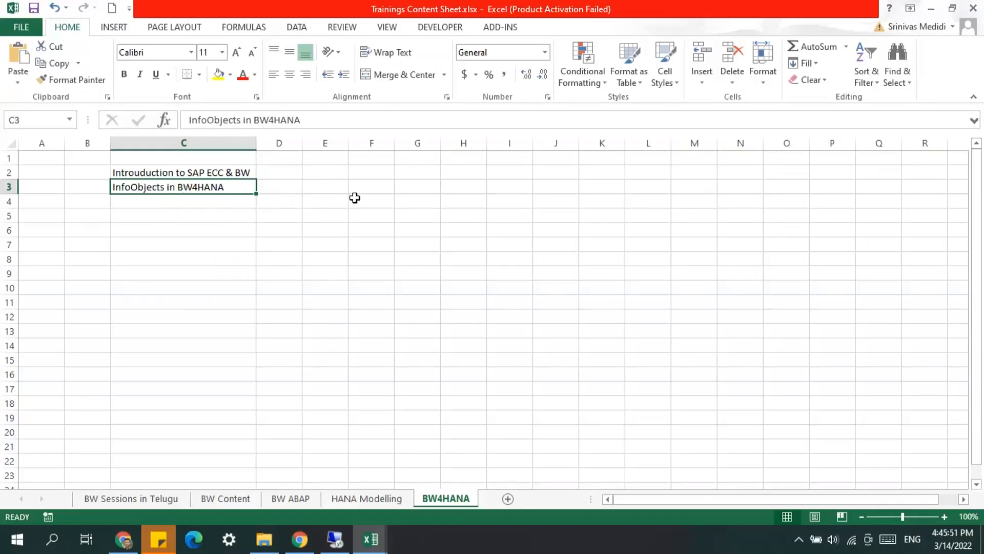
Step: Add the topic "Master data InfoObjects" in cell C4 of the BW4HANA sheet
{"action": "left_click", "coordinate": [183, 202]}
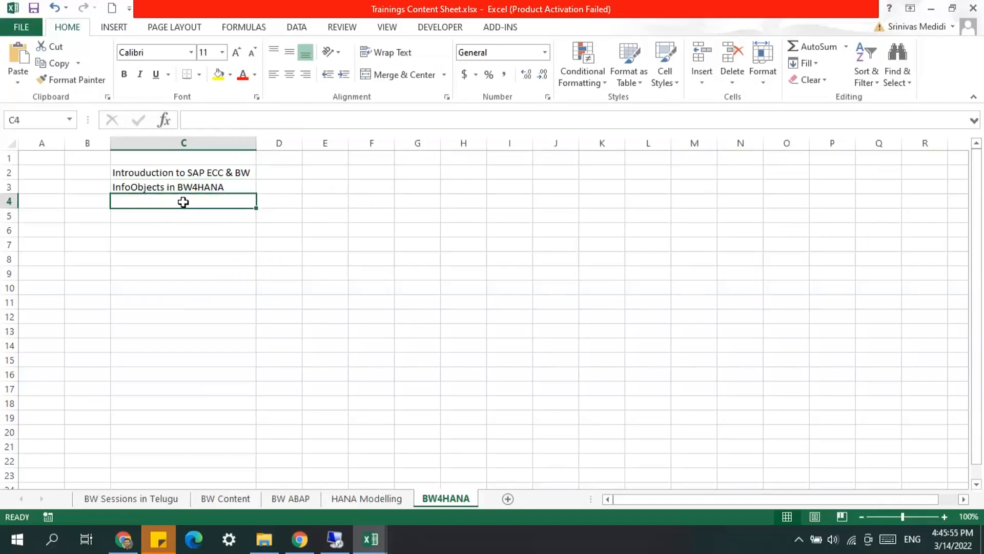
{"action": "type", "text": "Master data InfoObject"}
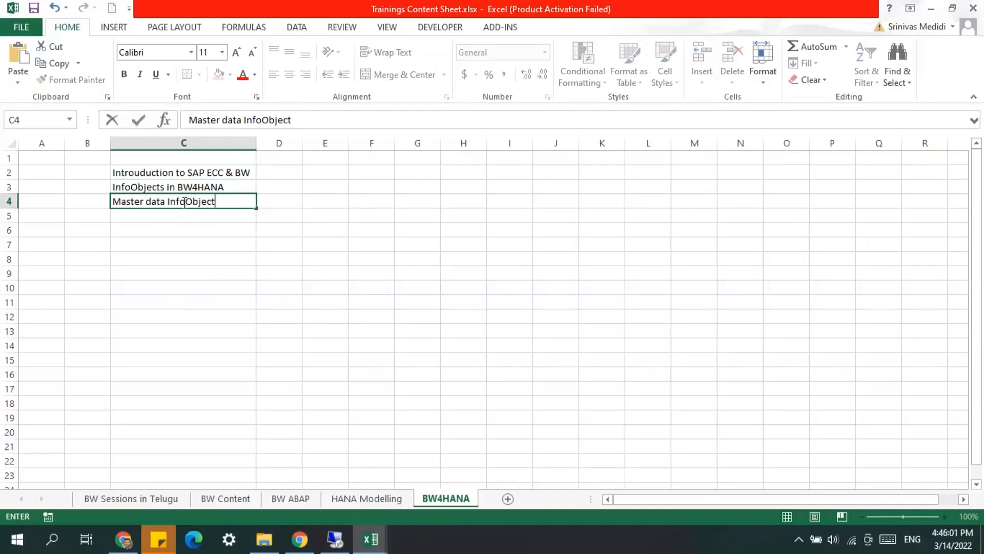
{"action": "type", "text": "s"}
{"action": "key", "text": "Return"}
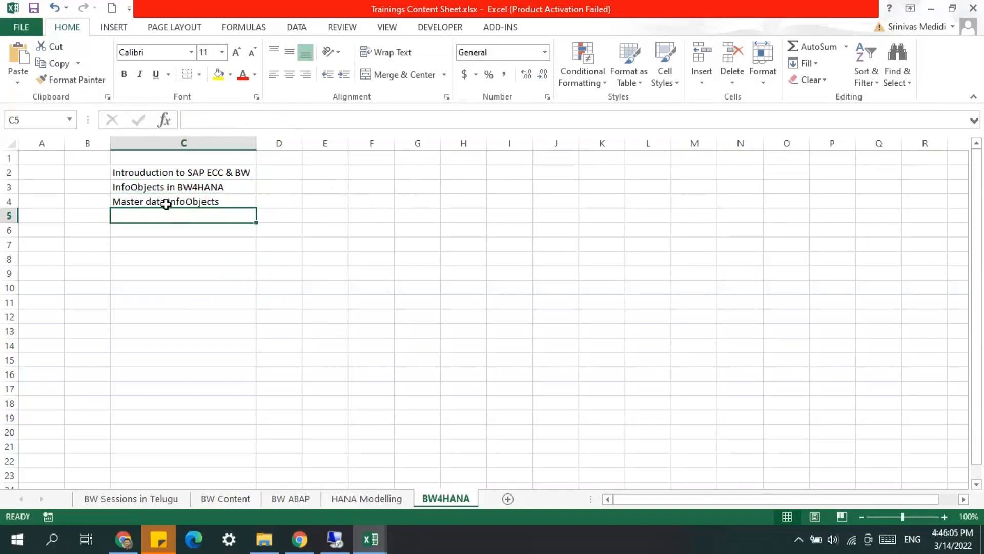
{"action": "left_click", "coordinate": [168, 201]}
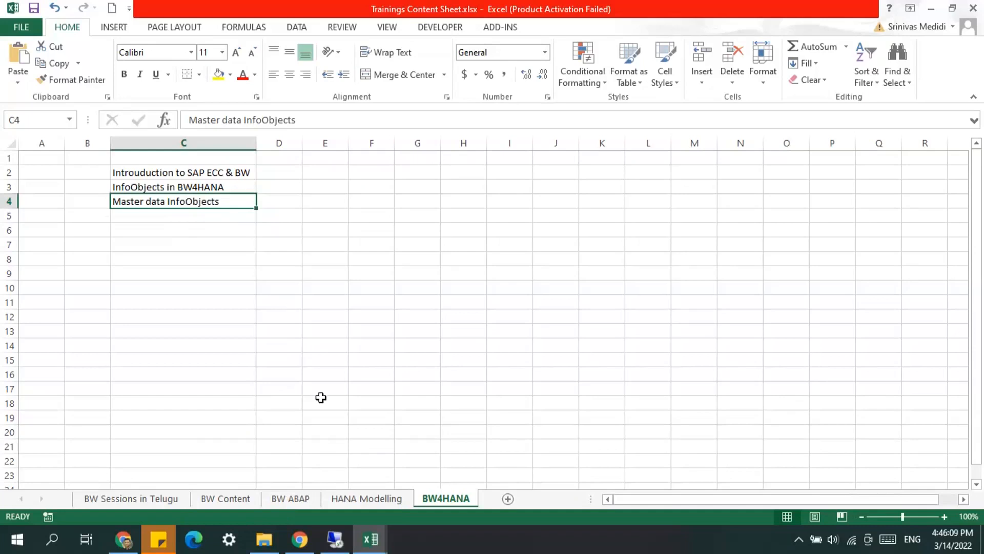
Step: Switch to the remote desktop, create a blank Excel workbook there and dismiss the Office activation wizard
{"action": "left_click", "coordinate": [335, 539]}
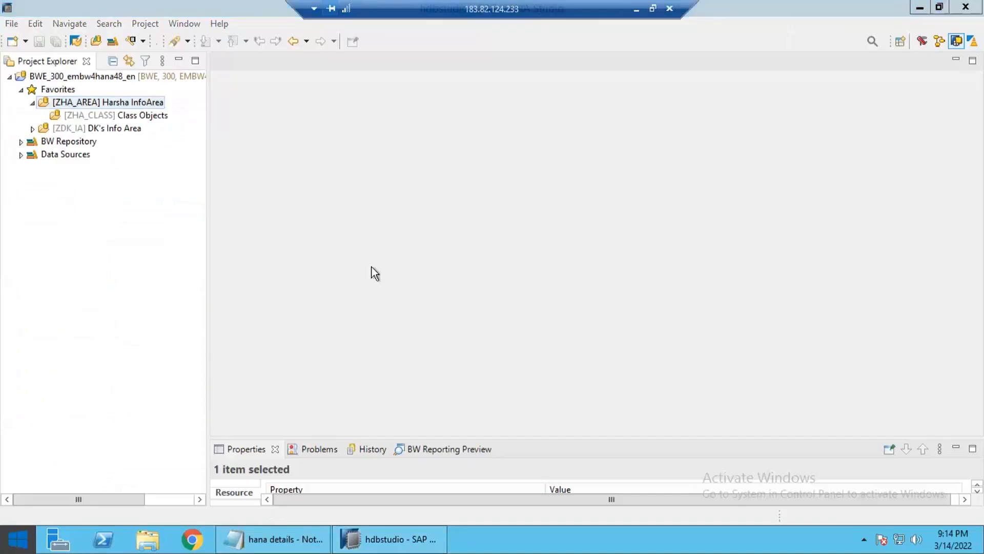
{"action": "key", "text": "super"}
{"action": "left_click", "coordinate": [549, 158]}
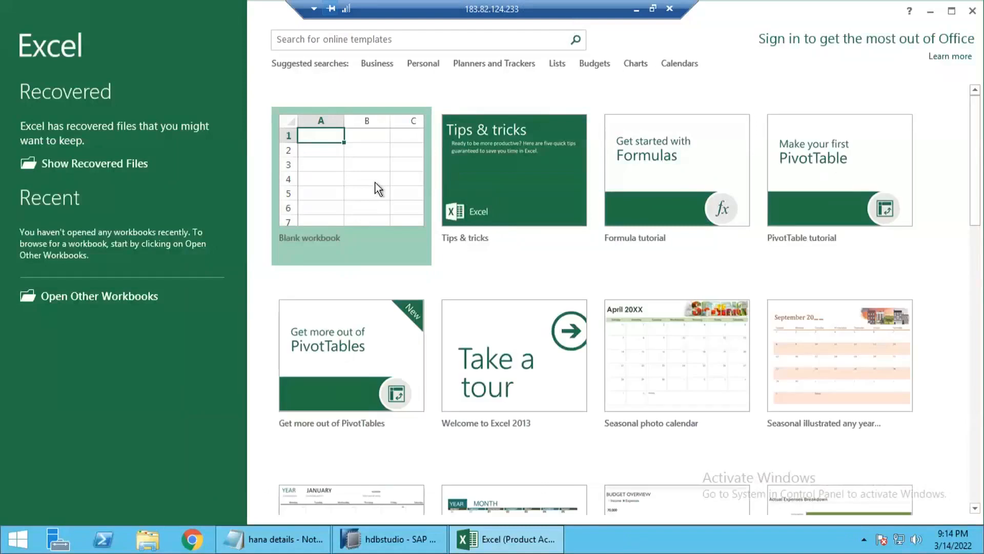
{"action": "left_click", "coordinate": [375, 183]}
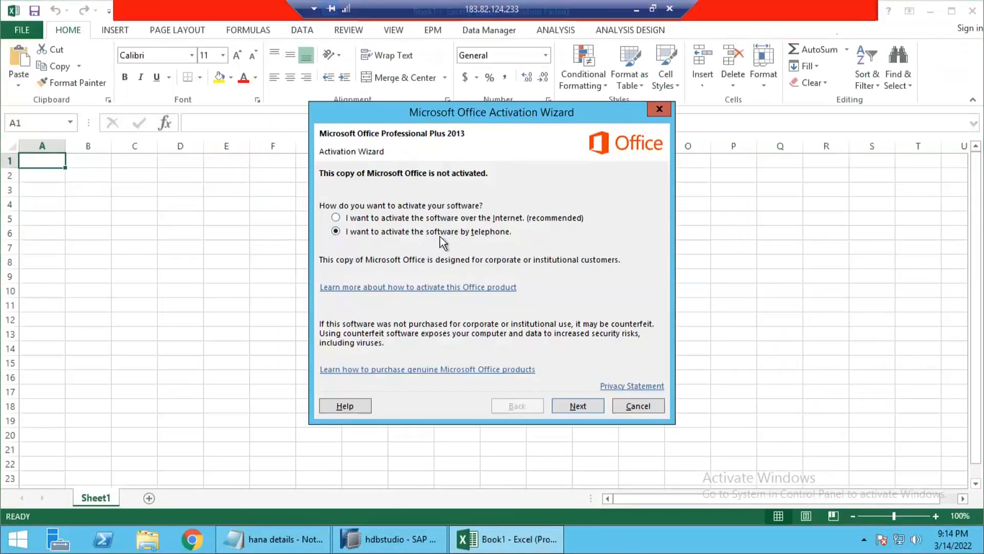
{"action": "left_click", "coordinate": [382, 218]}
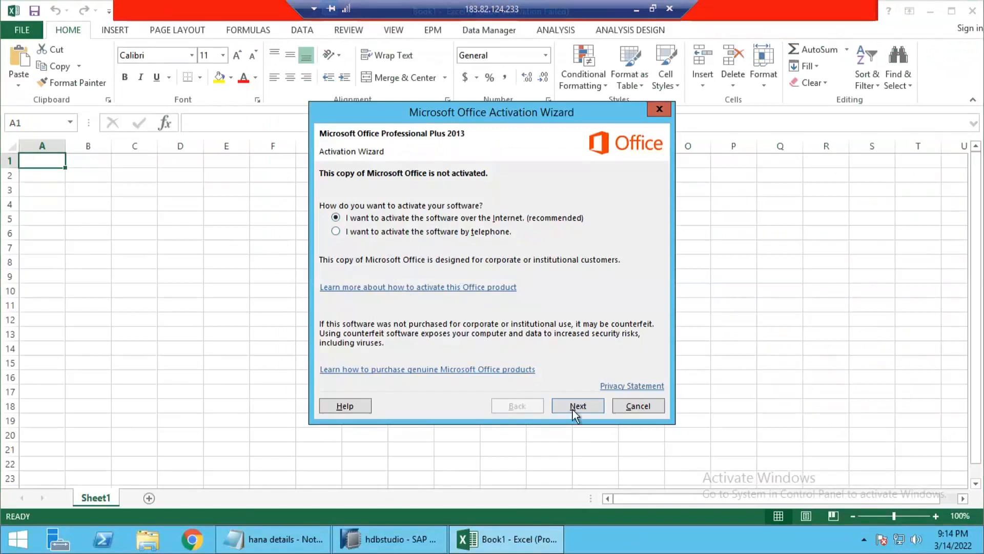
{"action": "left_click", "coordinate": [636, 406]}
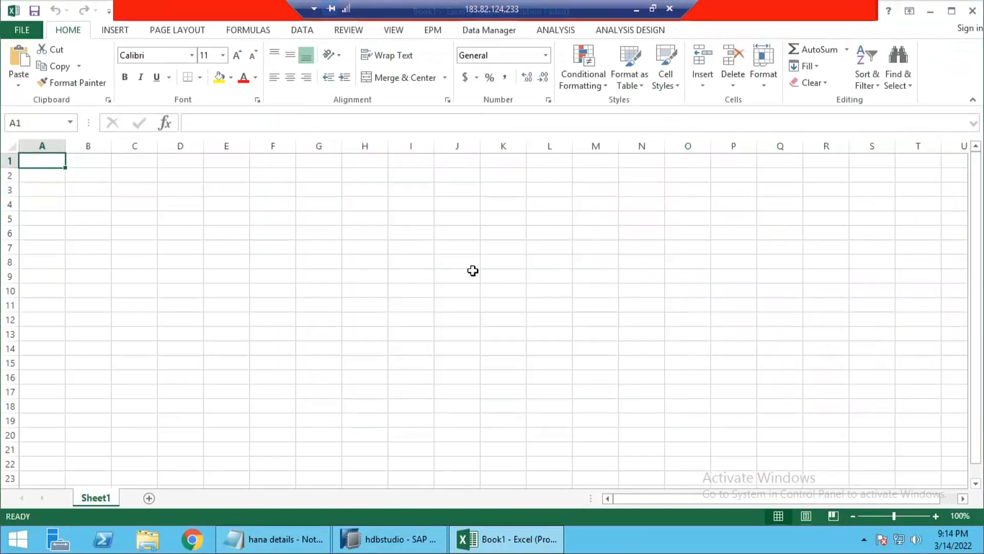
Step: Enter the title "Master data InfoObjects" in cell G3 and autofit column G to it
{"action": "left_click", "coordinate": [323, 215]}
{"action": "left_click", "coordinate": [319, 186]}
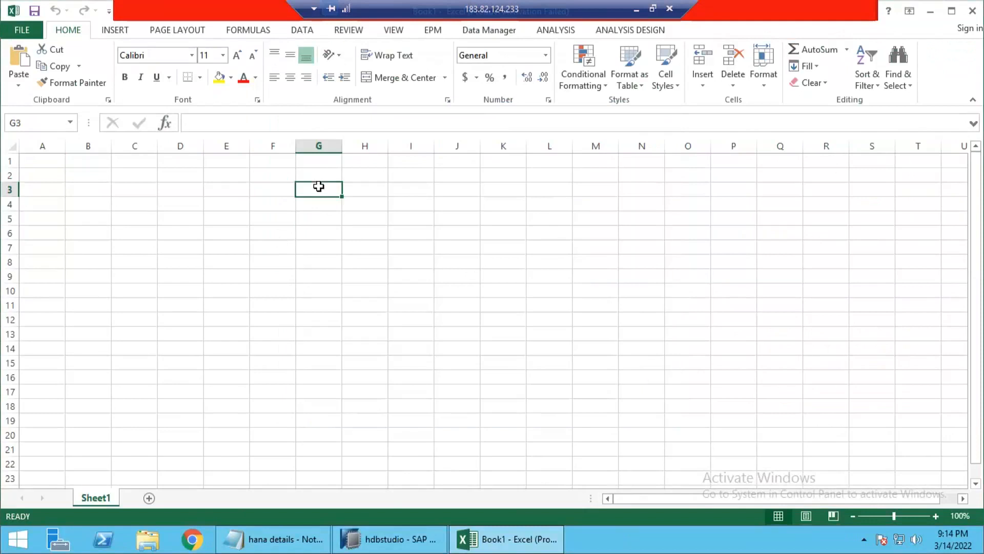
{"action": "type", "text": "Maste"}
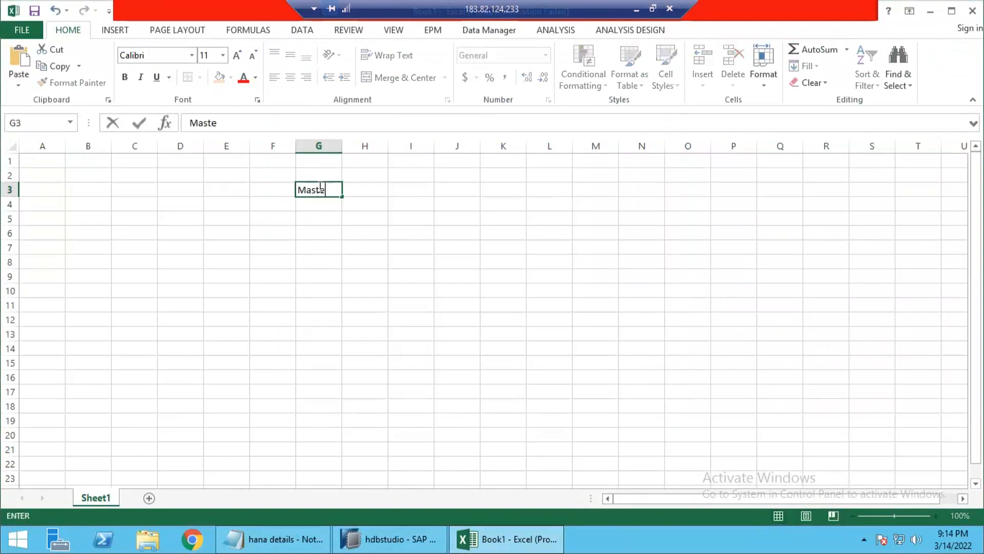
{"action": "type", "text": "r data lnfoObejc"}
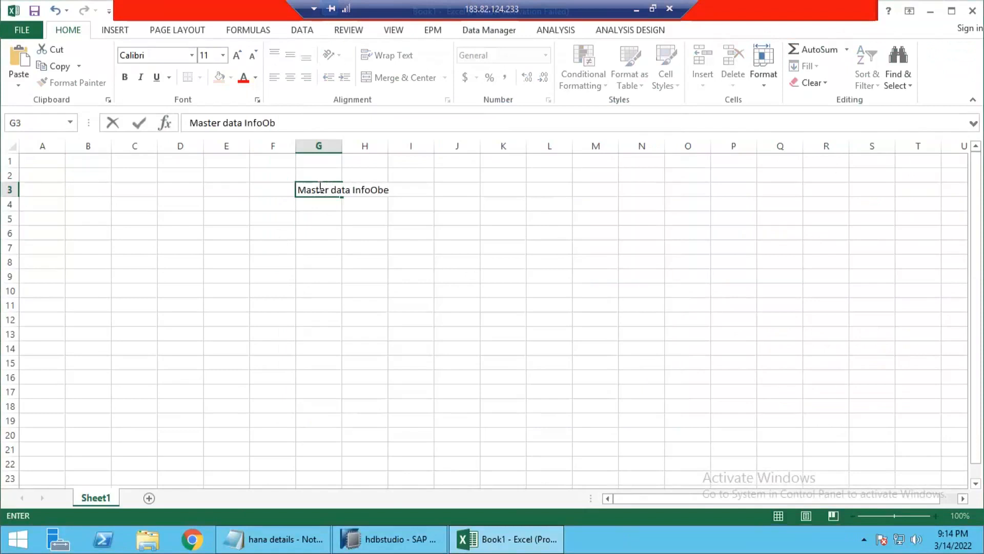
{"action": "key", "text": "BackSpace"}
{"action": "key", "text": "BackSpace"}
{"action": "key", "text": "BackSpace"}
{"action": "key", "text": "BackSpace"}
{"action": "type", "text": "jects"}
{"action": "key", "text": "Return"}
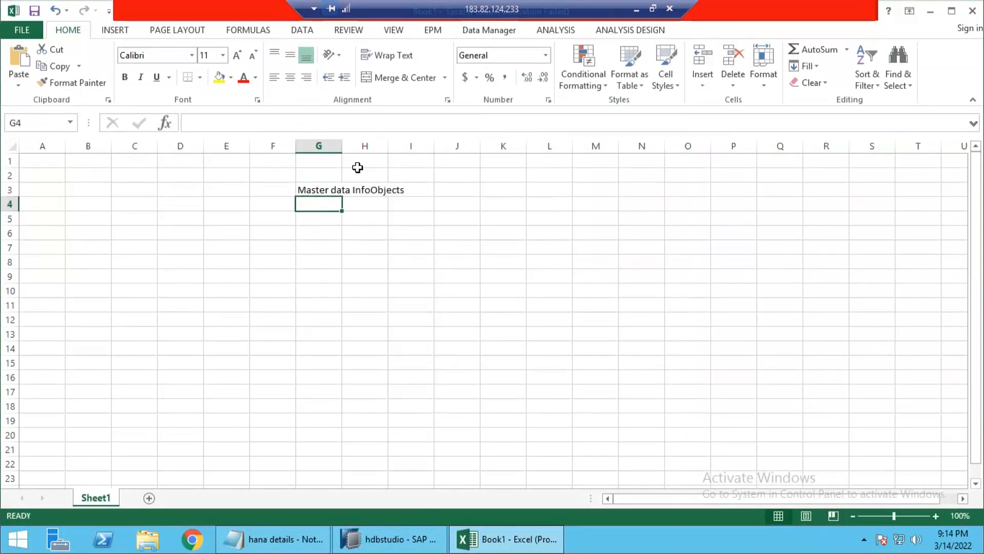
{"action": "double_click", "coordinate": [340, 143]}
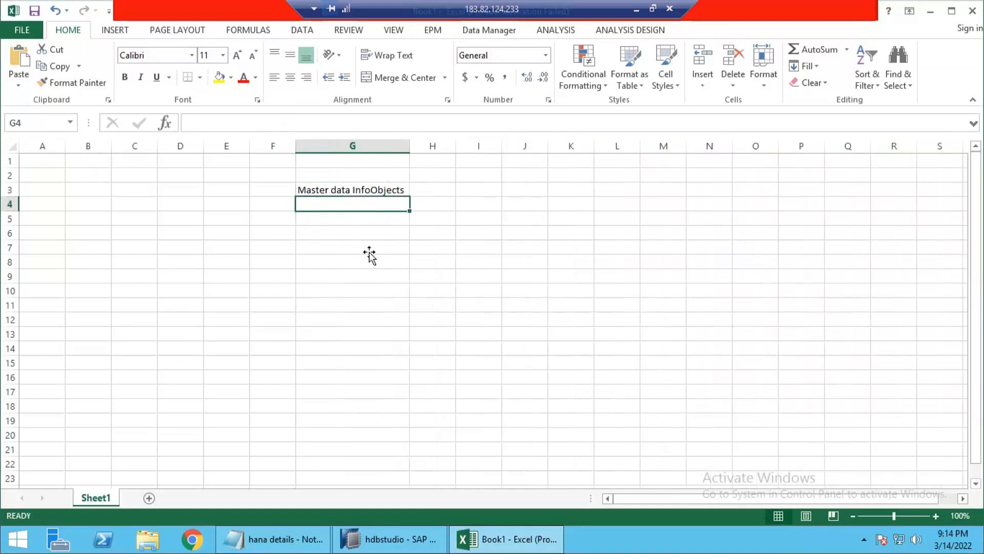
Step: Enter "Material" in cell G5 and the InfoObject name "0MATERIAL" in G6
{"action": "left_click", "coordinate": [340, 233]}
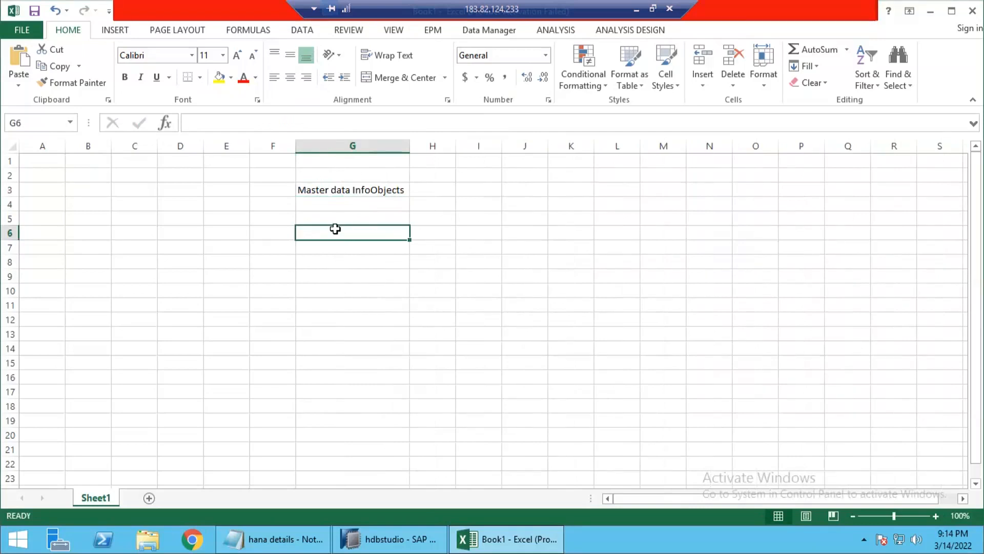
{"action": "left_click", "coordinate": [333, 220]}
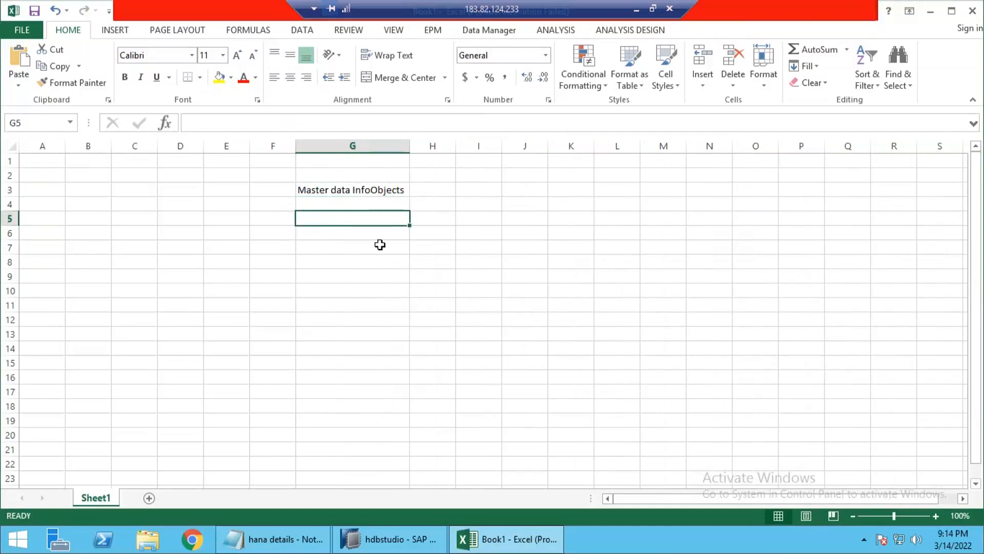
{"action": "type", "text": "Material"}
{"action": "key", "text": "Return"}
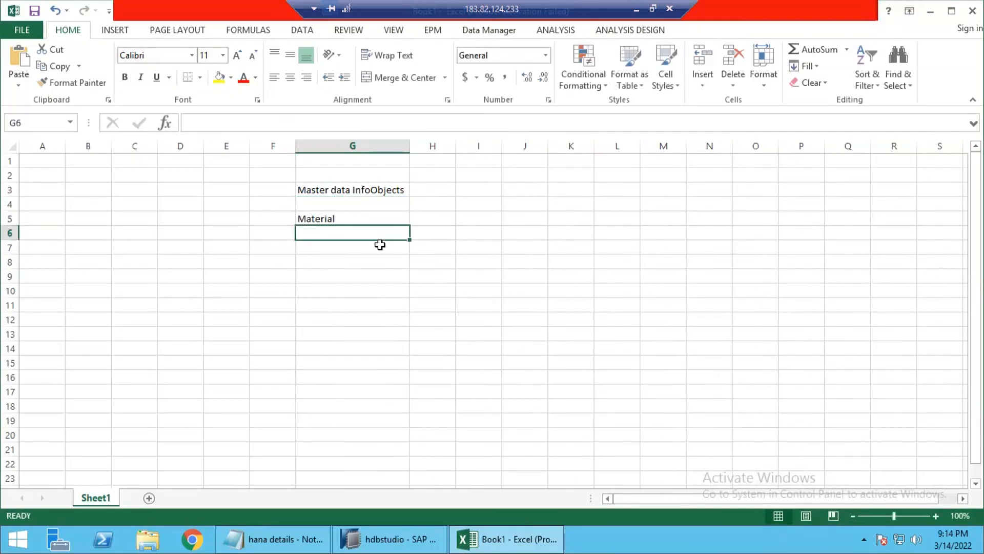
{"action": "type", "text": "0MATERIAL"}
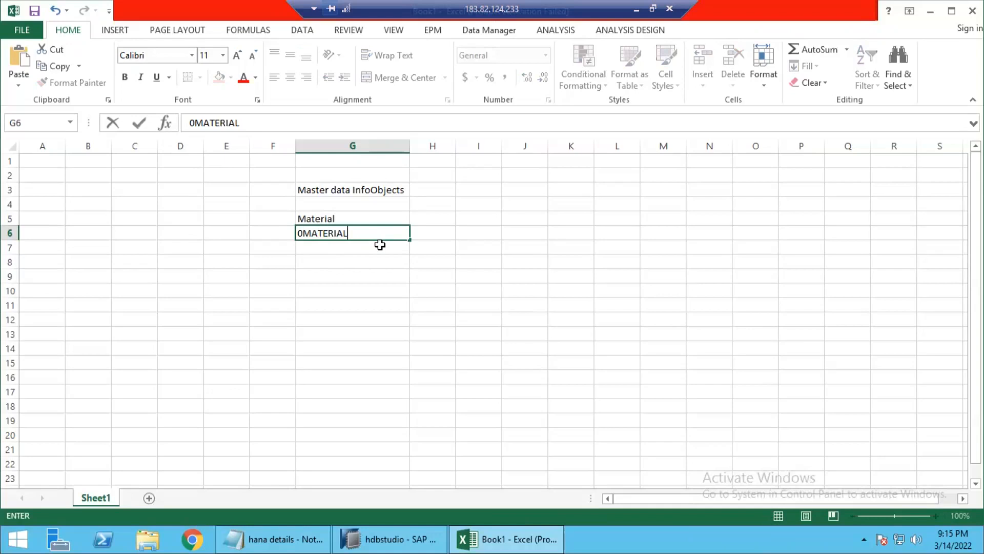
{"action": "key", "text": "Return"}
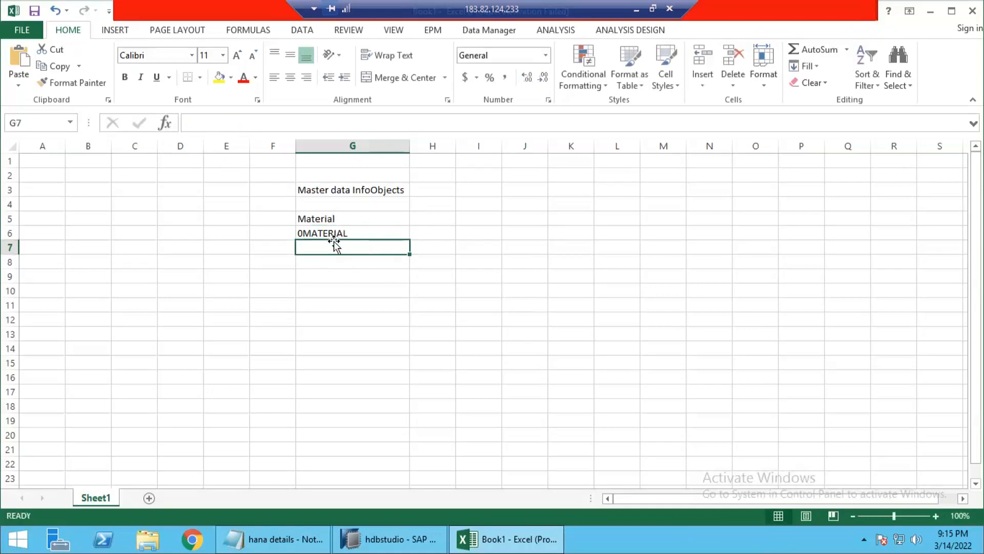
{"action": "left_click", "coordinate": [333, 233]}
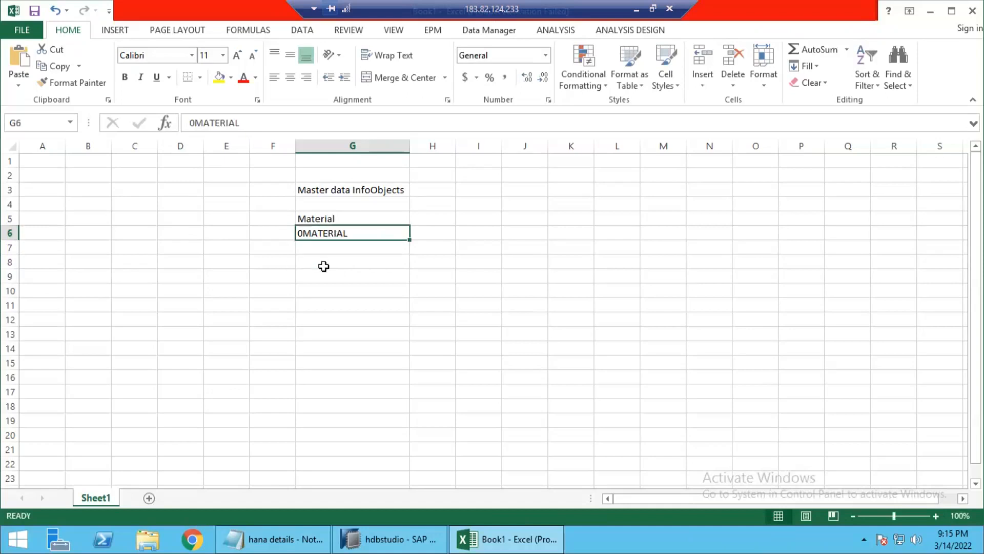
{"action": "left_click", "coordinate": [423, 236]}
{"action": "type", "text": "1"}
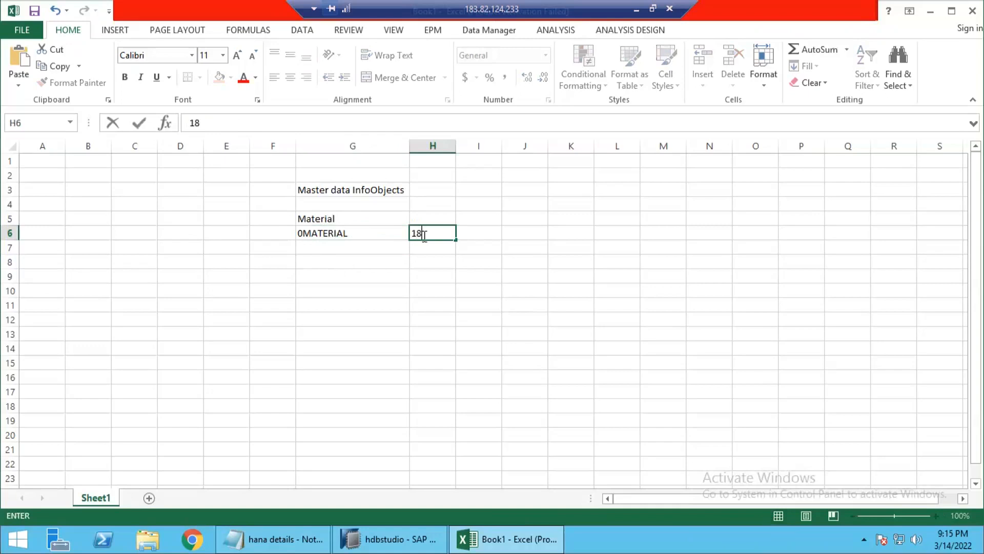
{"action": "type", "text": "8"}
{"action": "key", "text": "Return"}
{"action": "left_click", "coordinate": [389, 233]}
{"action": "left_click", "coordinate": [433, 234]}
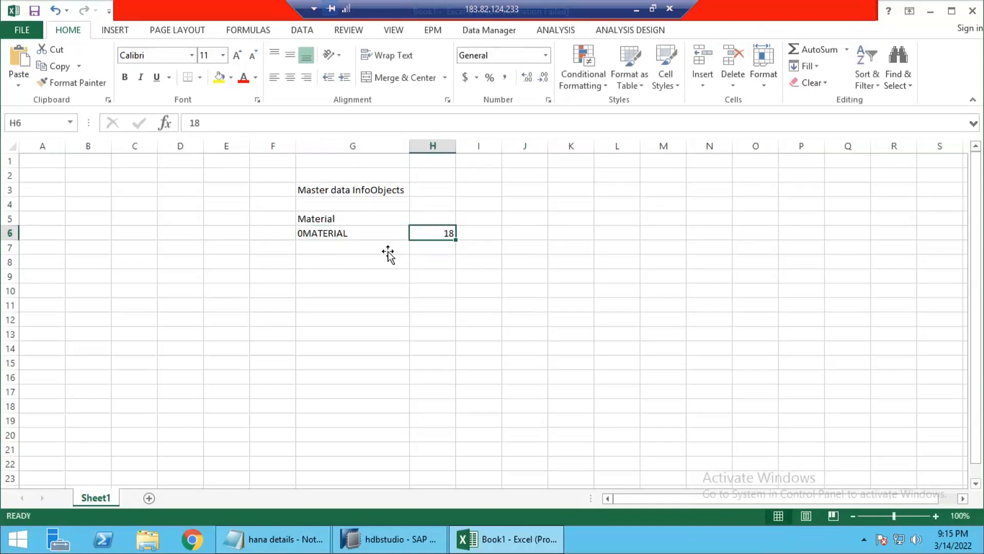
{"action": "left_click", "coordinate": [323, 220]}
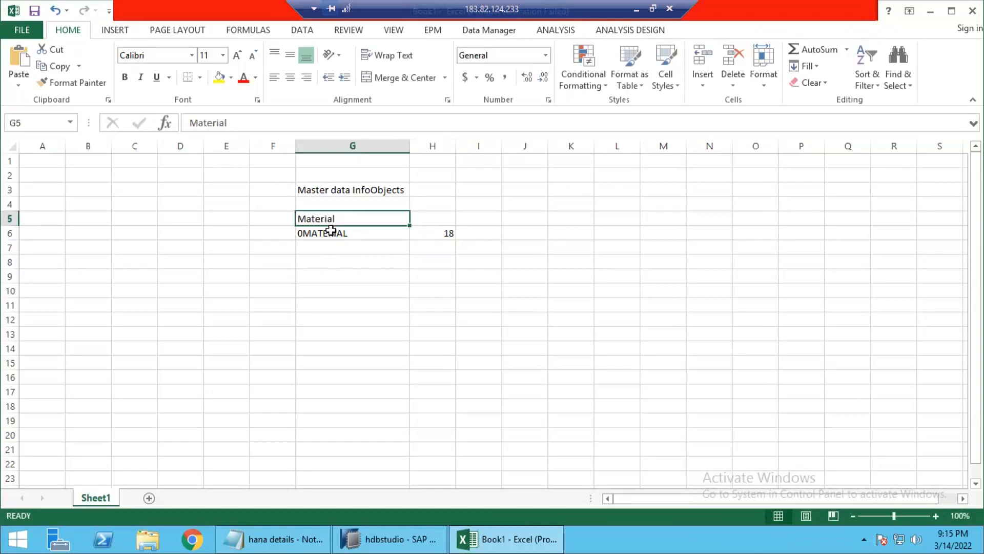
{"action": "left_click_drag", "start_coordinate": [330, 230], "coordinate": [326, 233]}
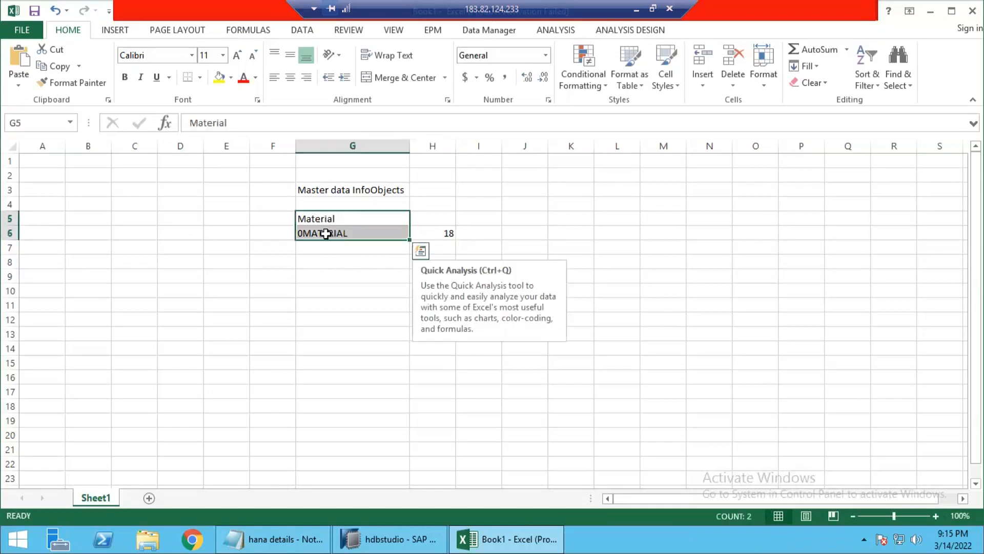
{"action": "left_click", "coordinate": [326, 233]}
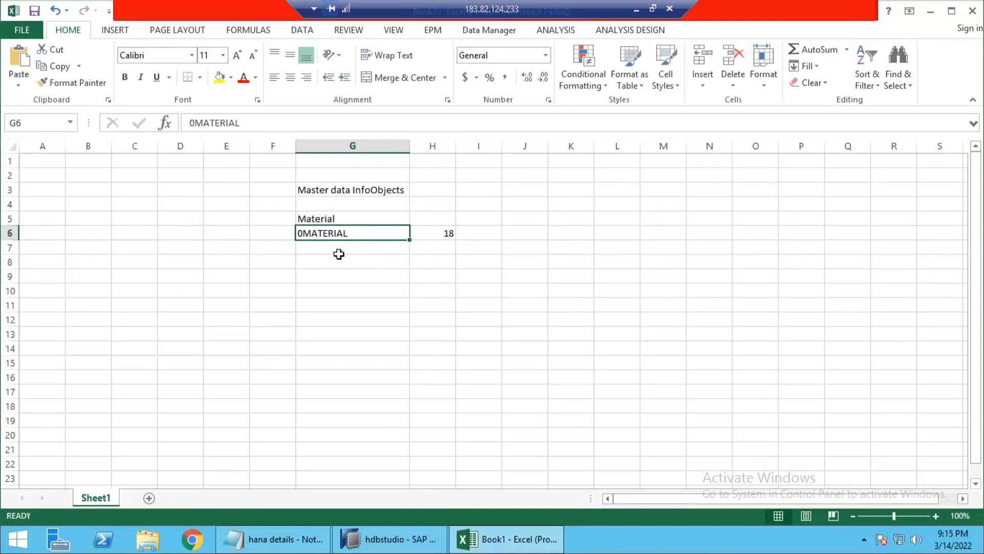
{"action": "left_click", "coordinate": [441, 234]}
{"action": "key", "text": "Delete"}
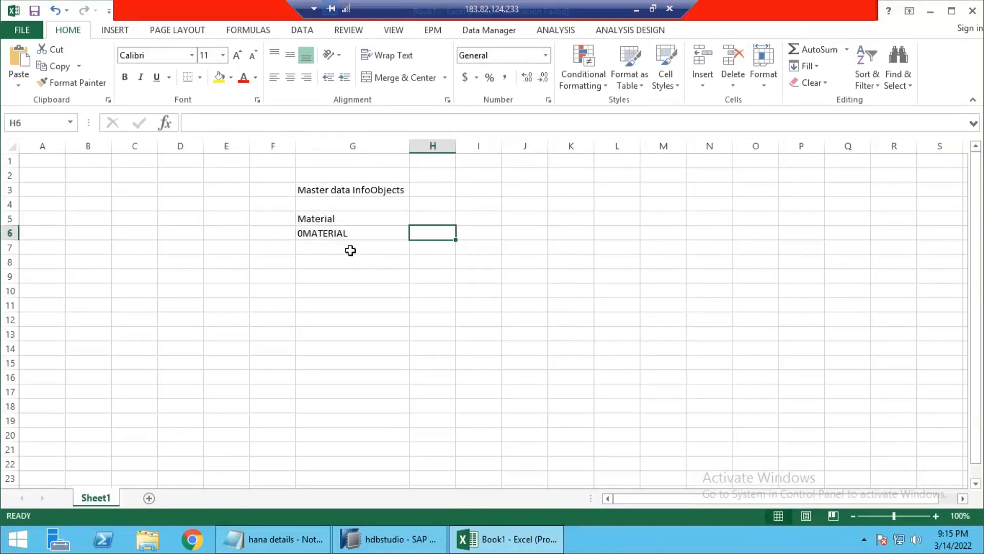
Step: Enter the sample material value "SOAP" in cell G7 below 0MATERIAL
{"action": "left_click", "coordinate": [343, 247]}
{"action": "type", "text": "SOAP"}
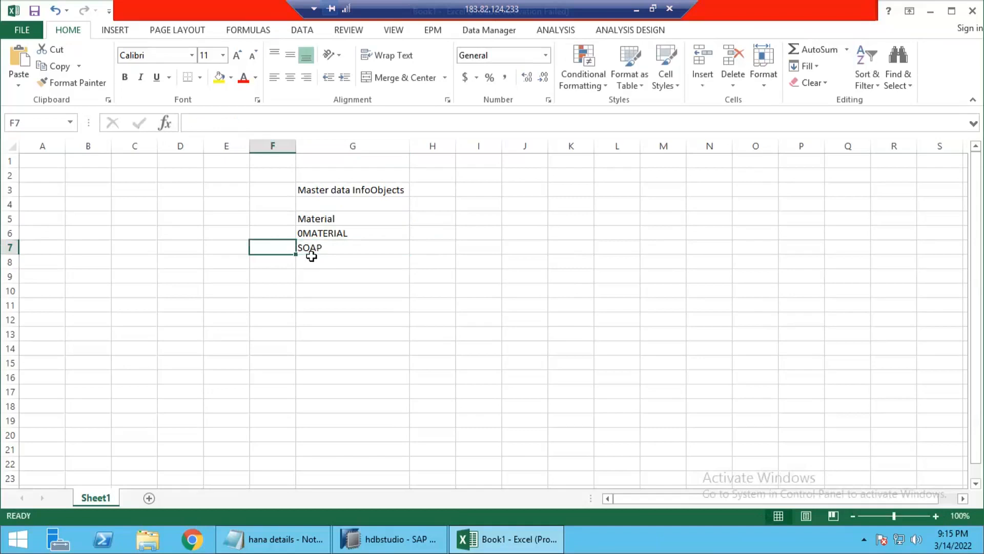
{"action": "key", "text": "ctrl+Return"}
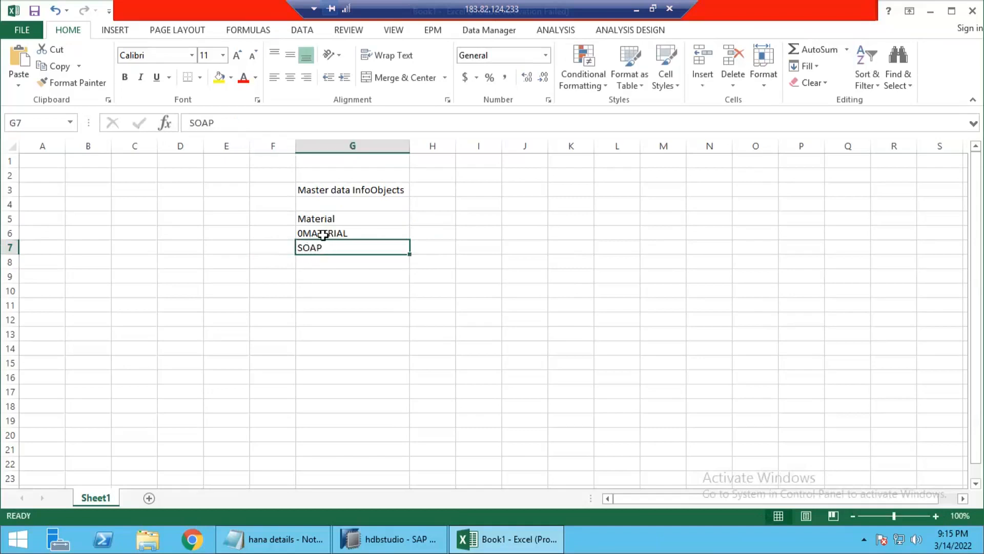
{"action": "key", "text": "Up"}
{"action": "left_click", "coordinate": [318, 250]}
{"action": "left_click", "coordinate": [321, 265]}
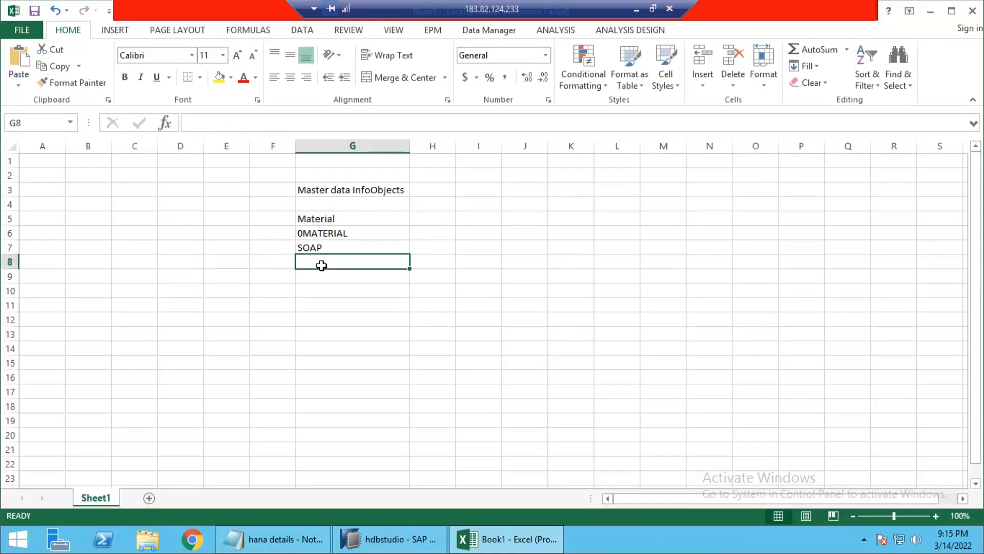
{"action": "left_click", "coordinate": [372, 249]}
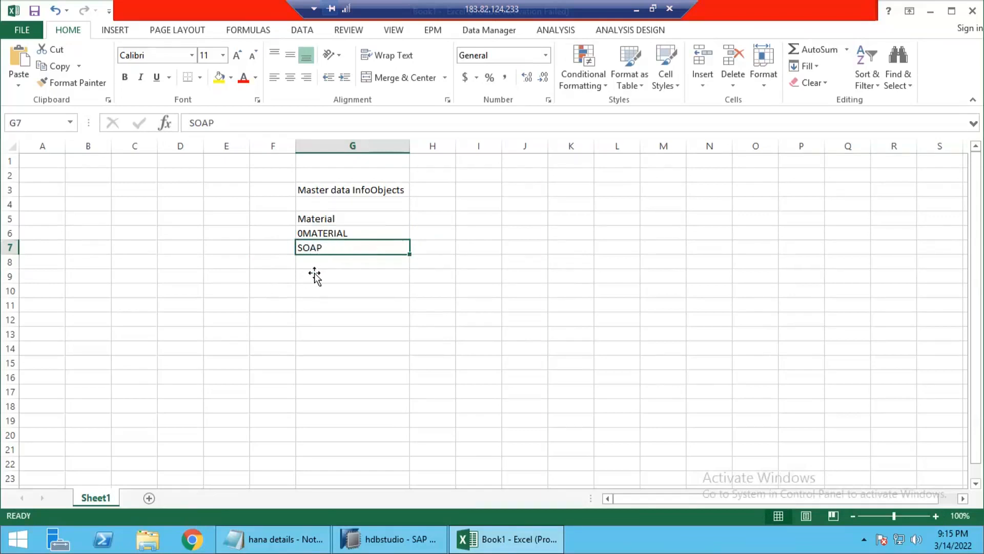
Step: Extend the 0MATERIAL heading in cell G6 to read "0MATERIAL/Product"
{"action": "double_click", "coordinate": [354, 234]}
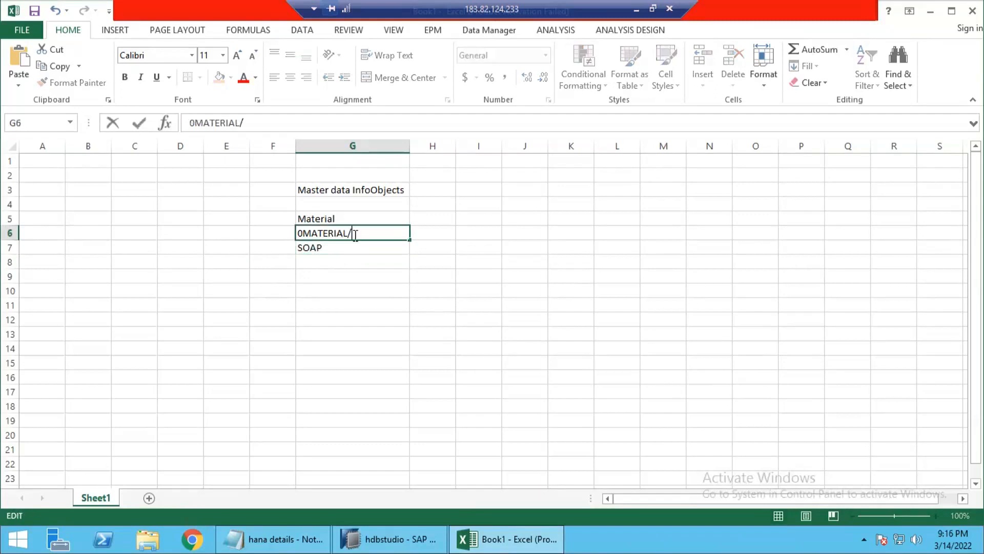
{"action": "type", "text": "/Product"}
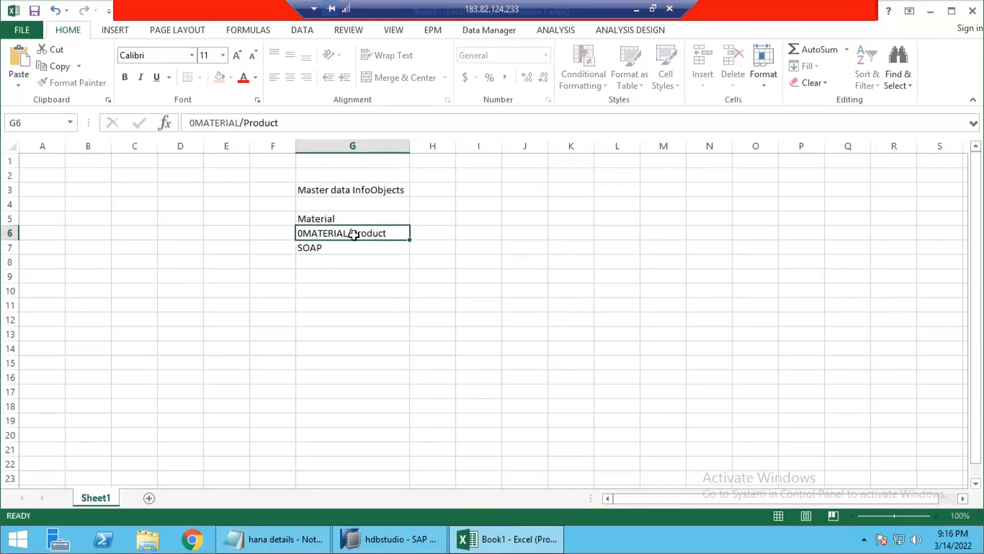
{"action": "key", "text": "Tab"}
{"action": "left_click", "coordinate": [351, 246]}
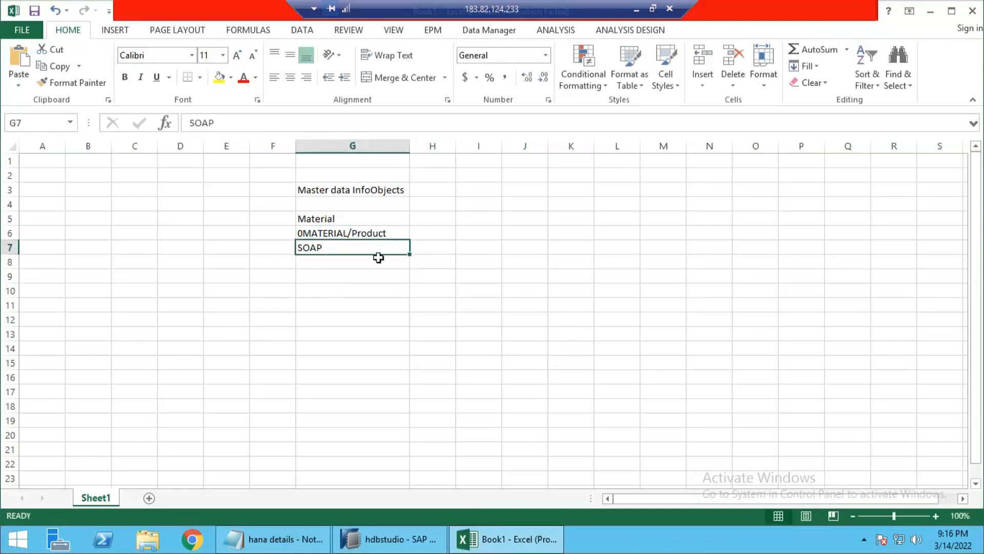
Step: Enter the attribute heading "Price" in cell H6 beside 0MATERIAL/Product
{"action": "left_click", "coordinate": [435, 236]}
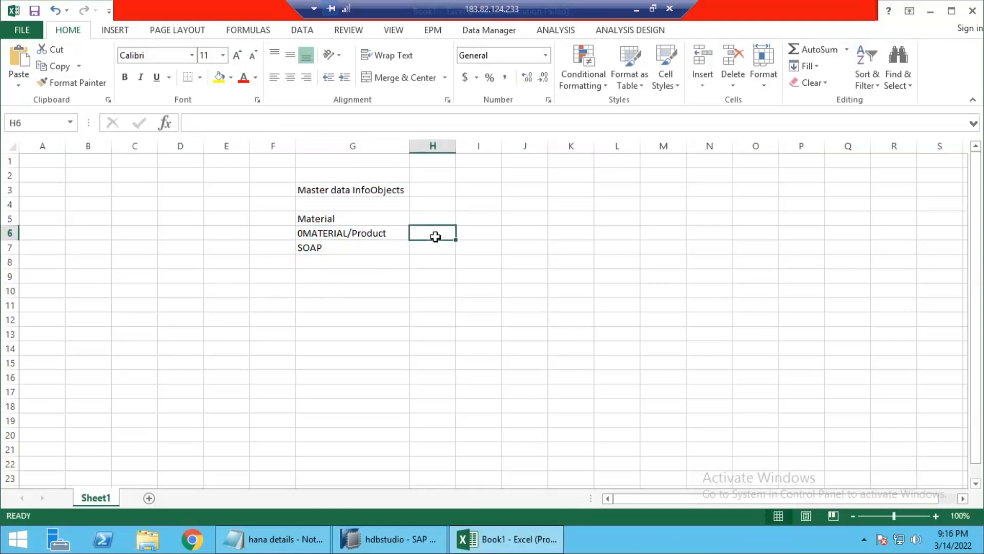
{"action": "type", "text": "Price"}
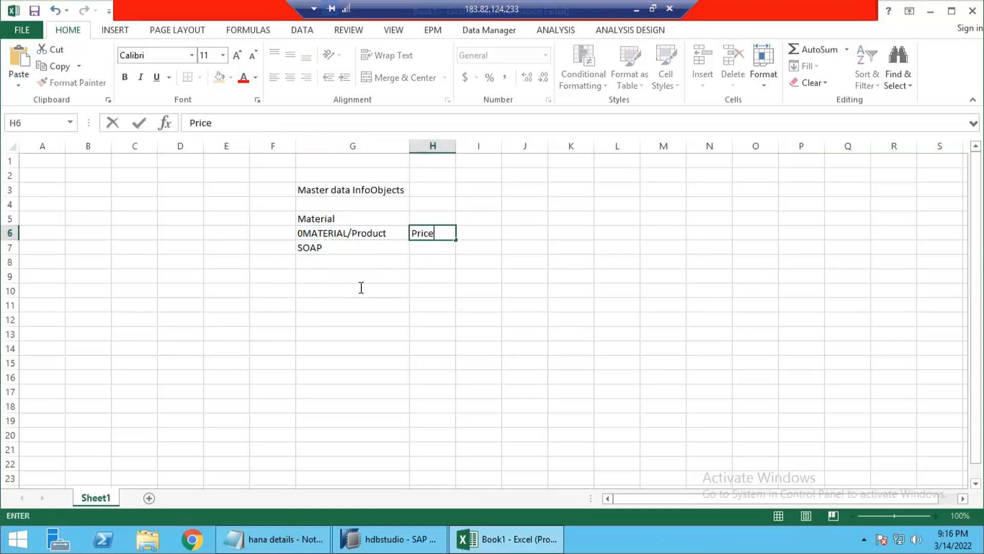
{"action": "key", "text": "Tab"}
{"action": "left_click", "coordinate": [343, 247]}
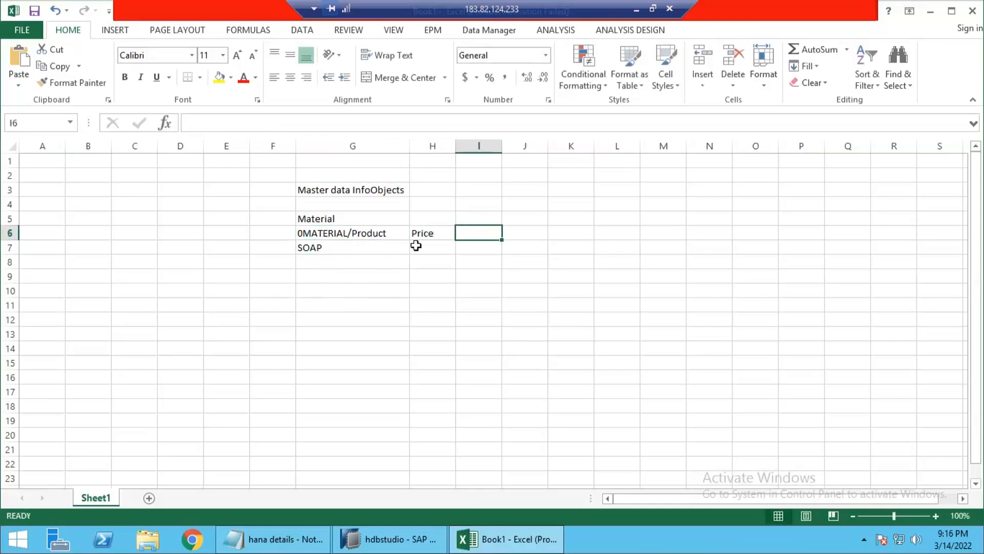
Step: Enter the attribute headings "Width" in cell I6 and "height" in cell J6
{"action": "left_click", "coordinate": [468, 236]}
{"action": "type", "text": "Dime"}
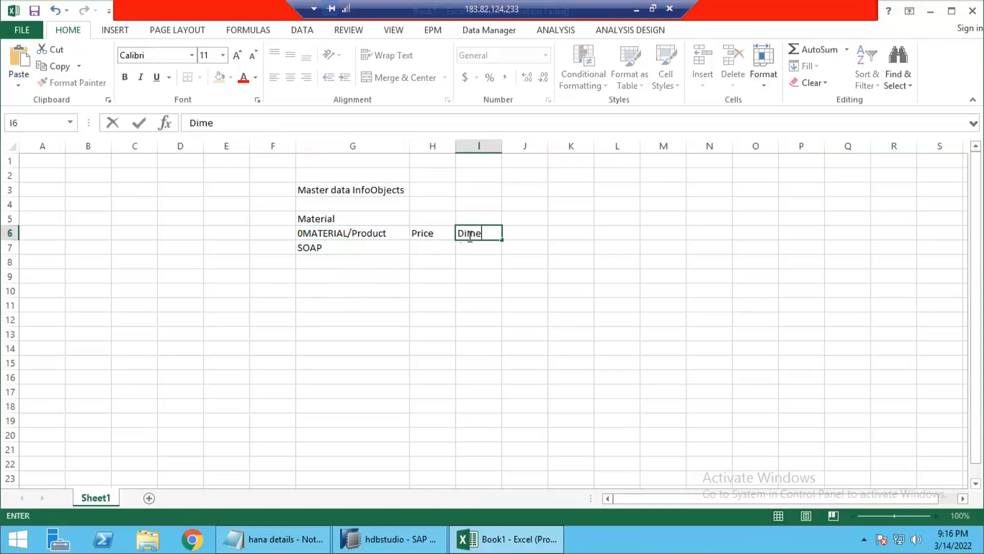
{"action": "key", "text": "BackSpace"}
{"action": "key", "text": "BackSpace"}
{"action": "key", "text": "BackSpace"}
{"action": "key", "text": "BackSpace"}
{"action": "type", "text": "Wid"}
{"action": "key", "text": "Tab"}
{"action": "type", "text": "height"}
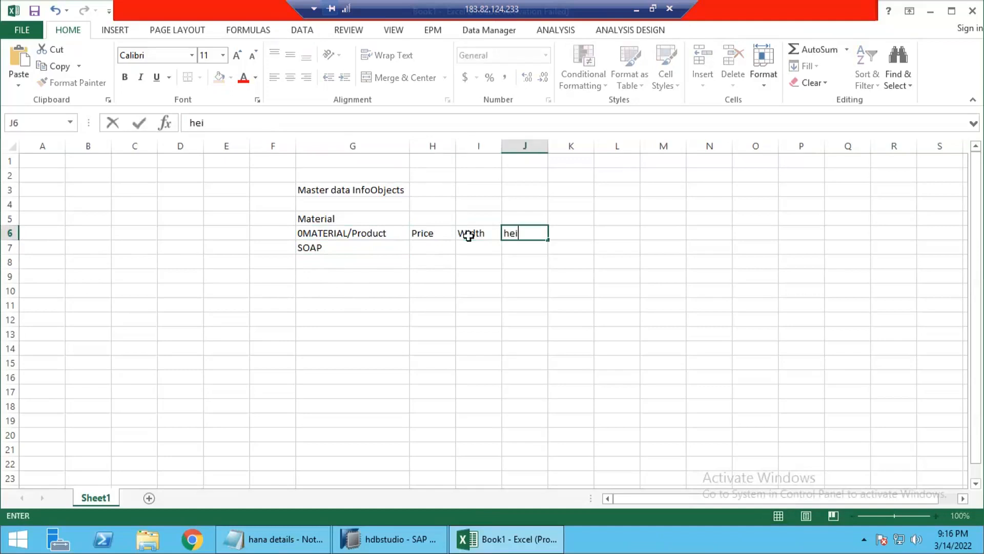
{"action": "key", "text": "Tab"}
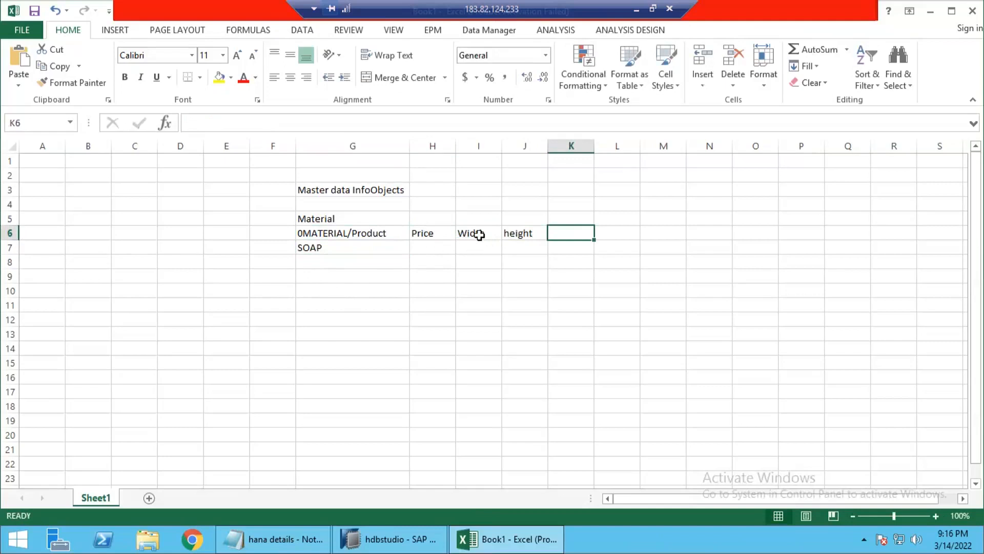
Step: Add the attribute headings "Color", "Brand" and "Unit" in cells K6, L6 and M6
{"action": "left_click", "coordinate": [480, 234]}
{"action": "left_click", "coordinate": [353, 259]}
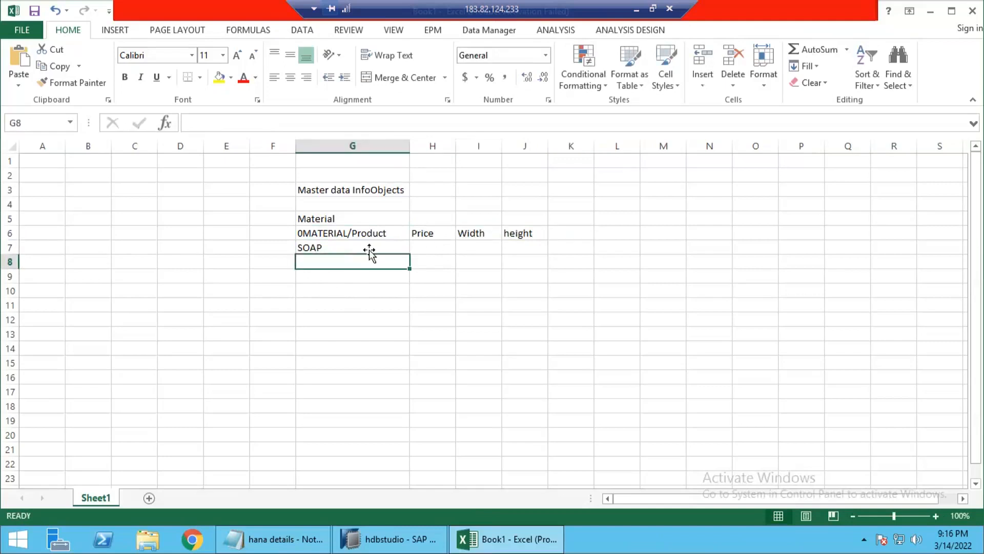
{"action": "left_click", "coordinate": [584, 230]}
{"action": "type", "text": "Color"}
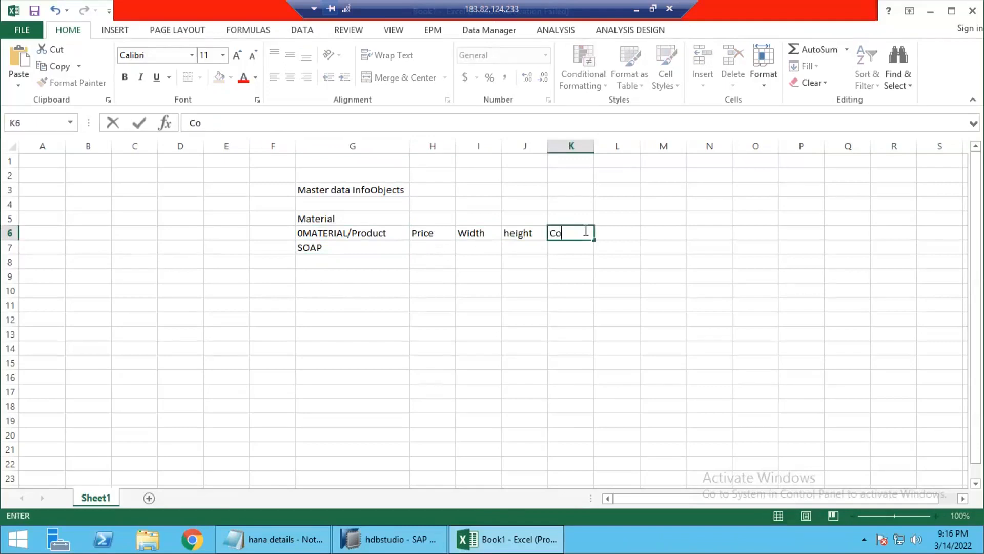
{"action": "key", "text": "Tab"}
{"action": "type", "text": "Brand"}
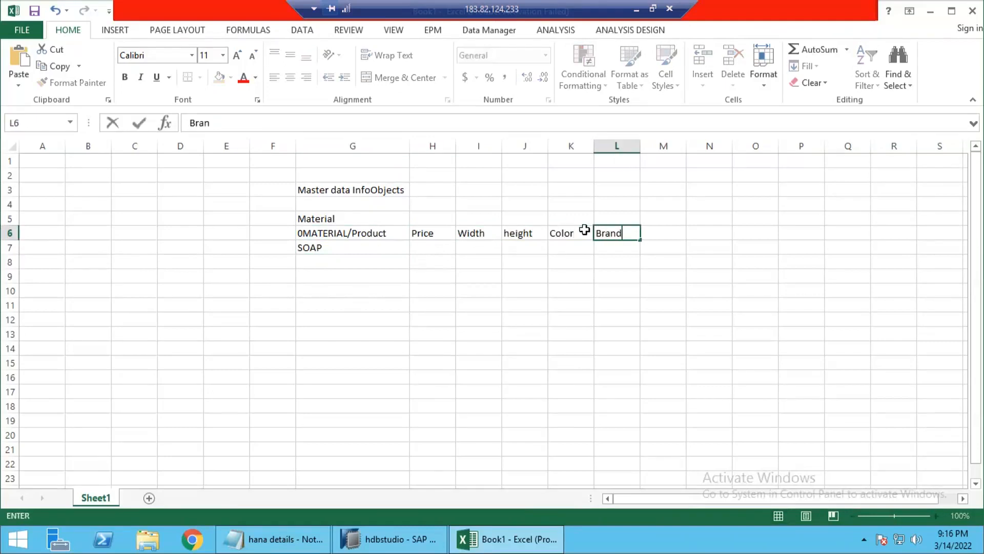
{"action": "key", "text": "Tab"}
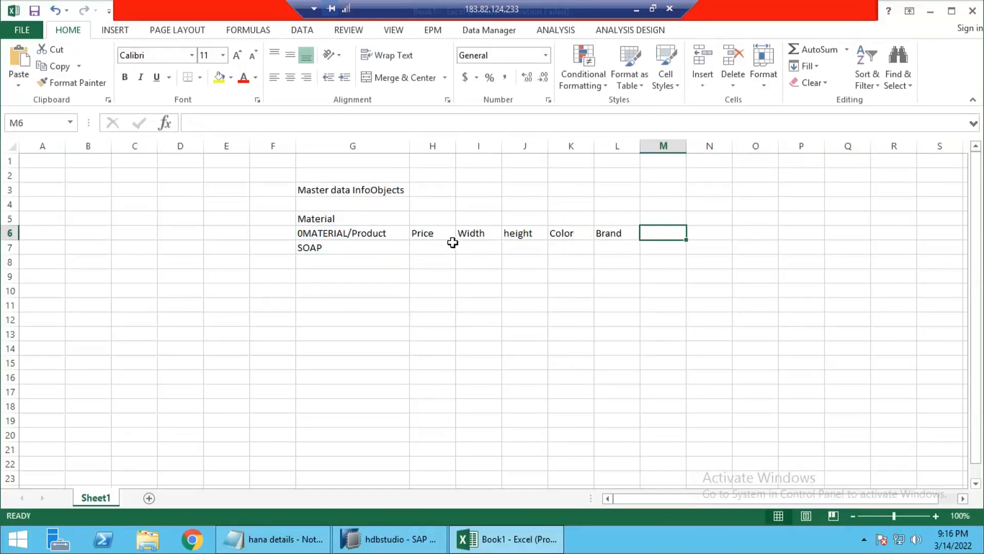
{"action": "type", "text": "Unit"}
{"action": "left_click", "coordinate": [569, 243]}
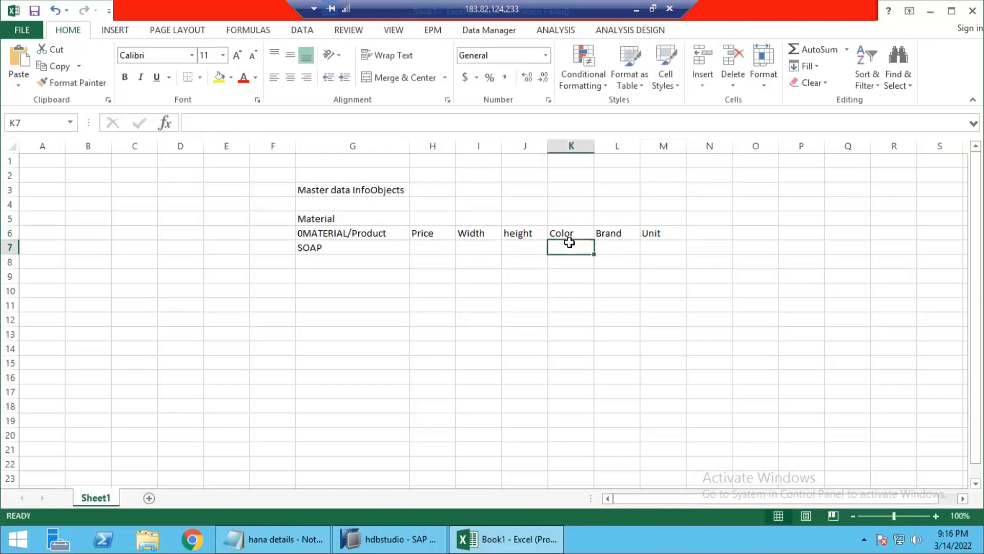
Step: Examine the attribute headings in H6:M6 and the matching row 7 cells for the SOAP material
{"action": "left_click_drag", "start_coordinate": [429, 233], "coordinate": [664, 233]}
{"action": "left_click", "coordinate": [371, 233]}
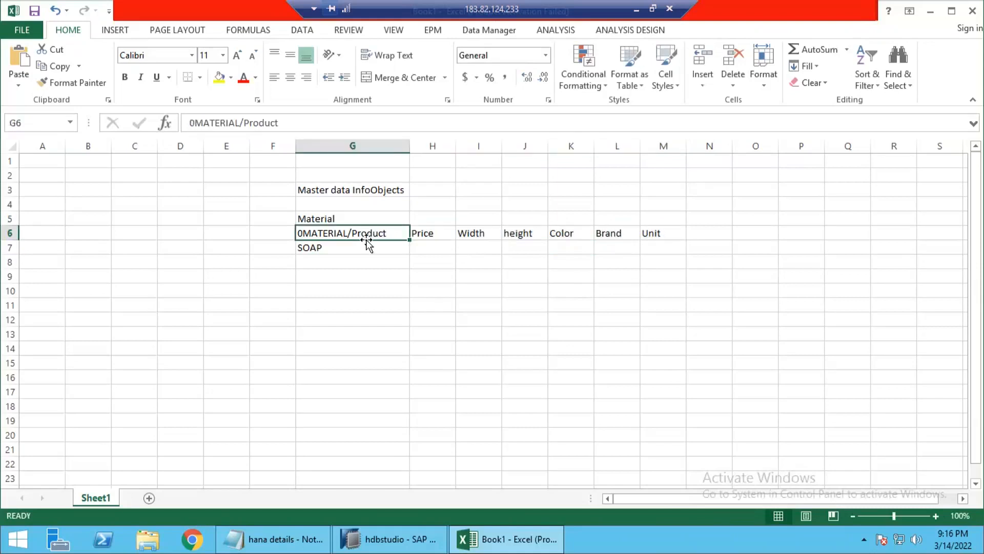
{"action": "left_click_drag", "start_coordinate": [432, 233], "coordinate": [654, 233]}
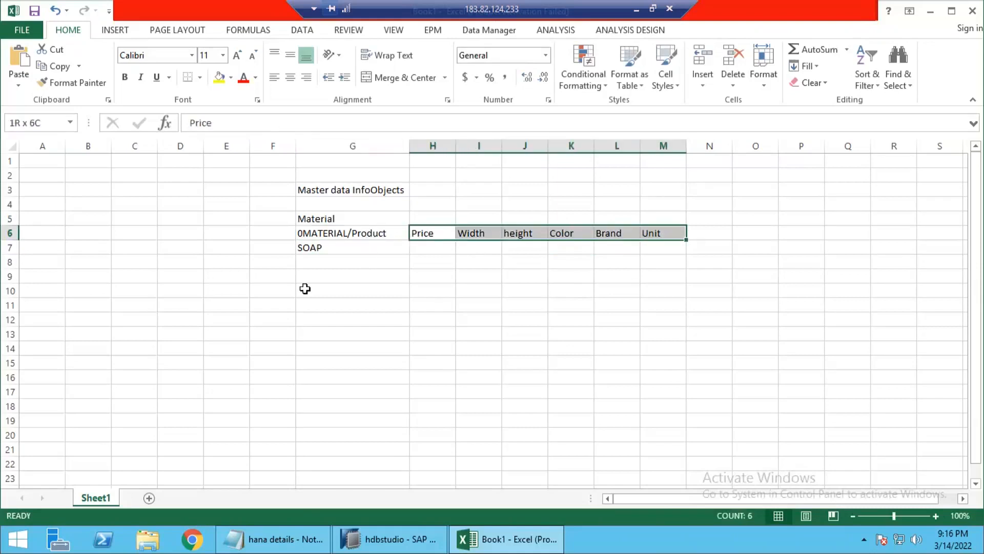
{"action": "left_click", "coordinate": [326, 247]}
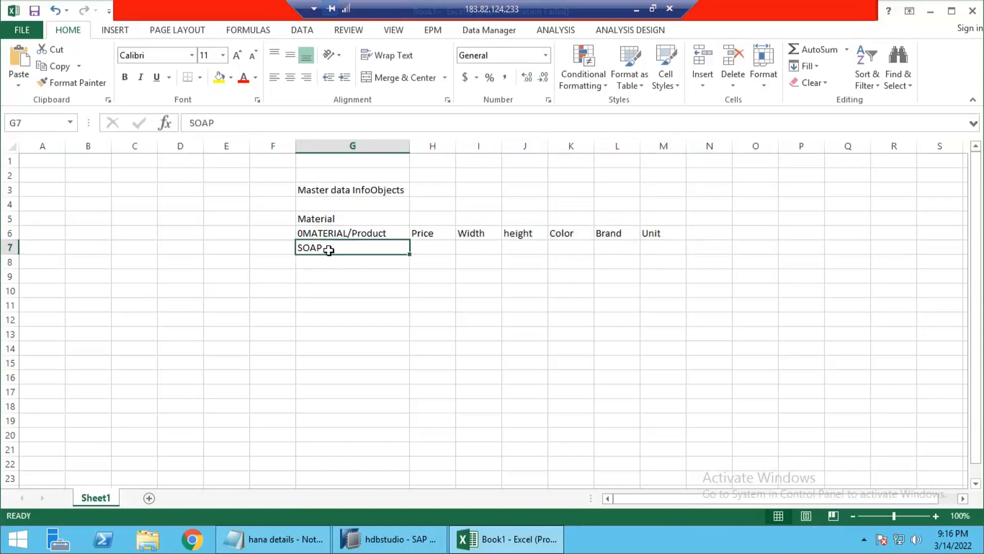
{"action": "left_click", "coordinate": [439, 248]}
{"action": "left_click", "coordinate": [485, 245]}
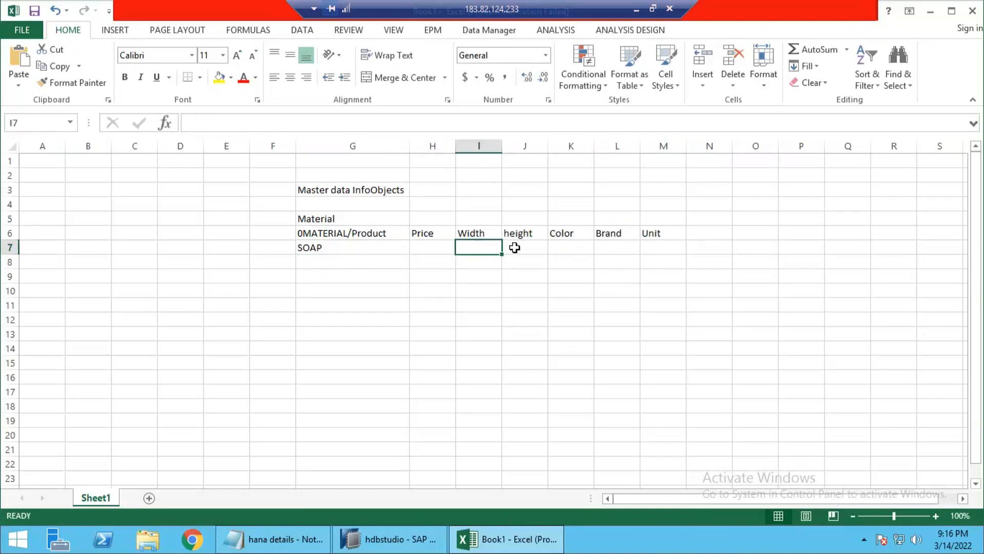
{"action": "left_click", "coordinate": [509, 245]}
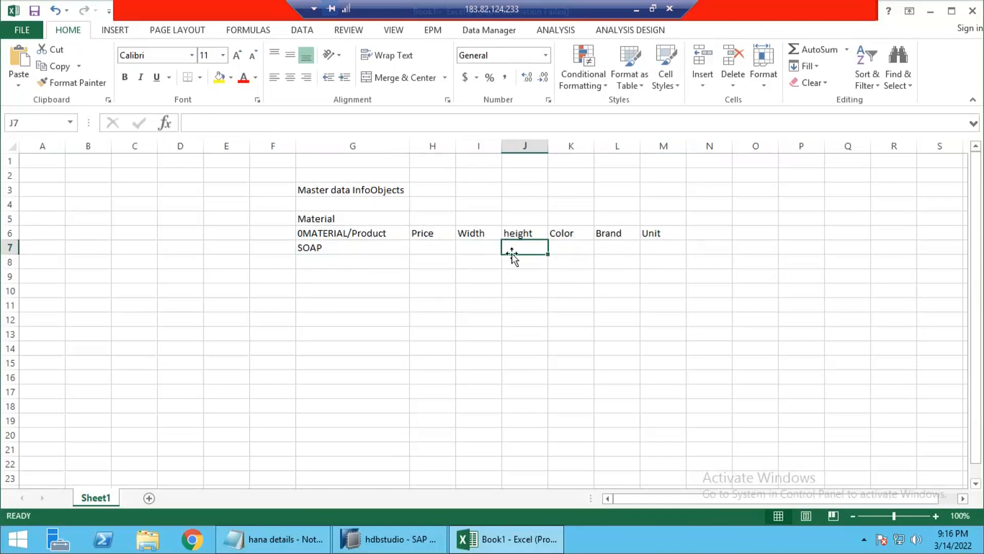
{"action": "left_click", "coordinate": [358, 248]}
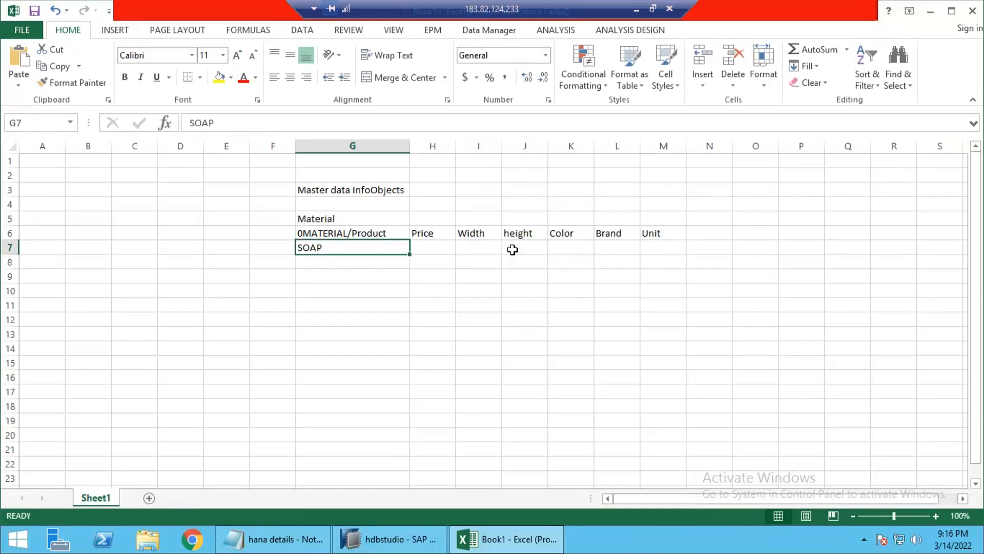
{"action": "left_click", "coordinate": [564, 246]}
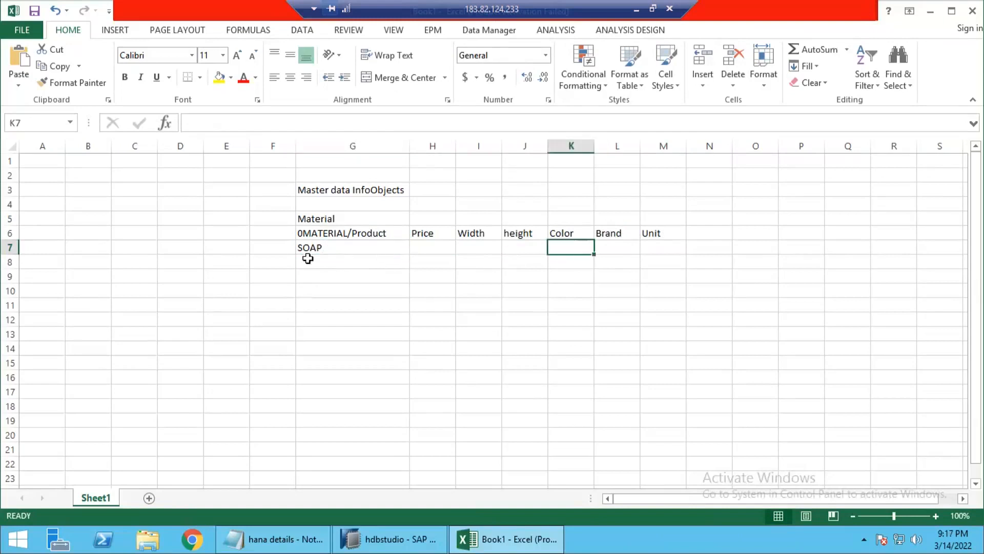
{"action": "left_click", "coordinate": [338, 246]}
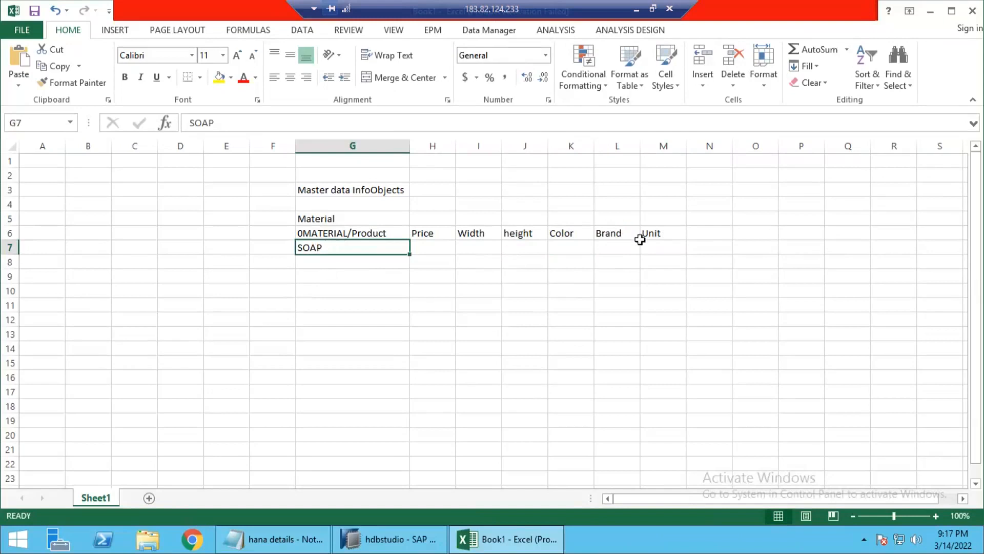
{"action": "left_click", "coordinate": [609, 247]}
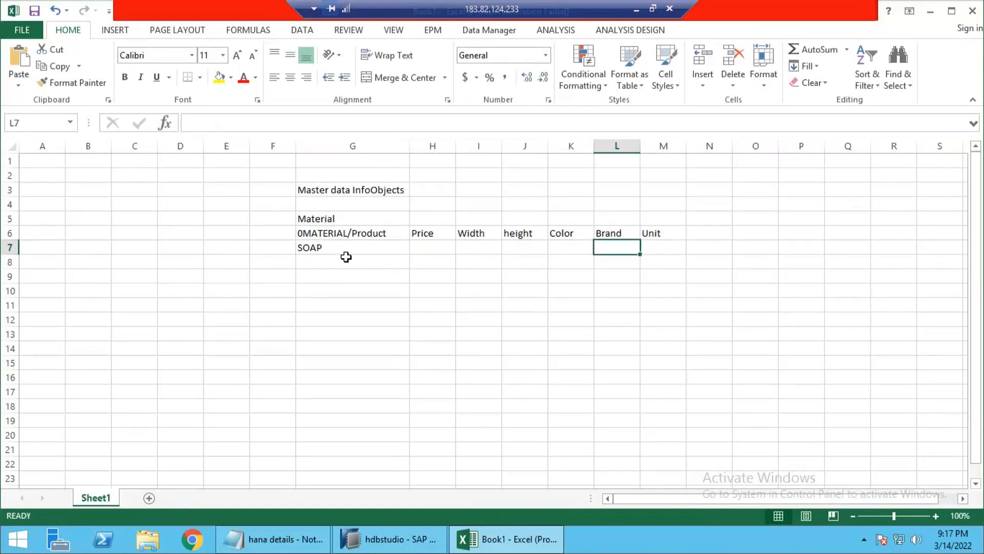
{"action": "left_click", "coordinate": [370, 248]}
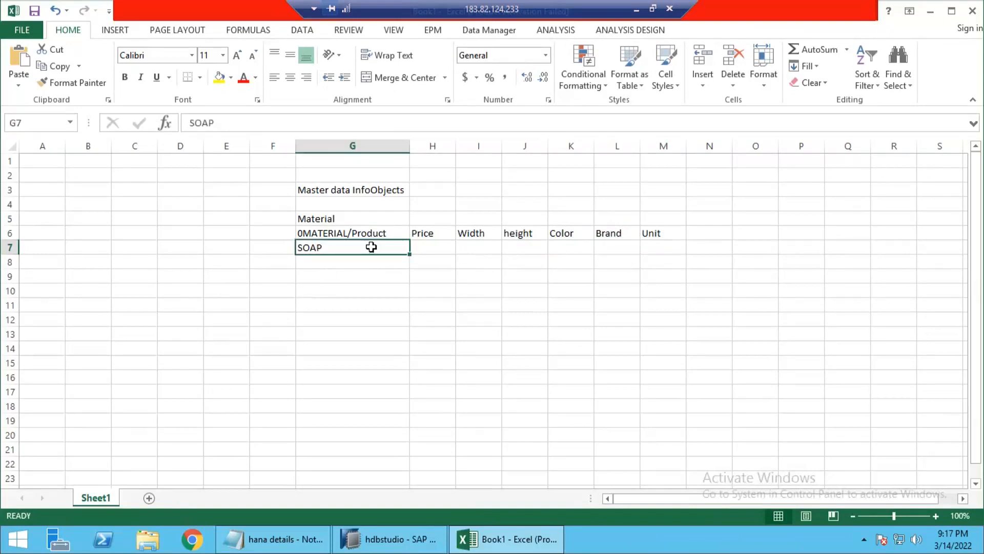
{"action": "left_click", "coordinate": [662, 245]}
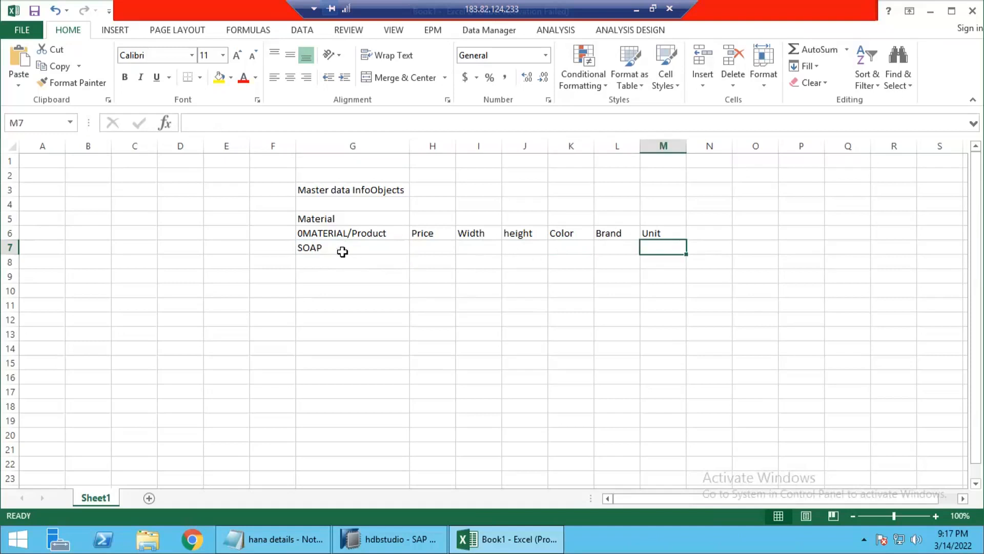
Step: Extend the material value in cell G7 to read "SOAP box"
{"action": "left_click", "coordinate": [338, 249]}
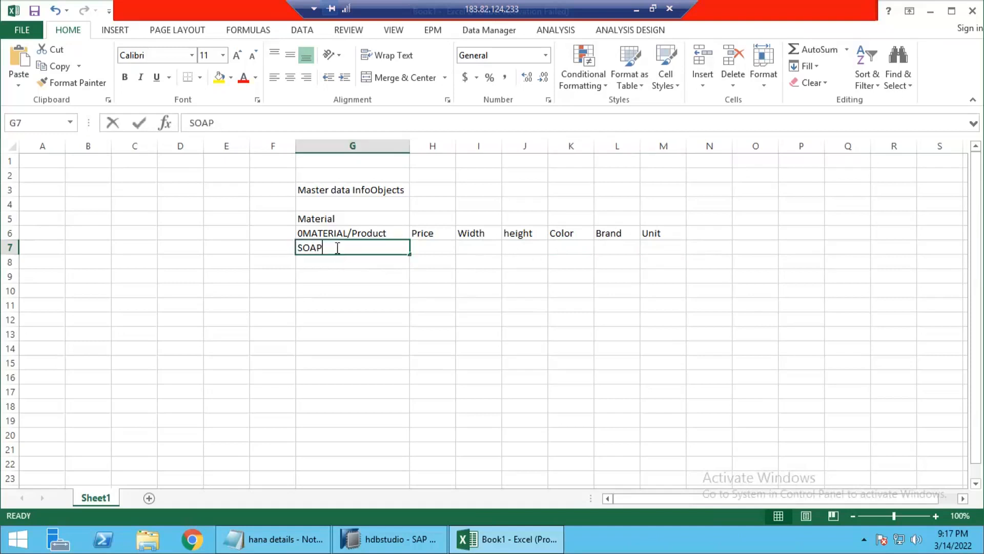
{"action": "double_click", "coordinate": [337, 248]}
{"action": "type", "text": "b"}
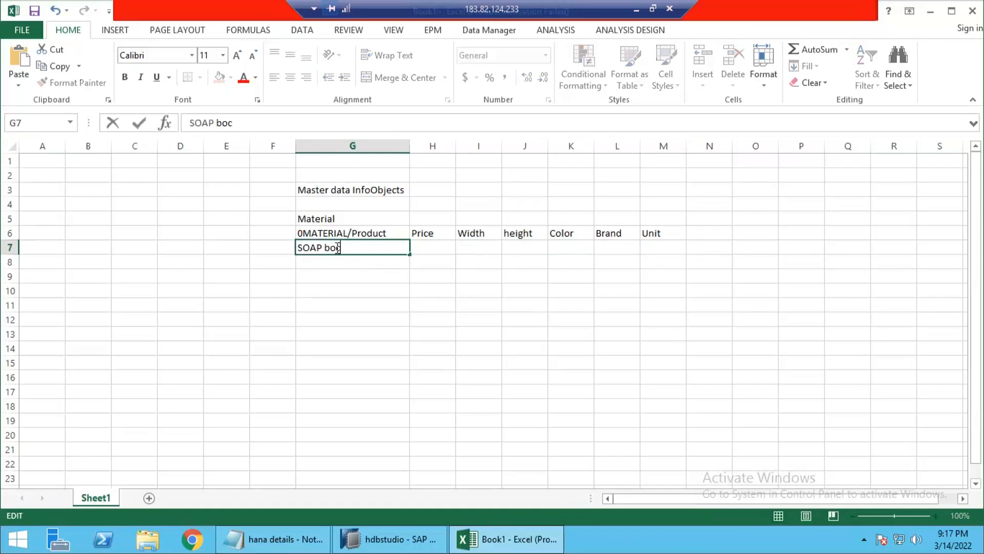
{"action": "type", "text": "ox"}
{"action": "key", "text": "Tab"}
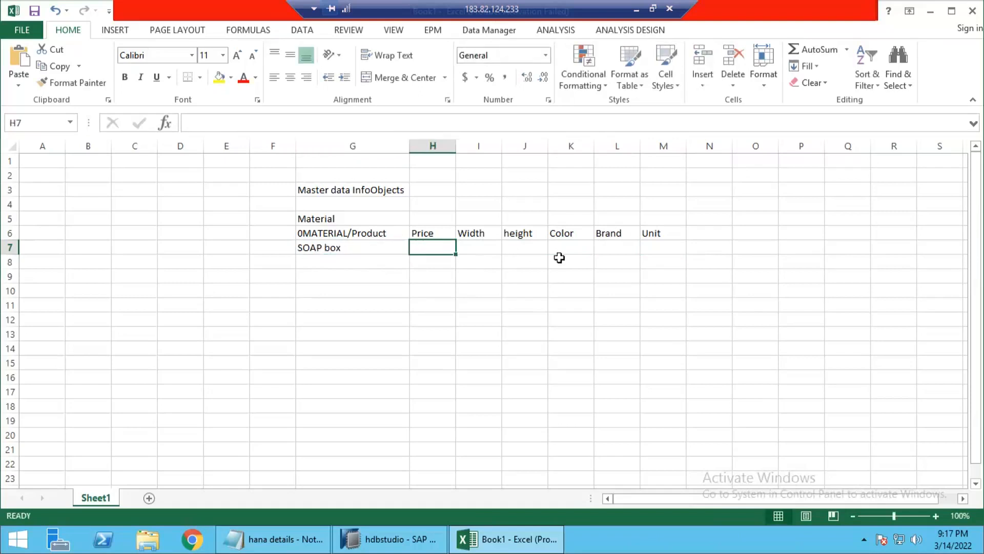
{"action": "left_click", "coordinate": [657, 248]}
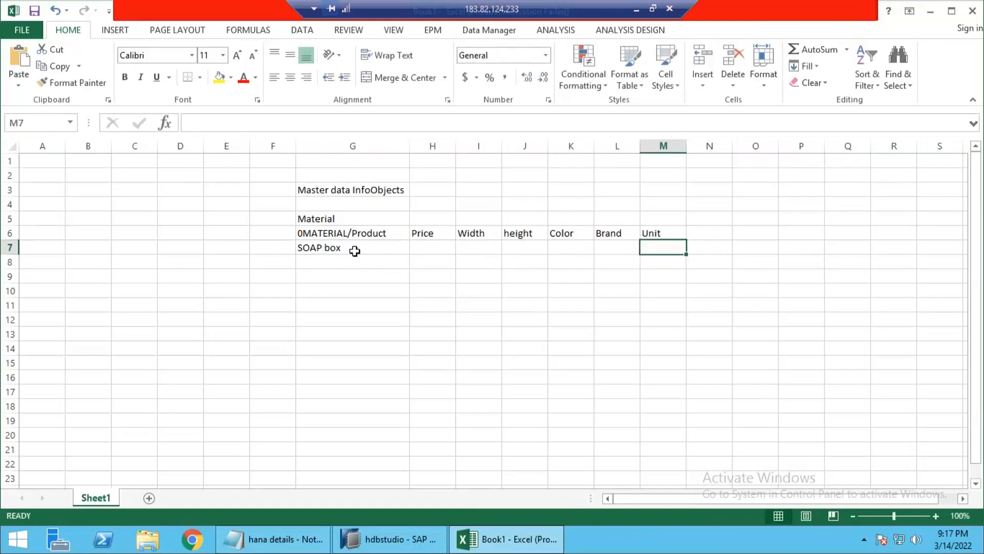
{"action": "left_click", "coordinate": [339, 247]}
{"action": "left_click", "coordinate": [658, 246]}
Step: Remove the word "box" from the material value in cell G7 so that it reads "SOAP"
{"action": "double_click", "coordinate": [373, 246]}
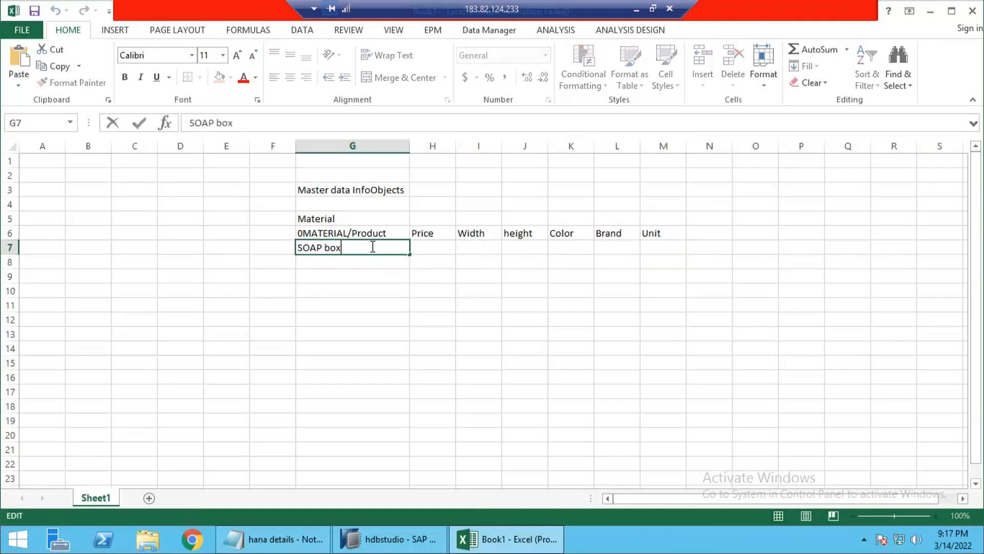
{"action": "key", "text": "BackSpace"}
{"action": "key", "text": "BackSpace"}
{"action": "key", "text": "BackSpace"}
{"action": "key", "text": "BackSpace"}
{"action": "key", "text": "BackSpace"}
{"action": "key", "text": "Return"}
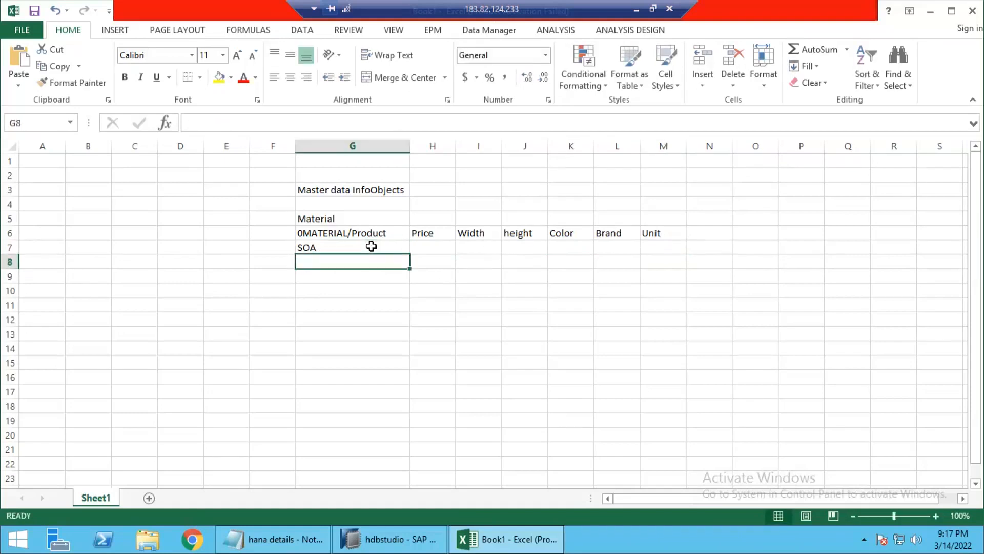
{"action": "left_click", "coordinate": [371, 247]}
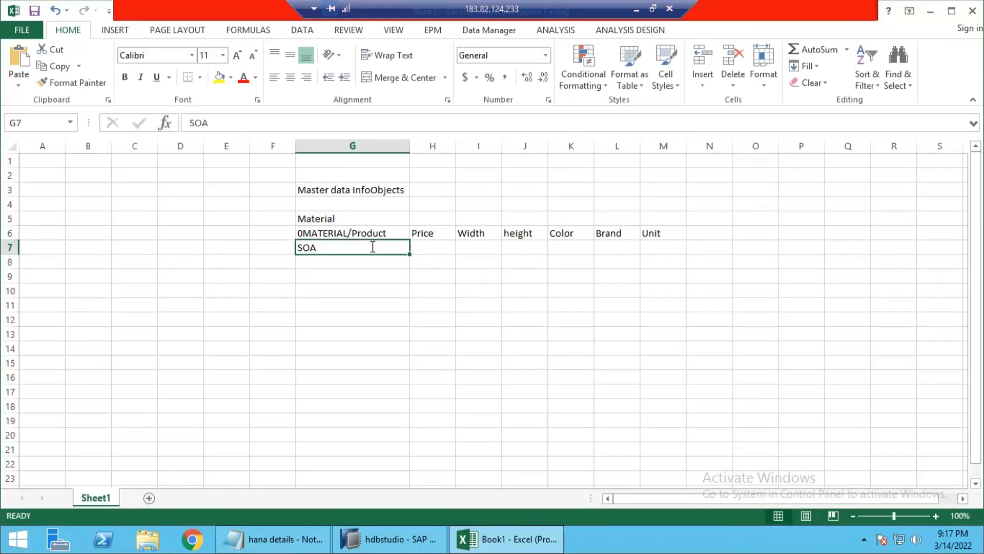
{"action": "type", "text": "2"}
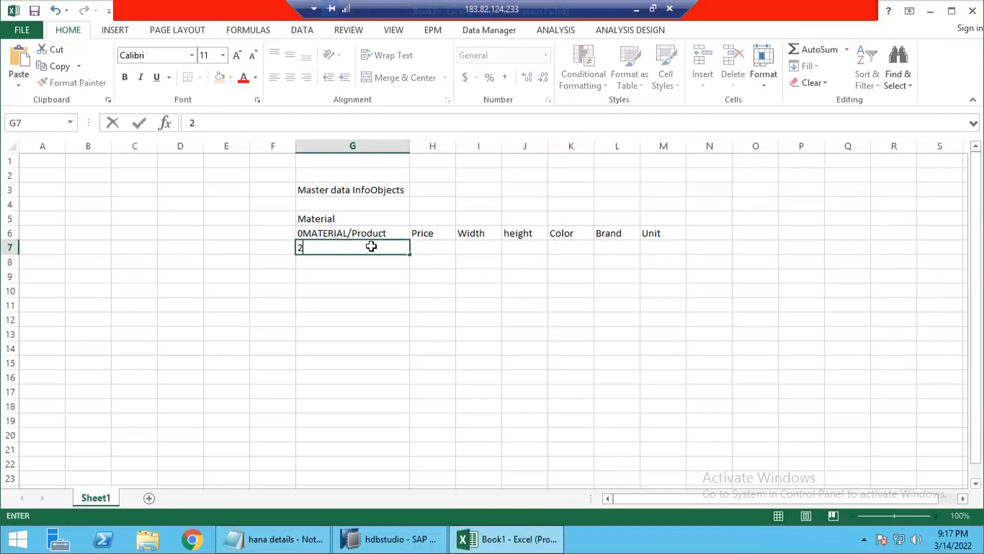
{"action": "key", "text": "Escape"}
{"action": "double_click", "coordinate": [373, 246]}
{"action": "type", "text": "P"}
{"action": "key", "text": "Return"}
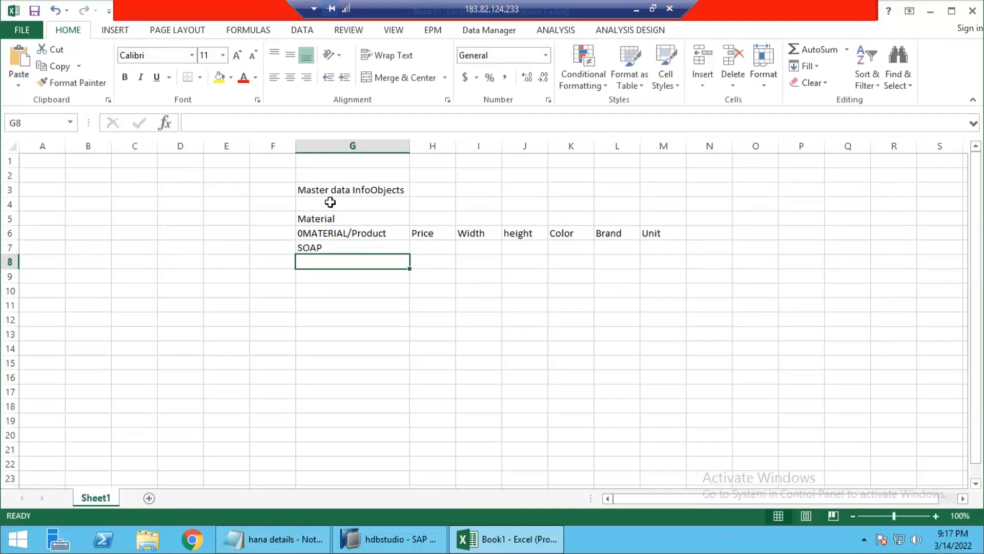
{"action": "left_click", "coordinate": [336, 248]}
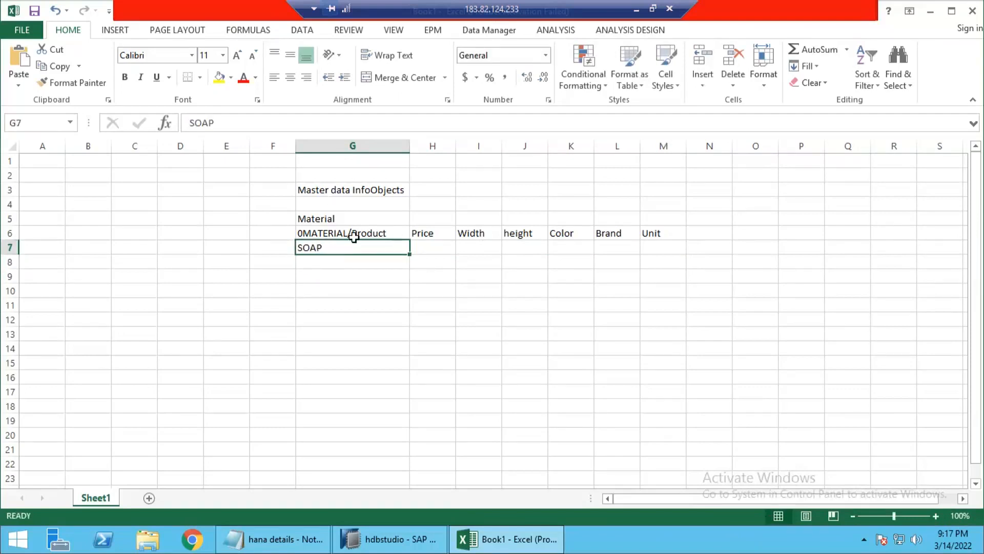
{"action": "left_click_drag", "start_coordinate": [425, 234], "coordinate": [662, 249]}
{"action": "left_click", "coordinate": [481, 290]}
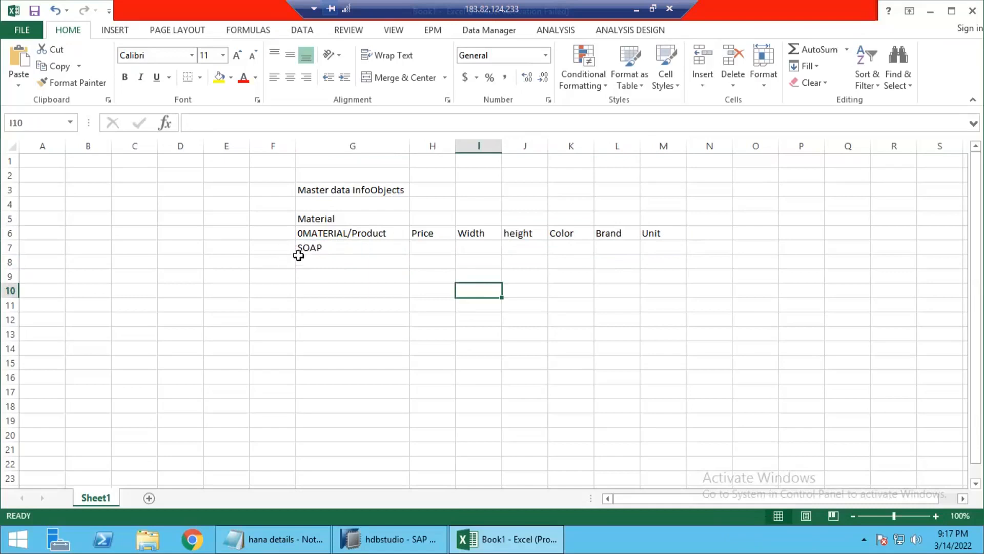
{"action": "left_click", "coordinate": [331, 250]}
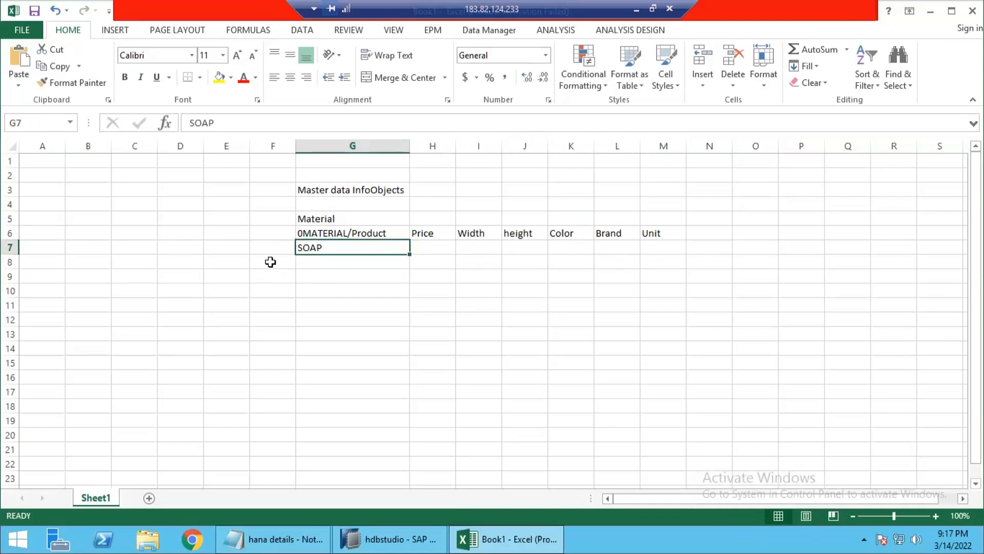
{"action": "left_click", "coordinate": [271, 262]}
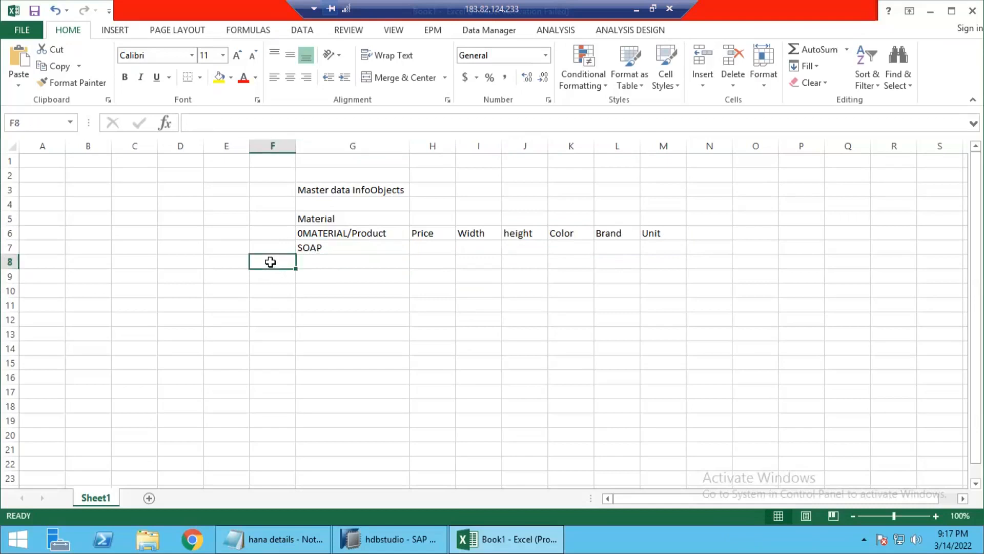
Step: Enter "SANTOOR" in cell F8, beside the material column
{"action": "type", "text": "SANTOOR"}
{"action": "key", "text": "Tab"}
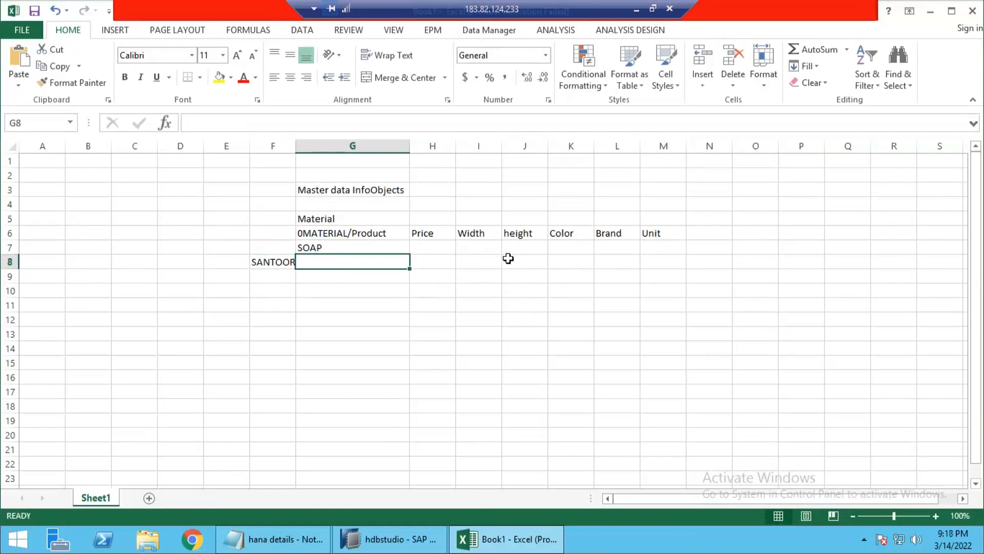
{"action": "left_click_drag", "start_coordinate": [445, 260], "coordinate": [515, 262]}
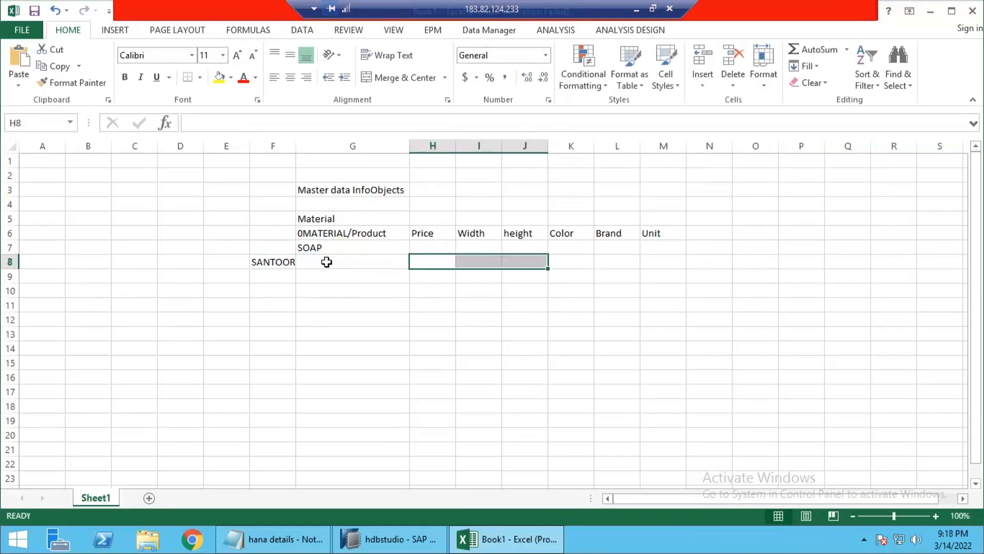
Step: Enter the material "SANTOOR SANDLE SOAD" in cell G8 under SOAP
{"action": "left_click", "coordinate": [387, 262]}
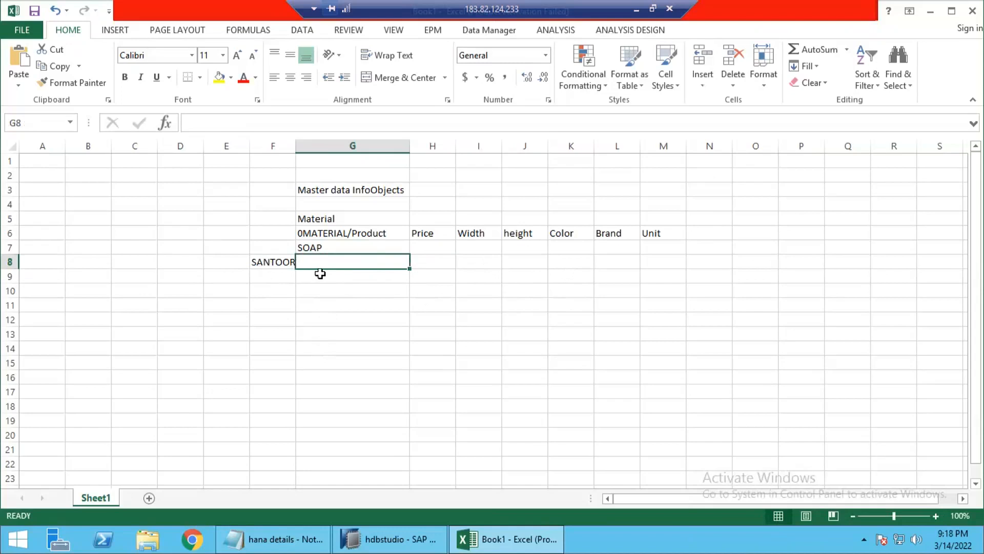
{"action": "type", "text": "SANDLE"}
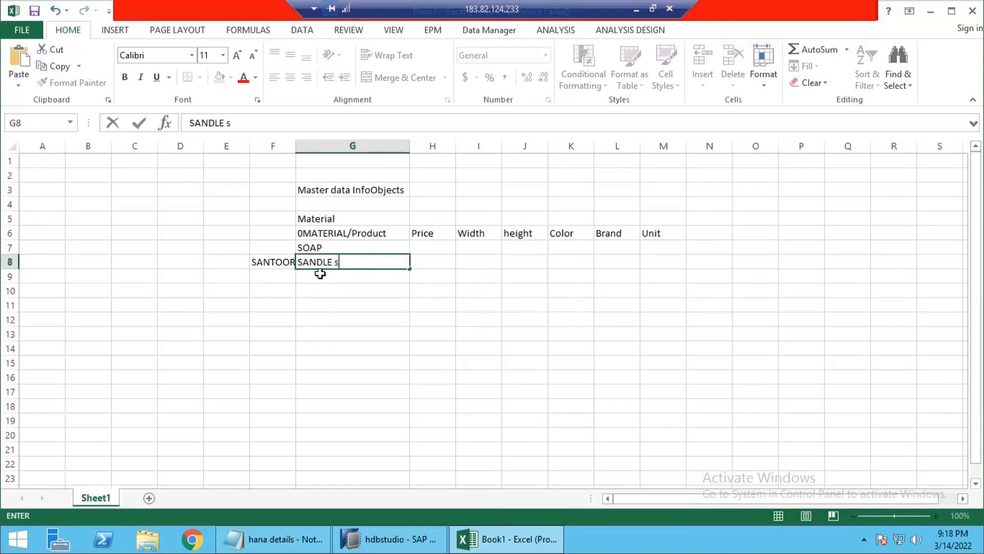
{"action": "type", "text": "santoo"}
{"action": "key", "text": "BackSpace"}
{"action": "key", "text": "BackSpace"}
{"action": "key", "text": "BackSpace"}
{"action": "key", "text": "BackSpace"}
{"action": "key", "text": "BackSpace"}
{"action": "key", "text": "BackSpace"}
{"action": "type", "text": "TOOR SANDLE SOAD"}
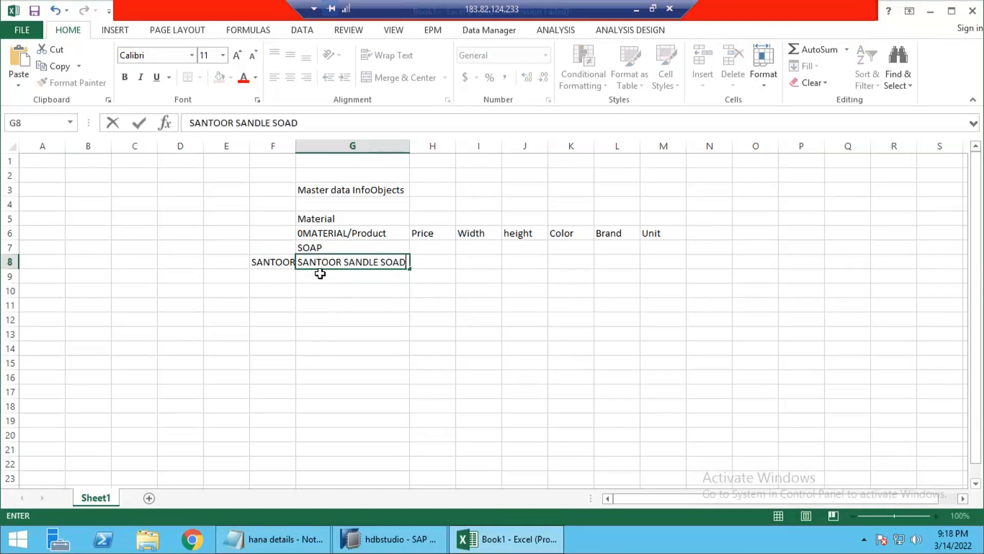
{"action": "key", "text": "Tab"}
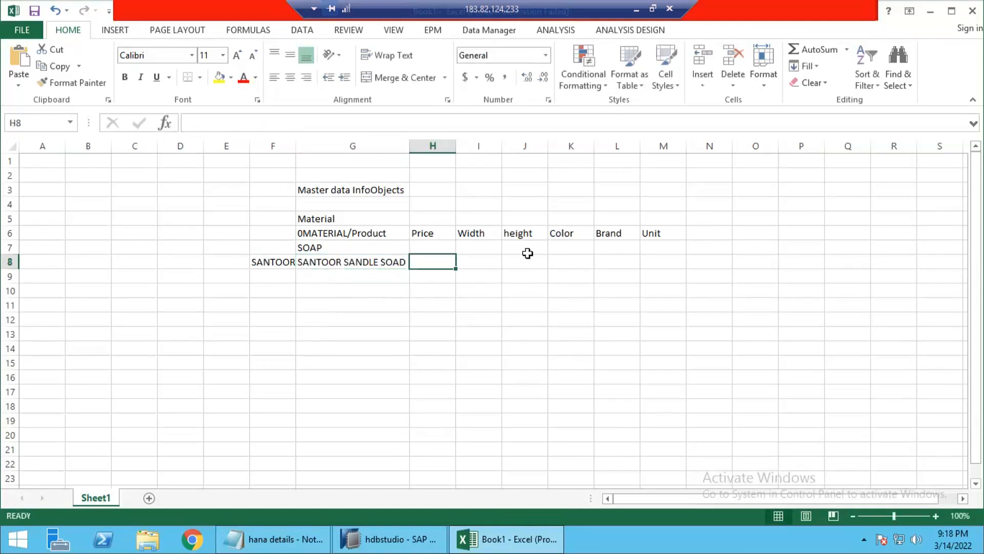
Step: Fill in the row 8 material's brand as "SANTOOR" in L8 and its unit as "PC" in M8
{"action": "left_click", "coordinate": [573, 263]}
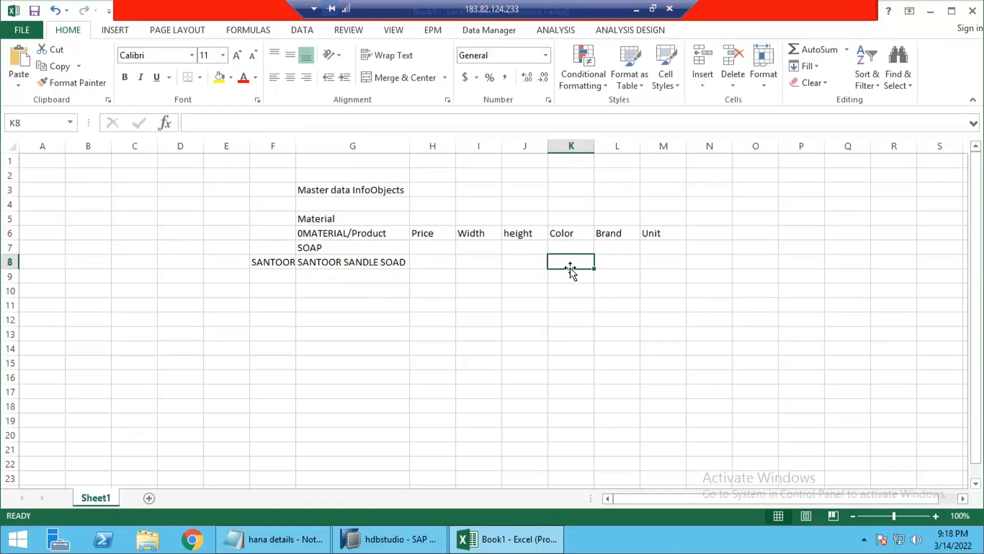
{"action": "left_click", "coordinate": [611, 262]}
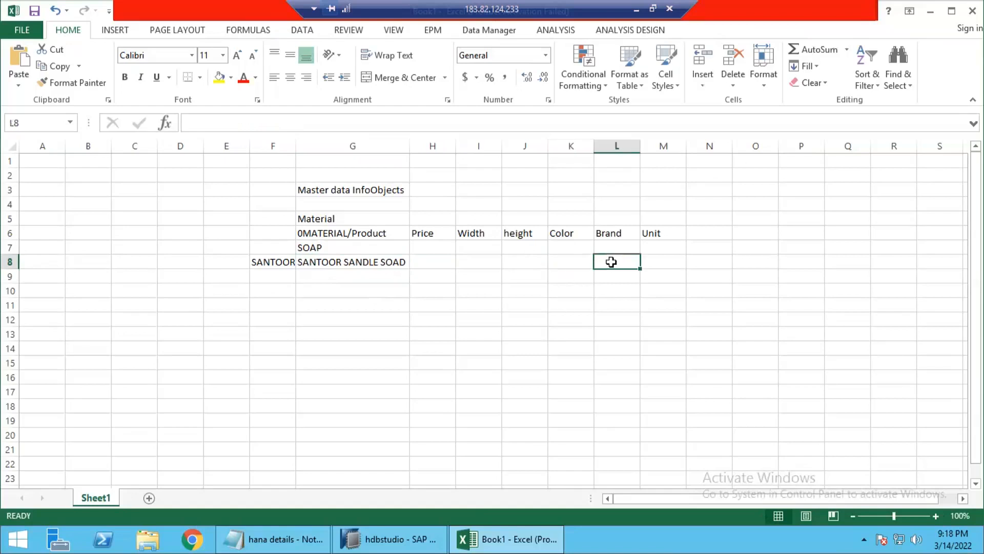
{"action": "type", "text": "SANTOOR"}
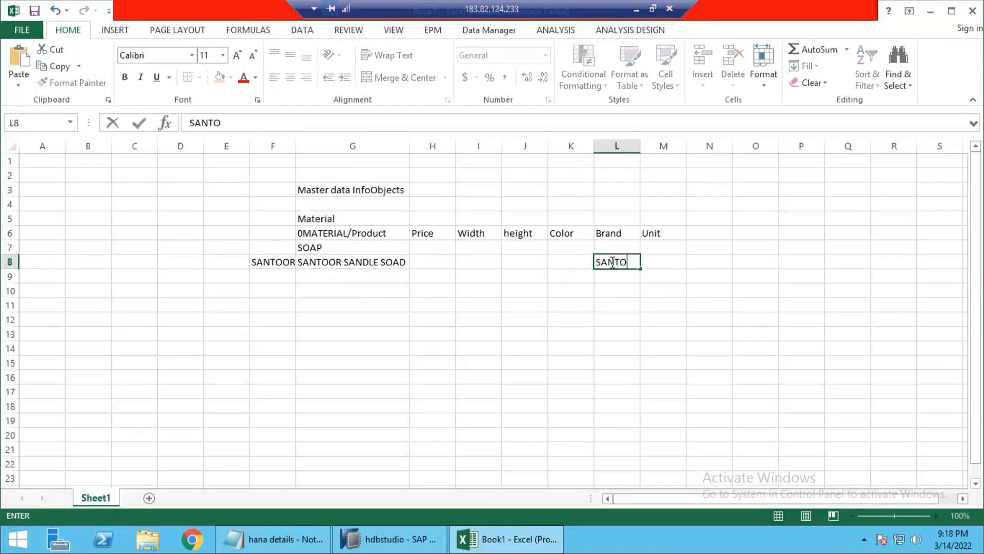
{"action": "key", "text": "Return"}
{"action": "left_click", "coordinate": [647, 264]}
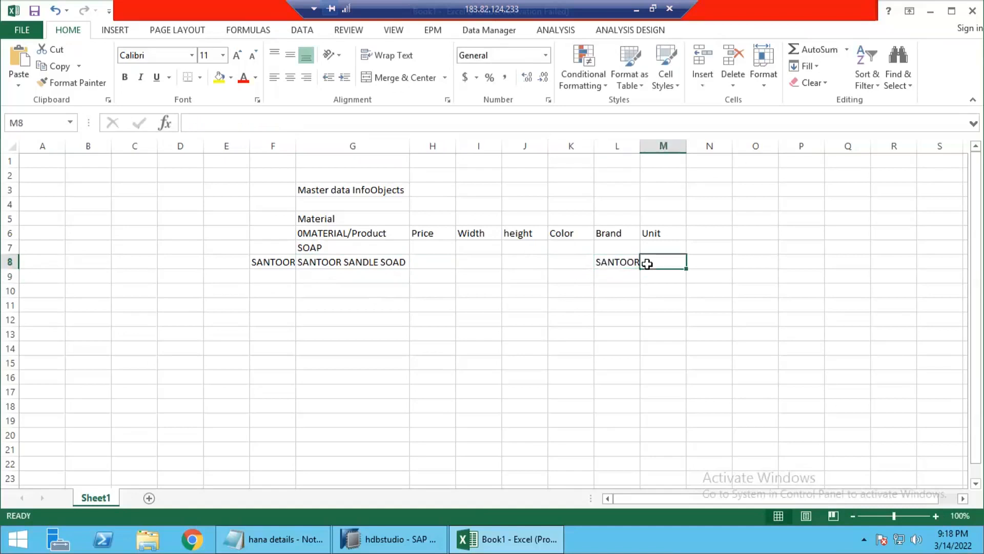
{"action": "type", "text": "PC"}
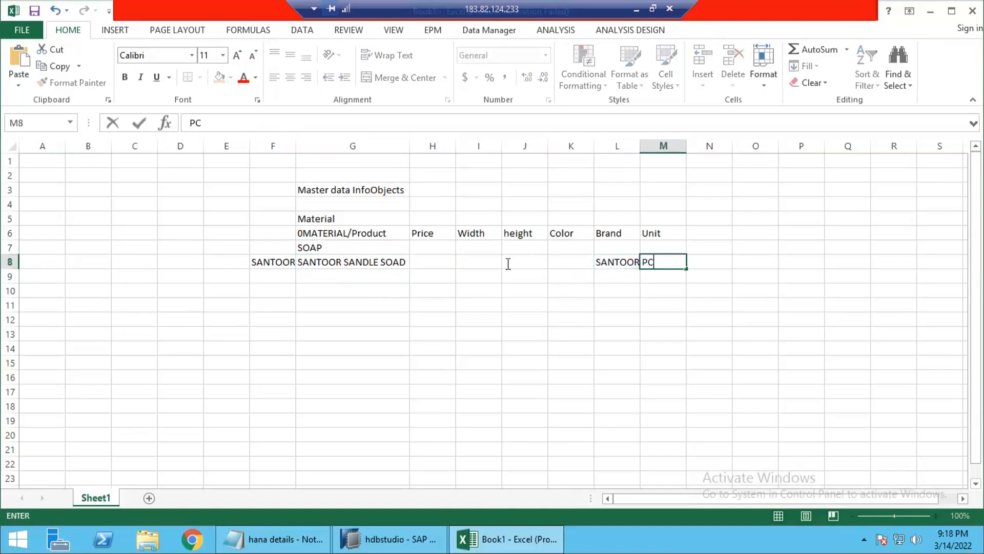
Step: Set the row 8 material's price to 30 in cell H8
{"action": "left_click", "coordinate": [423, 262]}
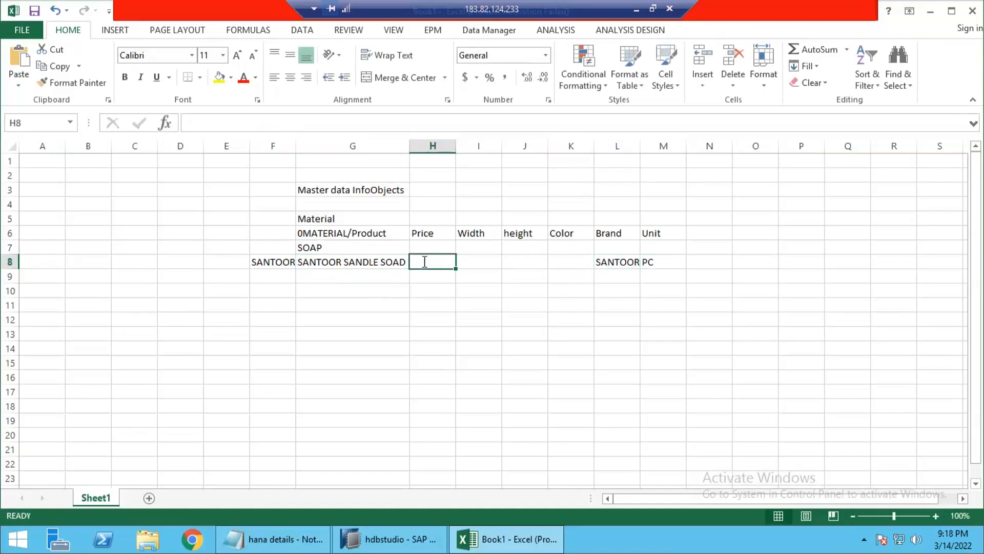
{"action": "type", "text": "30"}
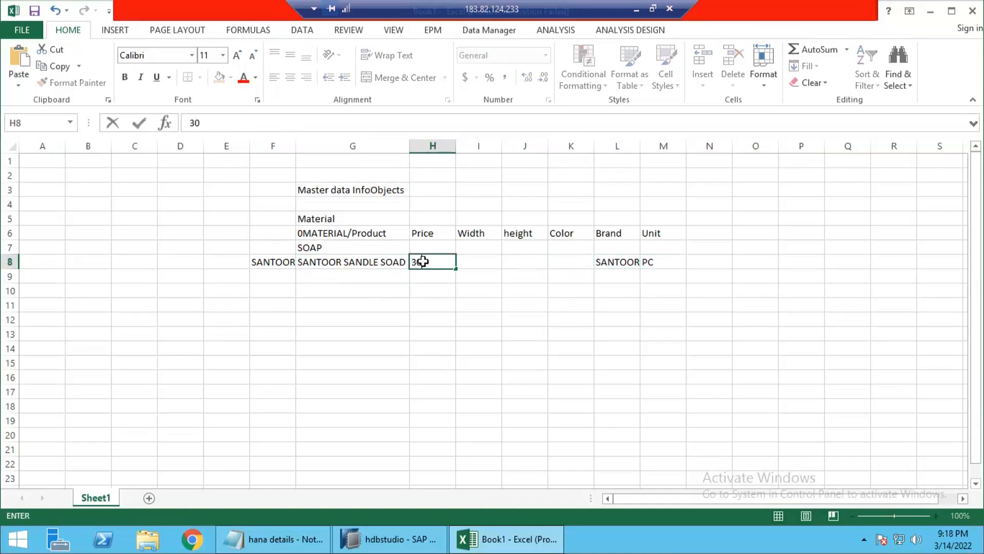
{"action": "key", "text": "Tab"}
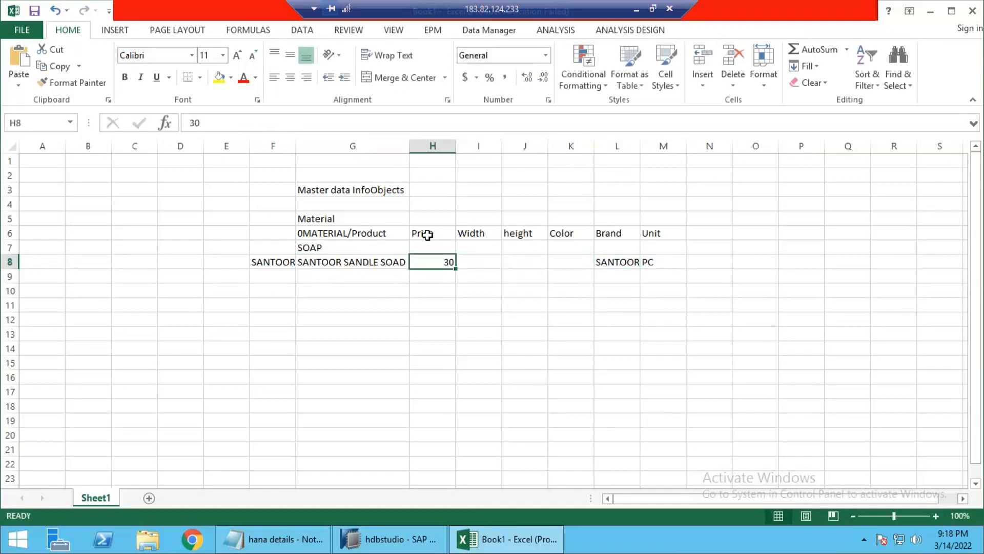
Step: Add a "curr" attribute heading in N6 and enter "inr" for the row 8 material in N8
{"action": "left_click", "coordinate": [428, 233]}
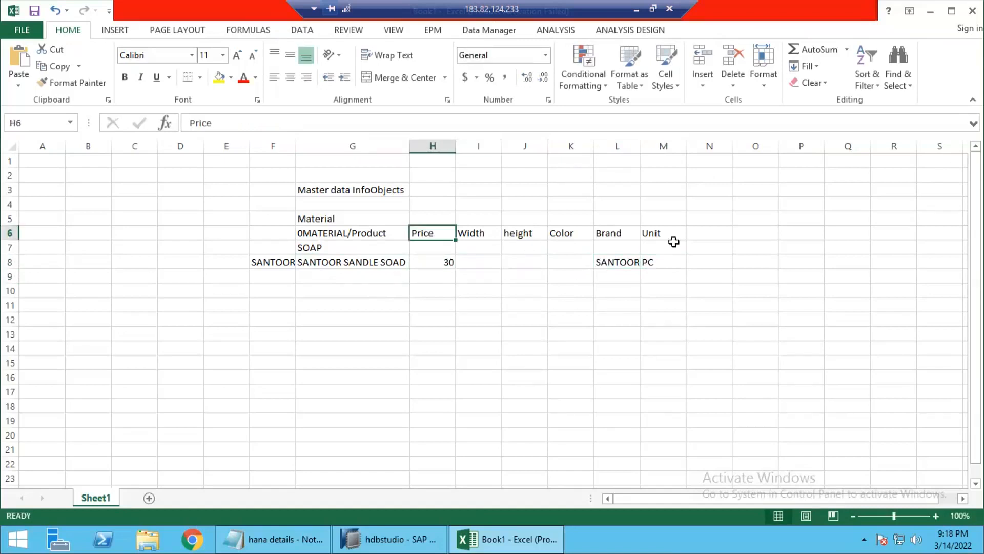
{"action": "left_click", "coordinate": [706, 233]}
{"action": "type", "text": "curr"}
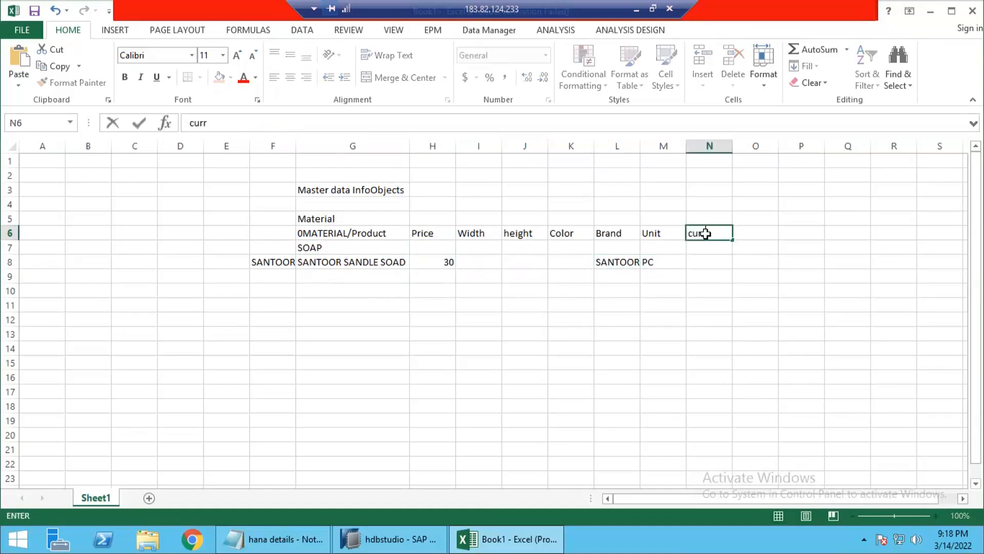
{"action": "key", "text": "Return"}
{"action": "key", "text": "Return"}
{"action": "type", "text": "inr"}
{"action": "key", "text": "Return"}
Step: Enter a second Santoor material, "SANTOOR ROSE SOAP", in cell G9
{"action": "left_click", "coordinate": [369, 276]}
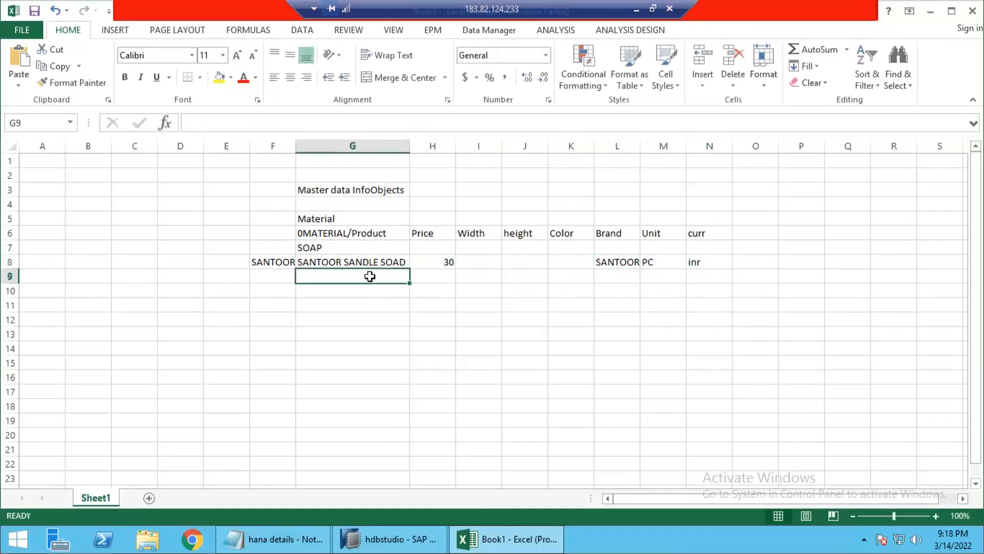
{"action": "type", "text": "r"}
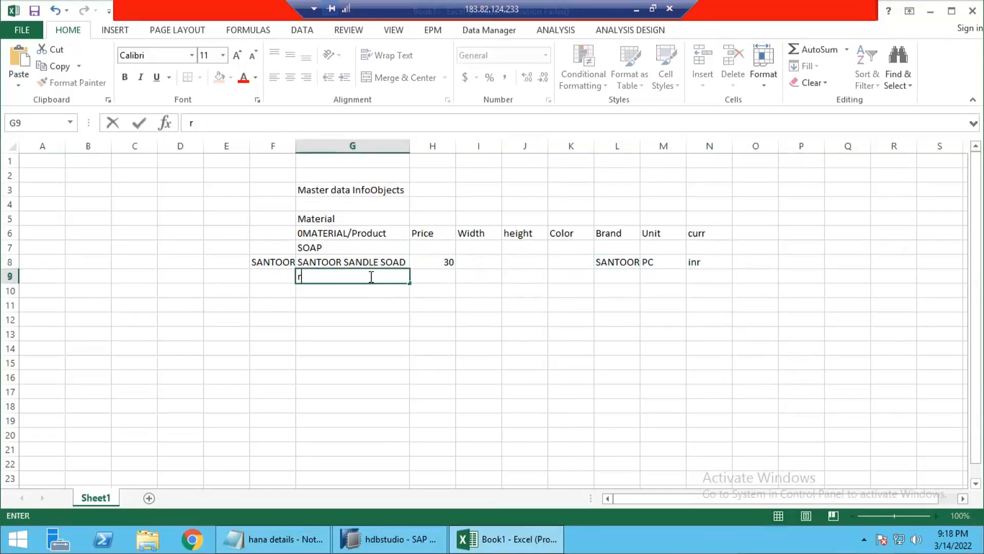
{"action": "type", "text": "ams"}
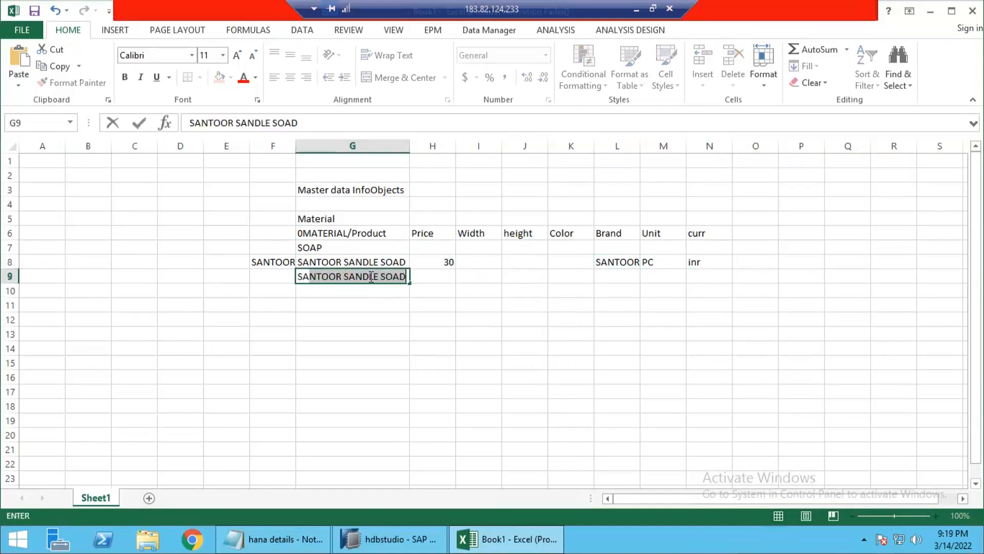
{"action": "type", "text": "antooR SROSE"}
{"action": "key", "text": "BackSpace"}
{"action": "key", "text": "BackSpace"}
{"action": "key", "text": "BackSpace"}
{"action": "type", "text": "ROS"}
{"action": "key", "text": "BackSpace"}
{"action": "key", "text": "BackSpace"}
{"action": "key", "text": "BackSpace"}
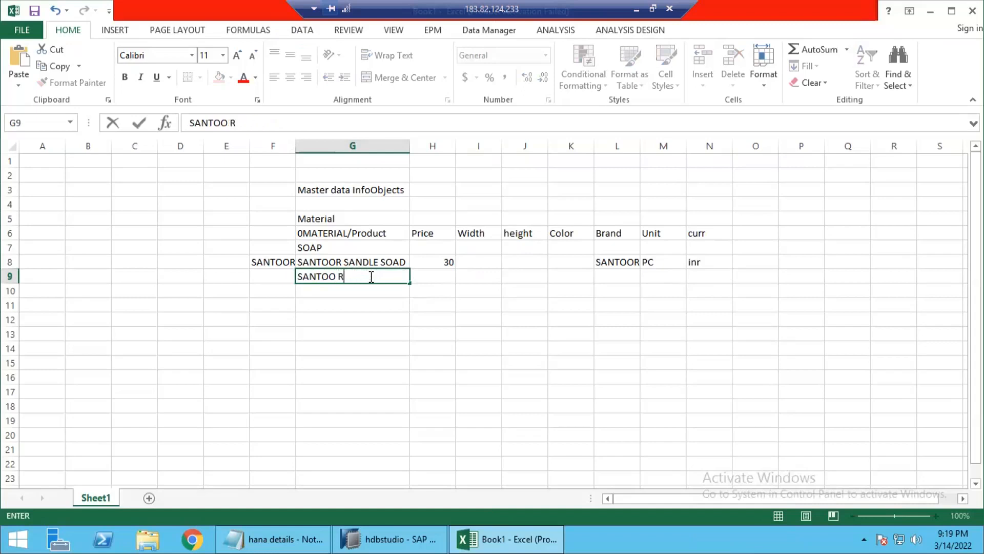
{"action": "type", "text": "RO"}
{"action": "key", "text": "Return"}
Step: Correct the spelling of the material in cell G8 to "SANTOOR SANDLE SOAP"
{"action": "key", "text": "Up"}
{"action": "key", "text": "Up"}
{"action": "key", "text": "F2"}
{"action": "key", "text": "BackSpace"}
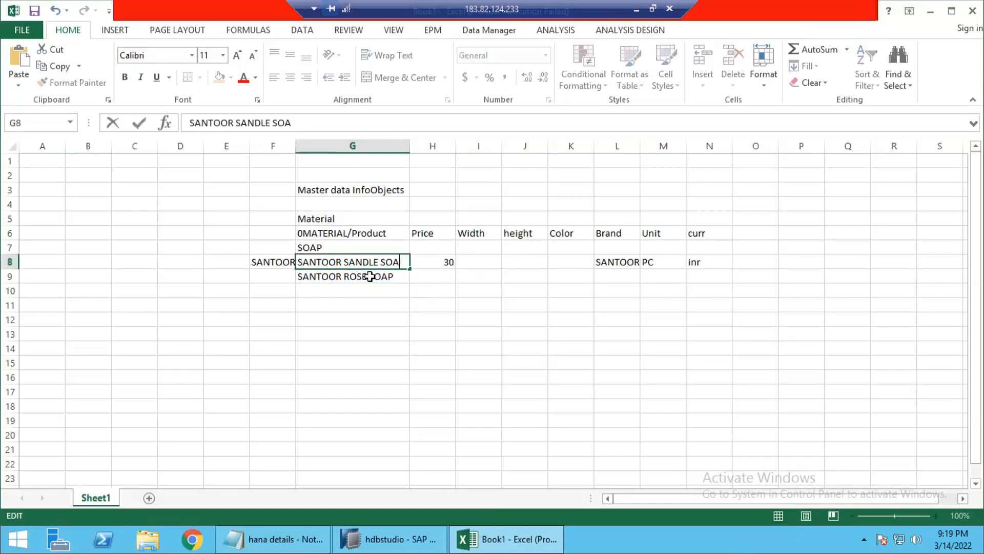
{"action": "type", "text": "P"}
{"action": "key", "text": "Return"}
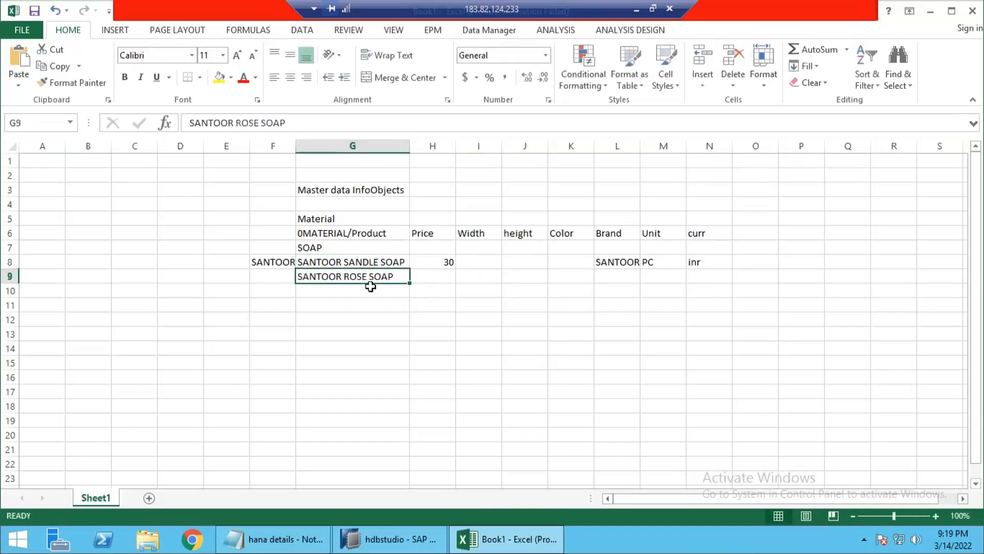
Step: Examine the SANTOOR SANDLE SOAP row against its price, brand, unit and currency attributes and the 0MATERIAL/Product heading
{"action": "left_click_drag", "start_coordinate": [339, 261], "coordinate": [698, 261]}
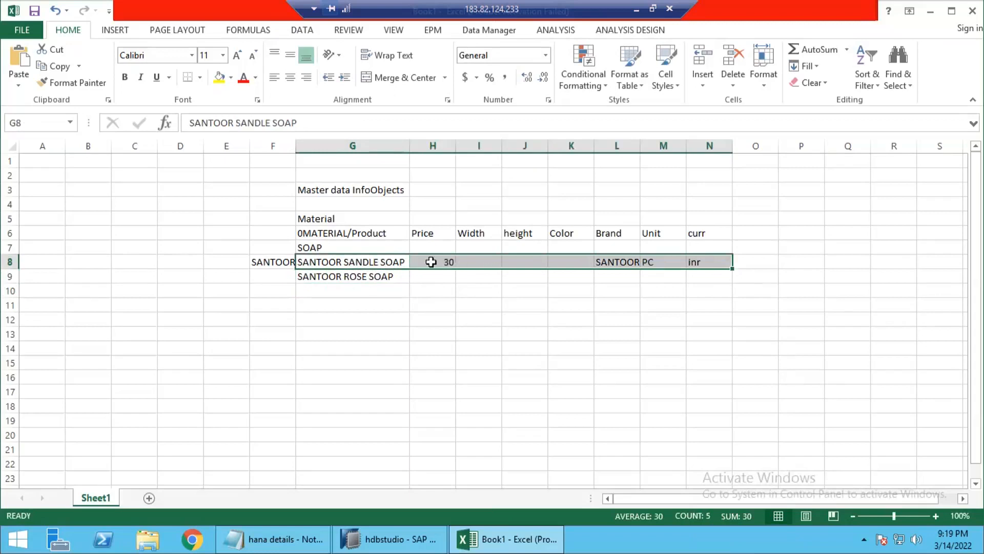
{"action": "left_click", "coordinate": [432, 145]}
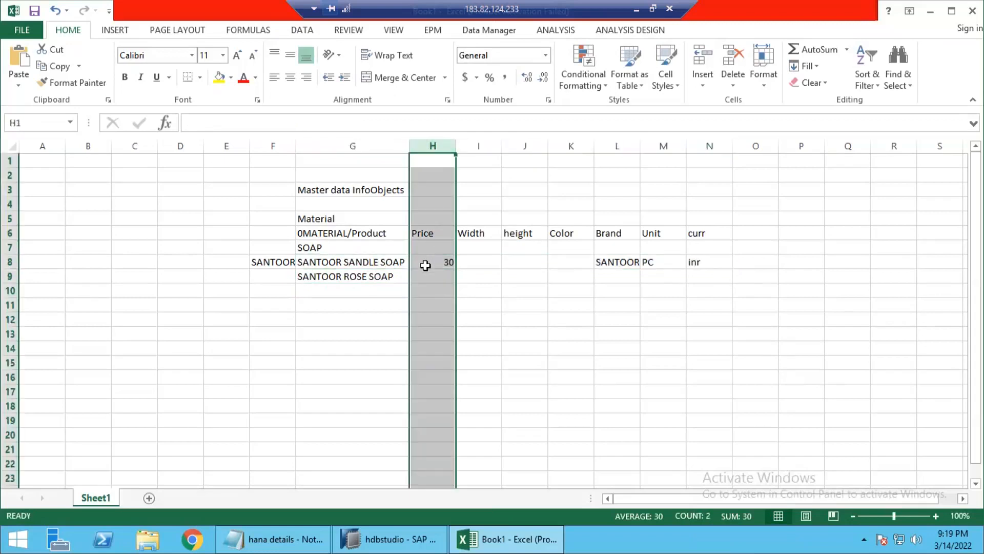
{"action": "left_click", "coordinate": [424, 263]}
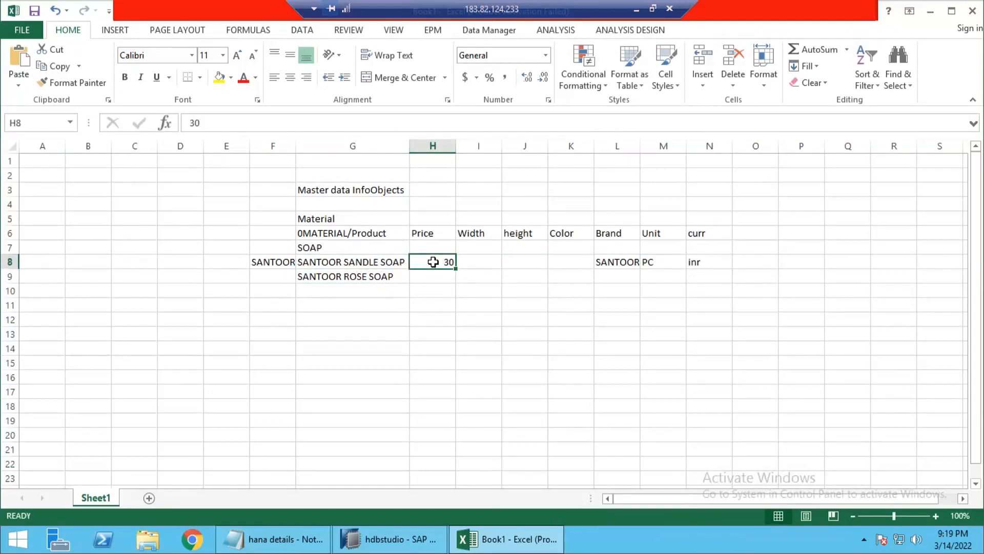
{"action": "left_click_drag", "start_coordinate": [417, 235], "coordinate": [499, 266]}
{"action": "left_click", "coordinate": [383, 264]}
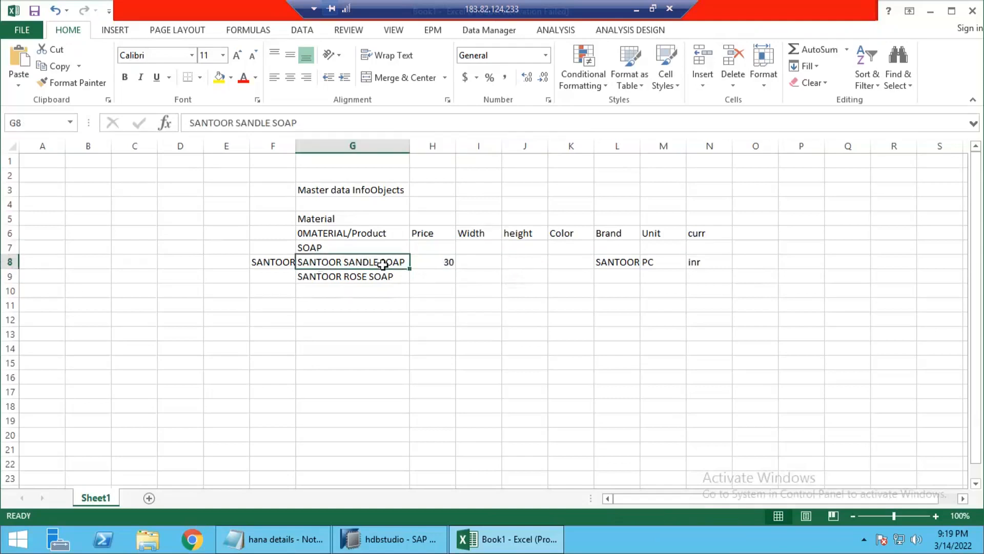
{"action": "left_click", "coordinate": [611, 264]}
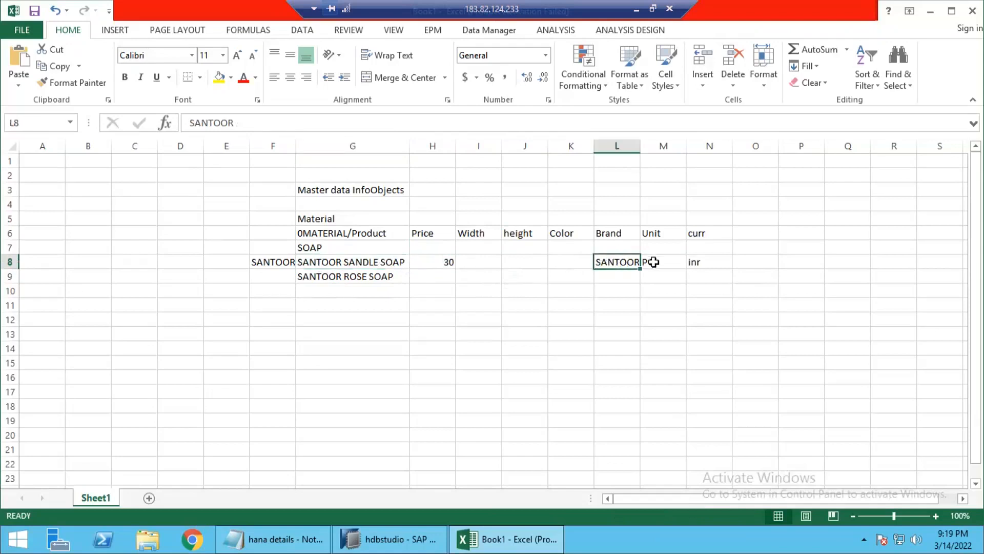
{"action": "left_click", "coordinate": [363, 289]}
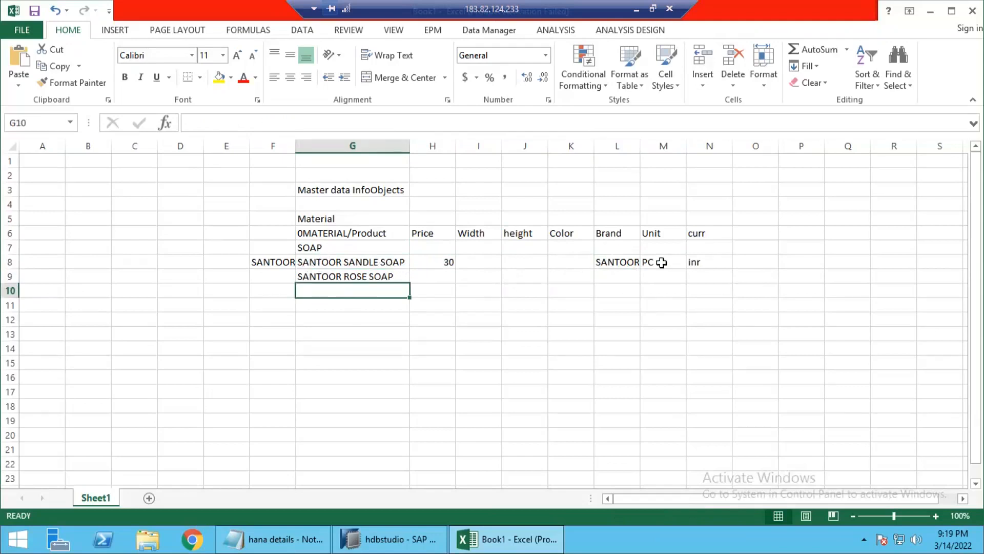
{"action": "left_click_drag", "start_coordinate": [703, 261], "coordinate": [442, 263]}
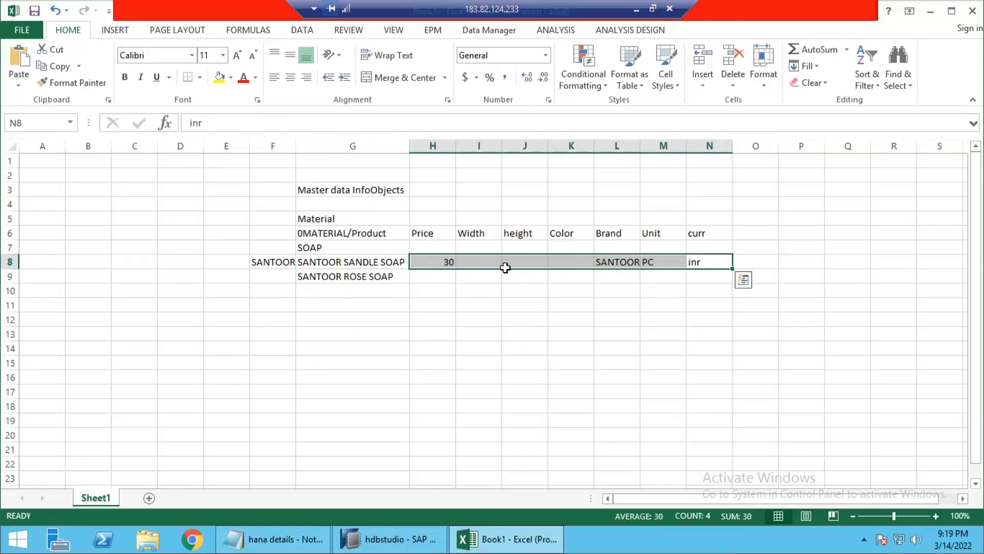
{"action": "left_click", "coordinate": [342, 262]}
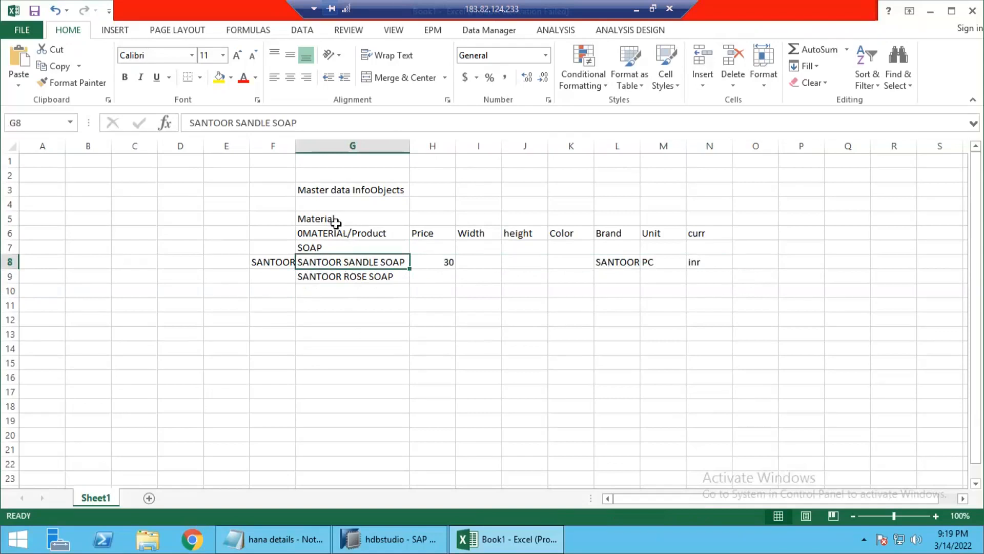
{"action": "left_click_drag", "start_coordinate": [336, 225], "coordinate": [345, 230]}
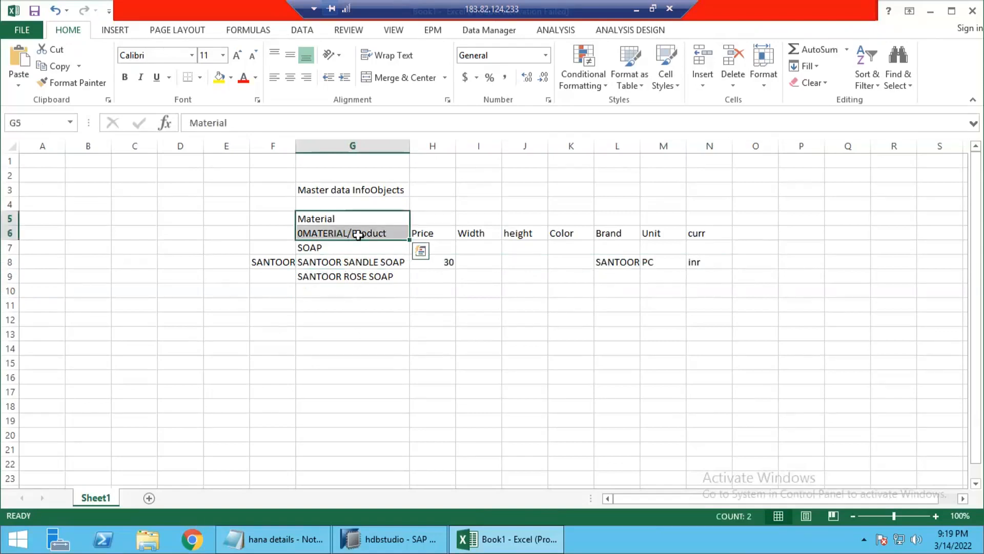
{"action": "left_click", "coordinate": [358, 235]}
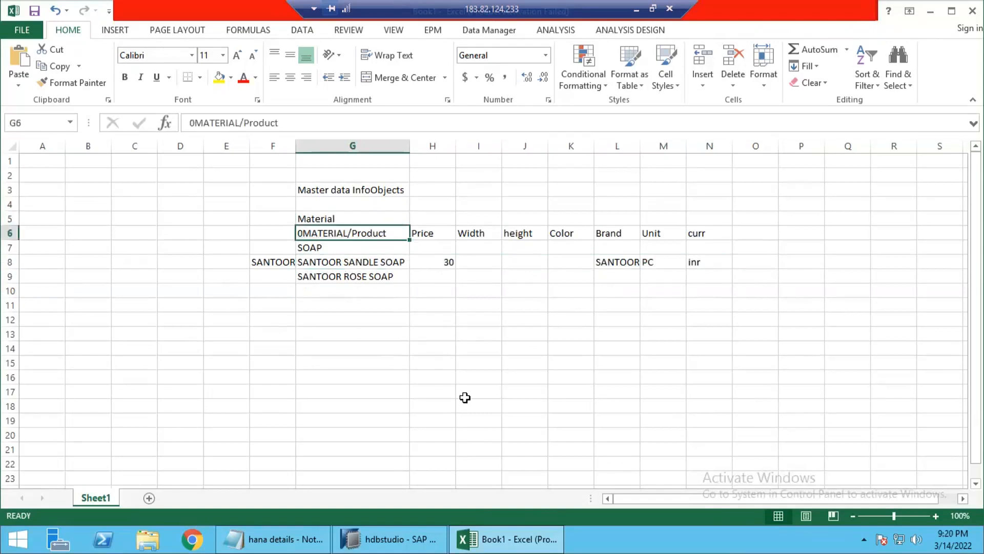
Step: Review the material column and the Price, Width, height, Color and Brand columns one by one across rows 3 to 12
{"action": "left_click", "coordinate": [366, 191]}
{"action": "left_click_drag", "start_coordinate": [366, 191], "coordinate": [367, 320]}
{"action": "left_click_drag", "start_coordinate": [437, 189], "coordinate": [446, 321]}
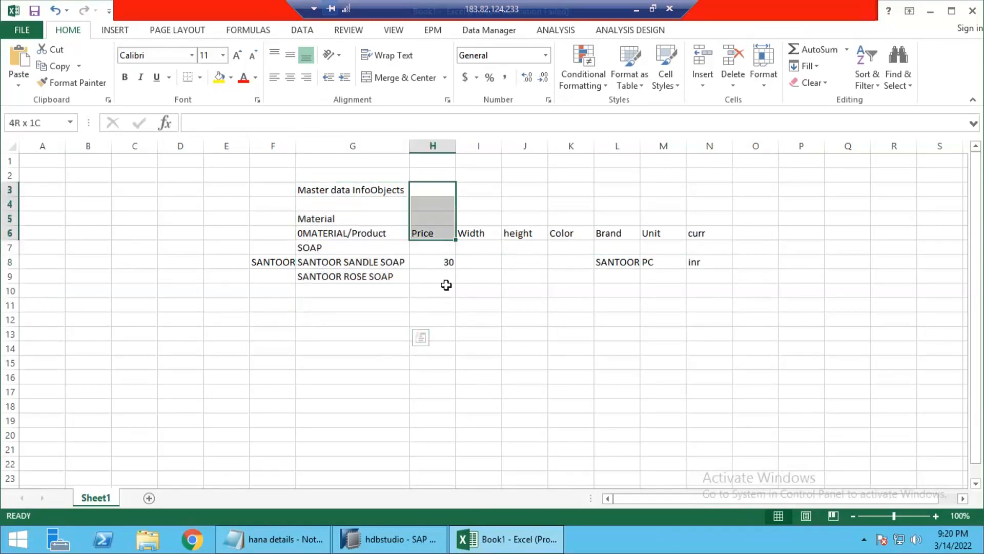
{"action": "left_click_drag", "start_coordinate": [479, 189], "coordinate": [478, 320]}
{"action": "left_click_drag", "start_coordinate": [525, 189], "coordinate": [528, 320]}
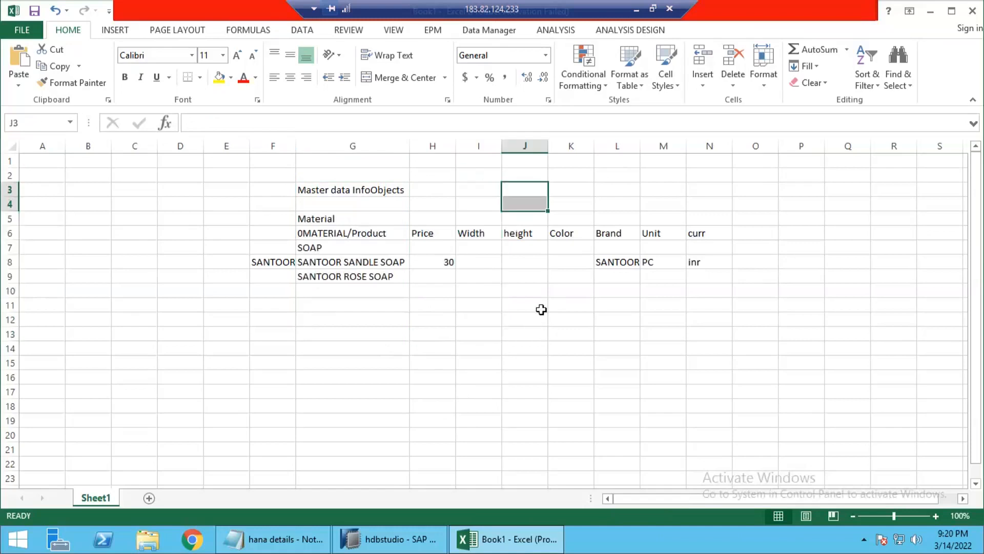
{"action": "left_click_drag", "start_coordinate": [571, 189], "coordinate": [571, 320]}
{"action": "left_click_drag", "start_coordinate": [617, 190], "coordinate": [617, 320]}
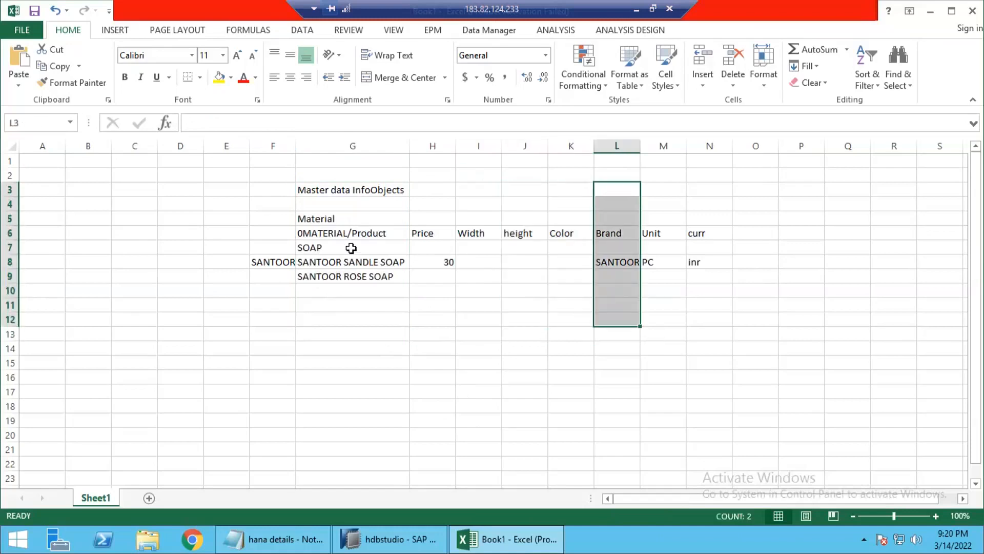
Step: Enter the technical InfoObject names "0PRODUCT" in cell G11 and "0AMOUNT" in cell H11
{"action": "left_click", "coordinate": [334, 295]}
{"action": "key", "text": "Down"}
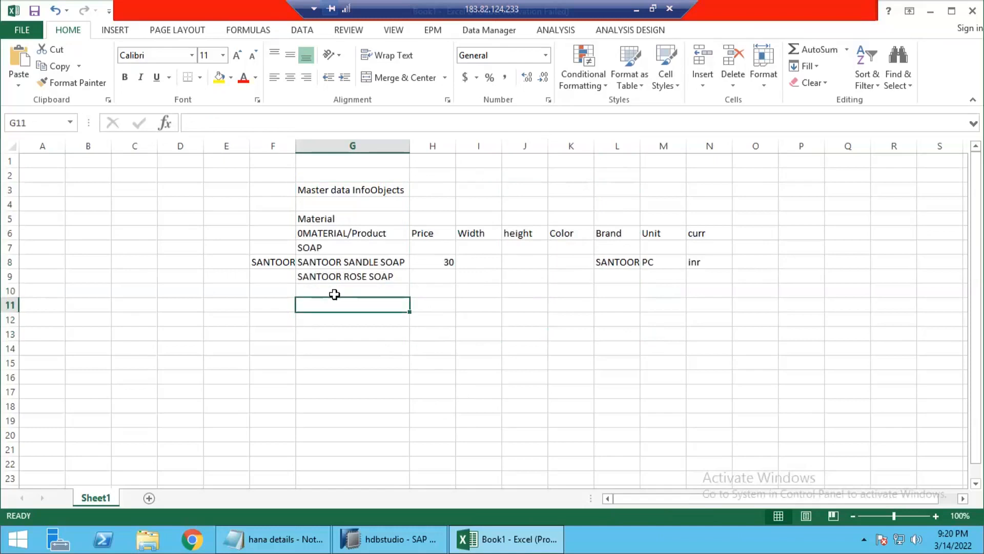
{"action": "type", "text": "0p"}
{"action": "key", "text": "BackSpace"}
{"action": "type", "text": "P"}
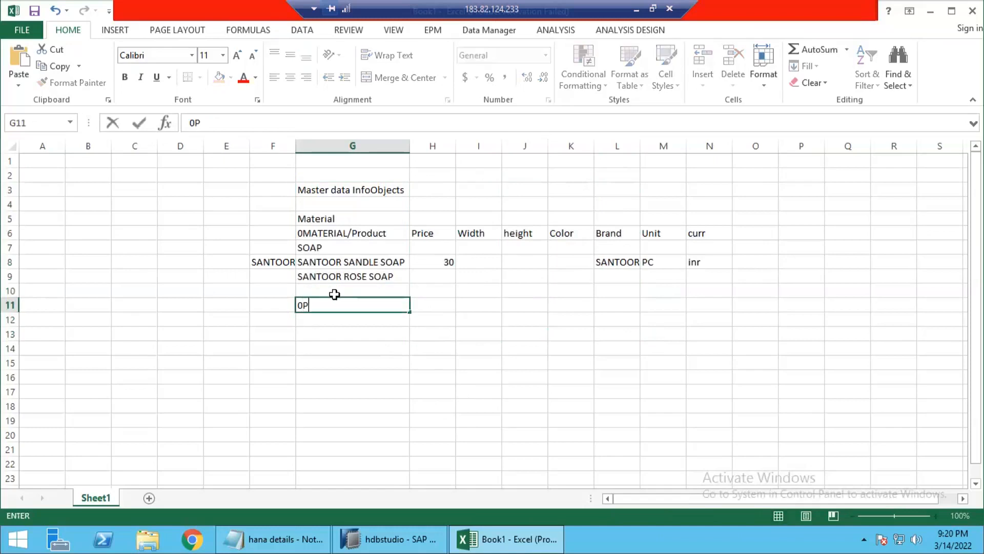
{"action": "type", "text": "RODUCT"}
{"action": "key", "text": "Tab"}
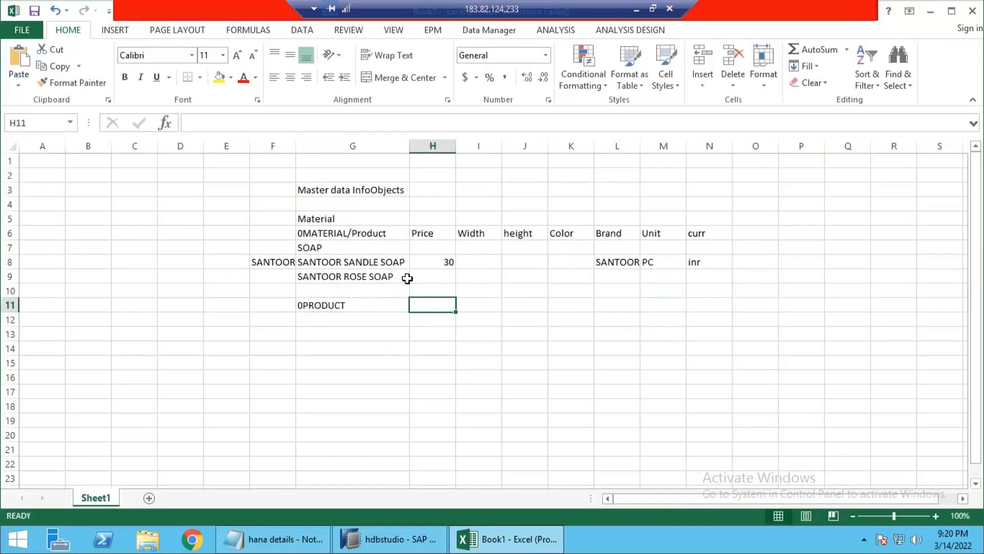
{"action": "type", "text": "0AM"}
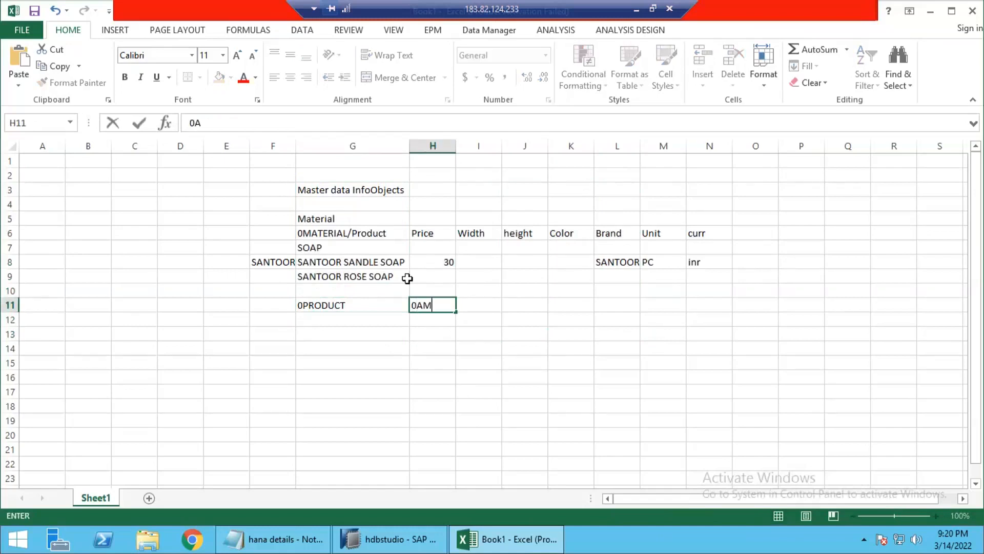
{"action": "type", "text": "OUNT"}
{"action": "key", "text": "Tab"}
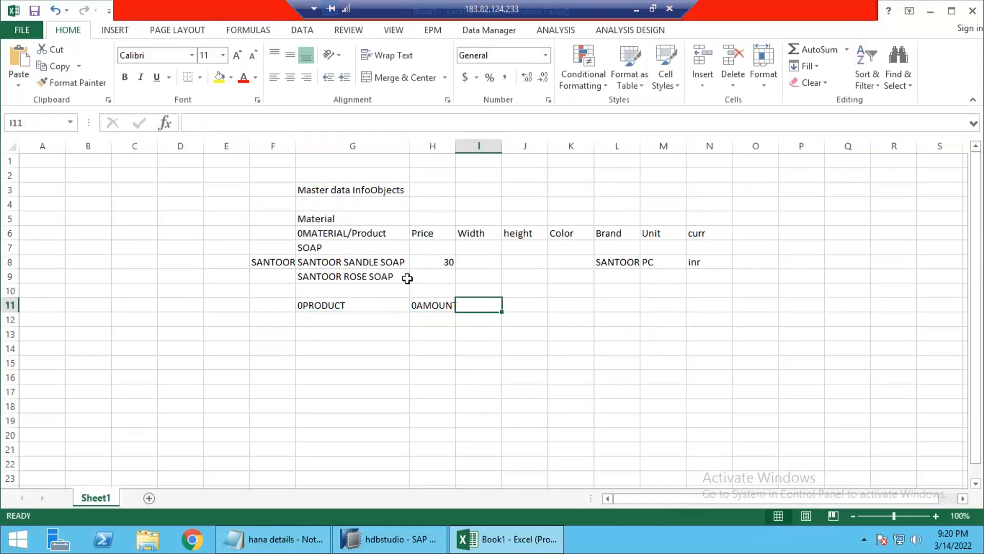
Step: Continue the InfoObject row with "0WIDTH" in cell I11 and "0HEIGHT" in cell J11
{"action": "type", "text": "0WIDTH"}
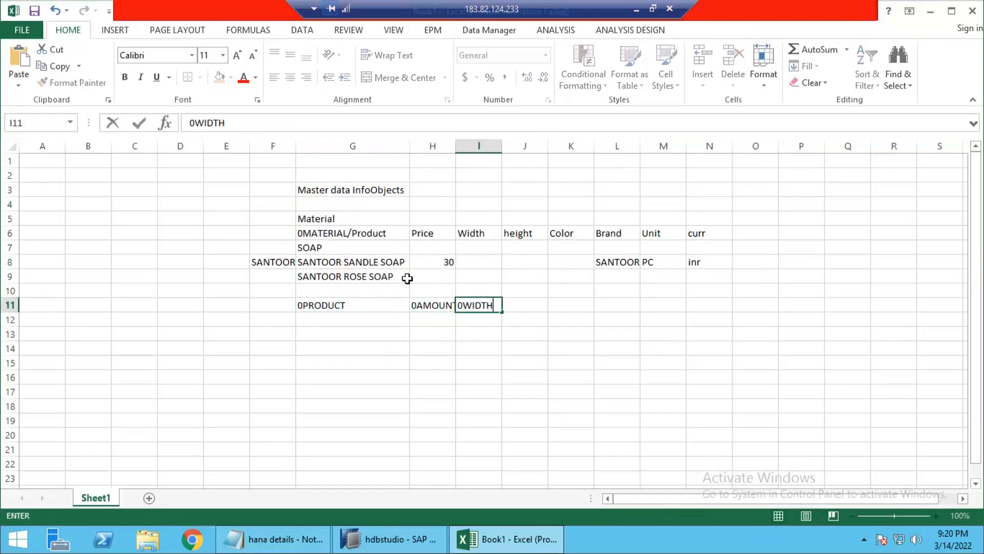
{"action": "key", "text": "Tab"}
{"action": "type", "text": "0"}
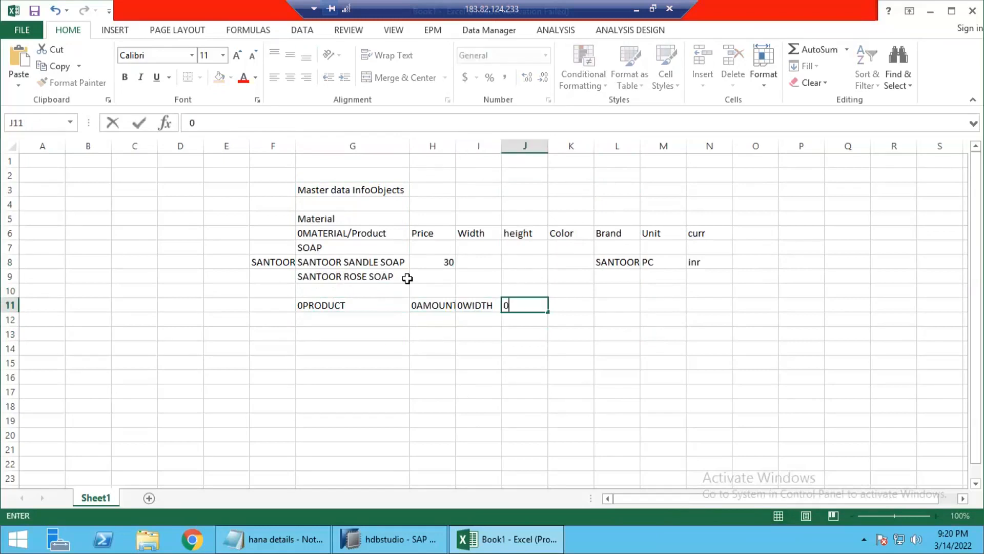
{"action": "type", "text": "HEIGHT"}
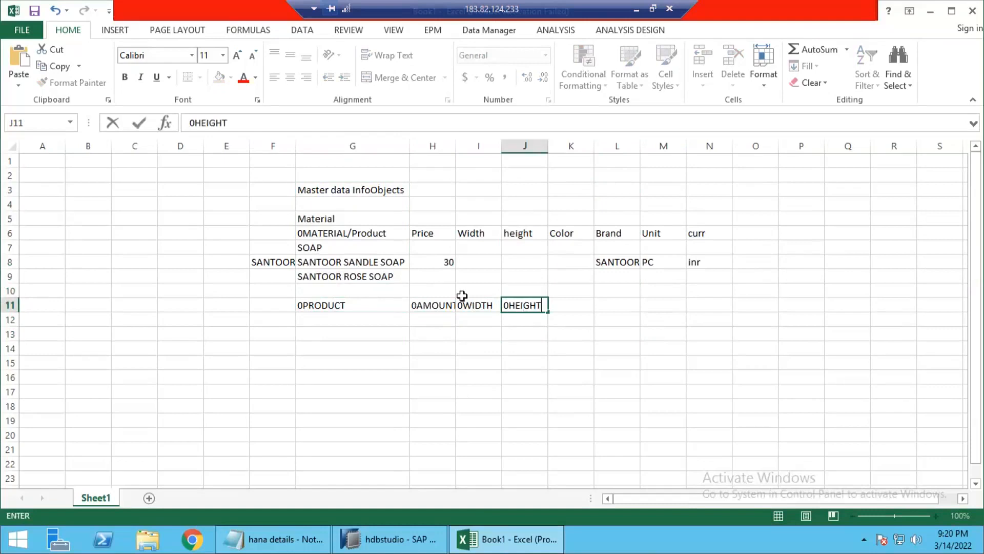
{"action": "key", "text": "Return"}
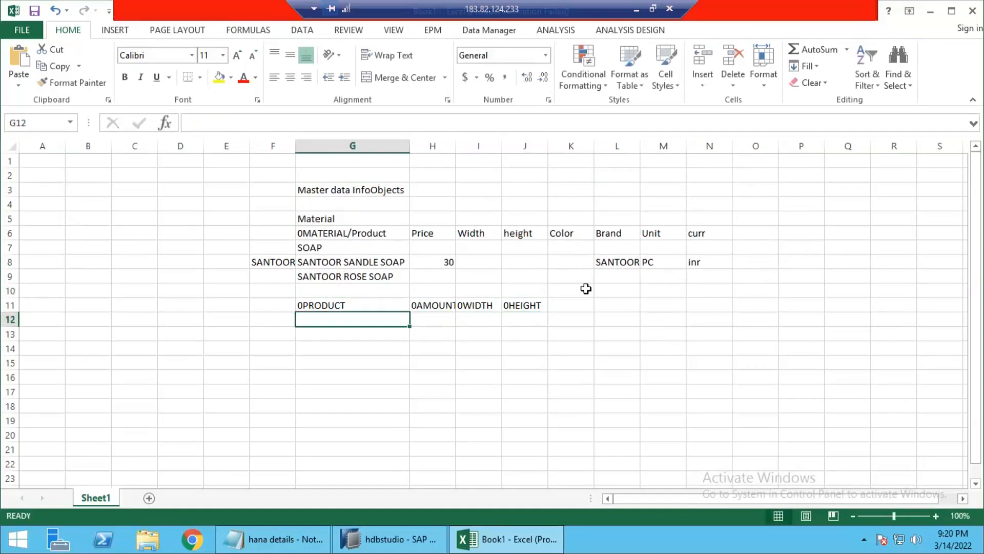
Step: Enter the custom InfoObject name "ZCOLOR" in cell K11, beneath the Color column
{"action": "left_click", "coordinate": [564, 304]}
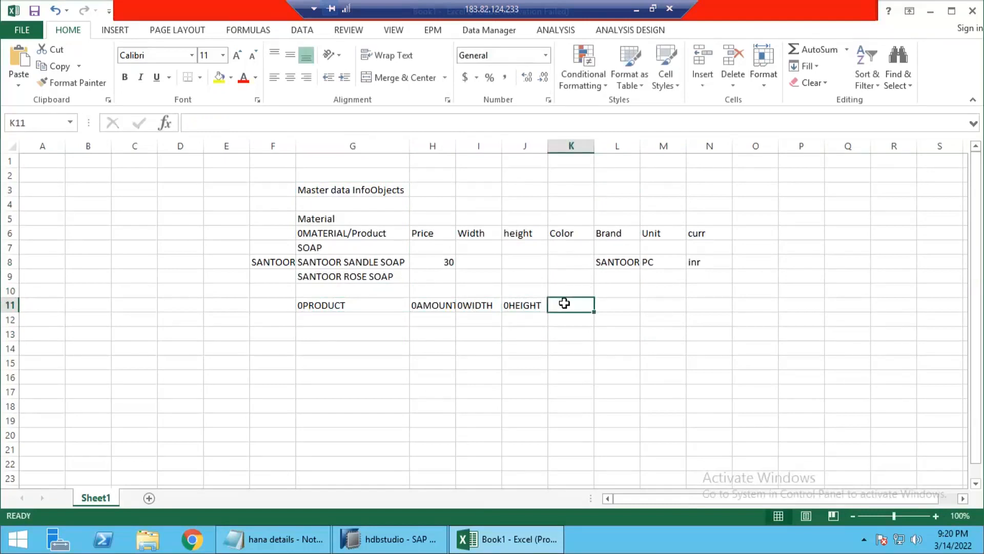
{"action": "type", "text": "ZCLOR"}
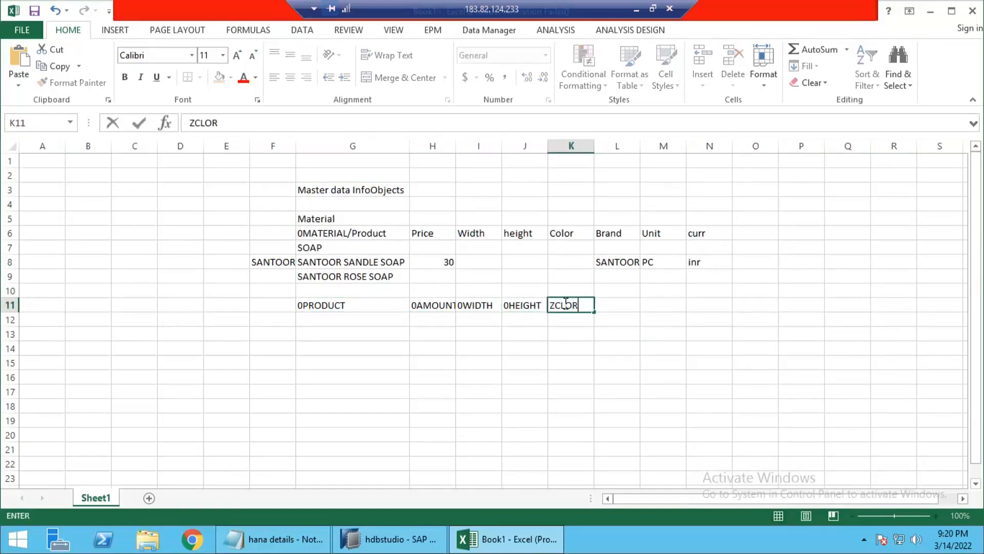
{"action": "key", "text": "BackSpace"}
{"action": "key", "text": "BackSpace"}
{"action": "key", "text": "BackSpace"}
{"action": "type", "text": "OLOR"}
{"action": "key", "text": "Tab"}
Step: Enter "0BRAND" in cell L11 and "0UNIT" in cell M11
{"action": "type", "text": "0"}
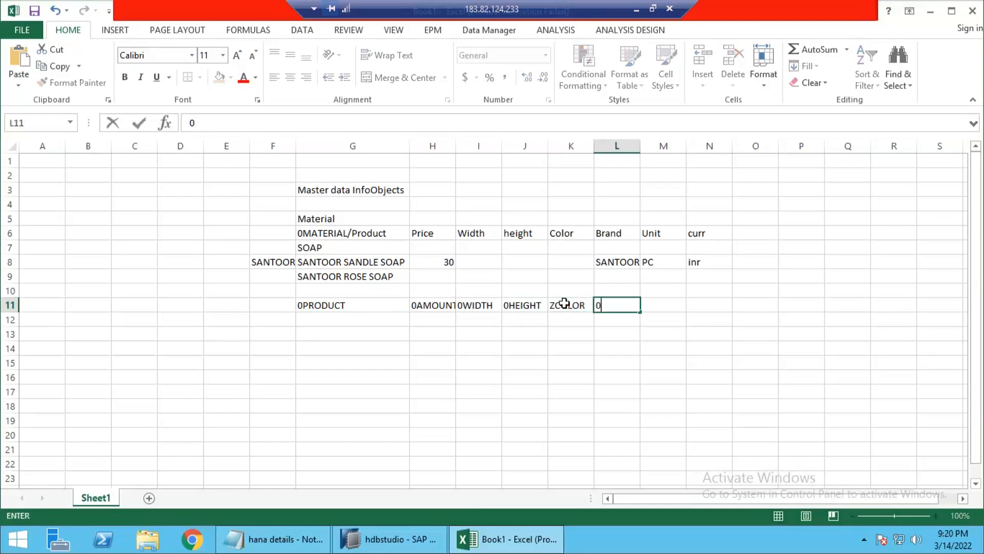
{"action": "type", "text": "BRAND"}
{"action": "key", "text": "Tab"}
{"action": "type", "text": "0UNIT"}
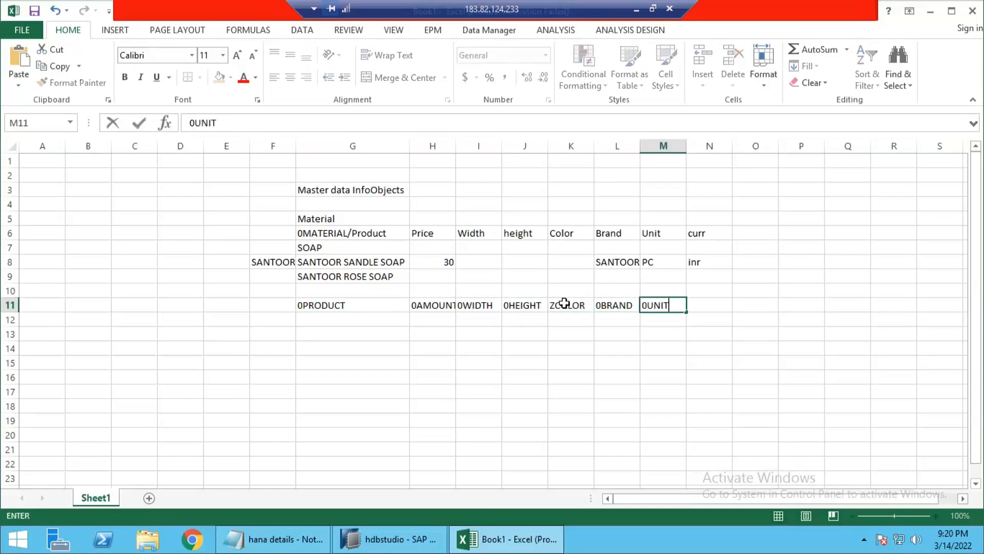
{"action": "key", "text": "Tab"}
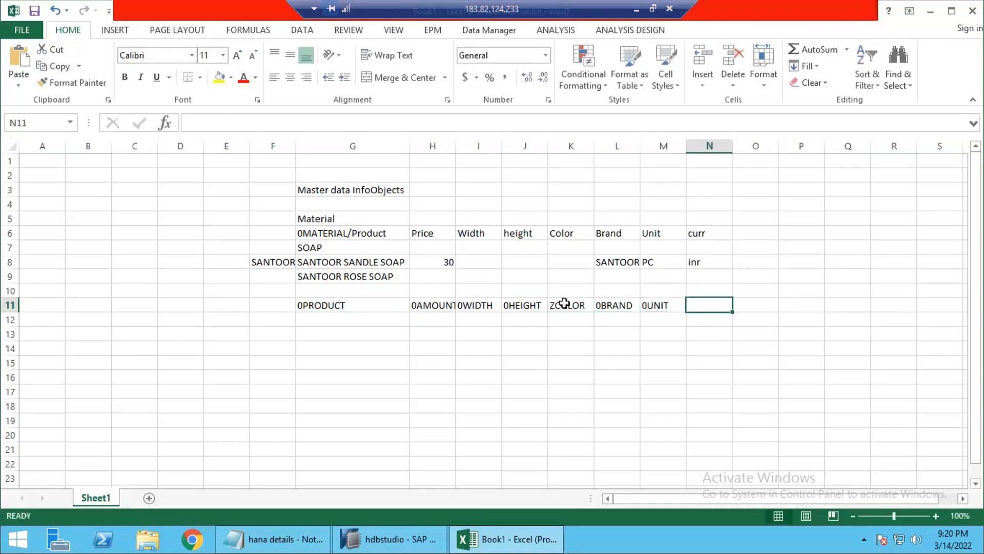
Step: Enter "0CURRENCY" in cell N11 and fit the width of column N to its contents
{"action": "type", "text": "0CURRENC"}
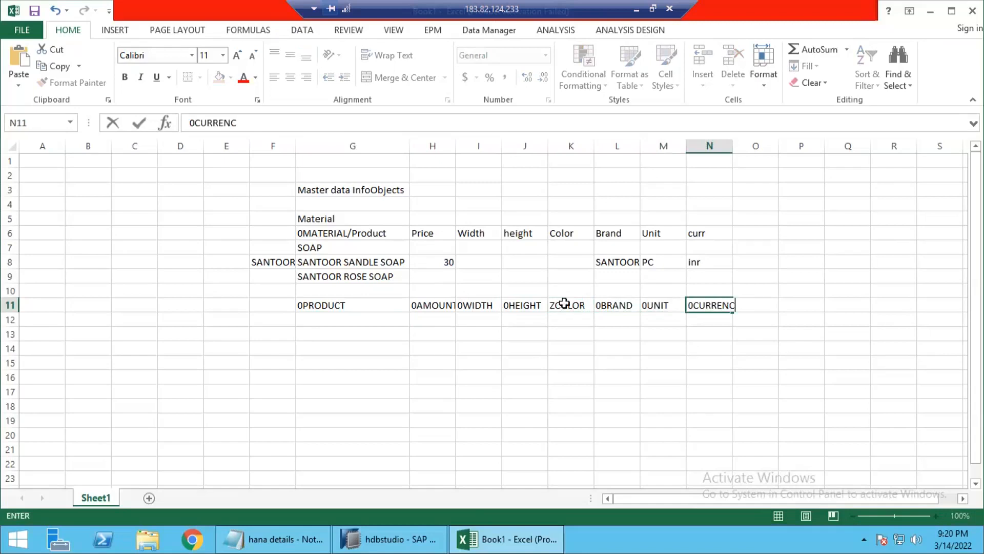
{"action": "type", "text": "Y"}
{"action": "key", "text": "Return"}
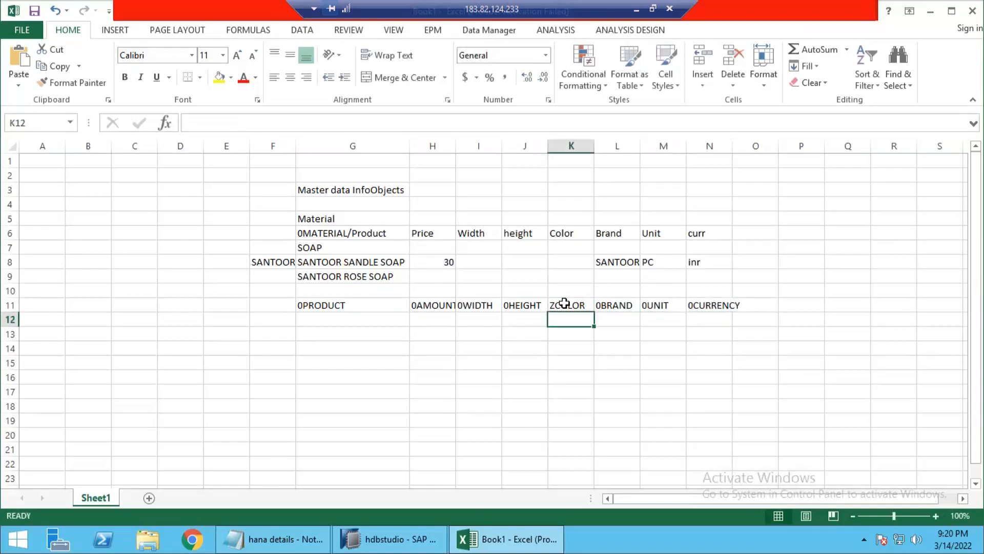
{"action": "double_click", "coordinate": [732, 147]}
Step: Examine the material table, comparing the material column G with the attribute columns H to N
{"action": "left_click_drag", "start_coordinate": [316, 218], "coordinate": [433, 247]}
{"action": "left_click_drag", "start_coordinate": [648, 274], "coordinate": [693, 263]}
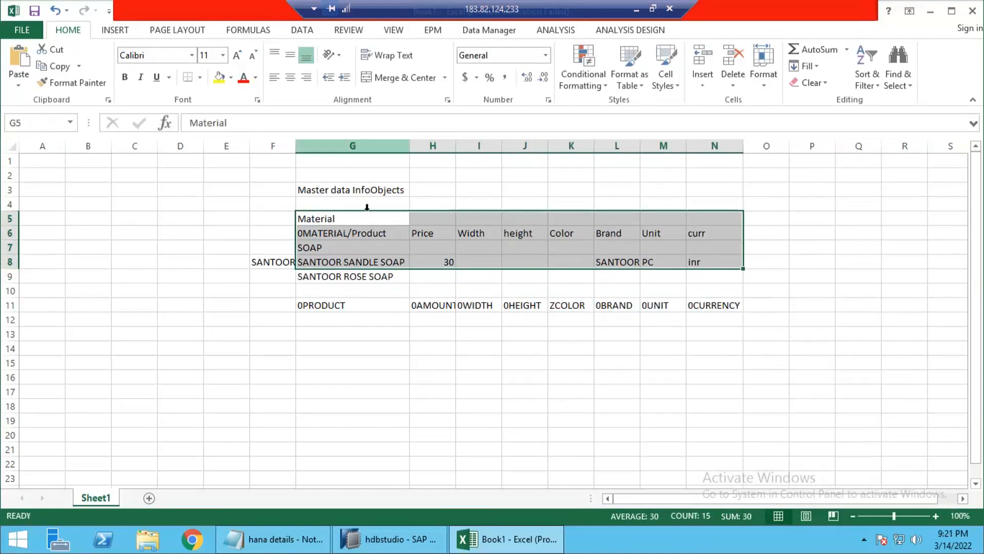
{"action": "left_click", "coordinate": [352, 148]}
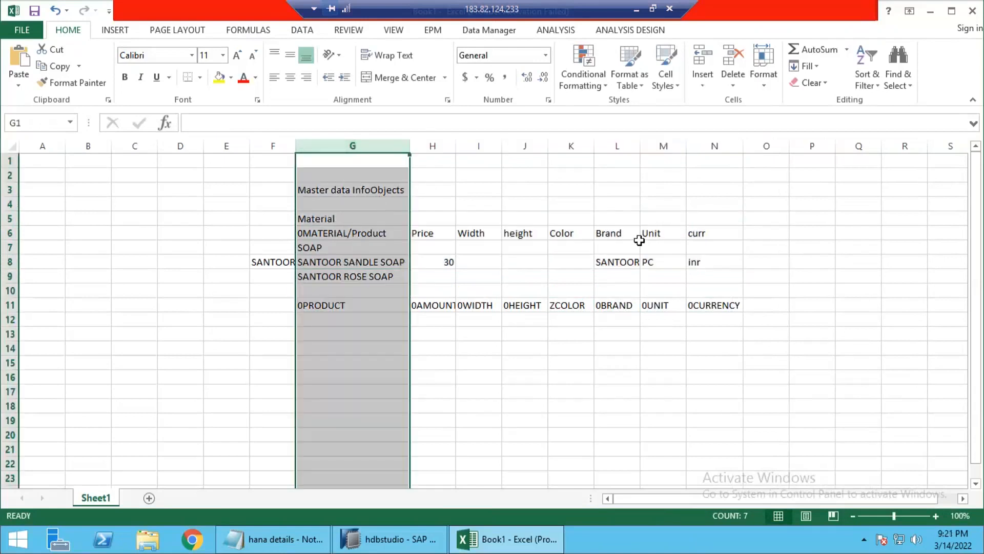
{"action": "left_click_drag", "start_coordinate": [437, 140], "coordinate": [715, 146]}
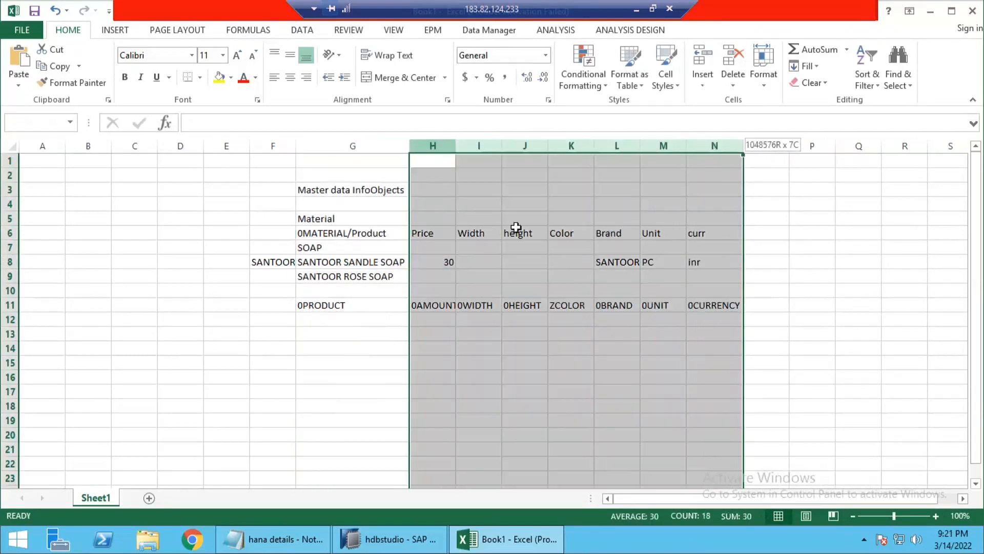
{"action": "left_click", "coordinate": [335, 234]}
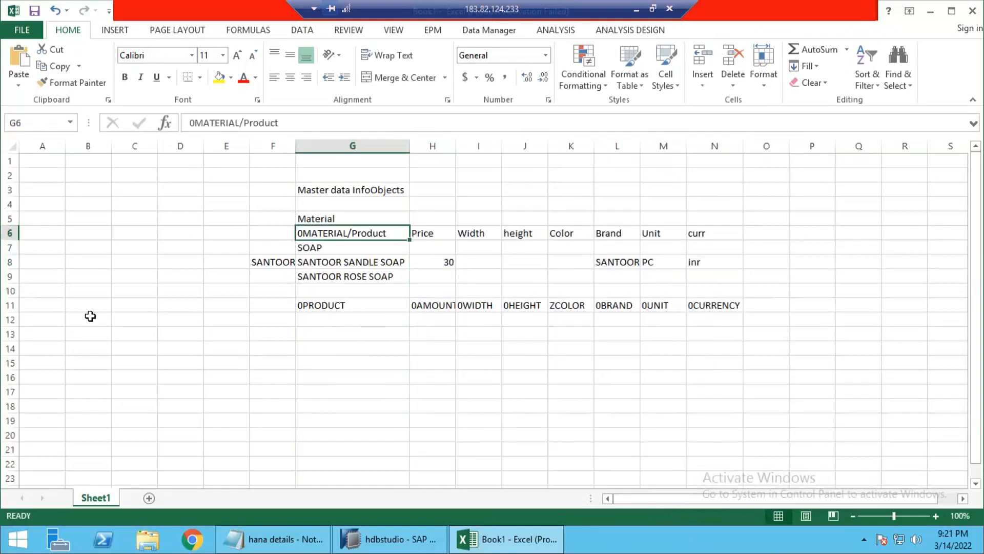
{"action": "left_click", "coordinate": [711, 298]}
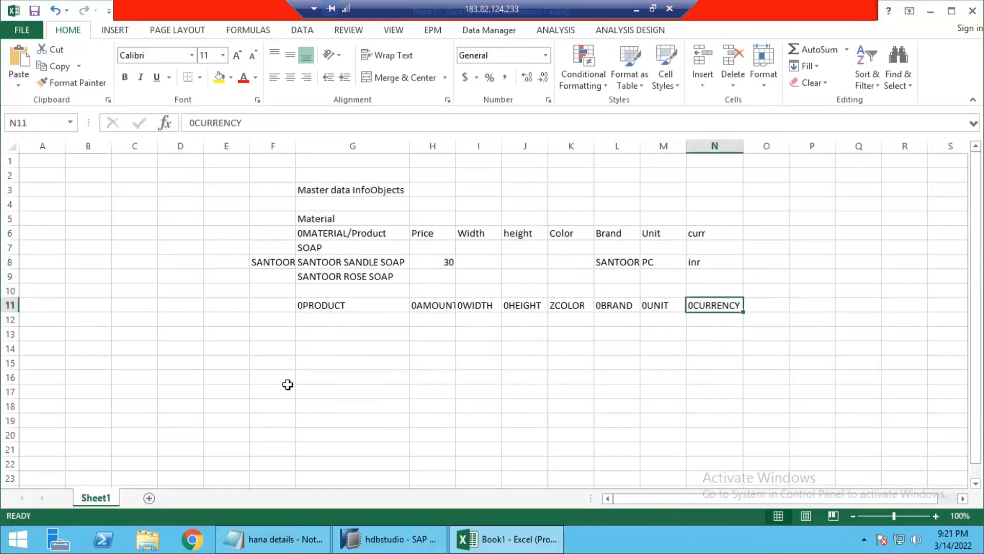
Step: Enter the list number 1 in cell C8
{"action": "left_click", "coordinate": [123, 261]}
{"action": "type", "text": "1."}
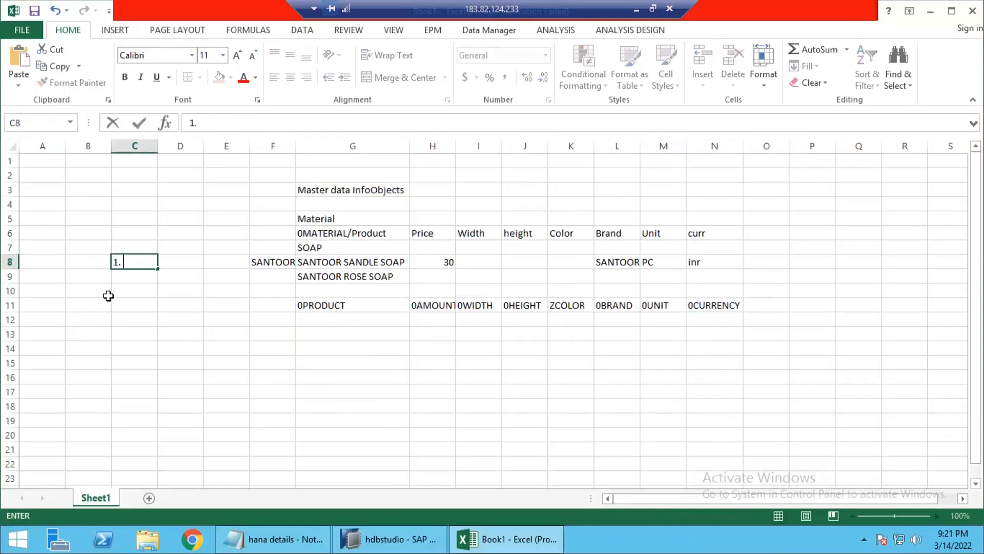
{"action": "left_click_drag", "start_coordinate": [134, 290], "coordinate": [135, 277]}
{"action": "left_click", "coordinate": [135, 277]}
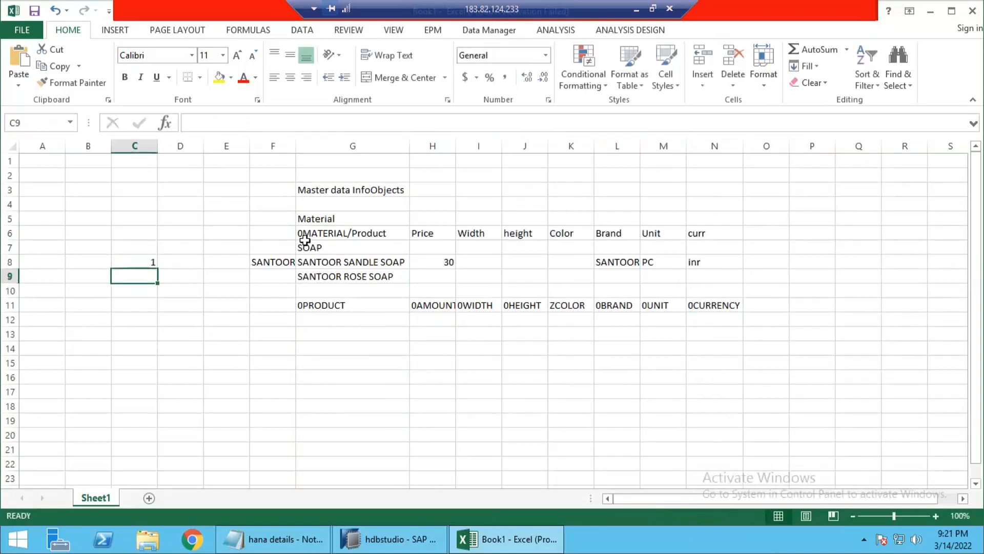
Step: Review the material column and the attribute names in H11:N11, and enter the list number 2 in cell C9
{"action": "left_click", "coordinate": [358, 147]}
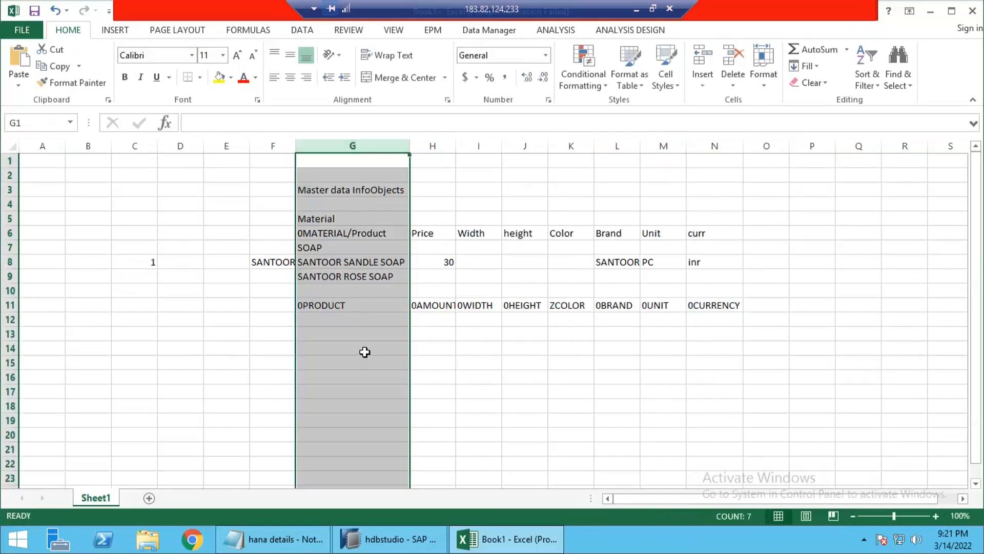
{"action": "left_click_drag", "start_coordinate": [427, 307], "coordinate": [715, 306]}
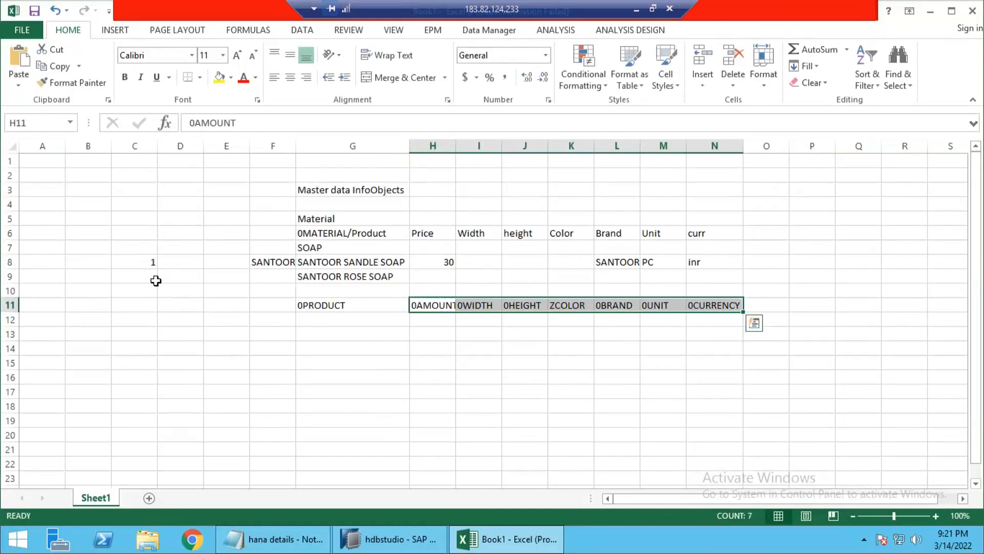
{"action": "left_click", "coordinate": [153, 277]}
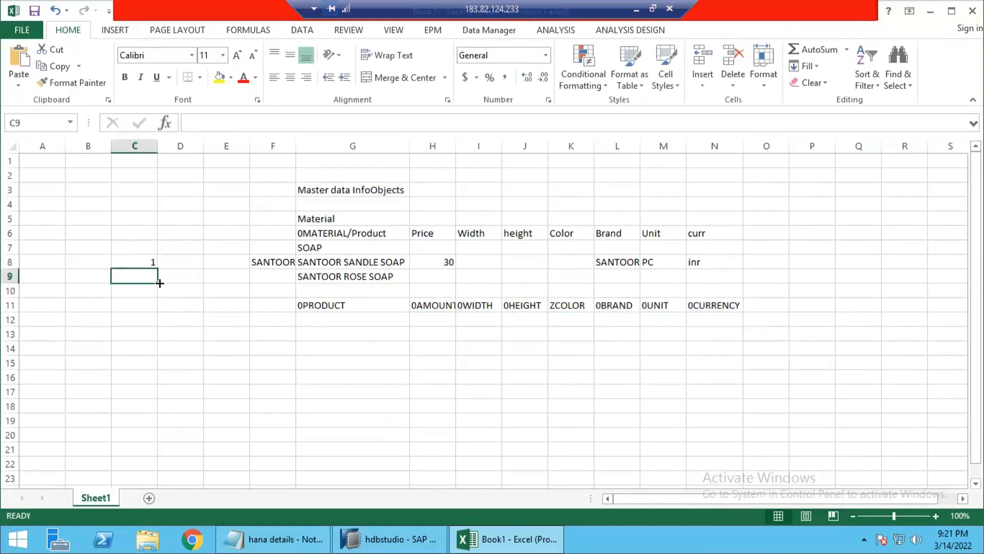
{"action": "type", "text": "2."}
{"action": "left_click", "coordinate": [179, 285]}
Step: Examine 0PRODUCT against its attribute InfoObjects from 0AMOUNT to 0CURRENCY in row 11
{"action": "left_click_drag", "start_coordinate": [343, 306], "coordinate": [722, 306]}
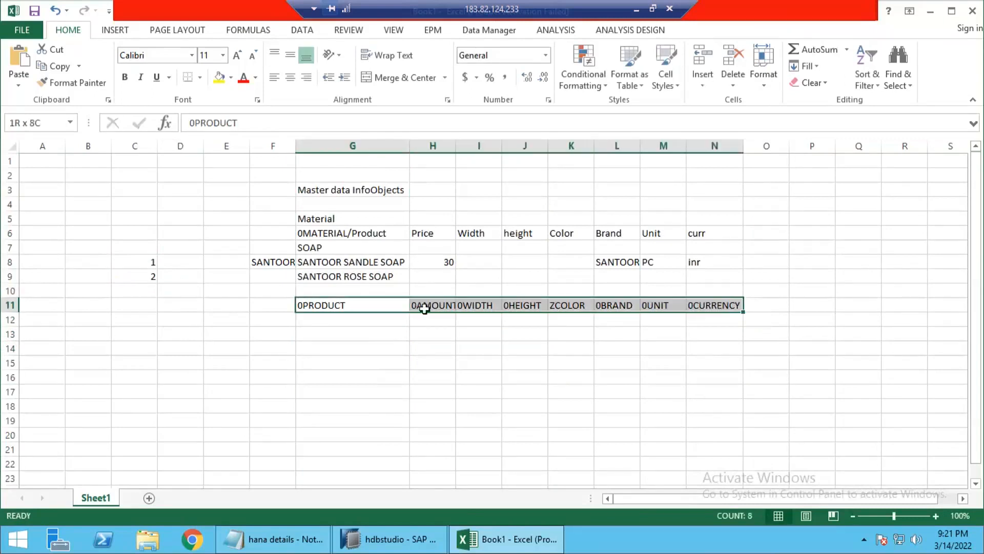
{"action": "left_click_drag", "start_coordinate": [427, 306], "coordinate": [690, 308]}
{"action": "left_click_drag", "start_coordinate": [431, 306], "coordinate": [718, 307]}
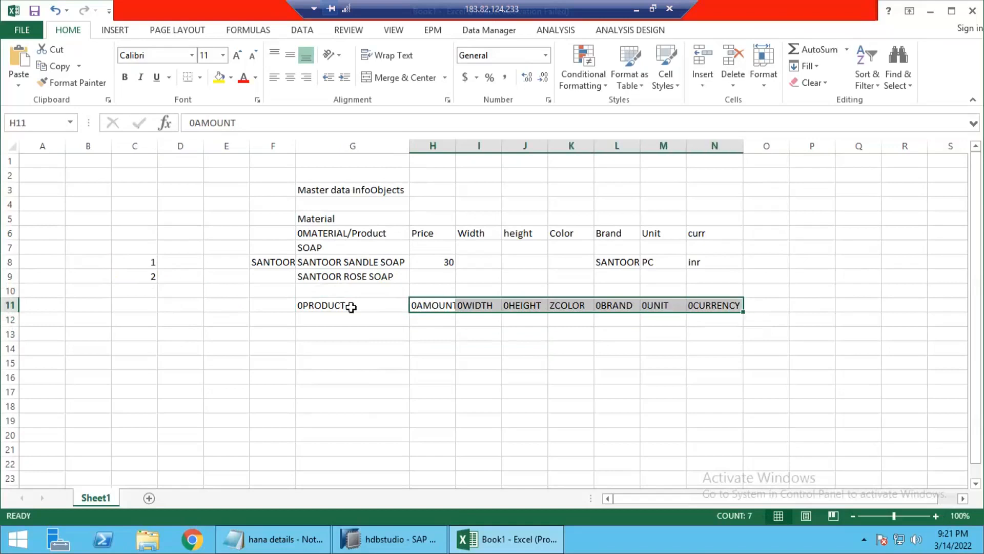
{"action": "left_click", "coordinate": [351, 307]}
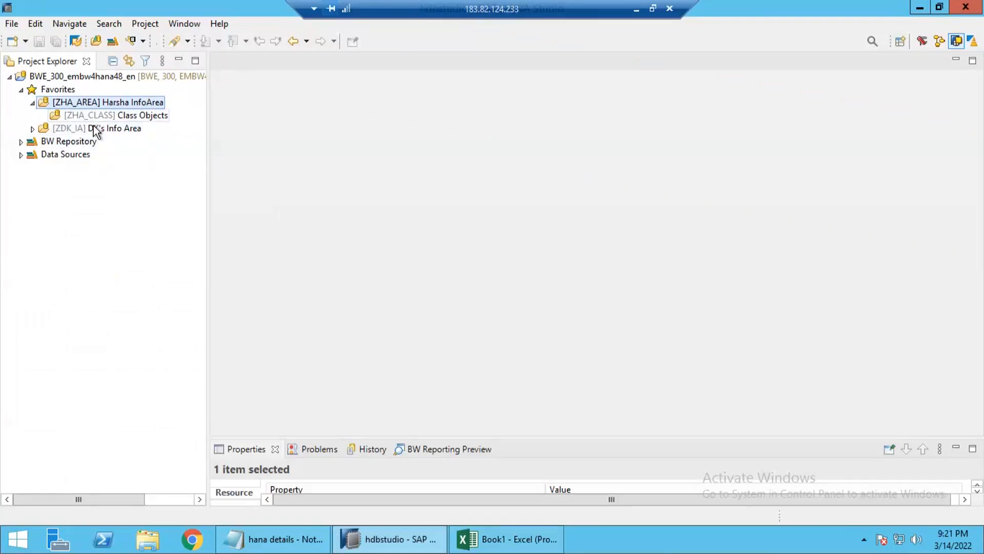
{"action": "left_click", "coordinate": [519, 538]}
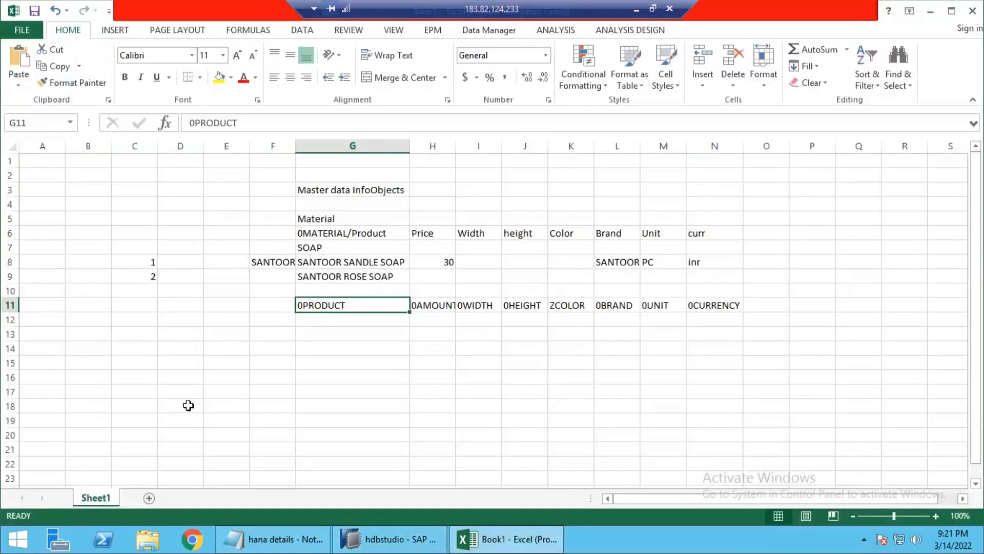
Step: Add a new worksheet to the workbook and enter "0MATERIAL" in cell A1
{"action": "left_click", "coordinate": [149, 498]}
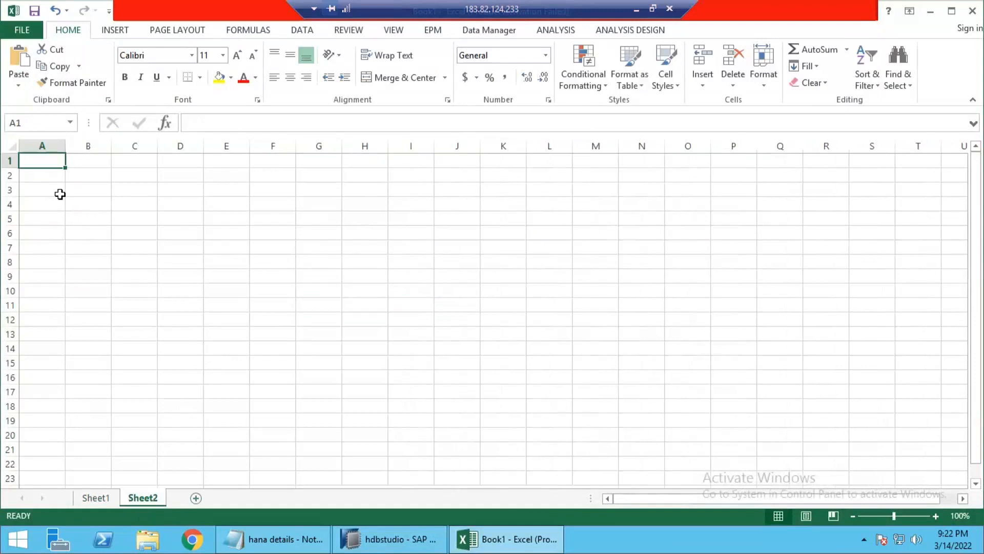
{"action": "type", "text": "0MATERIAL"}
{"action": "key", "text": "Tab"}
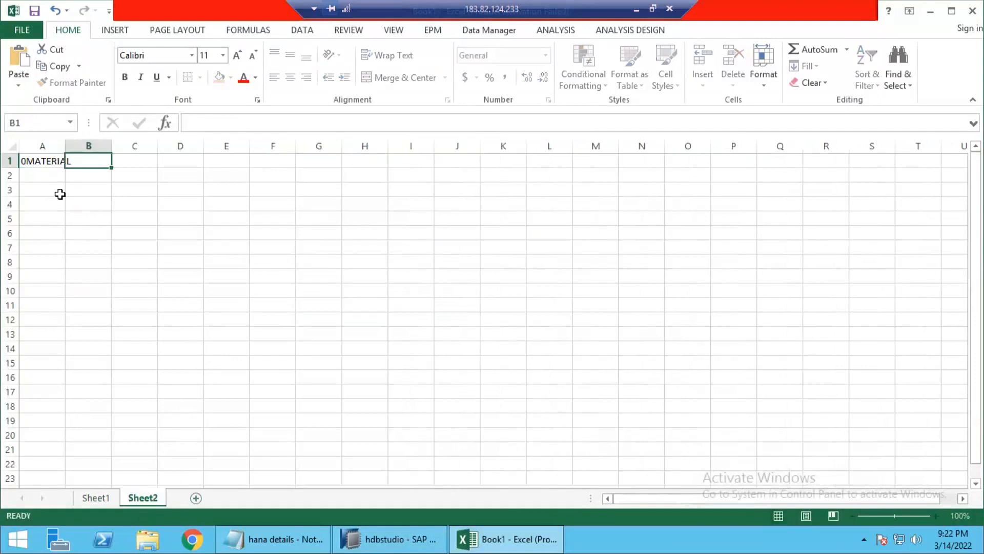
Step: Enter "0BASE_UNIT" in cell B1 and fit the widths of columns A and B to their contents
{"action": "type", "text": "0BAS"}
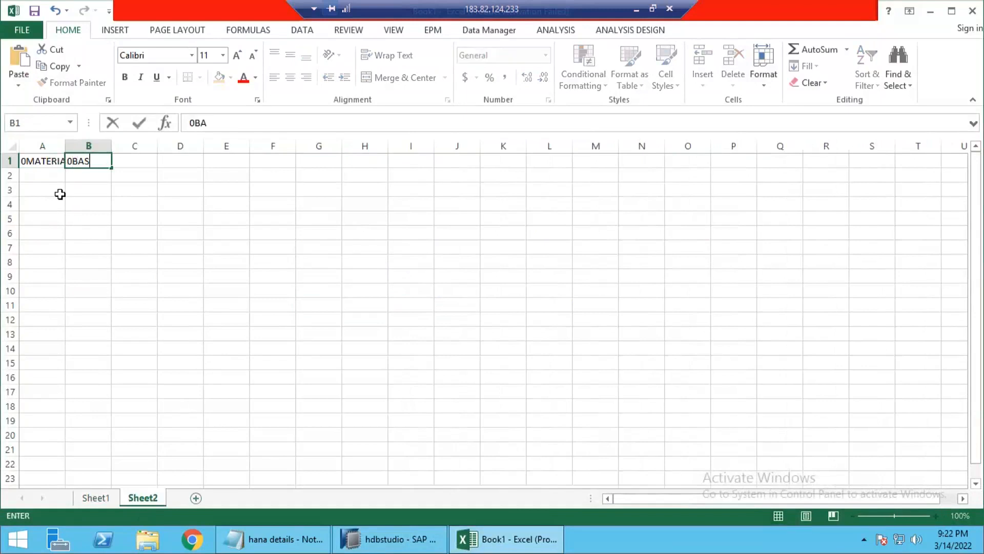
{"action": "type", "text": "E_UNIT"}
{"action": "key", "text": "Tab"}
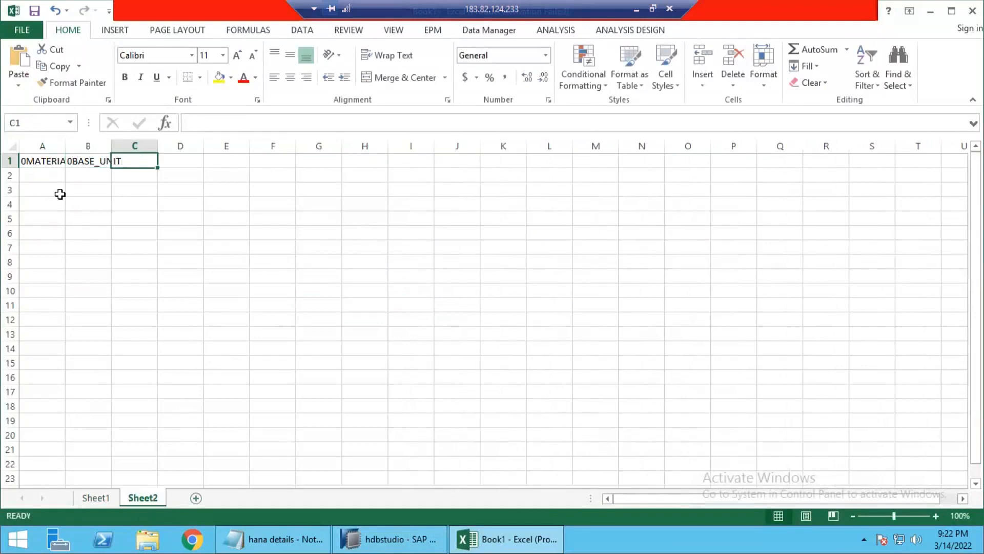
{"action": "double_click", "coordinate": [65, 147]}
{"action": "double_click", "coordinate": [120, 149]}
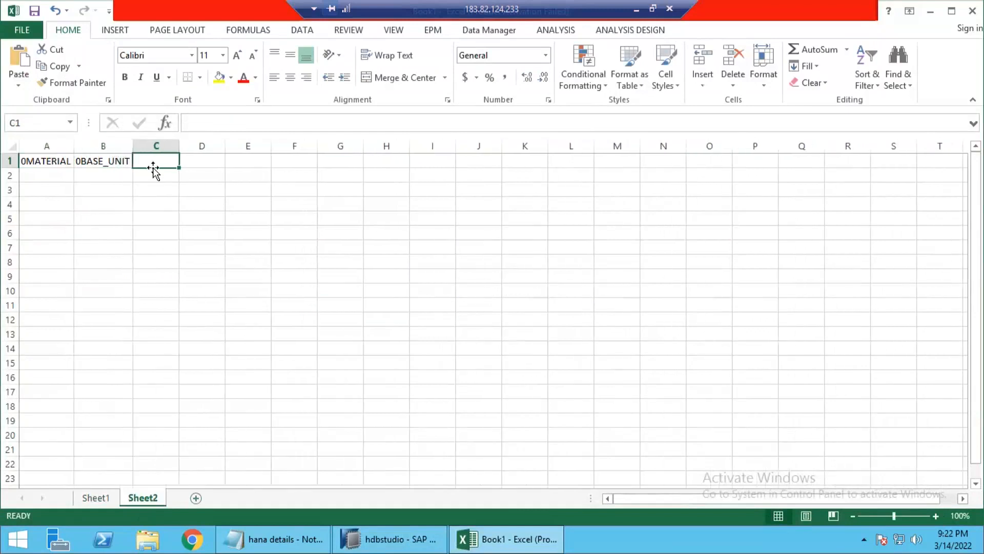
Step: Enter "COLOR" in cell C1 and "BRAND" in cell D1, and select columns A to D
{"action": "type", "text": "COLOR"}
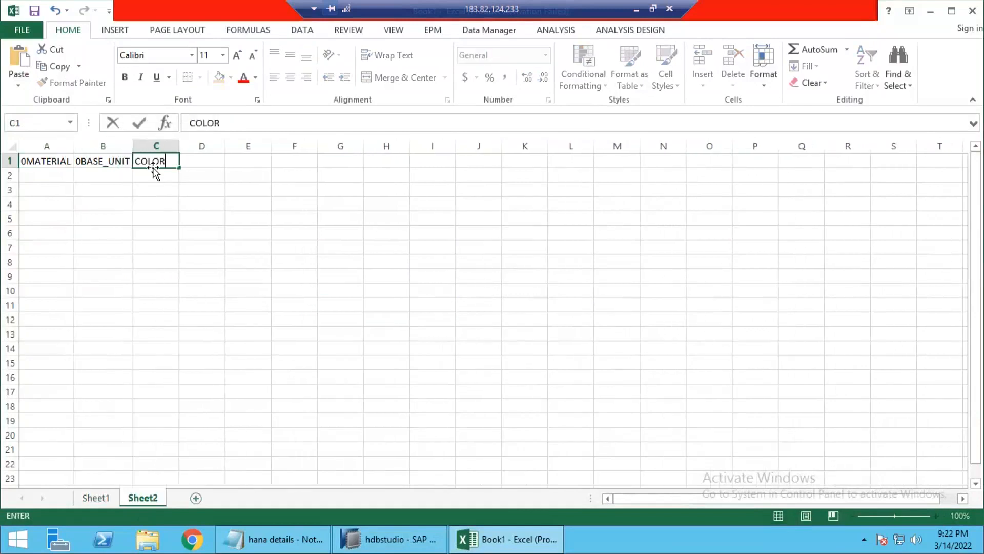
{"action": "key", "text": "Tab"}
{"action": "type", "text": "BRAND"}
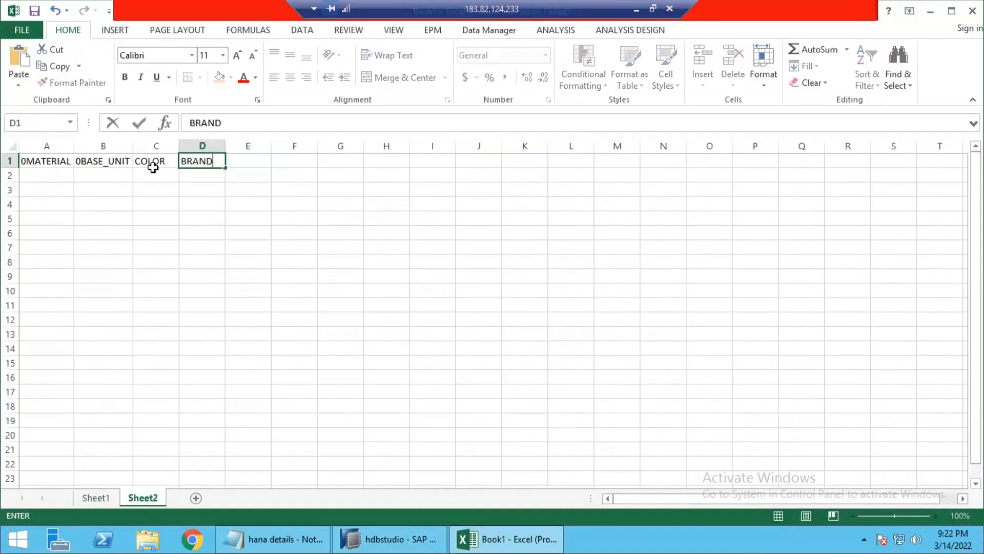
{"action": "key", "text": "Tab"}
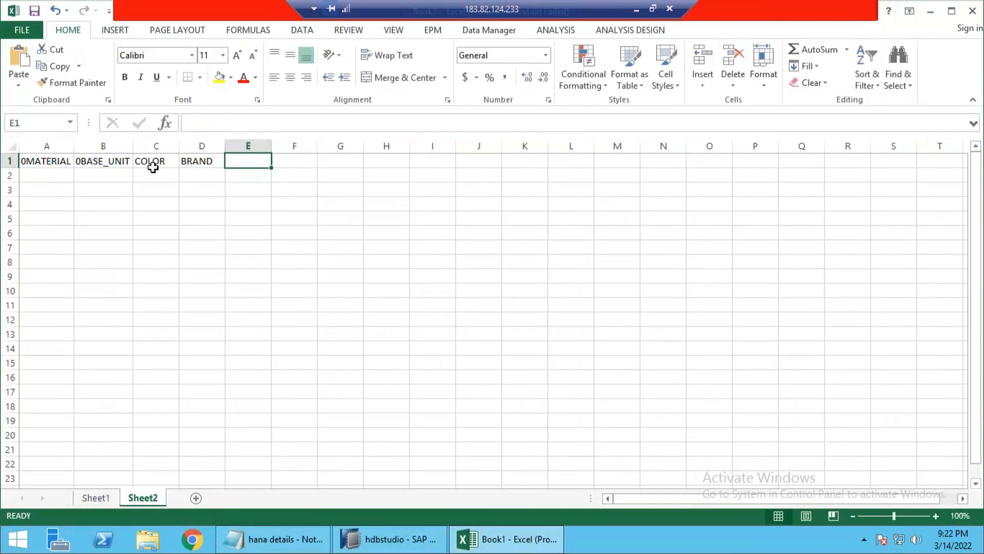
{"action": "key", "text": "alt"}
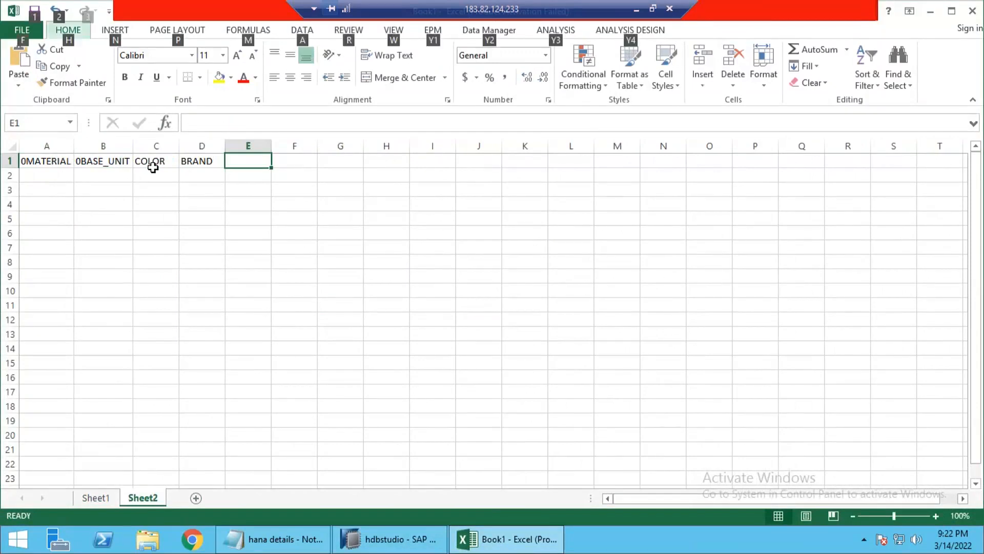
{"action": "left_click", "coordinate": [153, 205]}
{"action": "left_click_drag", "start_coordinate": [43, 161], "coordinate": [193, 160]}
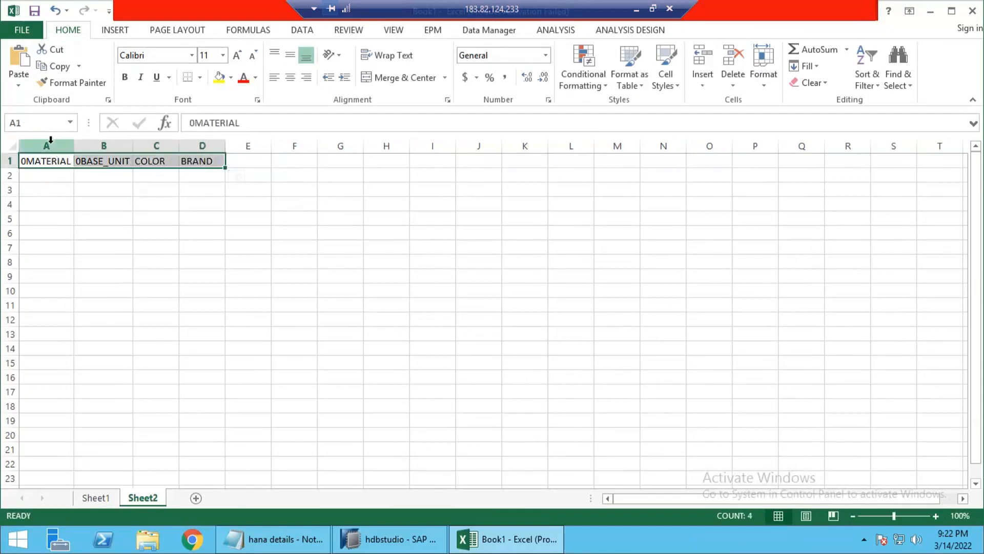
{"action": "left_click_drag", "start_coordinate": [59, 143], "coordinate": [200, 145]}
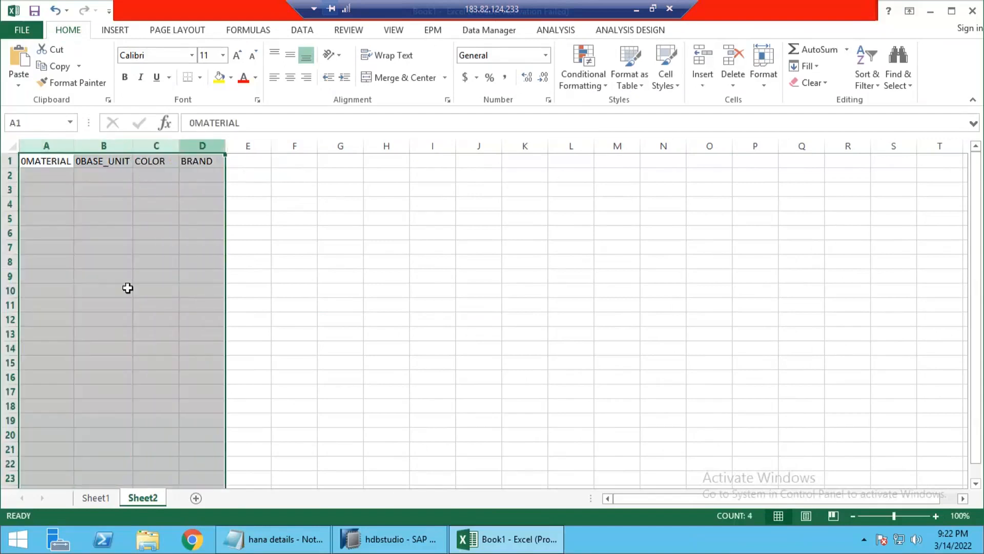
Step: Switch to SAP HANA Studio, search the BW objects for 0MATERIAL and select the Material InfoObject in the results
{"action": "left_click", "coordinate": [354, 536]}
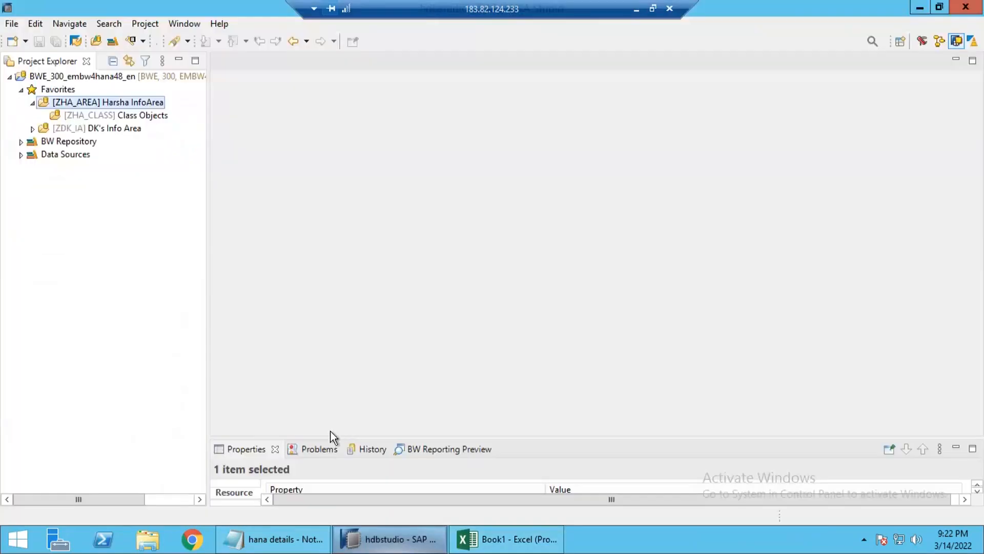
{"action": "left_click", "coordinate": [189, 42]}
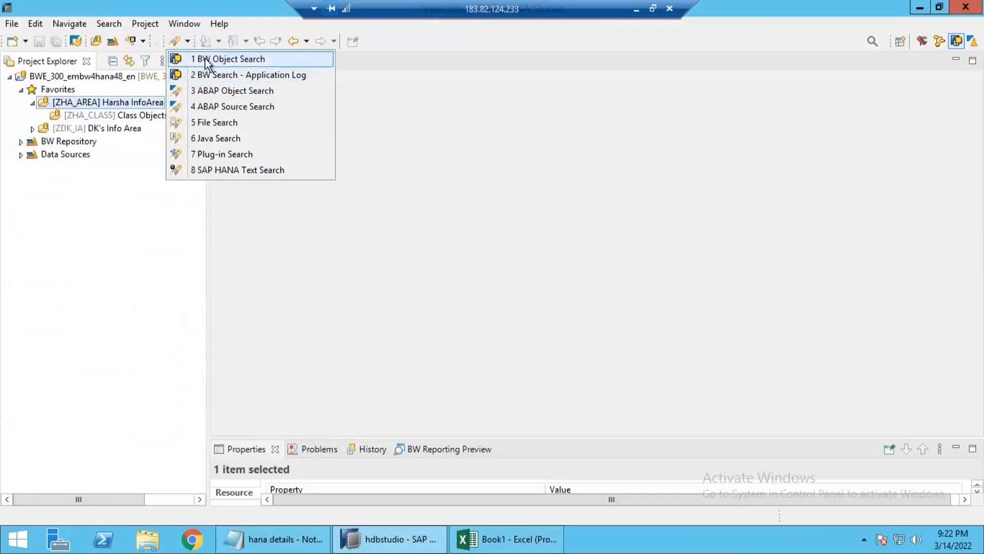
{"action": "left_click", "coordinate": [205, 58]}
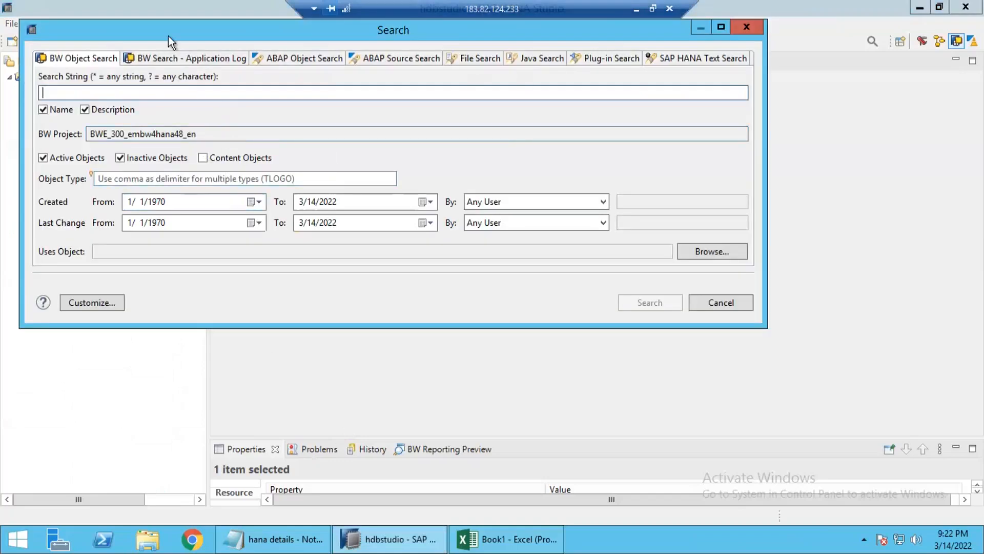
{"action": "type", "text": "0"}
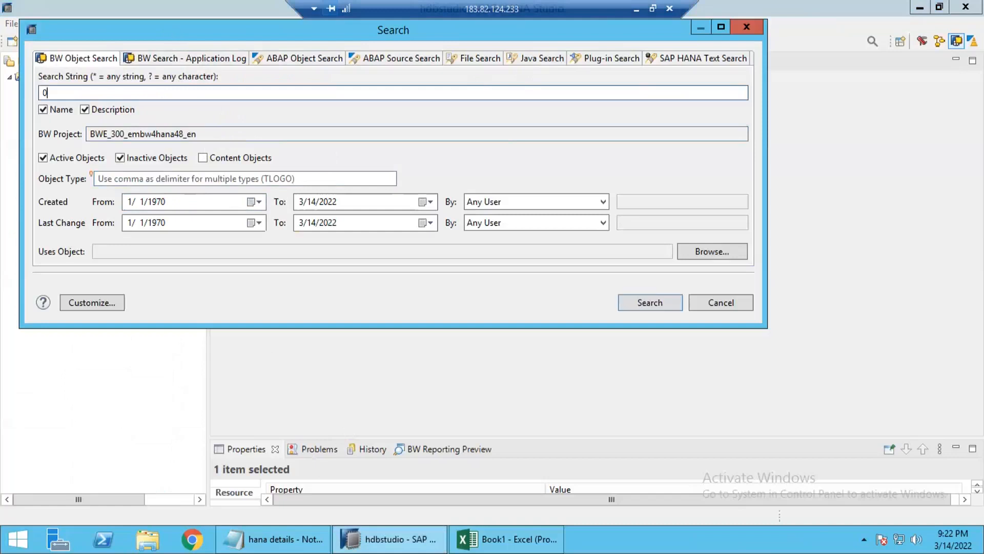
{"action": "left_click", "coordinate": [362, 533]}
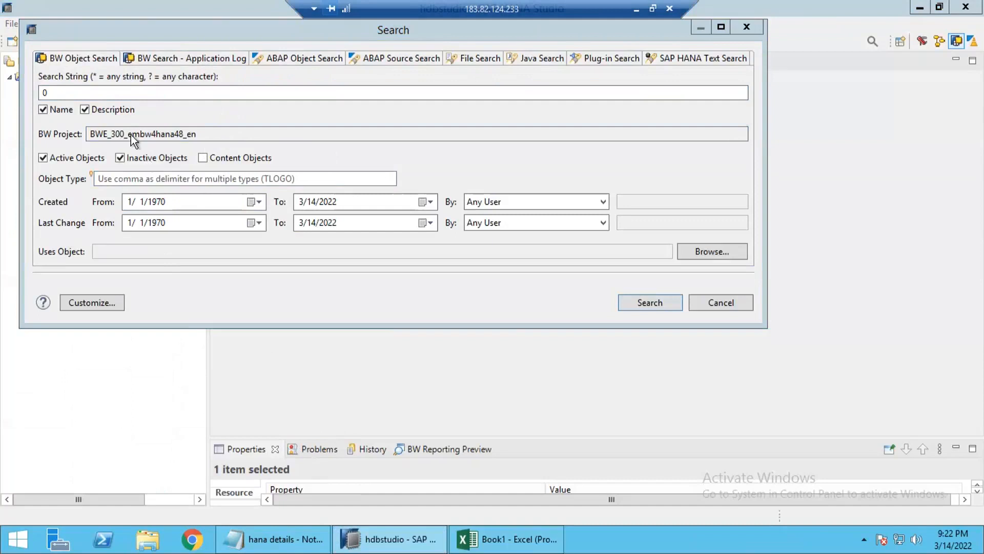
{"action": "left_click", "coordinate": [133, 93]}
{"action": "type", "text": "MATERIAL"}
{"action": "key", "text": "Return"}
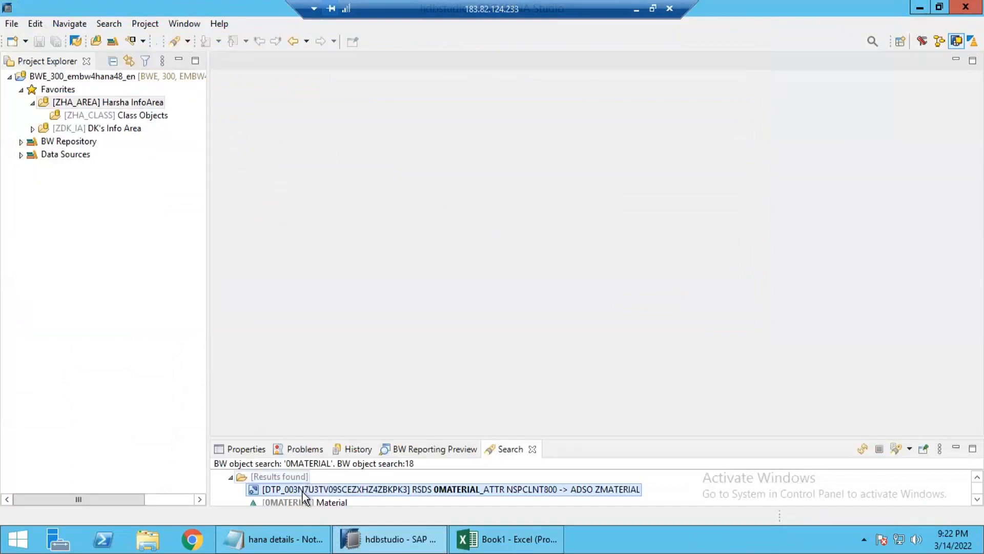
{"action": "left_click", "coordinate": [295, 502]}
{"action": "scroll", "coordinate": [297, 492], "scroll_direction": "down", "scroll_amount": 1}
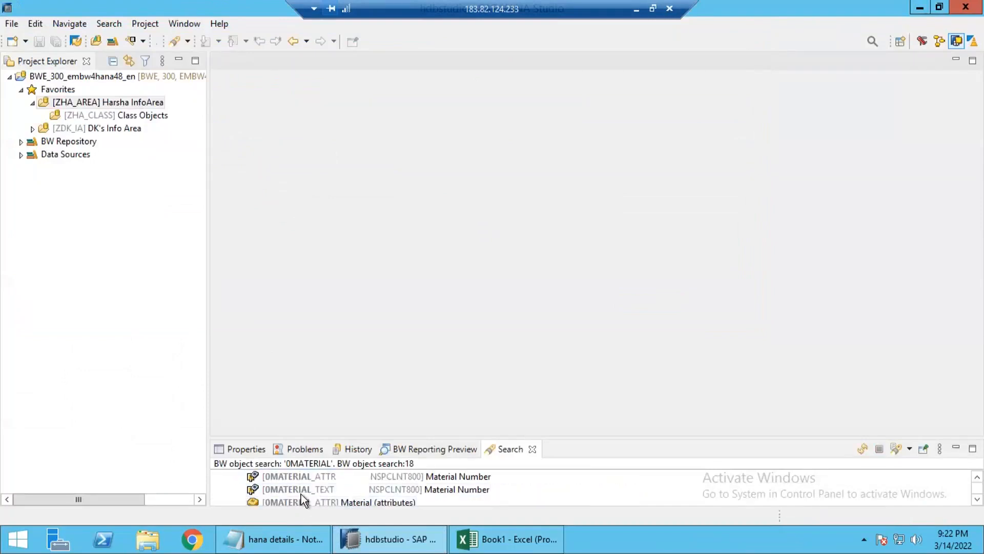
{"action": "scroll", "coordinate": [303, 494], "scroll_direction": "up", "scroll_amount": 1}
Step: Check the base unit header in the Excel sheet, and search the BW objects in SAP HANA Studio for 0BASE_UNIT with an enlarged results area
{"action": "key", "text": "alt+Tab"}
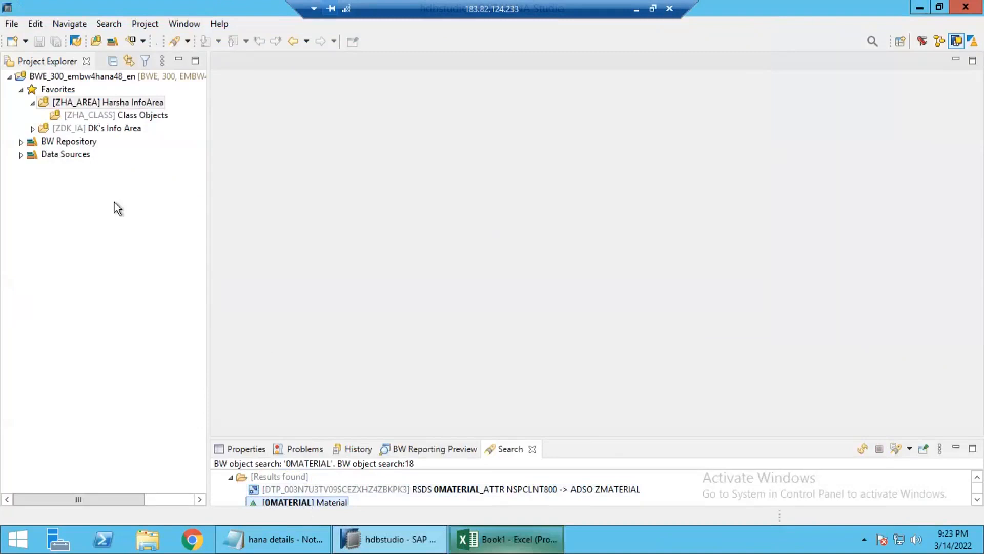
{"action": "left_click", "coordinate": [48, 175]}
{"action": "left_click", "coordinate": [108, 174]}
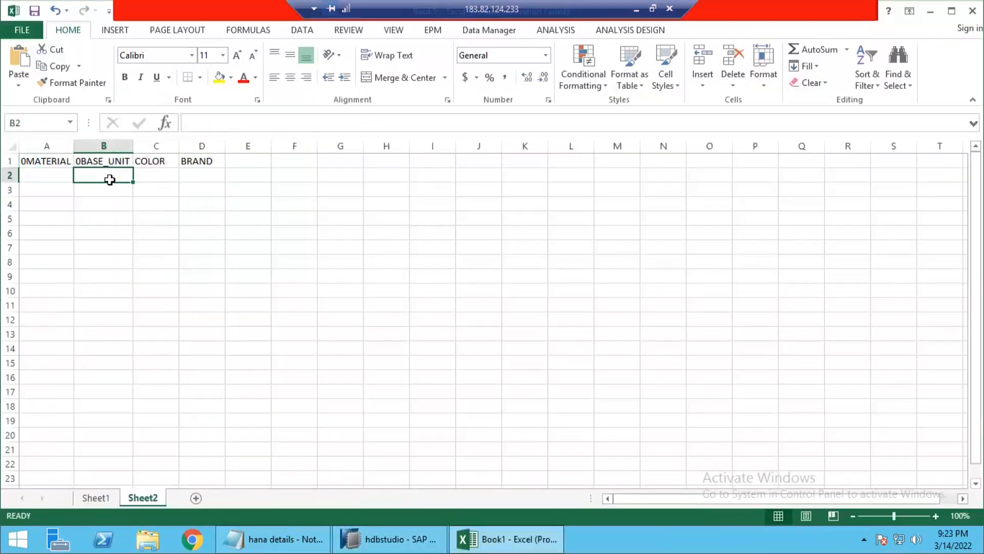
{"action": "key", "text": "alt+Tab"}
{"action": "left_click", "coordinate": [188, 42]}
{"action": "left_click", "coordinate": [236, 59]}
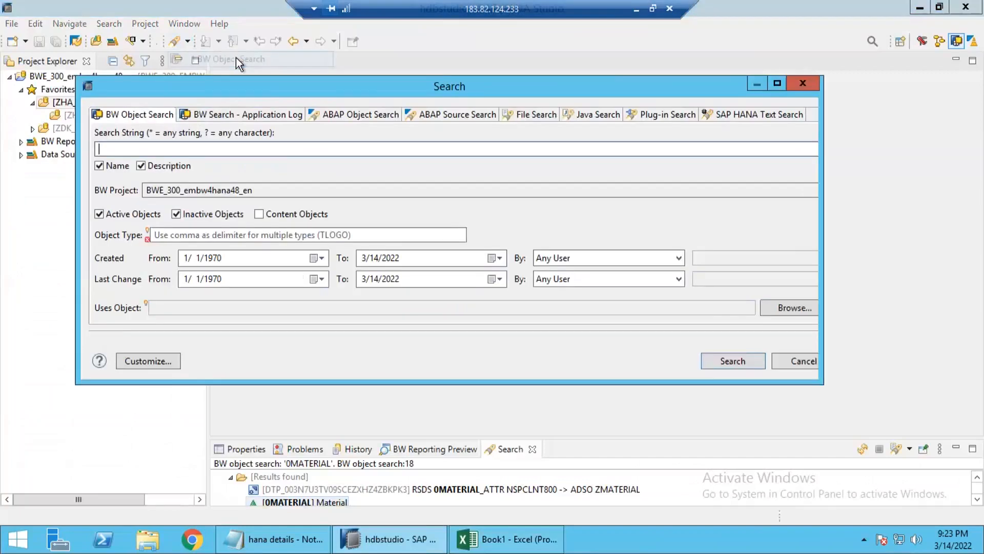
{"action": "type", "text": "0BASE_UNIT"}
{"action": "key", "text": "Return"}
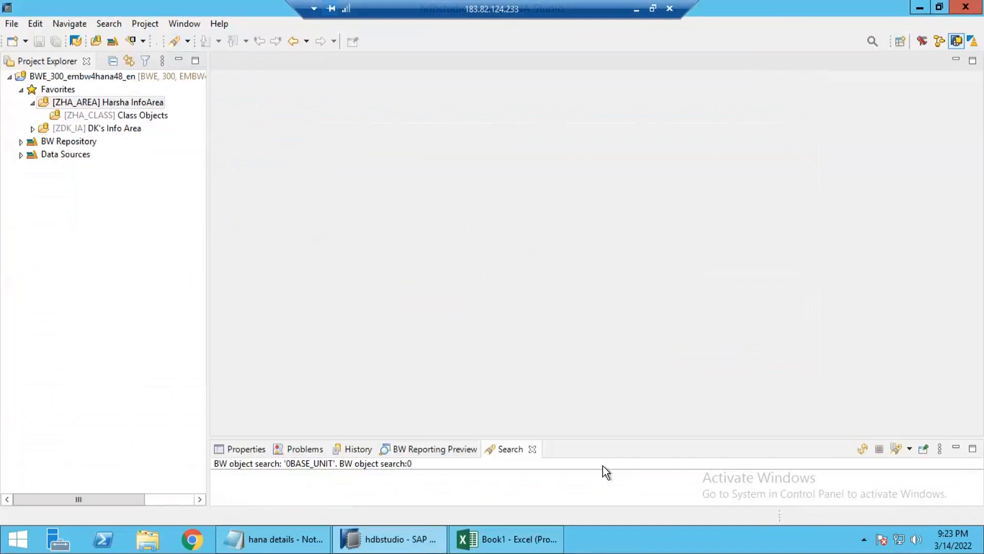
{"action": "left_click_drag", "start_coordinate": [593, 437], "coordinate": [577, 341]}
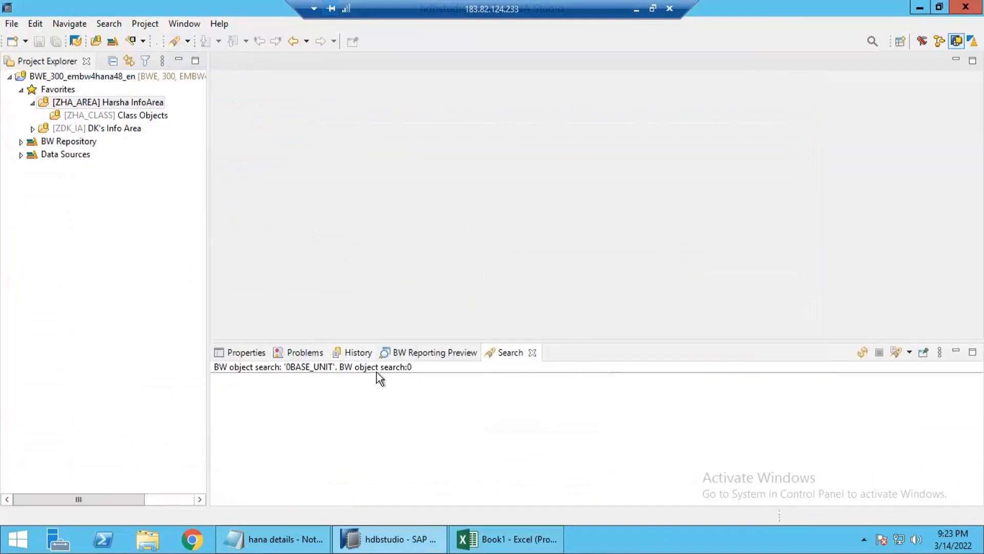
Step: Search the BW objects for the shorter name 0BASE
{"action": "left_click", "coordinate": [188, 41]}
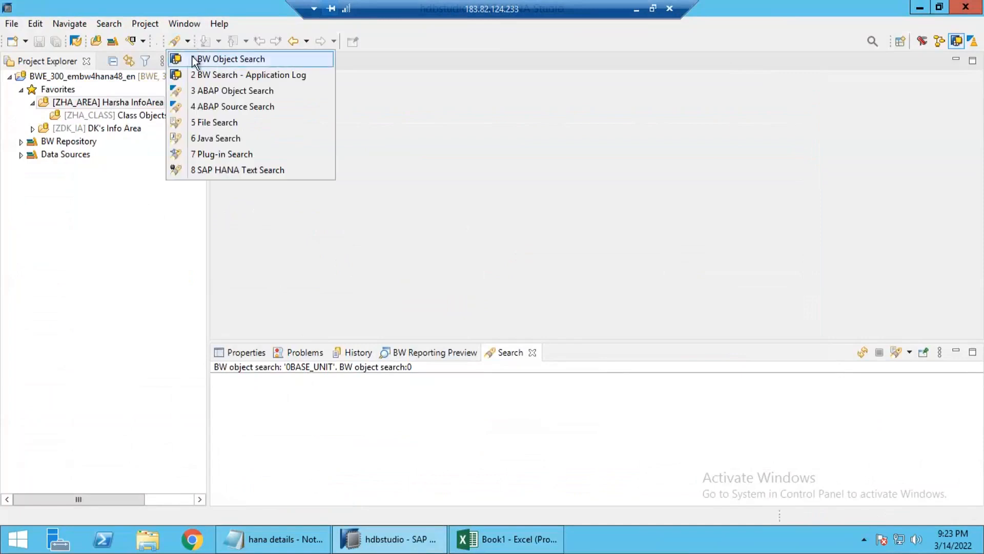
{"action": "left_click", "coordinate": [195, 58]}
{"action": "type", "text": "0BASE"}
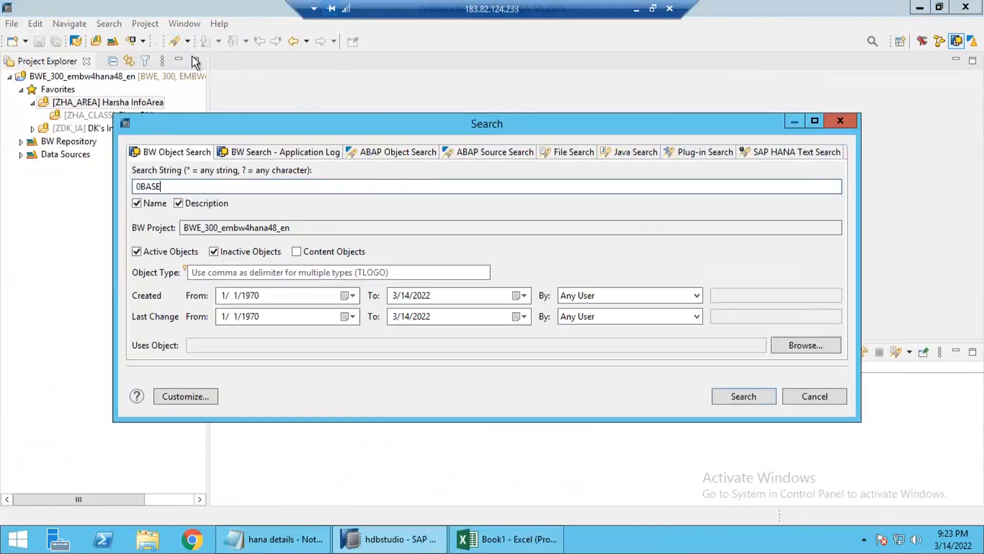
{"action": "key", "text": "Return"}
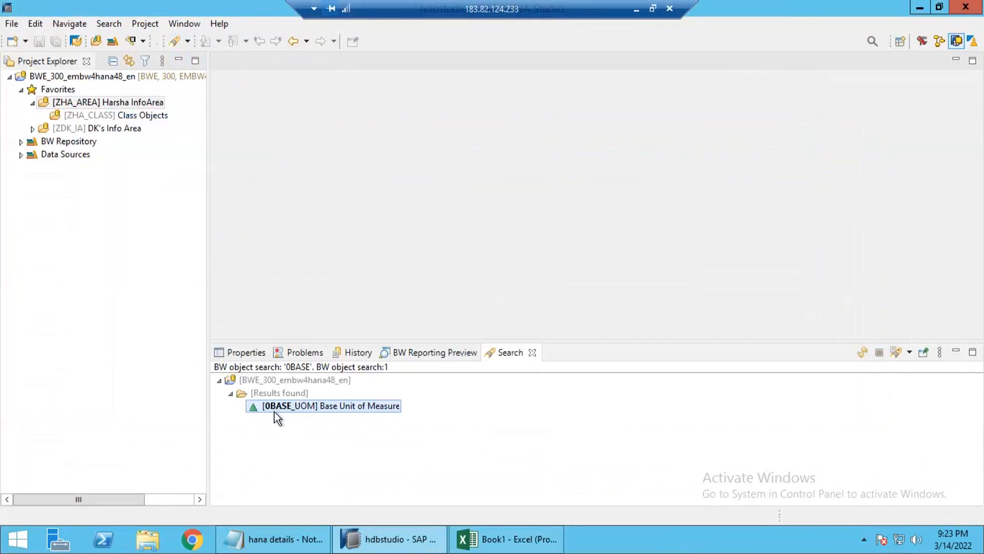
Step: Switch to the Excel workbook and change the header in cell B1 to 0BASE_UOM
{"action": "key", "text": "alt+Tab"}
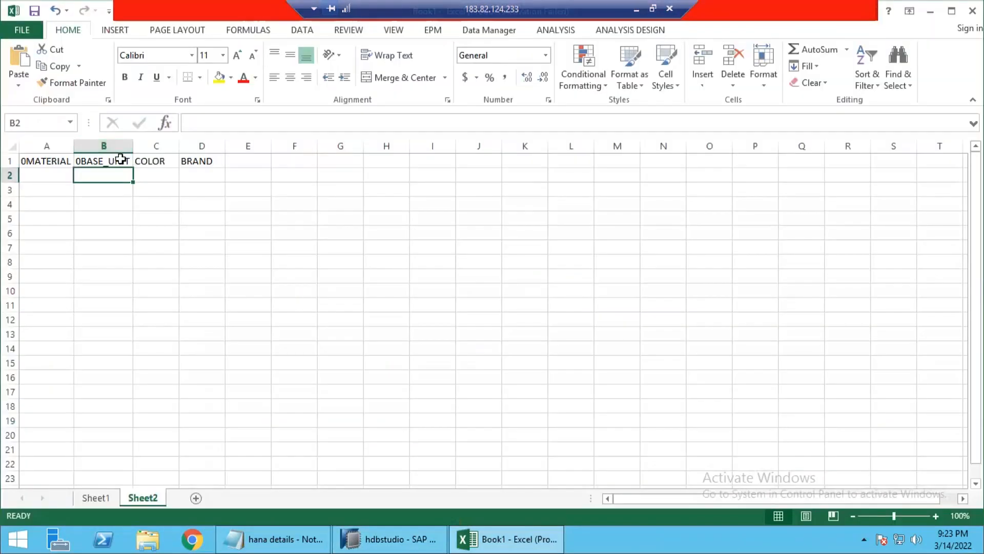
{"action": "key", "text": "Up"}
{"action": "left_click", "coordinate": [256, 123]}
{"action": "key", "text": "BackSpace"}
{"action": "key", "text": "BackSpace"}
{"action": "key", "text": "BackSpace"}
{"action": "type", "text": "O"}
{"action": "type", "text": "M"}
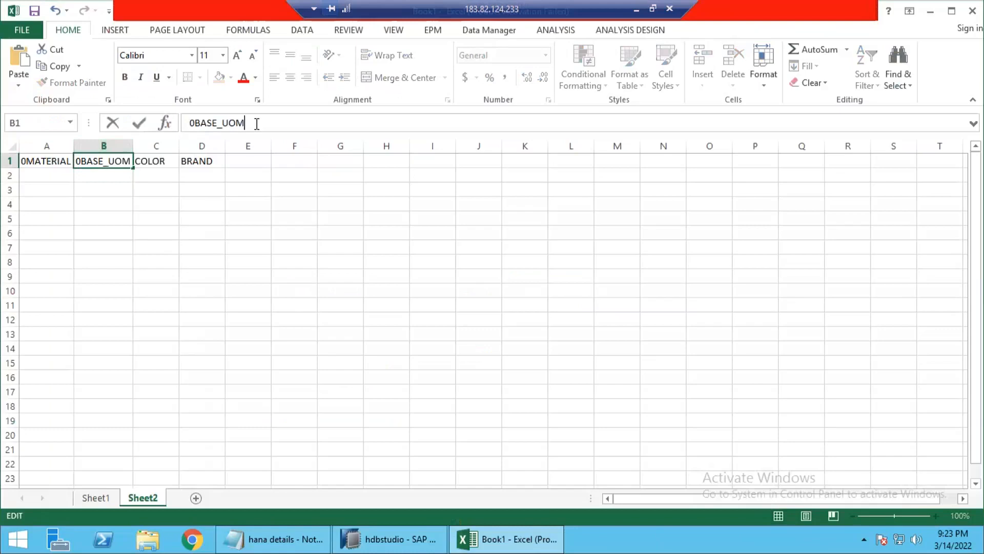
{"action": "key", "text": "Tab"}
Step: Switch to SAP HANA Studio and search the BW objects for 0COLOR
{"action": "key", "text": "alt+Tab"}
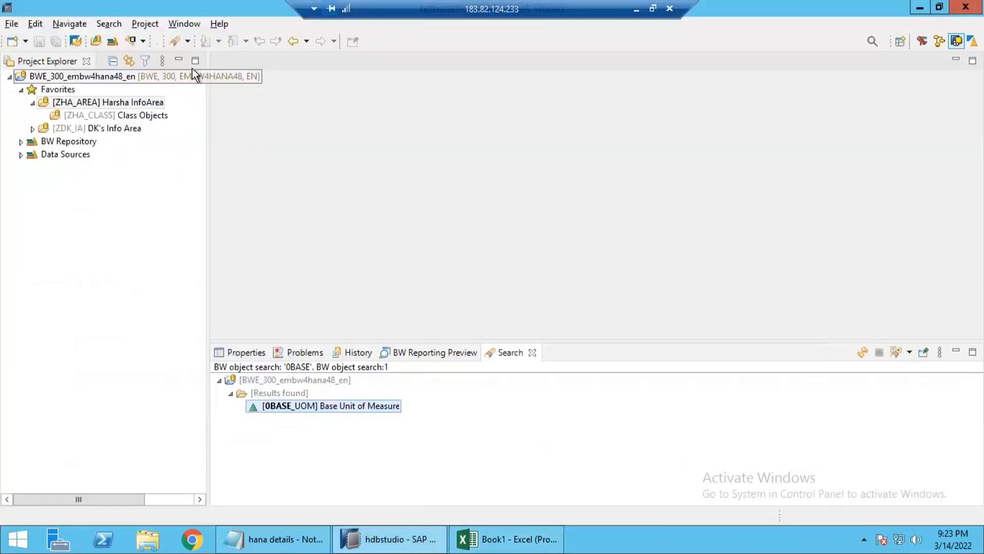
{"action": "left_click", "coordinate": [188, 41]}
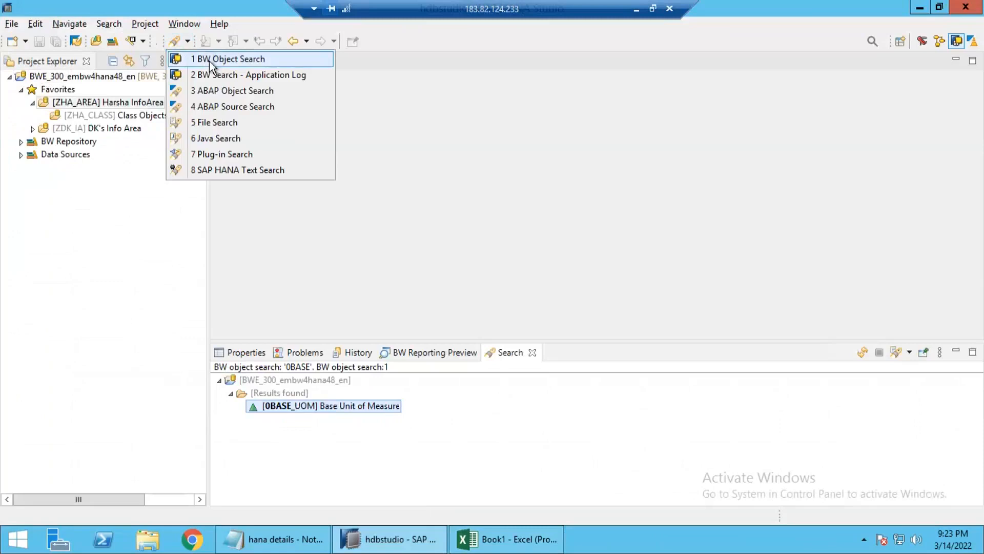
{"action": "left_click", "coordinate": [209, 61]}
{"action": "type", "text": "0COLOR"}
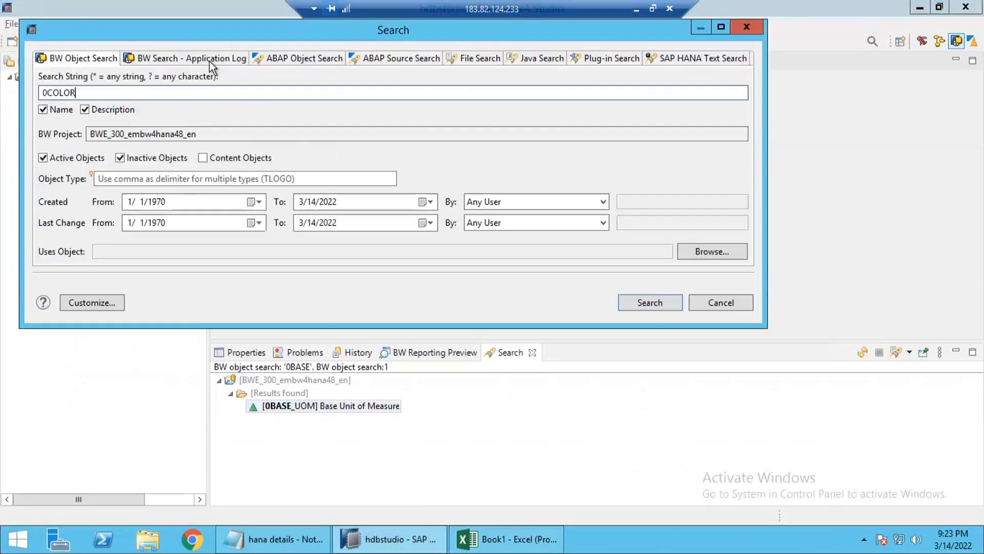
{"action": "key", "text": "Return"}
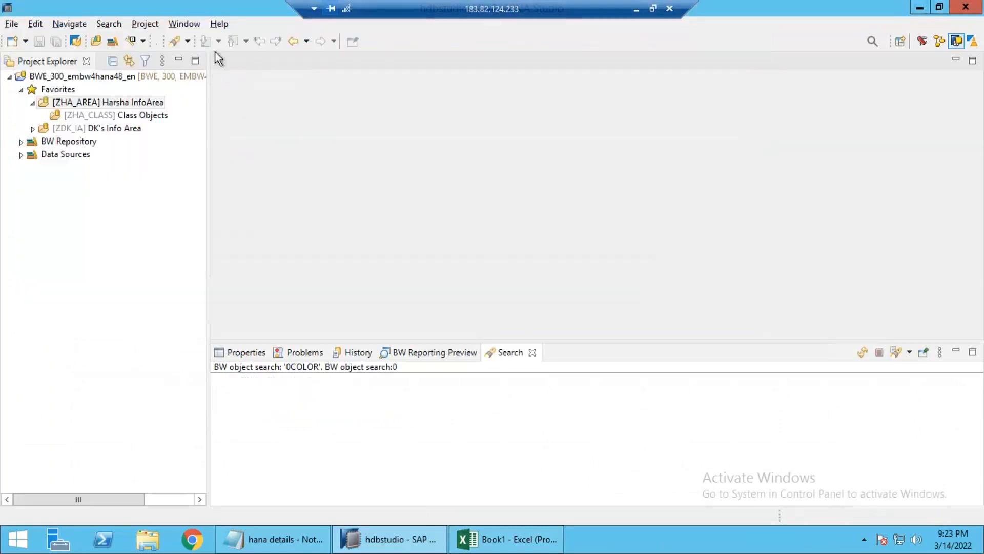
Step: Repeat the BW object search with the shortened name 0COLO
{"action": "left_click", "coordinate": [187, 41]}
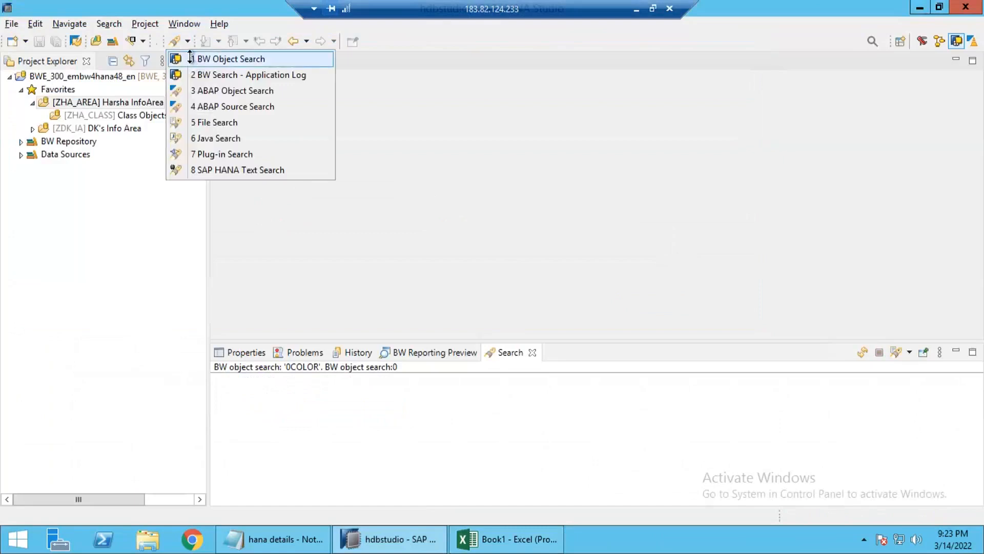
{"action": "left_click", "coordinate": [205, 59]}
{"action": "type", "text": "0COLO"}
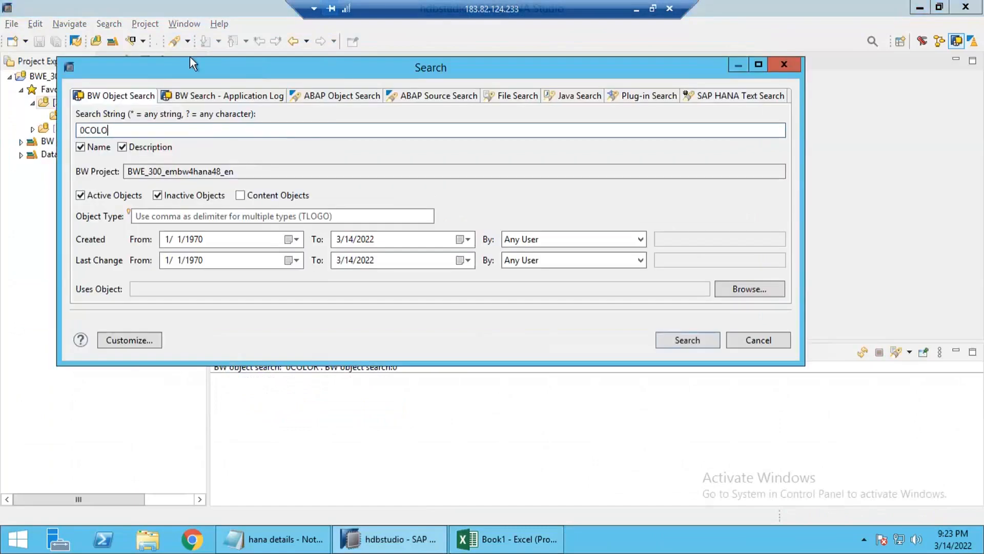
{"action": "key", "text": "Return"}
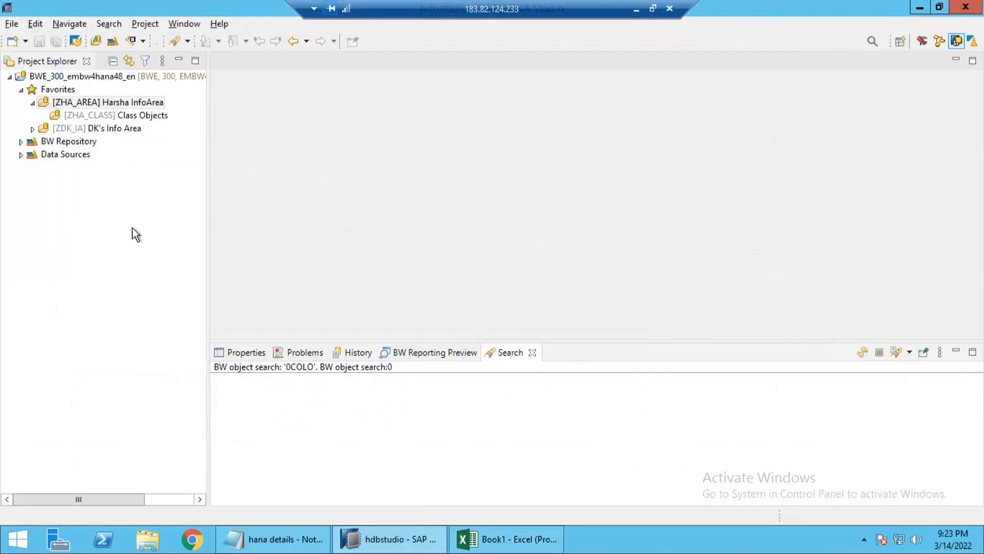
Step: Switch to the Excel workbook, replace the header in cell C1 with ZHACOLOR and widen column C to fit it
{"action": "key", "text": "alt+Tab"}
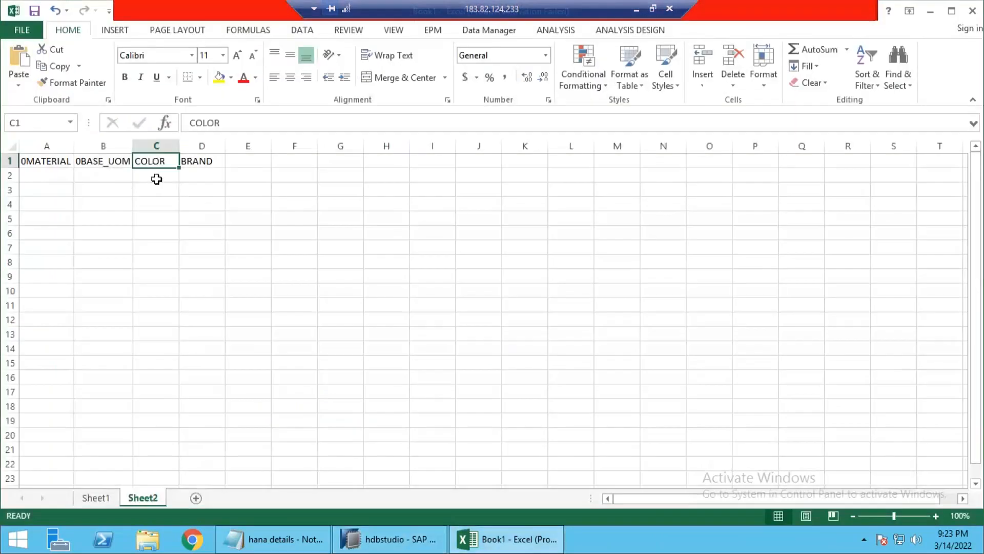
{"action": "type", "text": "Z"}
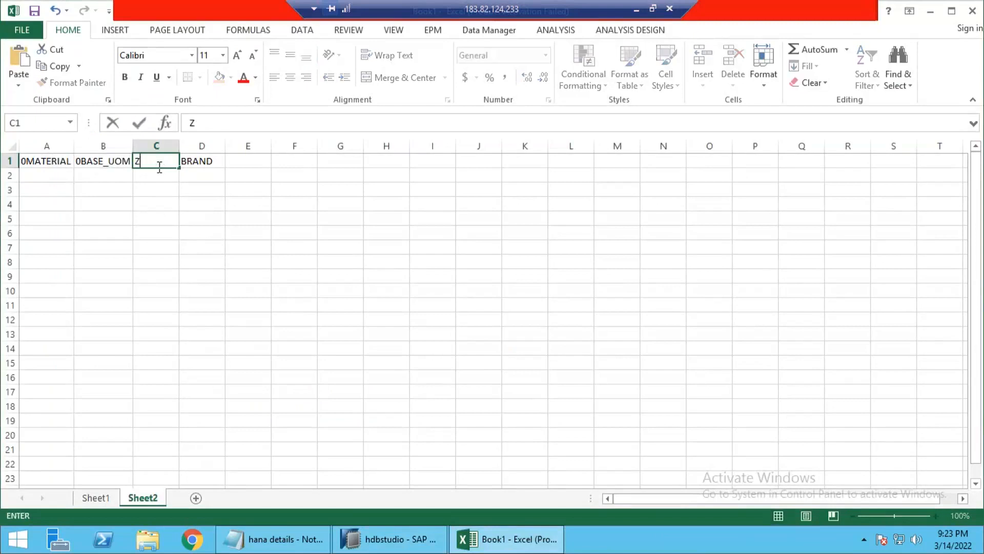
{"action": "type", "text": "HACOLOR"}
{"action": "key", "text": "Return"}
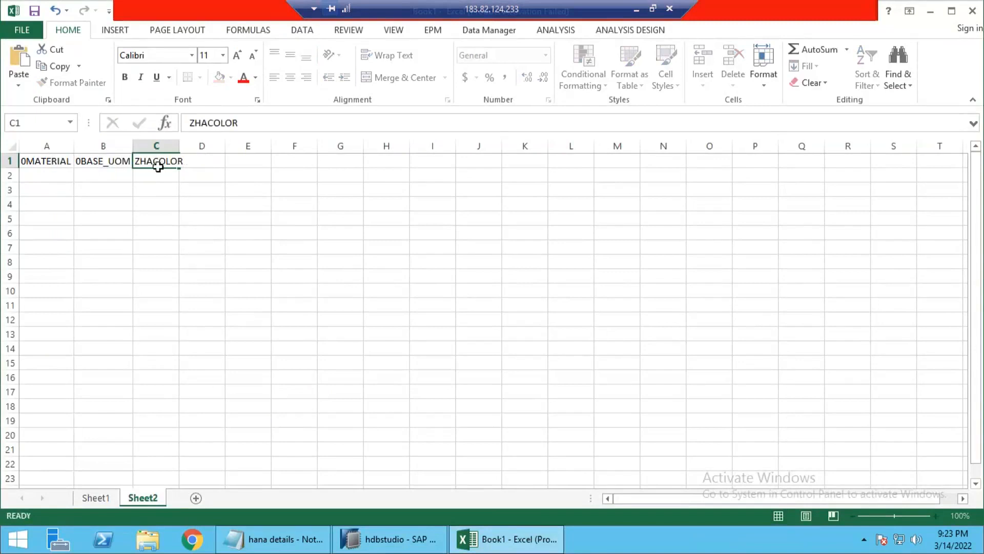
{"action": "key", "text": "Left"}
{"action": "left_click_drag", "start_coordinate": [180, 149], "coordinate": [186, 148]}
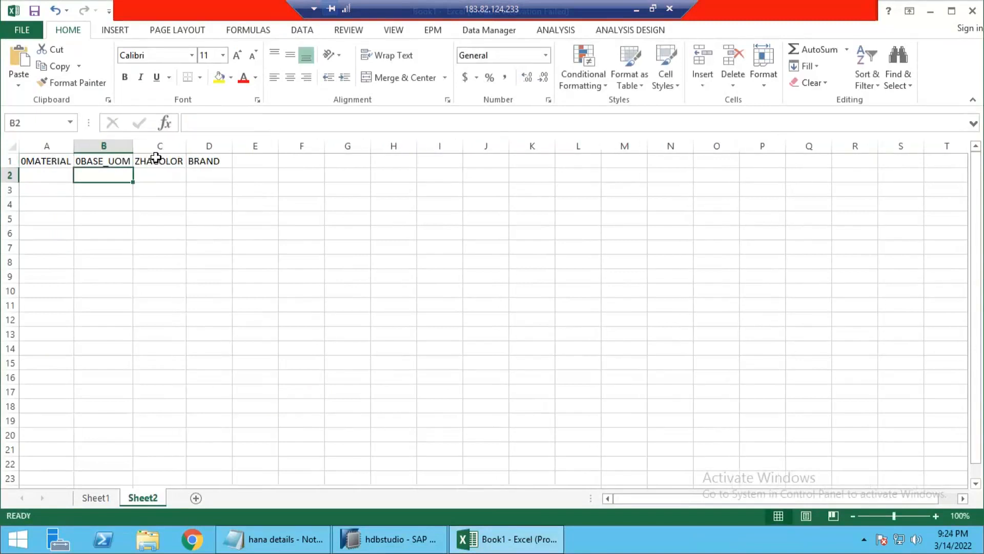
Step: Examine the character count of the ZHACOLOR header in cell C1, leaving its text unedited
{"action": "left_click", "coordinate": [167, 161]}
{"action": "left_click", "coordinate": [252, 127]}
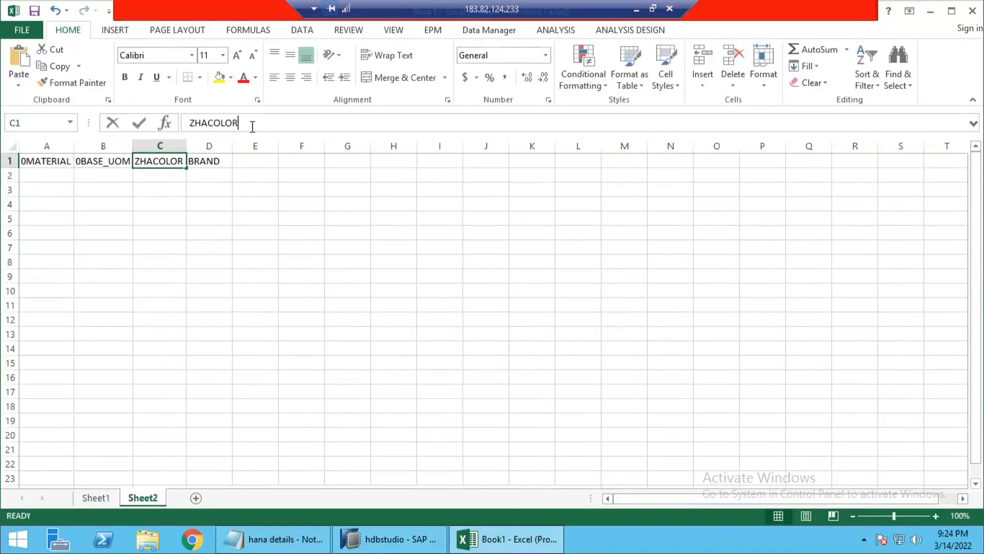
{"action": "key", "text": "shift+Left"}
{"action": "key", "text": "shift+Left"}
{"action": "key", "text": "shift+Left"}
{"action": "key", "text": "shift+Left"}
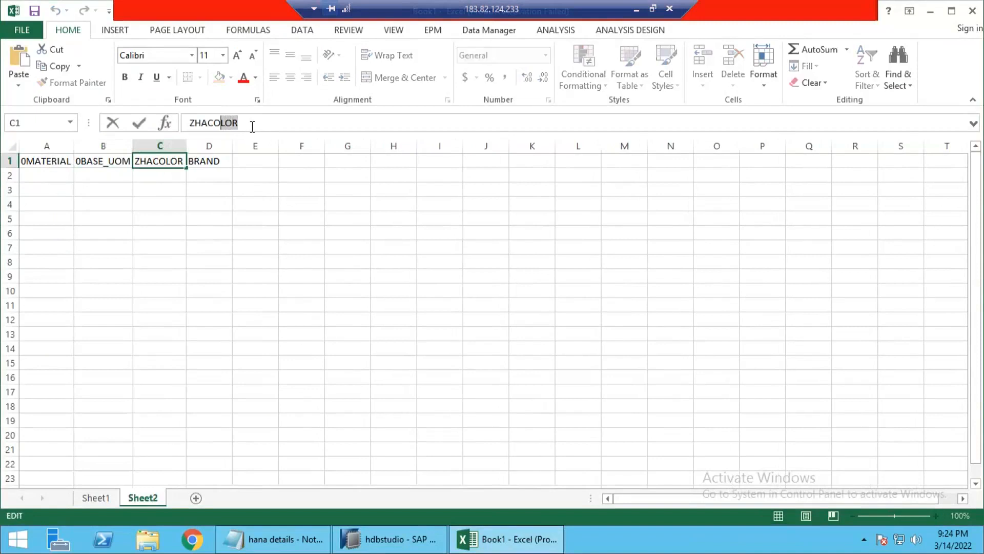
{"action": "key", "text": "shift+Left"}
{"action": "key", "text": "shift+Left"}
{"action": "key", "text": "shift+Left"}
{"action": "key", "text": "shift+Left"}
{"action": "key", "text": "Return"}
{"action": "key", "text": "Return"}
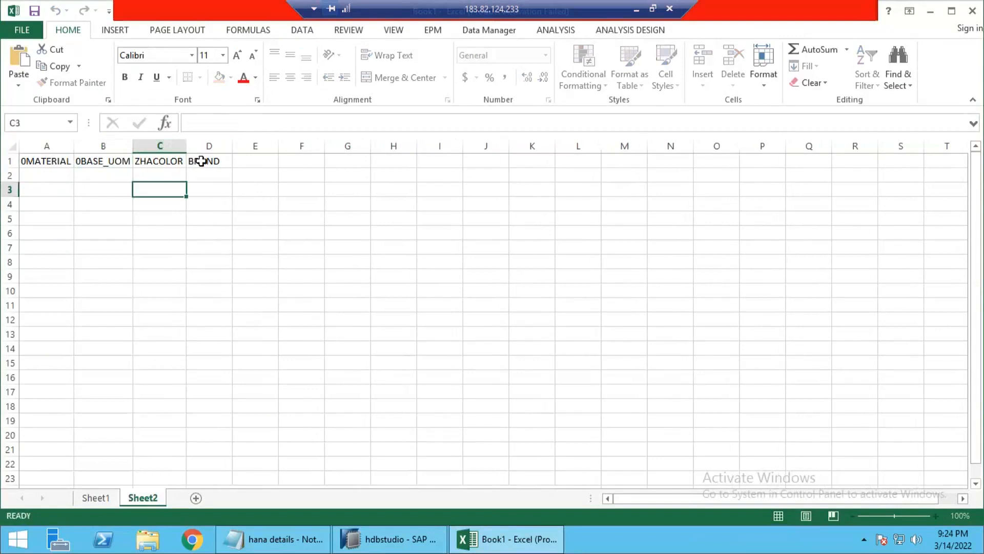
Step: Switch to SAP HANA Studio, search the BW objects for 0BRAND and select the matching object
{"action": "left_click", "coordinate": [200, 161]}
{"action": "key", "text": "alt+Tab"}
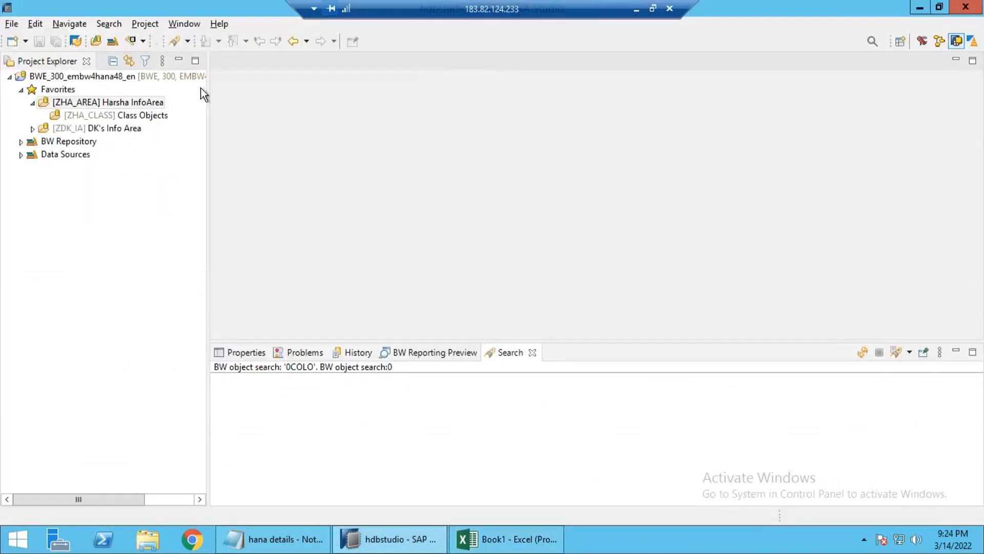
{"action": "left_click", "coordinate": [192, 44]}
{"action": "left_click", "coordinate": [192, 56]}
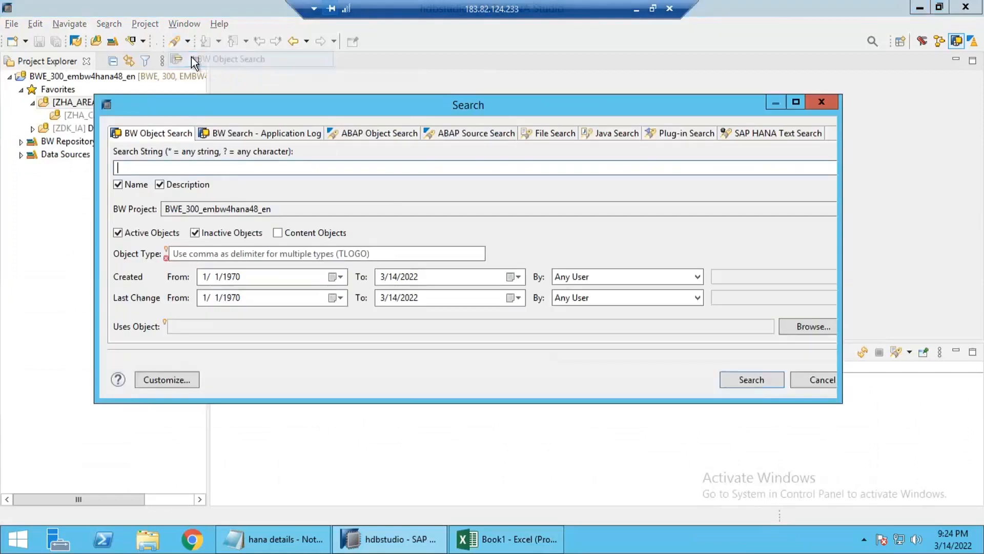
{"action": "type", "text": "0BRAND"}
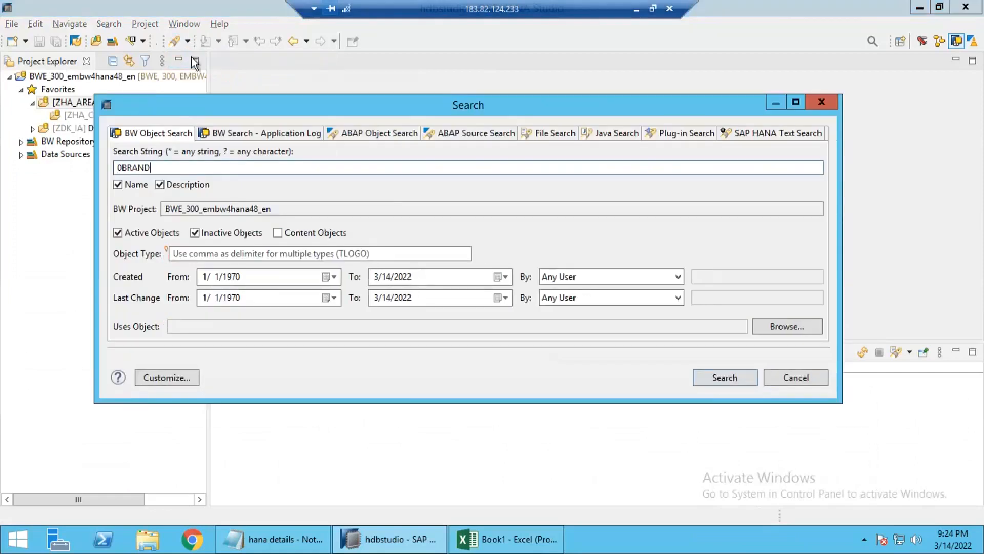
{"action": "key", "text": "Return"}
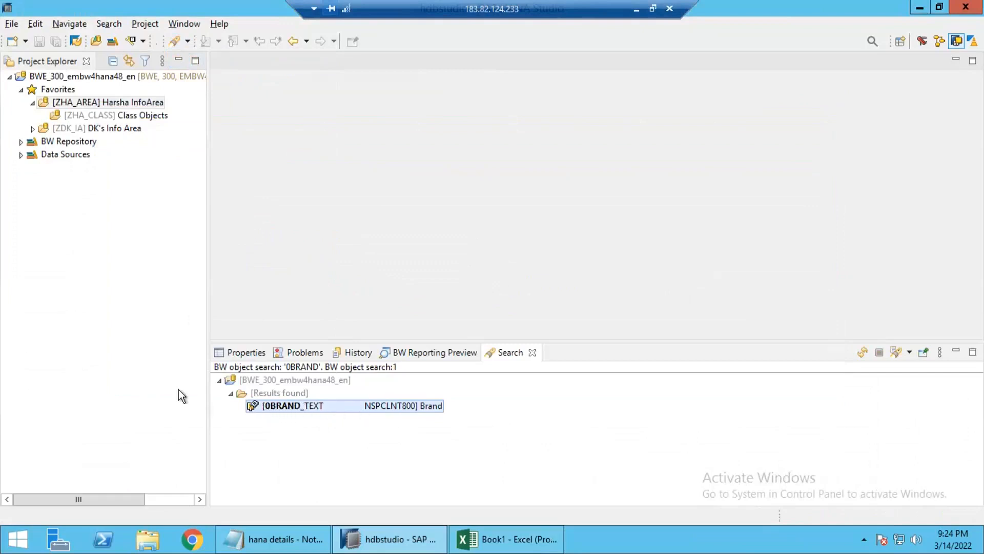
{"action": "left_click", "coordinate": [127, 260]}
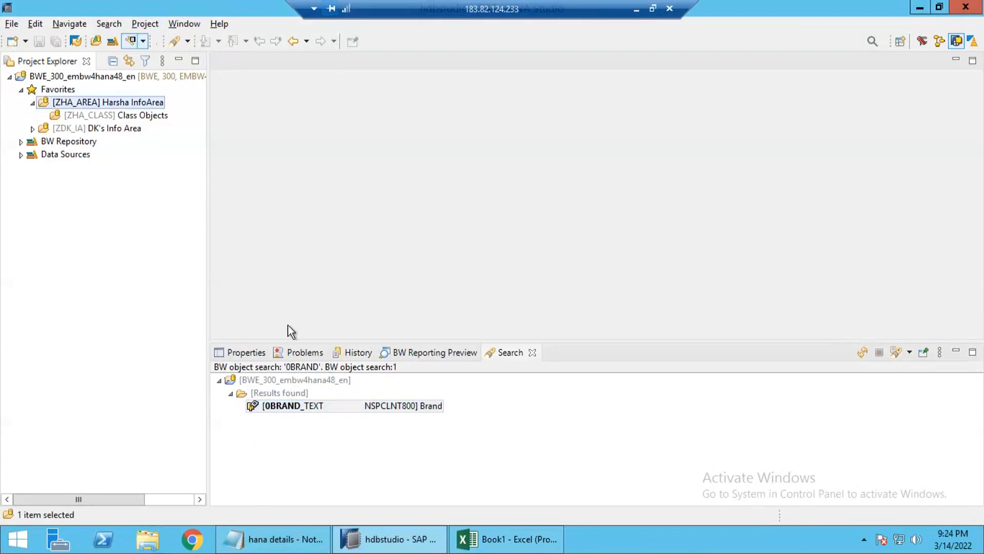
{"action": "left_click", "coordinate": [300, 410]}
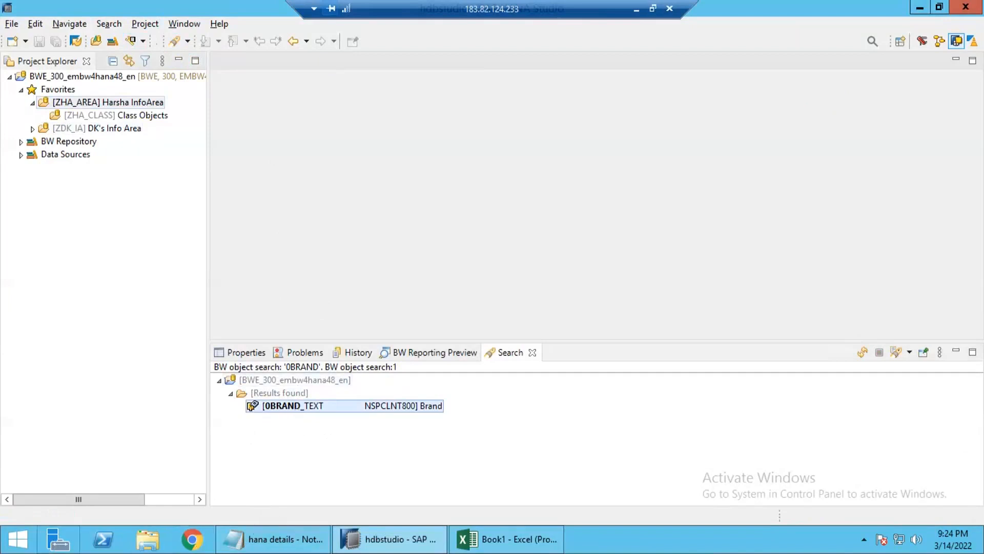
Step: Launch SAP Logon 770 and open the logon screen of the bw4hana system
{"action": "left_click", "coordinate": [17, 538]}
{"action": "left_click", "coordinate": [452, 167]}
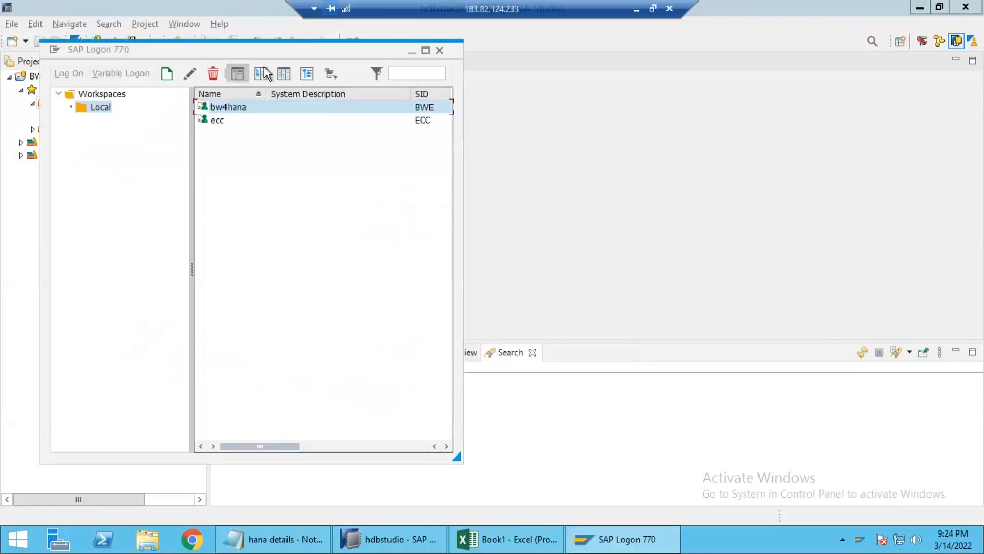
{"action": "left_click_drag", "start_coordinate": [259, 50], "coordinate": [456, 56]}
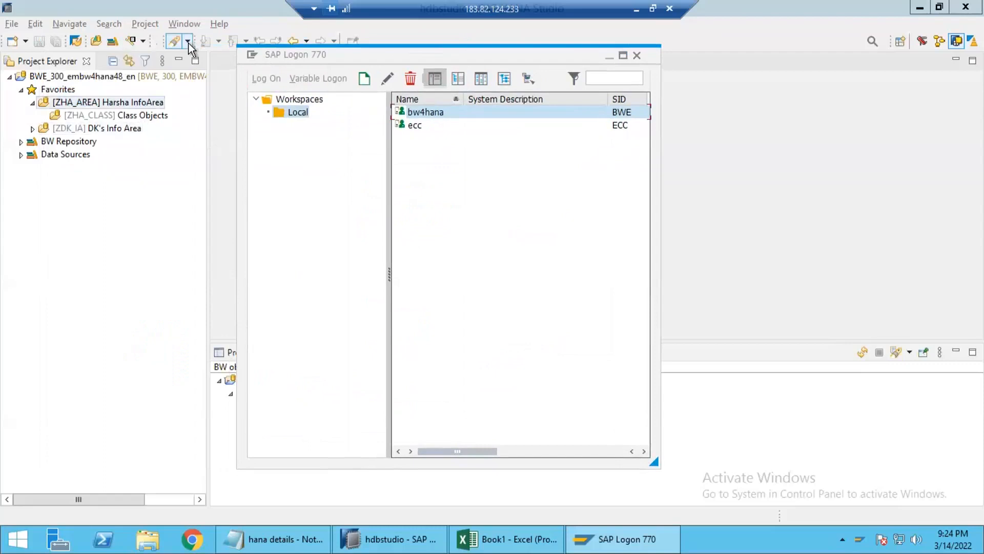
{"action": "double_click", "coordinate": [432, 112]}
Step: Try to log on to the bw4hana system with the user name and account password
{"action": "type", "text": "embw4hana48"}
{"action": "key", "text": "Tab"}
{"action": "type", "text": "*******"}
{"action": "key", "text": "Return"}
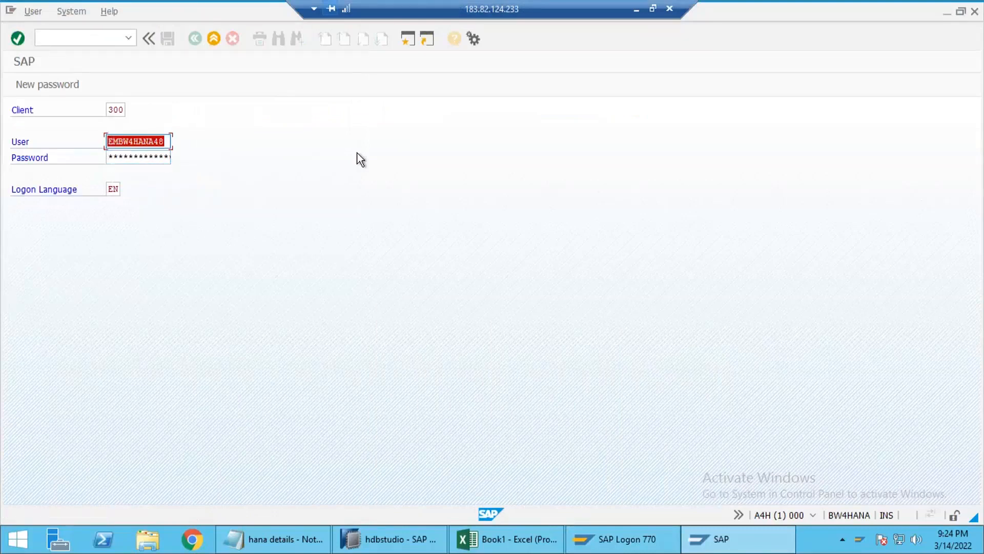
Step: Copy the account password from the hana details note and enter it in the SAP logon Password field
{"action": "left_click", "coordinate": [272, 538]}
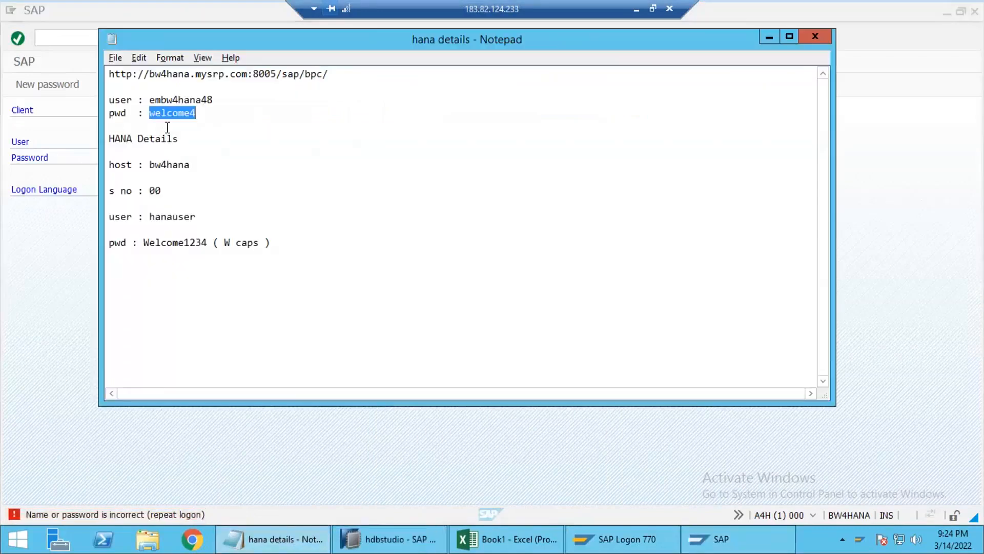
{"action": "right_click", "coordinate": [175, 111]}
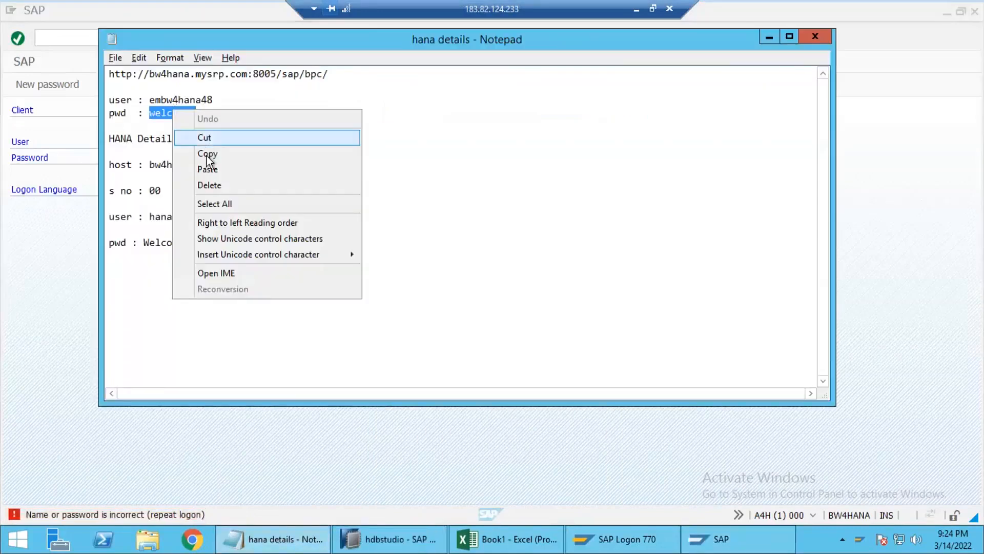
{"action": "left_click", "coordinate": [208, 152]}
{"action": "key", "text": "alt+Tab"}
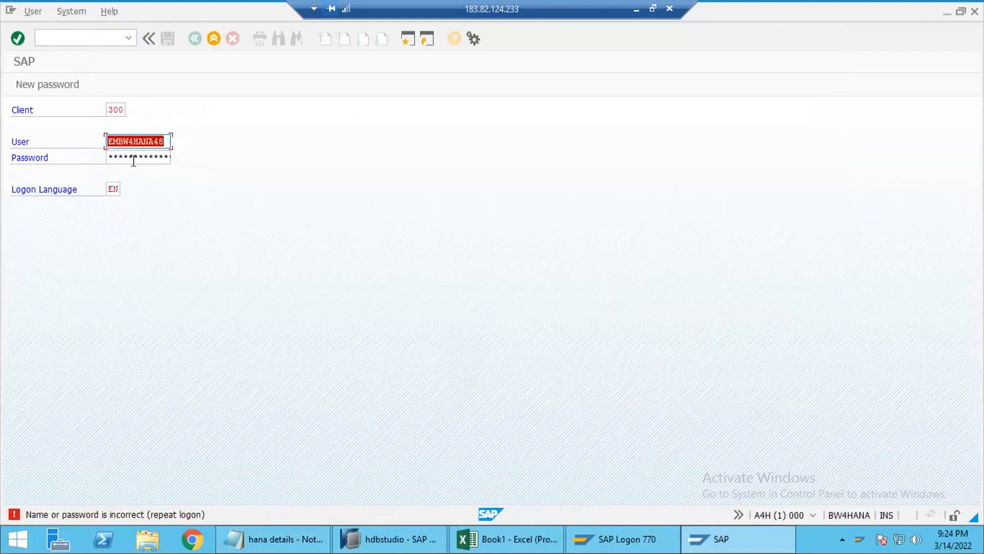
{"action": "left_click", "coordinate": [134, 161]}
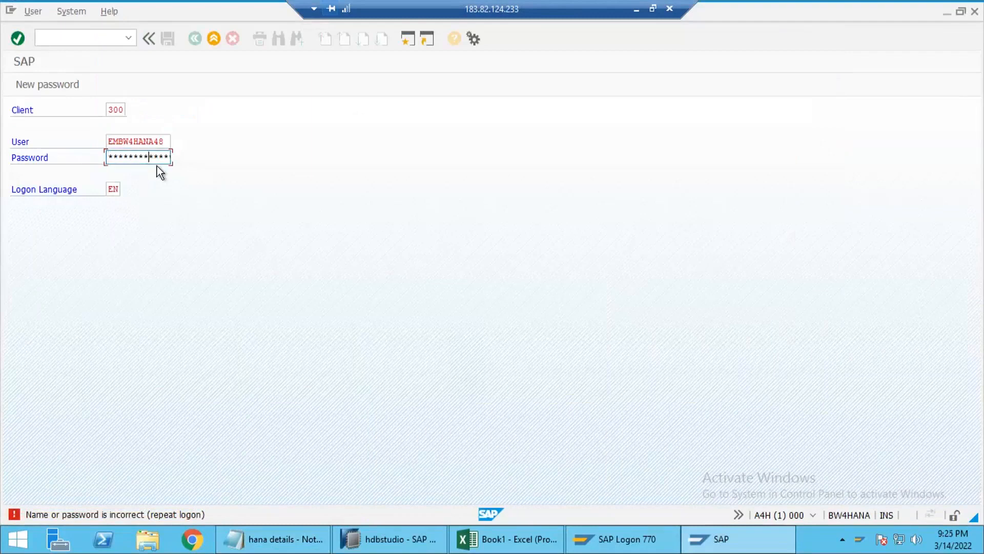
Step: Copy the user name from the hana details note into the User field and complete the SAP logon
{"action": "key", "text": "alt+Tab"}
{"action": "left_click_drag", "start_coordinate": [150, 99], "coordinate": [214, 99]}
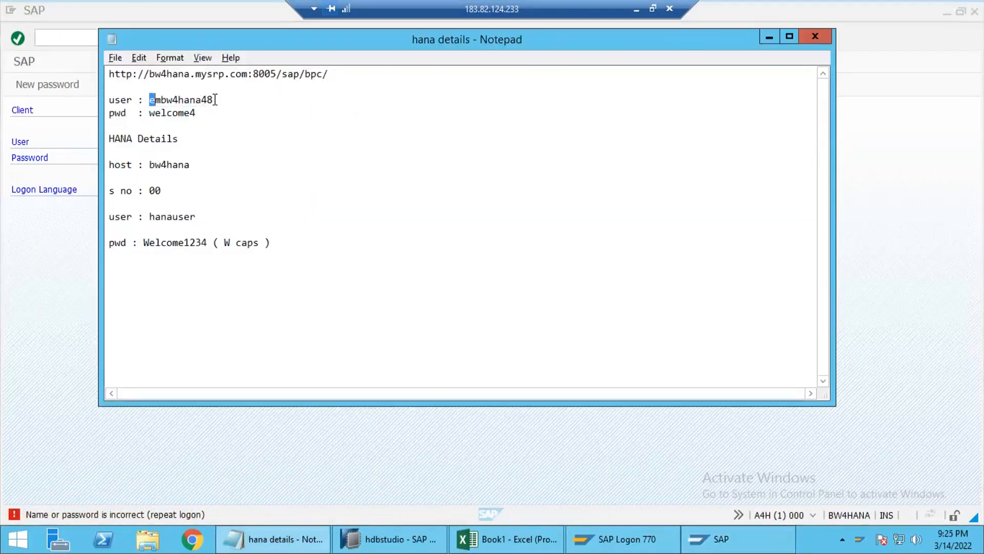
{"action": "key", "text": "alt+Tab"}
{"action": "left_click", "coordinate": [152, 142]}
{"action": "key", "text": "ctrl+a"}
{"action": "key", "text": "ctrl+v"}
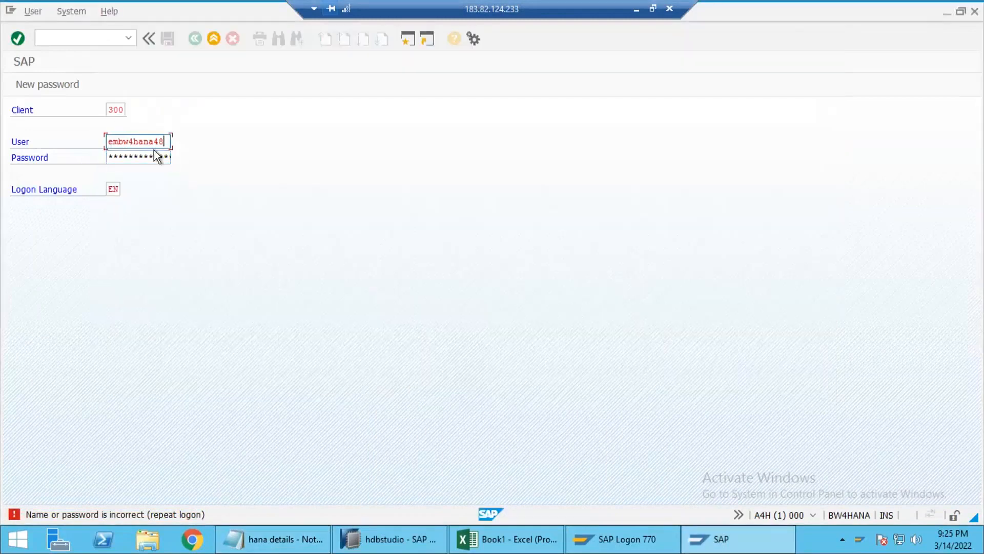
{"action": "key", "text": "Return"}
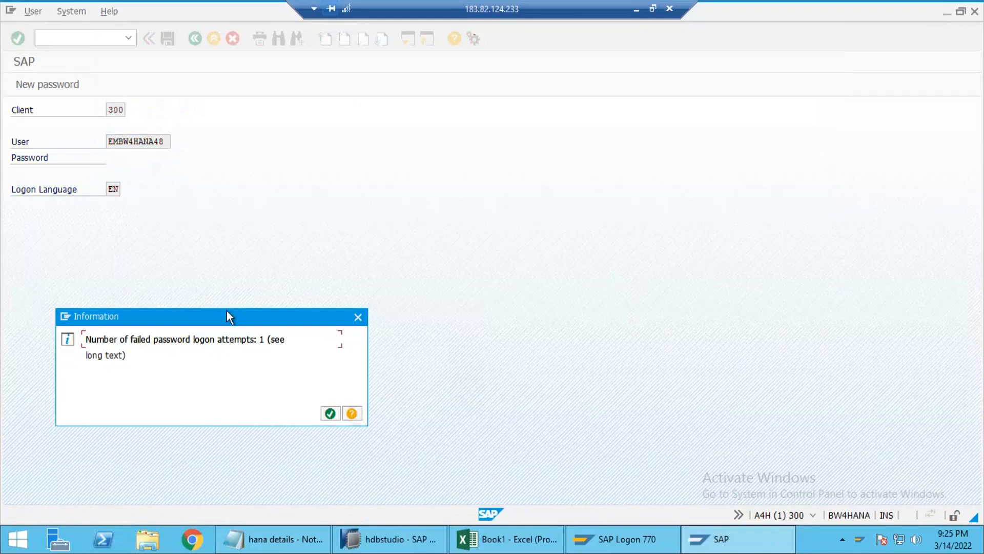
{"action": "key", "text": "Return"}
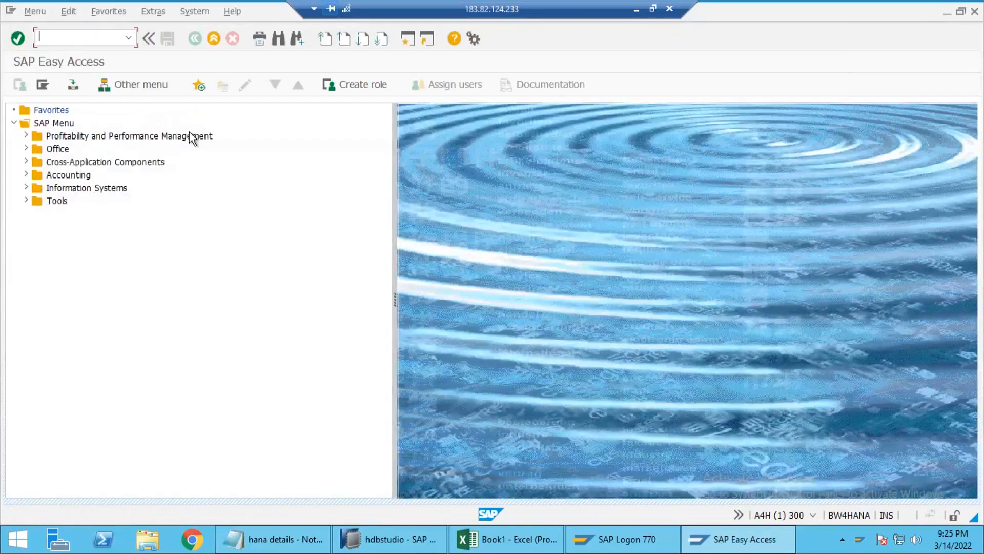
Step: Run transaction SE11 and display the database table RSDIOBJ
{"action": "type", "text": "SE11"}
{"action": "key", "text": "Return"}
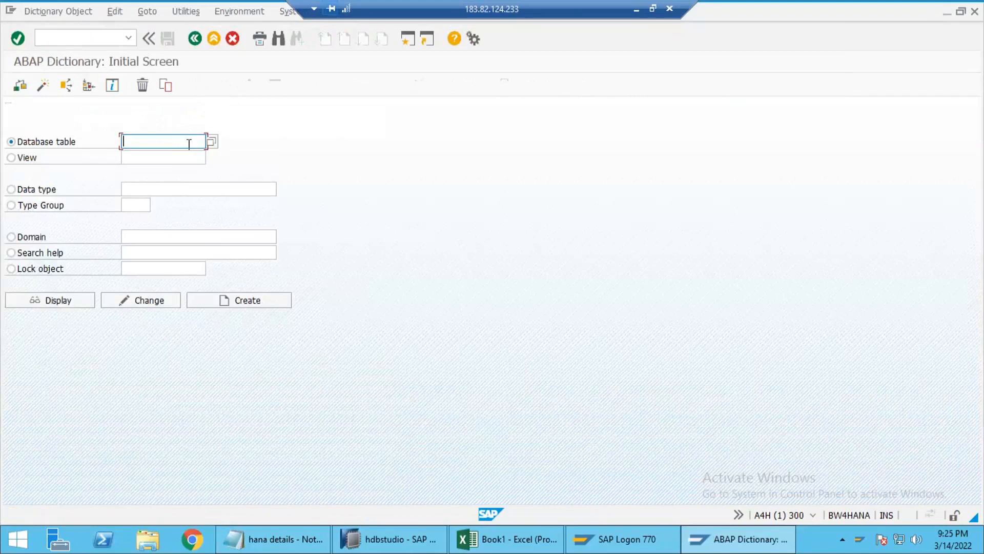
{"action": "left_click", "coordinate": [189, 144]}
{"action": "type", "text": "RSDIOBJ"}
{"action": "left_click", "coordinate": [56, 300]}
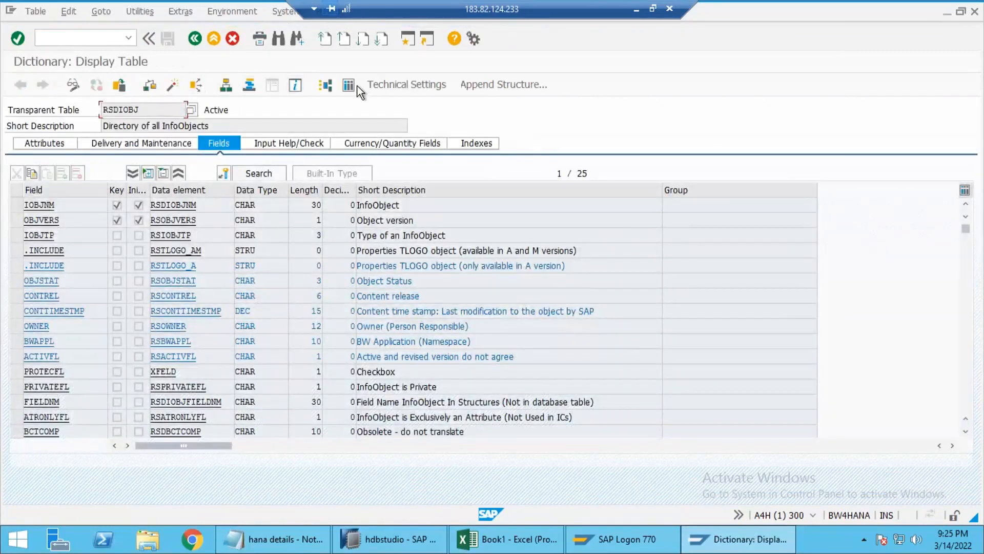
Step: Search the contents of table RSDIOBJ for InfoObject names matching *BRAND*, then return to the selection screen
{"action": "left_click", "coordinate": [348, 85]}
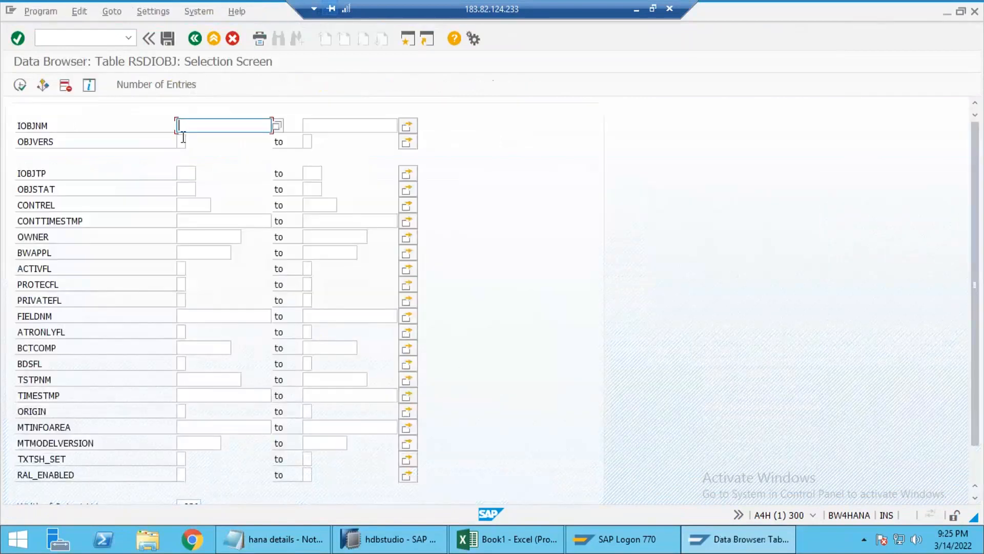
{"action": "type", "text": "*BRNA"}
{"action": "key", "text": "BackSpace"}
{"action": "key", "text": "BackSpace"}
{"action": "type", "text": "AND"}
{"action": "left_click", "coordinate": [20, 85]}
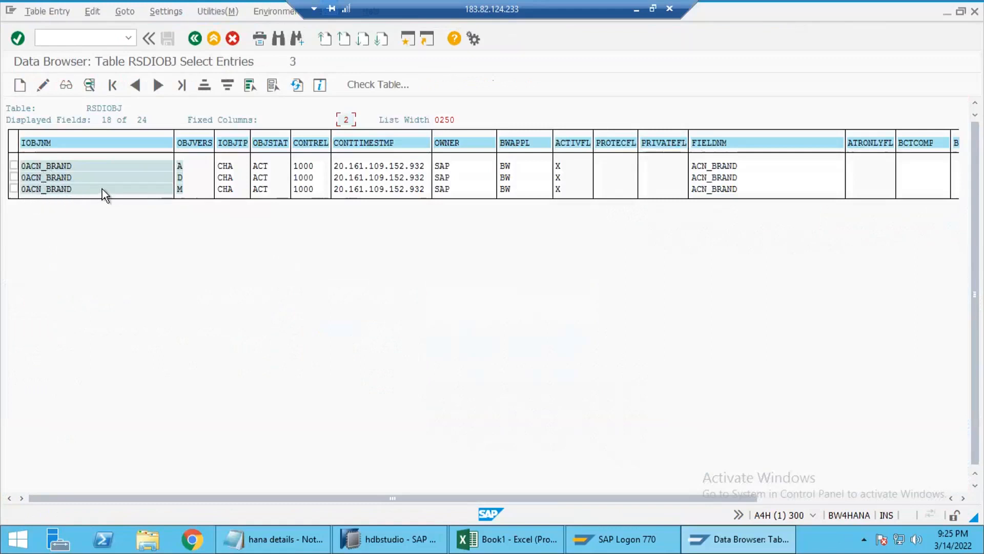
{"action": "key", "text": "F3"}
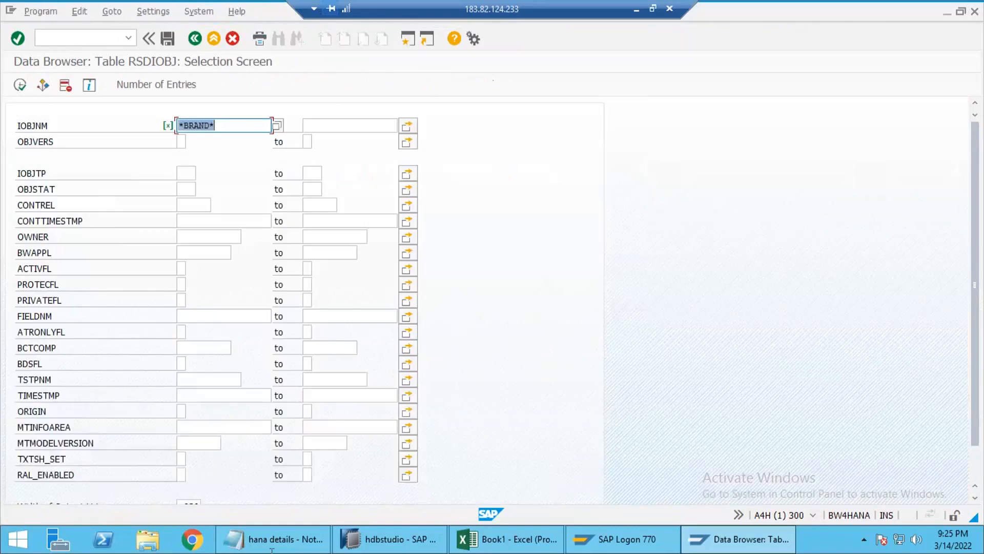
Step: Switch to the Excel workbook, replace the header in cell D1 with ZHABRAND and widen column D to fit it
{"action": "left_click", "coordinate": [390, 544]}
{"action": "left_click", "coordinate": [501, 541]}
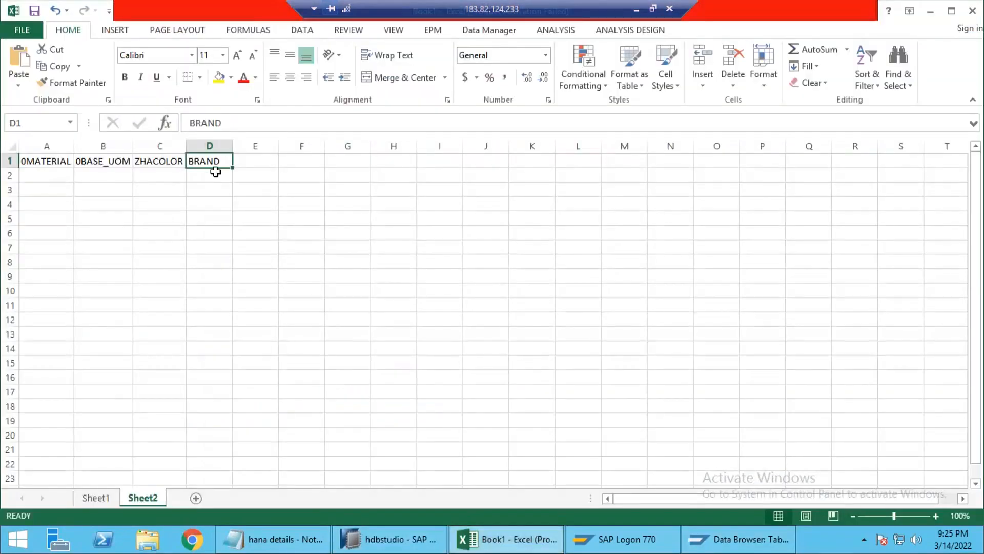
{"action": "type", "text": "ZN"}
{"action": "key", "text": "BackSpace"}
{"action": "type", "text": "HABRAND"}
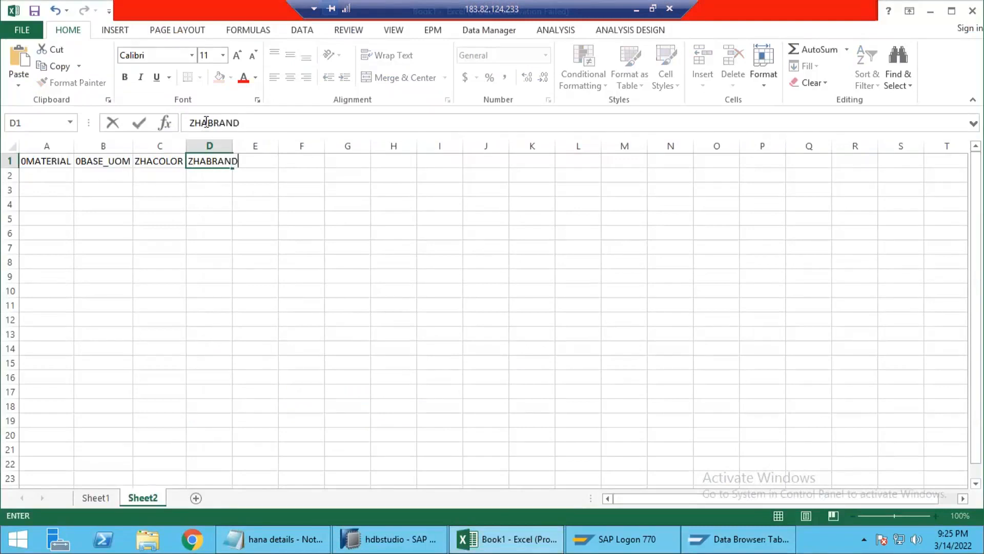
{"action": "left_click_drag", "start_coordinate": [207, 123], "coordinate": [226, 123]}
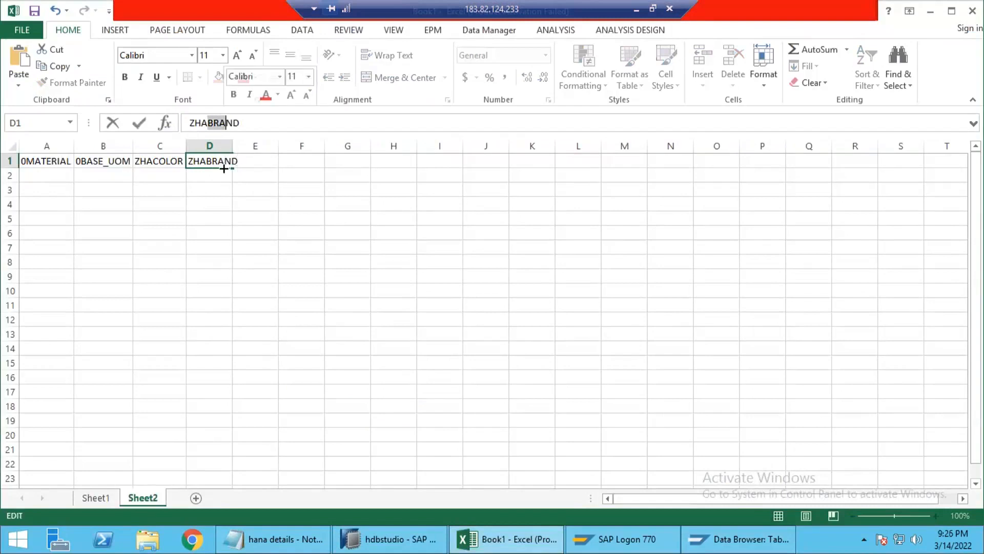
{"action": "left_click", "coordinate": [230, 180]}
{"action": "double_click", "coordinate": [232, 145]}
{"action": "left_click_drag", "start_coordinate": [50, 145], "coordinate": [100, 150]}
{"action": "left_click_drag", "start_coordinate": [165, 145], "coordinate": [190, 176]}
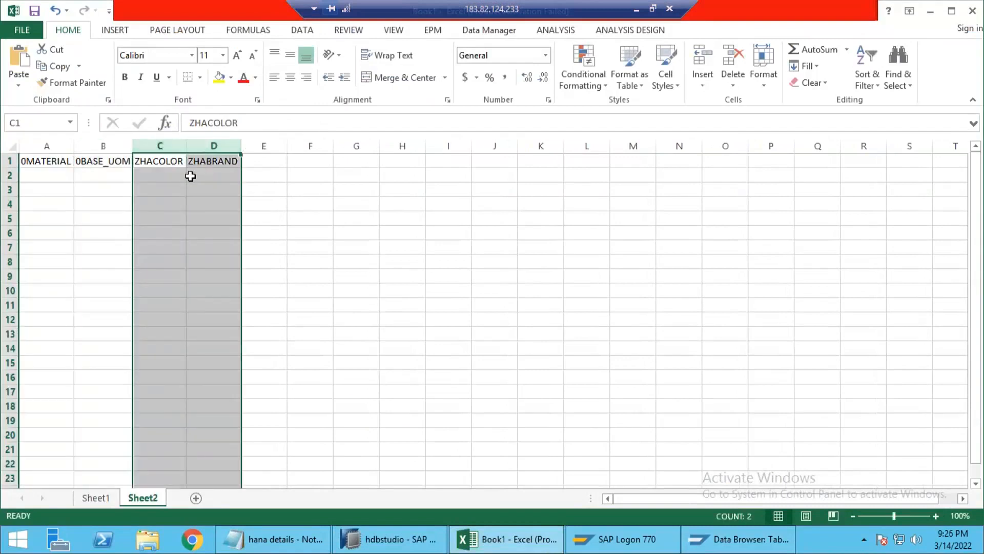
{"action": "left_click", "coordinate": [191, 176]}
Step: Enter the data type CHAR in cells C2 and D2, under the ZHACOLOR and ZHABRAND headers
{"action": "left_click", "coordinate": [154, 183]}
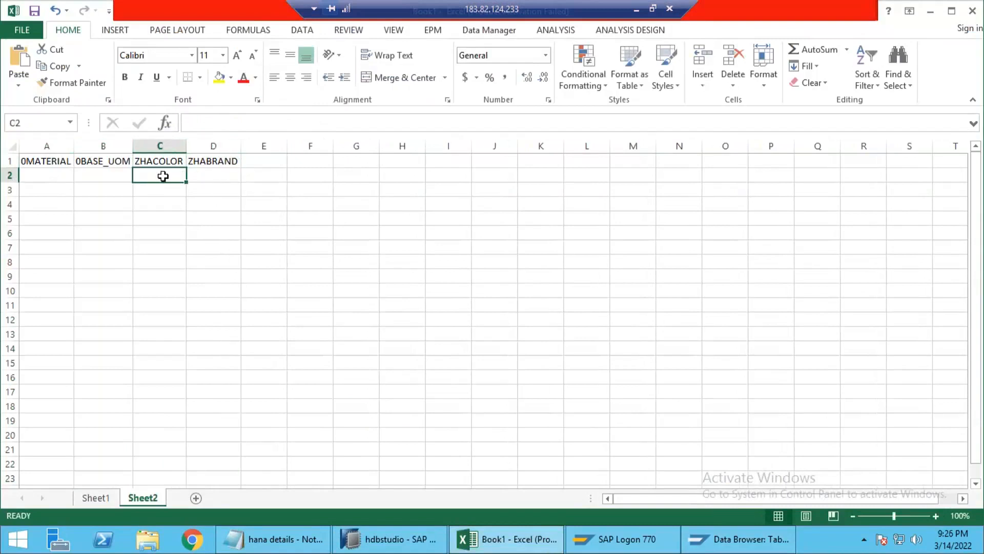
{"action": "type", "text": "char"}
{"action": "key", "text": "Tab"}
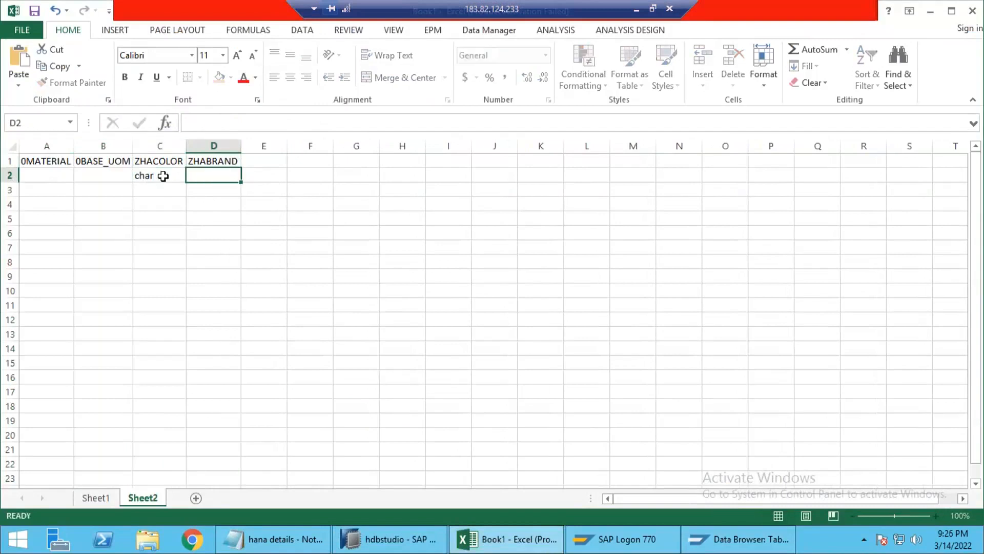
{"action": "type", "text": "CHAR"}
{"action": "key", "text": "Return"}
{"action": "left_click", "coordinate": [163, 176]}
{"action": "type", "text": "CHAR"}
{"action": "key", "text": "Return"}
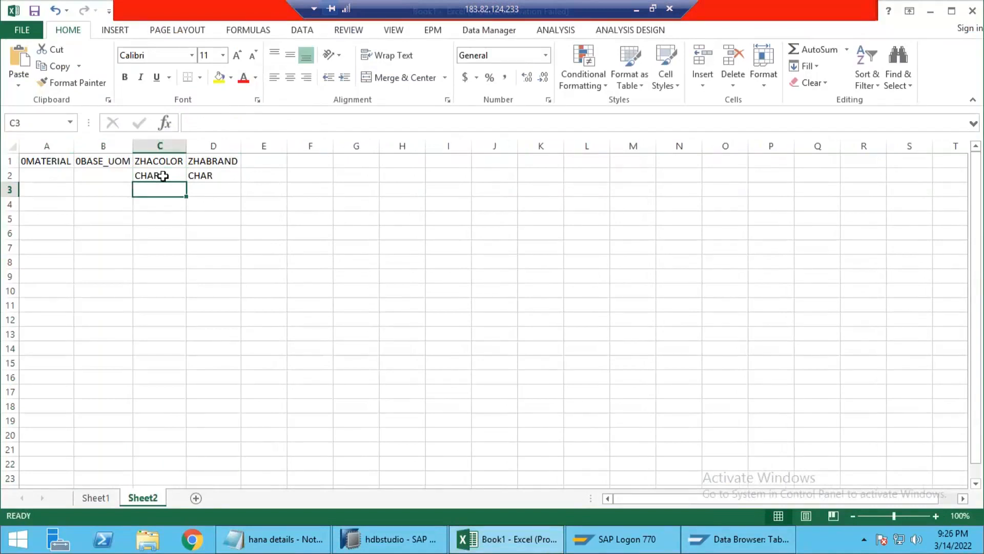
Step: Enter the length 10 in cells C3 and D3, below the two CHAR entries
{"action": "type", "text": "10"}
{"action": "key", "text": "Tab"}
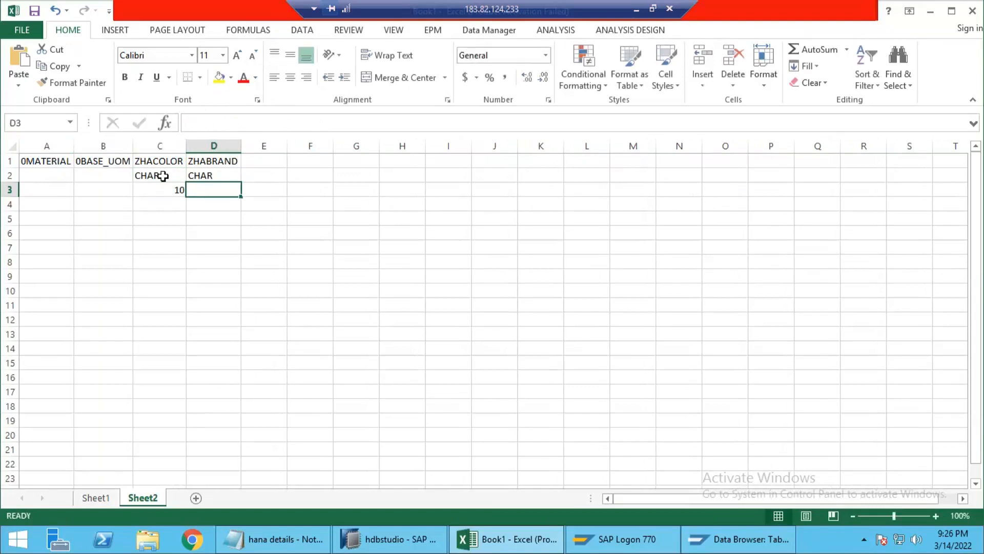
{"action": "type", "text": "10"}
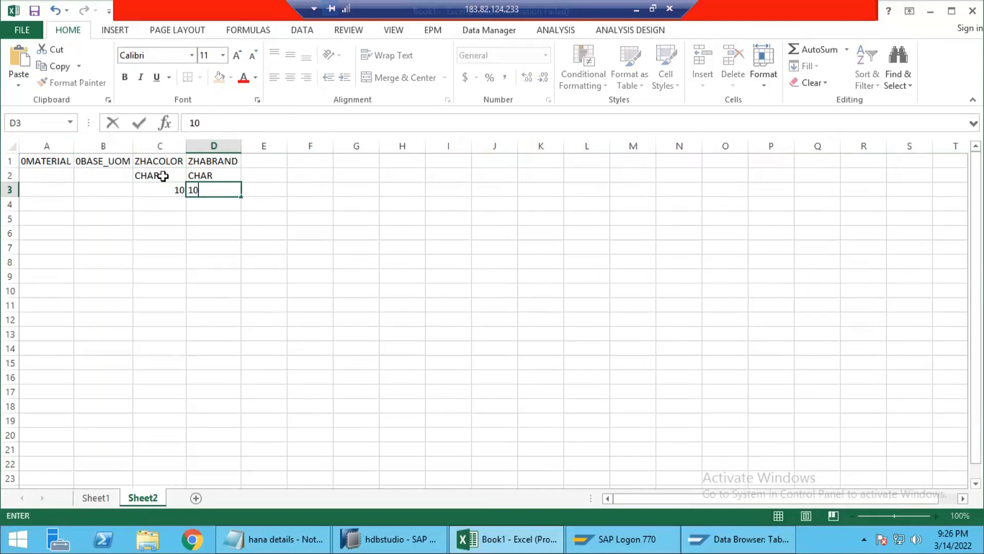
{"action": "key", "text": "Return"}
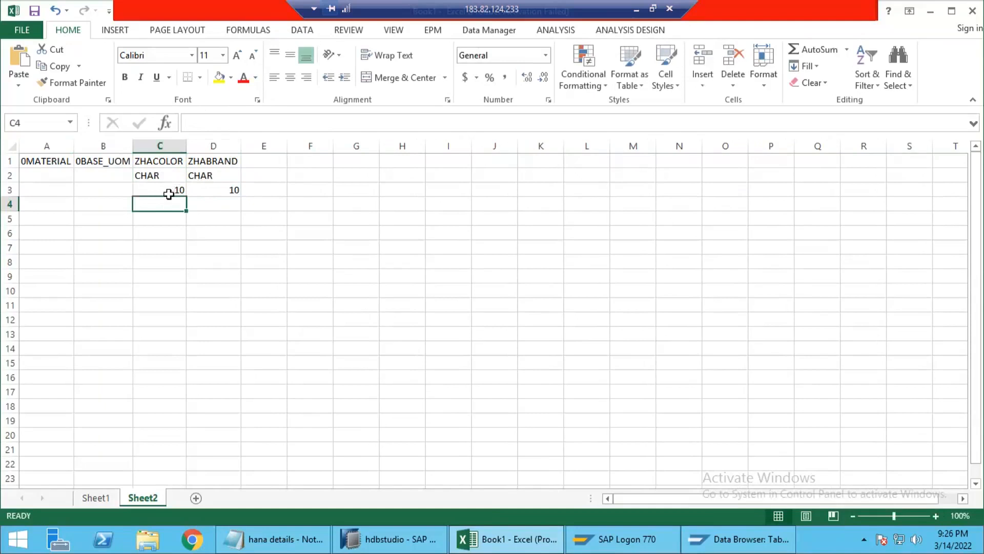
{"action": "left_click", "coordinate": [164, 161]}
{"action": "key", "text": "ctrl+c"}
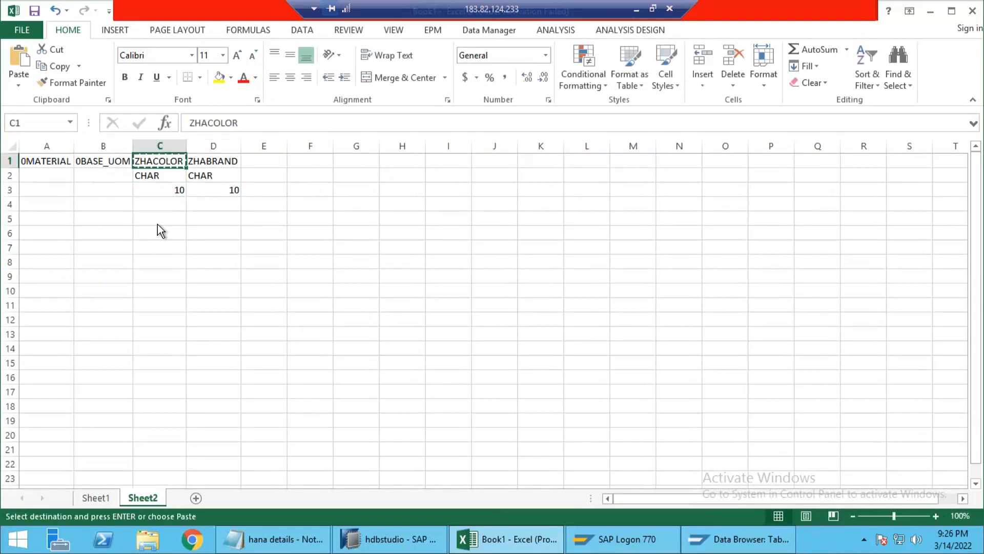
{"action": "key", "text": "alt+Tab"}
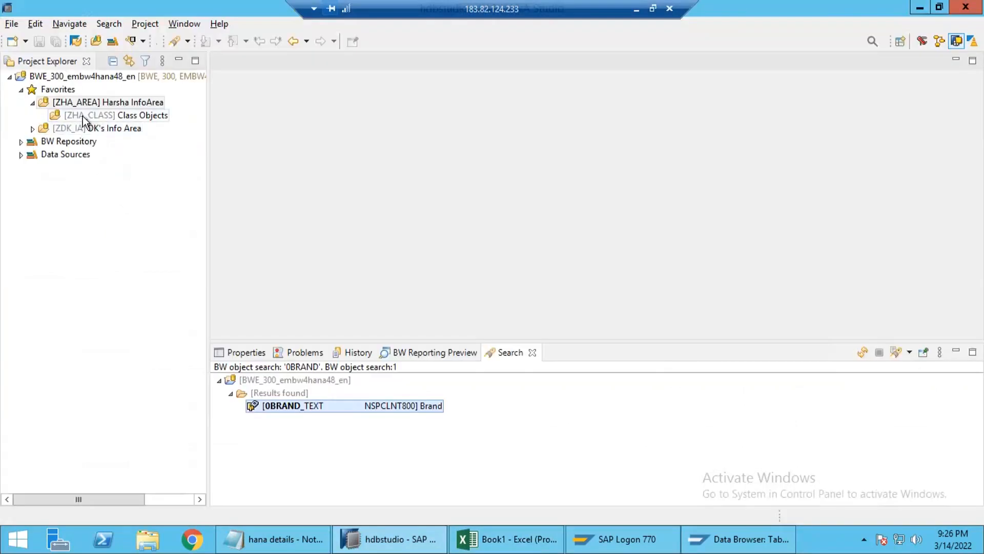
{"action": "left_click", "coordinate": [82, 116]}
{"action": "right_click", "coordinate": [82, 116]}
{"action": "mouse_move", "coordinate": [143, 127]}
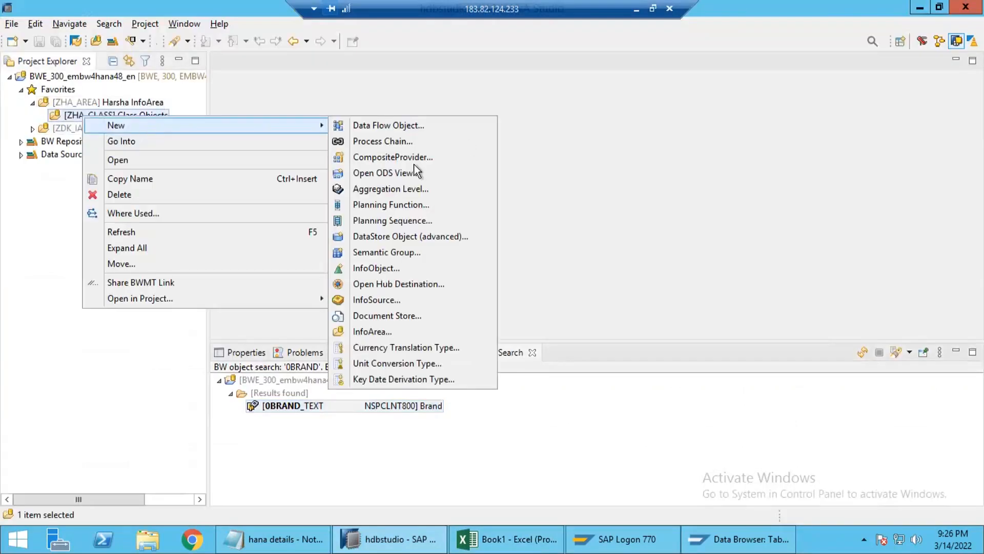
{"action": "left_click", "coordinate": [380, 270]}
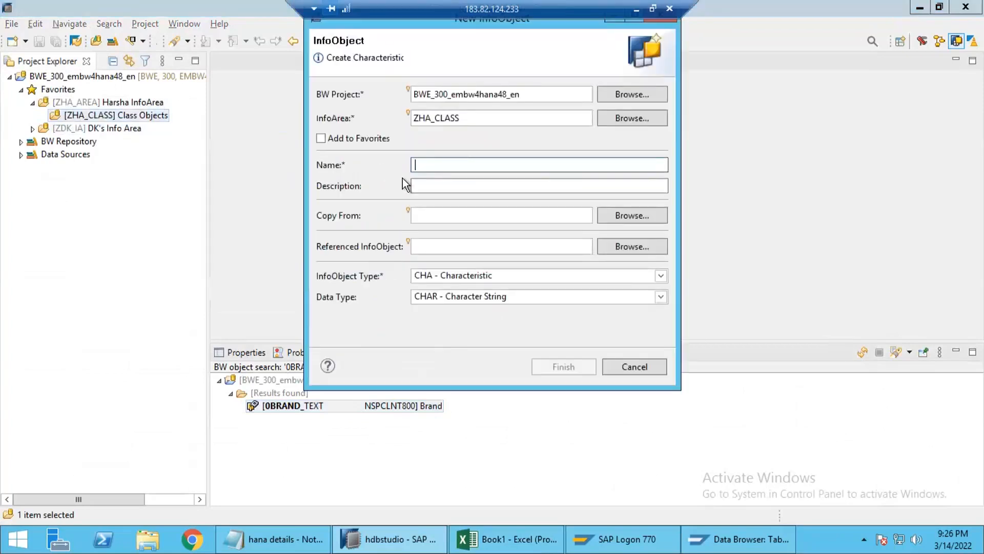
{"action": "left_click", "coordinate": [624, 366]}
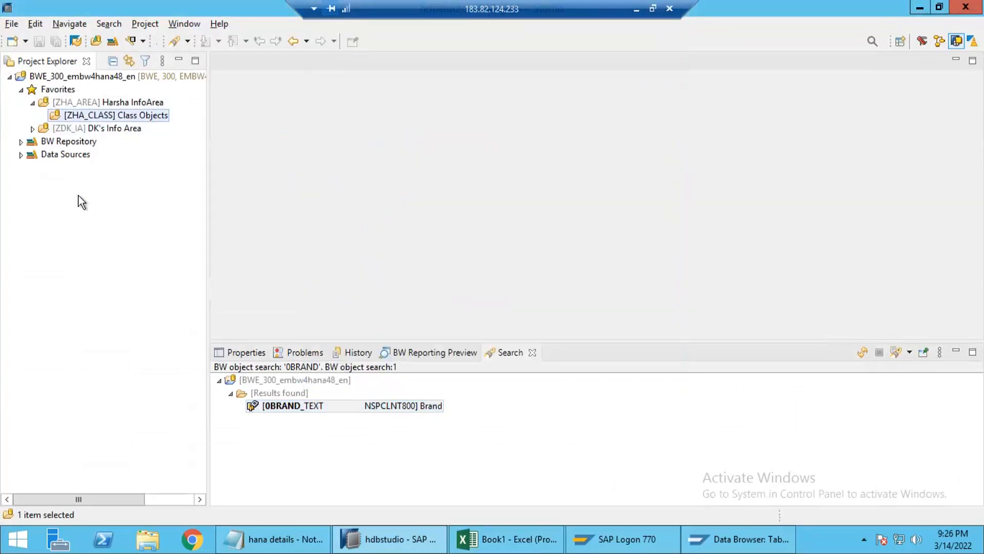
{"action": "key", "text": "alt+Tab"}
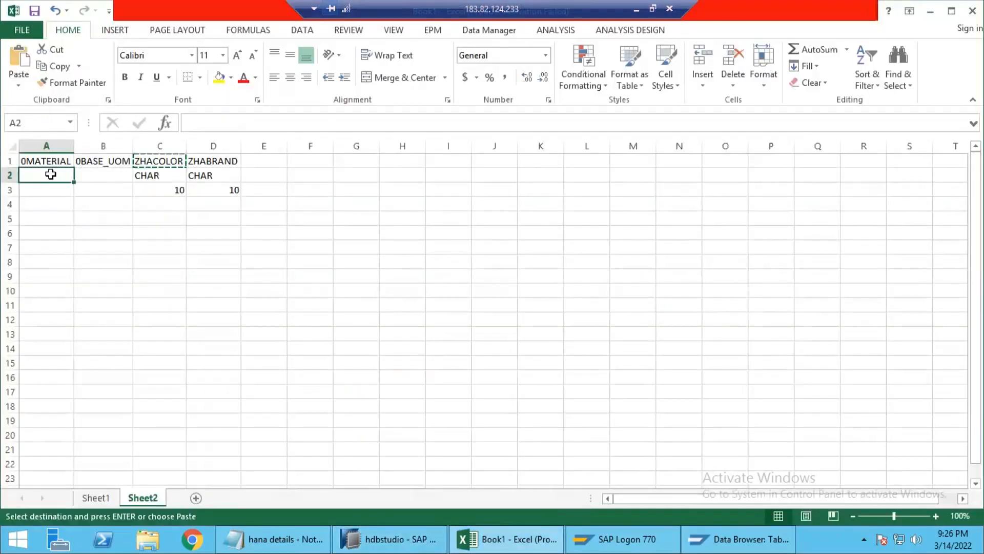
Step: Replace the header in cell A1 with ZHAMATNR
{"action": "key", "text": "Up"}
{"action": "key", "text": "Escape"}
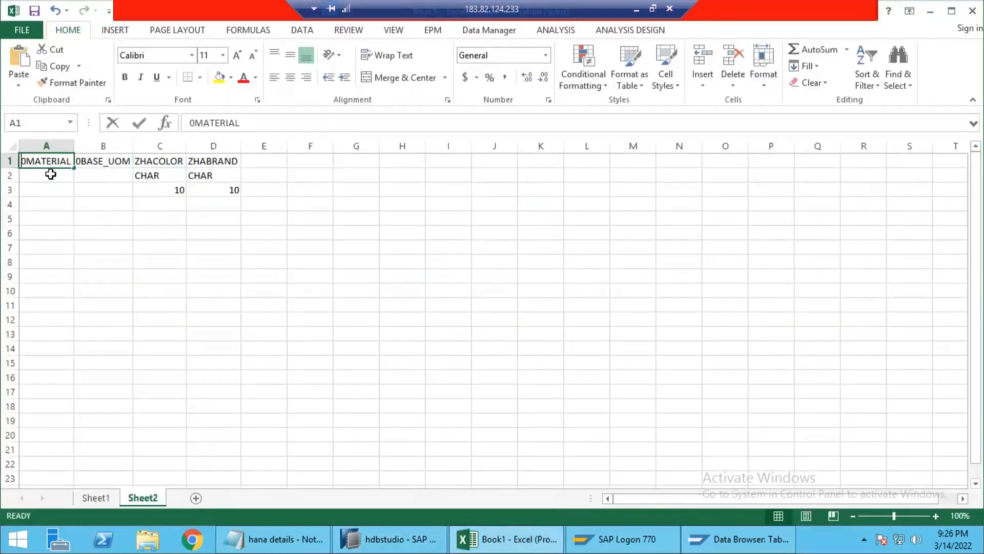
{"action": "type", "text": "ZHAMATNR"}
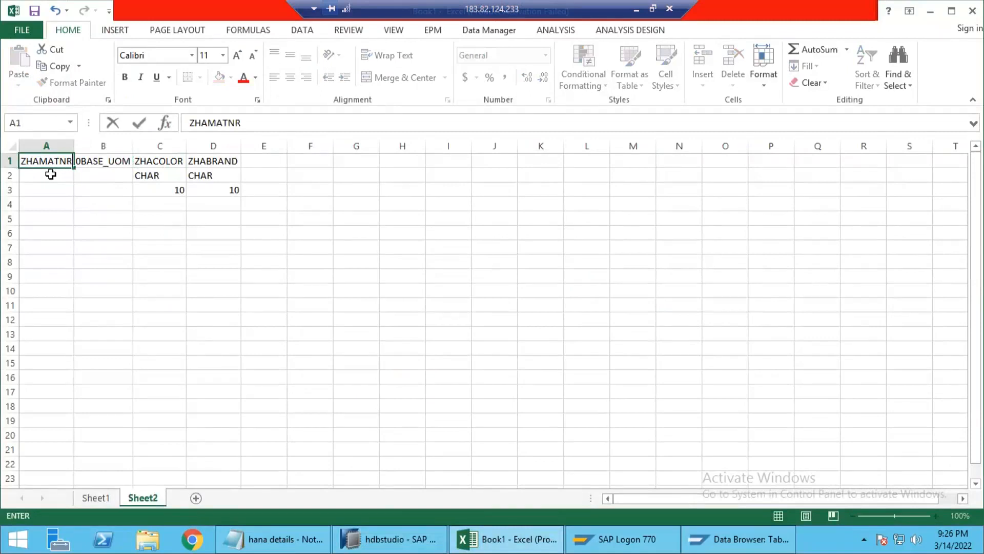
{"action": "key", "text": "Return"}
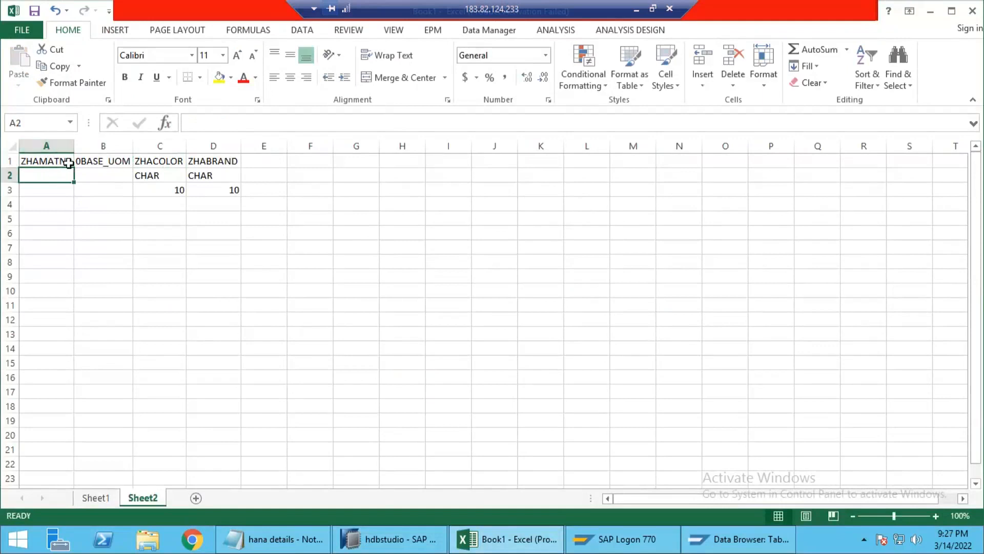
Step: Change the header in cell A1 to ZHAPRODUCT, keeping the ZHA prefix and replacing the rest of the name
{"action": "left_click", "coordinate": [54, 161]}
{"action": "left_click_drag", "start_coordinate": [207, 123], "coordinate": [256, 123]}
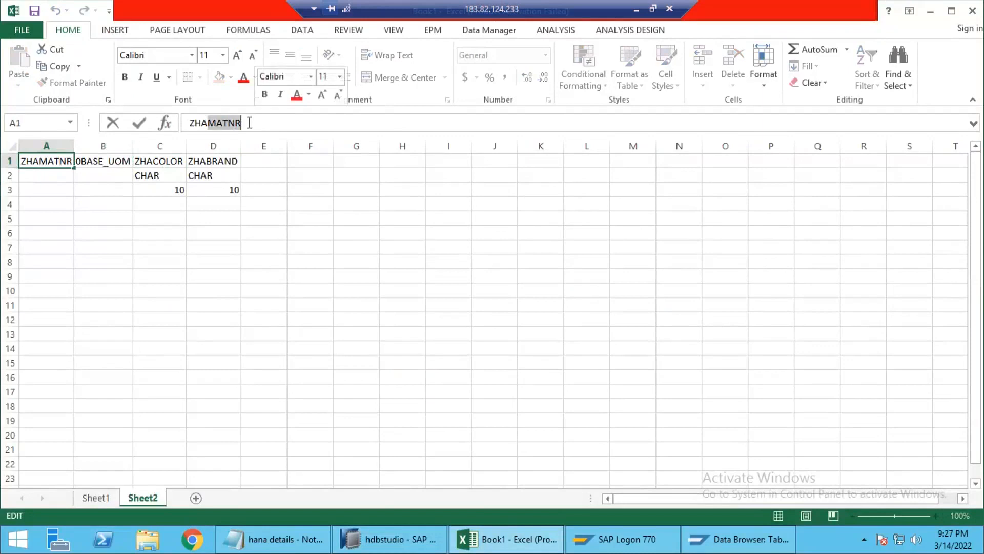
{"action": "left_click", "coordinate": [245, 124]}
{"action": "left_click_drag", "start_coordinate": [240, 123], "coordinate": [209, 123]}
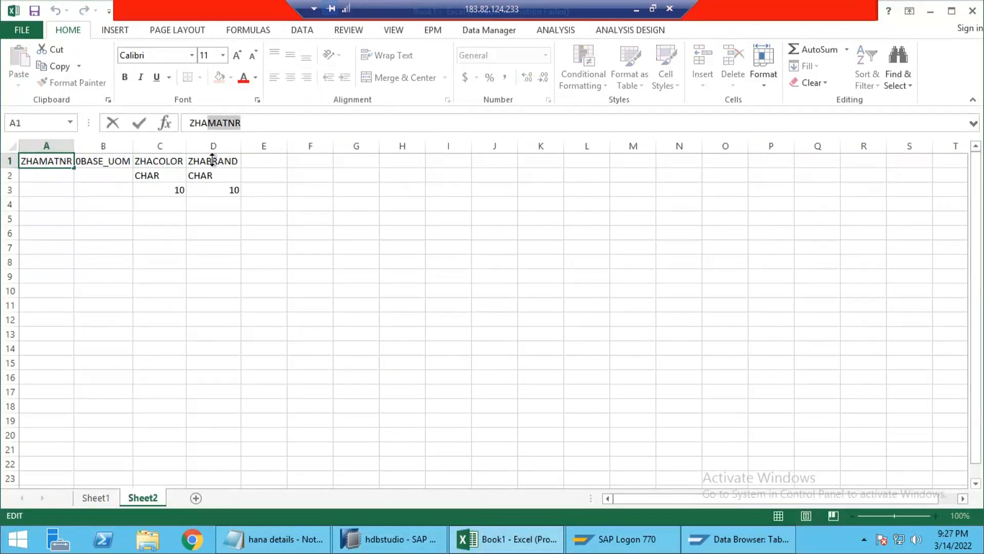
{"action": "left_click", "coordinate": [247, 125]}
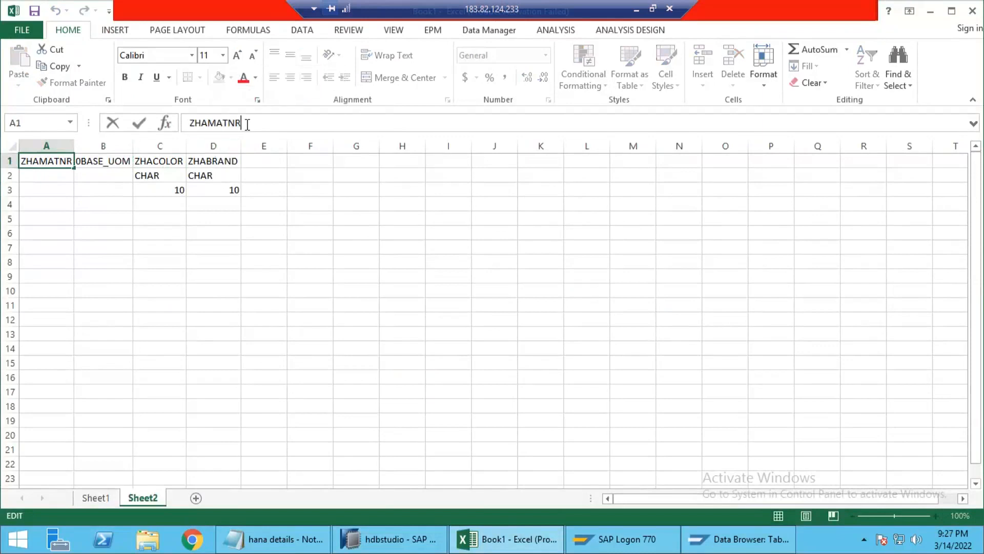
{"action": "key", "text": "BackSpace"}
{"action": "key", "text": "BackSpace"}
{"action": "key", "text": "BackSpace"}
{"action": "key", "text": "BackSpace"}
{"action": "key", "text": "BackSpace"}
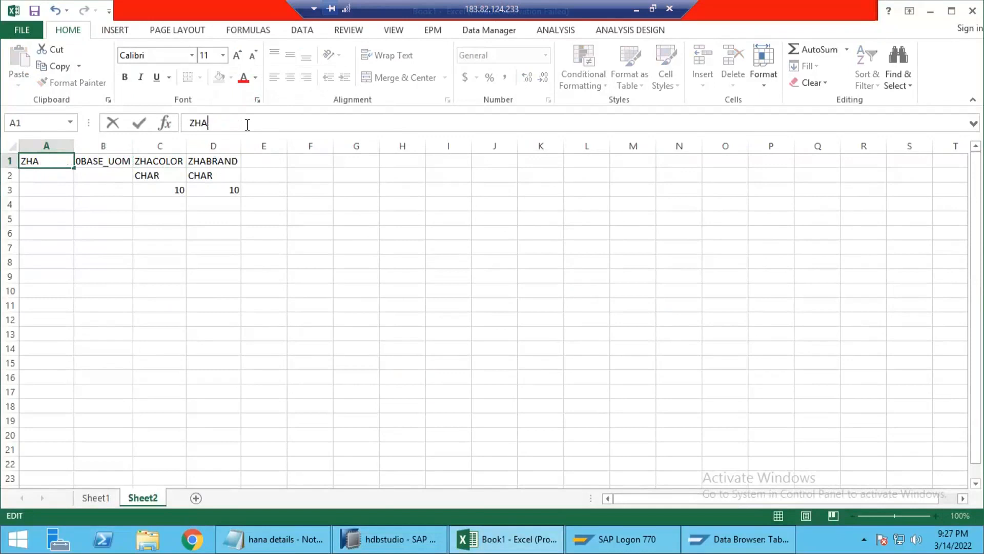
{"action": "type", "text": "PRODUCT"}
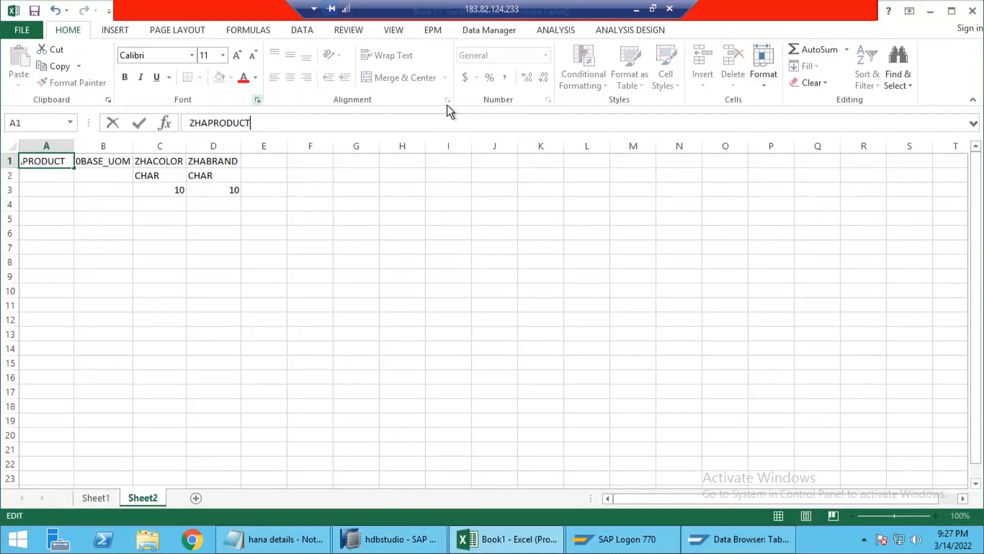
Step: Shorten the header in cell A1 to ZHAPRDUCT by removing the letter O, and confirm the entry
{"action": "key", "text": "shift+Left"}
{"action": "key", "text": "shift+Left"}
{"action": "key", "text": "shift+Left"}
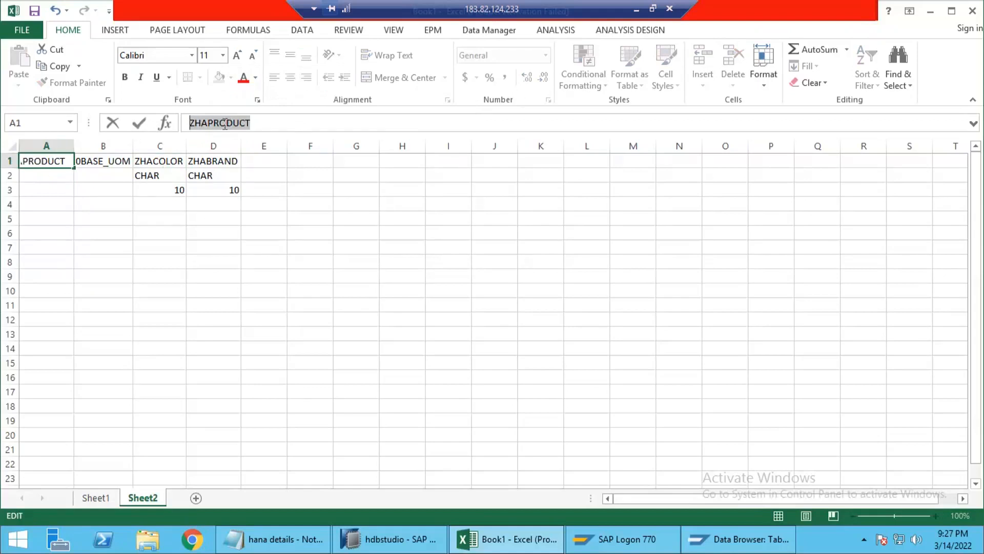
{"action": "key", "text": "Right"}
{"action": "key", "text": "Right"}
{"action": "key", "text": "Right"}
{"action": "key", "text": "Right"}
{"action": "key", "text": "Right"}
{"action": "key", "text": "Right"}
{"action": "key", "text": "BackSpace"}
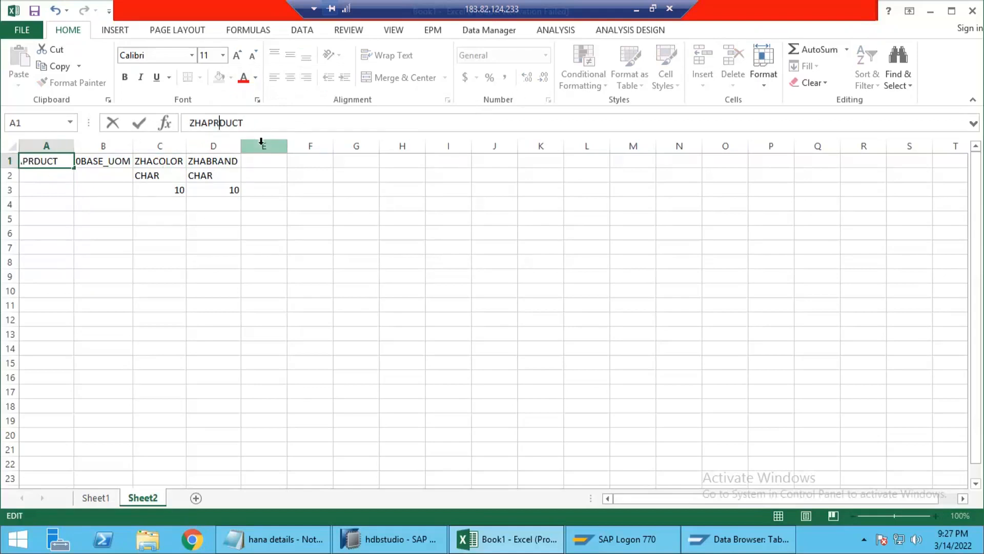
{"action": "key", "text": "Return"}
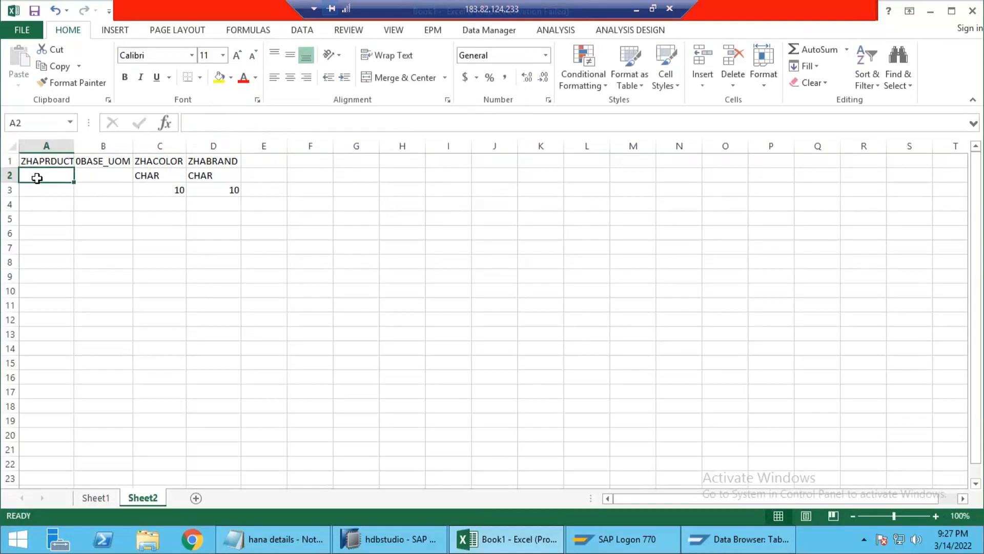
Step: Enter the length 18 in cell A2, then copy the ZHAPRDUCT header from cell A1
{"action": "type", "text": "18"}
{"action": "key", "text": "Return"}
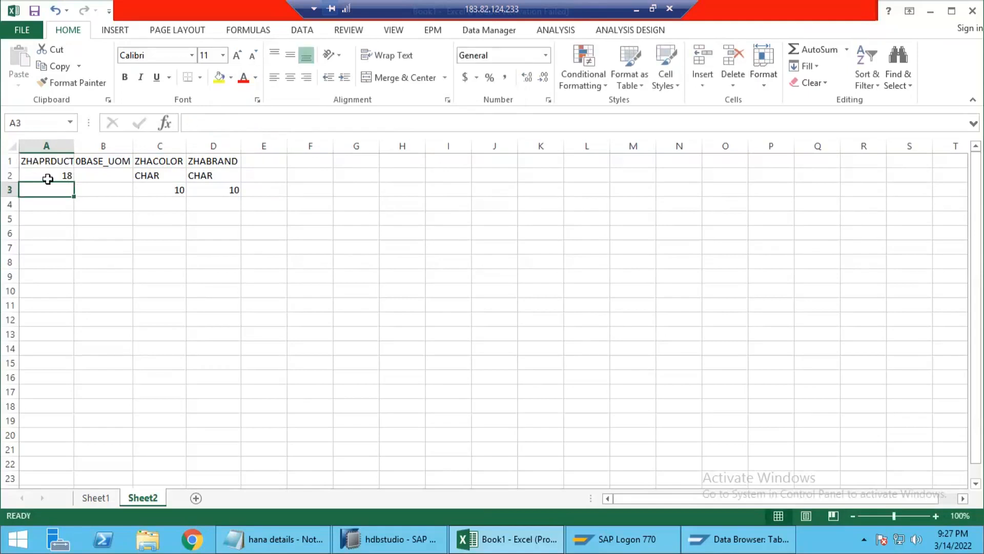
{"action": "key", "text": "Up"}
{"action": "key", "text": "Up"}
{"action": "key", "text": "ctrl+c"}
Step: Switch to SAP HANA Studio and create a CHAR characteristic InfoObject ZHAPRDUCT with the description Product in InfoArea ZHA_CLASS
{"action": "key", "text": "alt+Tab"}
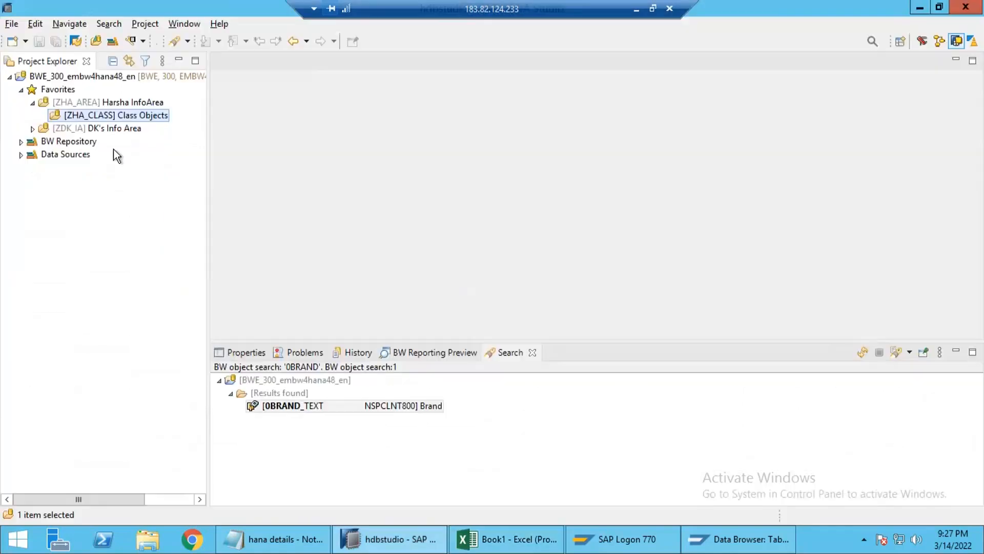
{"action": "right_click", "coordinate": [96, 116]}
{"action": "mouse_move", "coordinate": [132, 128]}
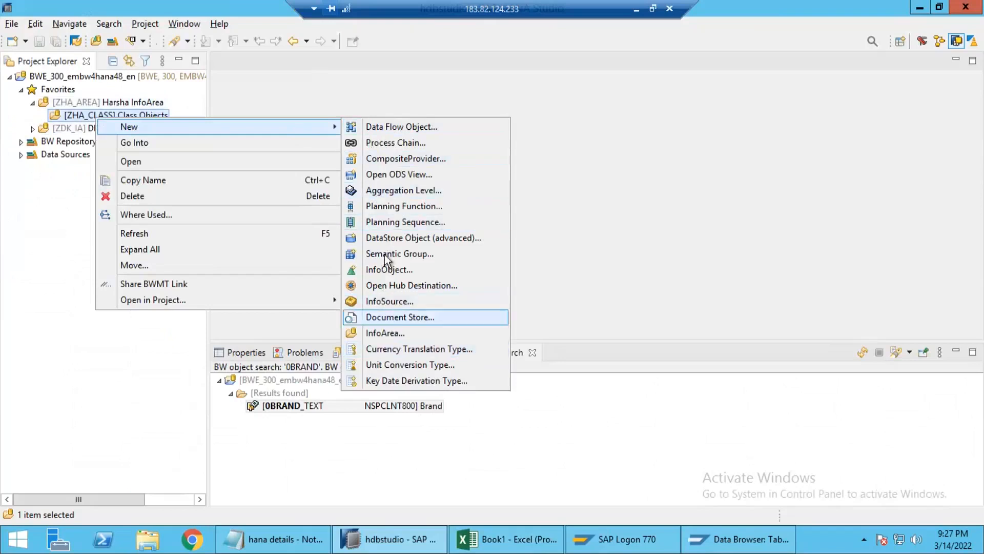
{"action": "left_click", "coordinate": [388, 270]}
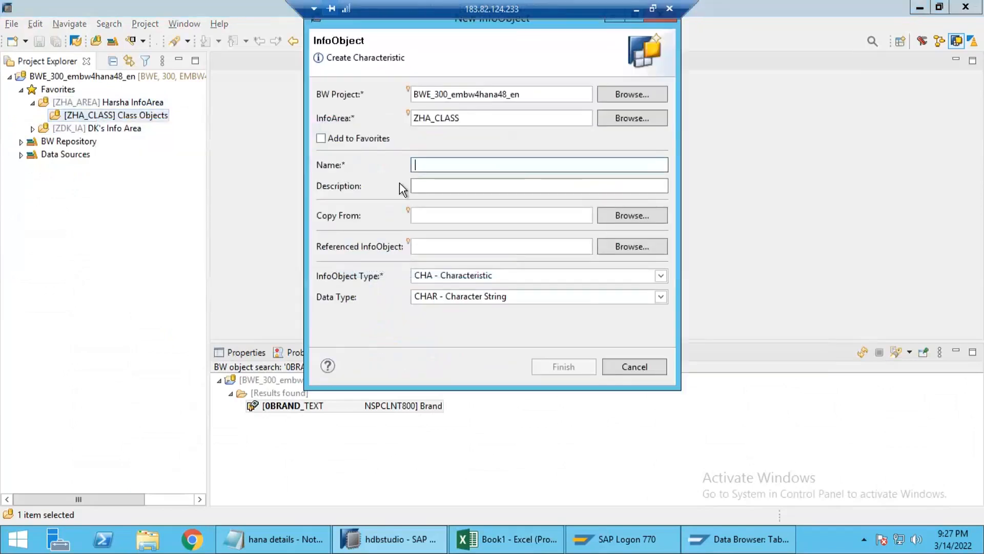
{"action": "type", "text": "ZHAPRDUCT"}
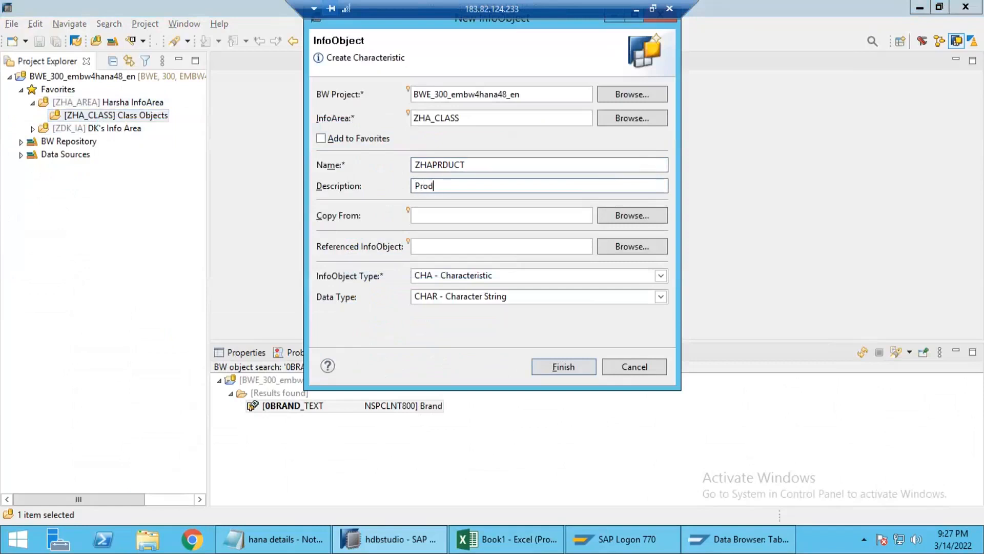
{"action": "key", "text": "Tab"}
{"action": "left_click", "coordinate": [559, 367]}
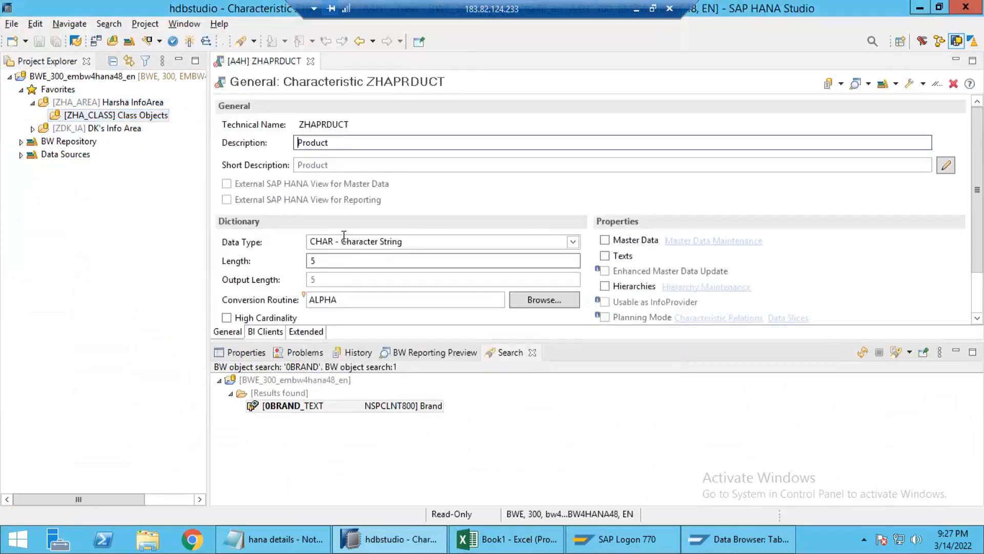
Step: Set the length of characteristic ZHAPRDUCT to 18 and activate the InfoObject
{"action": "left_click_drag", "start_coordinate": [326, 261], "coordinate": [288, 261]}
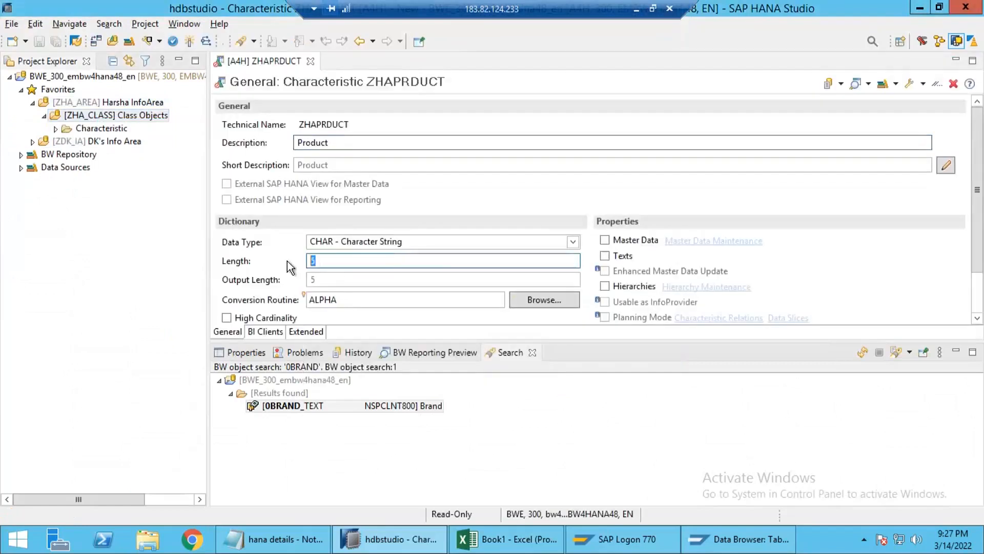
{"action": "type", "text": "18"}
{"action": "left_click", "coordinate": [186, 41]}
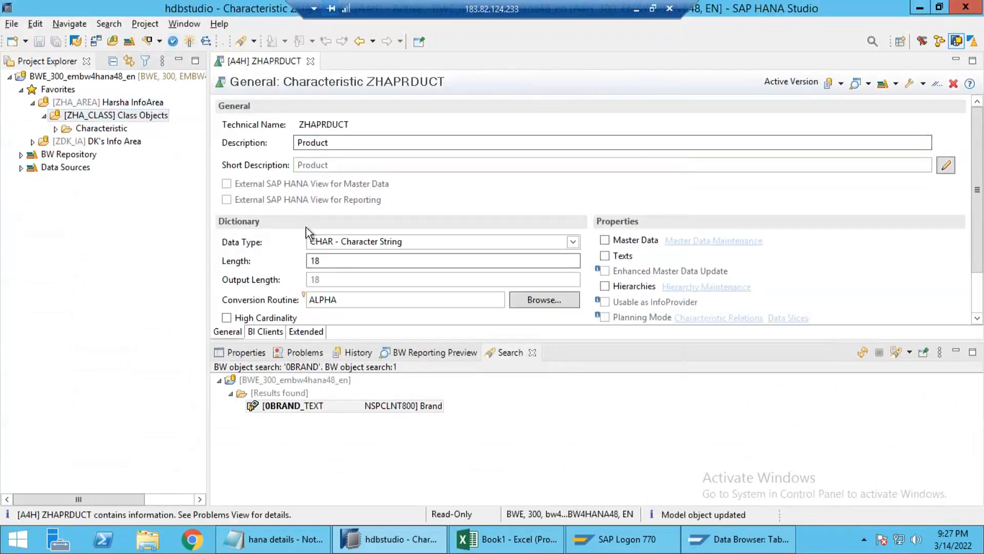
Step: Copy the ZHACOLOR header from cell C1 in Excel, then return to SAP HANA Studio and expand the Characteristic folder under ZHA_CLASS
{"action": "key", "text": "alt+Tab"}
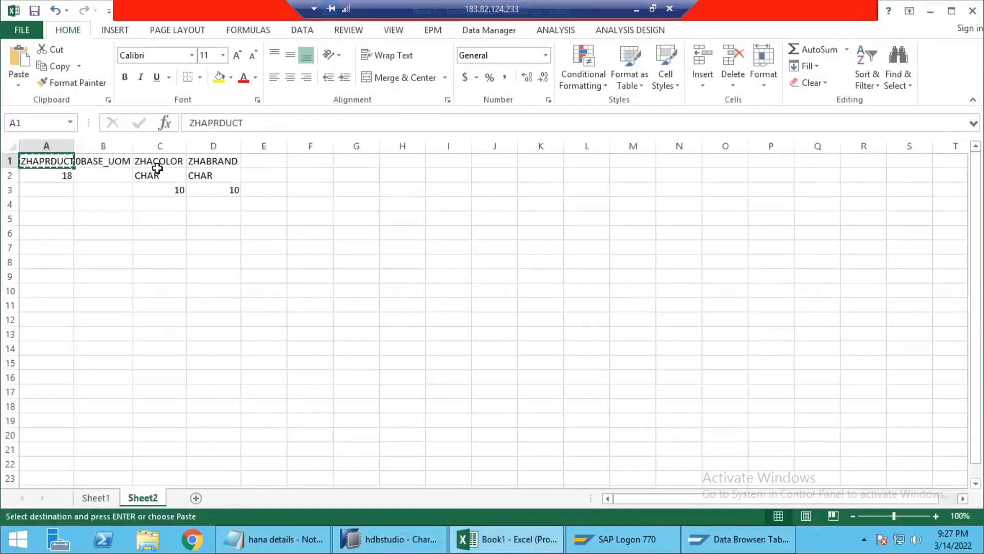
{"action": "left_click", "coordinate": [156, 162]}
{"action": "key", "text": "alt+Tab"}
{"action": "right_click", "coordinate": [117, 116]}
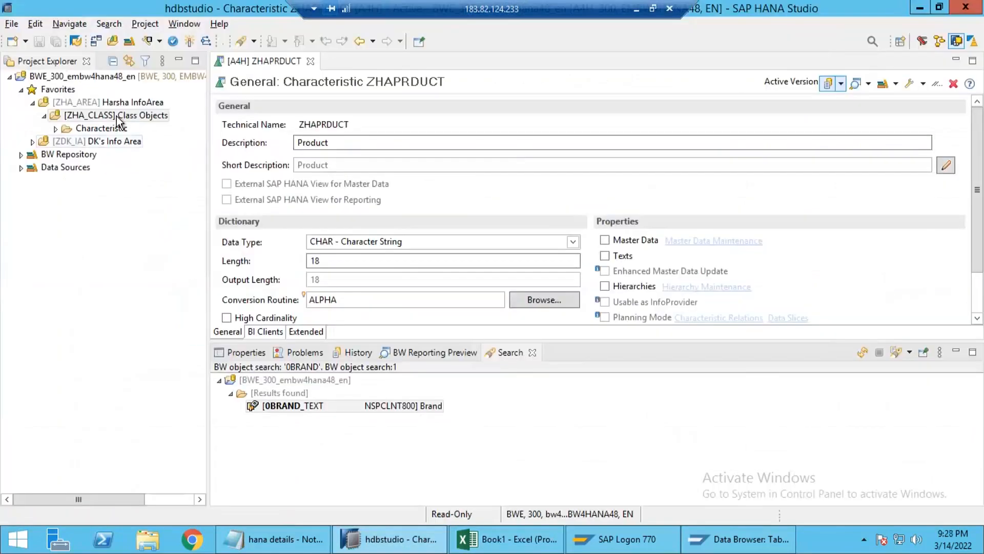
{"action": "left_click", "coordinate": [56, 128]}
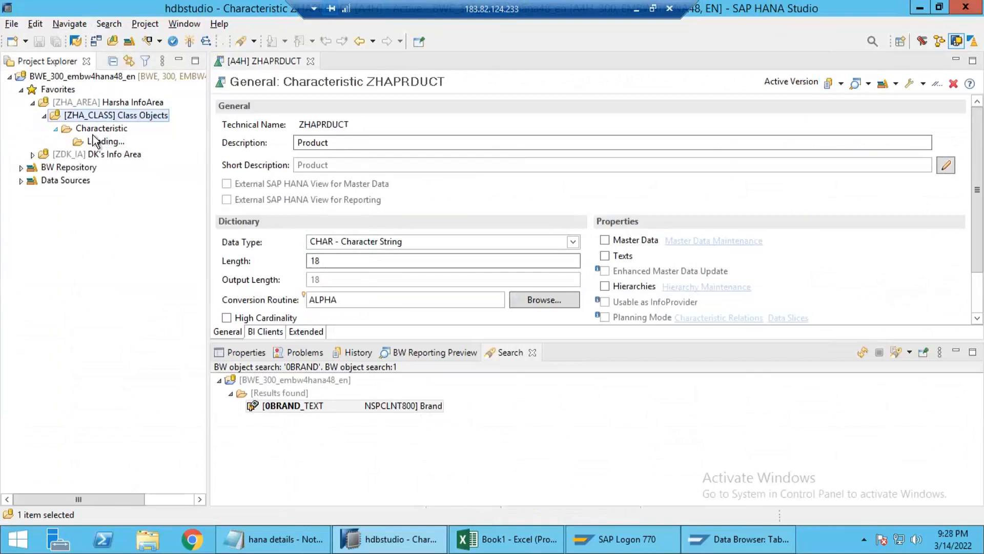
Step: Create a CHAR characteristic InfoObject ZHACOLOR with the description Color from the Characteristic folder of ZHA_CLASS
{"action": "right_click", "coordinate": [108, 131]}
{"action": "mouse_move", "coordinate": [170, 143]}
{"action": "left_click", "coordinate": [377, 146]}
{"action": "type", "text": "ZHACOLOR"}
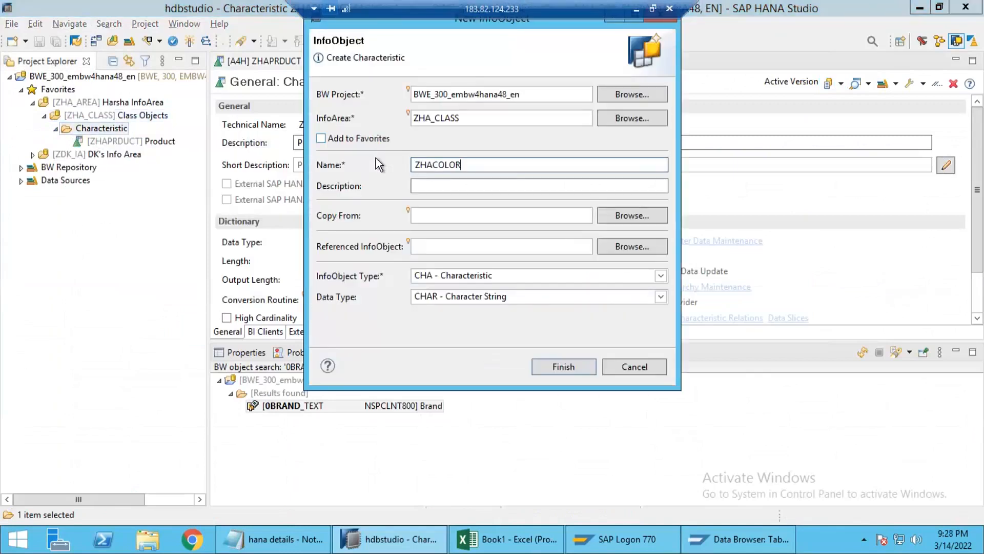
{"action": "key", "text": "Tab"}
{"action": "type", "text": "Clor"}
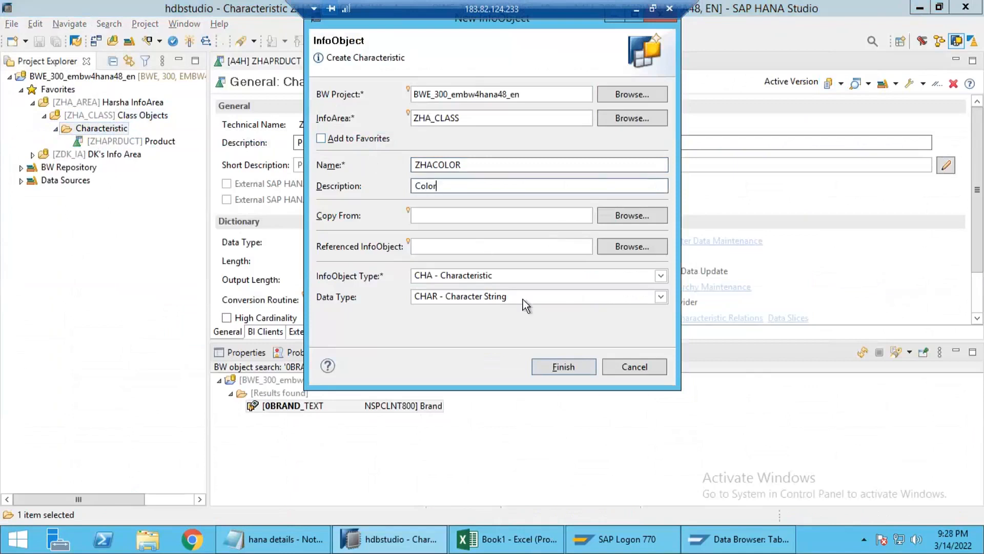
{"action": "left_click", "coordinate": [551, 365]}
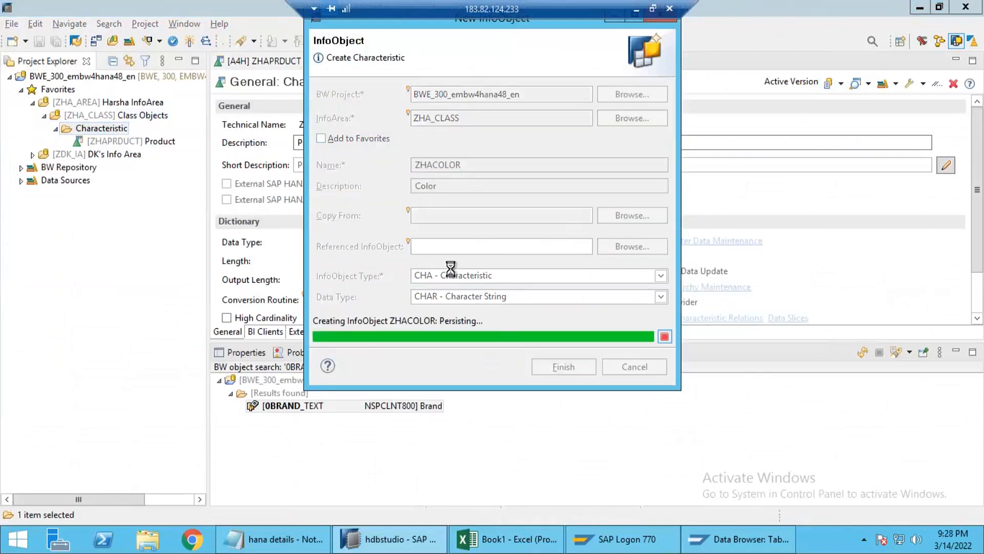
Step: Set the length of characteristic ZHACOLOR to 10 and activate the InfoObject
{"action": "double_click", "coordinate": [338, 260]}
{"action": "type", "text": "10"}
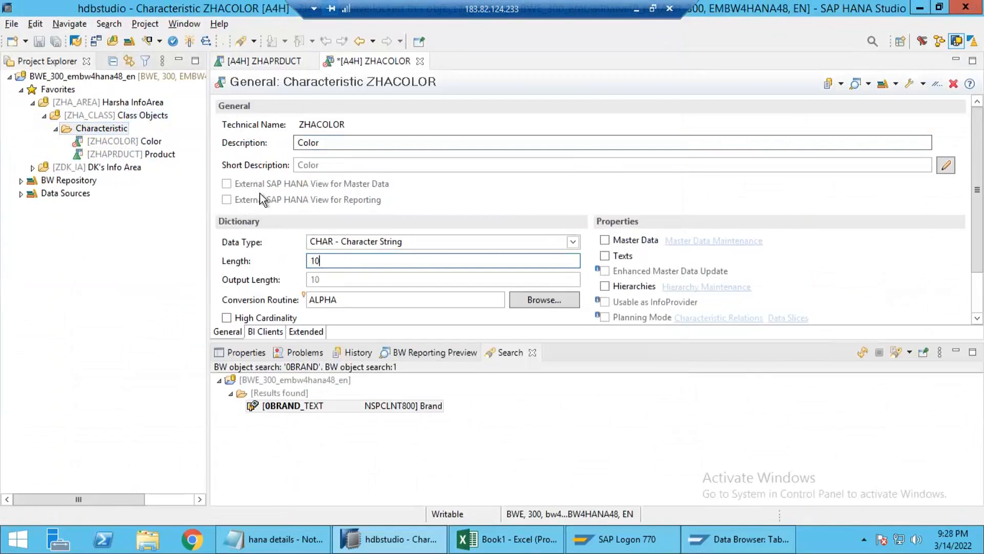
{"action": "left_click", "coordinate": [190, 41]}
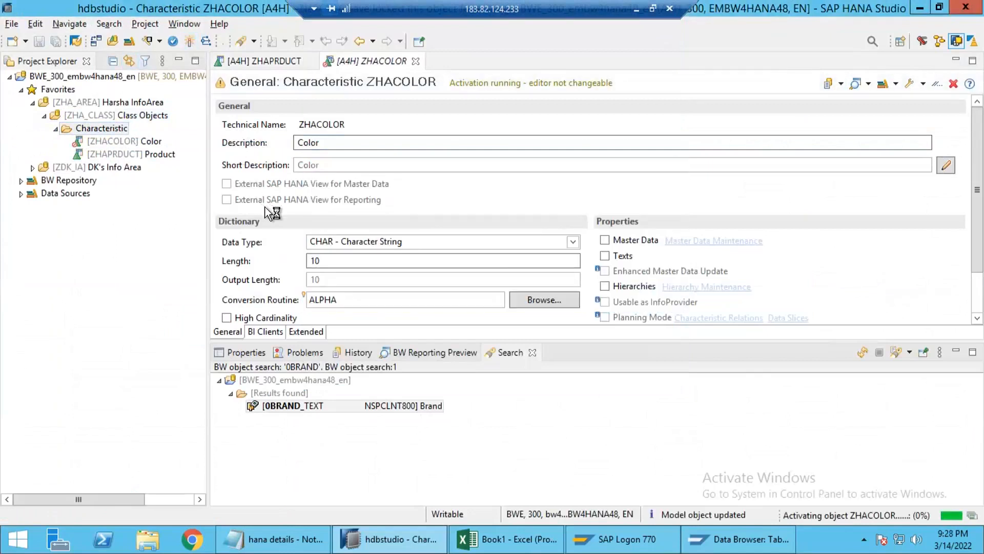
Step: Copy the ZHABRAND header from cell D1 in the Excel workbook and return to SAP HANA Studio
{"action": "key", "text": "alt+Tab"}
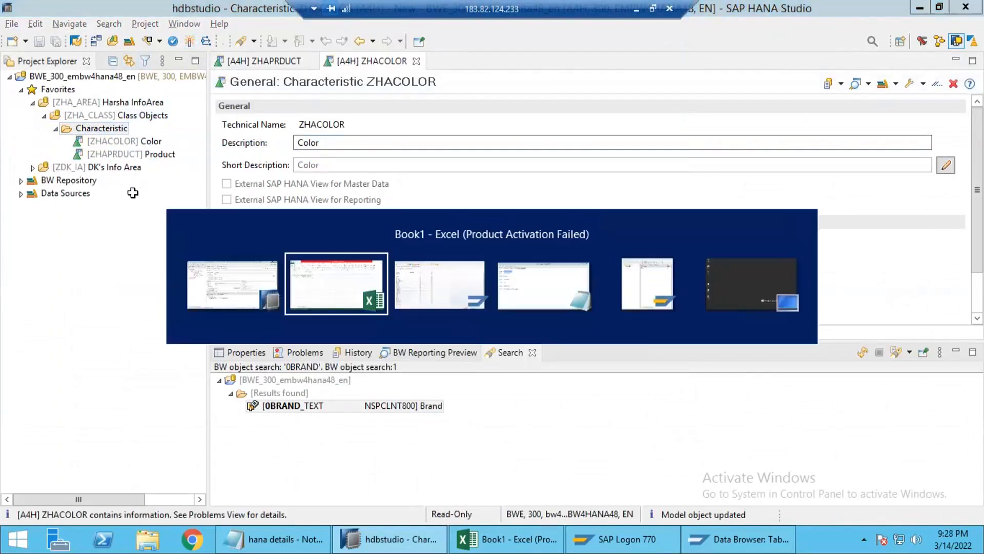
{"action": "left_click", "coordinate": [215, 160]}
{"action": "key", "text": "ctrl+c"}
{"action": "key", "text": "alt+Tab"}
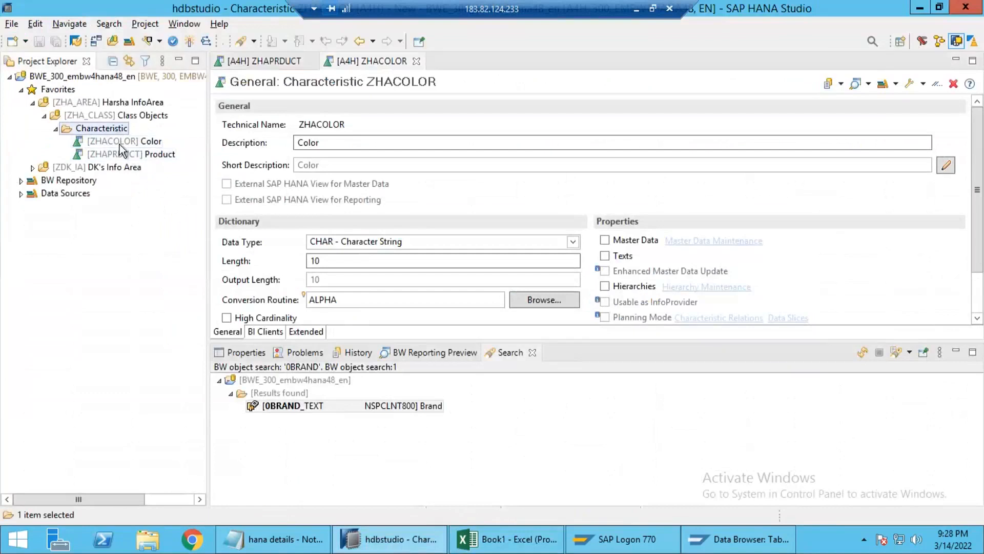
Step: Create a CHAR characteristic InfoObject ZHABRAND with the description Brand from the Characteristic folder of ZHA_CLASS
{"action": "right_click", "coordinate": [116, 129]}
{"action": "mouse_move", "coordinate": [333, 138]}
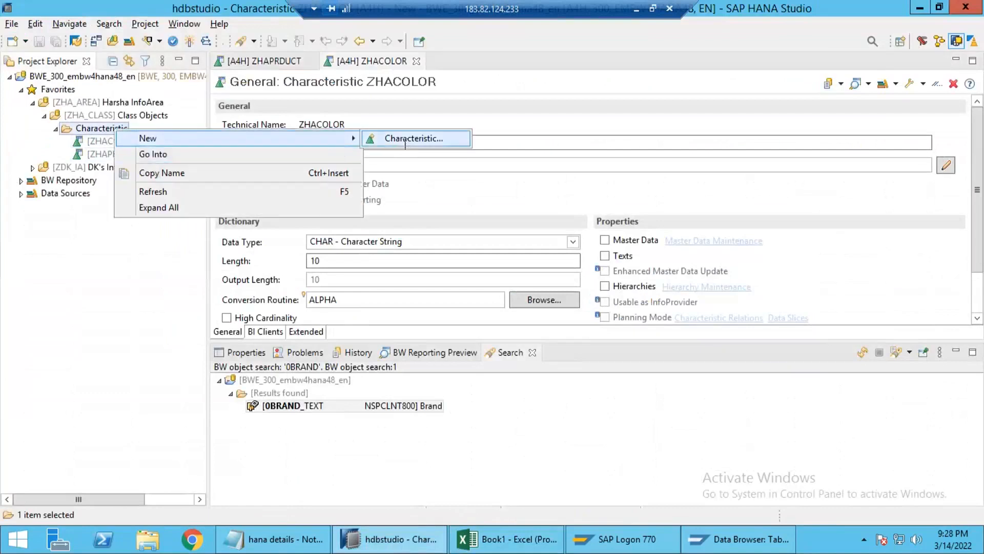
{"action": "left_click", "coordinate": [405, 139]}
{"action": "key", "text": "ctrl+v"}
{"action": "key", "text": "Tab"}
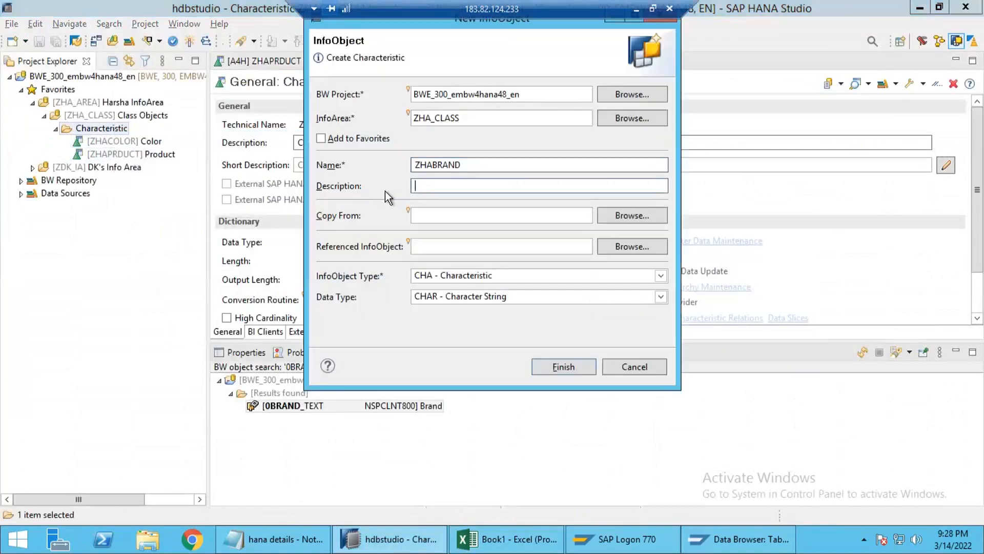
{"action": "type", "text": "Brand"}
{"action": "key", "text": "Tab"}
{"action": "left_click", "coordinate": [552, 373]}
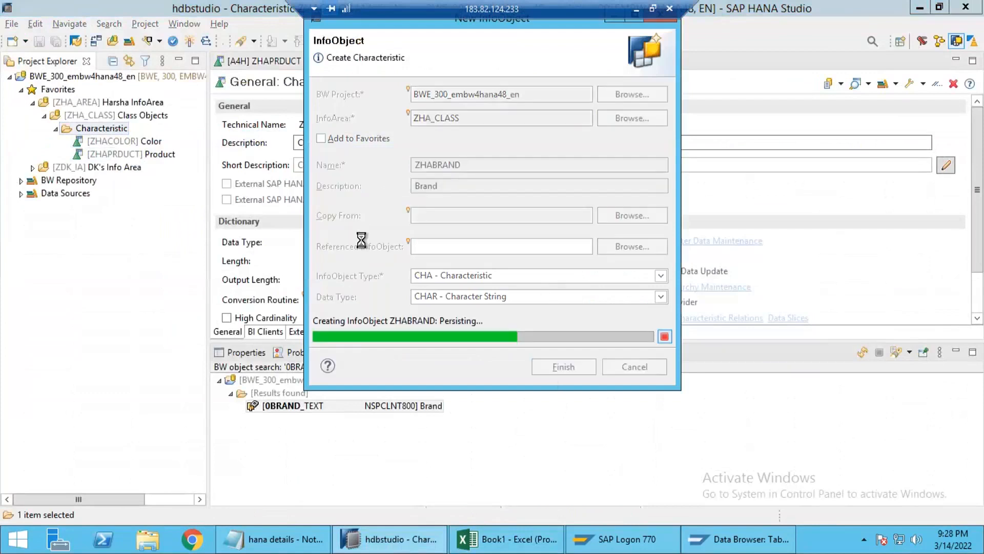
Step: Set the length of characteristic ZHABRAND to 10 and activate the InfoObject
{"action": "left_click_drag", "start_coordinate": [339, 261], "coordinate": [266, 261]}
{"action": "type", "text": "10"}
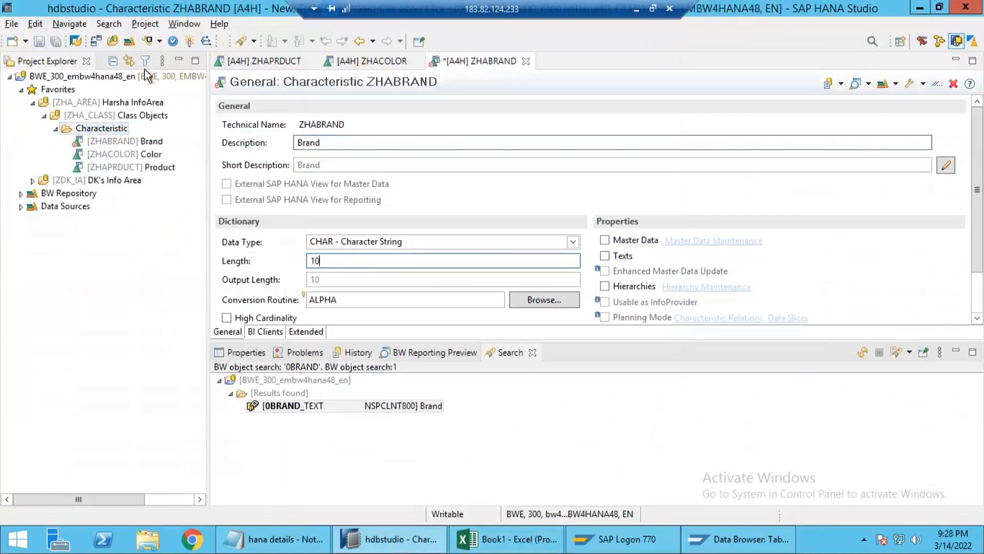
{"action": "left_click", "coordinate": [189, 41]}
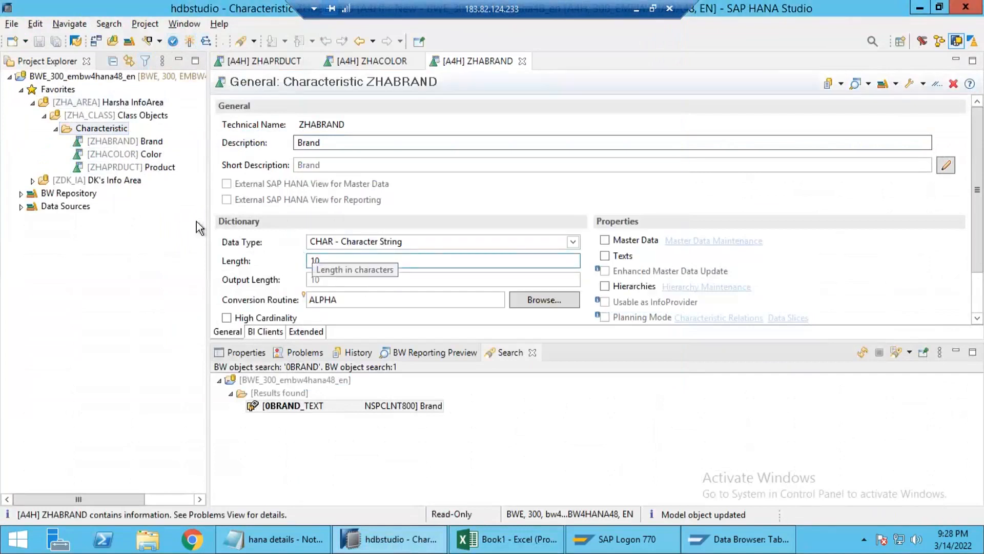
Step: Switch to the Excel workbook and fill the attribute headers in cells B1 to D1 with light blue
{"action": "key", "text": "alt+Tab"}
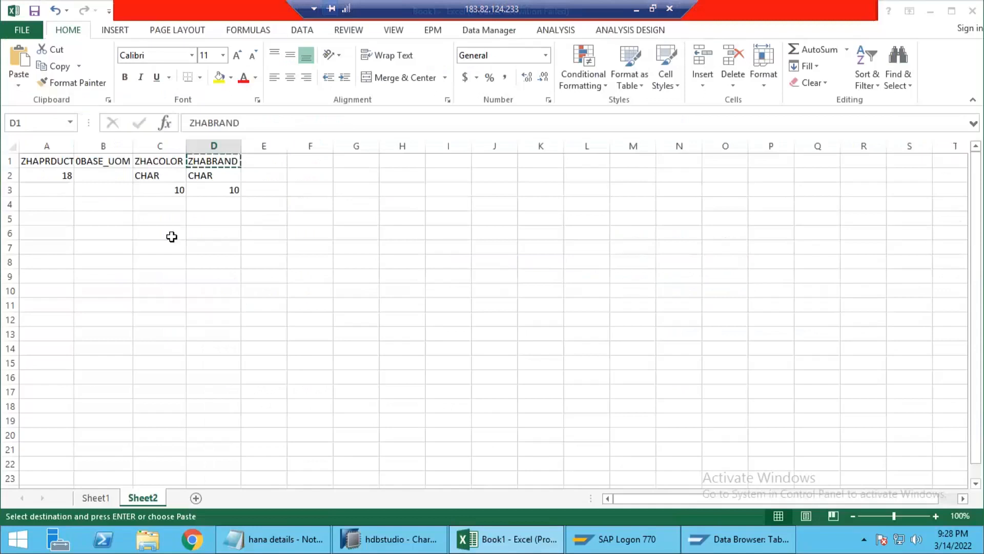
{"action": "left_click", "coordinate": [109, 157]}
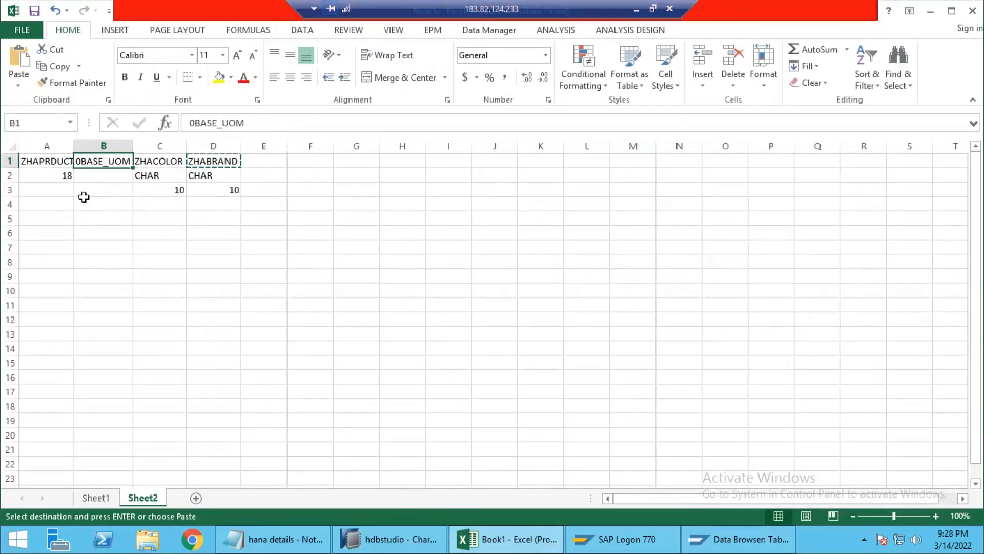
{"action": "left_click_drag", "start_coordinate": [51, 161], "coordinate": [214, 161]}
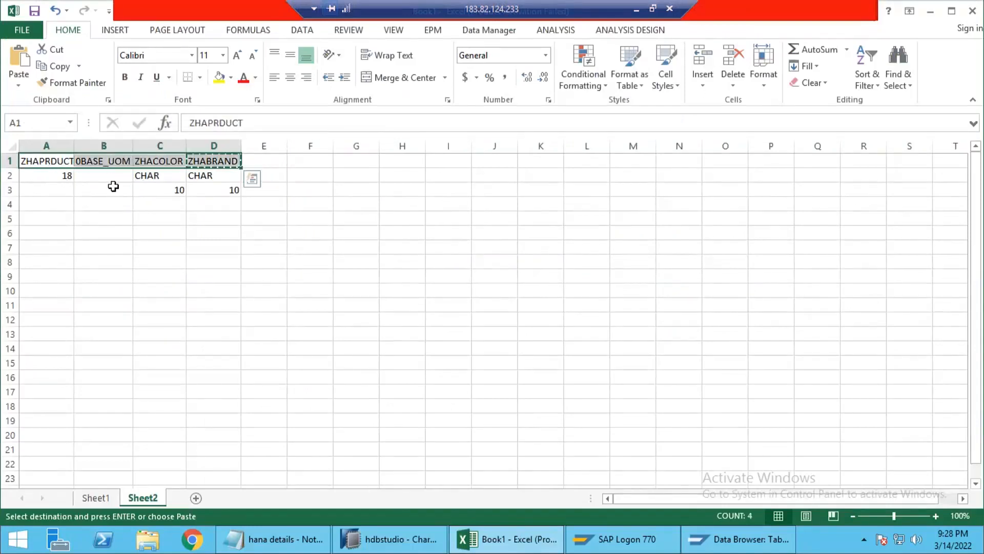
{"action": "left_click_drag", "start_coordinate": [109, 168], "coordinate": [215, 162]}
{"action": "left_click", "coordinate": [83, 186]}
{"action": "left_click", "coordinate": [231, 77]}
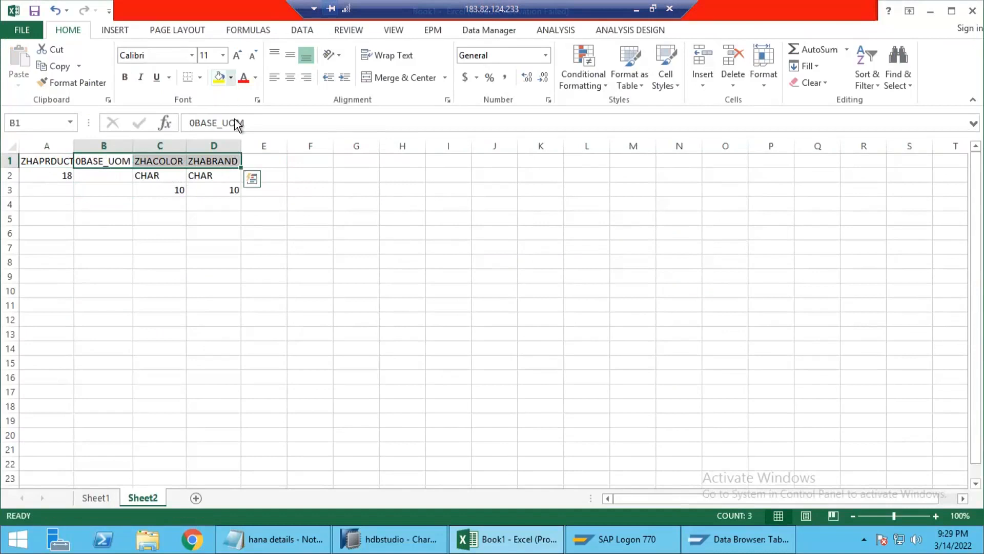
Step: Fill the ZHAPRDUCT header in cell A1 with yellow and autofit the widths of all columns
{"action": "left_click", "coordinate": [33, 164]}
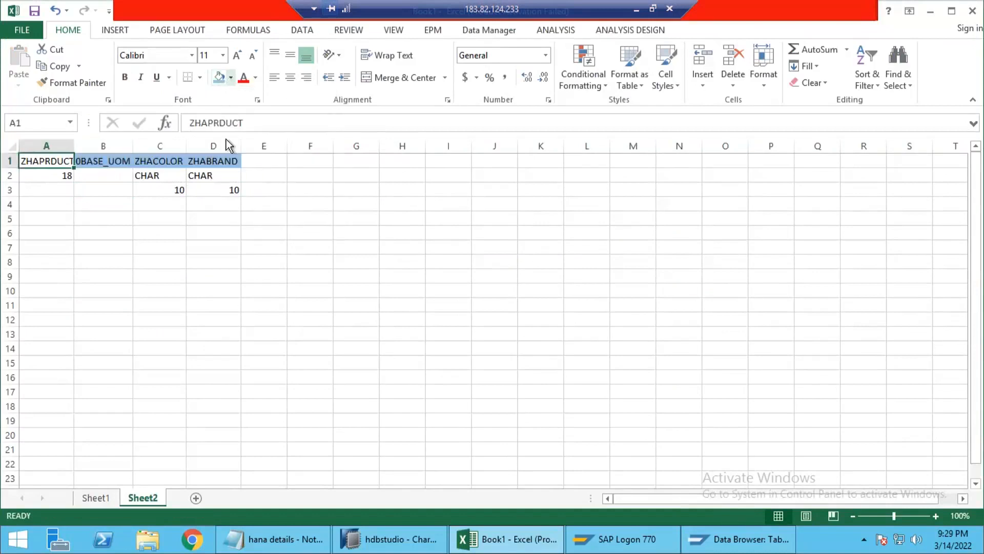
{"action": "left_click", "coordinate": [231, 77]}
{"action": "left_click", "coordinate": [250, 191]}
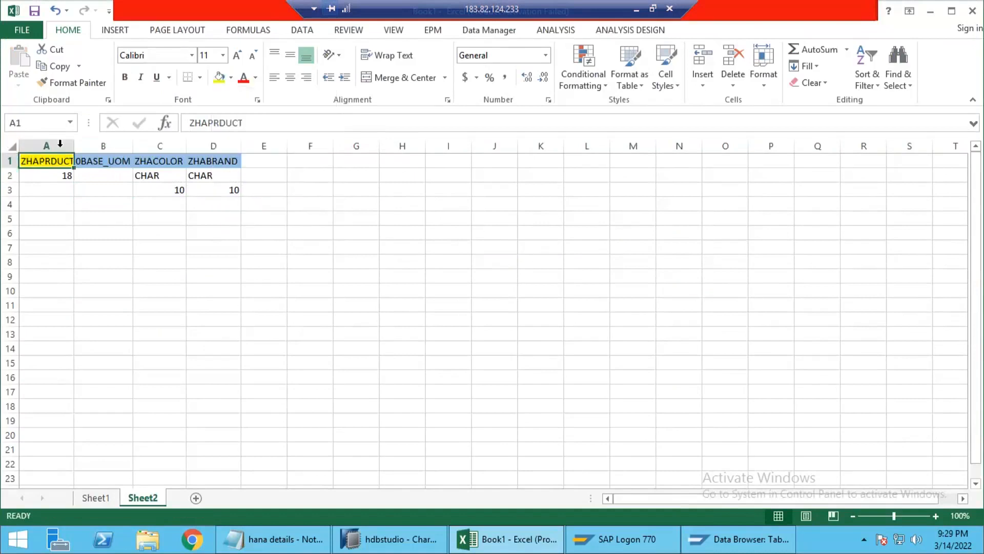
{"action": "left_click", "coordinate": [12, 146]}
{"action": "double_click", "coordinate": [76, 145]}
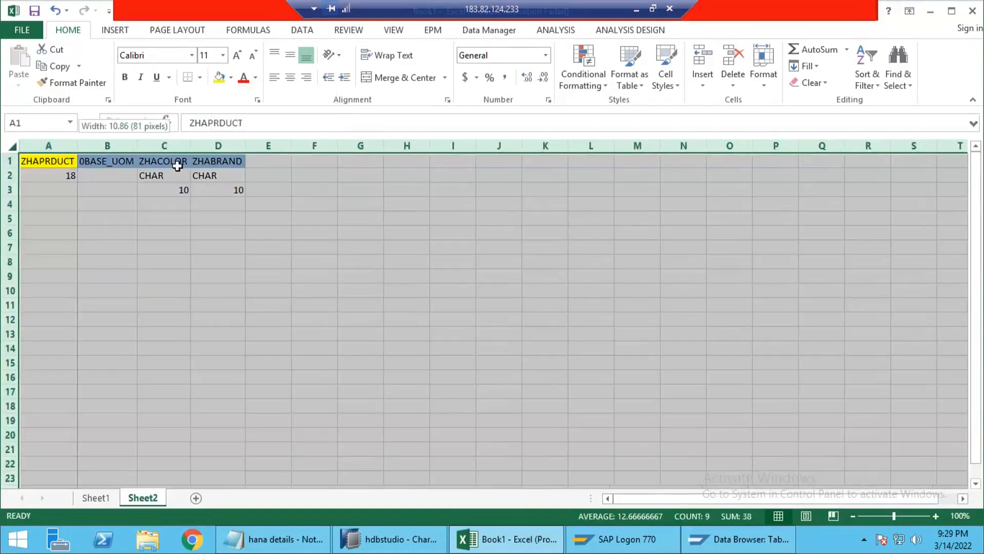
Step: Paste the headers from cells B1 to D1 transposed at cell G4 and copy the resulting vertical list
{"action": "left_click", "coordinate": [143, 161]}
{"action": "left_click_drag", "start_coordinate": [107, 161], "coordinate": [208, 165]}
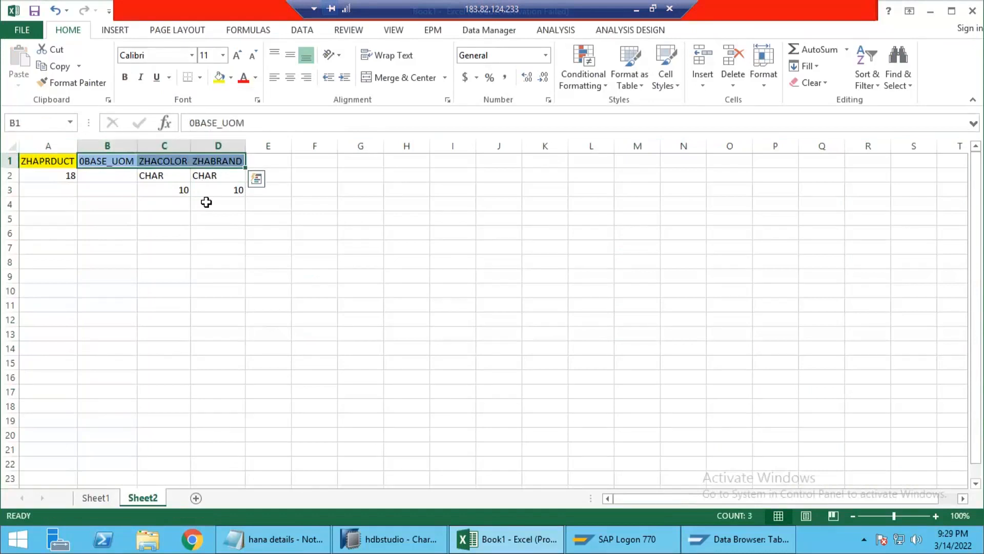
{"action": "key", "text": "ctrl+c"}
{"action": "right_click", "coordinate": [346, 205]}
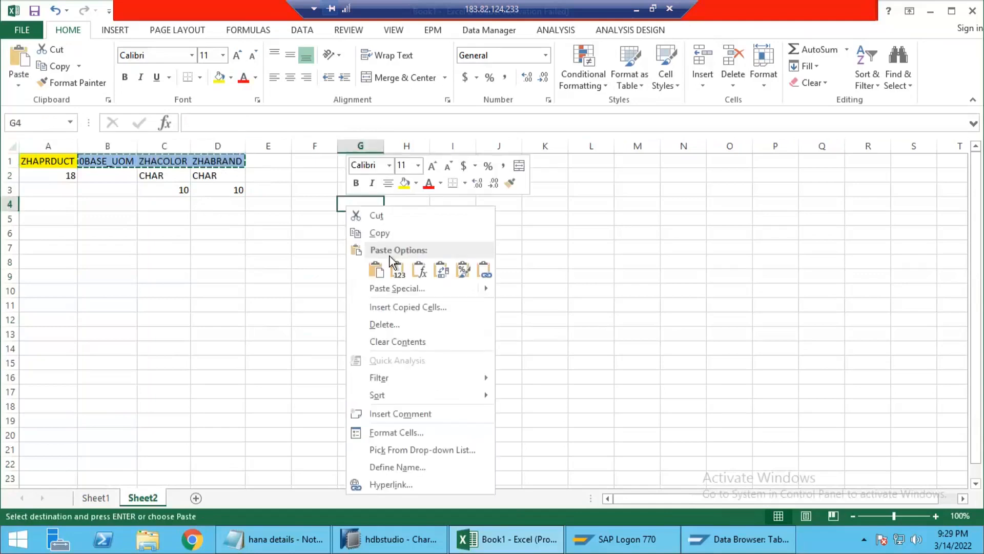
{"action": "left_click", "coordinate": [441, 272]}
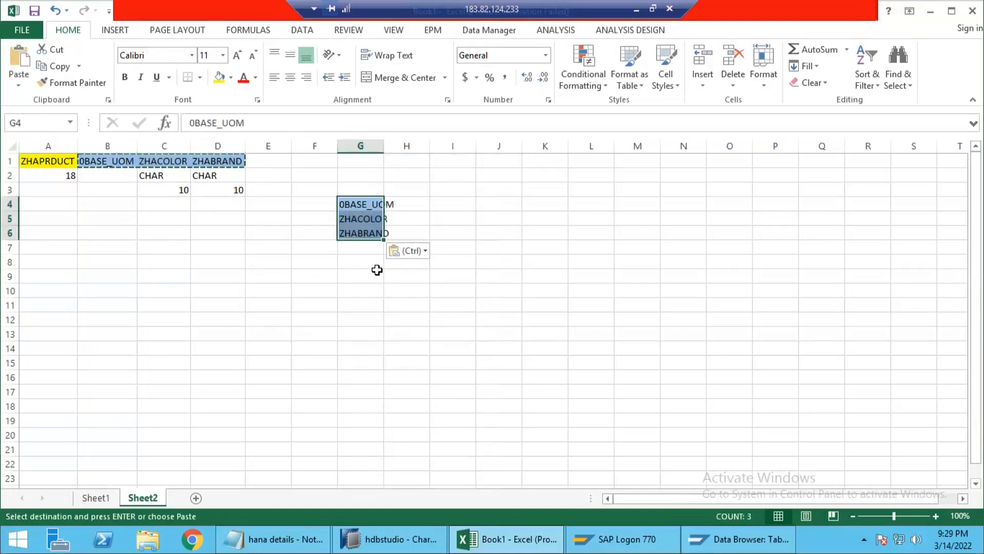
{"action": "key", "text": "ctrl+c"}
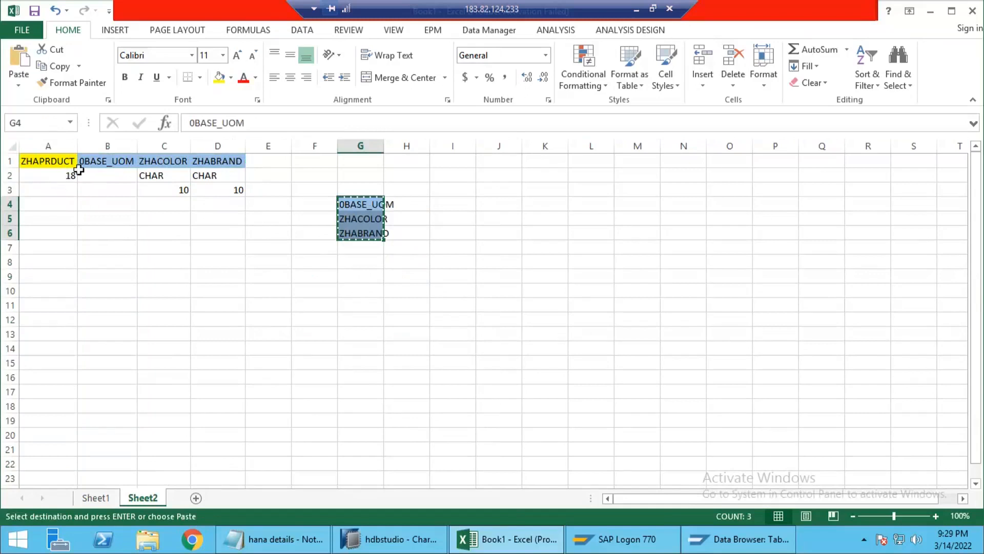
Step: Return to SAP HANA Studio, open characteristic ZHAPRDUCT and close the ZHACOLOR and ZHABRAND editors
{"action": "left_click", "coordinate": [49, 165]}
{"action": "key", "text": "alt+Tab"}
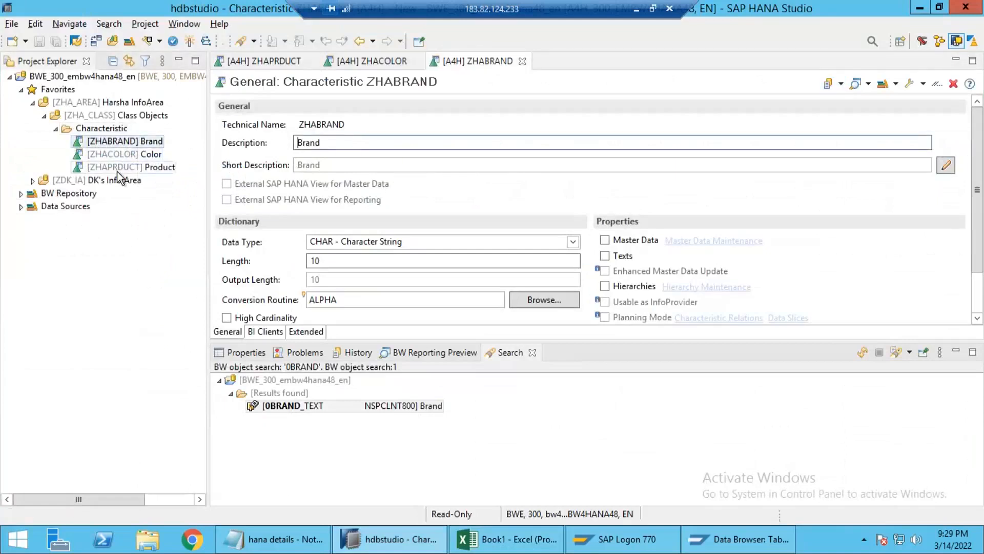
{"action": "double_click", "coordinate": [117, 169]}
{"action": "left_click", "coordinate": [416, 60]}
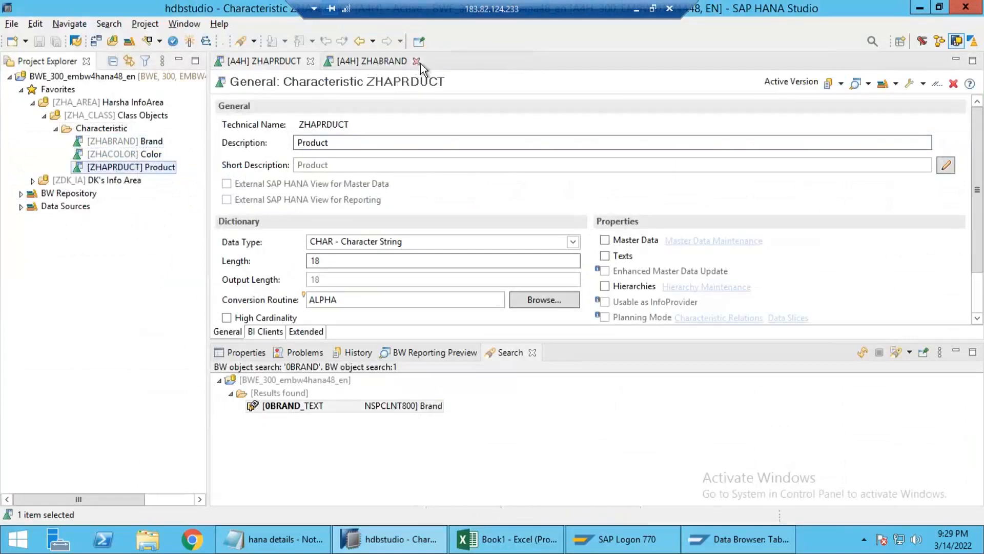
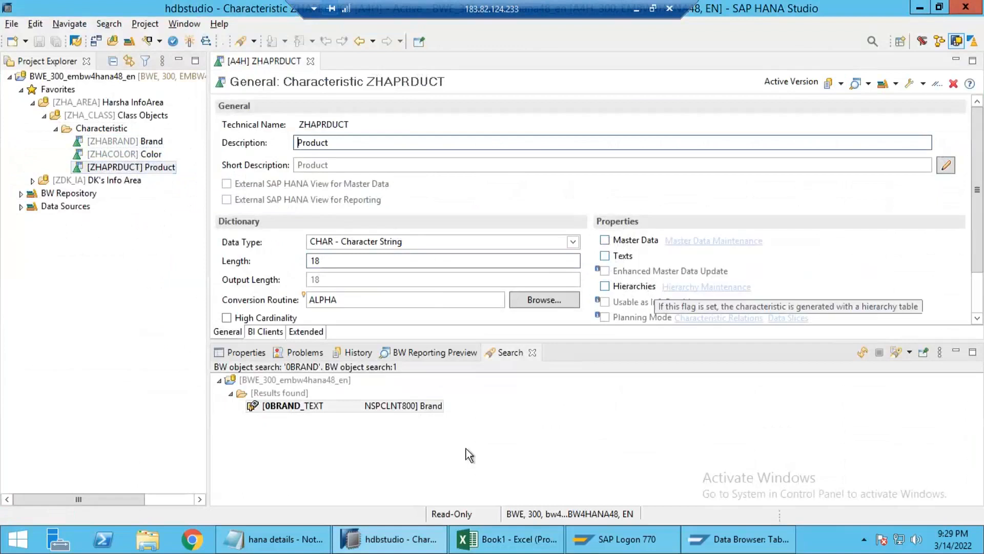
Step: Enable the Master Data property for characteristic ZHAPRDUCT and activate the InfoObject
{"action": "left_click", "coordinate": [505, 539]}
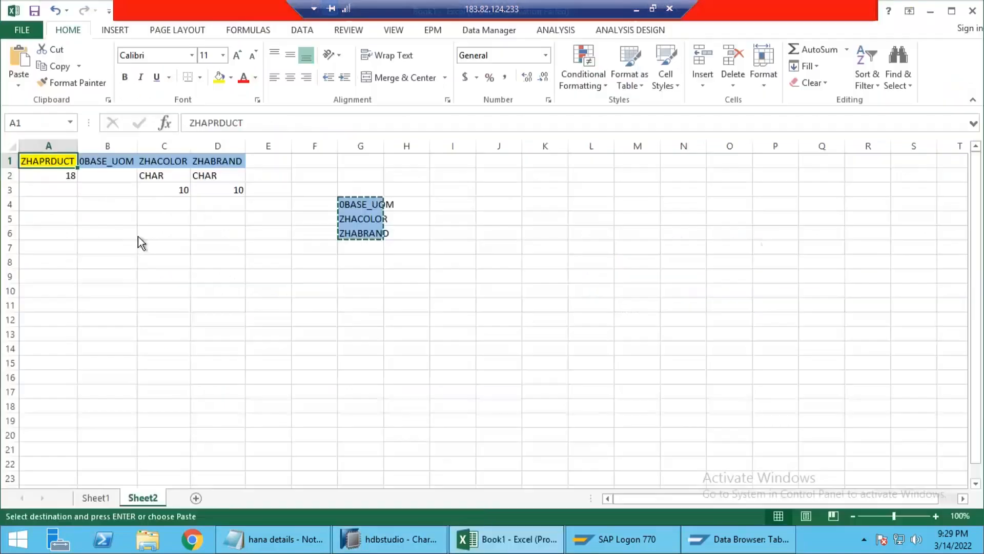
{"action": "key", "text": "alt+Tab"}
{"action": "left_click", "coordinate": [605, 241]}
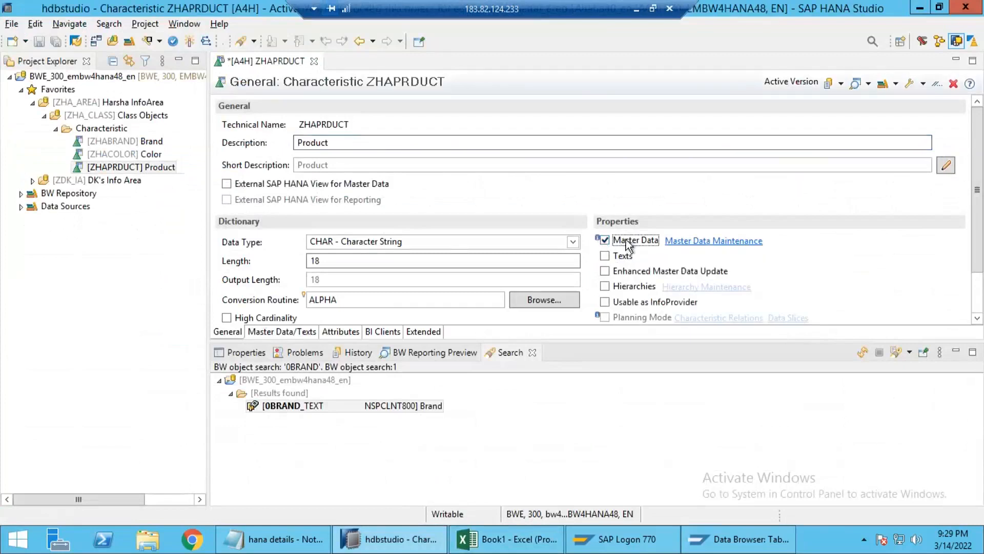
{"action": "left_click", "coordinate": [610, 241]}
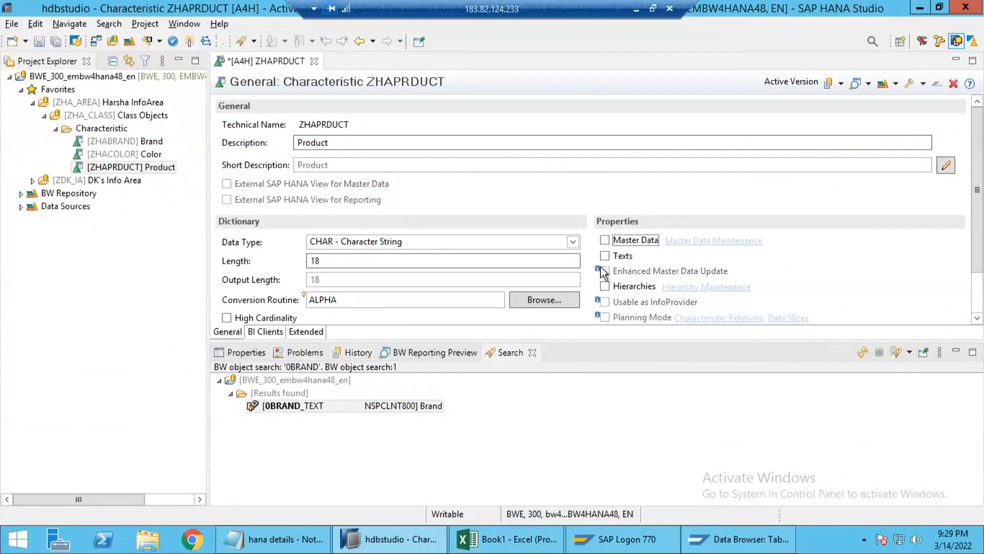
{"action": "left_click", "coordinate": [606, 240]}
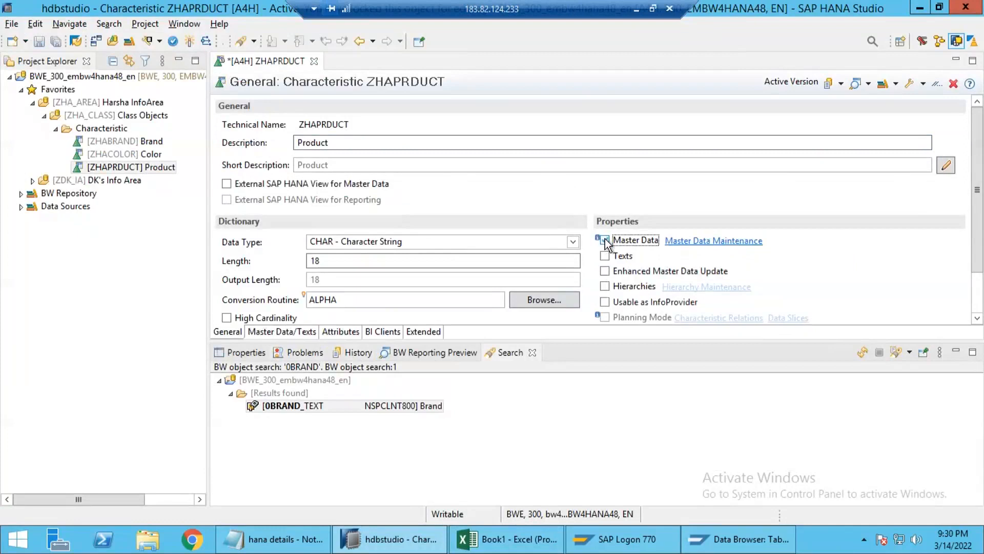
{"action": "left_click", "coordinate": [285, 333]}
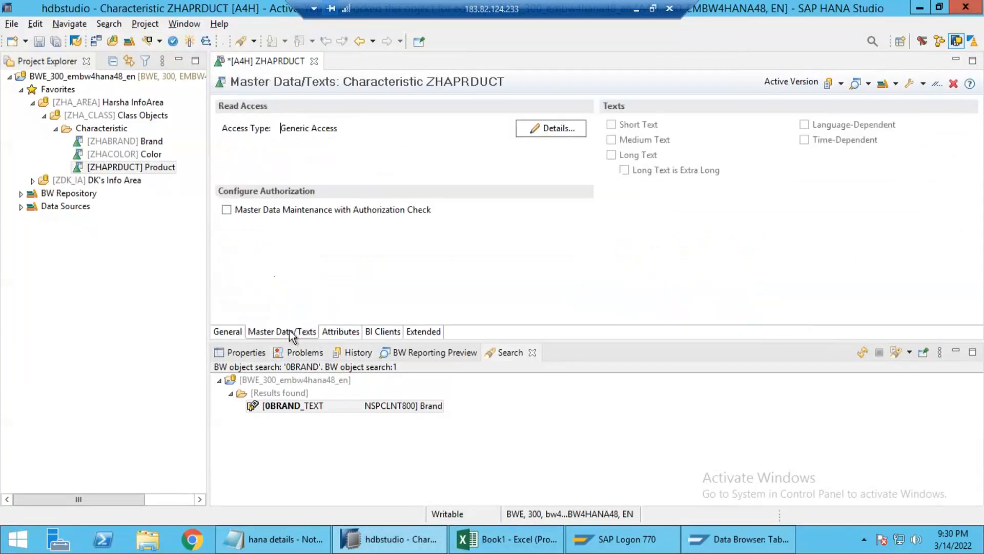
{"action": "left_click", "coordinate": [334, 334]}
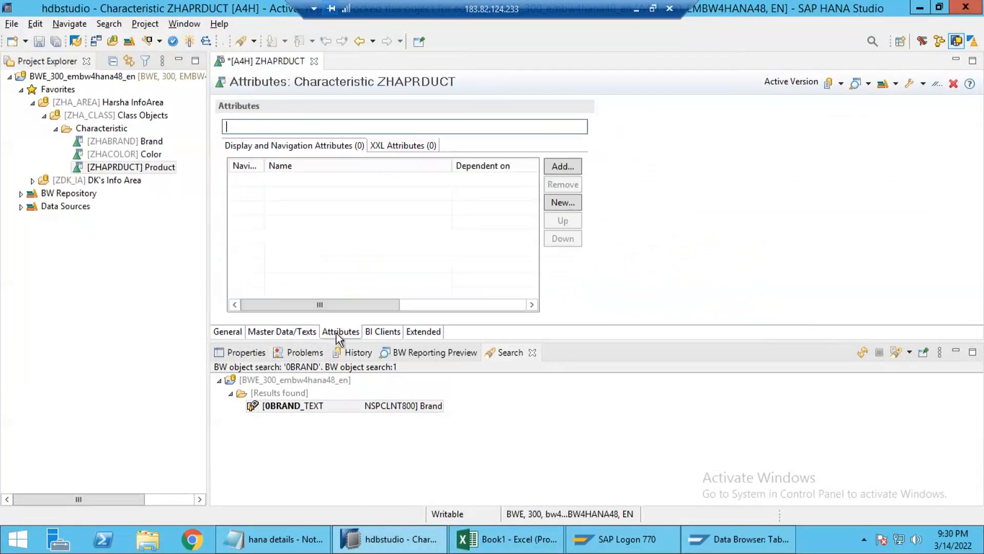
{"action": "left_click", "coordinate": [241, 333]}
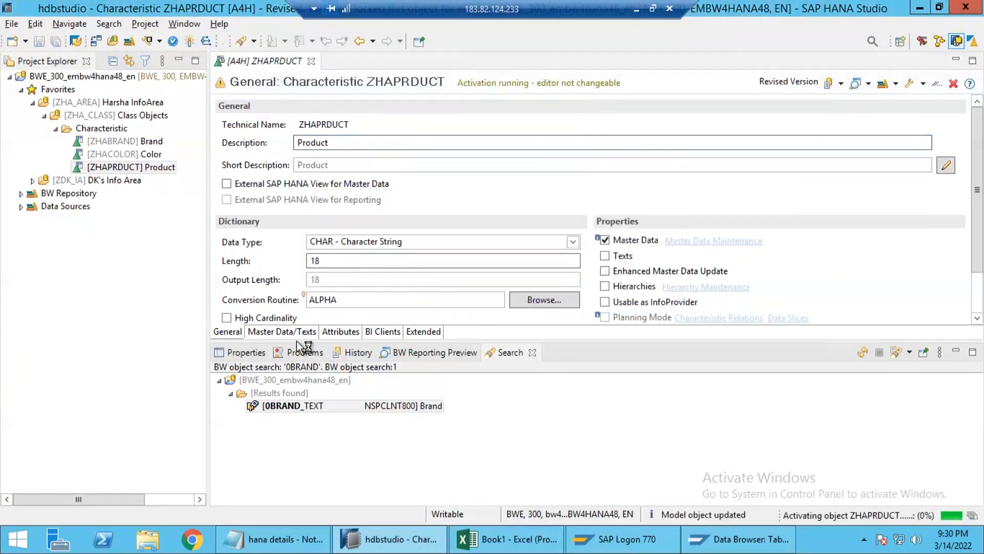
Step: Open the attributes of ZHAPRDUCT, copy the 0BASE_UOM header from cell B1 in Excel and return to SAP HANA Studio
{"action": "left_click", "coordinate": [341, 332]}
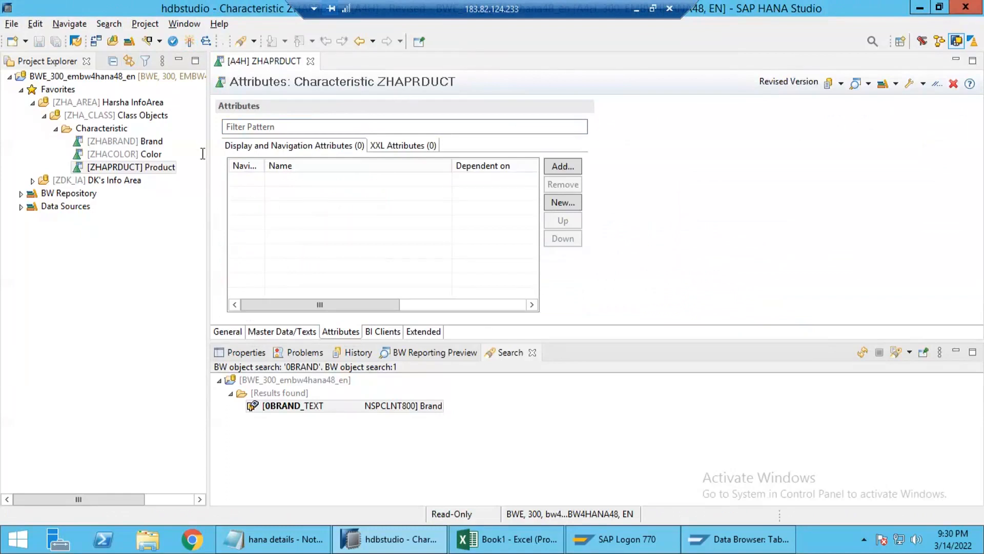
{"action": "key", "text": "alt+Tab"}
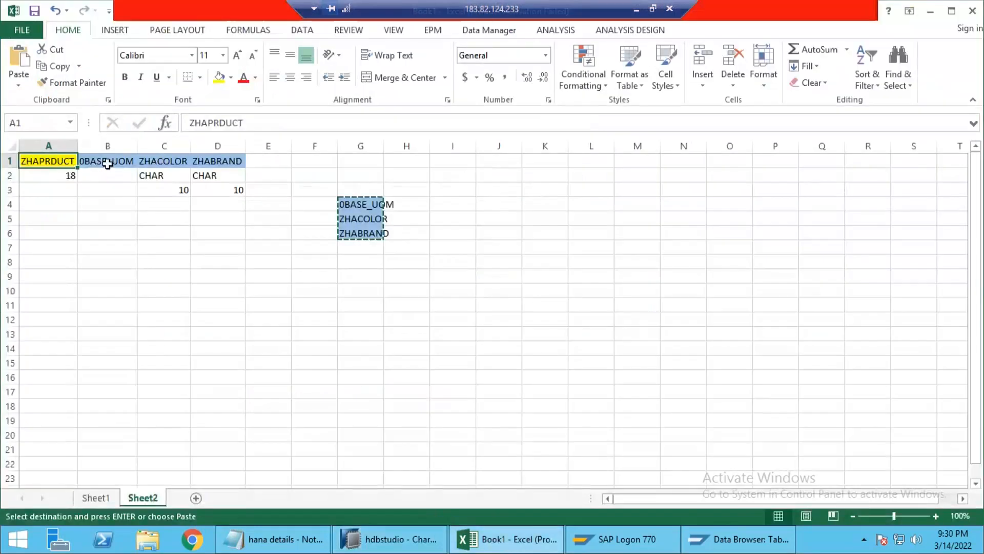
{"action": "left_click", "coordinate": [107, 163]}
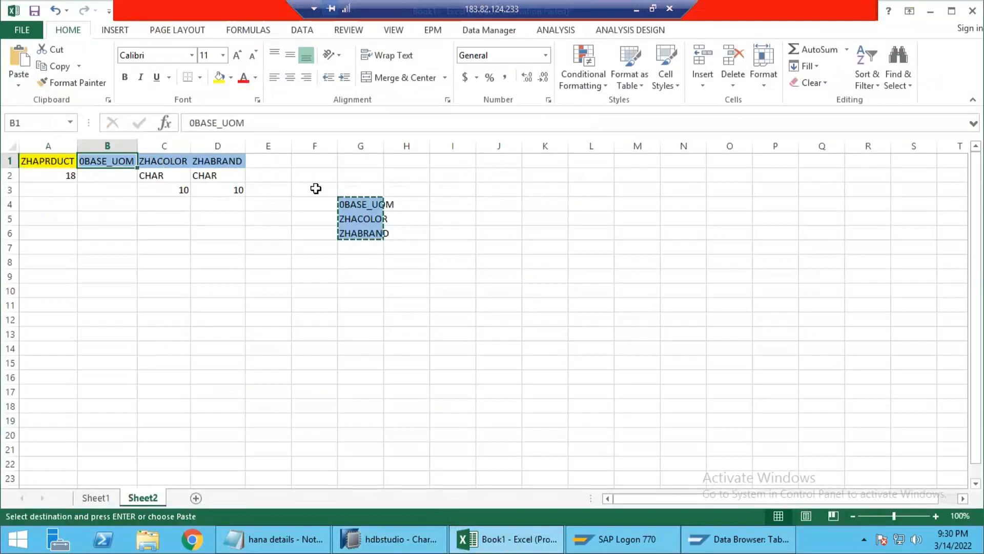
{"action": "key", "text": "alt+Tab"}
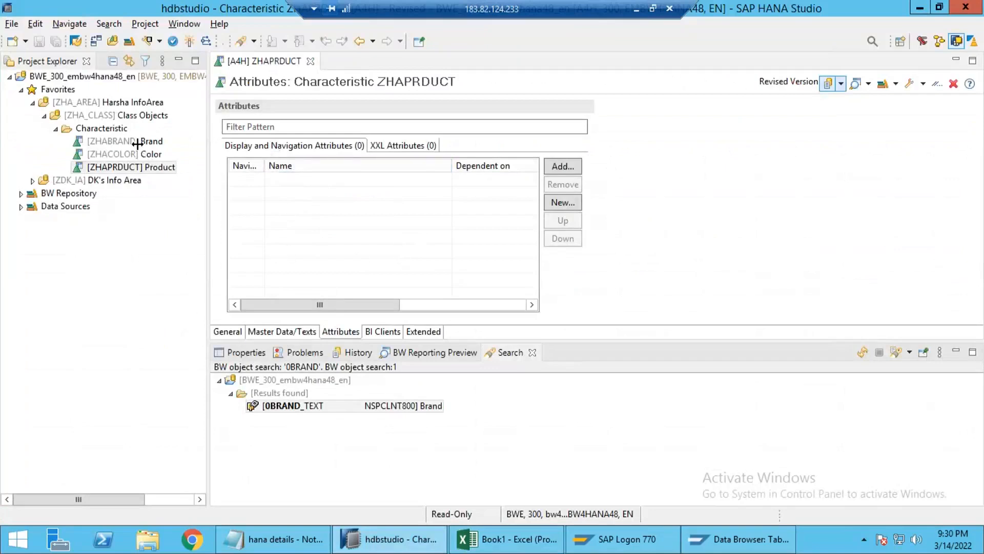
{"action": "key", "text": "alt+Tab"}
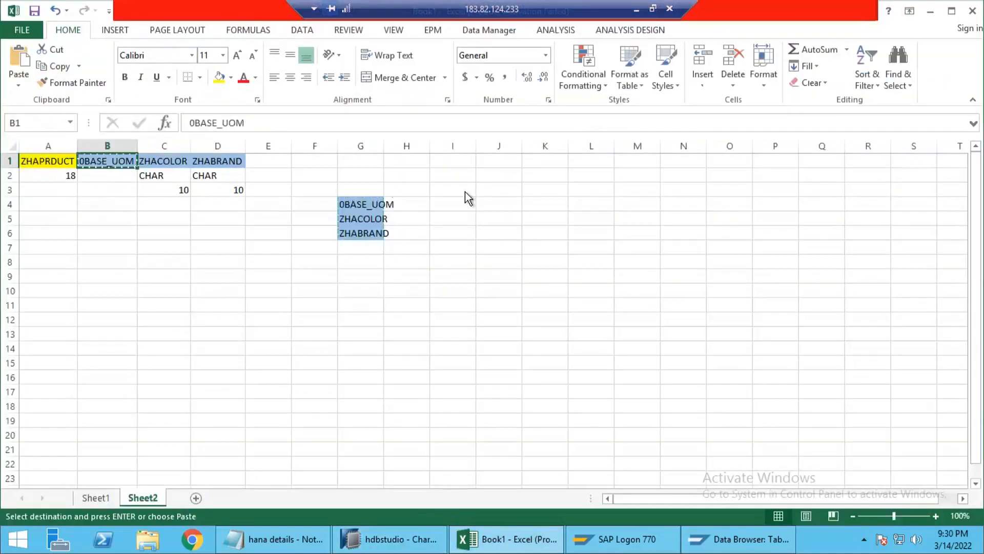
{"action": "key", "text": "alt+Tab"}
Step: Add the InfoObject 0BASE_UOM as a display attribute of characteristic ZHAPRDUCT
{"action": "left_click", "coordinate": [560, 167]}
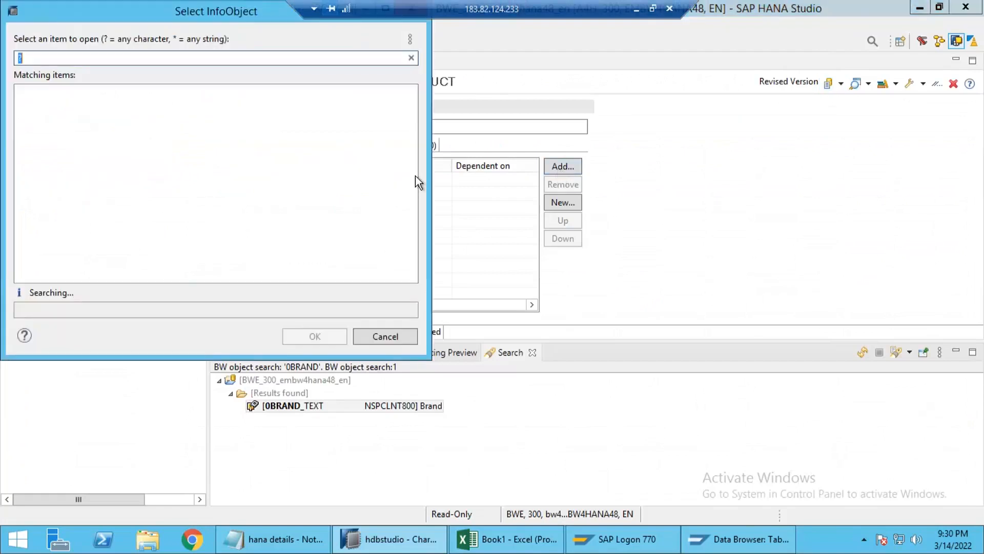
{"action": "type", "text": "0BASE_UOM"}
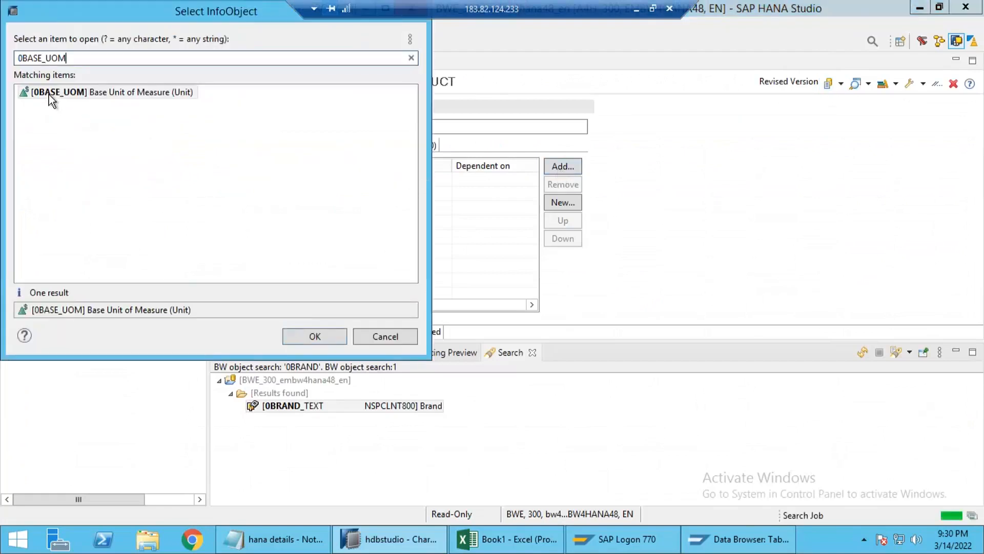
{"action": "double_click", "coordinate": [54, 98]}
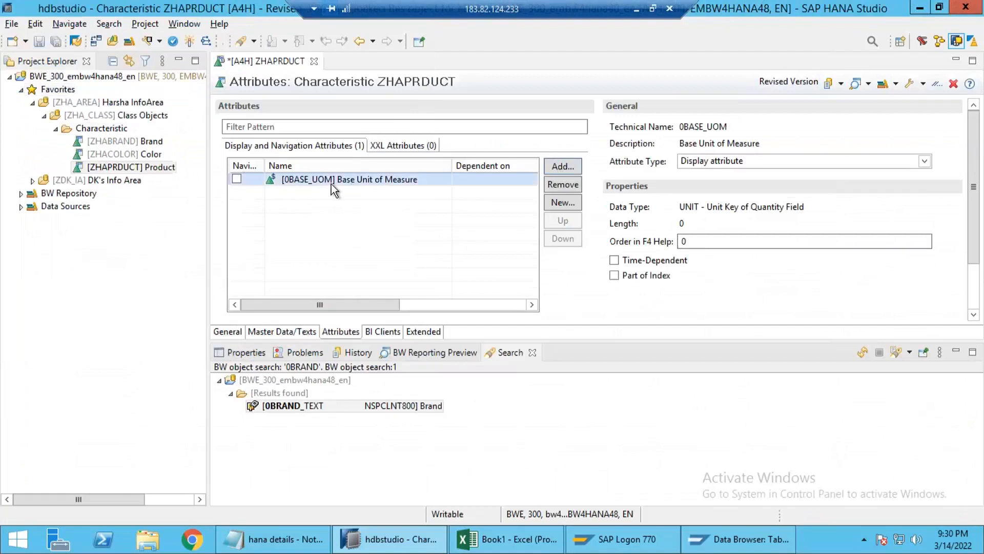
Step: Copy the ZHACOLOR header from cell C1 in Excel and add that InfoObject as an attribute of ZHAPRDUCT in SAP HANA Studio
{"action": "key", "text": "alt+Tab"}
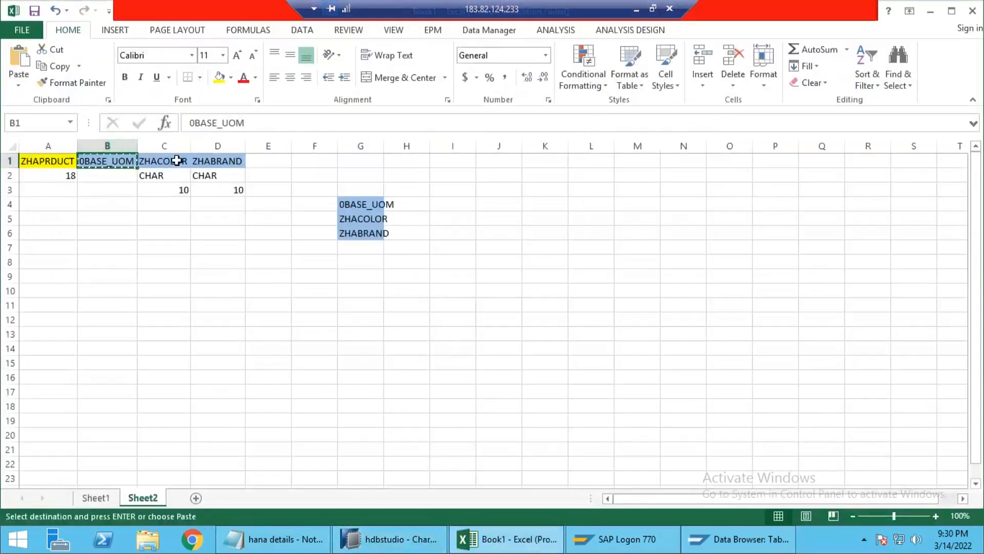
{"action": "left_click", "coordinate": [177, 162]}
{"action": "key", "text": "alt+Tab"}
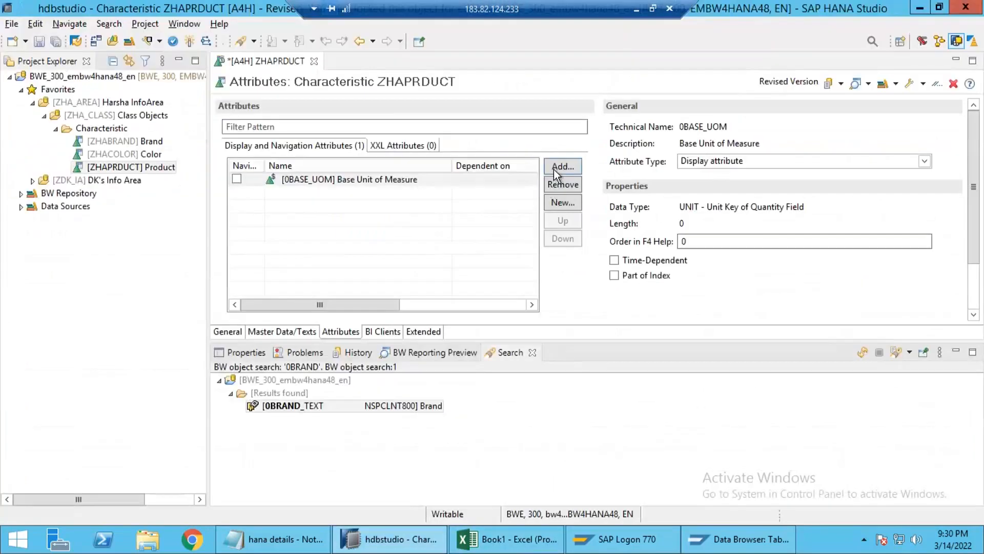
{"action": "left_click", "coordinate": [560, 167]}
{"action": "type", "text": "ZHACOLOR"}
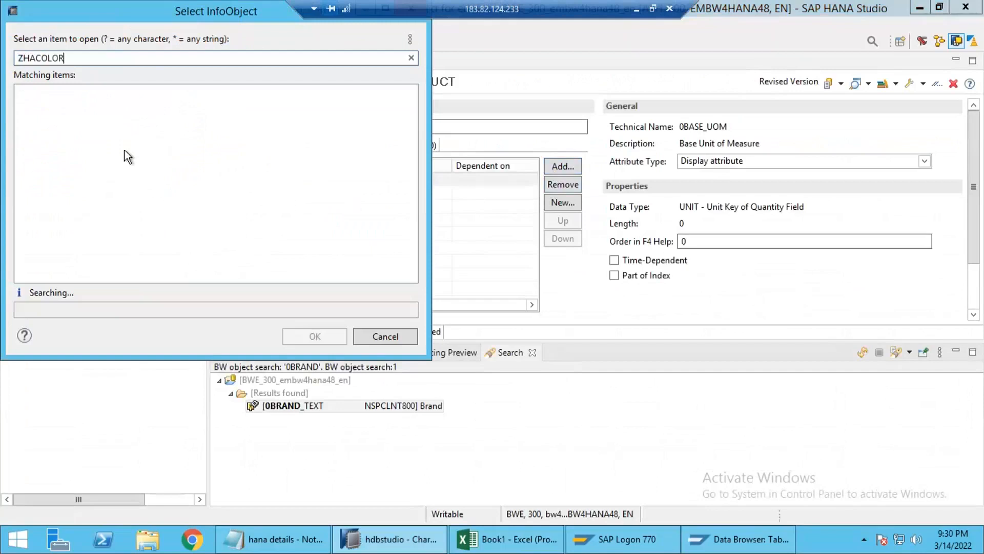
{"action": "double_click", "coordinate": [51, 97]}
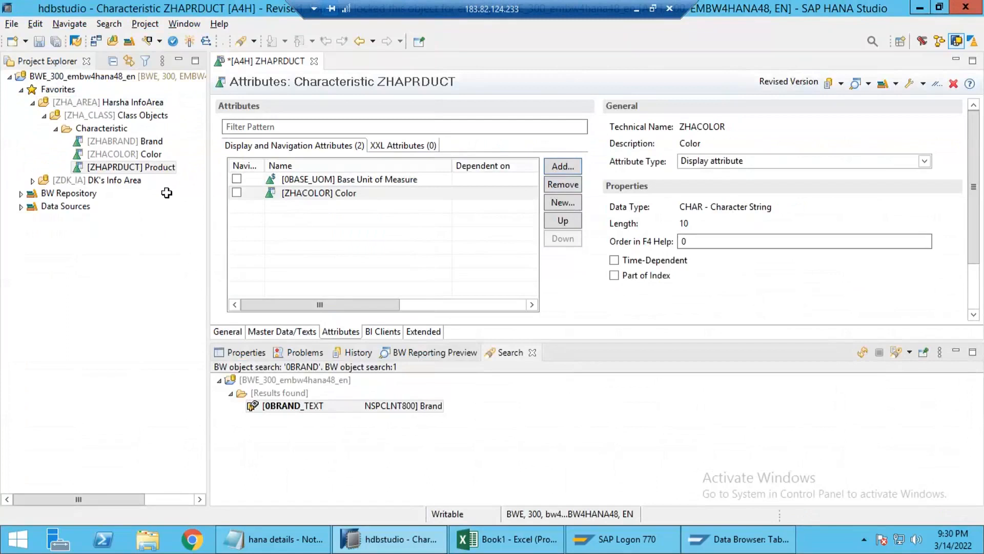
Step: Copy the ZHABRAND header from cell D1 in Excel, add that InfoObject as an attribute of ZHAPRDUCT and activate the characteristic
{"action": "key", "text": "alt+Tab"}
{"action": "left_click", "coordinate": [217, 160]}
{"action": "key", "text": "ctrl+c"}
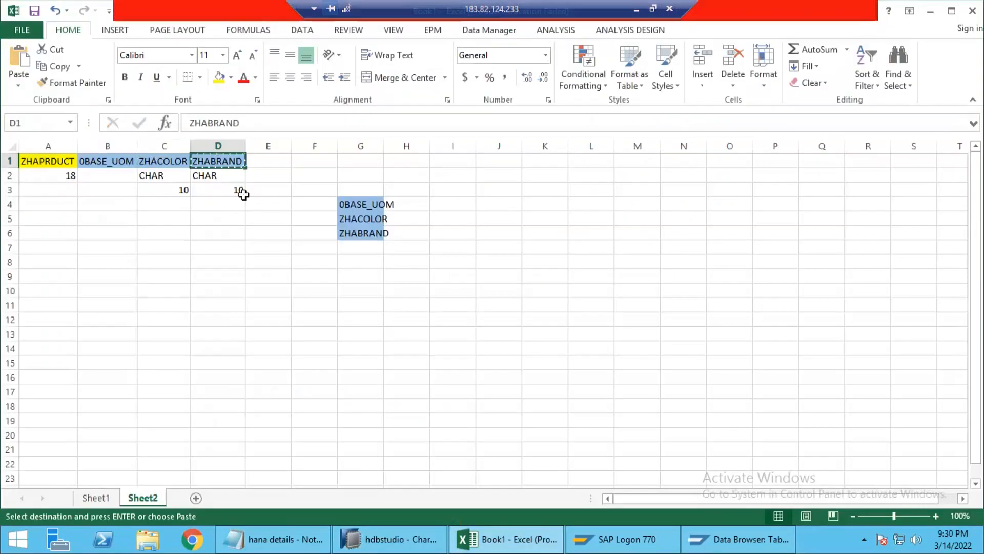
{"action": "key", "text": "alt+Tab"}
{"action": "left_click", "coordinate": [561, 167]}
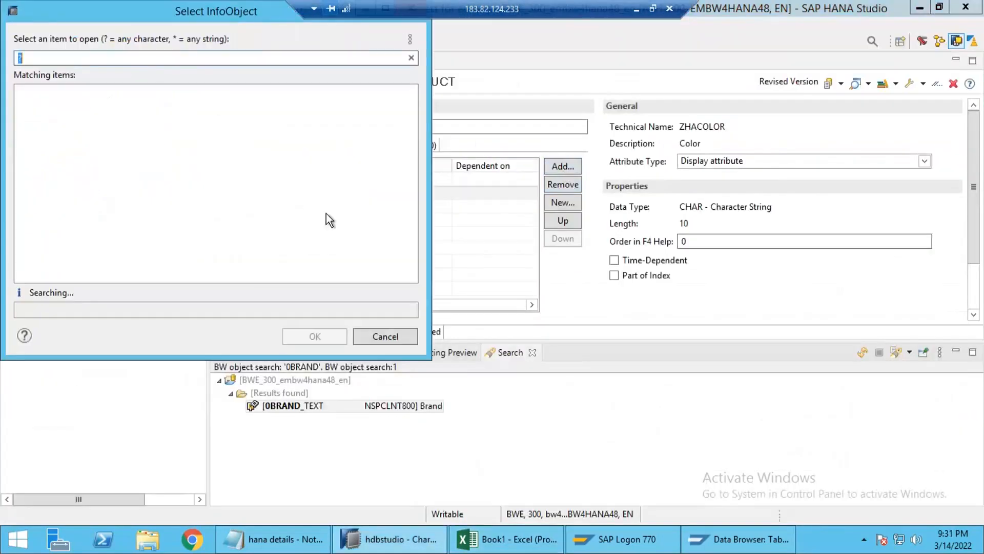
{"action": "key", "text": "ctrl+v"}
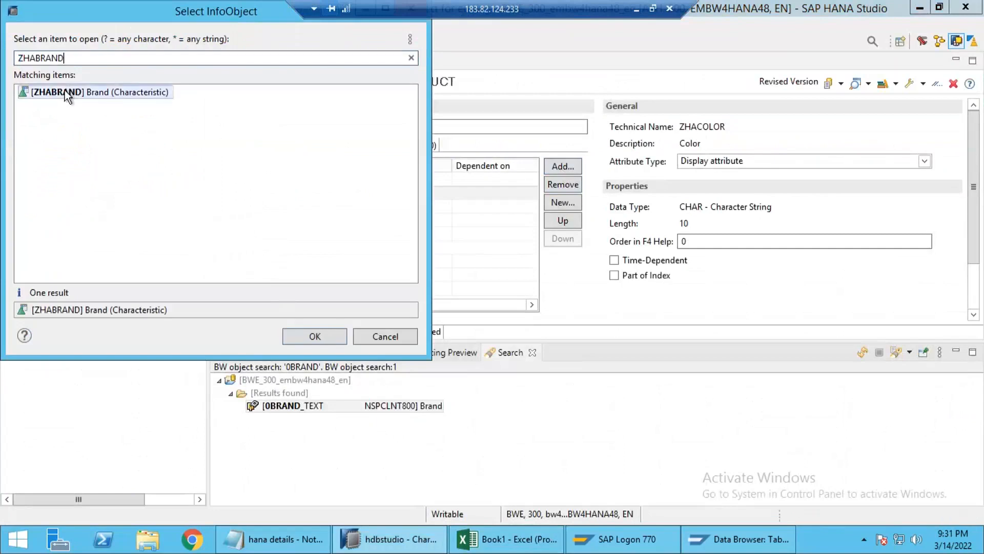
{"action": "double_click", "coordinate": [65, 92]}
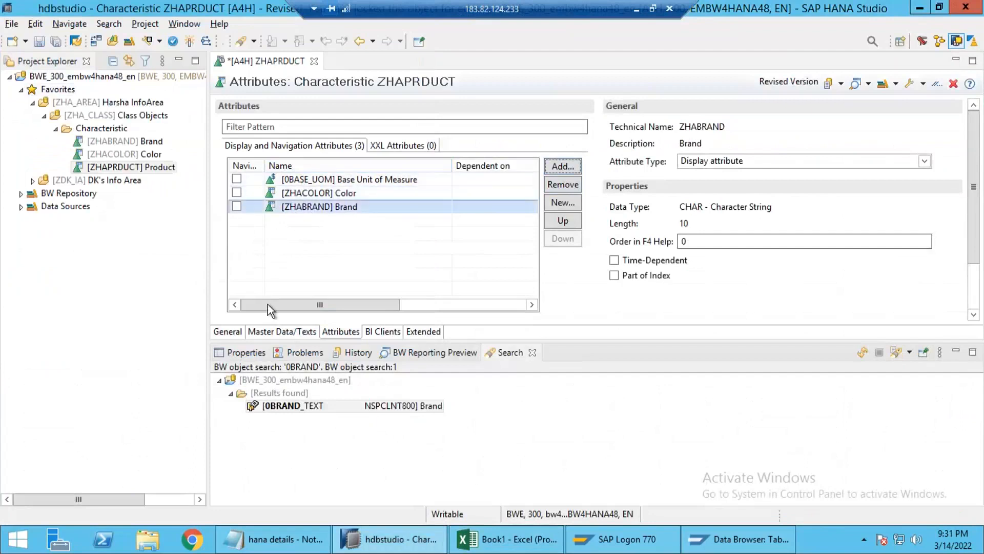
{"action": "left_click", "coordinate": [188, 41]}
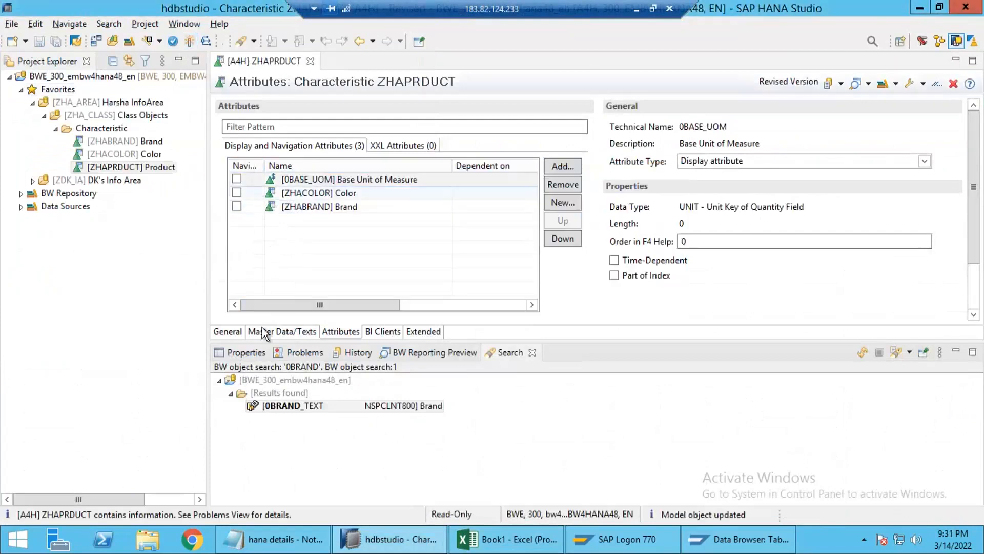
Step: Review the general, master data/texts, attribute and BI client settings of characteristic ZHAPRDUCT, enlarging the editor area
{"action": "left_click", "coordinate": [228, 331]}
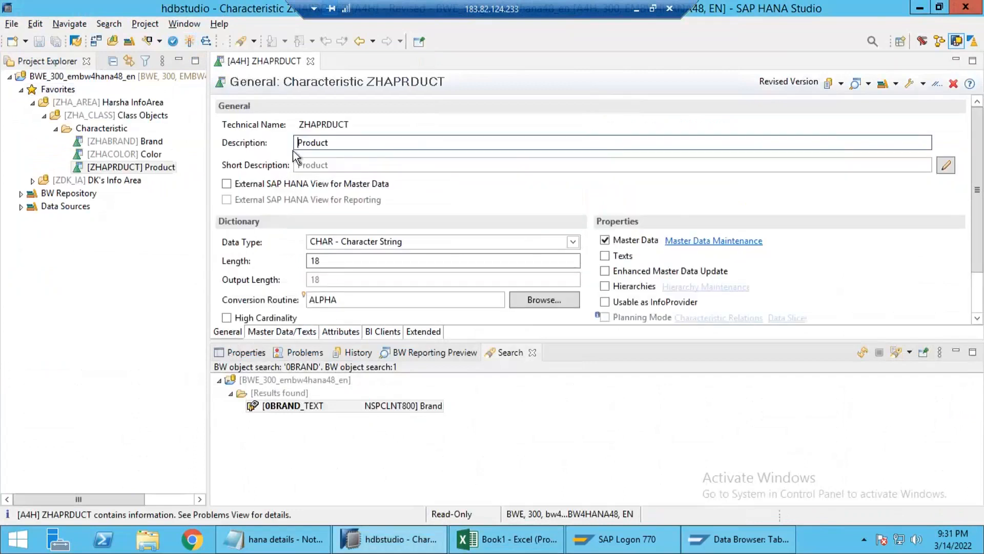
{"action": "left_click", "coordinate": [340, 331]}
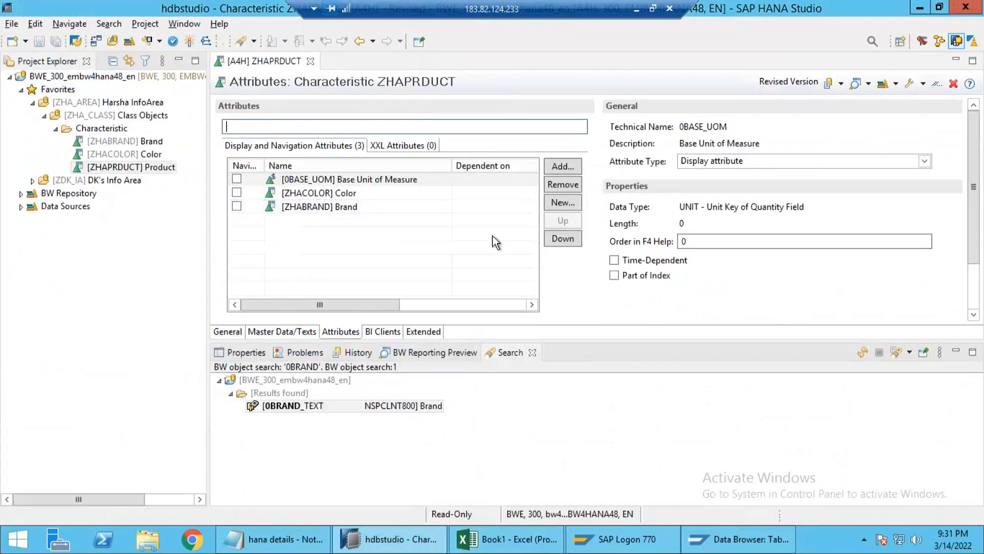
{"action": "left_click", "coordinate": [297, 333]}
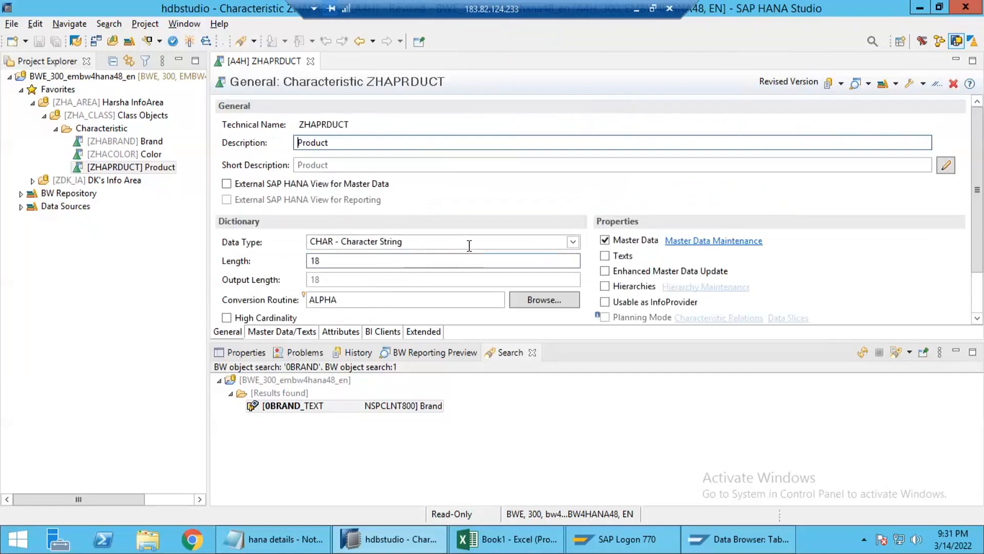
{"action": "left_click_drag", "start_coordinate": [526, 340], "coordinate": [526, 398]}
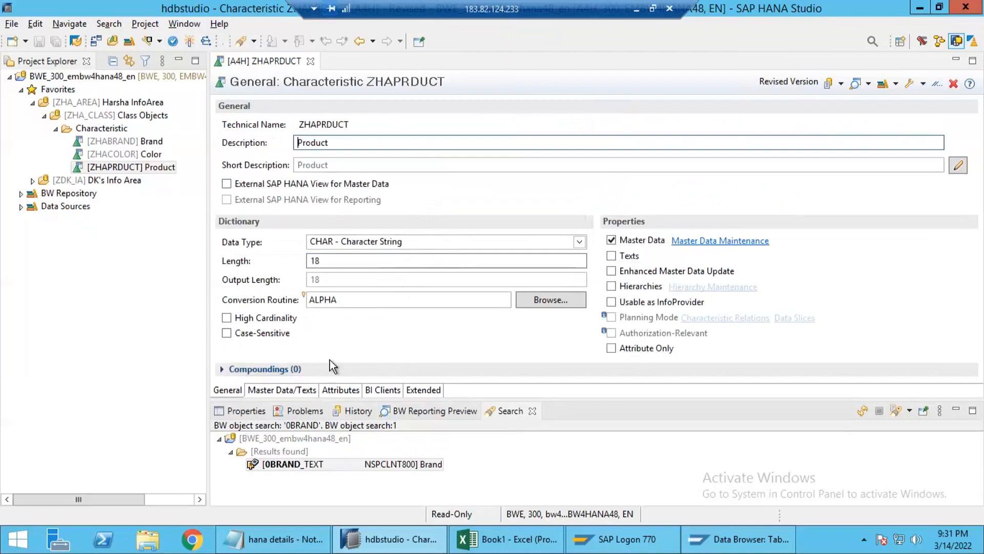
{"action": "left_click", "coordinate": [281, 391]}
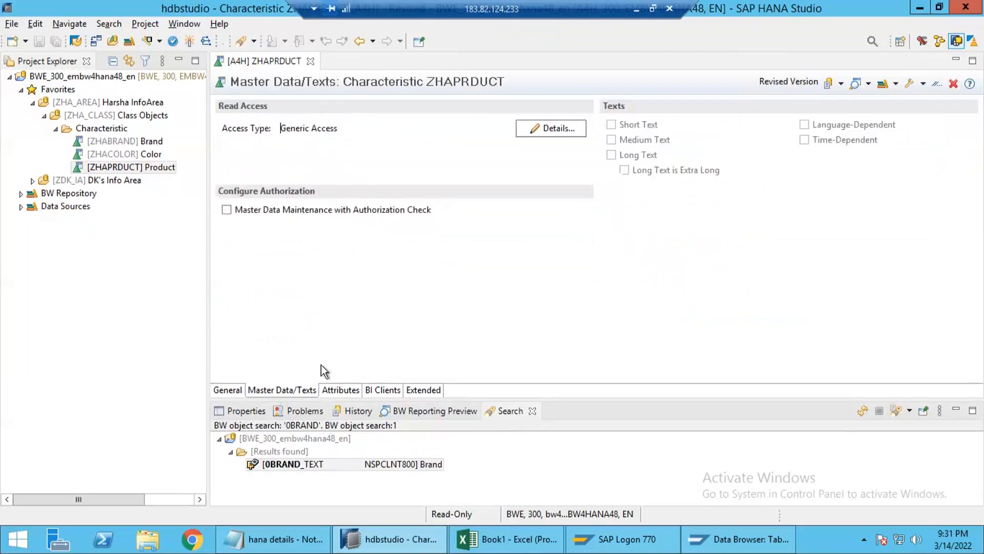
{"action": "left_click", "coordinate": [339, 391]}
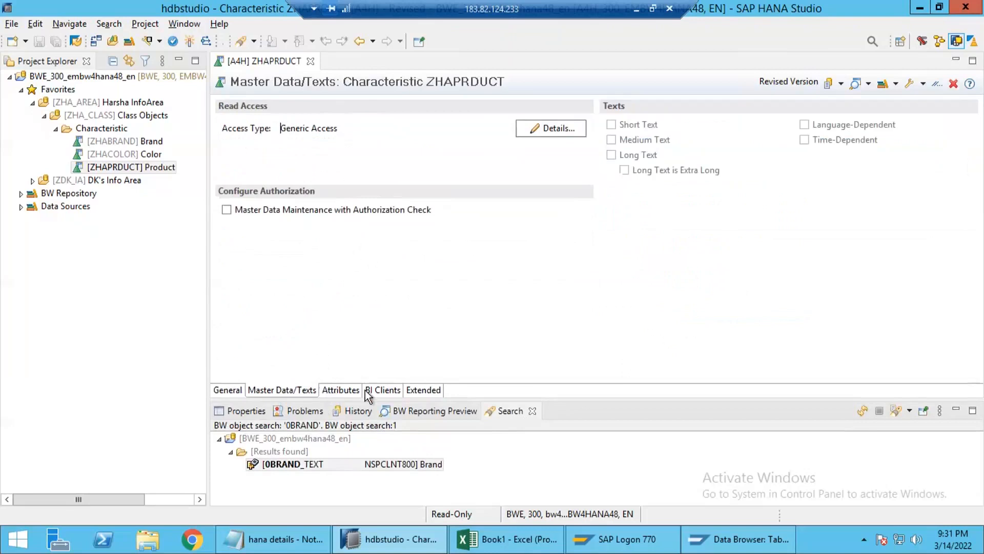
{"action": "left_click", "coordinate": [296, 391]}
{"action": "left_click", "coordinate": [412, 390]}
{"action": "left_click", "coordinate": [382, 392]}
{"action": "left_click", "coordinate": [334, 389]}
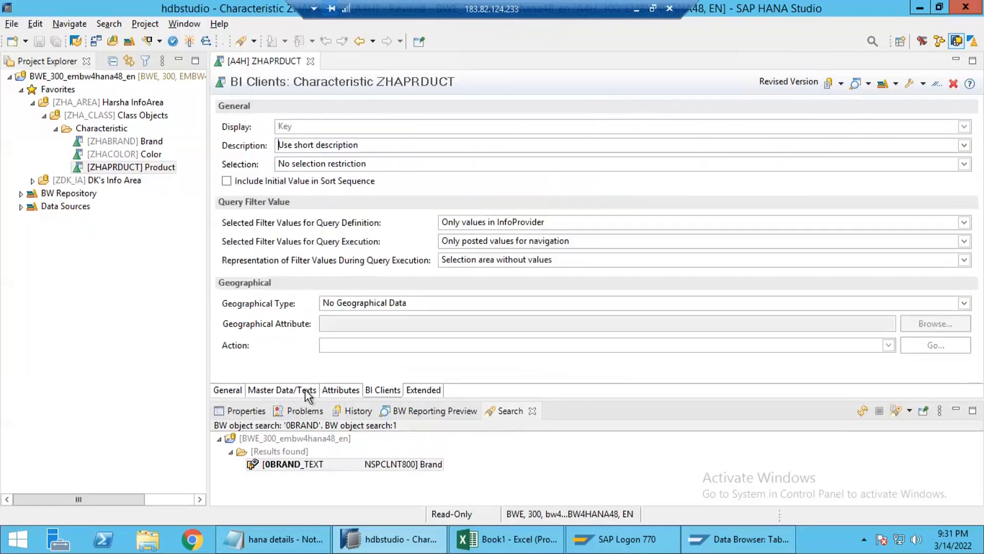
{"action": "left_click", "coordinate": [305, 389]}
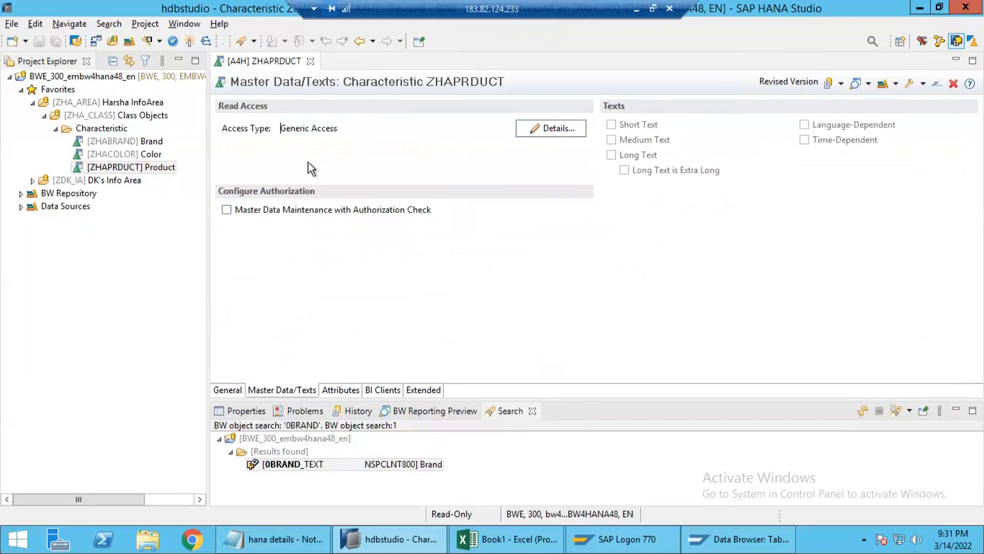
{"action": "left_click", "coordinate": [329, 390]}
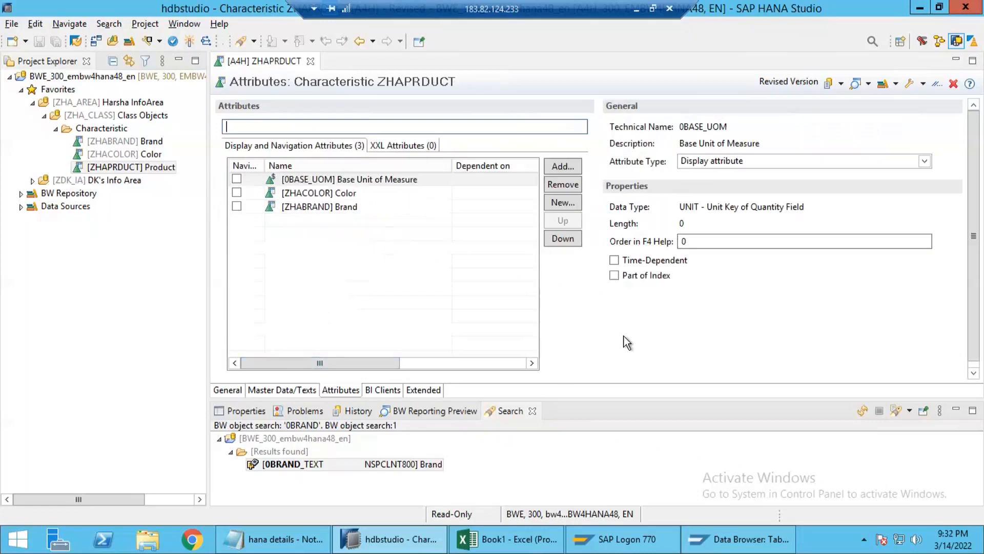
Step: Go through all settings pages of ZHAPRDUCT again, including the extended settings, enlarge the editor further and return to the general properties
{"action": "left_click", "coordinate": [232, 391]}
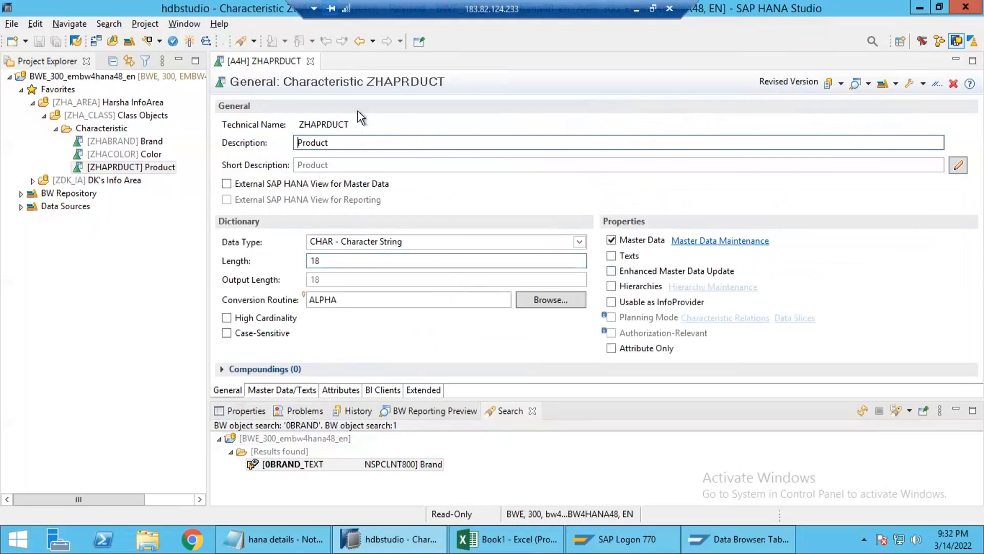
{"action": "left_click_drag", "start_coordinate": [353, 122], "coordinate": [290, 126]}
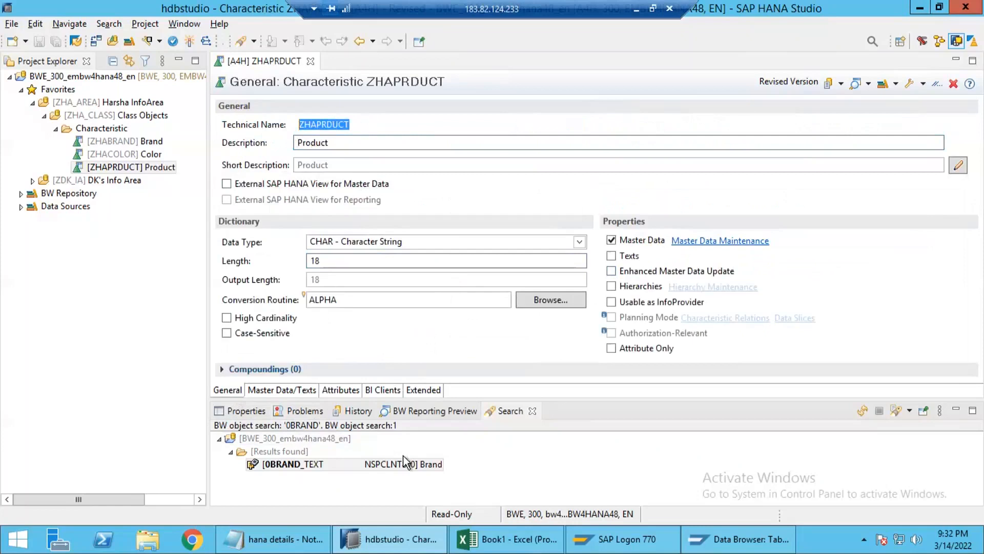
{"action": "left_click", "coordinate": [393, 391]}
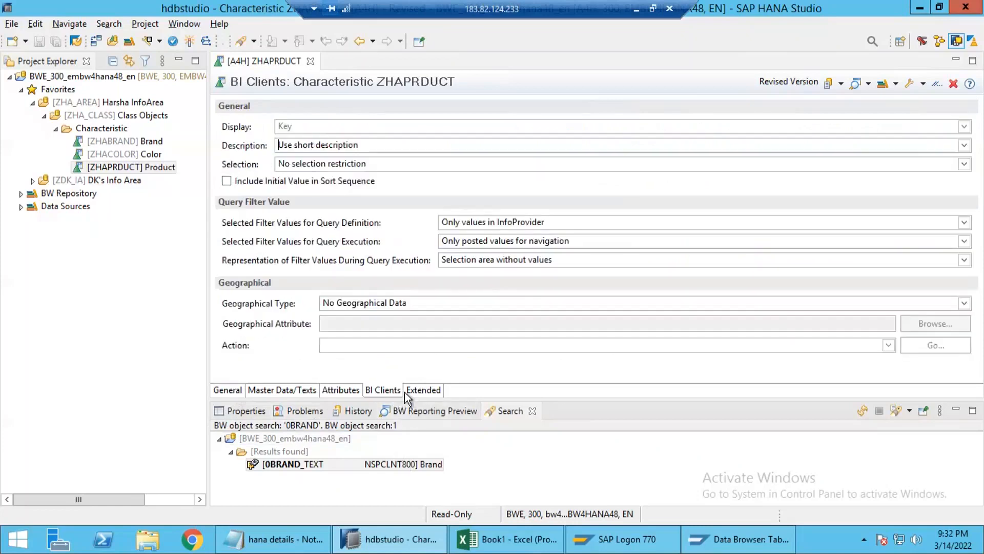
{"action": "left_click", "coordinate": [407, 391]}
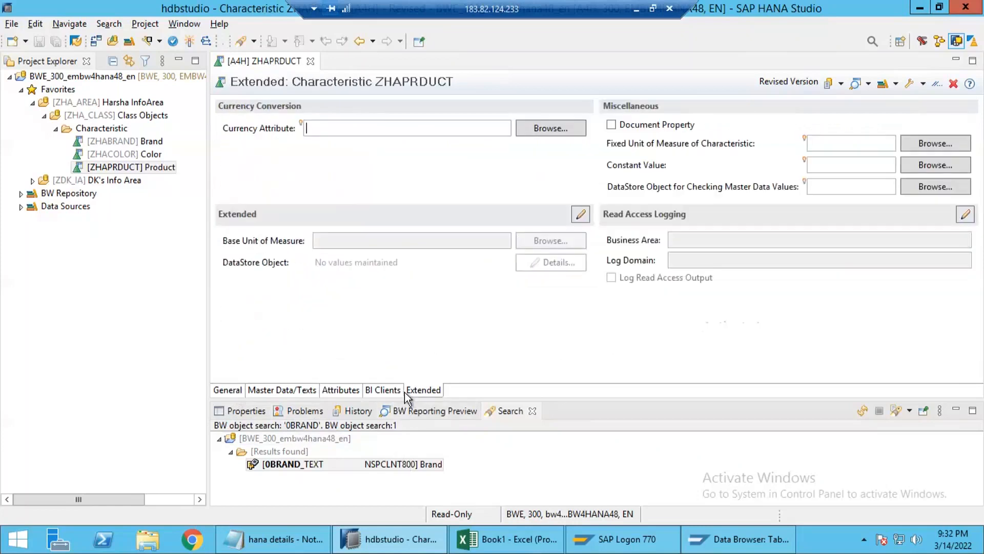
{"action": "left_click", "coordinate": [277, 392]}
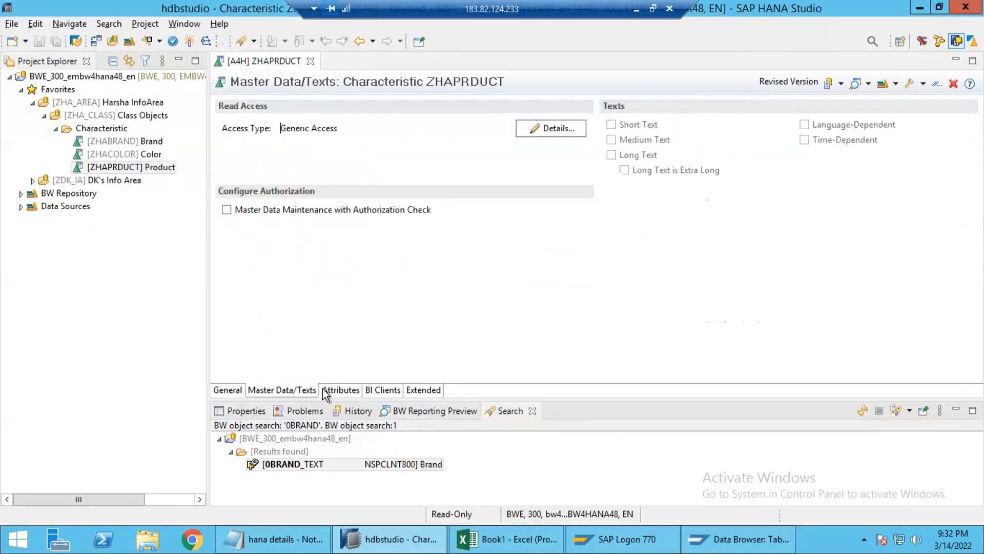
{"action": "left_click", "coordinate": [231, 394]}
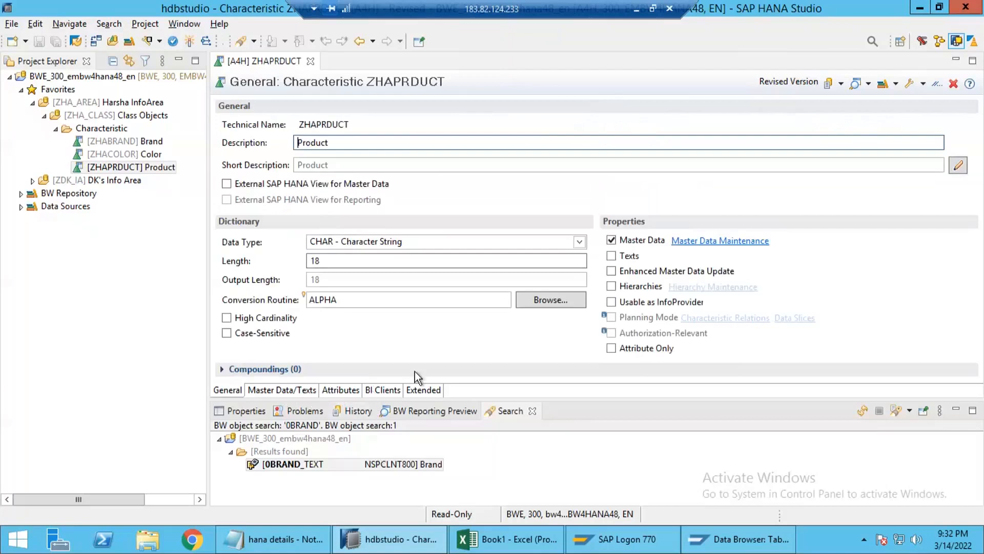
{"action": "left_click_drag", "start_coordinate": [536, 395], "coordinate": [546, 479]}
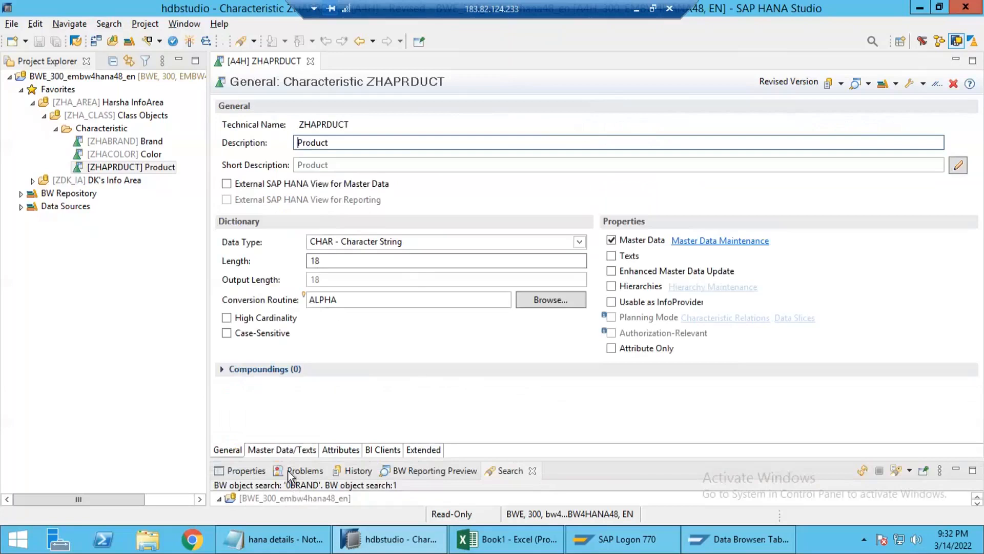
{"action": "left_click", "coordinate": [290, 451]}
{"action": "left_click", "coordinate": [360, 450]}
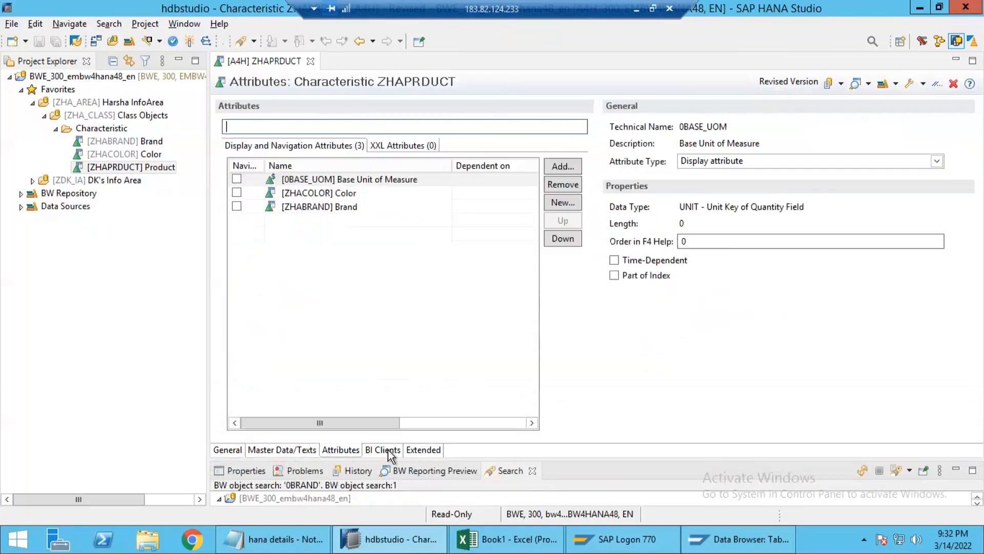
{"action": "left_click", "coordinate": [393, 451]}
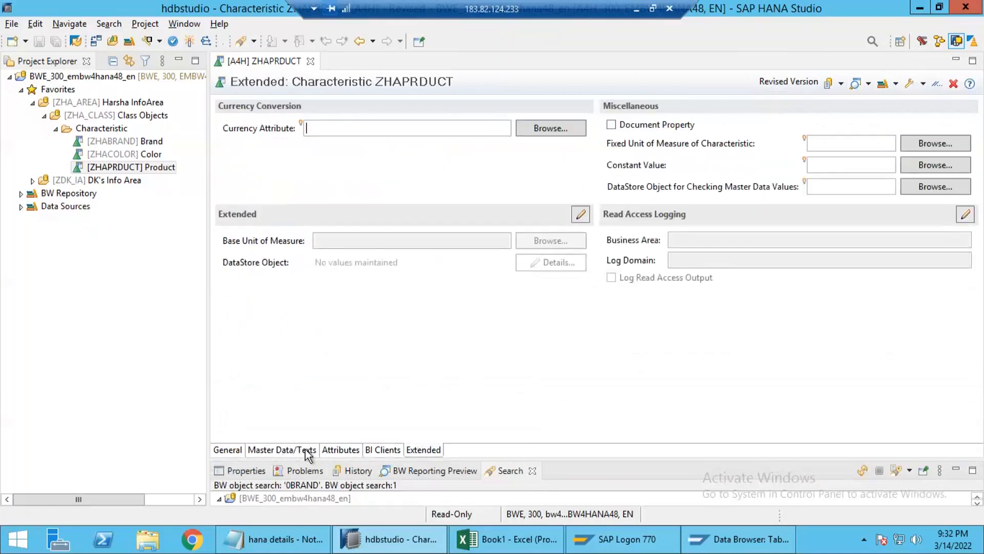
{"action": "left_click", "coordinate": [228, 450]}
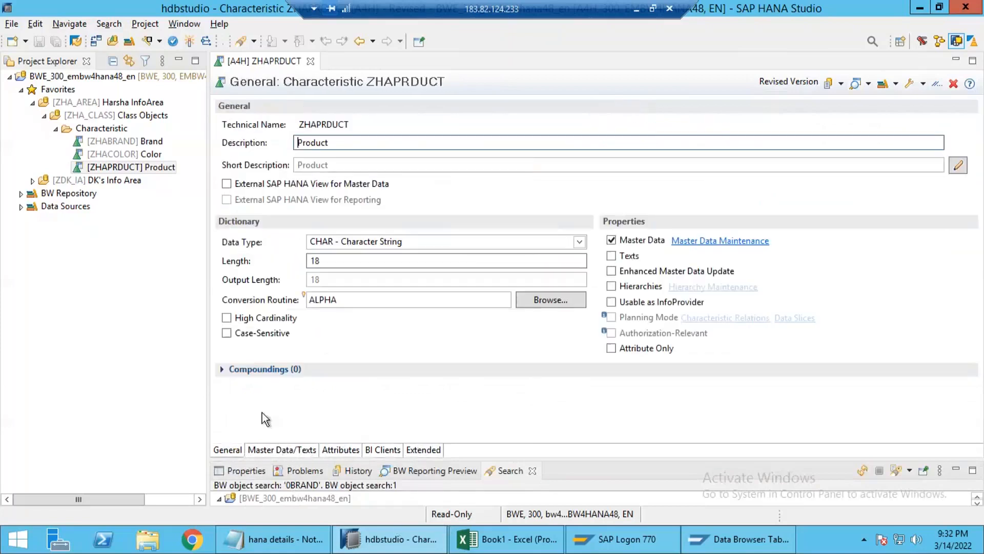
Step: Copy the technical name ZHAPRDUCT, switch to SAP GUI and go back to the ABAP Dictionary initial screen
{"action": "left_click_drag", "start_coordinate": [340, 128], "coordinate": [297, 126]}
{"action": "key", "text": "ctrl+c"}
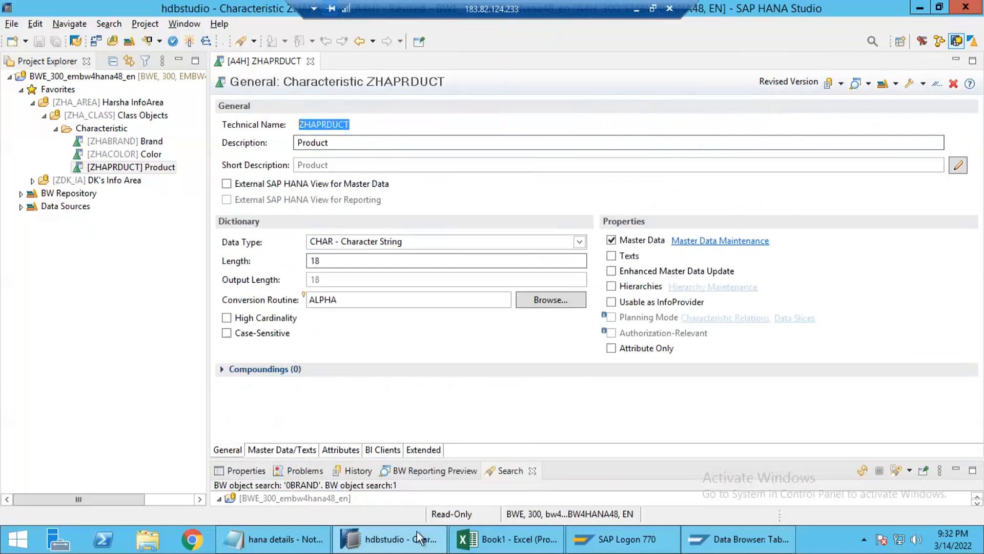
{"action": "left_click", "coordinate": [738, 538]}
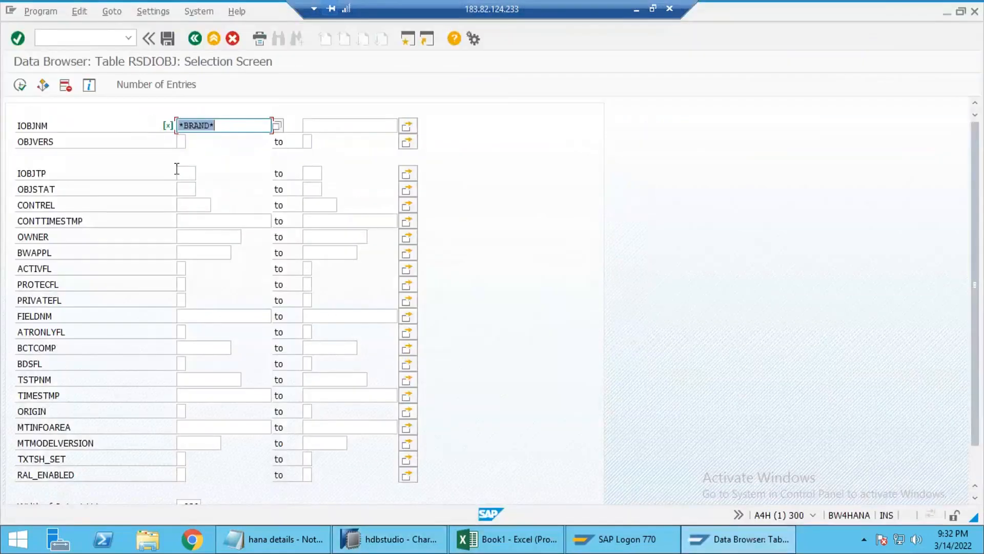
{"action": "key", "text": "F3"}
{"action": "key", "text": "F3"}
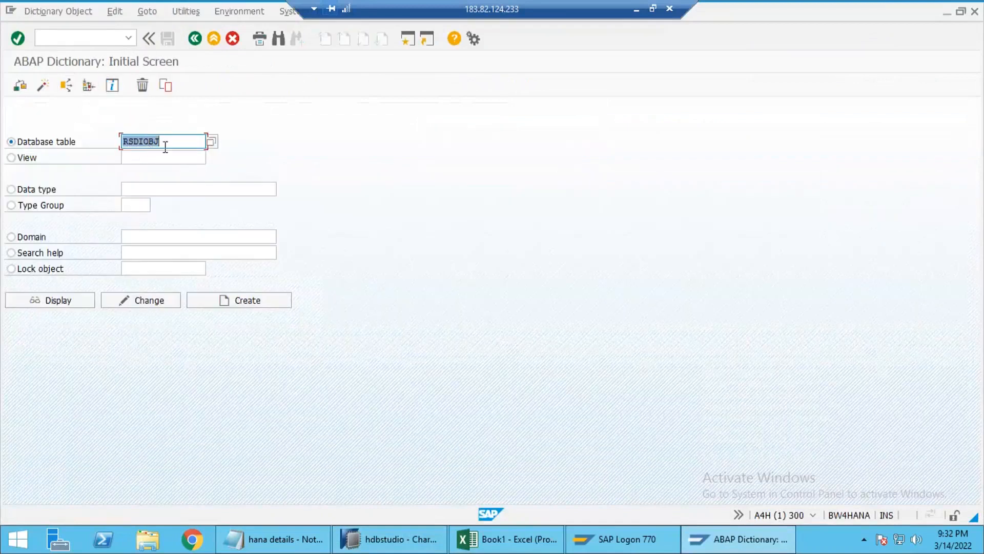
Step: Search the database tables for *ZHAPRDUCT* and choose the time-independent master data table /BIC/PZHAPRDUCT
{"action": "key", "text": "BackSpace"}
{"action": "type", "text": "**"}
{"action": "key", "text": "Left"}
{"action": "key", "text": "ctrl+v"}
{"action": "left_click", "coordinate": [210, 145]}
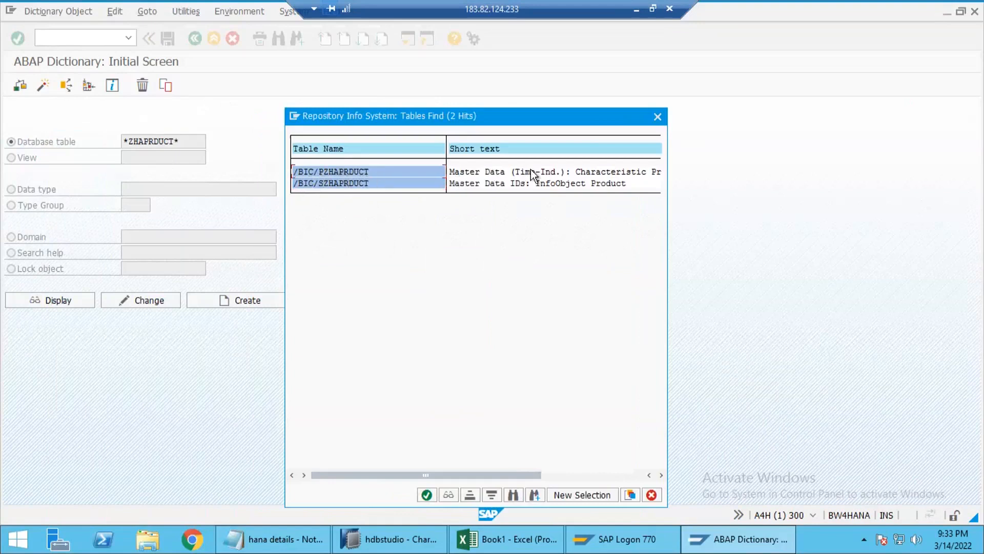
{"action": "left_click", "coordinate": [644, 173]}
{"action": "double_click", "coordinate": [318, 173]}
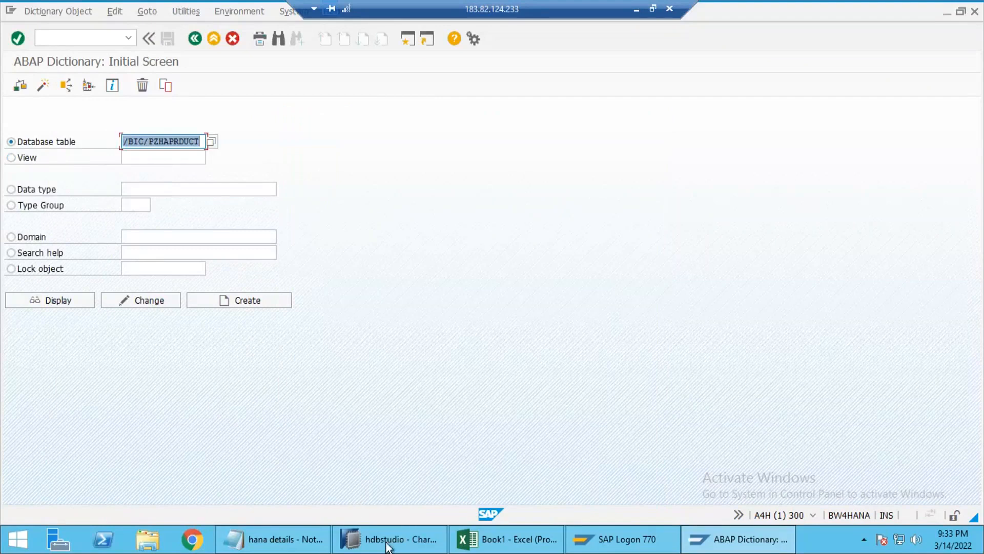
{"action": "mouse_move", "coordinate": [387, 544]}
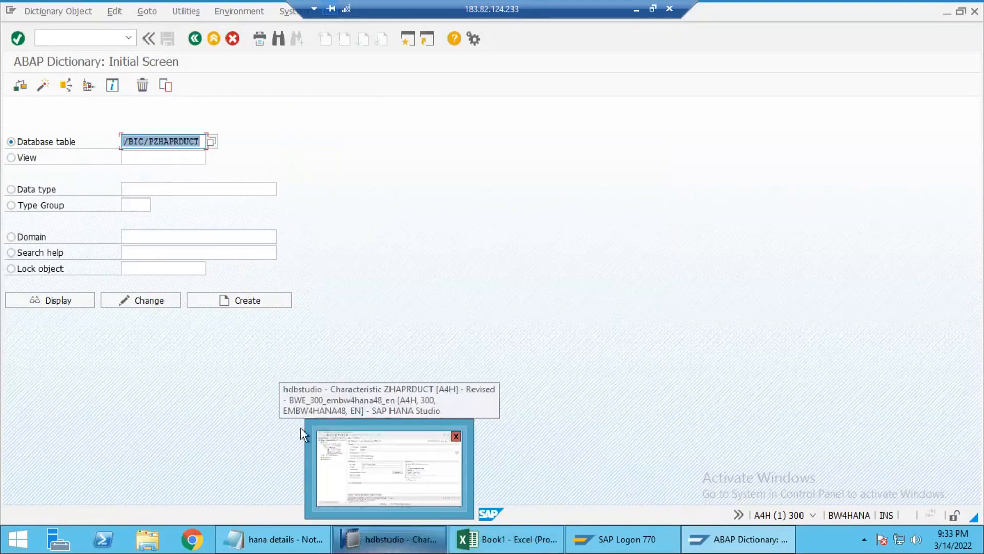
{"action": "left_click", "coordinate": [155, 142]}
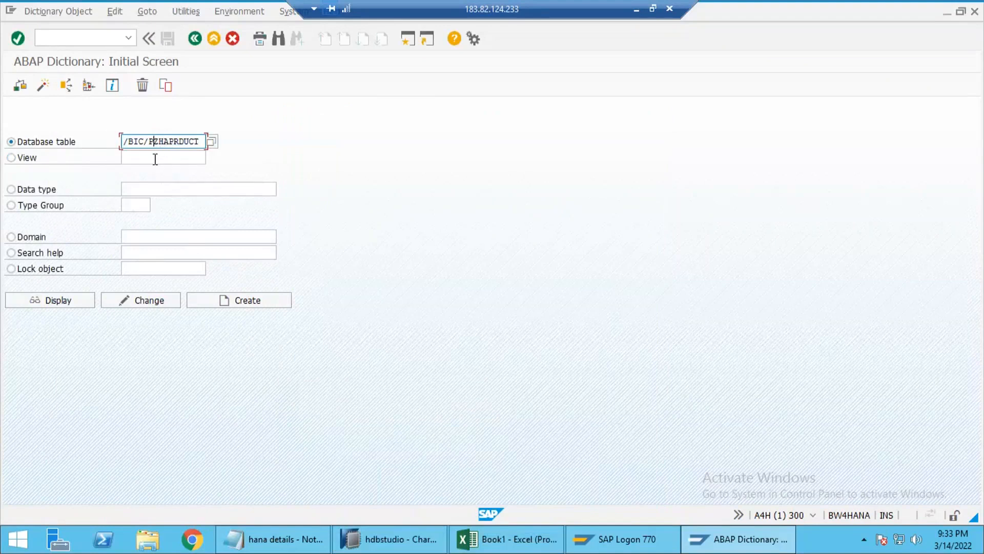
Step: Display the table /BIC/PZHAPRDUCT and examine its key fields, OBJVERS, CHANGED and the attribute fields
{"action": "left_click", "coordinate": [67, 300]}
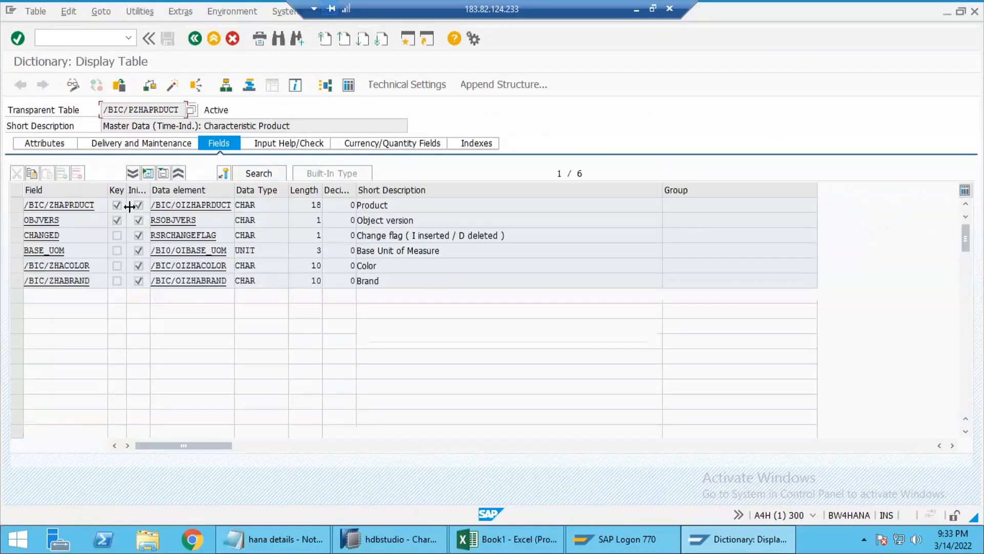
{"action": "left_click_drag", "start_coordinate": [95, 205], "coordinate": [48, 205]}
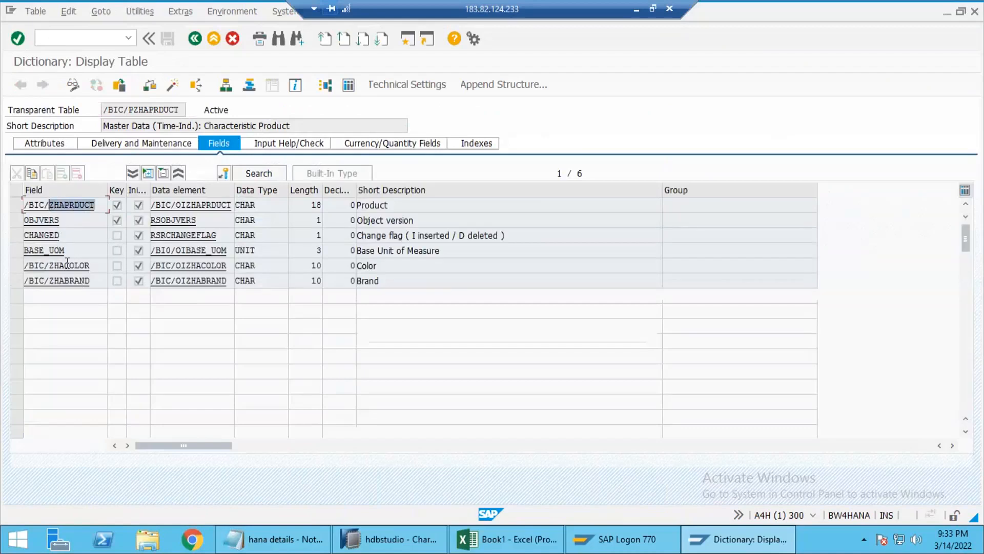
{"action": "left_click_drag", "start_coordinate": [66, 250], "coordinate": [15, 280]}
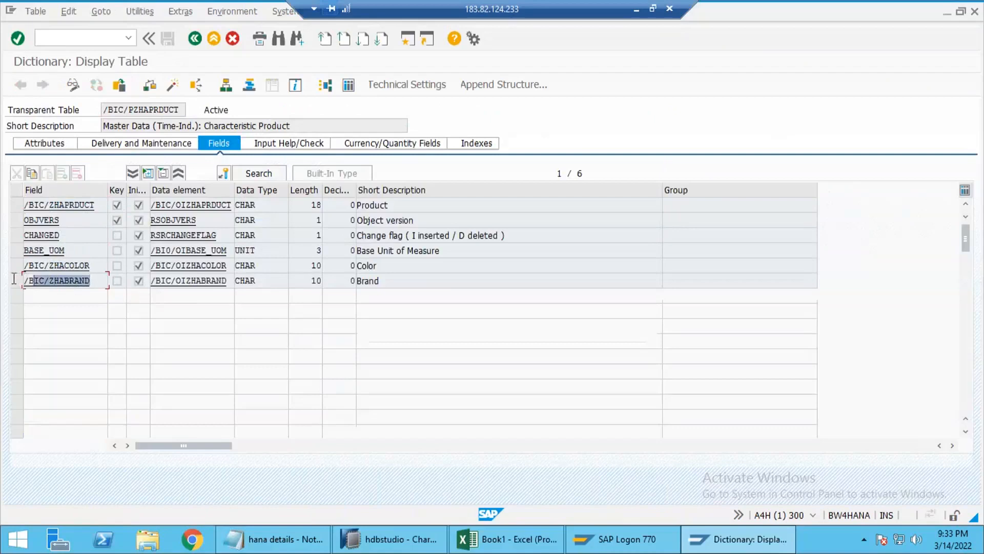
{"action": "double_click", "coordinate": [61, 220]}
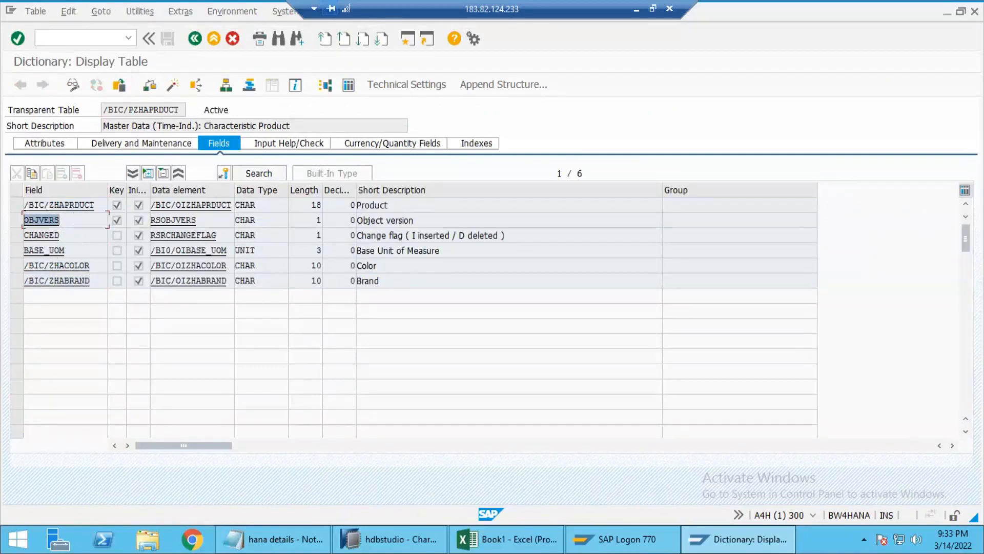
{"action": "double_click", "coordinate": [52, 235]}
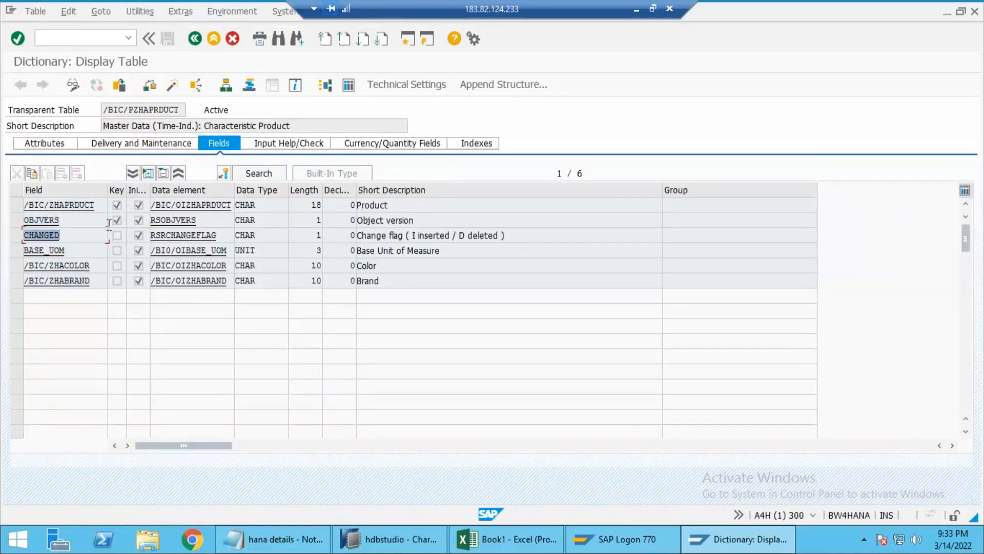
{"action": "left_click", "coordinate": [62, 222]}
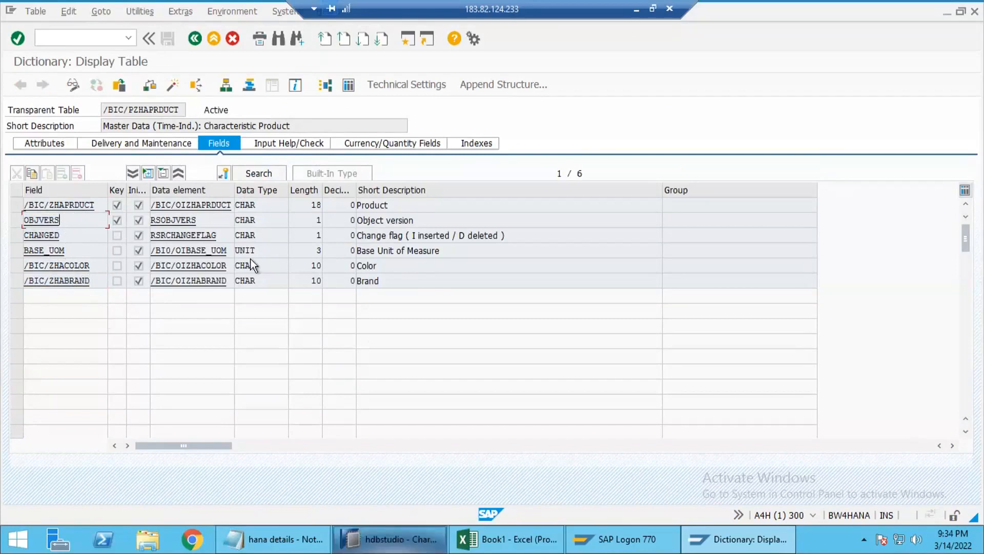
Step: Compare the ZHAPRDUCT characteristic in SAP HANA Studio with the sample soap product rows on Sheet1 of the Excel workbook
{"action": "left_click", "coordinate": [381, 538]}
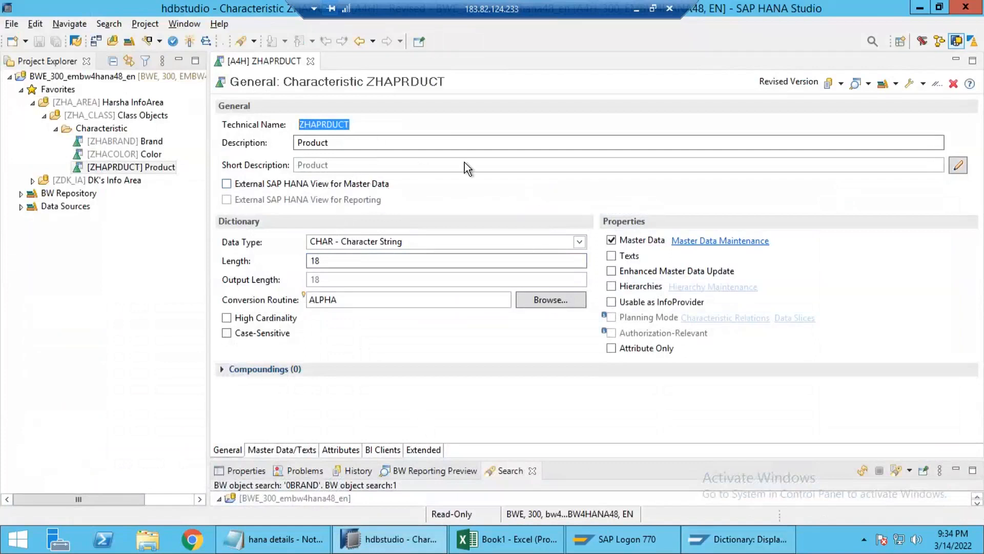
{"action": "left_click", "coordinate": [505, 547]}
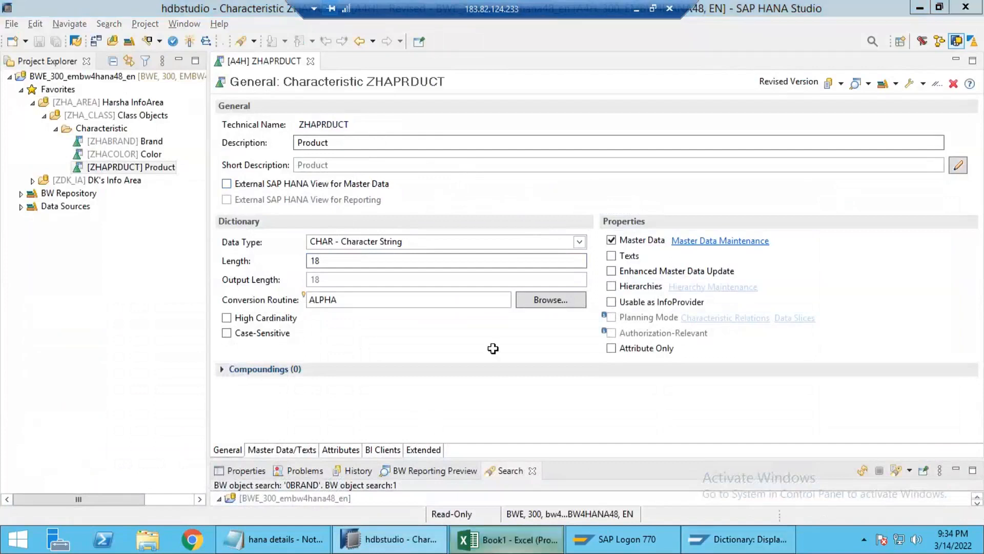
{"action": "left_click", "coordinate": [99, 501]}
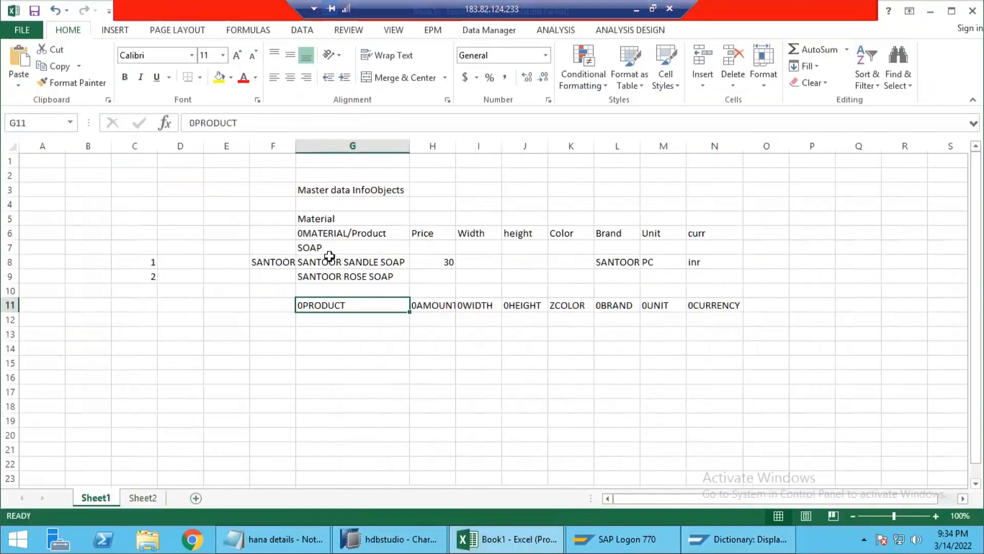
{"action": "key", "text": "Up"}
{"action": "key", "text": "Up"}
{"action": "key", "text": "Up"}
{"action": "key", "text": "Up"}
{"action": "left_click", "coordinate": [687, 263], "text": "shift"}
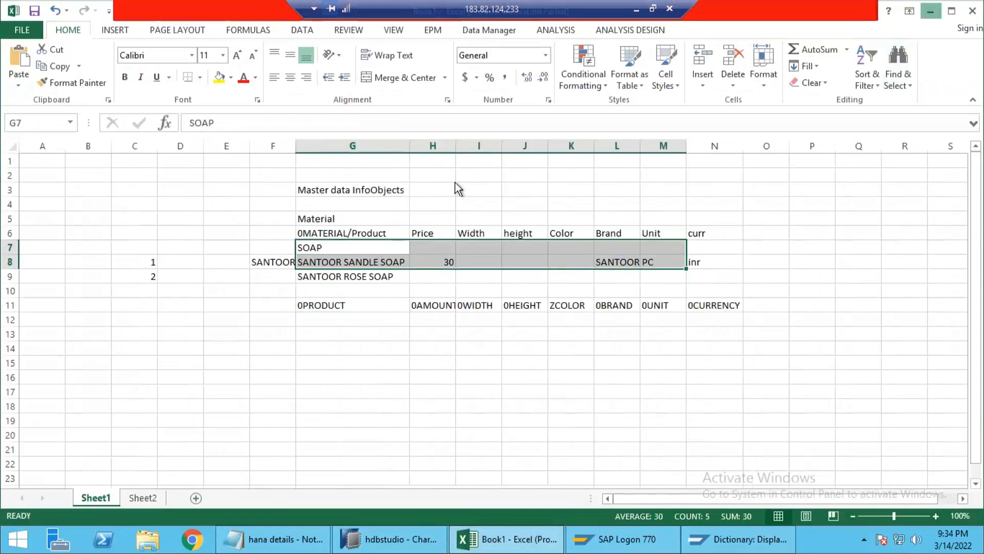
{"action": "key", "text": "alt+Tab"}
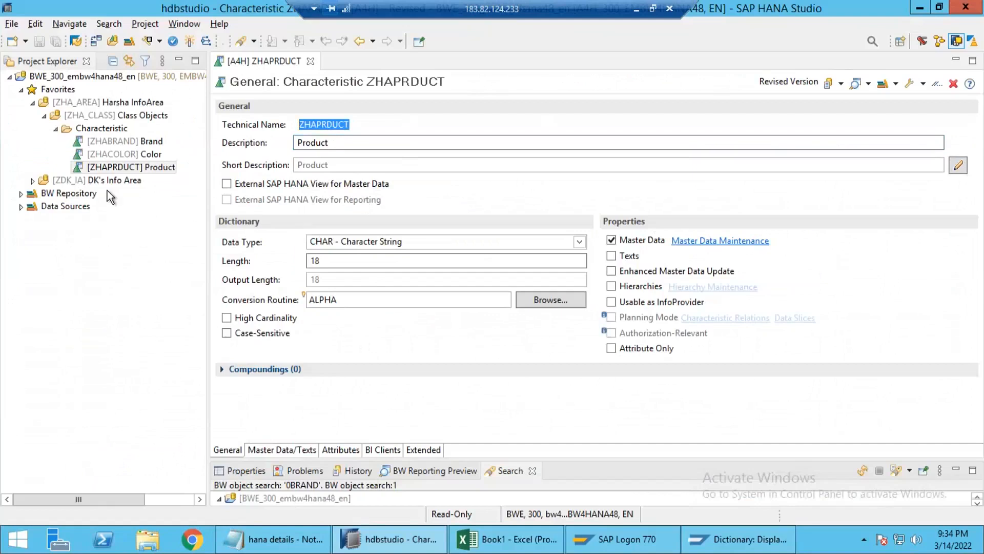
{"action": "left_click", "coordinate": [86, 172]}
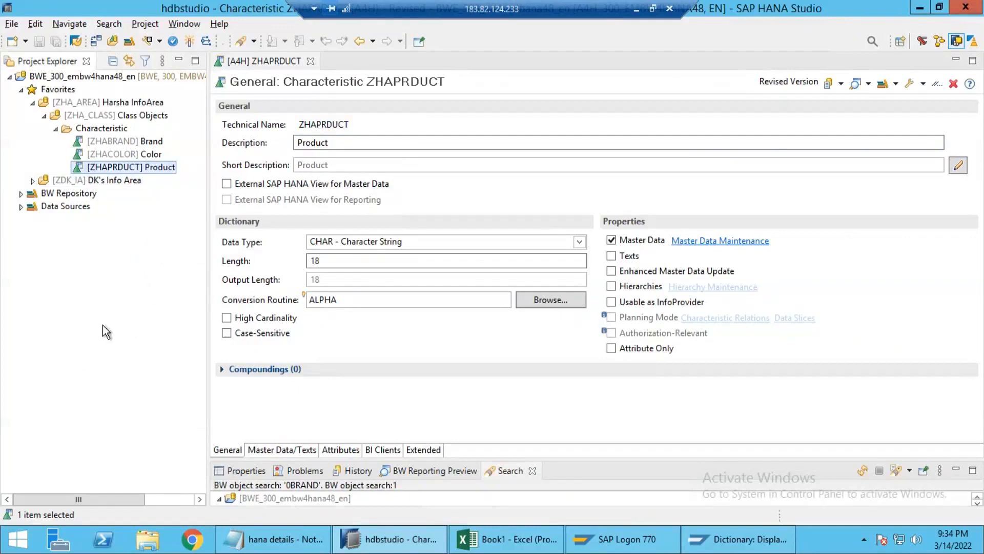
Step: Switch to Excel and clear the contents of column G from G3 downward on Sheet2
{"action": "left_click", "coordinate": [512, 488]}
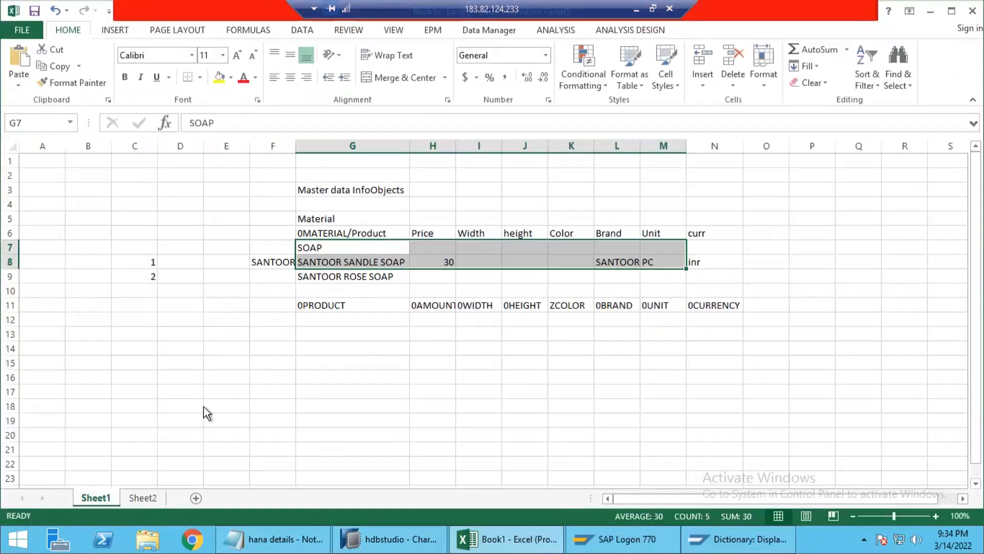
{"action": "left_click", "coordinate": [143, 498]}
{"action": "left_click_drag", "start_coordinate": [368, 194], "coordinate": [365, 277]}
{"action": "key", "text": "Delete"}
{"action": "left_click", "coordinate": [363, 193]}
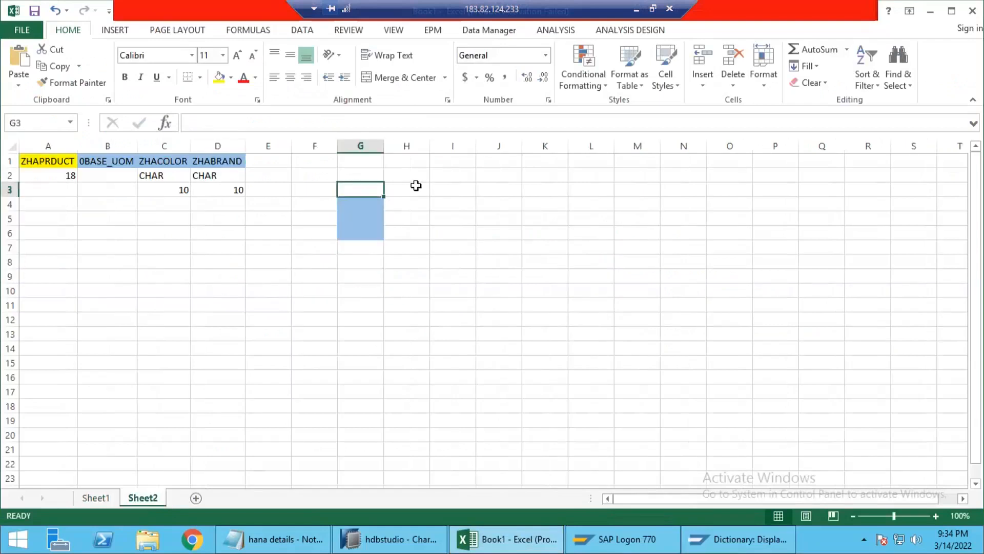
Step: Enter "Manual Update" in cell H3 of Sheet2
{"action": "left_click", "coordinate": [416, 186]}
{"action": "double_click", "coordinate": [415, 186]}
{"action": "type", "text": "Manul"}
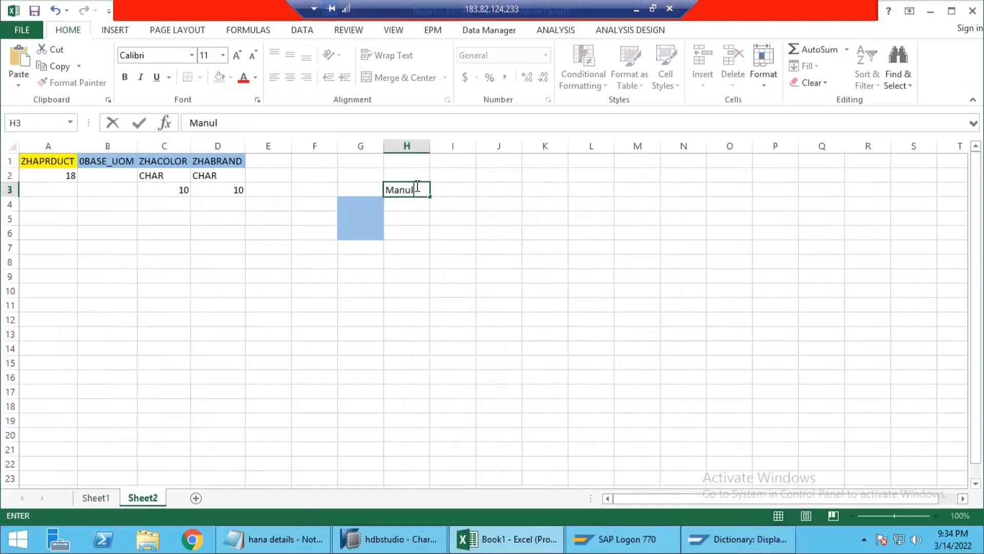
{"action": "key", "text": "BackSpace"}
{"action": "type", "text": "al Update"}
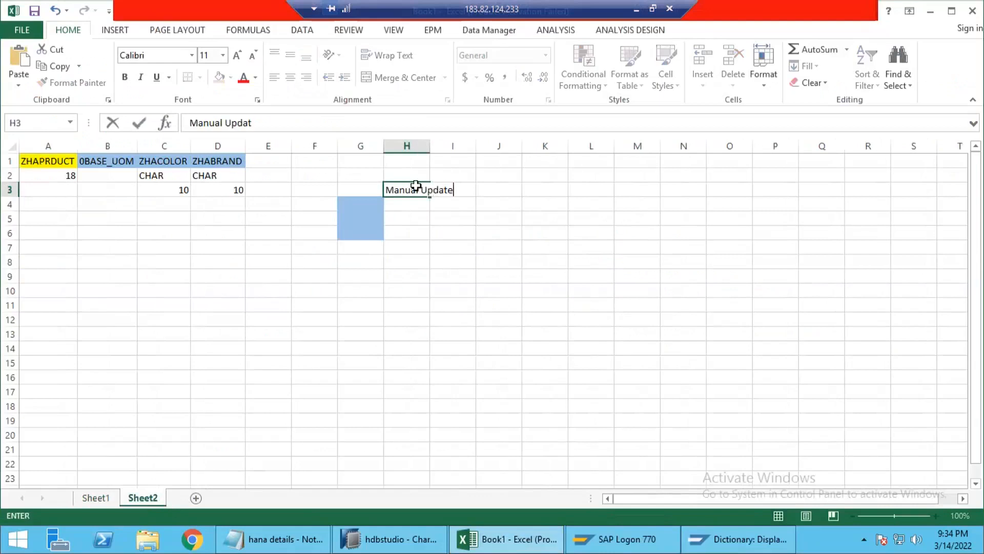
{"action": "key", "text": "Return"}
Step: Enter "Mass upload using Flat File" in cell H4 and autofit the width of column H
{"action": "type", "text": "Ma"}
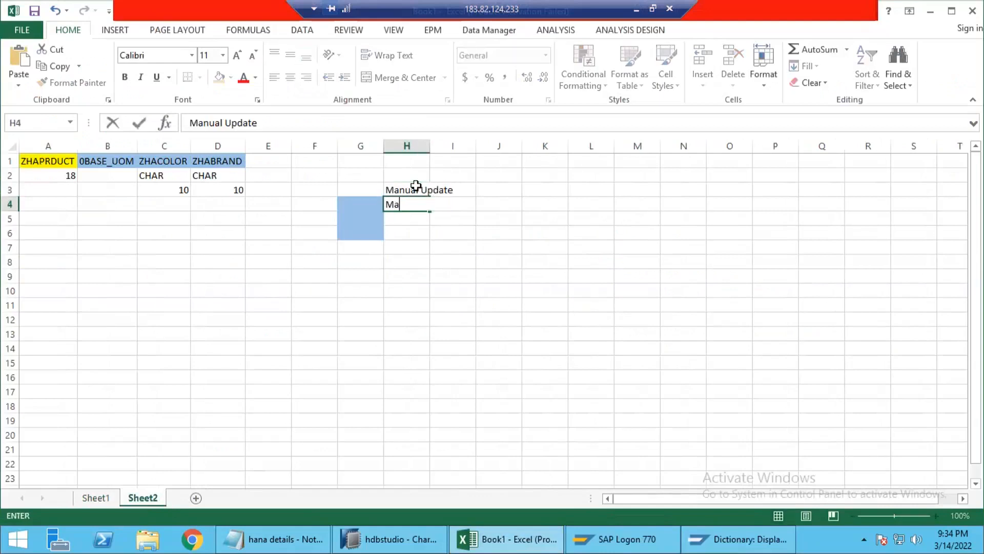
{"action": "type", "text": "ss upload us"}
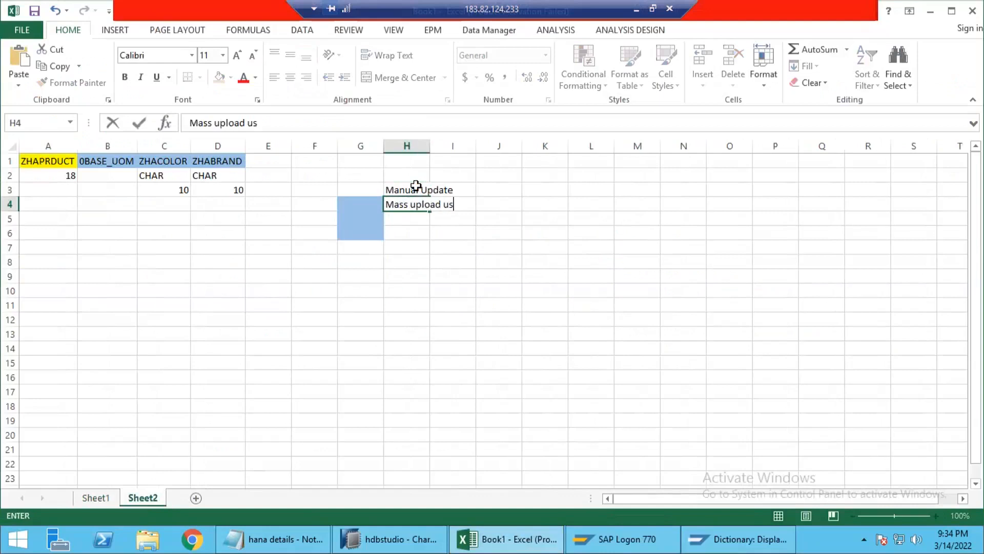
{"action": "type", "text": "ing Flat File"}
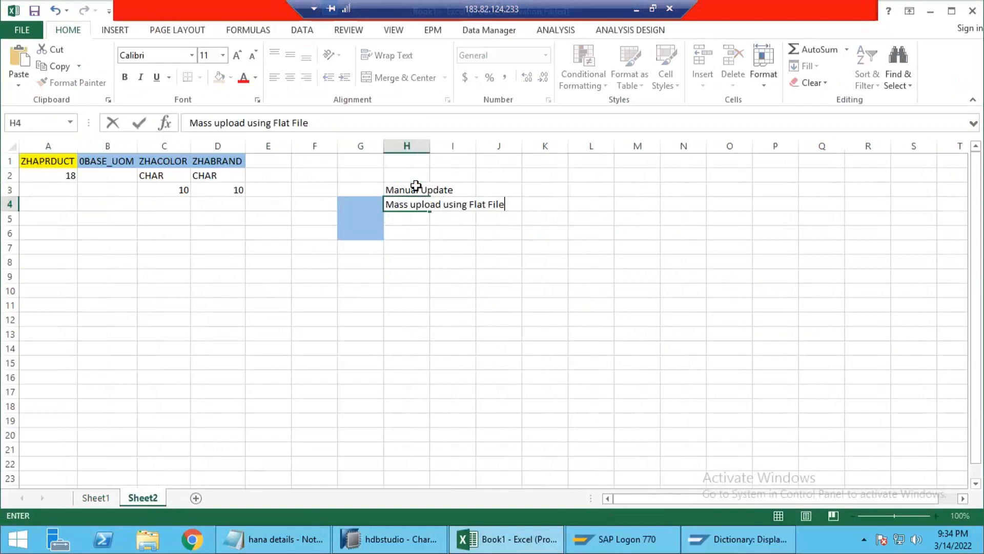
{"action": "key", "text": "Return"}
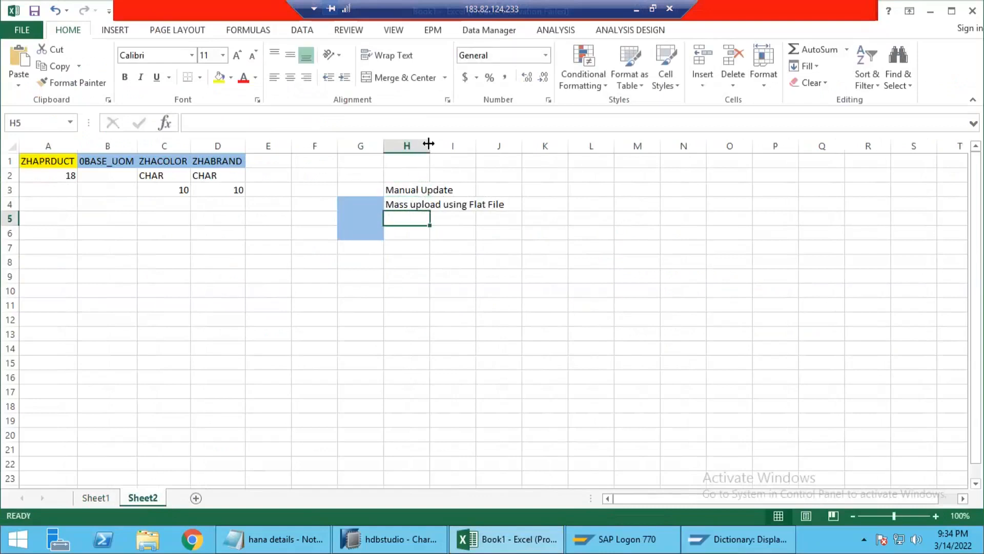
{"action": "double_click", "coordinate": [430, 146]}
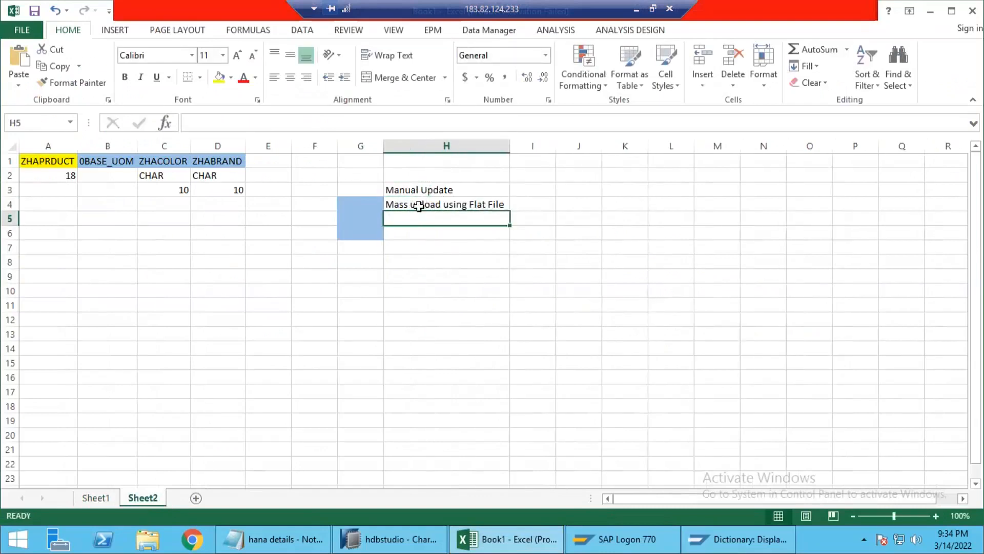
{"action": "left_click", "coordinate": [419, 205]}
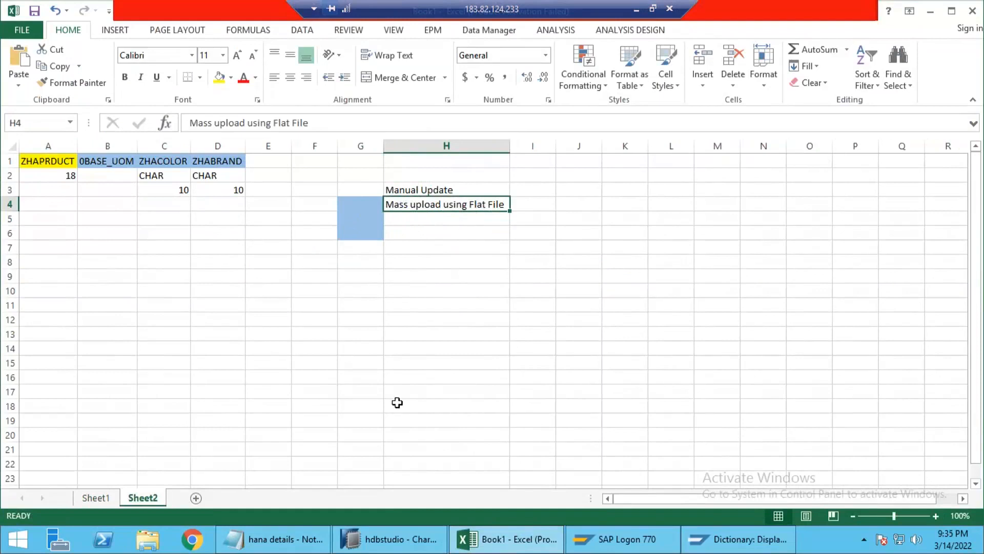
Step: Switch to SAP HANA Studio and open the master data maintenance of ZHAPRDUCT in Google Chrome
{"action": "left_click", "coordinate": [388, 538]}
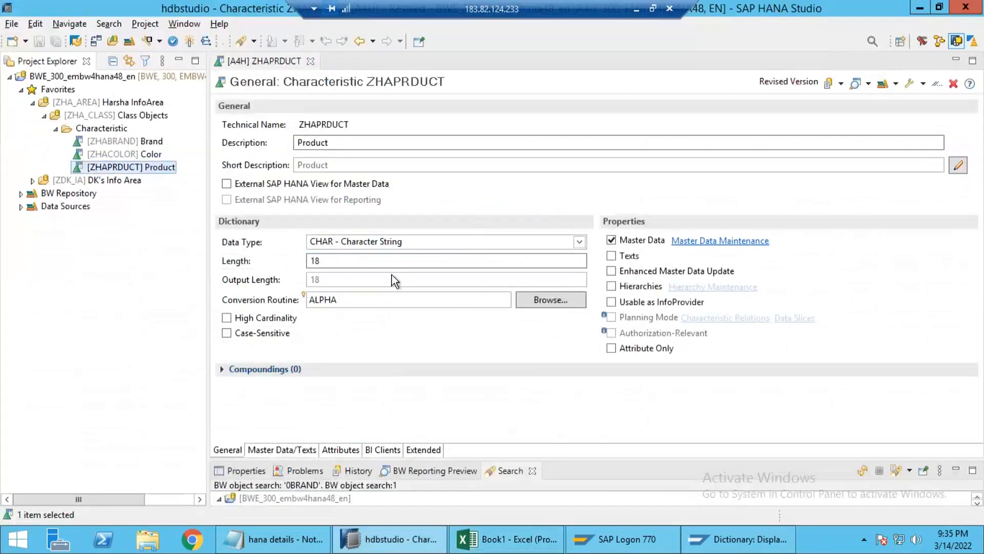
{"action": "left_click", "coordinate": [267, 451]}
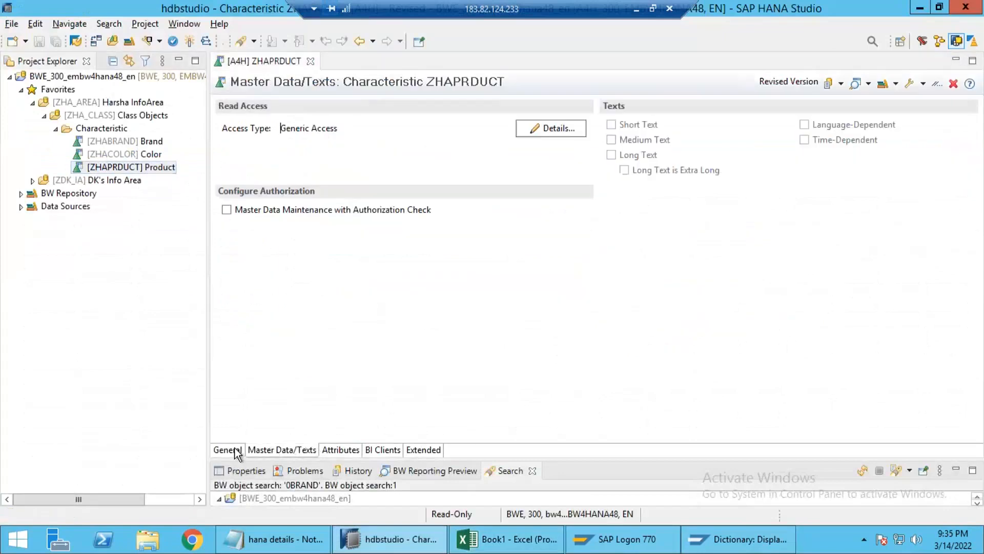
{"action": "left_click", "coordinate": [227, 449]}
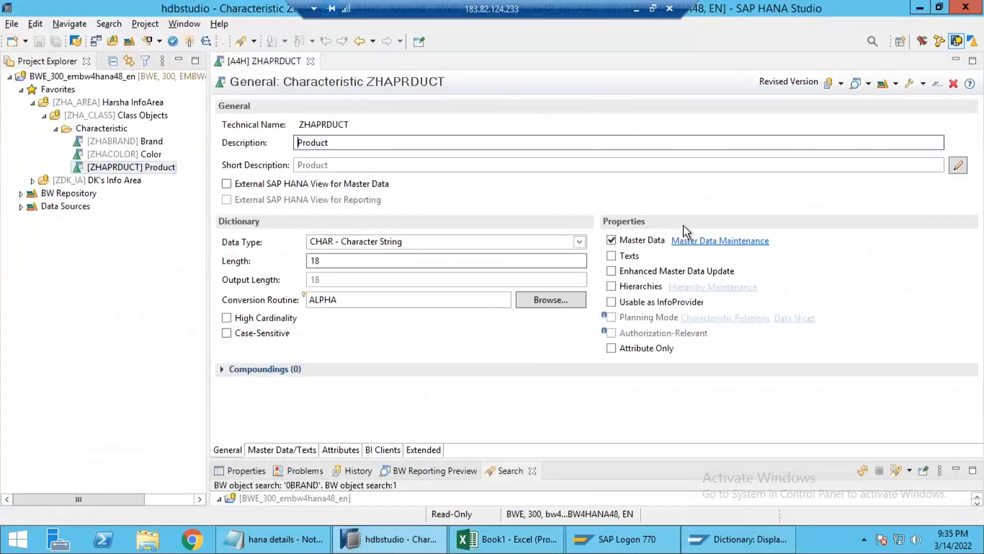
{"action": "left_click", "coordinate": [709, 243]}
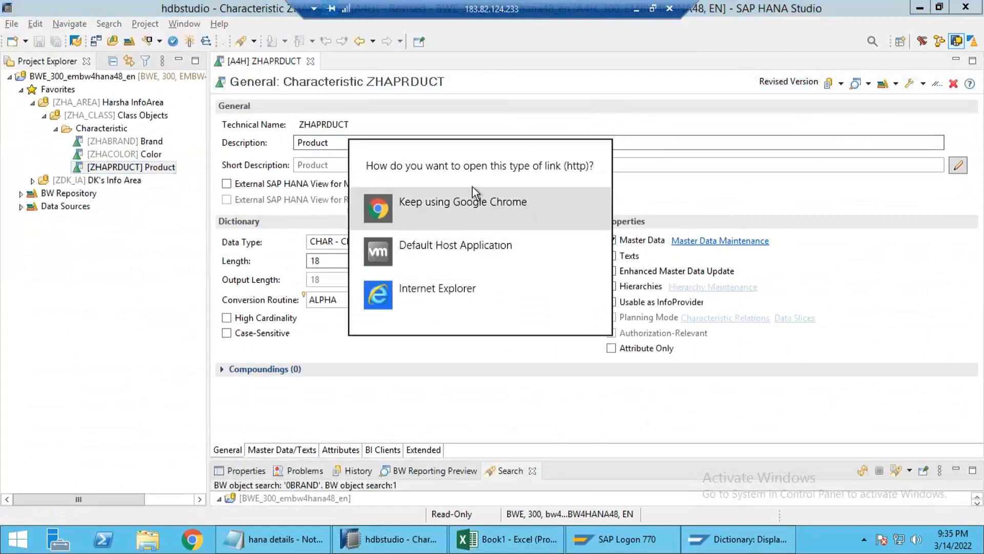
{"action": "left_click", "coordinate": [438, 202]}
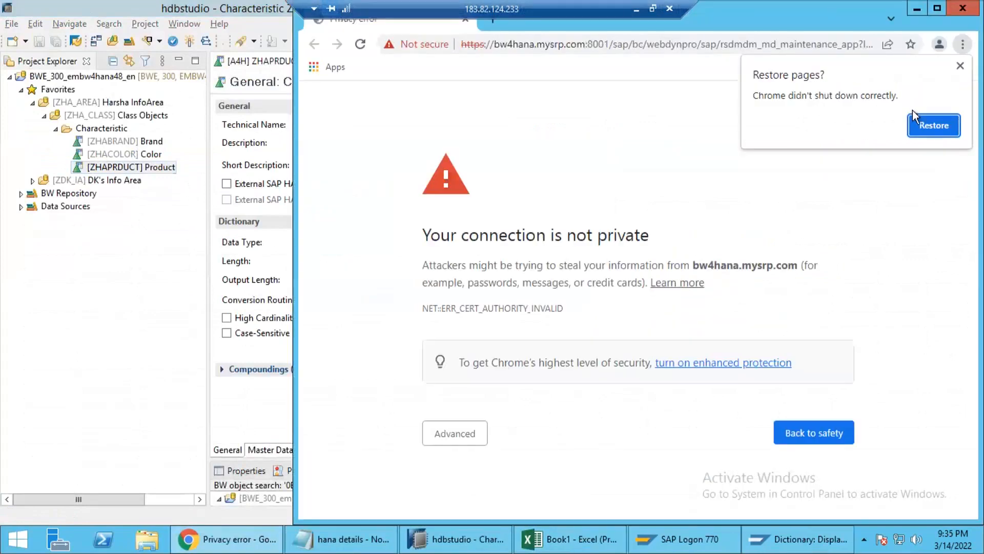
Step: Maximize the browser window, proceed past the certificate warning to bw4hana.mysrp.com and accept the form resubmission
{"action": "double_click", "coordinate": [776, 18]}
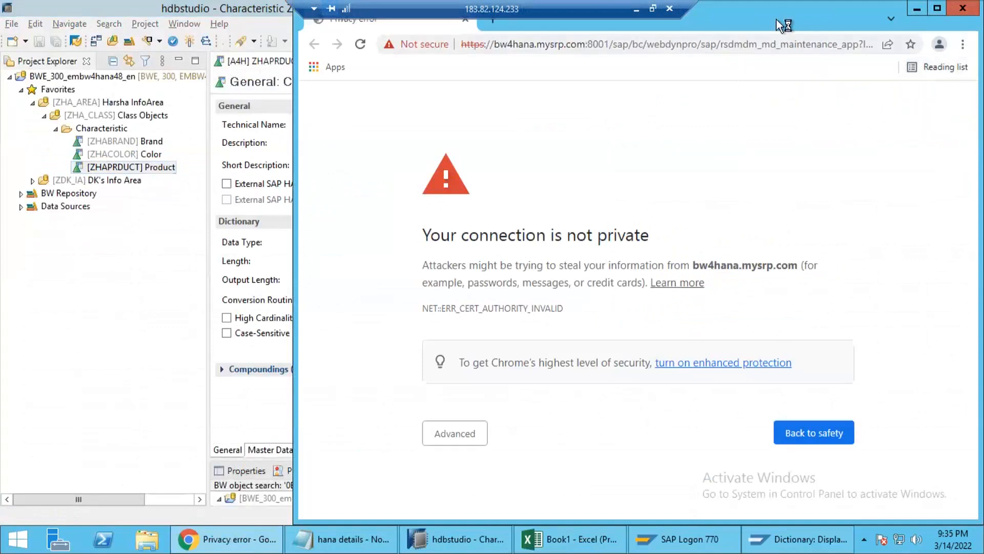
{"action": "left_click", "coordinate": [309, 431]}
{"action": "scroll", "coordinate": [340, 497], "scroll_direction": "down", "scroll_amount": 1}
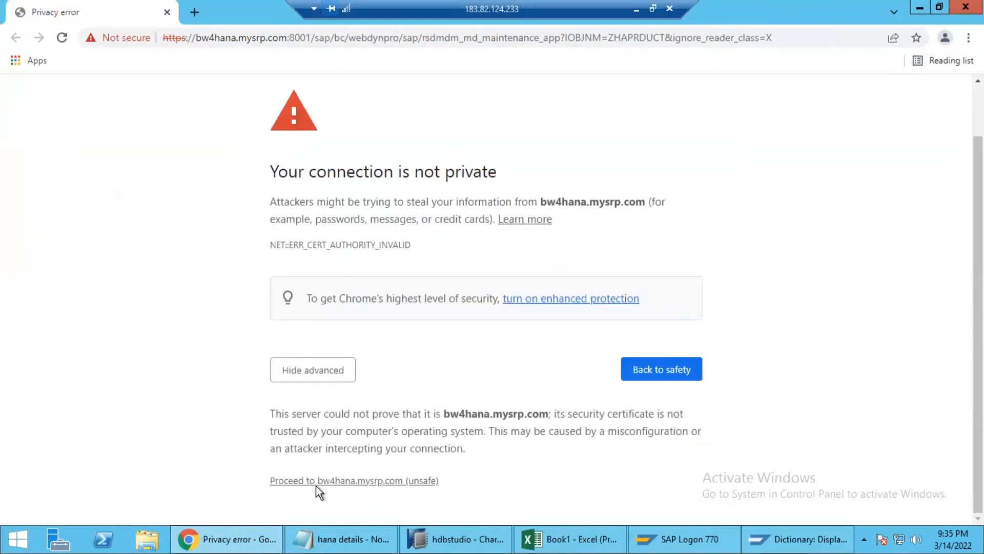
{"action": "left_click", "coordinate": [343, 482]}
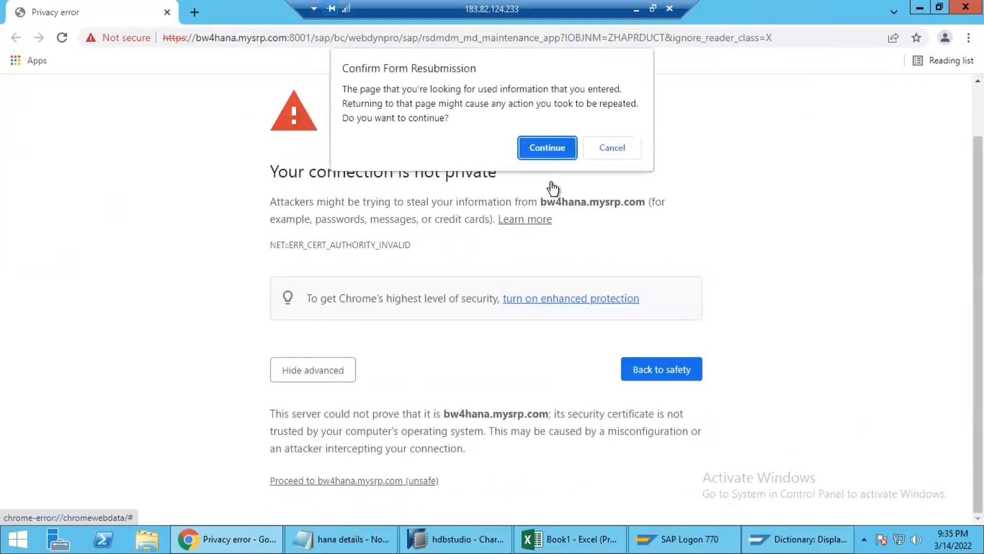
{"action": "left_click", "coordinate": [544, 152]}
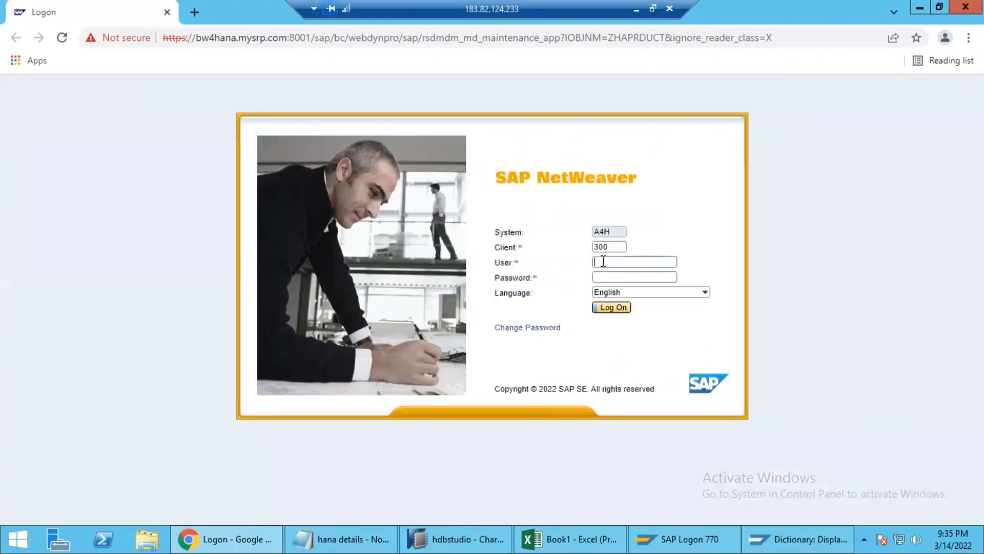
Step: Look up the logon details in the hana details Notepad file and enter the user name on the SAP NetWeaver logon page
{"action": "left_click", "coordinate": [334, 527]}
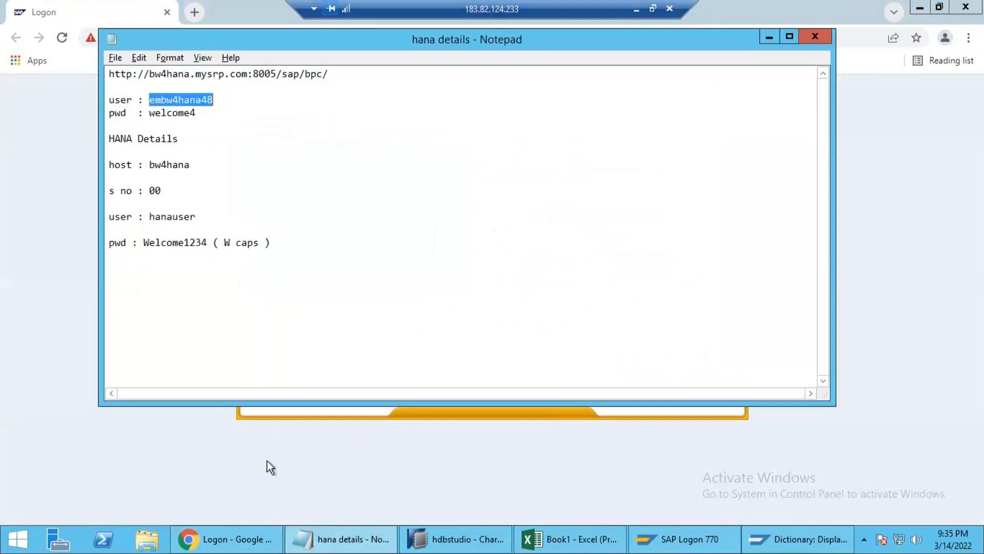
{"action": "key", "text": "alt+Tab"}
{"action": "left_click", "coordinate": [604, 262]}
{"action": "type", "text": "embw4hana48"}
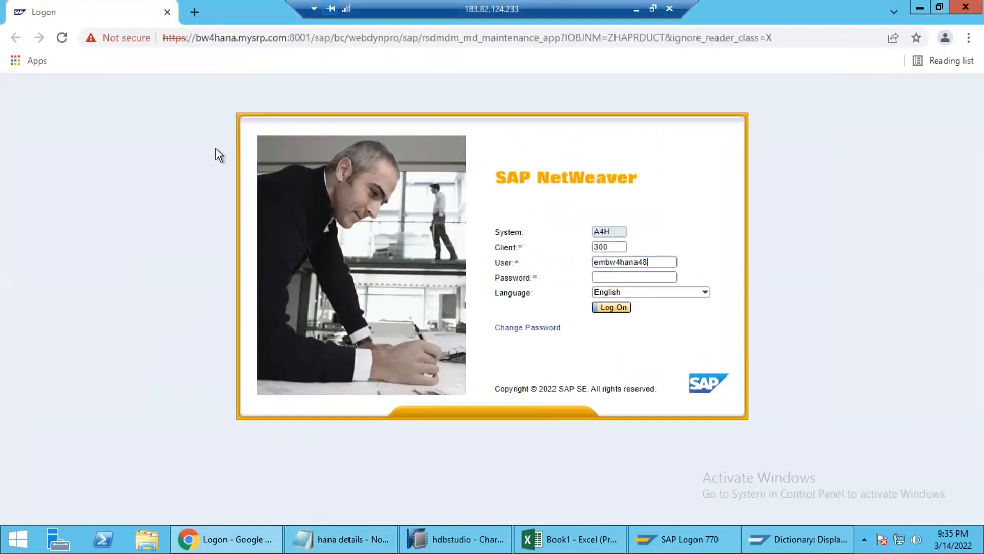
Step: Copy the account password from the Notepad file into the password field and log on to client 300
{"action": "key", "text": "alt+Tab"}
{"action": "left_click_drag", "start_coordinate": [149, 113], "coordinate": [197, 113]}
{"action": "key", "text": "ctrl+c"}
{"action": "key", "text": "alt+Tab"}
{"action": "key", "text": "Tab"}
{"action": "key", "text": "ctrl+v"}
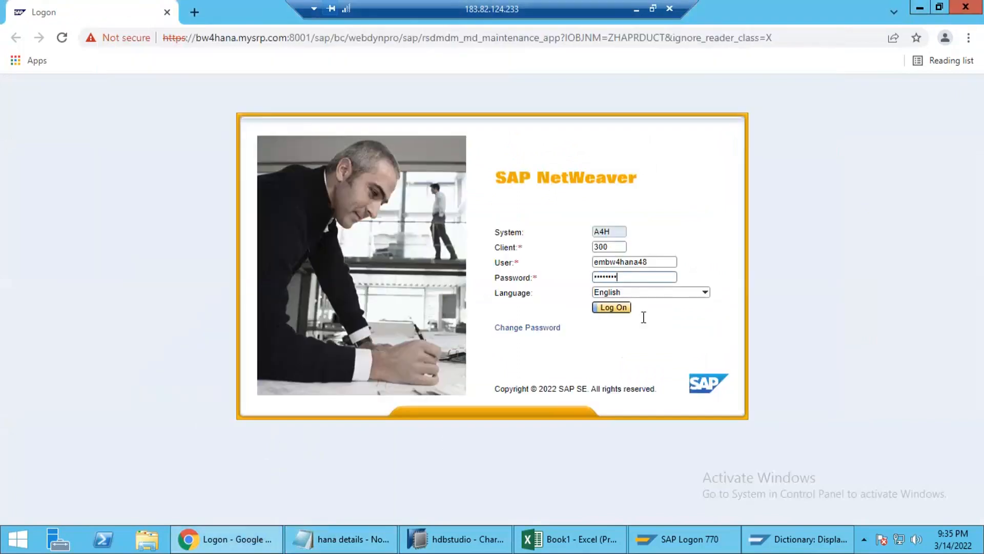
{"action": "left_click", "coordinate": [618, 309]}
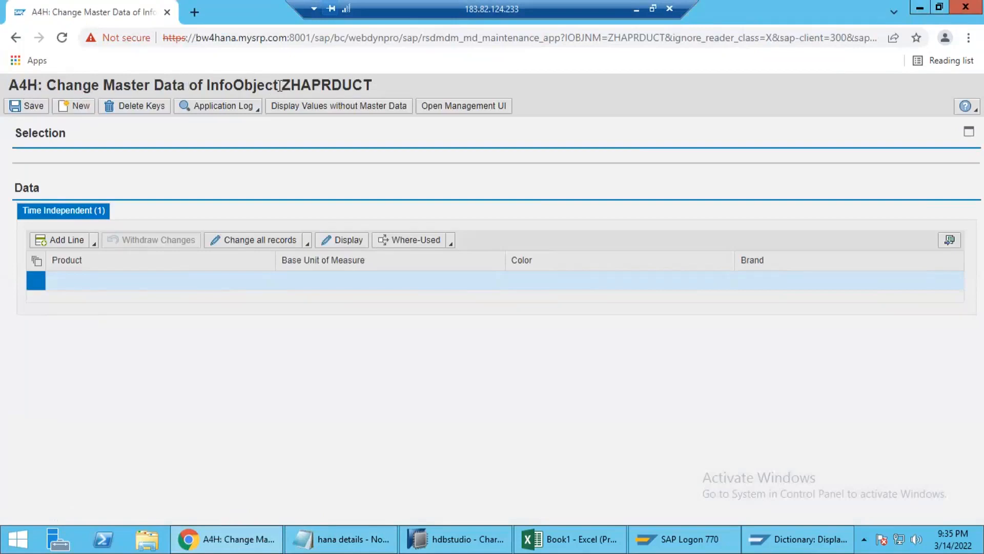
Step: Enter a ZHAPRDUCT master data record with product BLUE ASIAN PAINT and base unit of measure BT (Bottle)
{"action": "left_click_drag", "start_coordinate": [280, 86], "coordinate": [398, 89]}
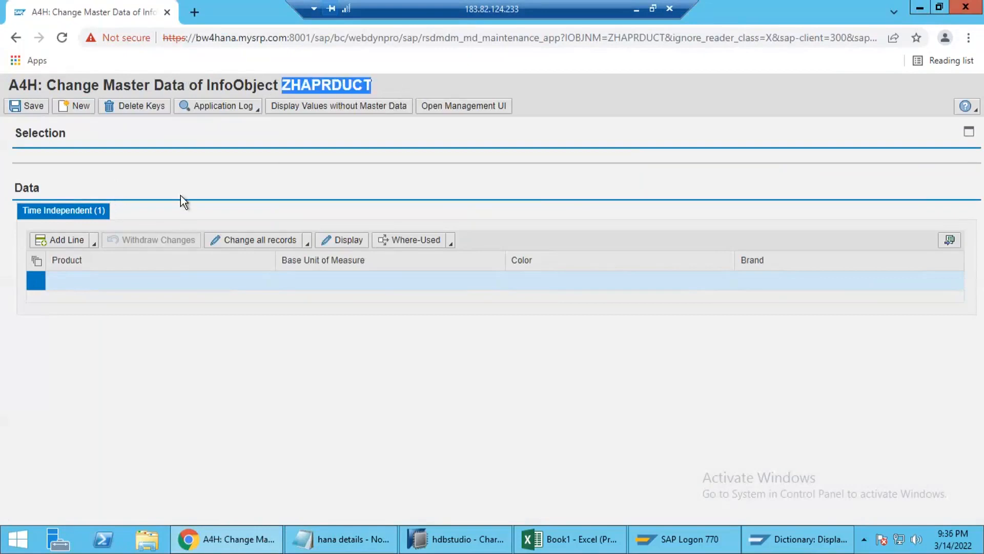
{"action": "left_click", "coordinate": [60, 285]}
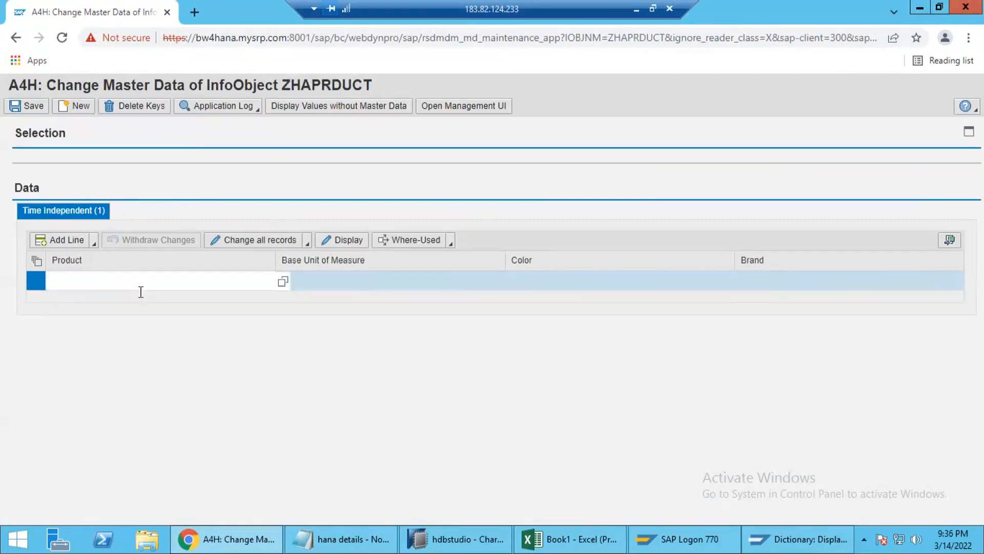
{"action": "left_click", "coordinate": [70, 267]}
{"action": "left_click", "coordinate": [78, 282]}
{"action": "type", "text": "BLUE ASIAN P"}
{"action": "type", "text": "AINT"}
{"action": "key", "text": "Tab"}
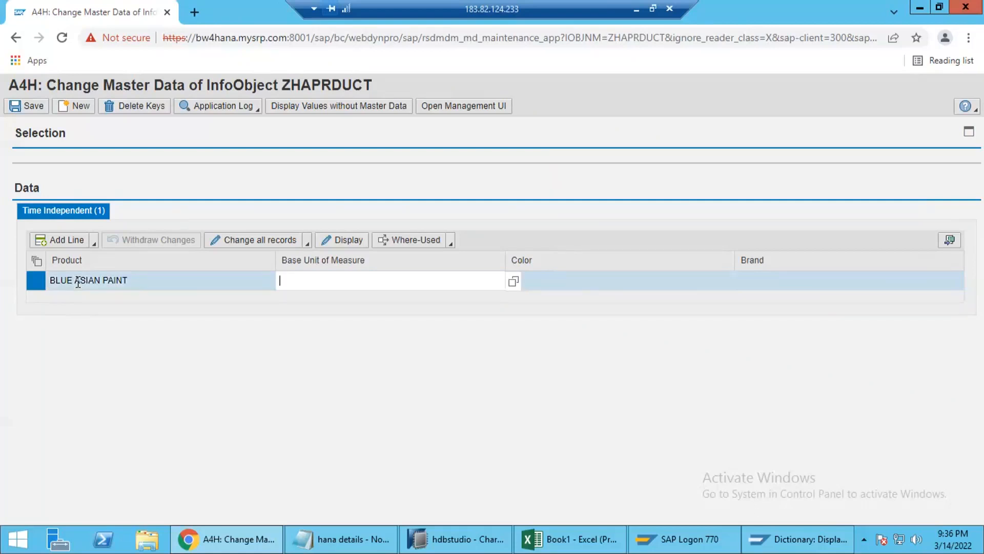
{"action": "type", "text": "BOT"}
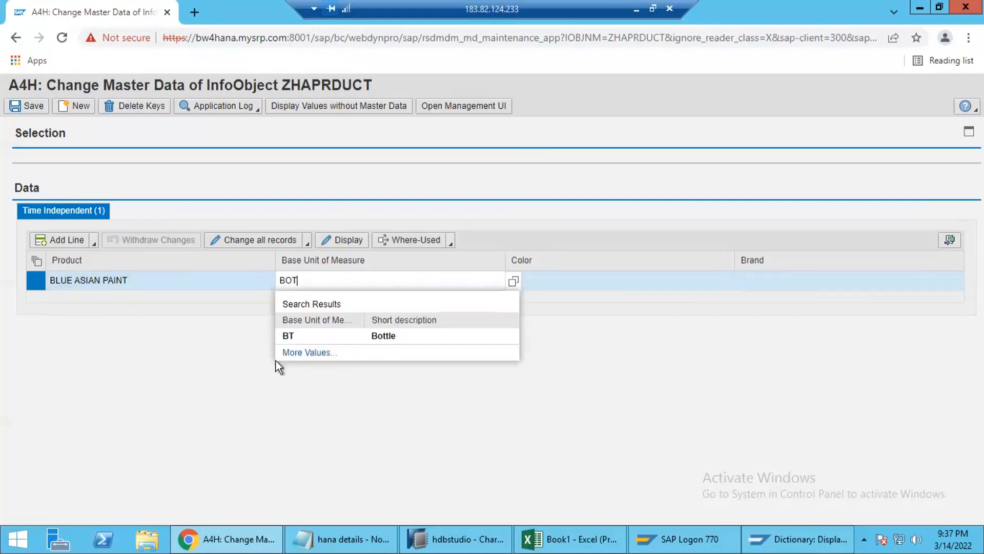
{"action": "left_click", "coordinate": [290, 336]}
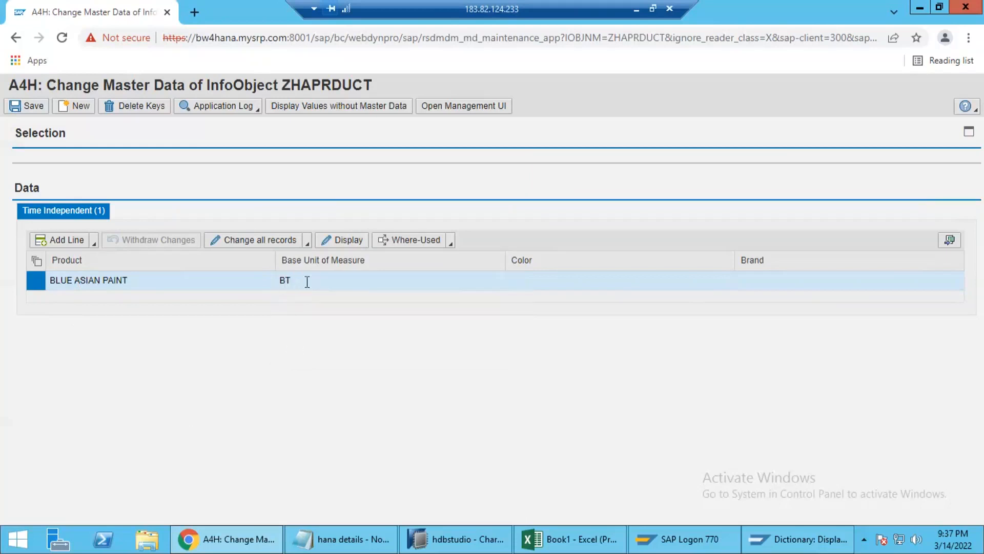
Step: Set the color to BLUE and the brand to ASIAN for the BLUE ASIAN PAINT record
{"action": "left_click", "coordinate": [577, 282]}
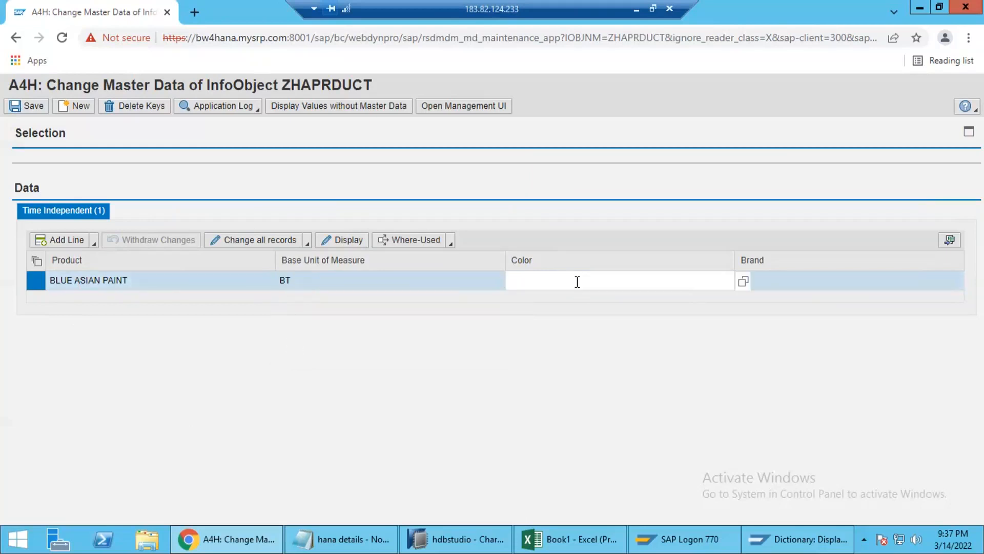
{"action": "type", "text": "BLUE"}
{"action": "left_click", "coordinate": [763, 280]}
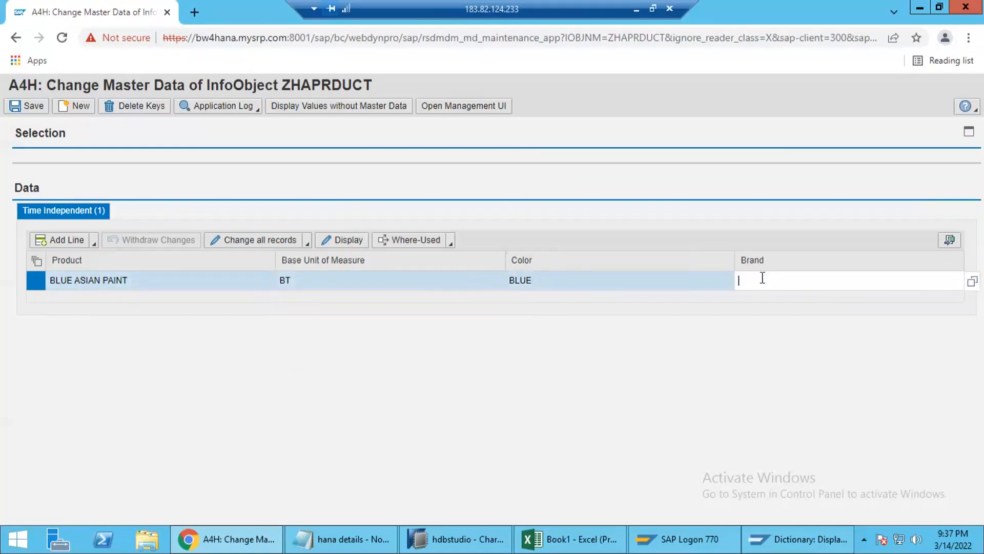
{"action": "type", "text": "ASIAN"}
{"action": "left_click", "coordinate": [643, 305]}
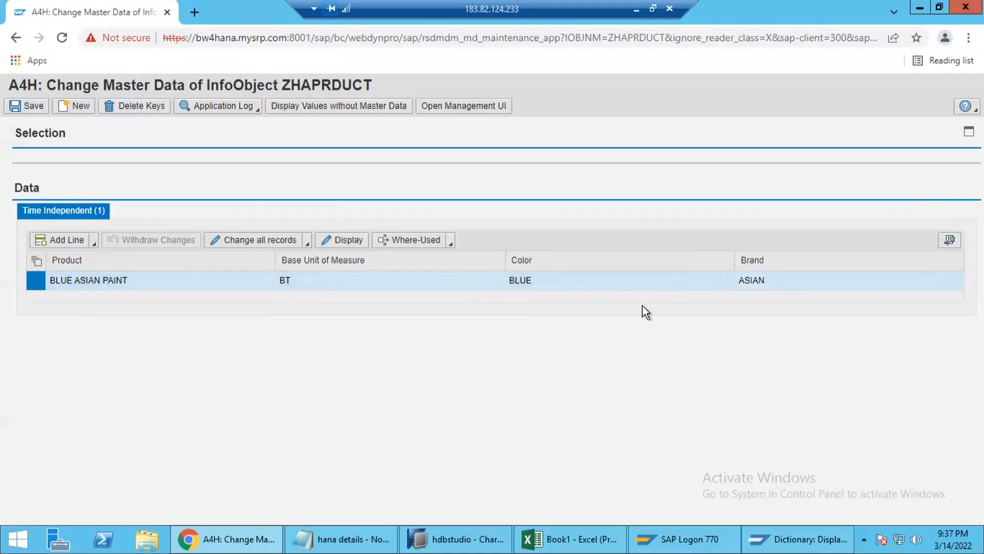
Step: Replace the brand of the BLUE ASIAN PAINT record with ASP
{"action": "left_click", "coordinate": [771, 280]}
{"action": "left_click", "coordinate": [772, 279]}
{"action": "type", "text": "PAIN"}
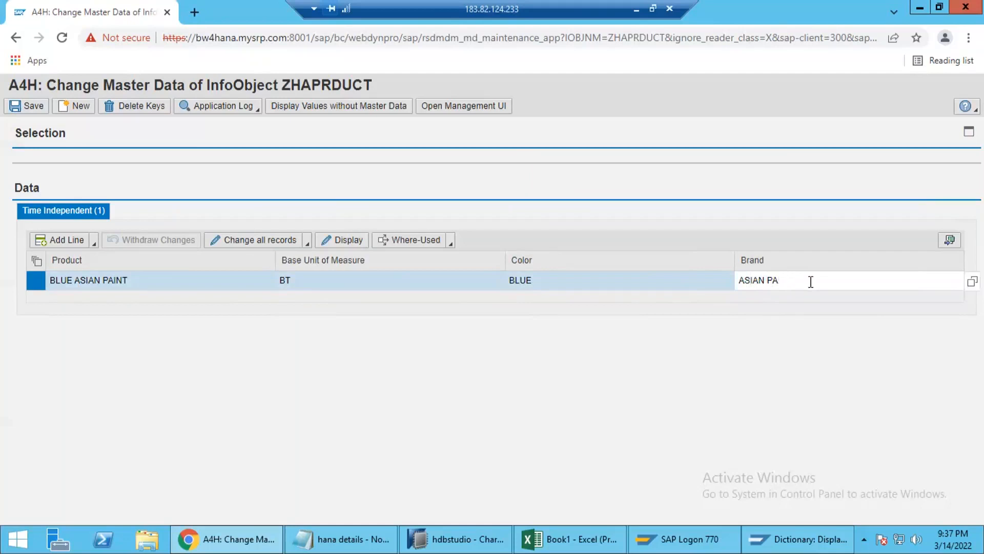
{"action": "key", "text": "BackSpace"}
{"action": "key", "text": "BackSpace"}
{"action": "key", "text": "BackSpace"}
{"action": "key", "text": "BackSpace"}
{"action": "key", "text": "BackSpace"}
{"action": "type", "text": "ASP"}
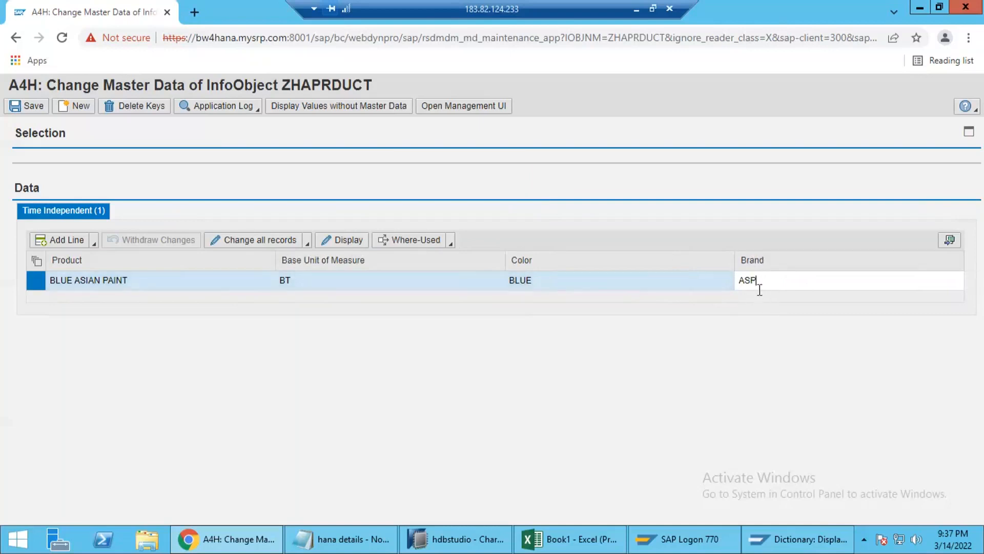
{"action": "left_click", "coordinate": [209, 276]}
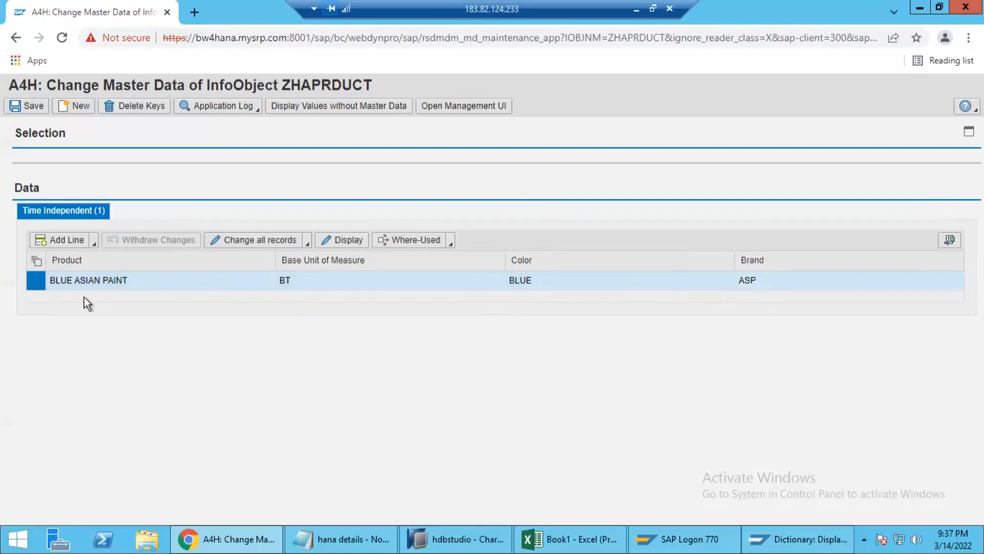
Step: Add a second line with product RED ASIAN PAINT, base unit of measure BT, color RED and brand ASP
{"action": "left_click", "coordinate": [95, 243]}
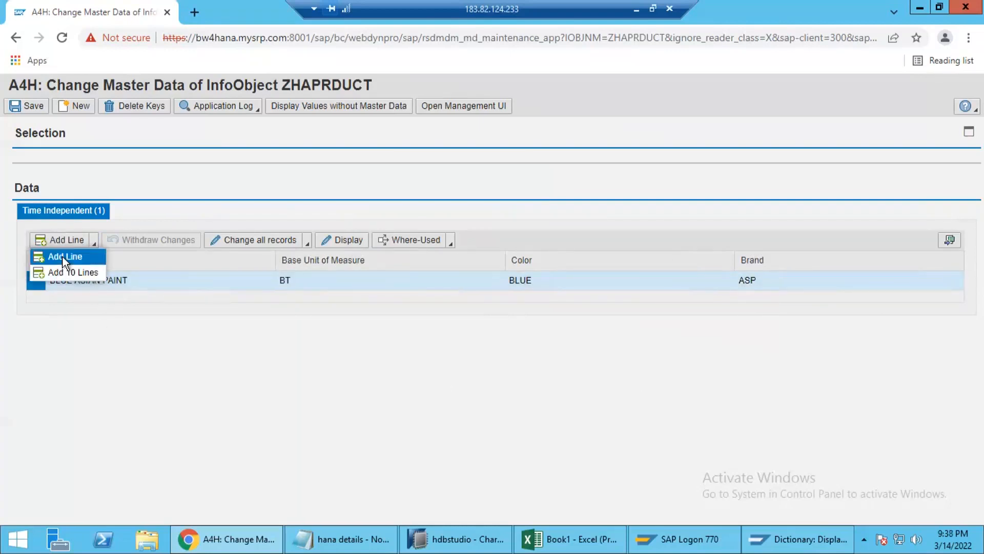
{"action": "left_click", "coordinate": [65, 256]}
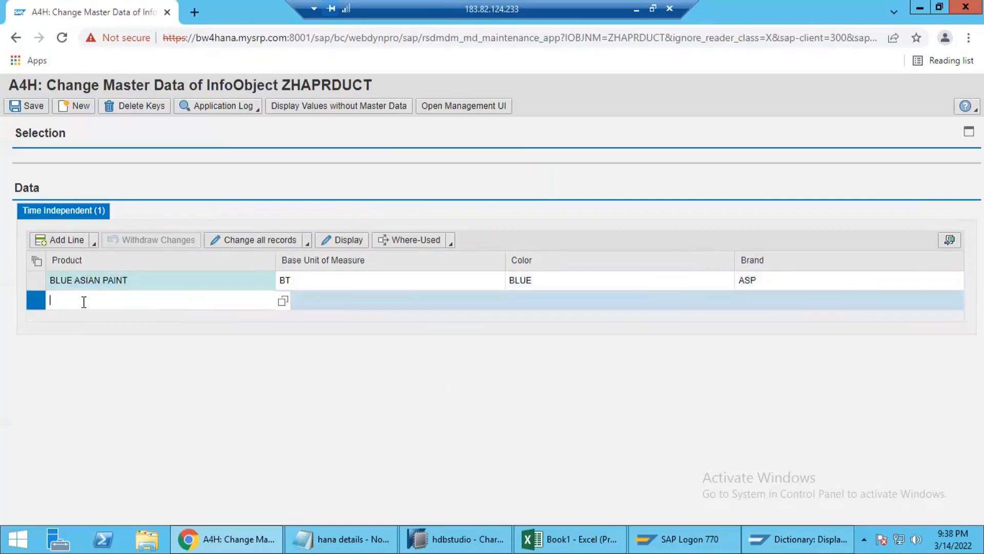
{"action": "type", "text": "RED ASIAN PAINT"}
{"action": "key", "text": "Tab"}
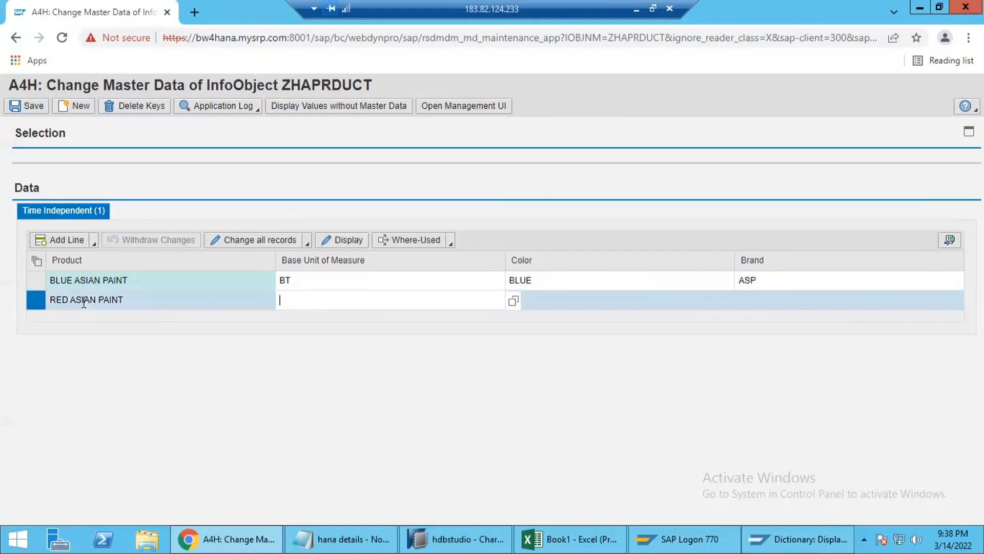
{"action": "type", "text": "BT"}
{"action": "key", "text": "Tab"}
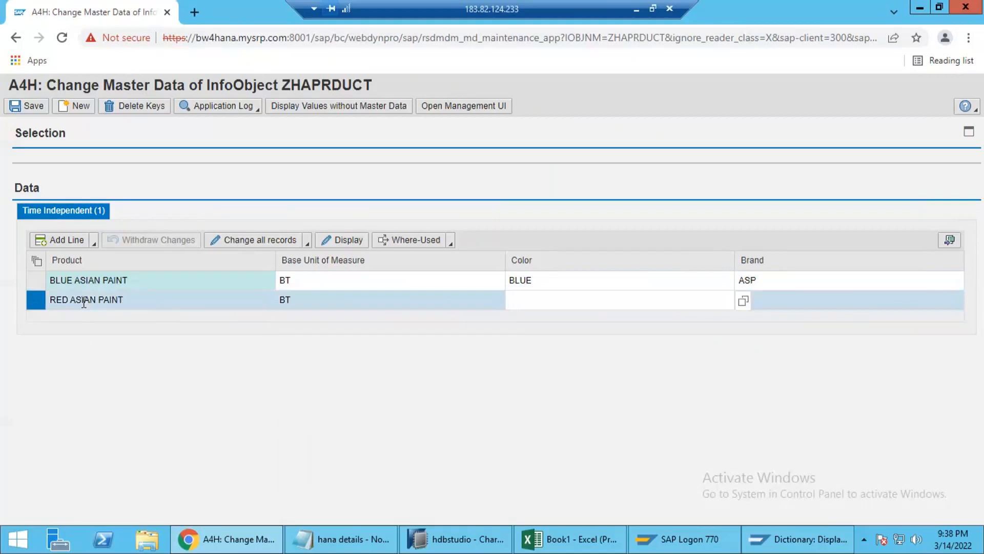
{"action": "type", "text": "RED"}
{"action": "key", "text": "Tab"}
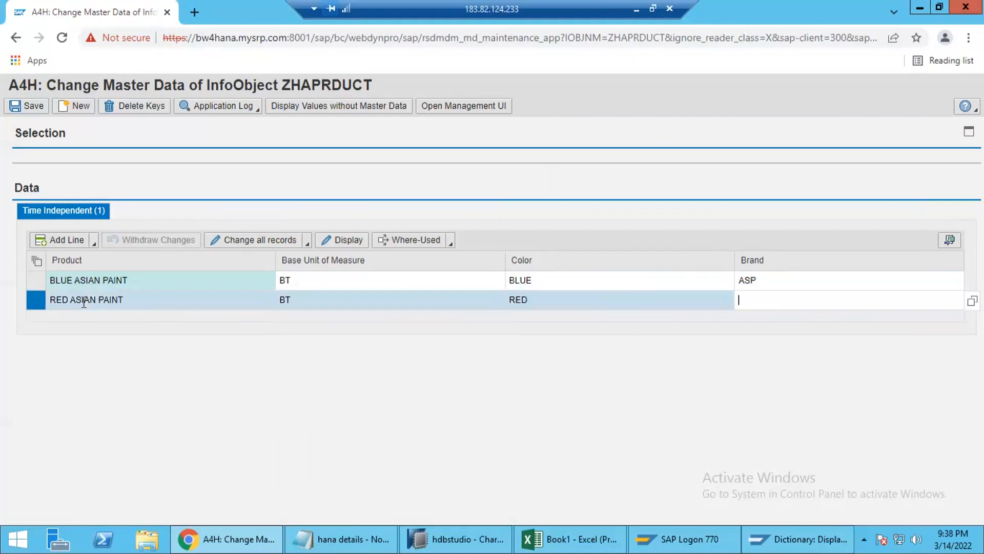
{"action": "type", "text": "ASP"}
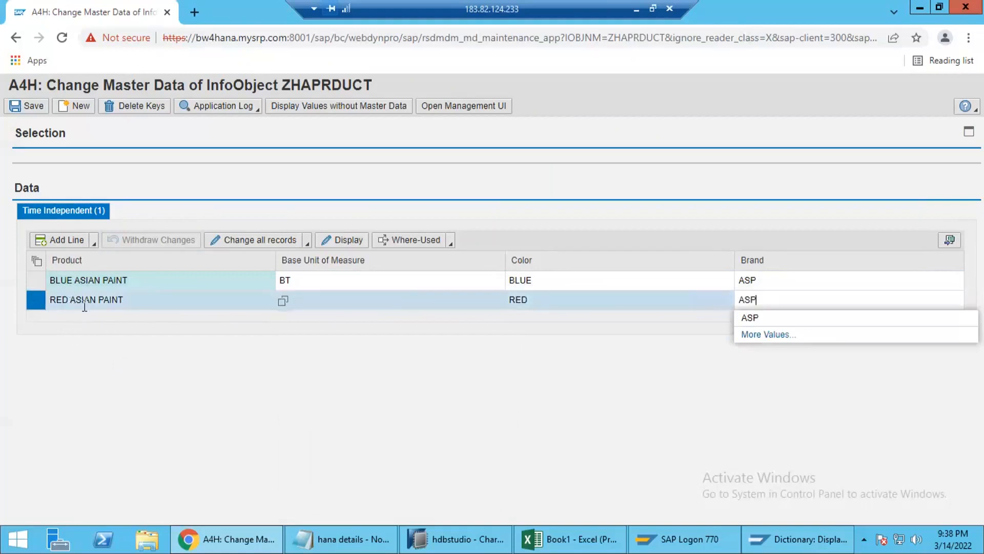
{"action": "left_click", "coordinate": [74, 268]}
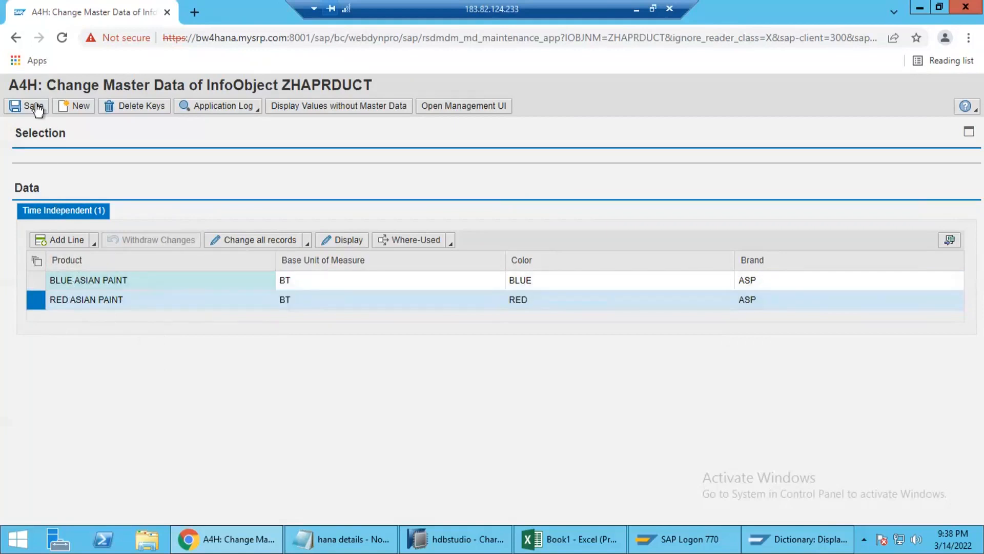
Step: Save the ZHAPRDUCT master data and close the browser window
{"action": "left_click", "coordinate": [32, 108]}
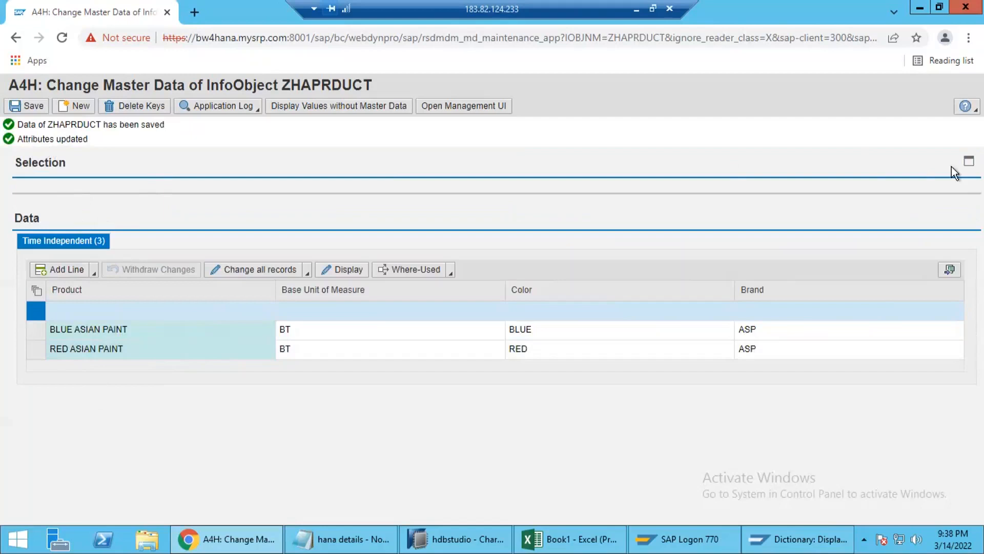
{"action": "left_click", "coordinate": [968, 162]}
{"action": "left_click", "coordinate": [969, 163]}
{"action": "left_click", "coordinate": [966, 6]}
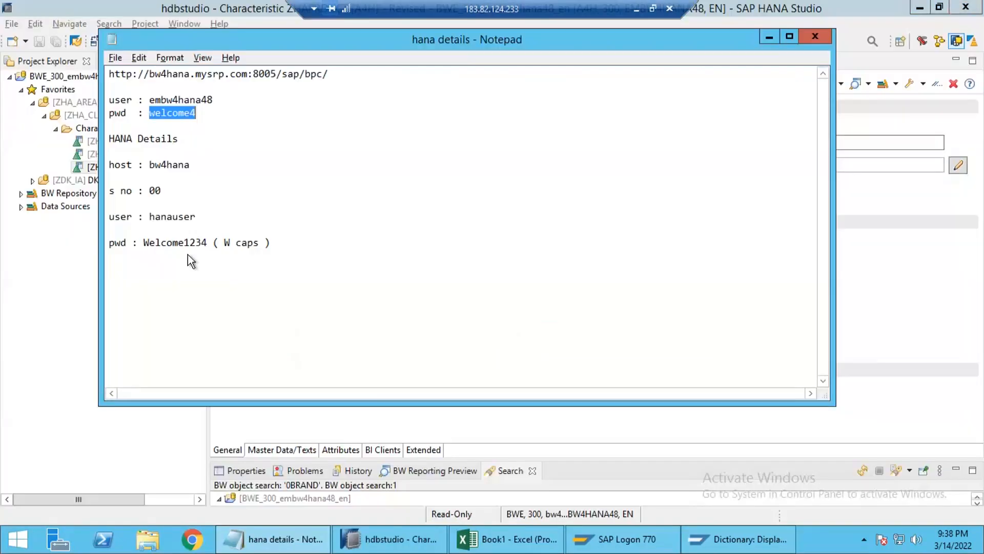
Step: Switch to SAP HANA Studio and highlight the technical name of the Product characteristic
{"action": "key", "text": "alt+Tab"}
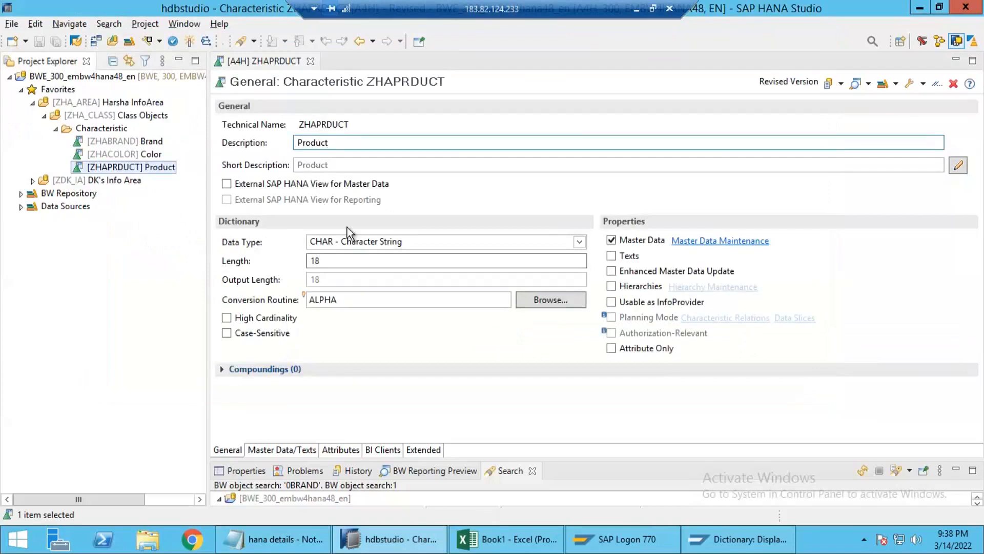
{"action": "left_click", "coordinate": [300, 123]}
{"action": "double_click", "coordinate": [367, 122]}
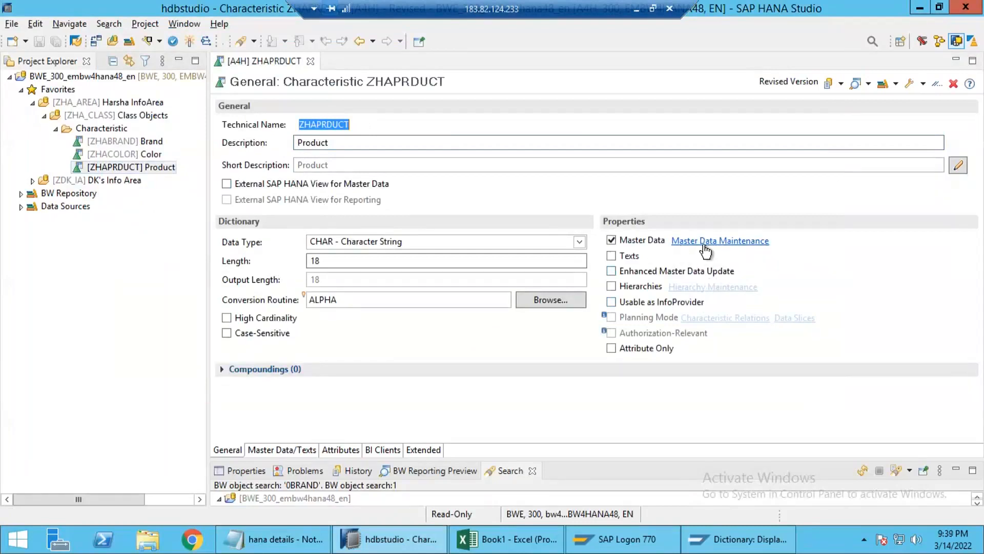
Step: Switch to the dictionary table display in SAP GUI and show the entries of table /BIC/PZHAPRDUCT
{"action": "left_click", "coordinate": [727, 542]}
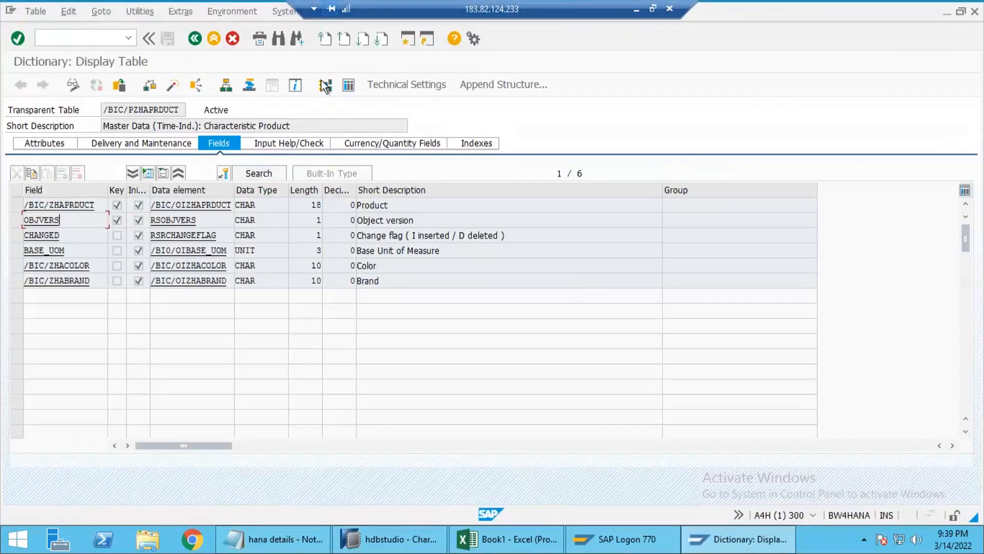
{"action": "left_click", "coordinate": [349, 86]}
{"action": "left_click", "coordinate": [23, 87]}
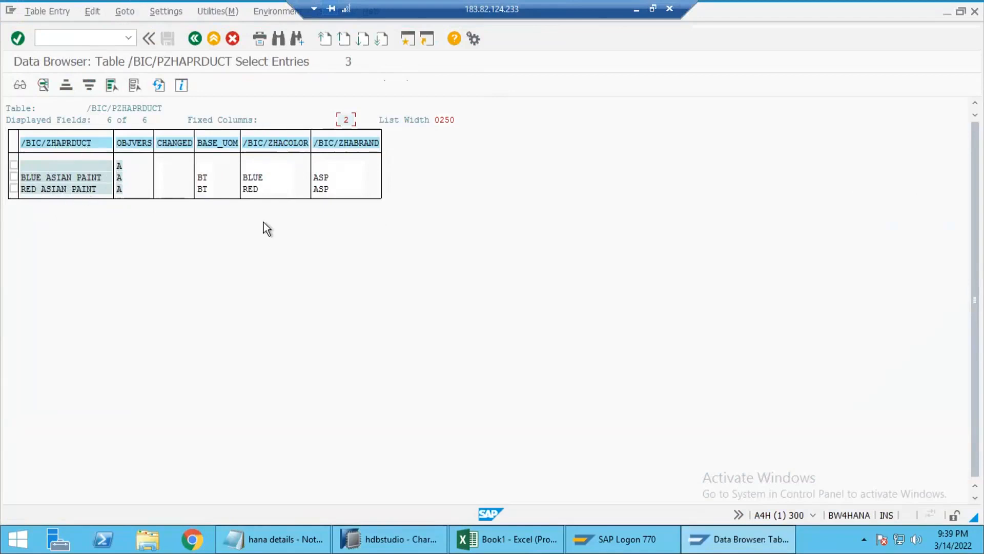
{"action": "left_click", "coordinate": [47, 162]}
Step: Change the Data Browser user parameters so the output list uses ALV Grid Display
{"action": "left_click", "coordinate": [167, 11]}
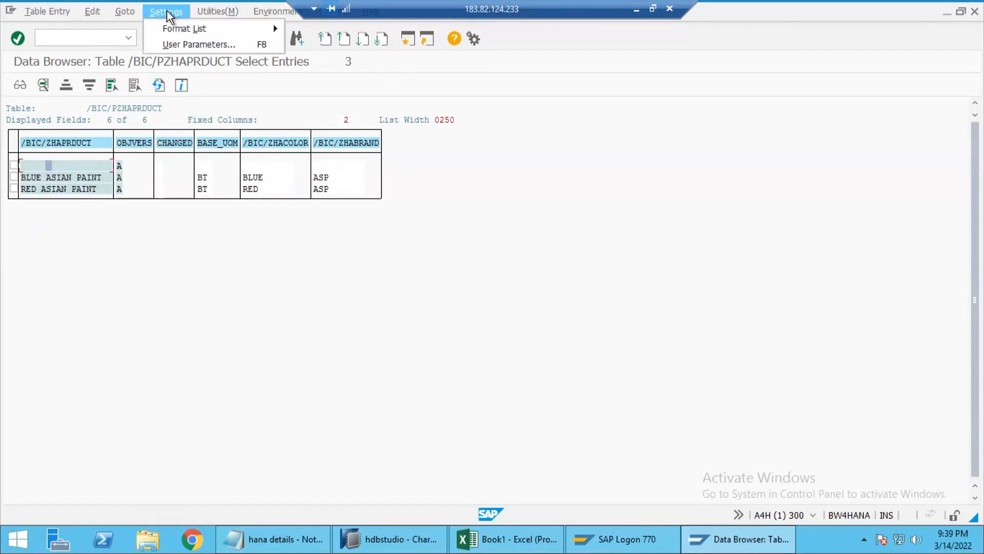
{"action": "left_click", "coordinate": [174, 45]}
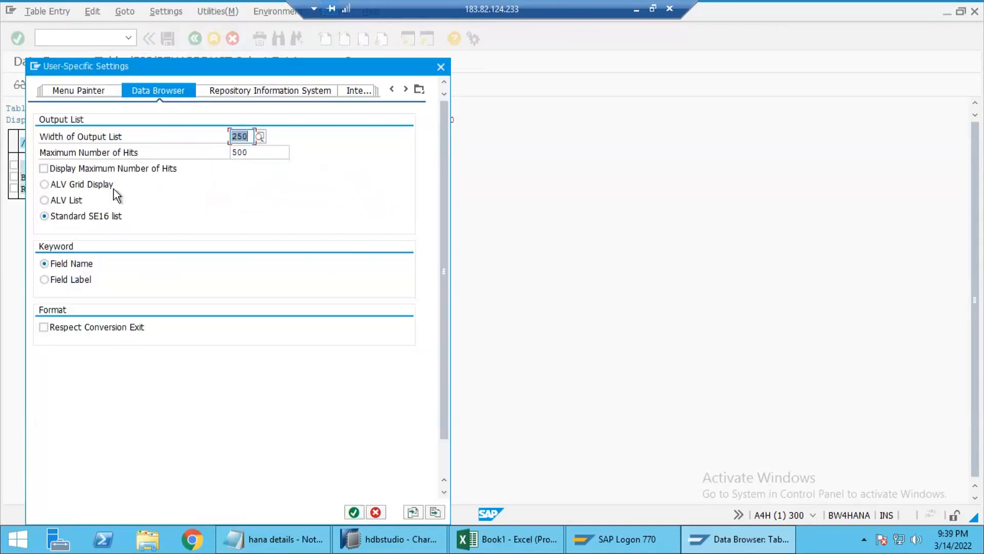
{"action": "left_click", "coordinate": [79, 188]}
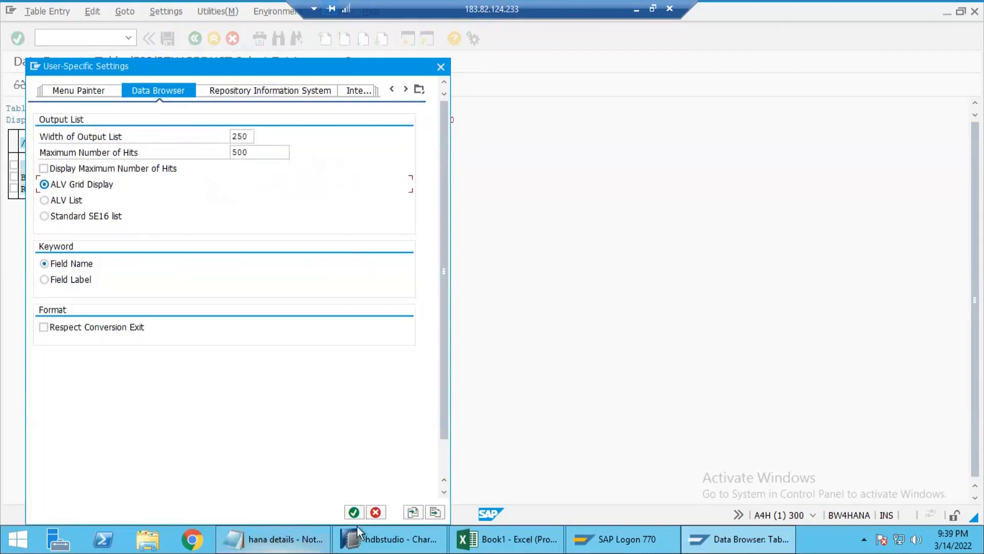
{"action": "key", "text": "Return"}
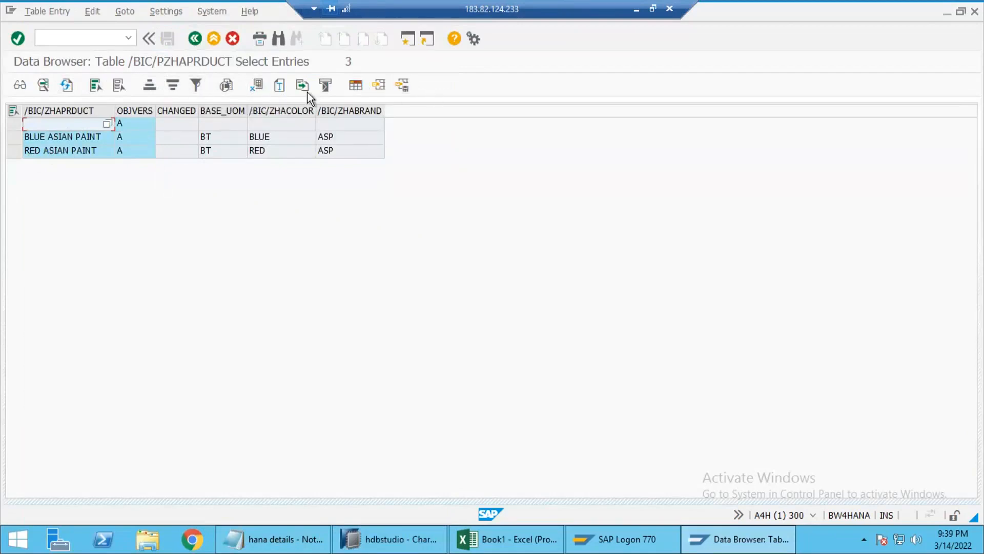
Step: Examine the BLUE ASIAN PAINT and RED ASIAN PAINT records in the table's grid
{"action": "left_click", "coordinate": [162, 152]}
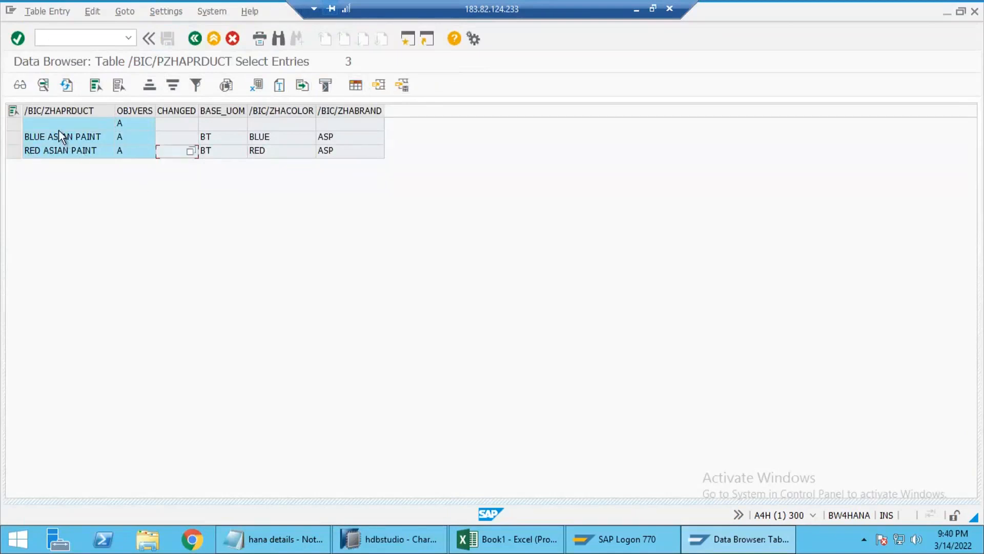
{"action": "left_click", "coordinate": [53, 151]}
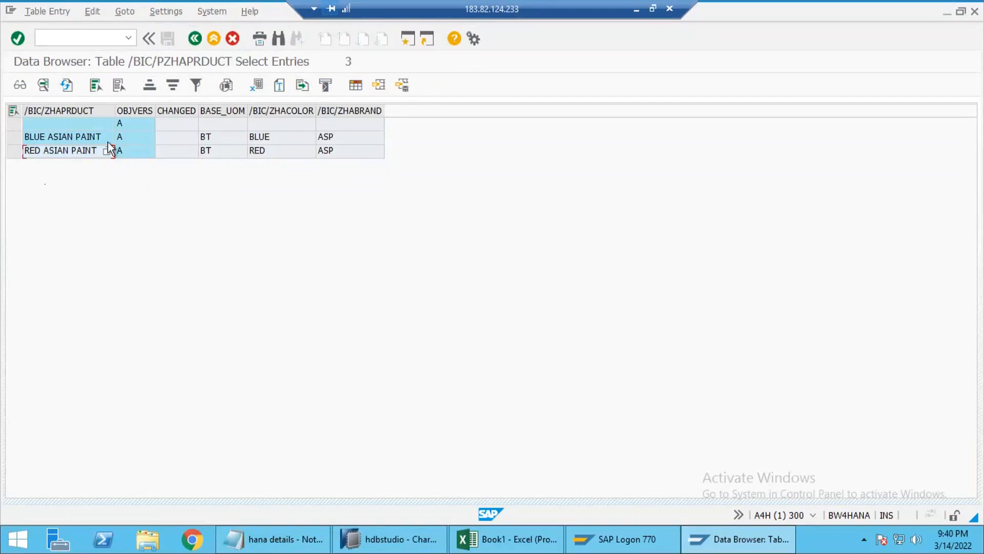
{"action": "left_click_drag", "start_coordinate": [14, 137], "coordinate": [15, 155]}
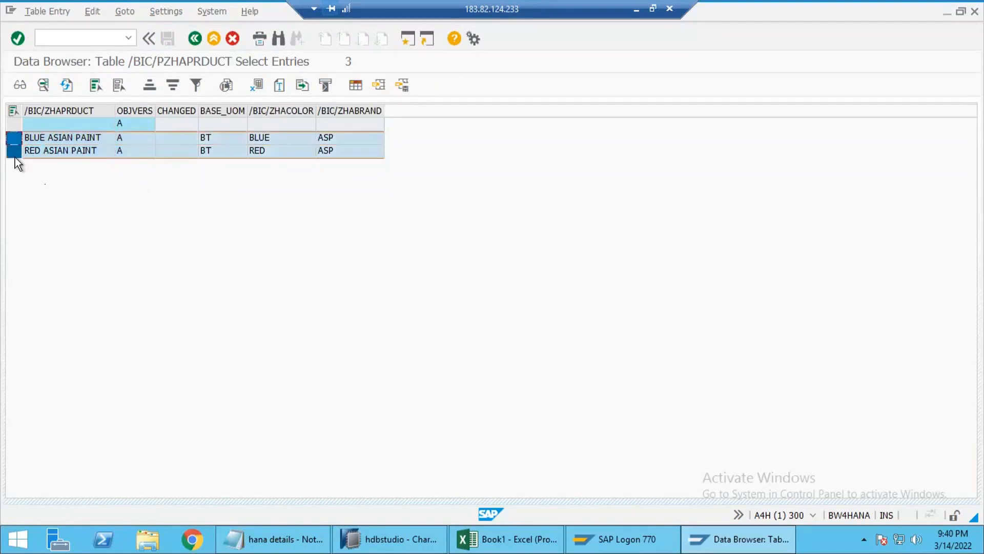
{"action": "left_click", "coordinate": [75, 151]}
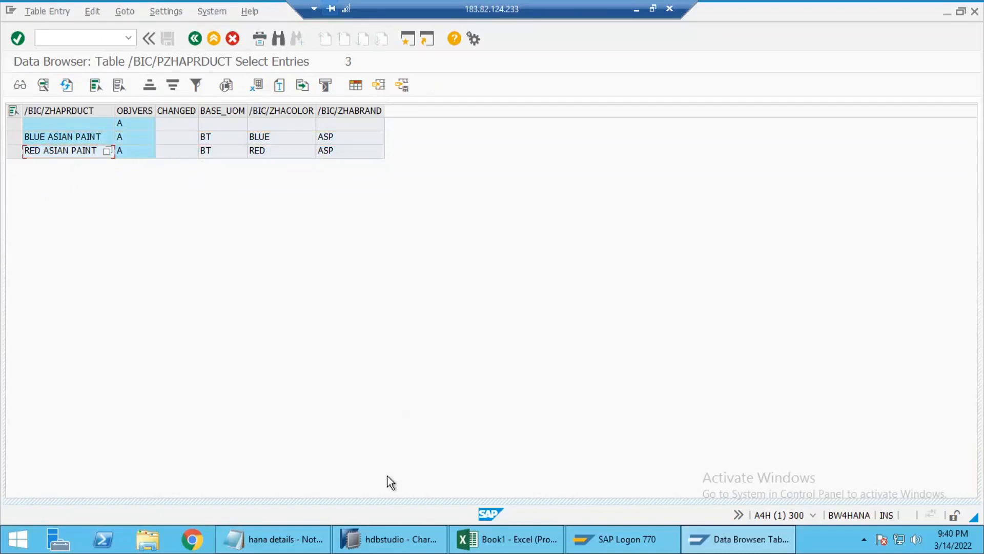
Step: Switch to the Book1 workbook in Excel and review the notes on manual update and mass upload using flat file
{"action": "left_click", "coordinate": [515, 535]}
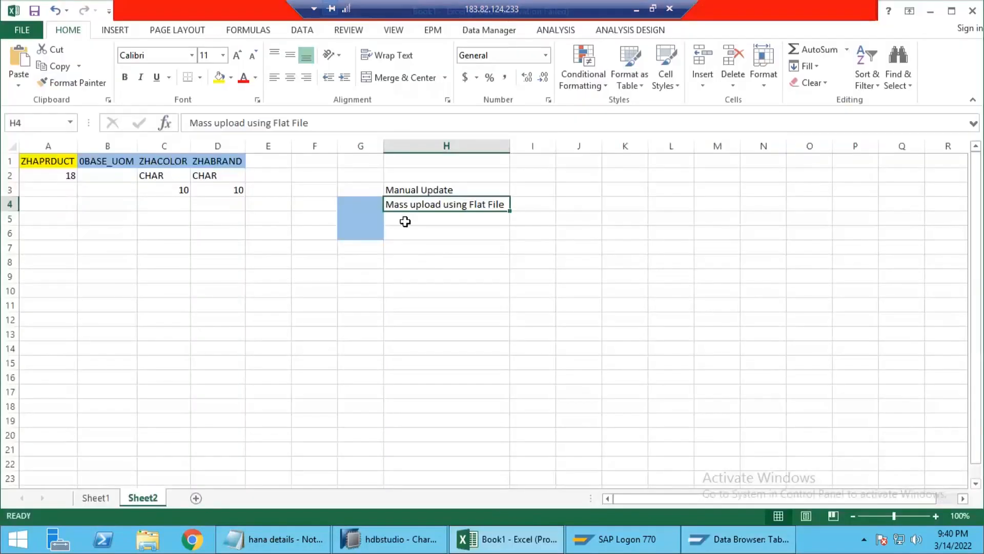
{"action": "left_click", "coordinate": [430, 191]}
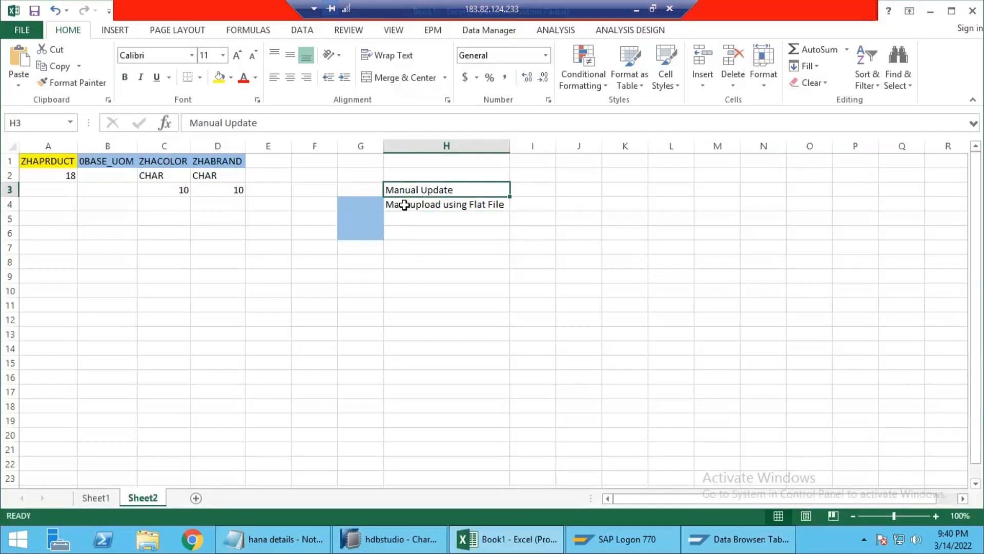
{"action": "left_click", "coordinate": [435, 208]}
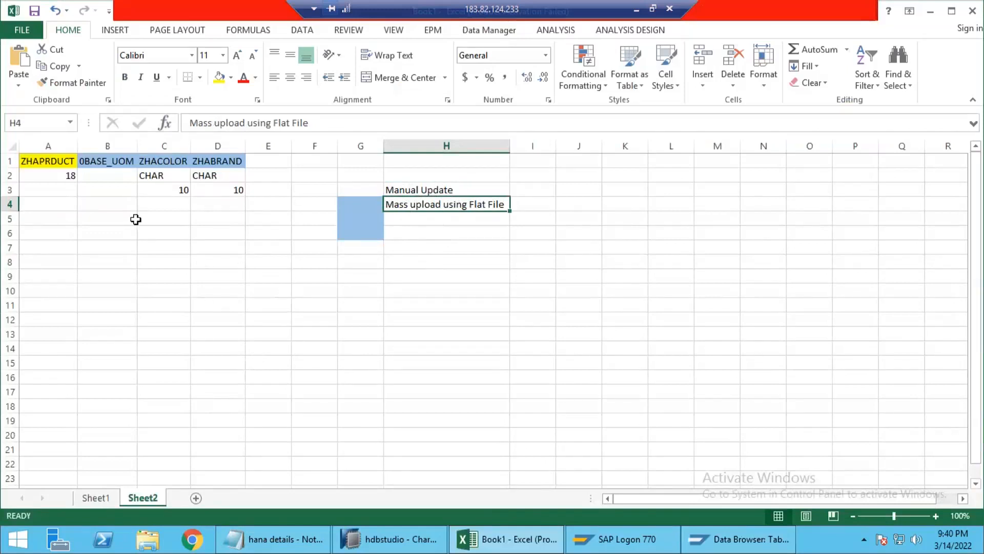
{"action": "left_click", "coordinate": [18, 538]}
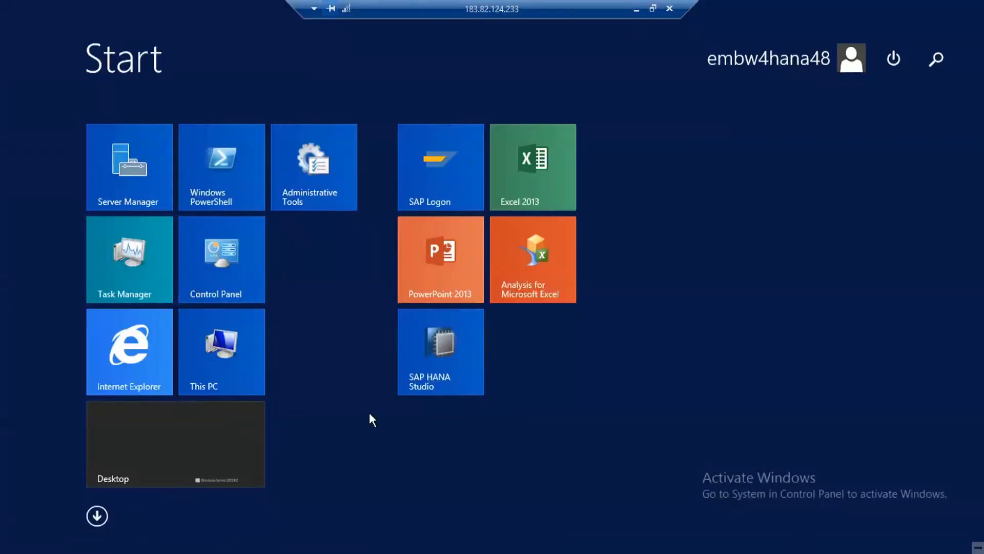
{"action": "key", "text": "super"}
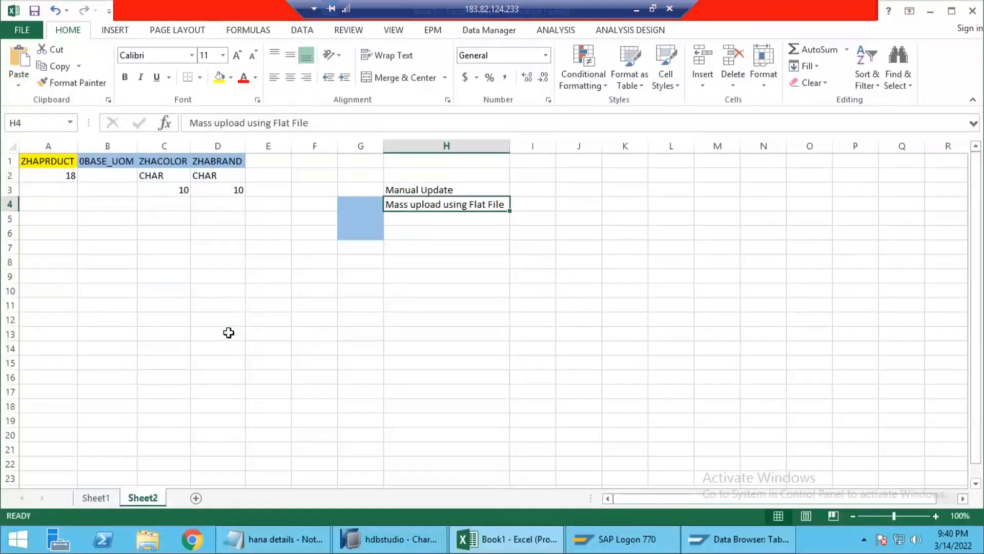
Step: Create a new blank workbook and maximize its window
{"action": "left_click", "coordinate": [21, 31]}
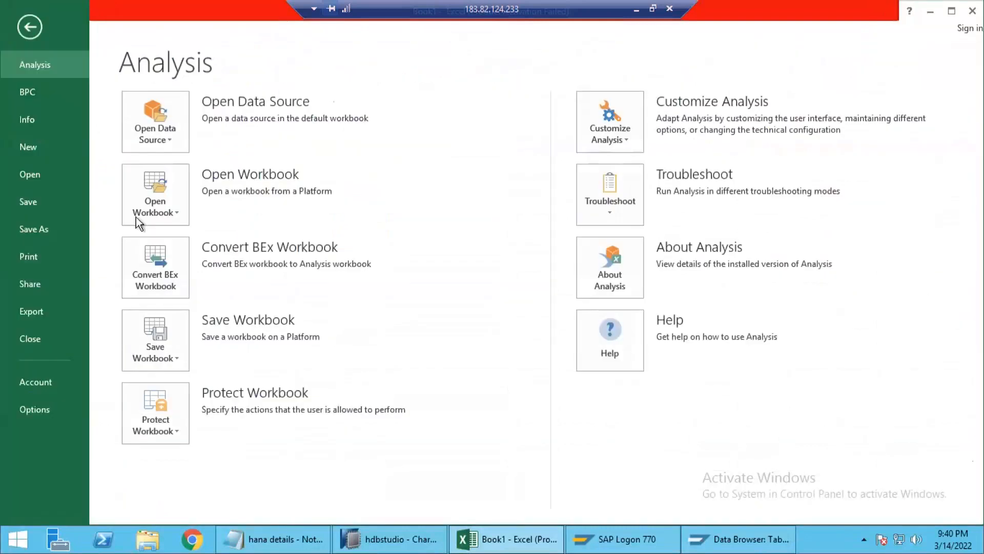
{"action": "left_click", "coordinate": [29, 146]}
{"action": "key", "text": "Escape"}
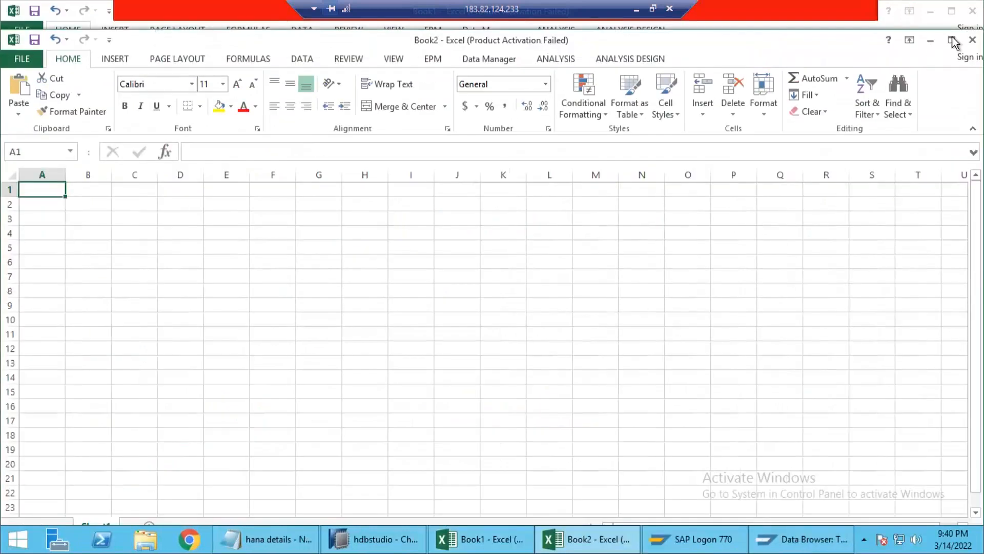
{"action": "left_click", "coordinate": [952, 40]}
Step: Copy the headers ZHAPRDUCT, 0BASE_UOM, ZHACOLOR and ZHABRAND from Book1 into the first row of the new workbook, starting at A1
{"action": "key", "text": "alt+Tab"}
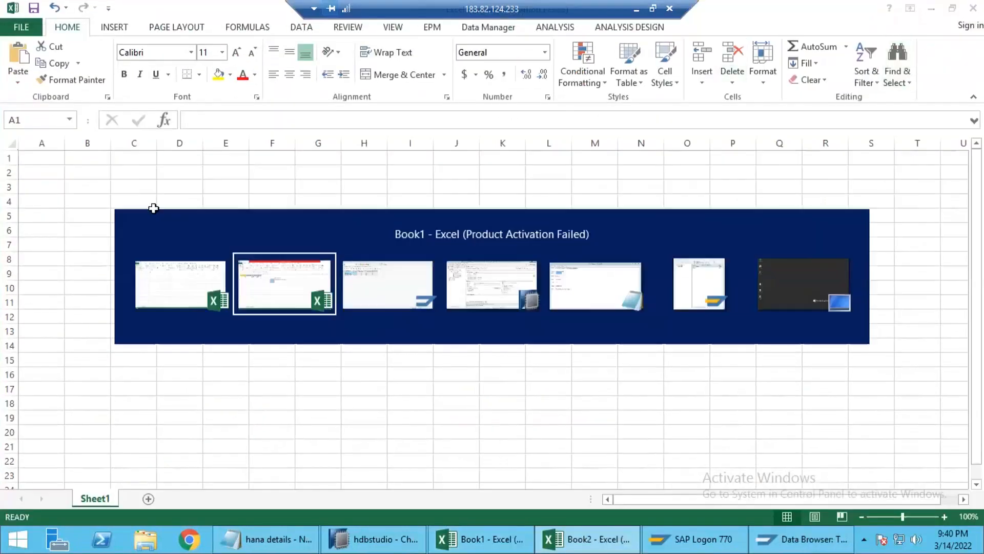
{"action": "left_click_drag", "start_coordinate": [46, 160], "coordinate": [236, 161]}
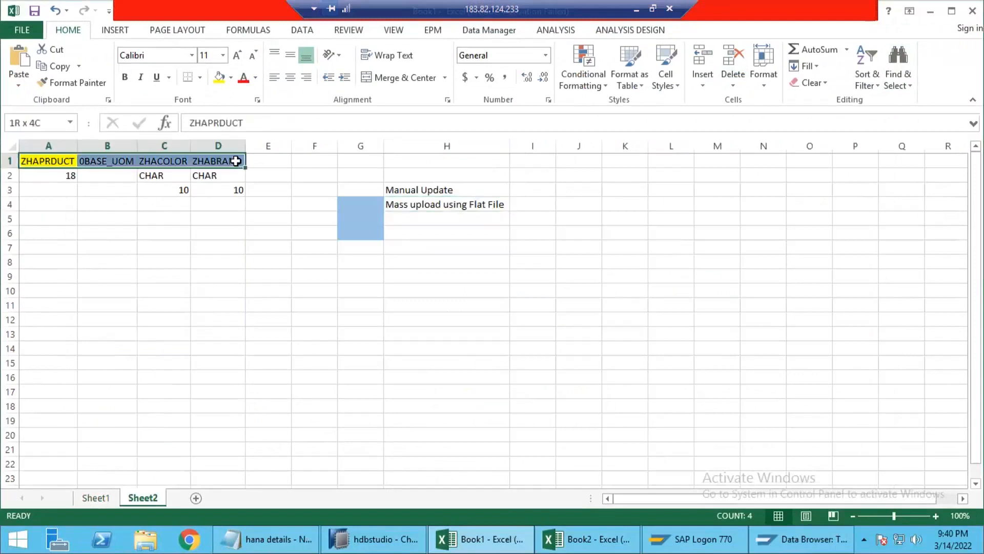
{"action": "key", "text": "ctrl+c"}
{"action": "key", "text": "alt+Tab"}
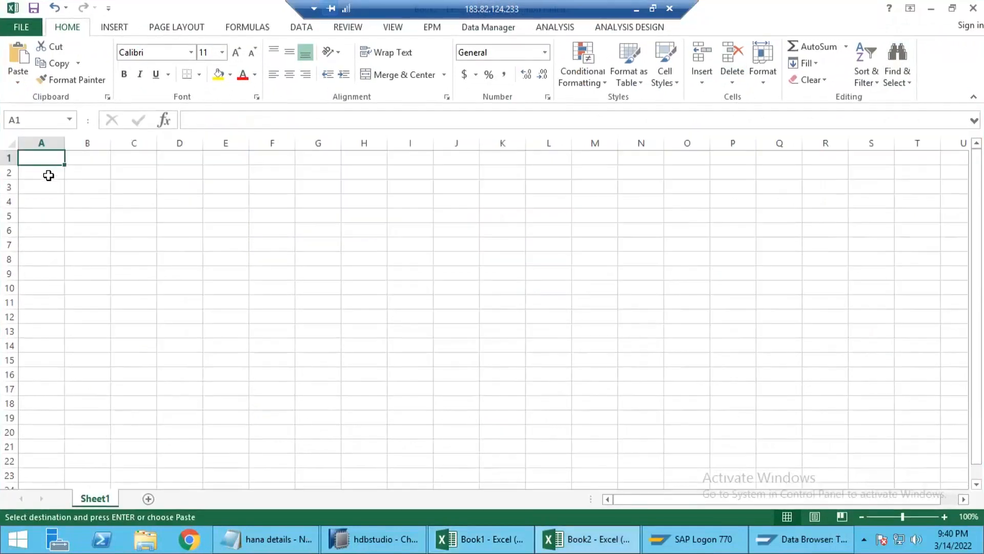
{"action": "key", "text": "ctrl+v"}
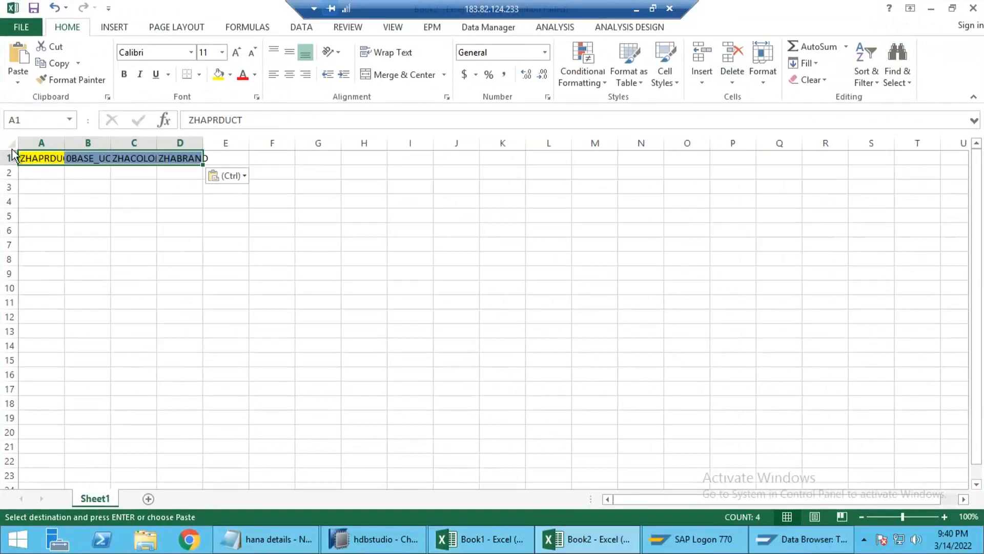
Step: Fit all column widths in the new sheet to the pasted headers
{"action": "key", "text": "ctrl+a"}
{"action": "double_click", "coordinate": [111, 142]}
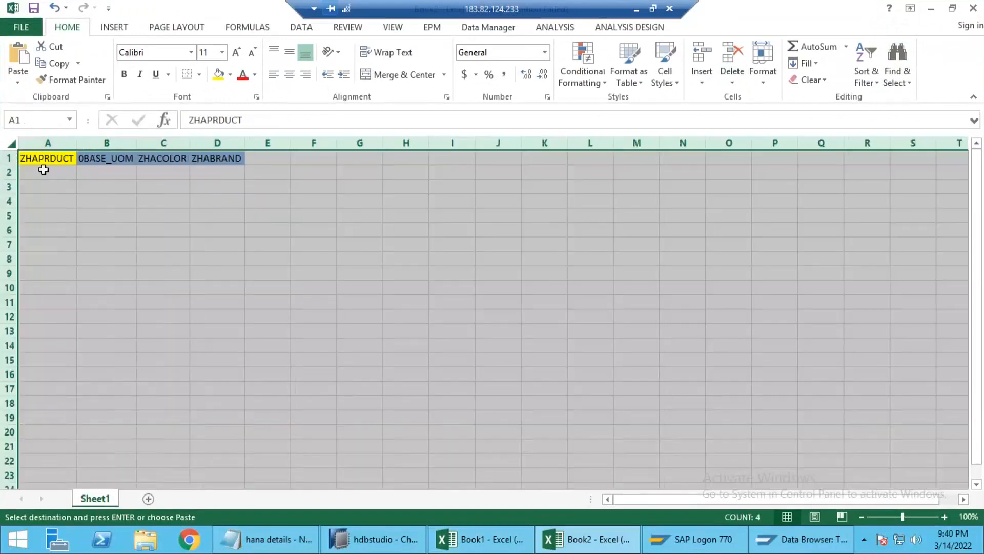
{"action": "left_click", "coordinate": [44, 172]}
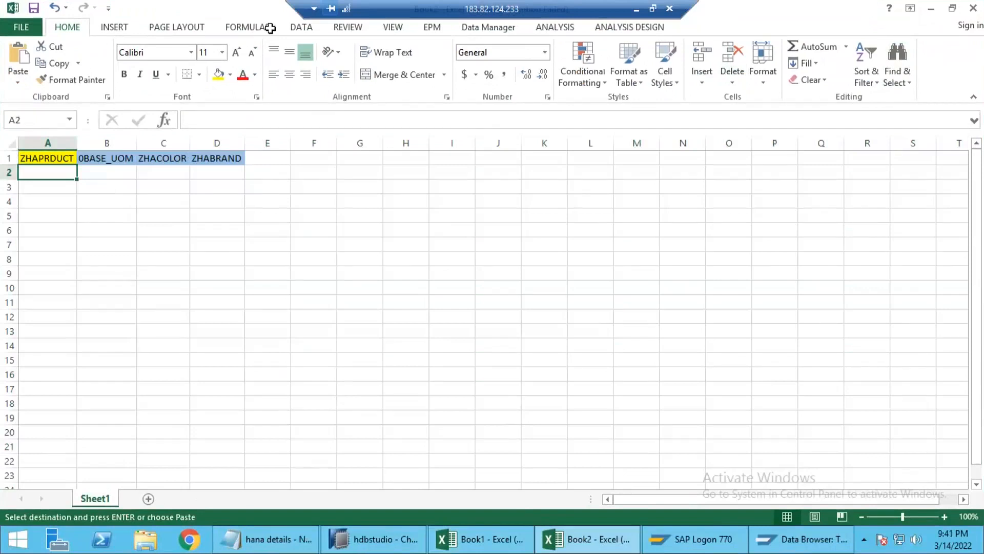
Step: Switch to Chrome and search the web for "wall paint brands"
{"action": "left_click", "coordinate": [398, 261]}
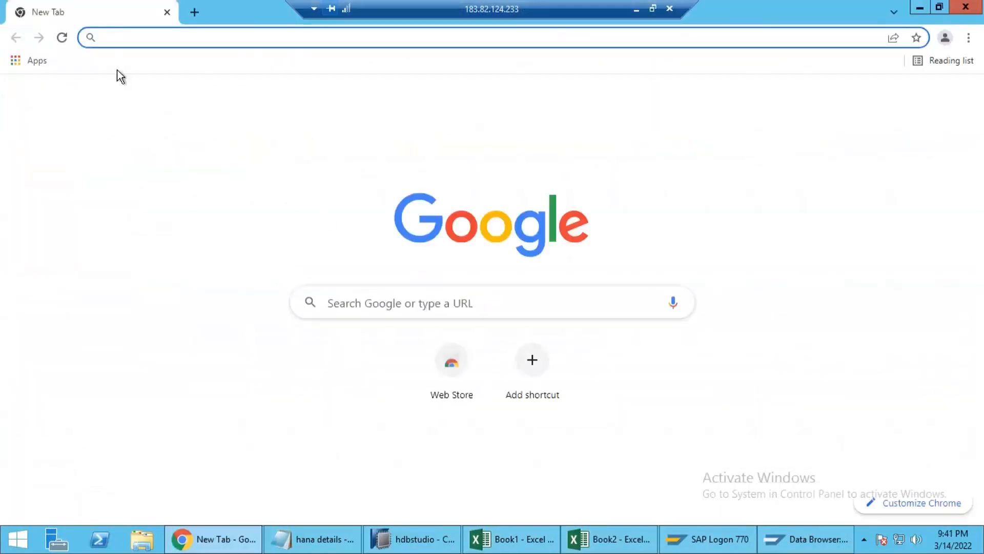
{"action": "type", "text": "p"}
{"action": "key", "text": "BackSpace"}
{"action": "type", "text": "wall paint"}
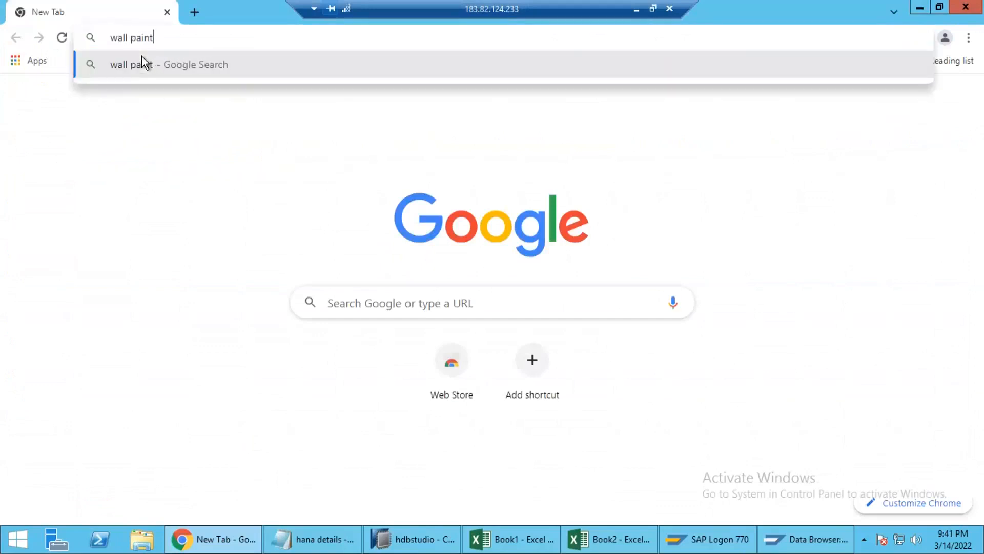
{"action": "type", "text": " brands"}
{"action": "key", "text": "Return"}
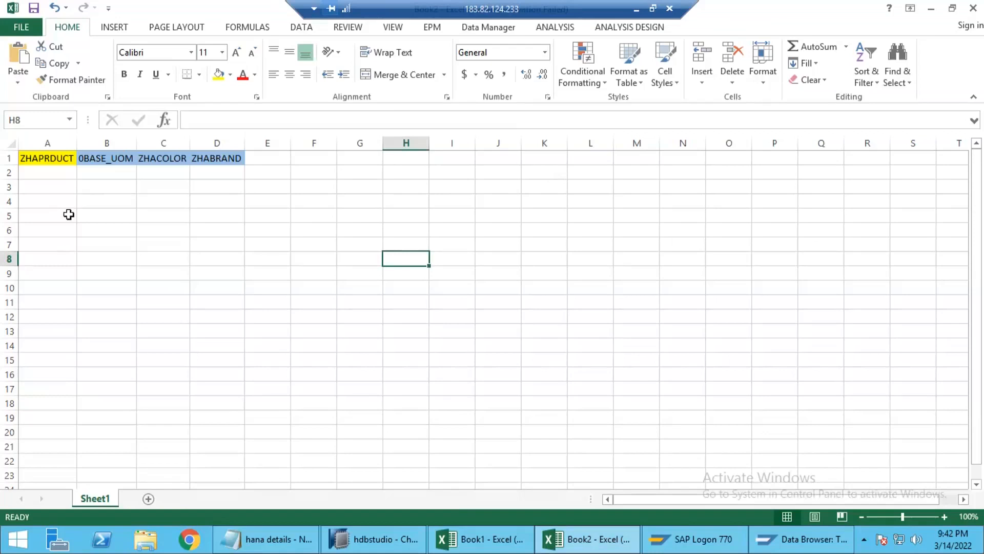
{"action": "left_click", "coordinate": [47, 172]}
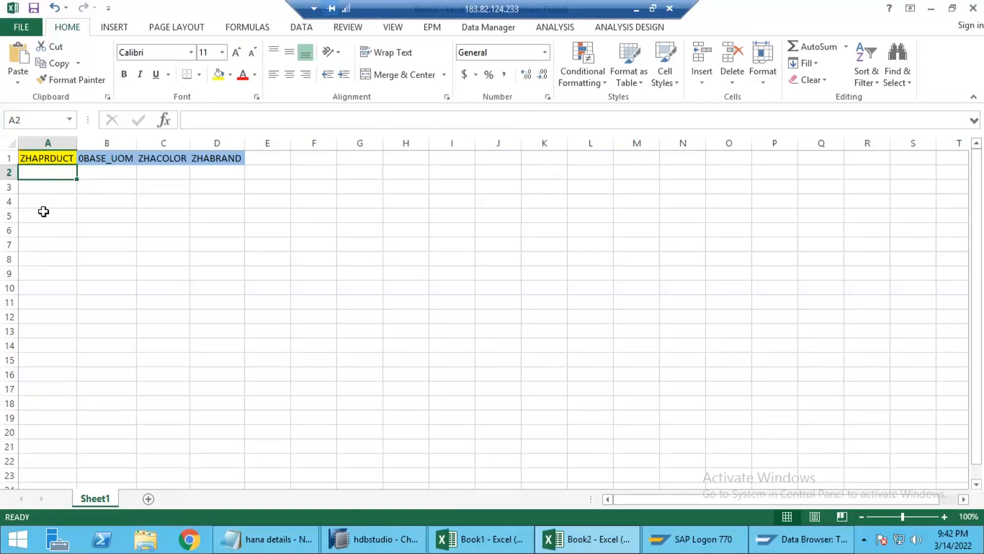
{"action": "key", "text": "Right"}
{"action": "key", "text": "Right"}
{"action": "key", "text": "Right"}
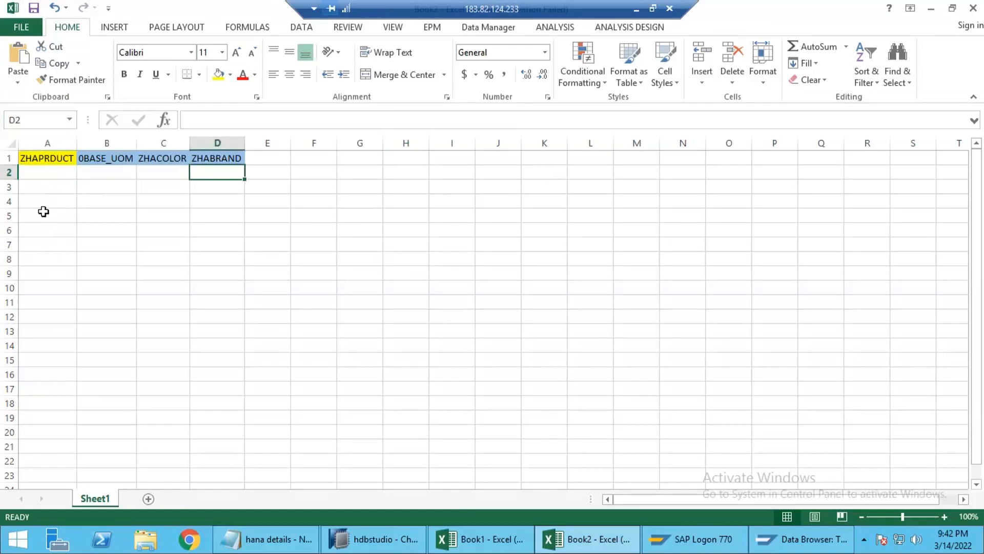
{"action": "key", "text": "Right"}
{"action": "key", "text": "Right"}
{"action": "key", "text": "Right"}
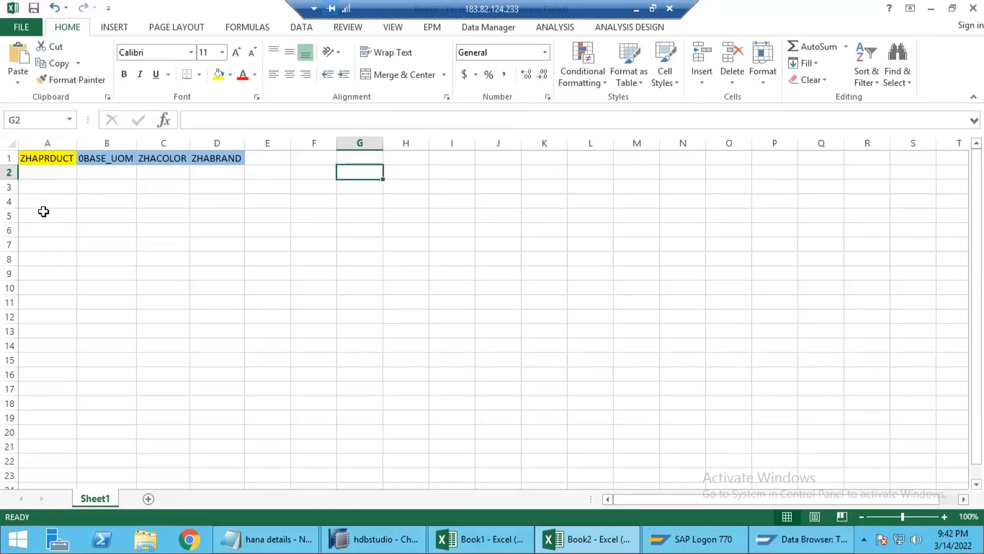
Step: Enter IND as the ZHABRAND value in cells D2 and D3
{"action": "left_click", "coordinate": [211, 172]}
{"action": "type", "text": "IND"}
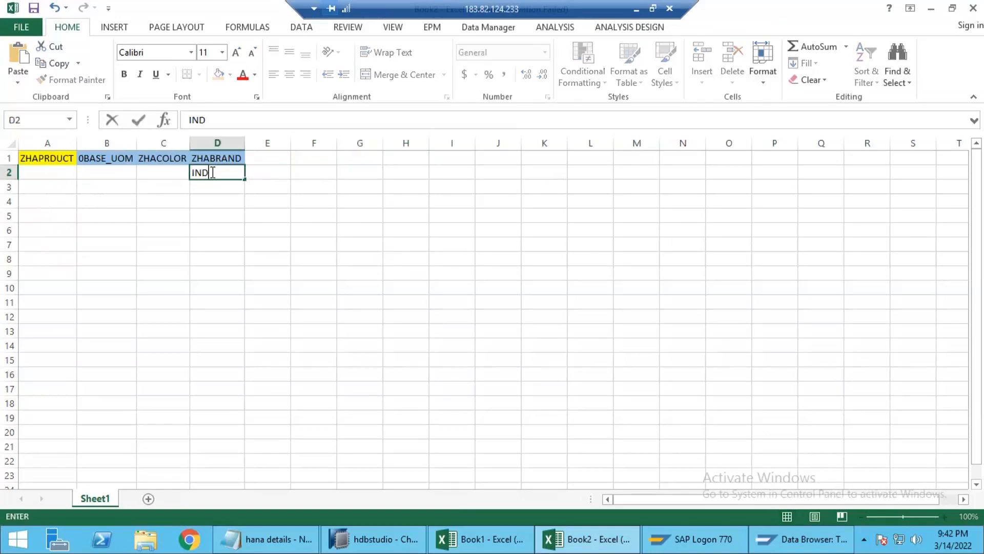
{"action": "key", "text": "Return"}
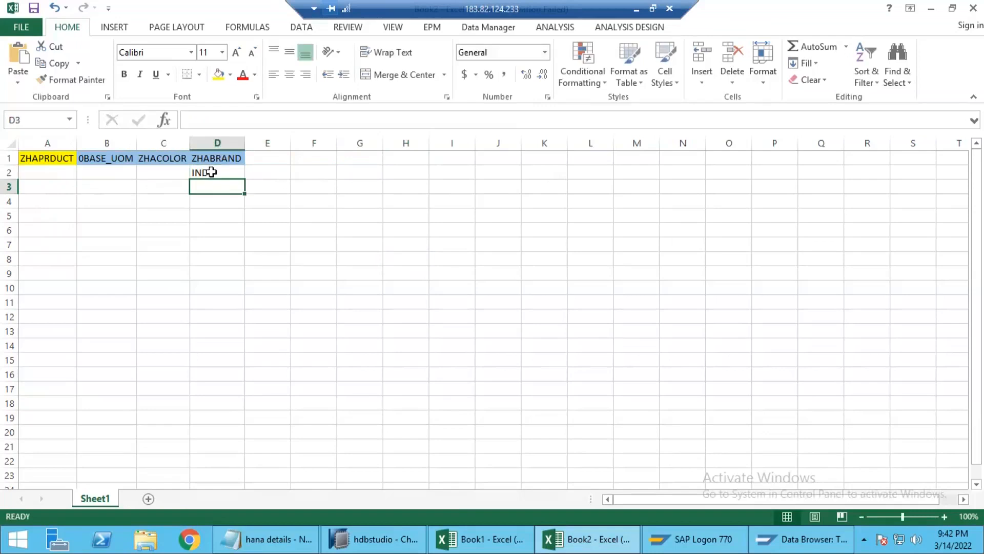
{"action": "type", "text": "IND"}
{"action": "key", "text": "Return"}
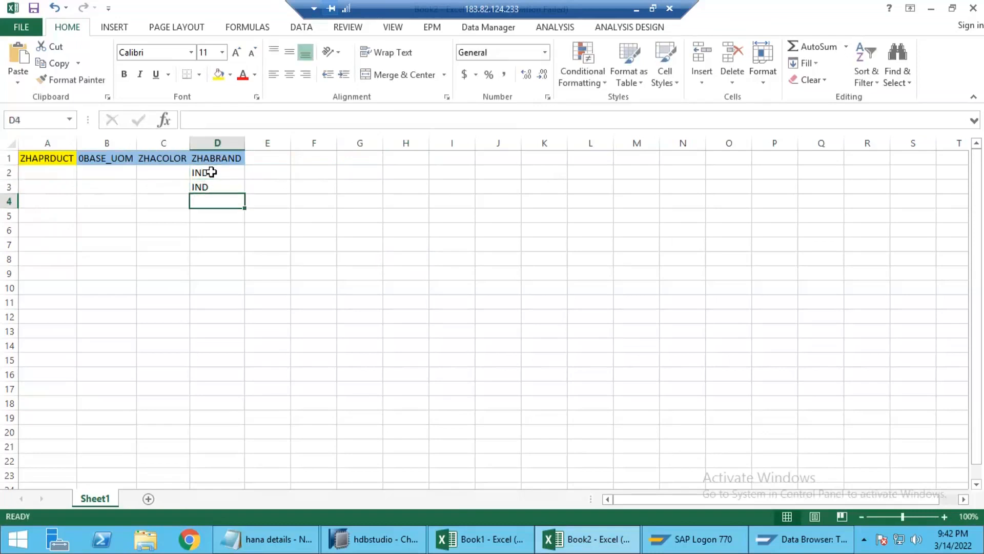
Step: Enter WHITE_IND_PAINT as the ZHAPRDUCT value in cell A2
{"action": "left_click", "coordinate": [43, 171]}
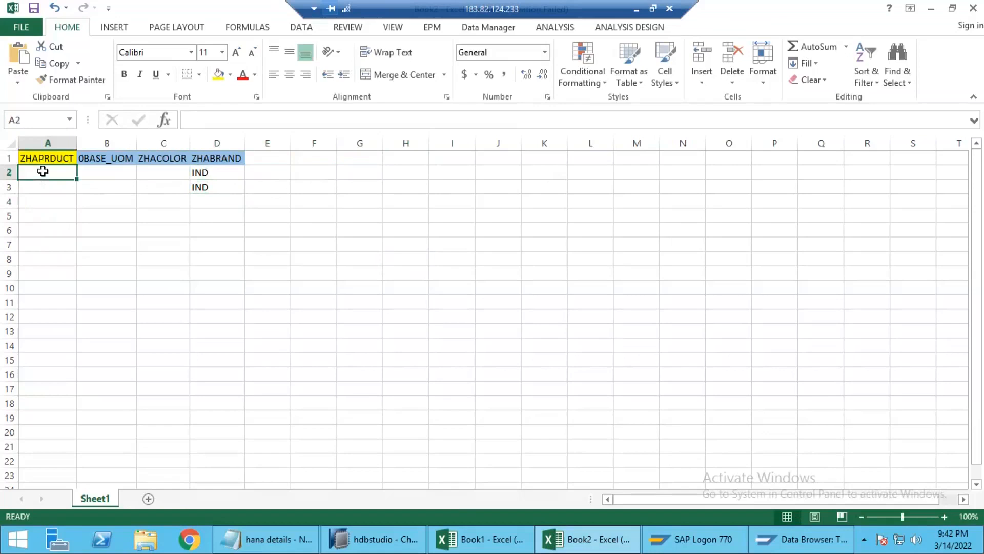
{"action": "type", "text": "White"}
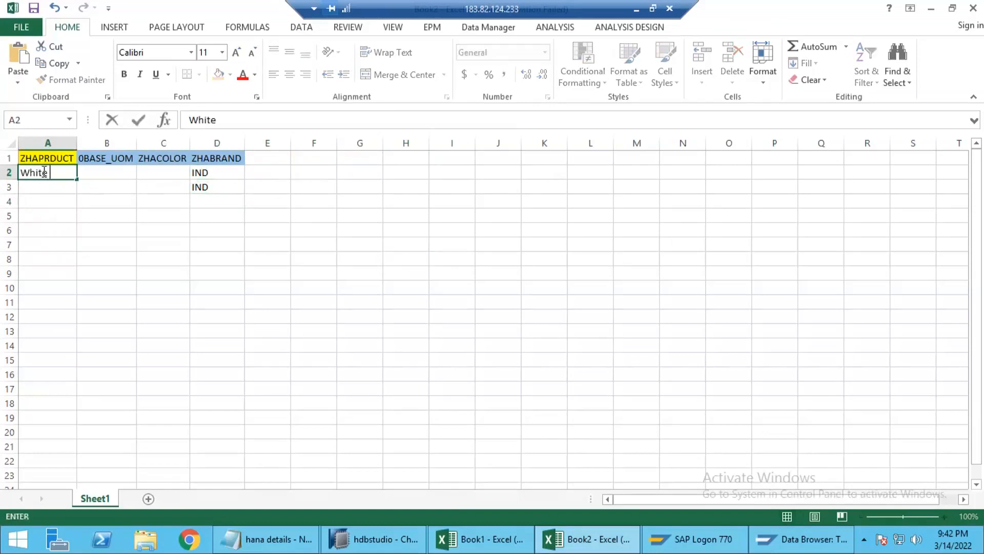
{"action": "type", "text": " Indigo P"}
{"action": "key", "text": "BackSpace"}
{"action": "key", "text": "BackSpace"}
{"action": "key", "text": "BackSpace"}
{"action": "key", "text": "BackSpace"}
{"action": "key", "text": "BackSpace"}
{"action": "key", "text": "BackSpace"}
{"action": "key", "text": "BackSpace"}
{"action": "key", "text": "BackSpace"}
{"action": "key", "text": "BackSpace"}
{"action": "type", "text": "HI"}
{"action": "type", "text": "TE_in"}
{"action": "type", "text": "INDI"}
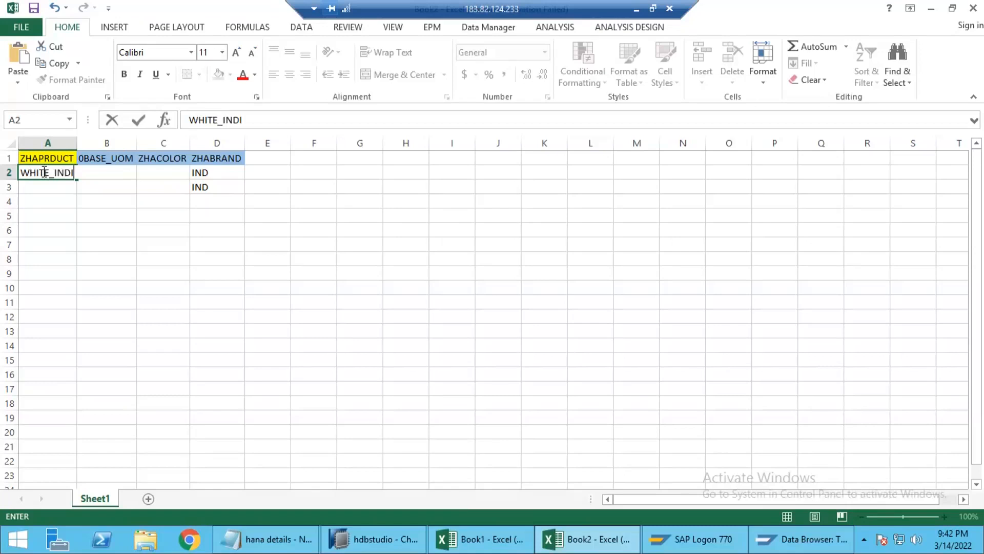
{"action": "key", "text": "BackSpace"}
{"action": "type", "text": "_PAINT"}
{"action": "key", "text": "Tab"}
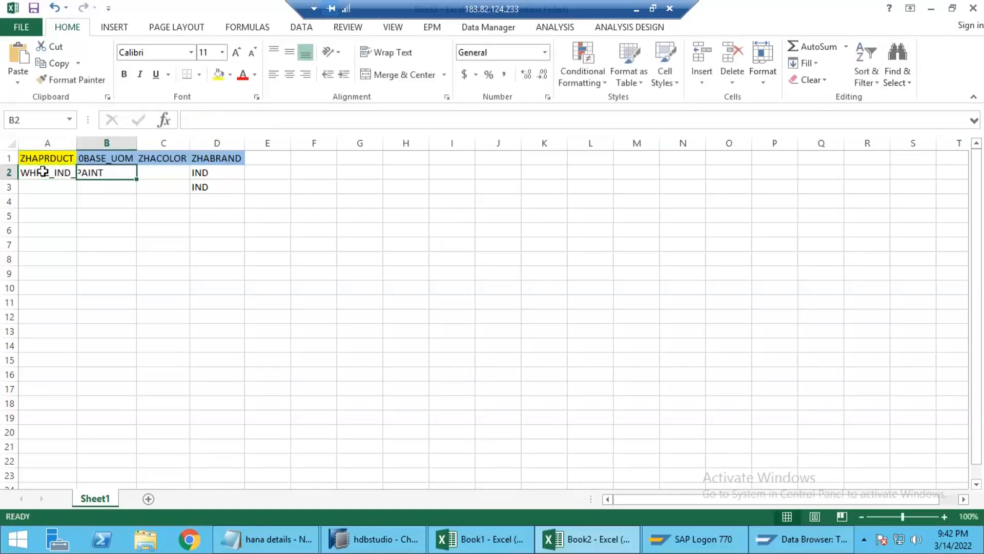
Step: Complete row 2 with BT as the base unit of measure and WHITE as the color
{"action": "type", "text": "B"}
{"action": "key", "text": "BackSpace"}
{"action": "type", "text": "BT"}
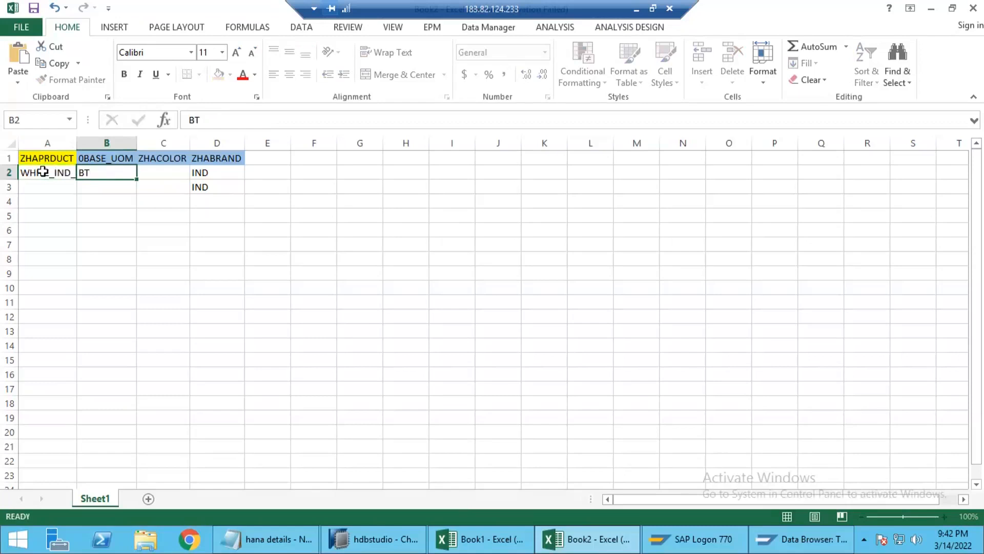
{"action": "key", "text": "Tab"}
{"action": "type", "text": "WHITE"}
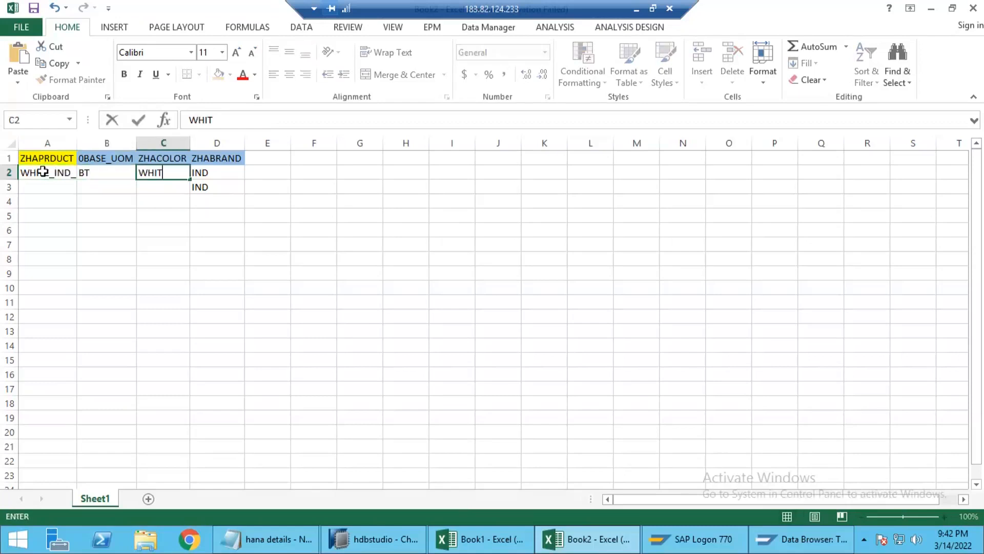
{"action": "key", "text": "Return"}
Step: Fill row 3 with product YELLOW_IND, base unit BT and color YELLOW
{"action": "type", "text": "R"}
{"action": "key", "text": "BackSpace"}
{"action": "type", "text": "YELLOW"}
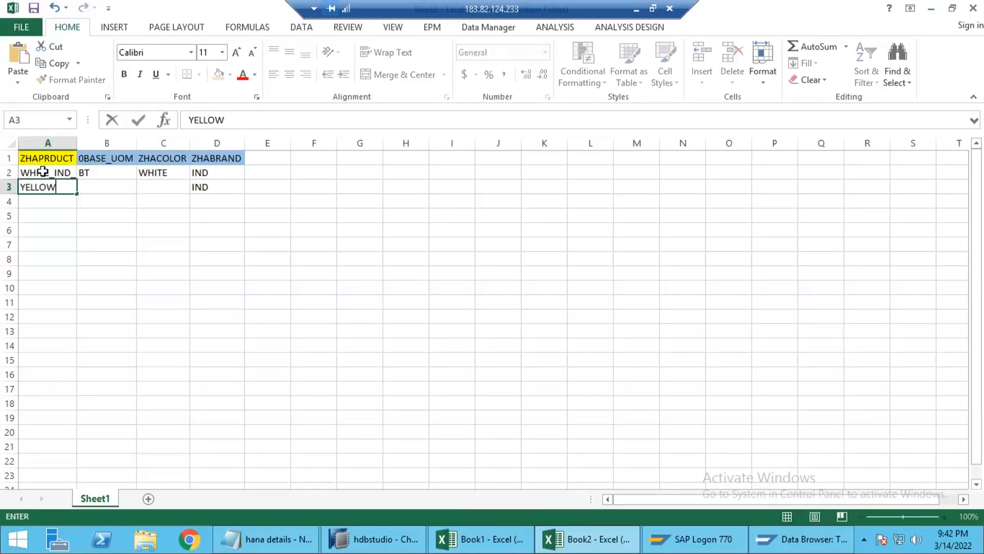
{"action": "type", "text": "_IND"}
{"action": "key", "text": "Tab"}
{"action": "type", "text": "BT"}
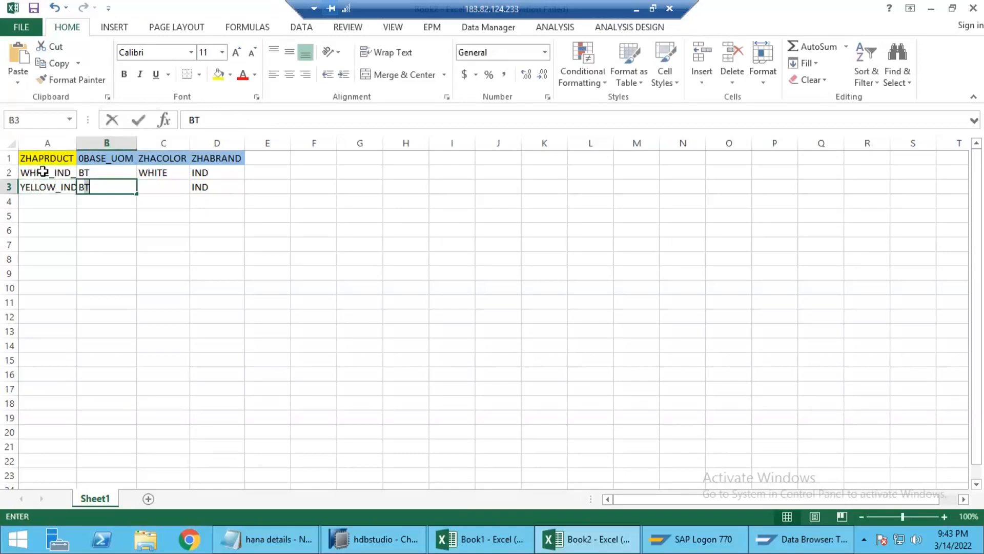
{"action": "key", "text": "Tab"}
{"action": "type", "text": "YELLOW"}
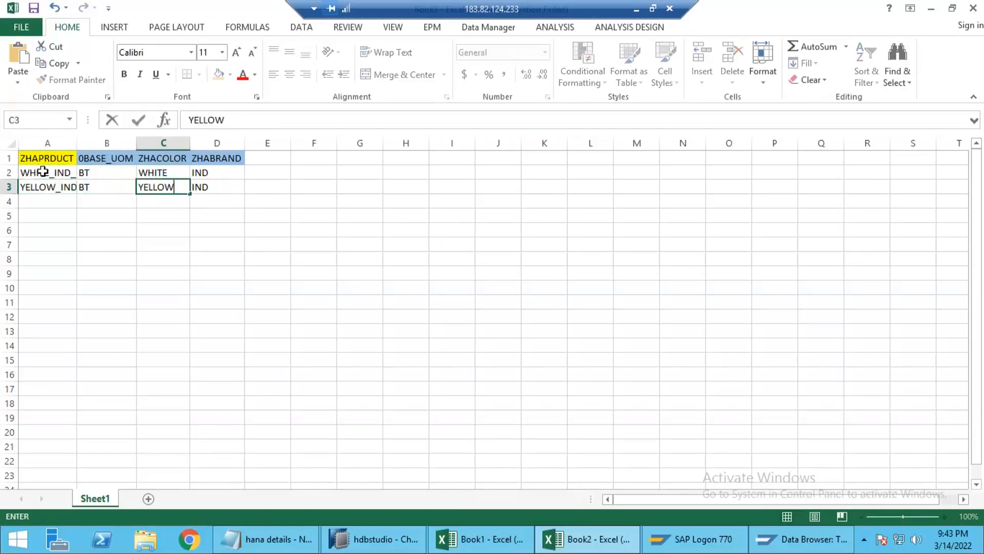
{"action": "key", "text": "Return"}
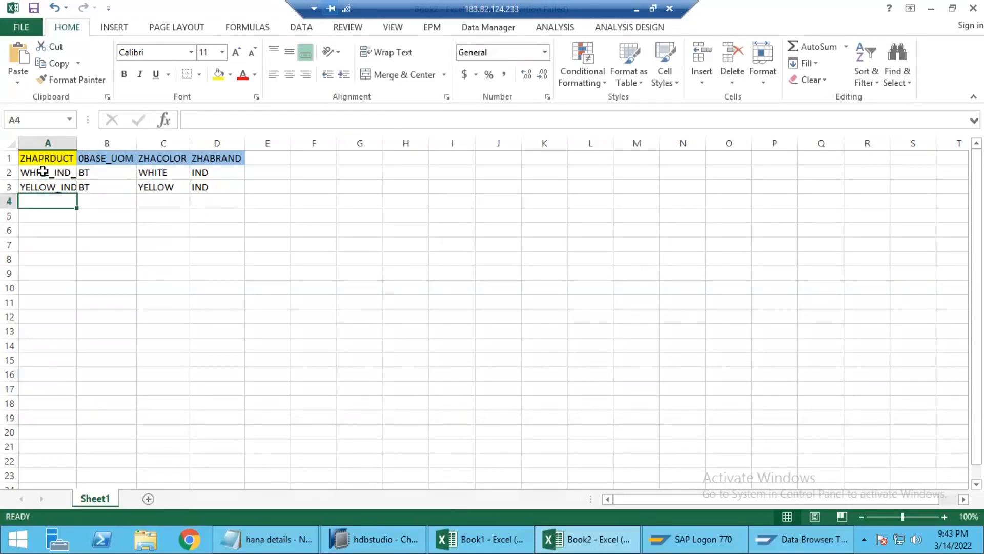
Step: Fill row 4 with product BLUE_IND, base unit BT, color BLUE and brand IND
{"action": "type", "text": "BLUE_IND"}
{"action": "key", "text": "Tab"}
{"action": "type", "text": "BT"}
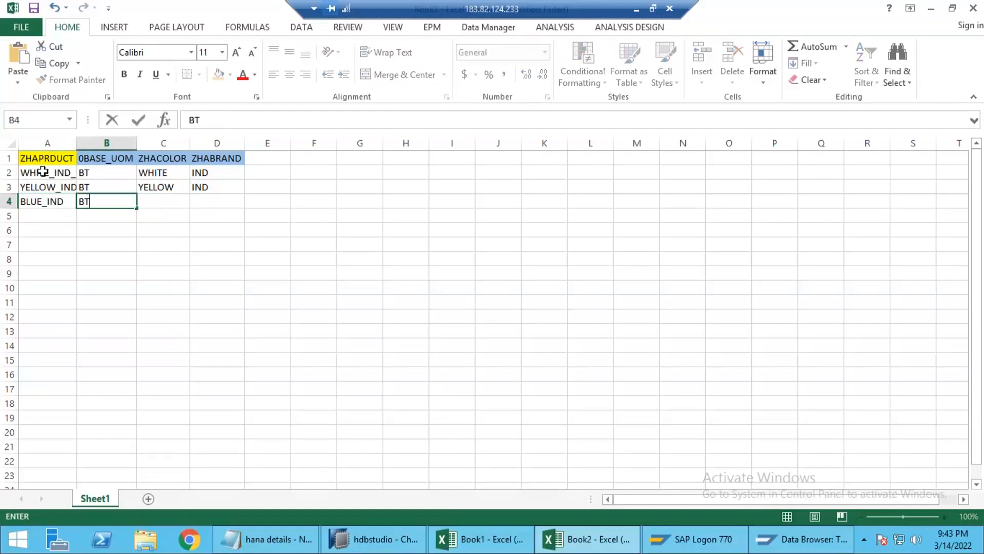
{"action": "key", "text": "Tab"}
{"action": "type", "text": "BLUE"}
{"action": "key", "text": "Tab"}
{"action": "type", "text": "IND"}
{"action": "key", "text": "Return"}
Step: Shorten the product name in A2 to WHITE_IND and fit column A's width to its contents
{"action": "double_click", "coordinate": [80, 143]}
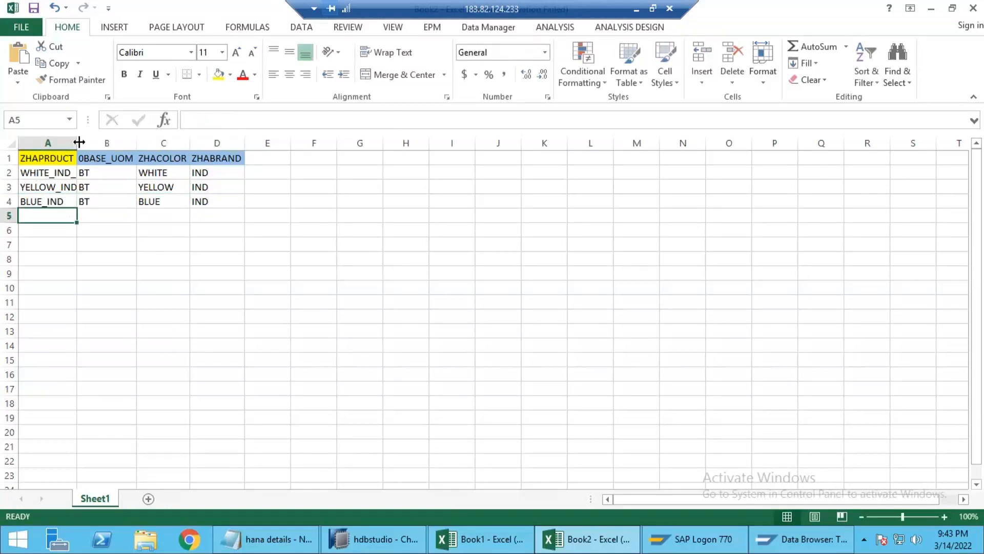
{"action": "left_click", "coordinate": [92, 173]}
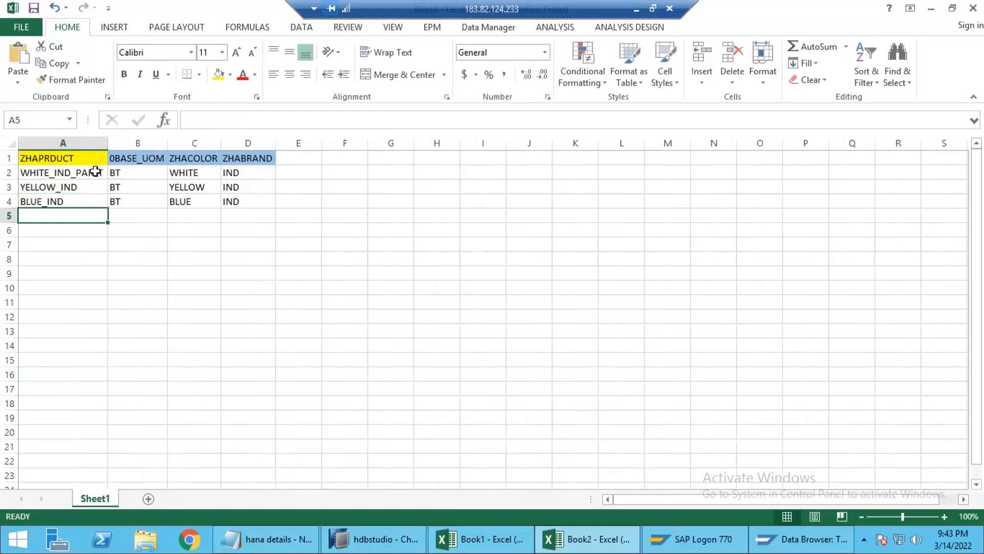
{"action": "left_click", "coordinate": [277, 118]}
{"action": "key", "text": "BackSpace"}
{"action": "key", "text": "BackSpace"}
{"action": "key", "text": "BackSpace"}
{"action": "key", "text": "BackSpace"}
{"action": "key", "text": "BackSpace"}
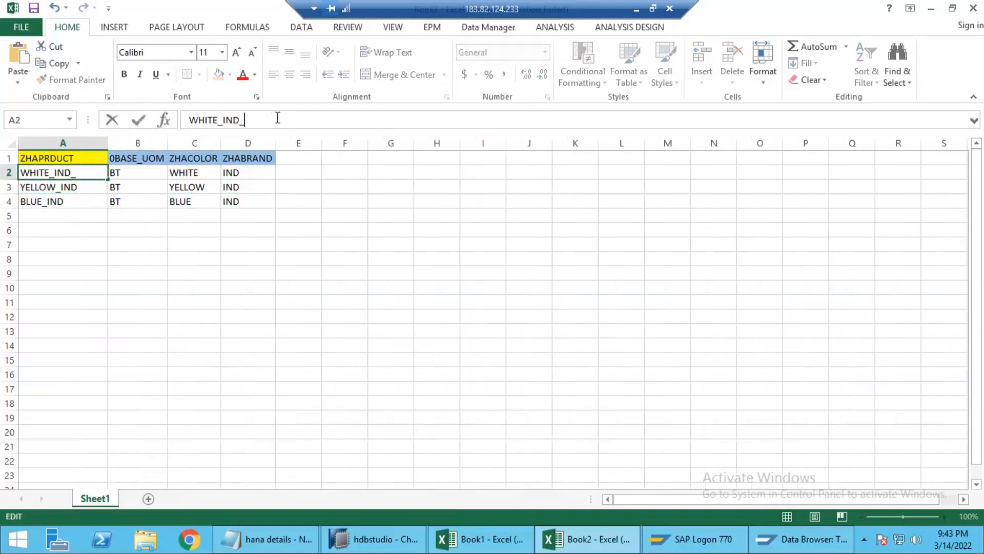
{"action": "key", "text": "Return"}
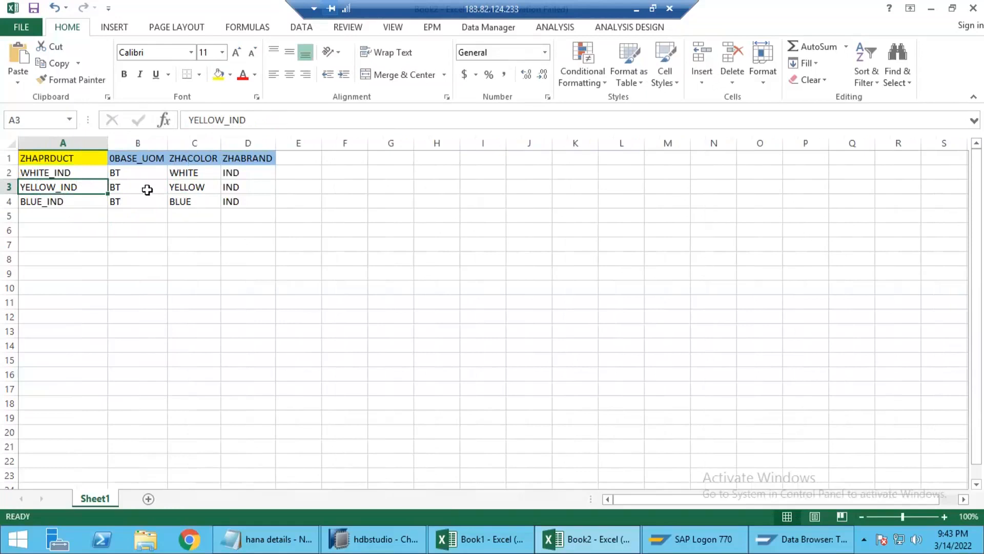
{"action": "double_click", "coordinate": [107, 143]}
Step: Review the header and product rows in A1:D4, and switch to the ZHAPRDUCT characteristic in SAP HANA Studio
{"action": "left_click_drag", "start_coordinate": [51, 161], "coordinate": [72, 174]}
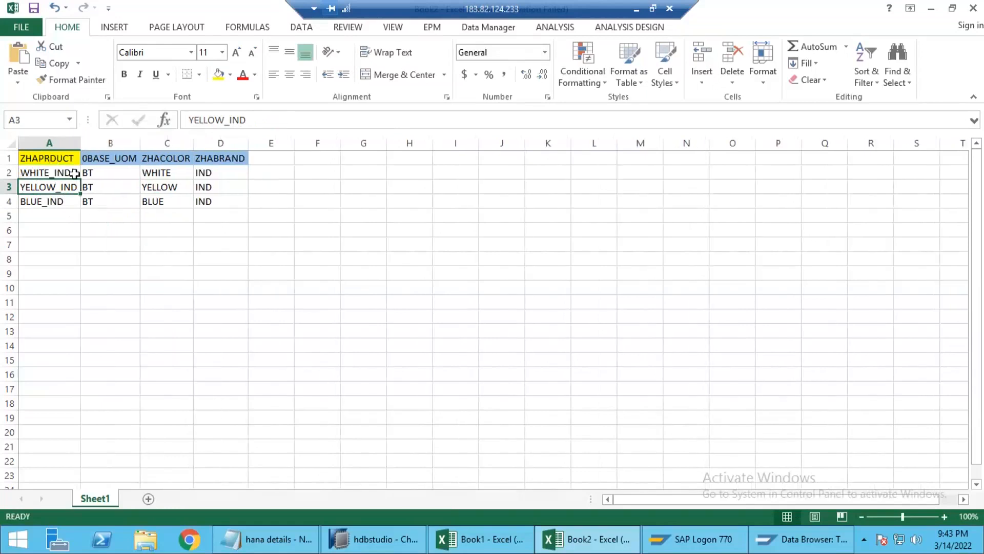
{"action": "left_click_drag", "start_coordinate": [179, 195], "coordinate": [209, 200]}
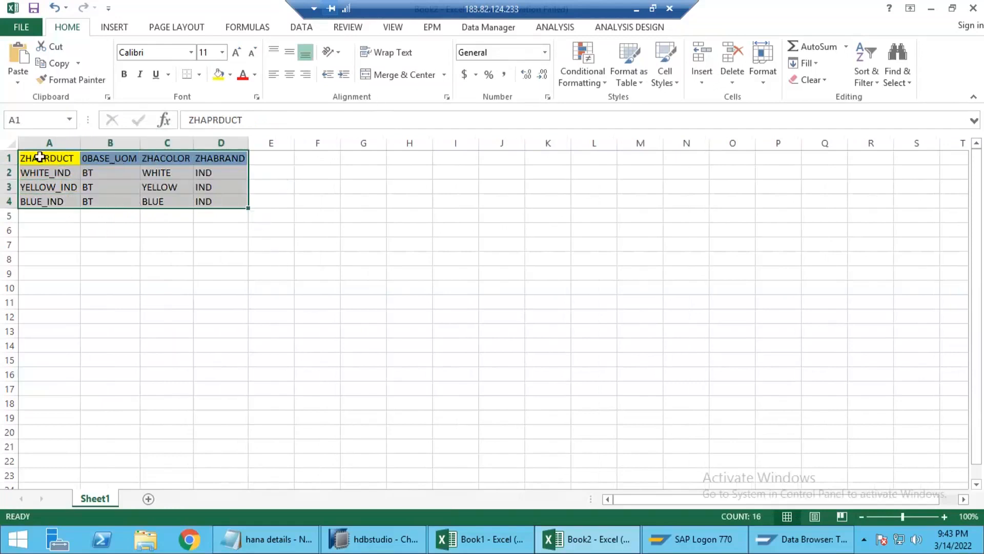
{"action": "left_click_drag", "start_coordinate": [40, 157], "coordinate": [133, 193]}
{"action": "left_click", "coordinate": [373, 538]}
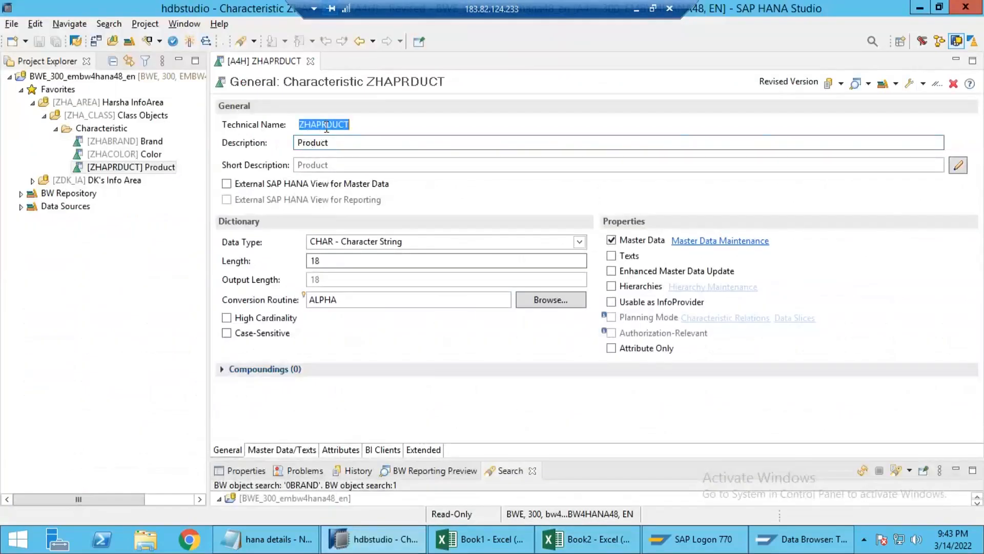
Step: Check the attributes of characteristic ZHAPRDUCT and open its master data maintenance page in the browser
{"action": "left_click", "coordinate": [327, 126]}
{"action": "left_click", "coordinate": [328, 451]}
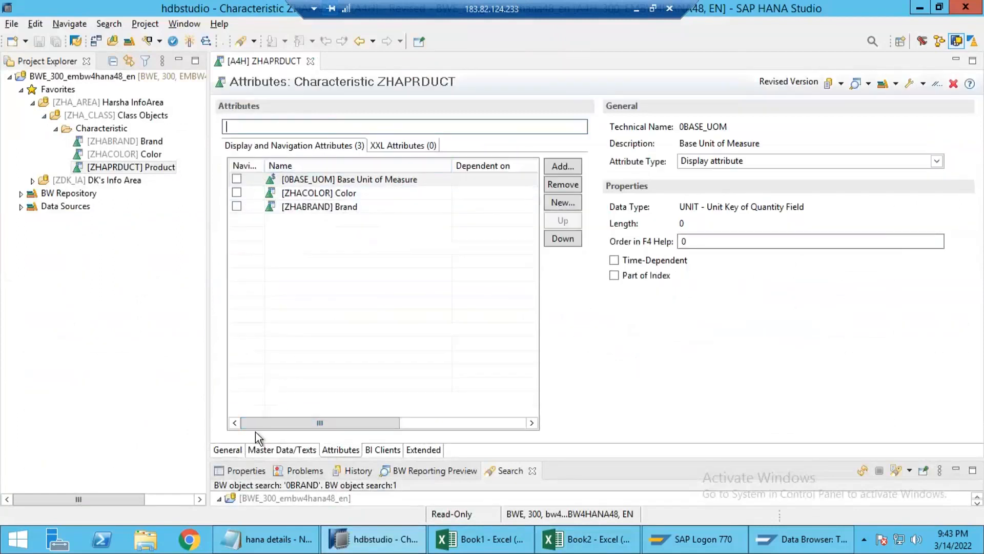
{"action": "left_click", "coordinate": [257, 450]}
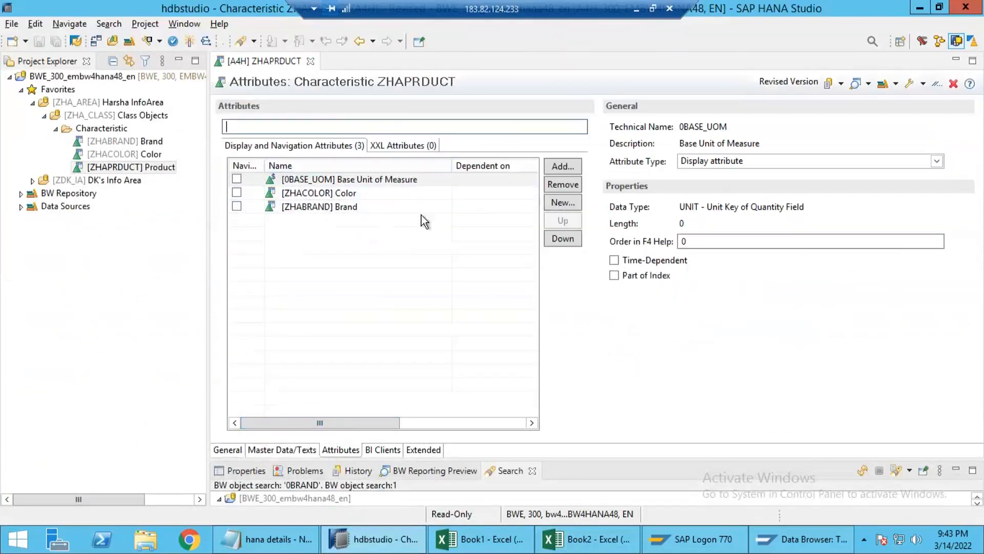
{"action": "left_click", "coordinate": [227, 450]}
{"action": "left_click", "coordinate": [709, 241]}
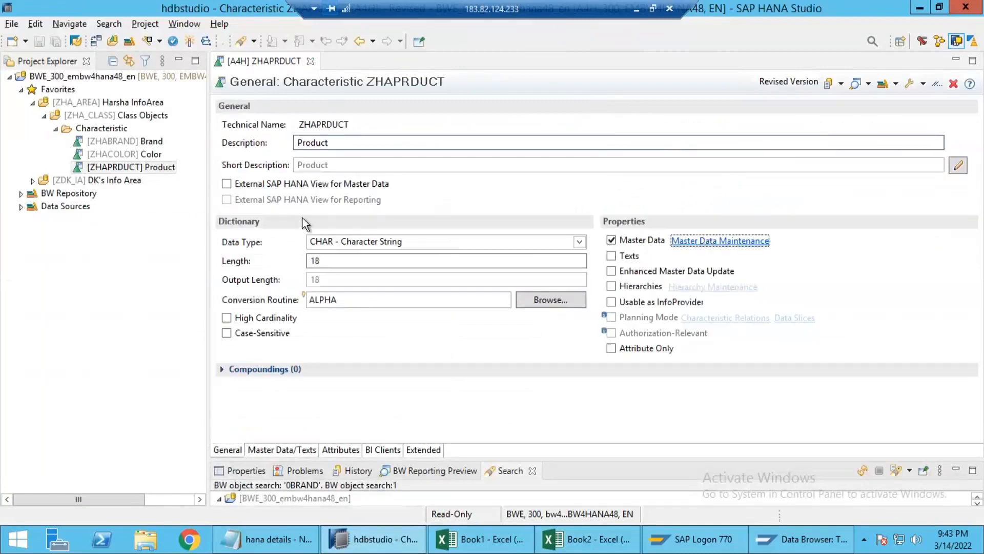
{"action": "left_click", "coordinate": [400, 206]}
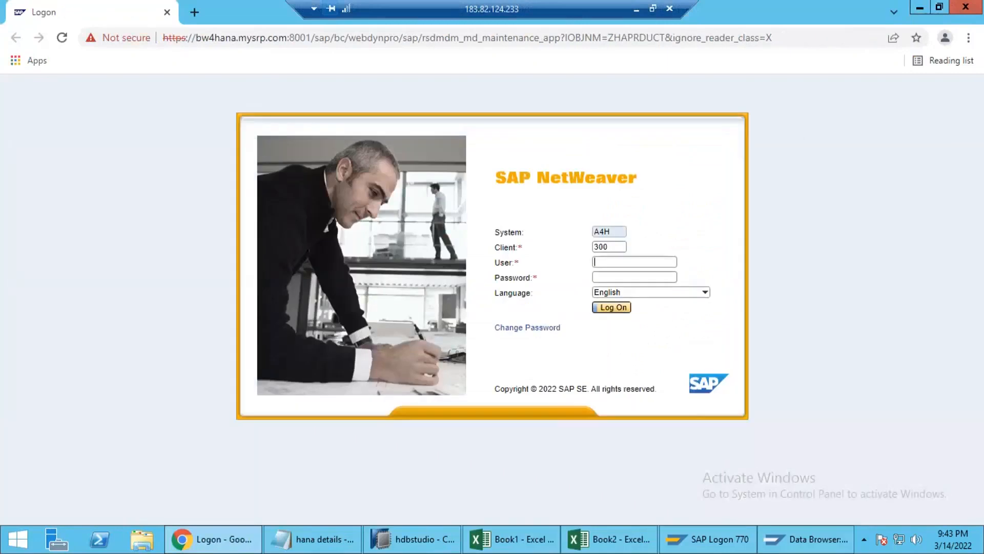
{"action": "left_click", "coordinate": [920, 7]}
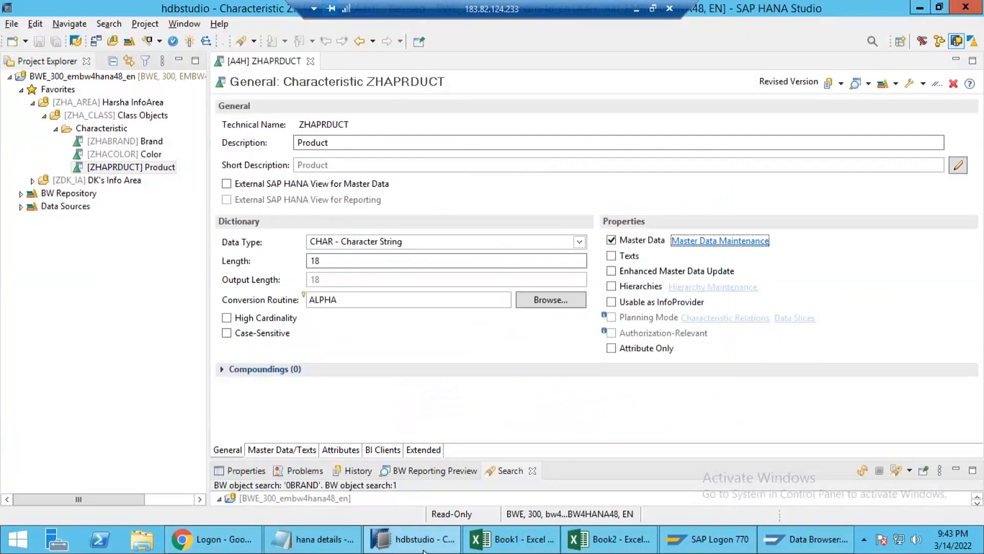
Step: Switch to the Book2 workbook in Excel and review its ZHAPRDUCT header and product rows
{"action": "left_click", "coordinate": [505, 544]}
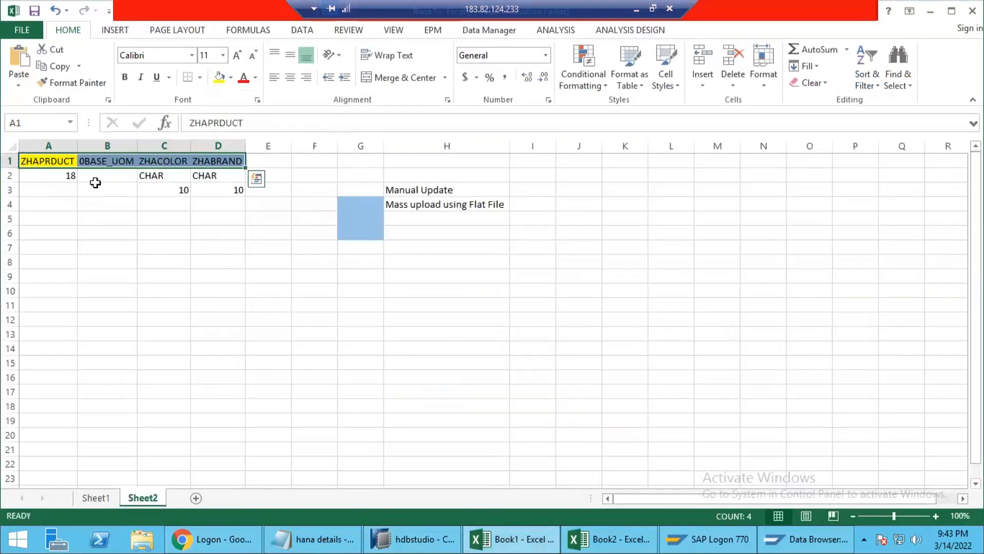
{"action": "left_click", "coordinate": [613, 541]}
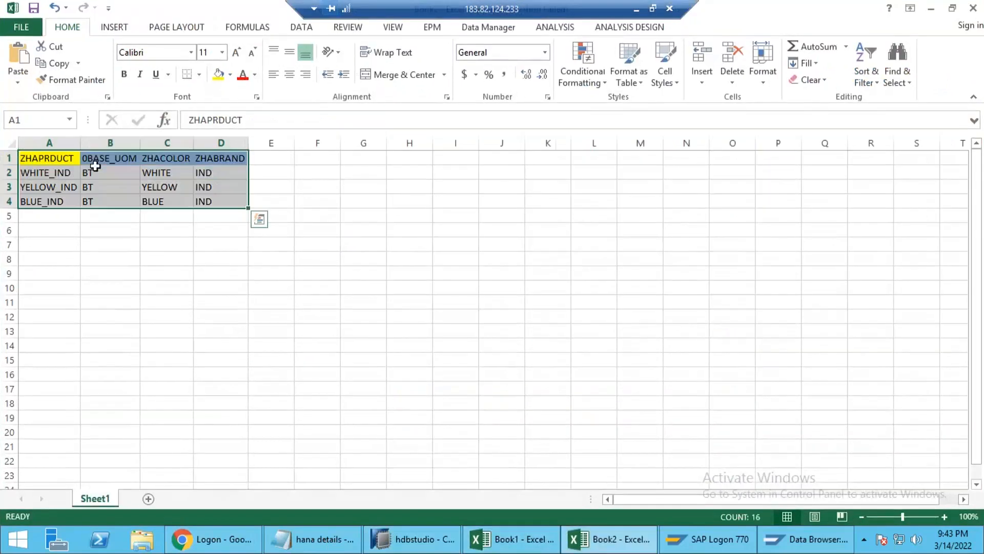
{"action": "left_click", "coordinate": [89, 199]}
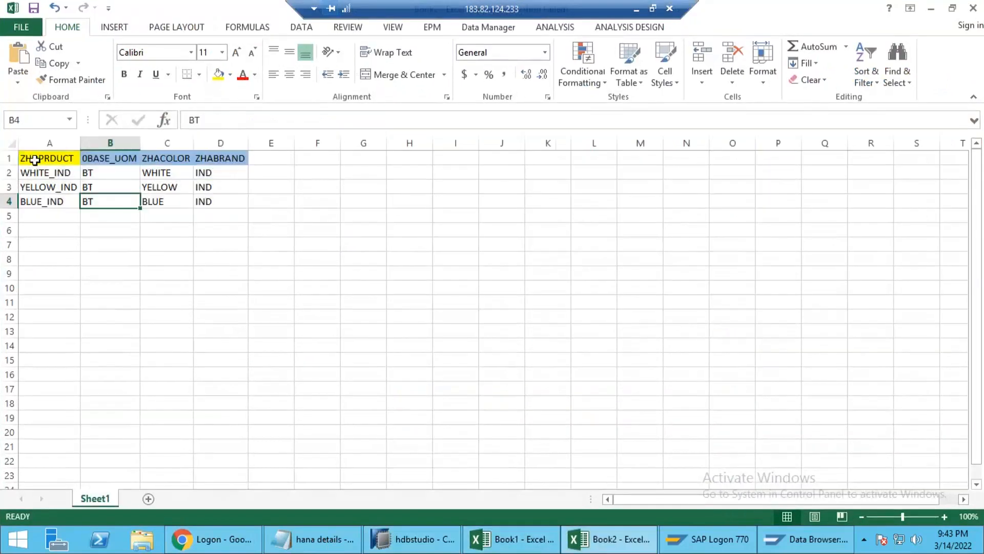
{"action": "left_click", "coordinate": [36, 159]}
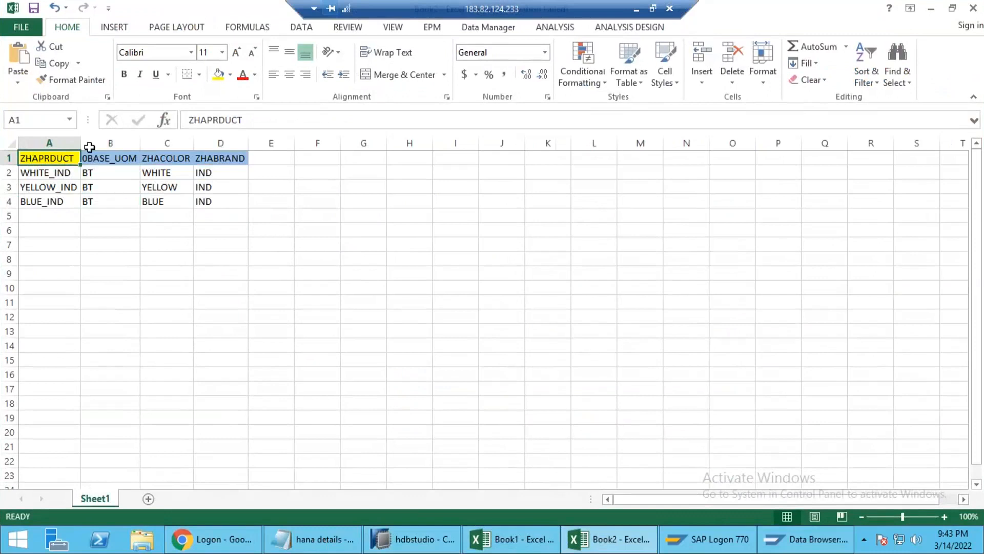
Step: Save the workbook in Documents as a CSV (Comma delimited) file named PRODUCT MASTER, and close it without saving further changes
{"action": "left_click", "coordinate": [20, 29]}
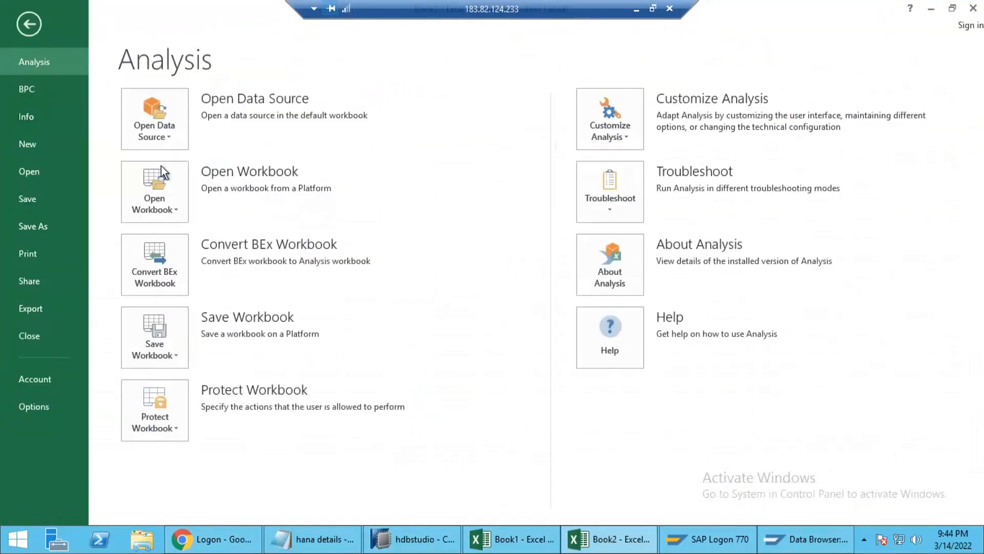
{"action": "left_click", "coordinate": [36, 227]}
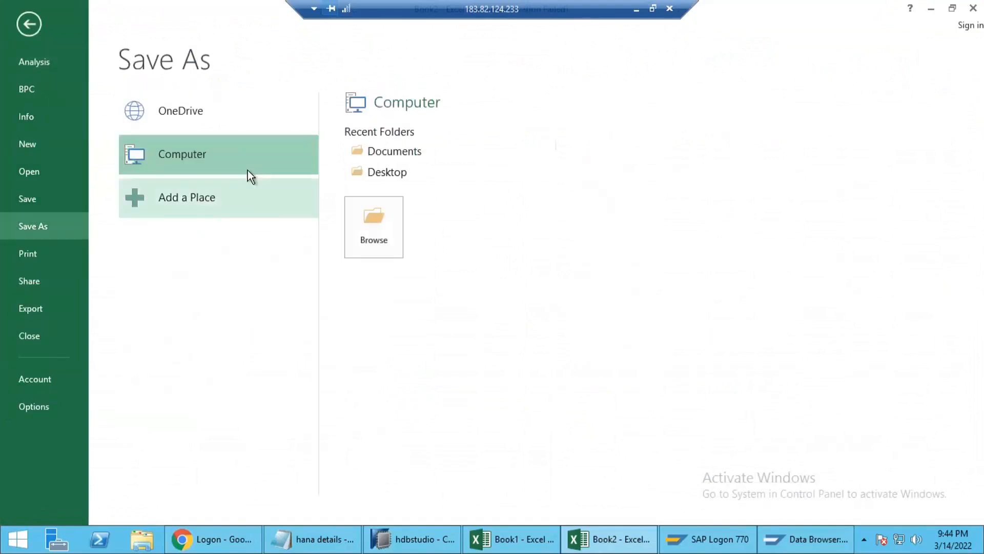
{"action": "left_click", "coordinate": [374, 224]}
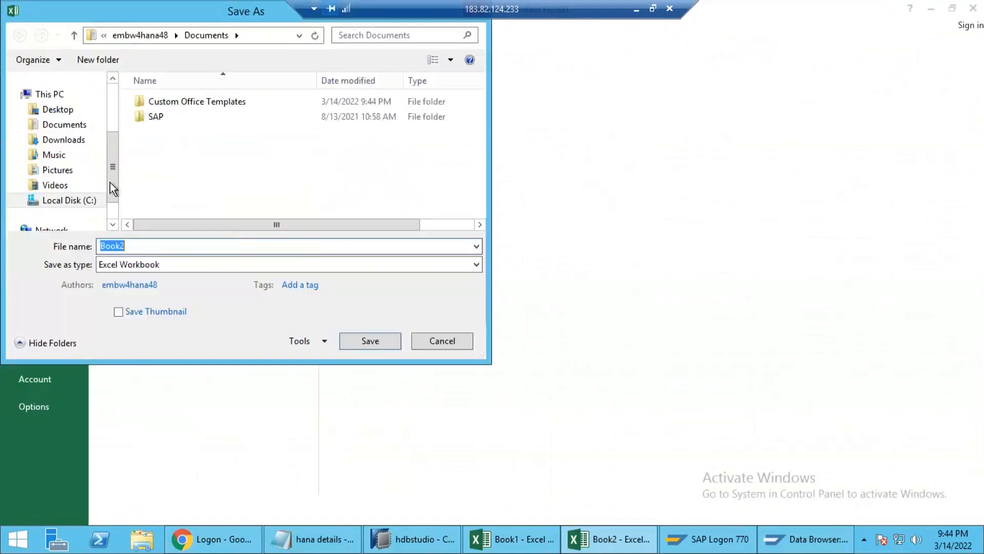
{"action": "left_click", "coordinate": [65, 125]}
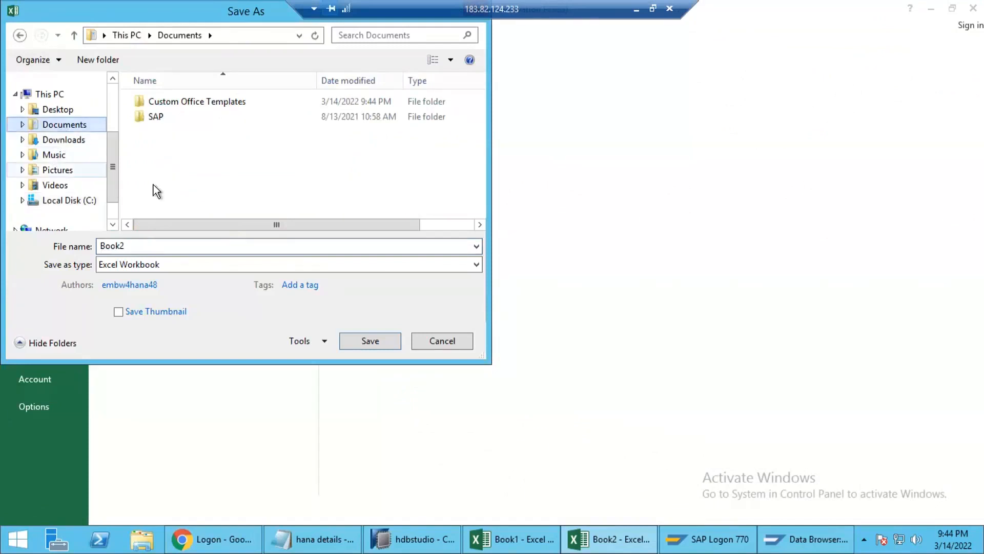
{"action": "double_click", "coordinate": [166, 247]}
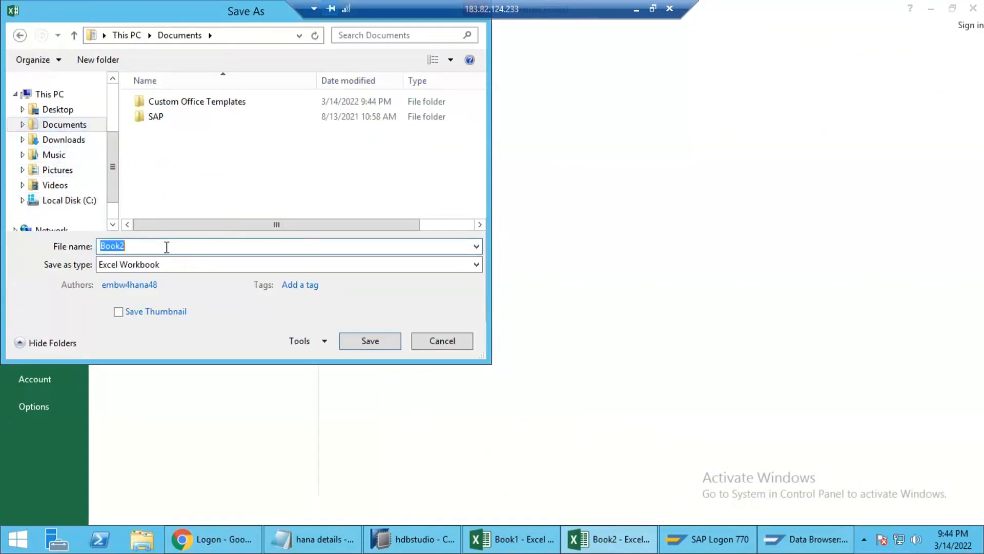
{"action": "type", "text": "PR"}
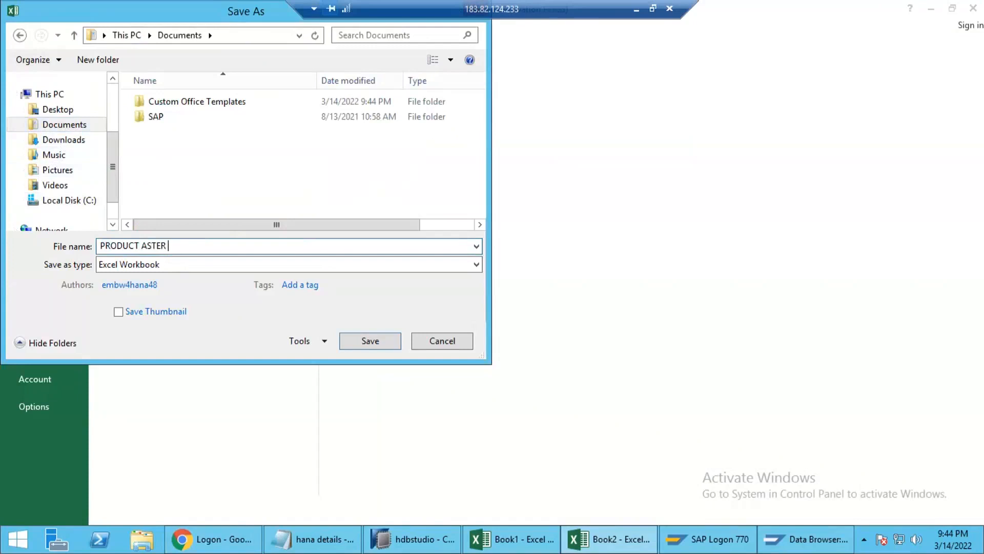
{"action": "type", "text": "ODUCT MASTER"}
{"action": "left_click", "coordinate": [154, 267]}
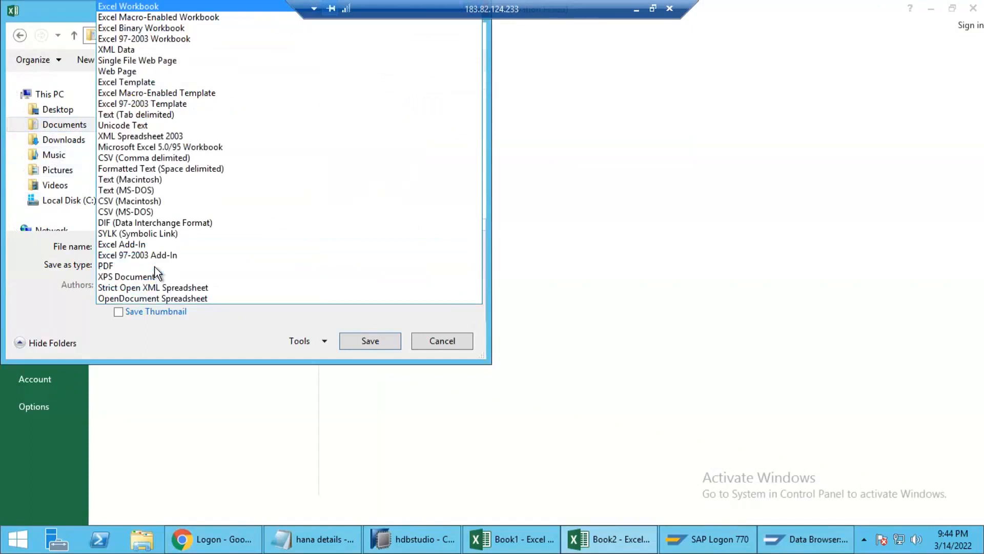
{"action": "left_click", "coordinate": [156, 160]}
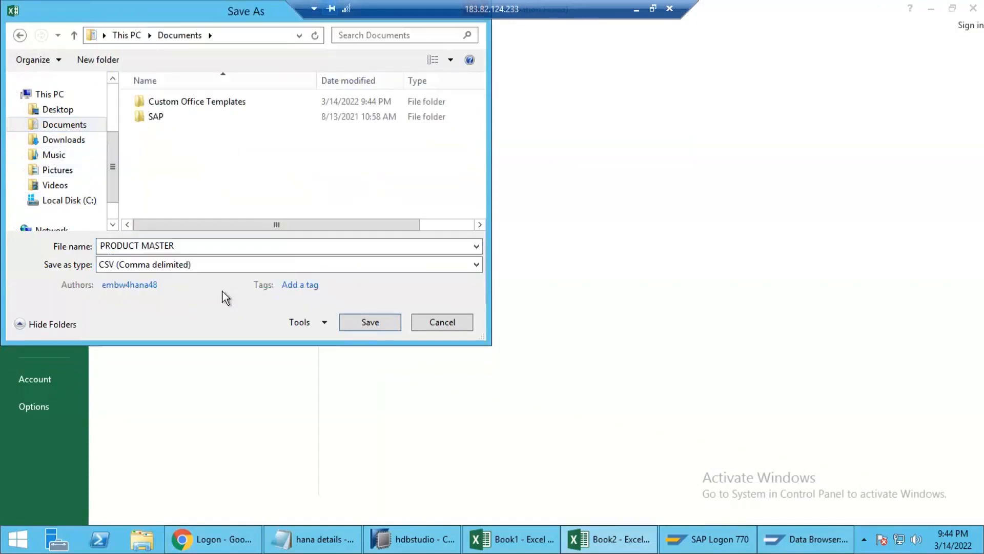
{"action": "left_click", "coordinate": [369, 322]}
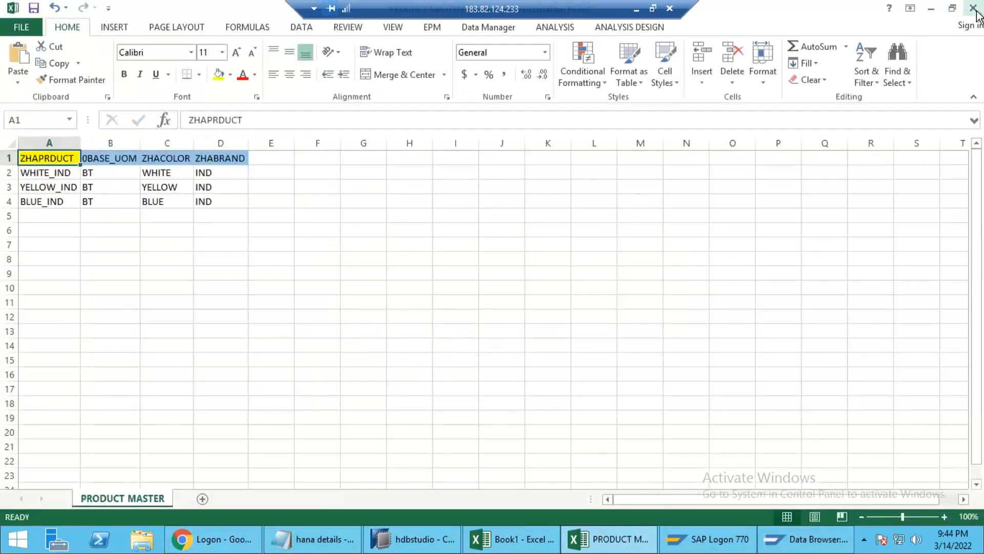
{"action": "left_click", "coordinate": [973, 9]}
{"action": "left_click", "coordinate": [489, 285]}
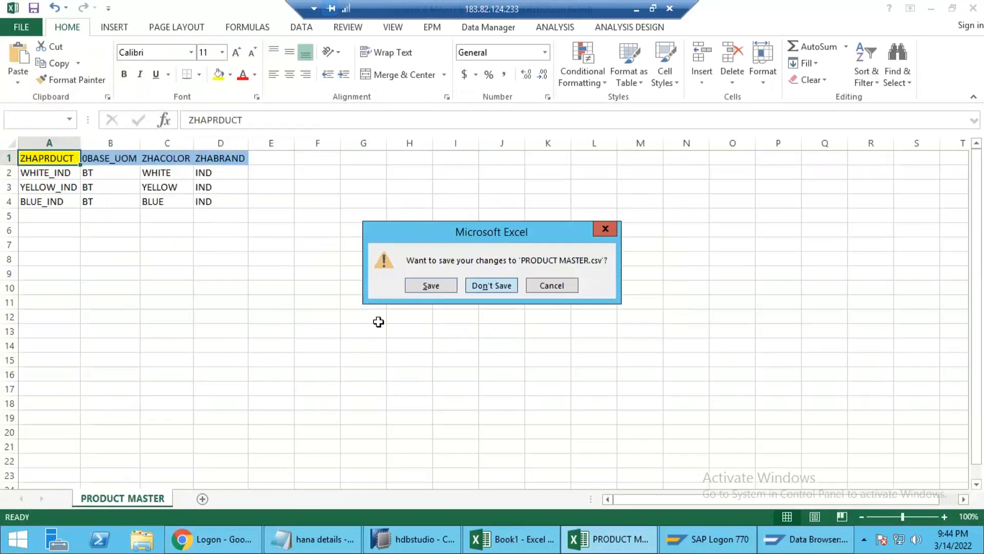
Step: Switch to File Explorer and locate the PRODUCT MASTER file in the Documents folder
{"action": "key", "text": "super+e"}
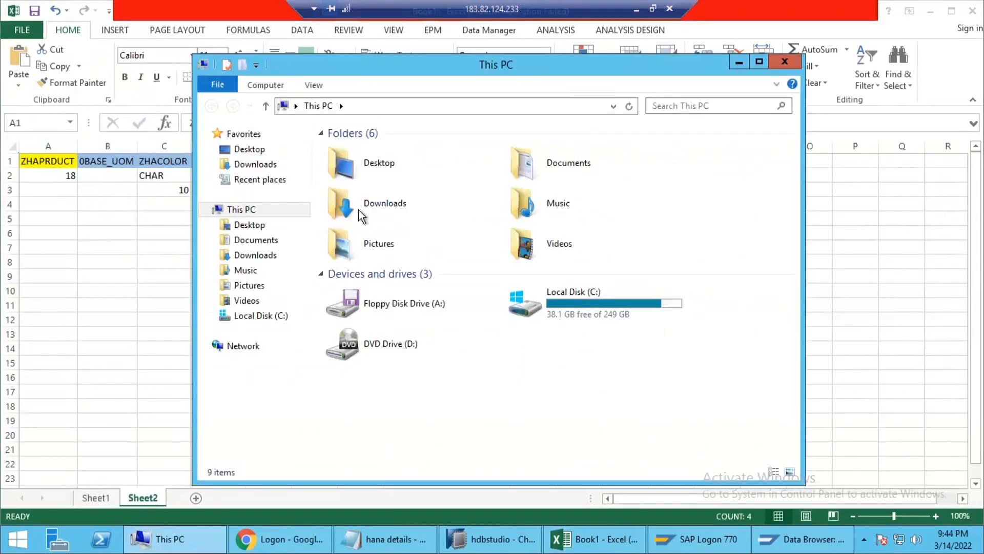
{"action": "left_click", "coordinate": [257, 239]}
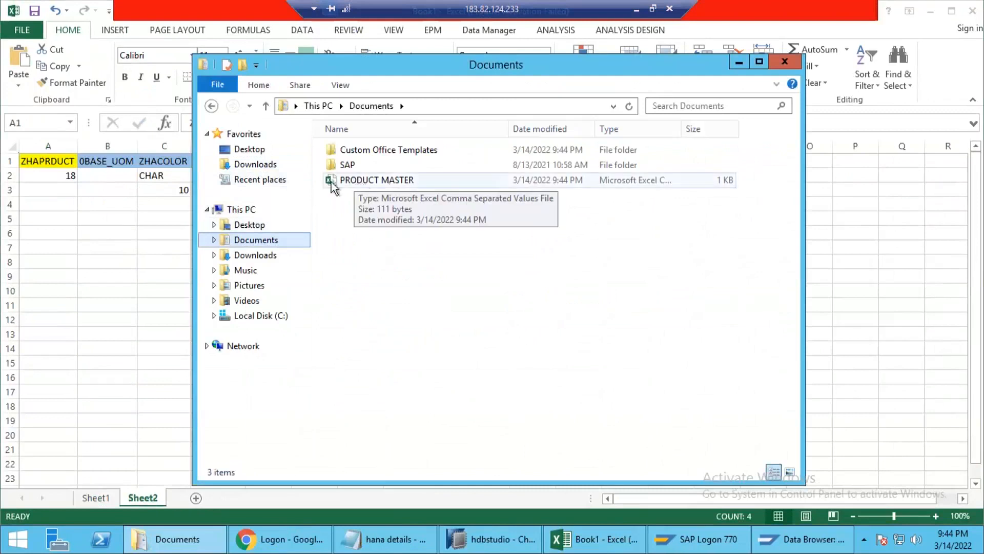
{"action": "left_click", "coordinate": [332, 182]}
{"action": "double_click", "coordinate": [388, 73]}
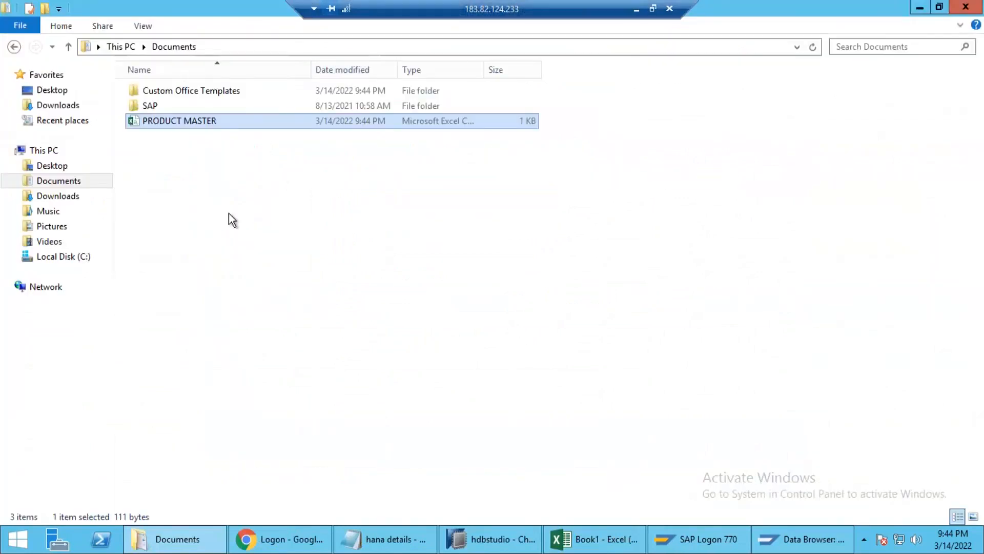
Step: Switch to Book1 in Excel and enter the note "1. Prepare the file to be uploaded" in cell K3 of Sheet2
{"action": "left_click", "coordinate": [610, 539]}
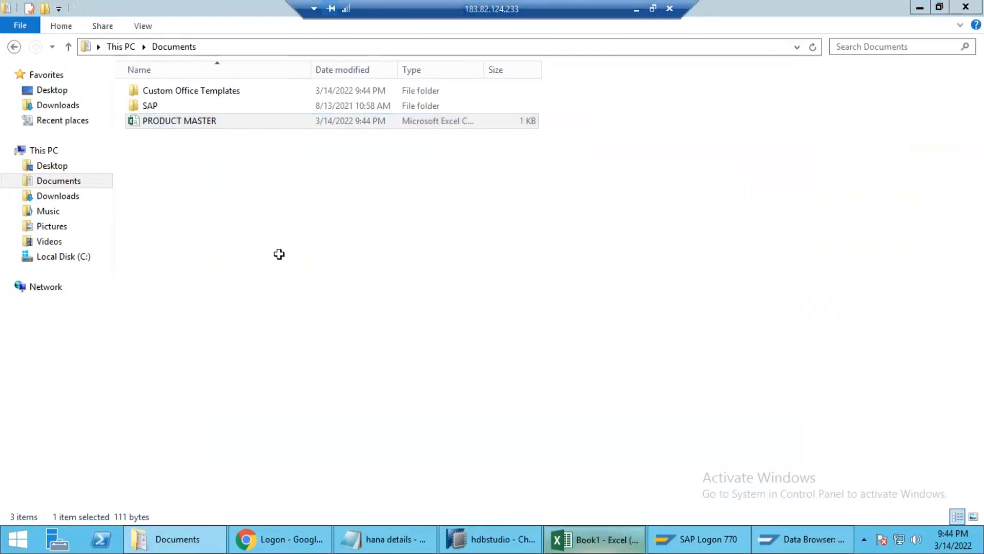
{"action": "left_click", "coordinate": [417, 201]}
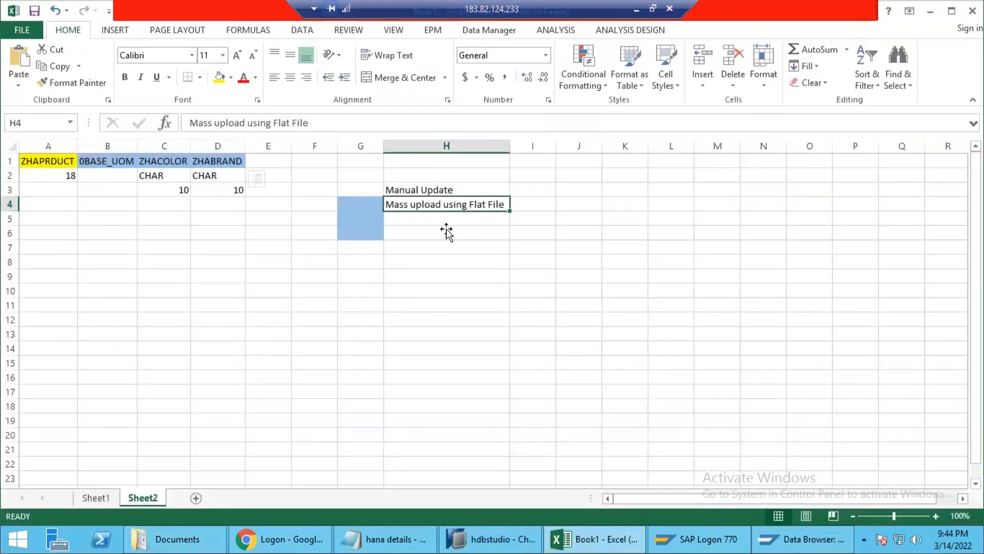
{"action": "left_click", "coordinate": [603, 185]}
{"action": "type", "text": "1. pREP"}
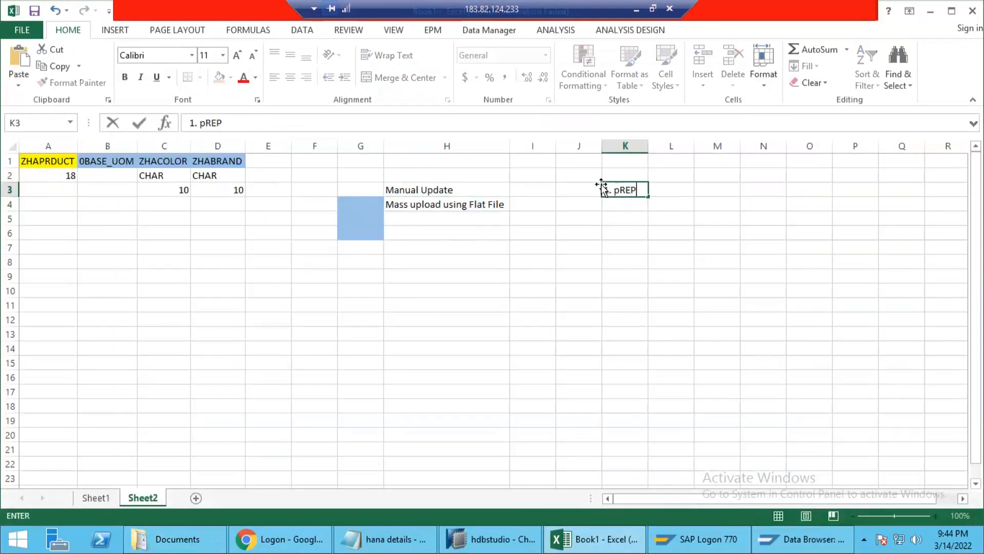
{"action": "key", "text": "BackSpace"}
{"action": "key", "text": "BackSpace"}
{"action": "key", "text": "BackSpace"}
{"action": "key", "text": "BackSpace"}
{"action": "type", "text": "pRPARE"}
{"action": "key", "text": "BackSpace"}
{"action": "key", "text": "BackSpace"}
{"action": "key", "text": "BackSpace"}
{"action": "type", "text": "pare the fie"}
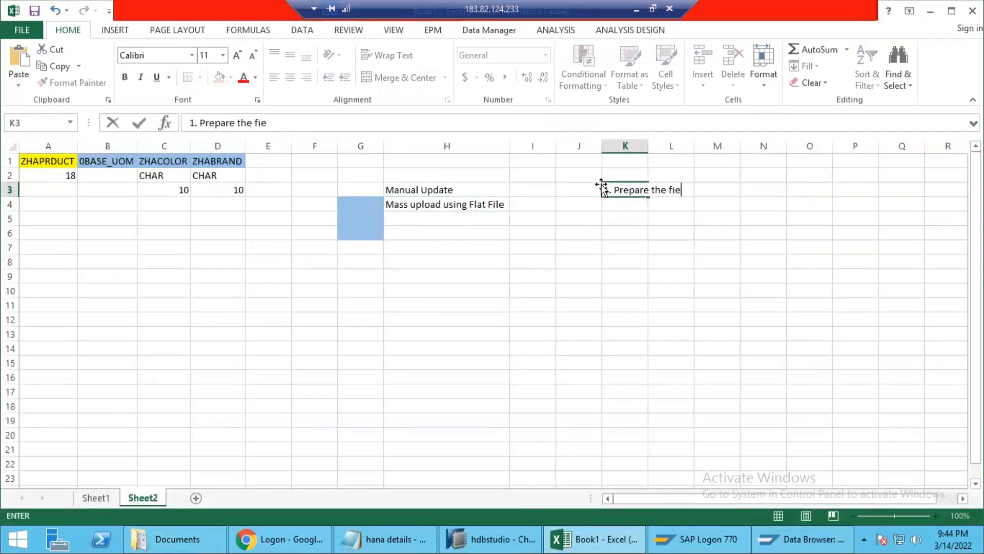
{"action": "key", "text": "BackSpace"}
{"action": "type", "text": "le to be uploa"}
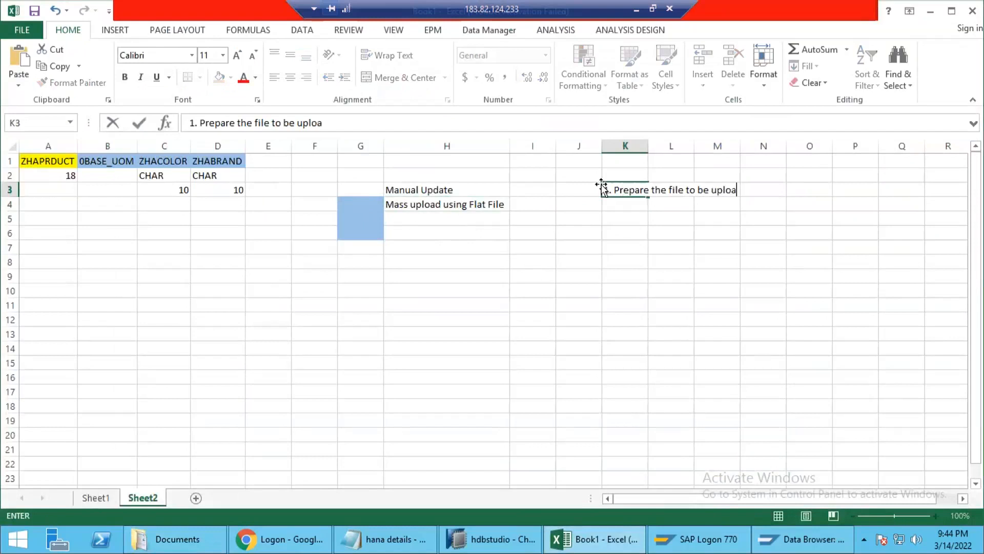
{"action": "type", "text": "dede"}
{"action": "key", "text": "Return"}
Step: Enter the note "2. Create Data Source" in cell K4
{"action": "type", "text": "2."}
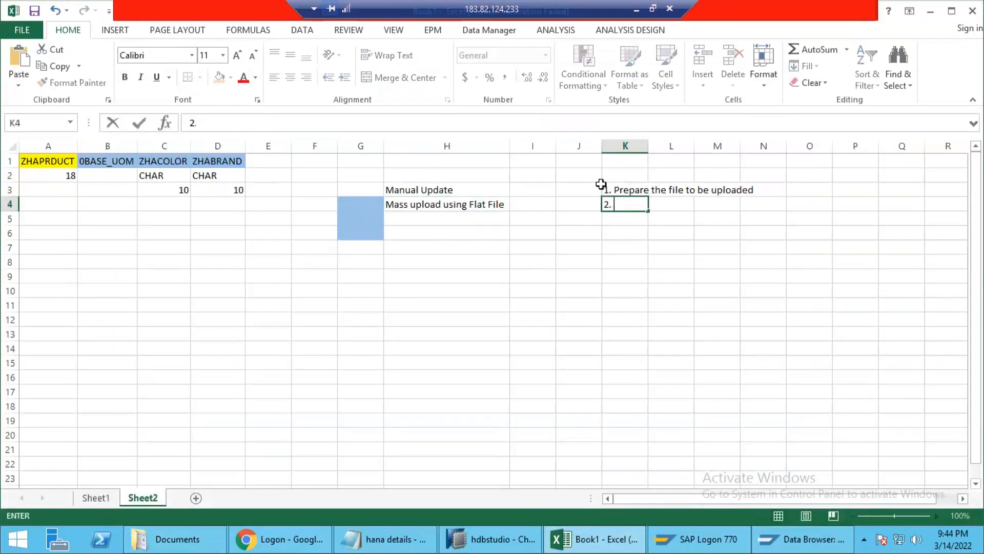
{"action": "type", "text": " Create Data Sourc"}
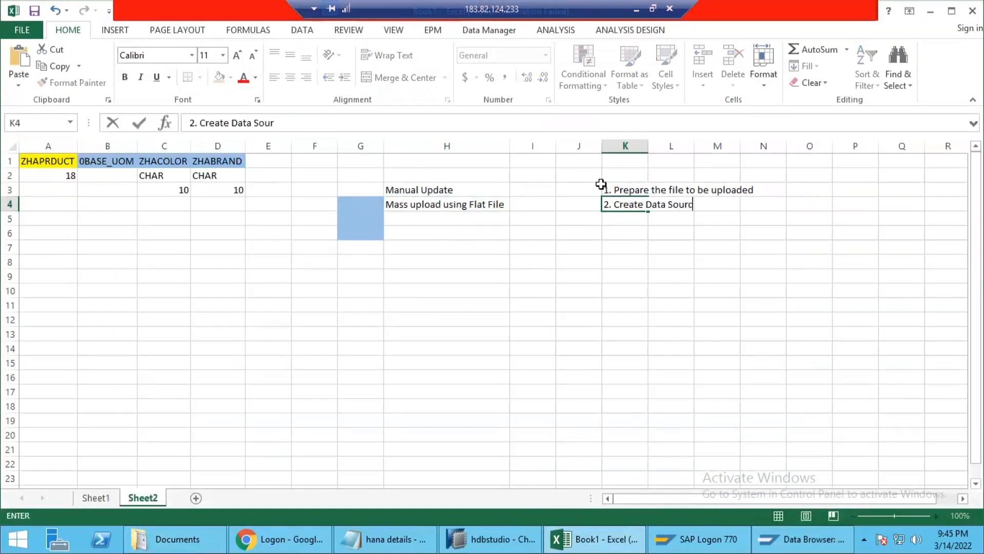
{"action": "type", "text": "e"}
{"action": "key", "text": "Return"}
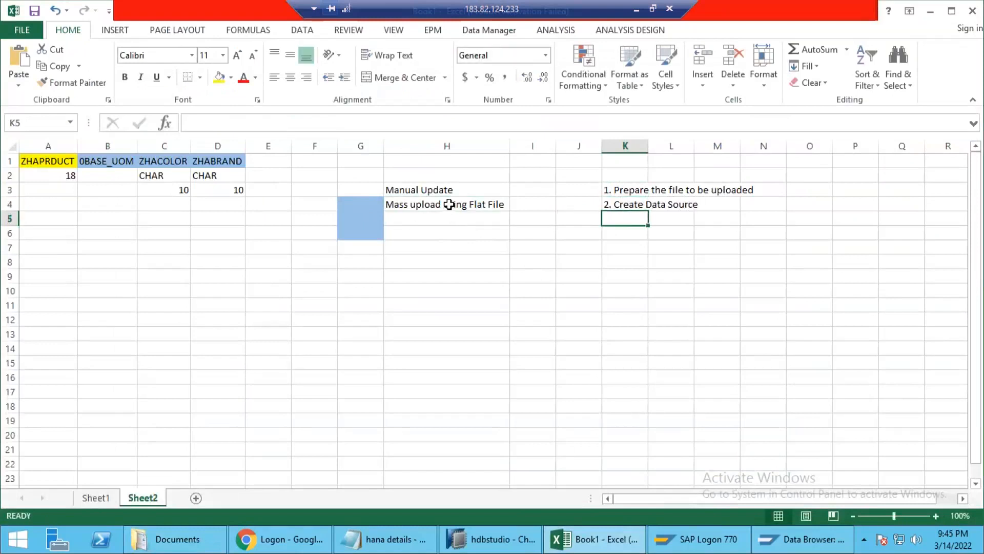
Step: Fit column K's width to the step notes it contains
{"action": "left_click", "coordinate": [449, 204]}
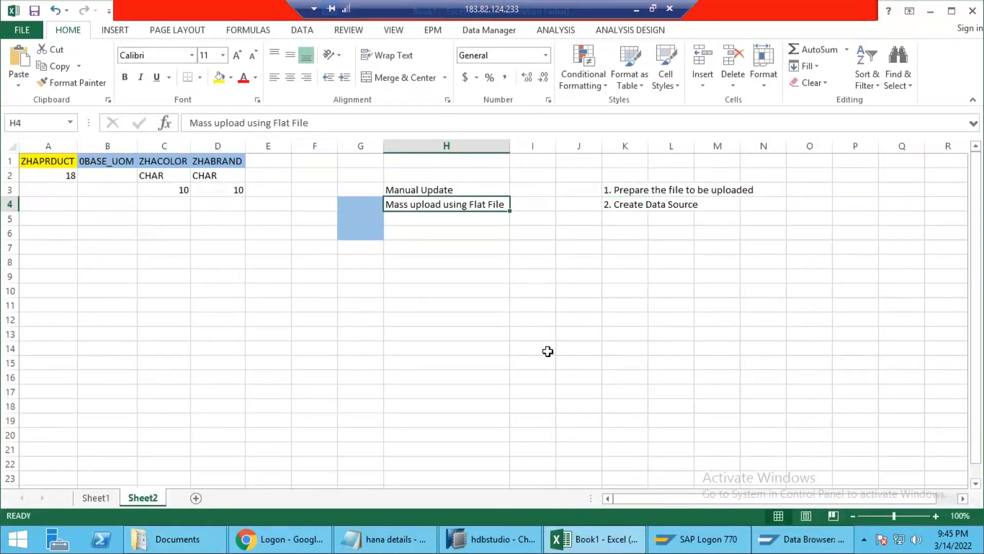
{"action": "double_click", "coordinate": [646, 146]}
{"action": "left_click", "coordinate": [644, 146]}
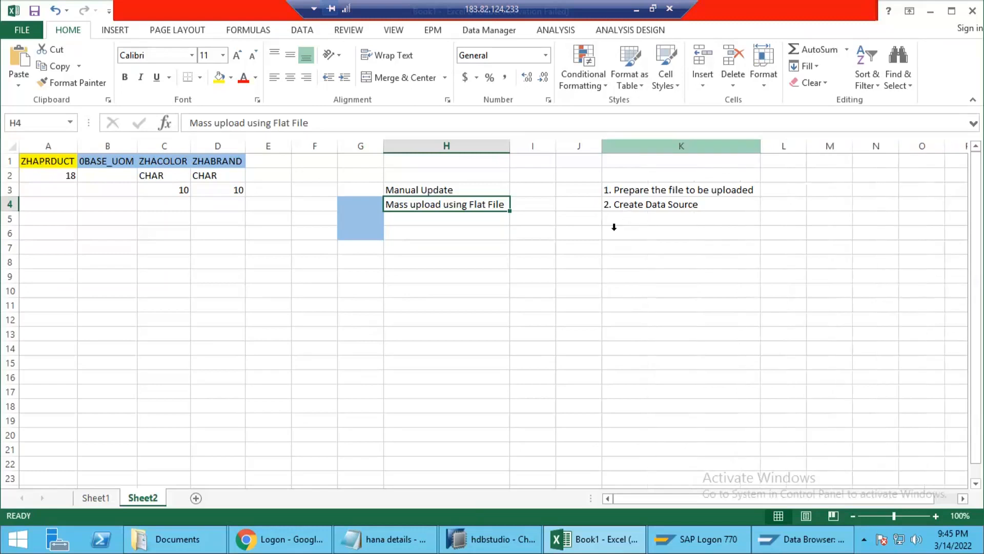
{"action": "left_click", "coordinate": [309, 314]}
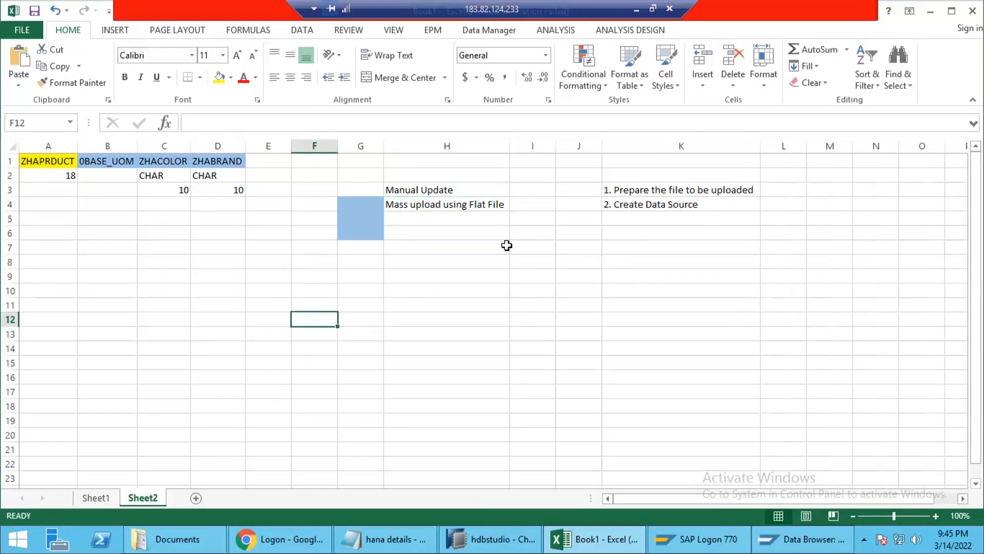
{"action": "left_click", "coordinate": [94, 222]}
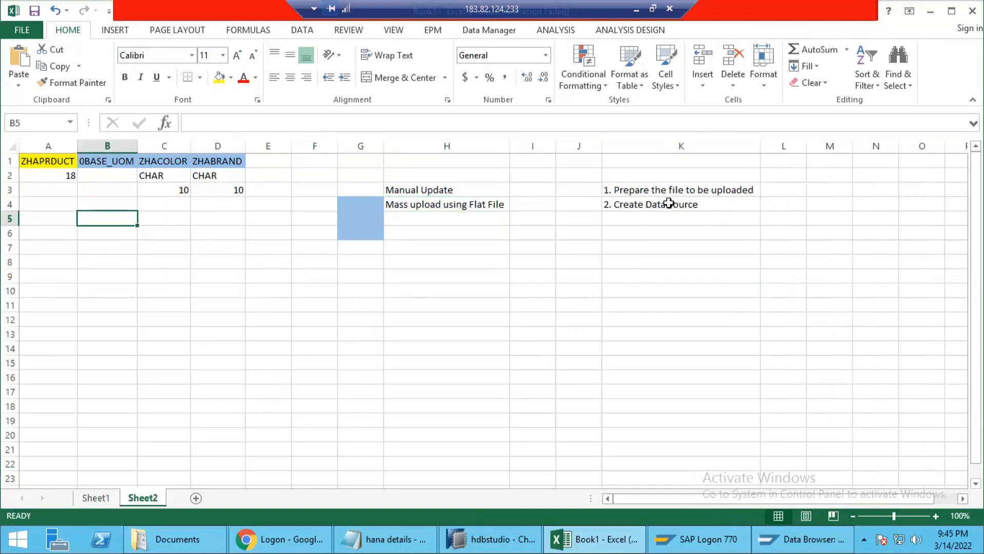
{"action": "left_click", "coordinate": [664, 204]}
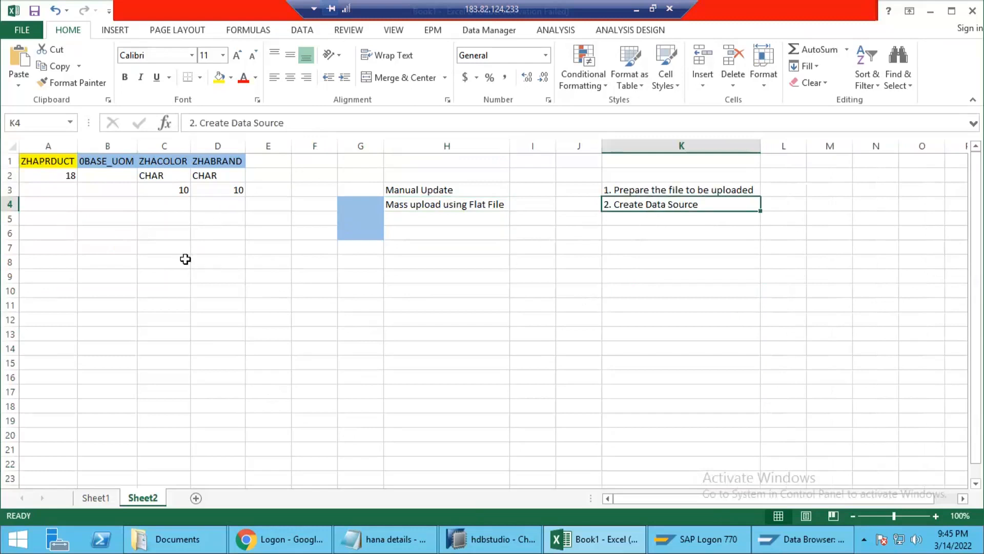
Step: Switch to SAP HANA Studio and close the ZHAPRDUCT characteristic editor
{"action": "left_click", "coordinate": [182, 234]}
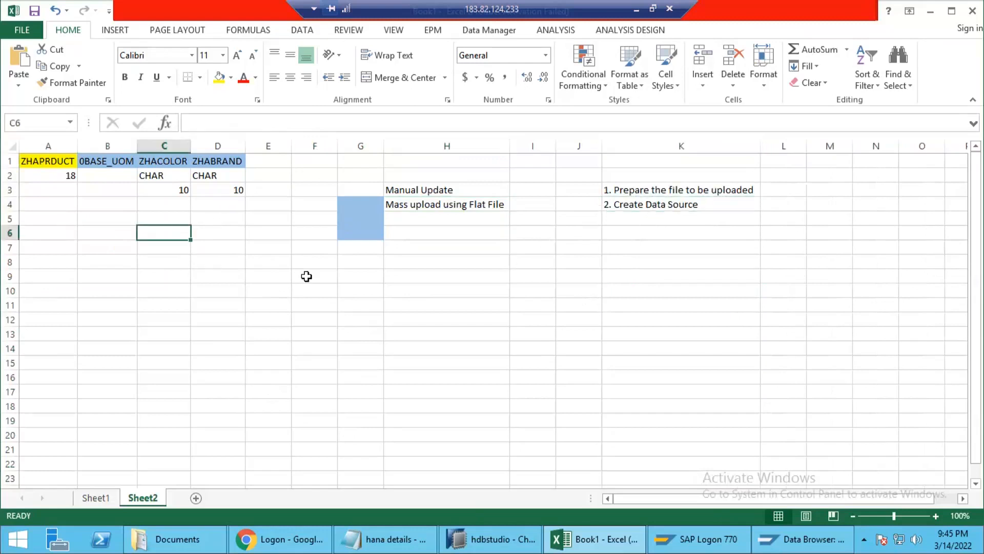
{"action": "left_click", "coordinate": [657, 204]}
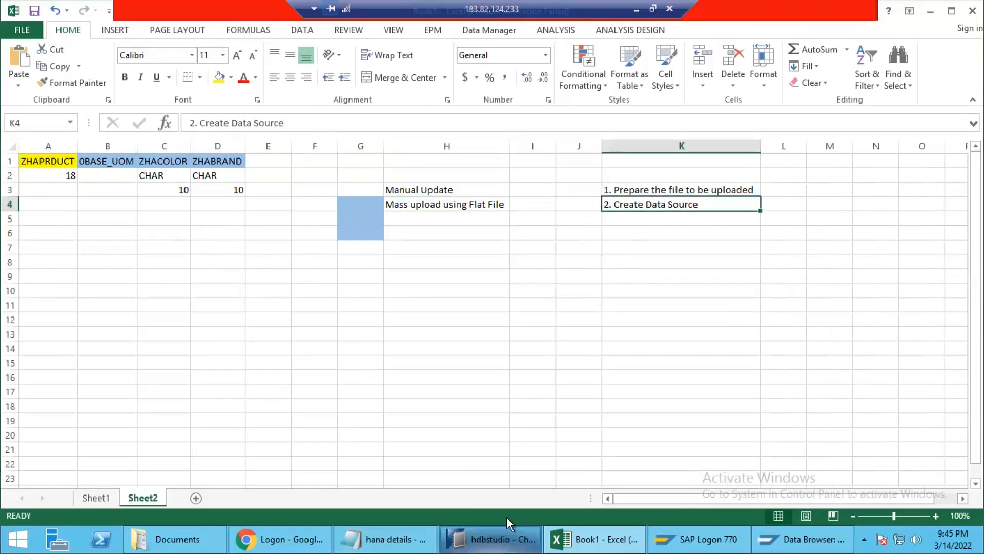
{"action": "left_click", "coordinate": [491, 539]}
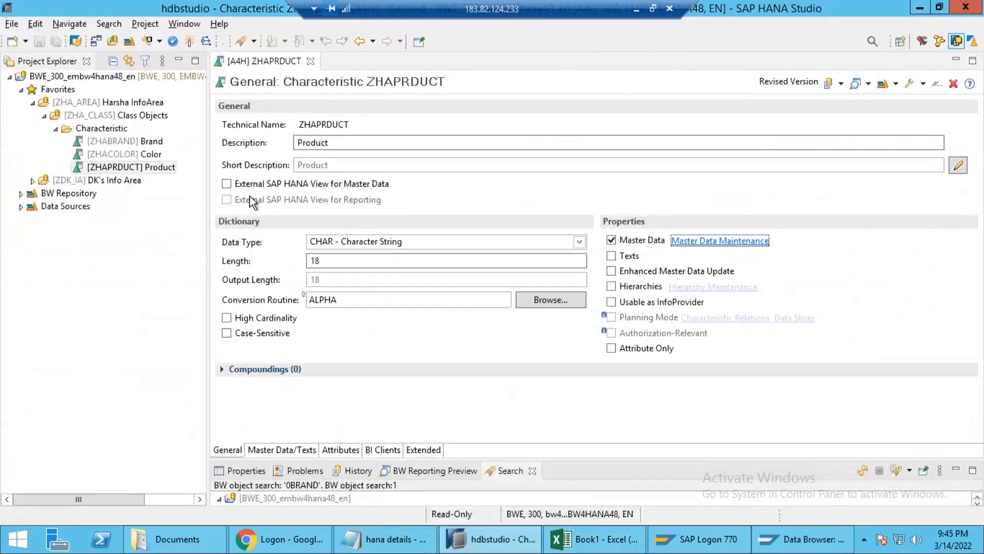
{"action": "left_click", "coordinate": [310, 61]}
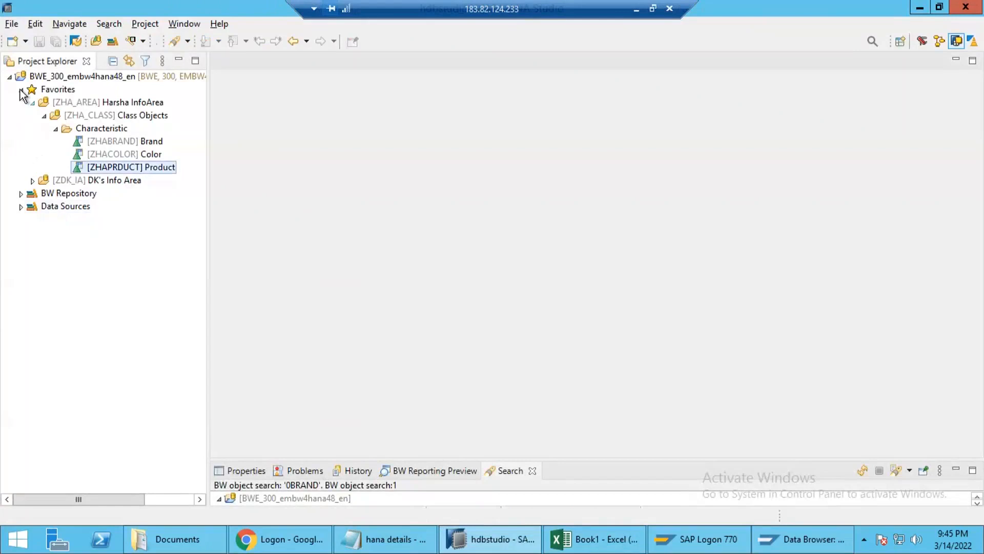
Step: Collapse the Favorites in the project tree and expand the Data Sources node to list its source system types
{"action": "left_click", "coordinate": [21, 89]}
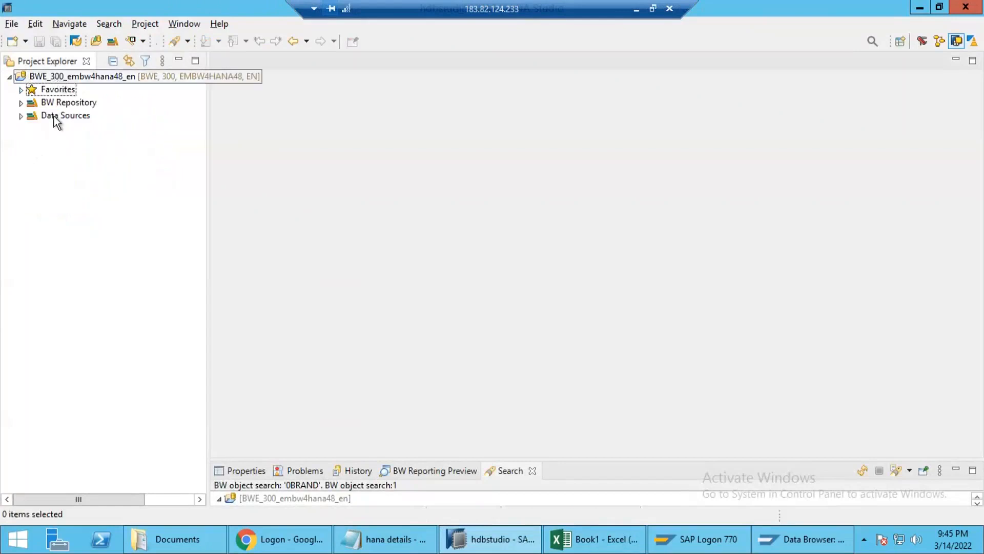
{"action": "left_click", "coordinate": [50, 90]}
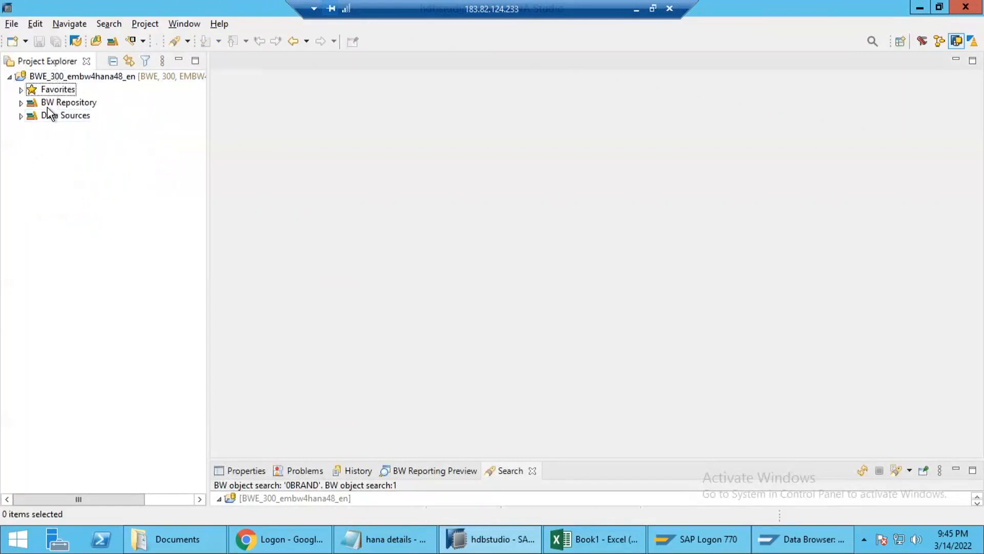
{"action": "key", "text": "Down"}
{"action": "key", "text": "Down"}
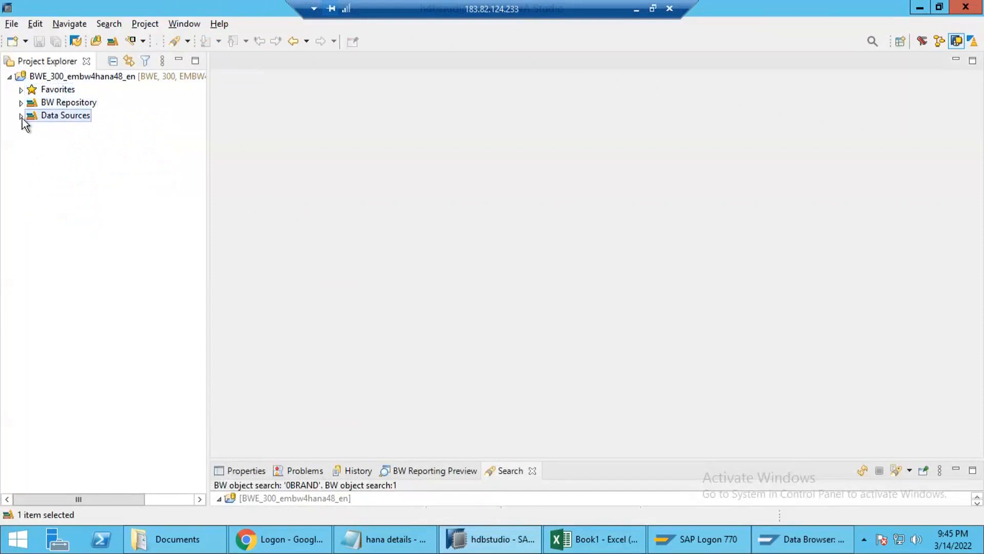
{"action": "left_click", "coordinate": [21, 116]}
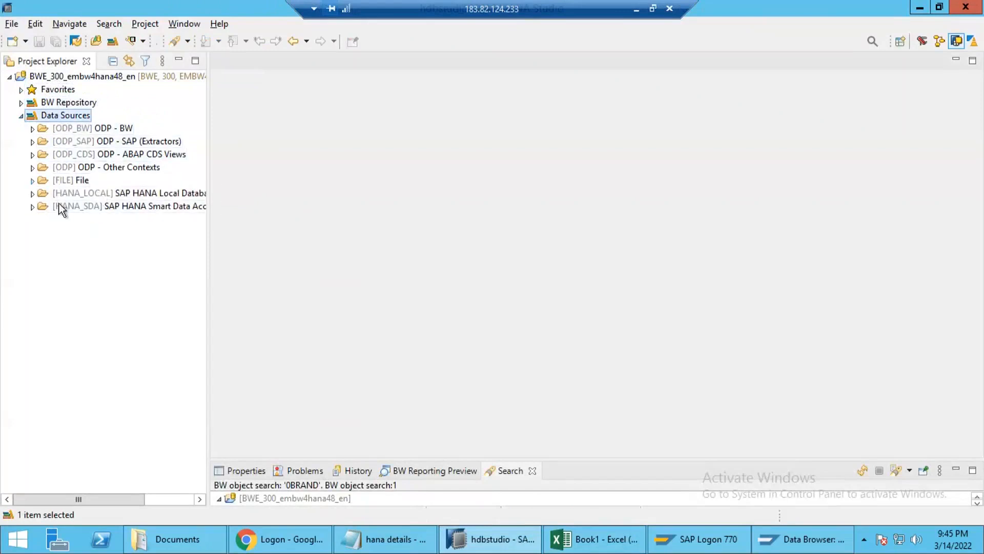
{"action": "left_click", "coordinate": [585, 541]}
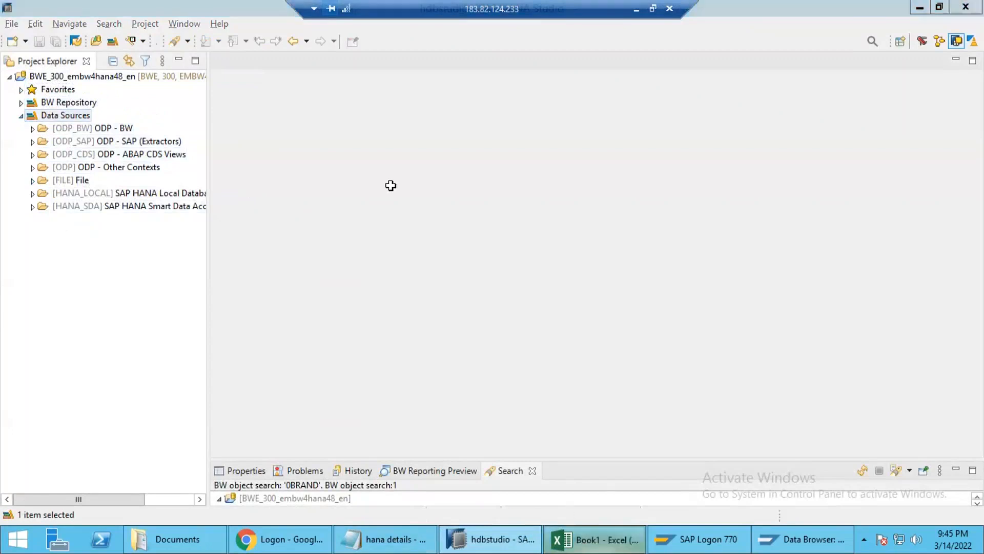
{"action": "key", "text": "alt+Tab"}
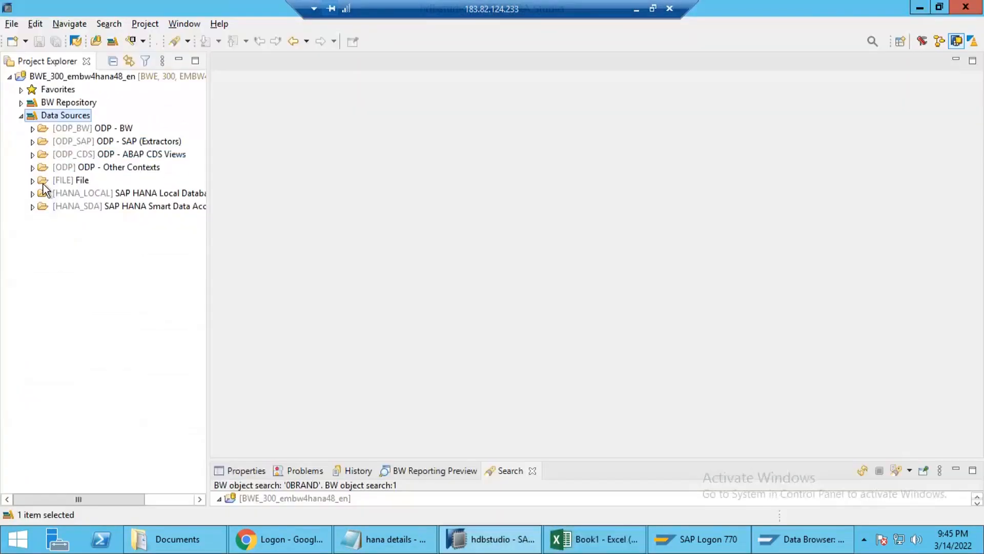
Step: Expand the File folder and its FILESYSTEM source system, and widen the Project Explorer to fit the application component names
{"action": "left_click", "coordinate": [47, 178]}
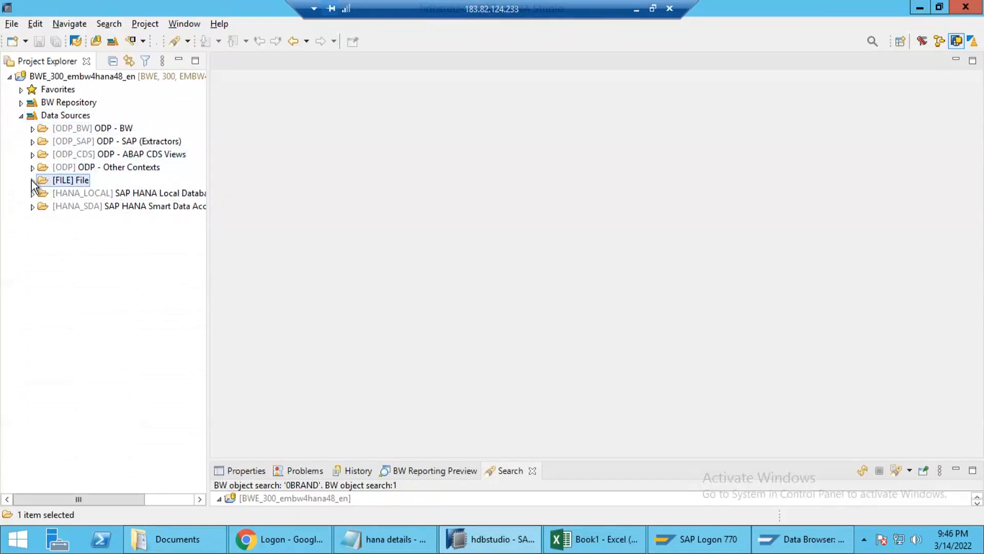
{"action": "double_click", "coordinate": [55, 183]}
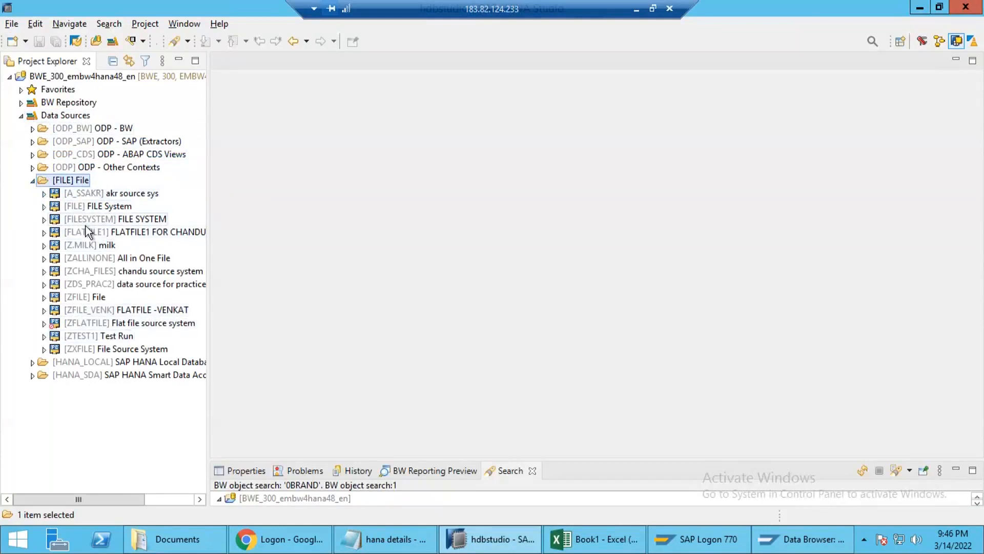
{"action": "left_click", "coordinate": [43, 219]}
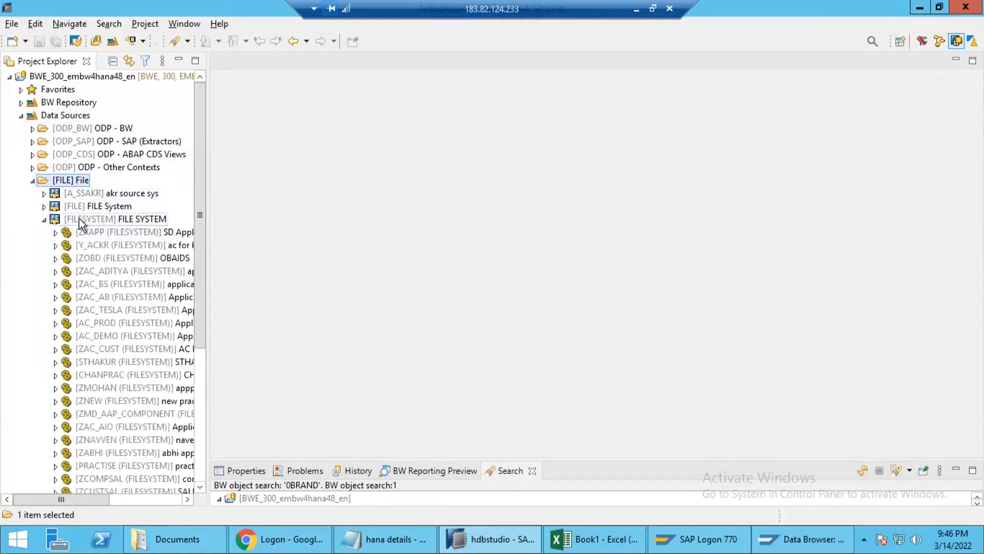
{"action": "left_click", "coordinate": [80, 221]}
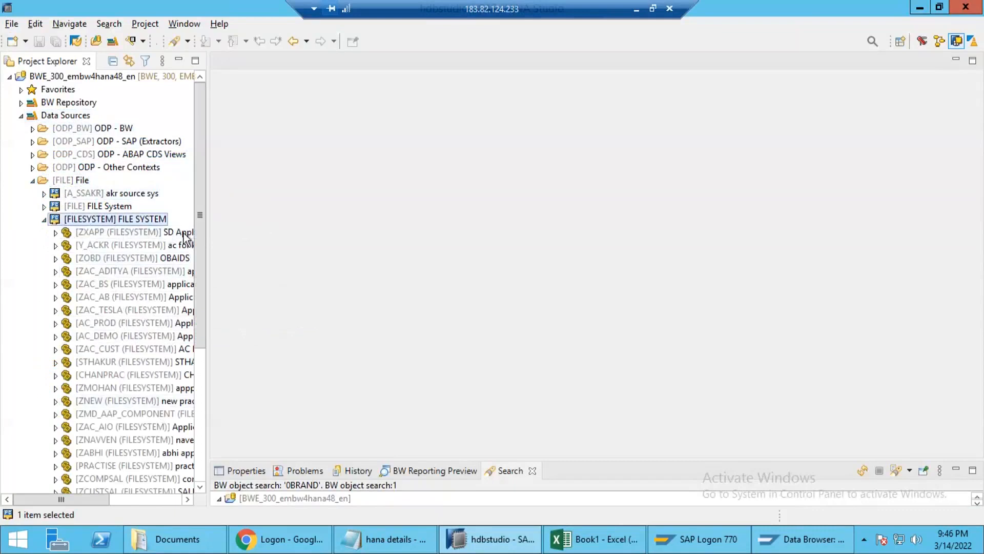
{"action": "left_click_drag", "start_coordinate": [202, 214], "coordinate": [282, 218]}
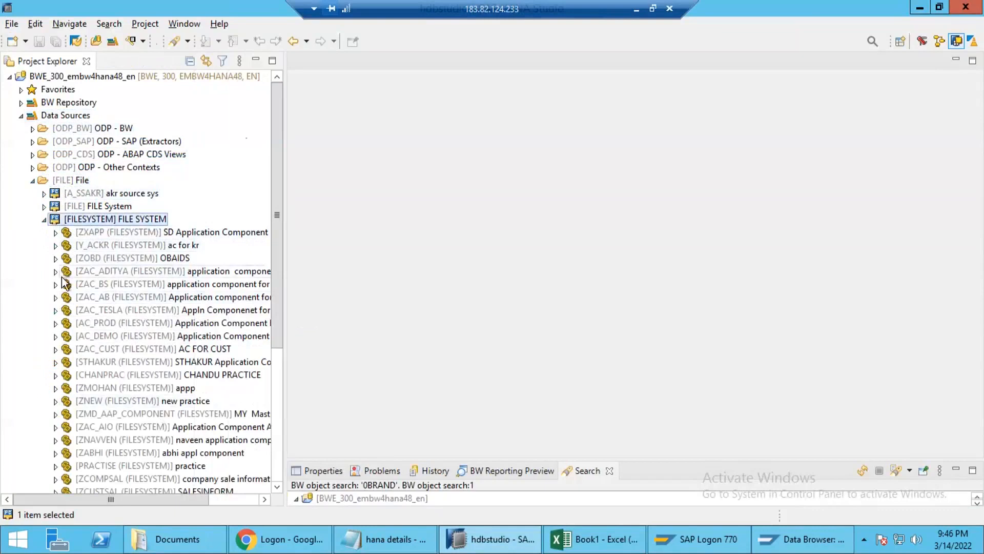
{"action": "right_click", "coordinate": [102, 219]}
{"action": "mouse_move", "coordinate": [161, 230]}
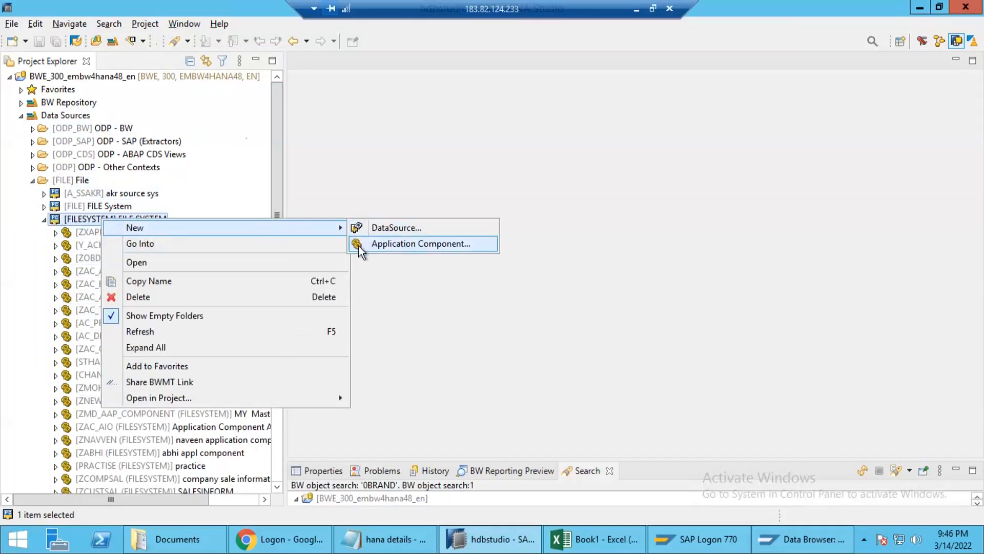
{"action": "left_click", "coordinate": [388, 272]}
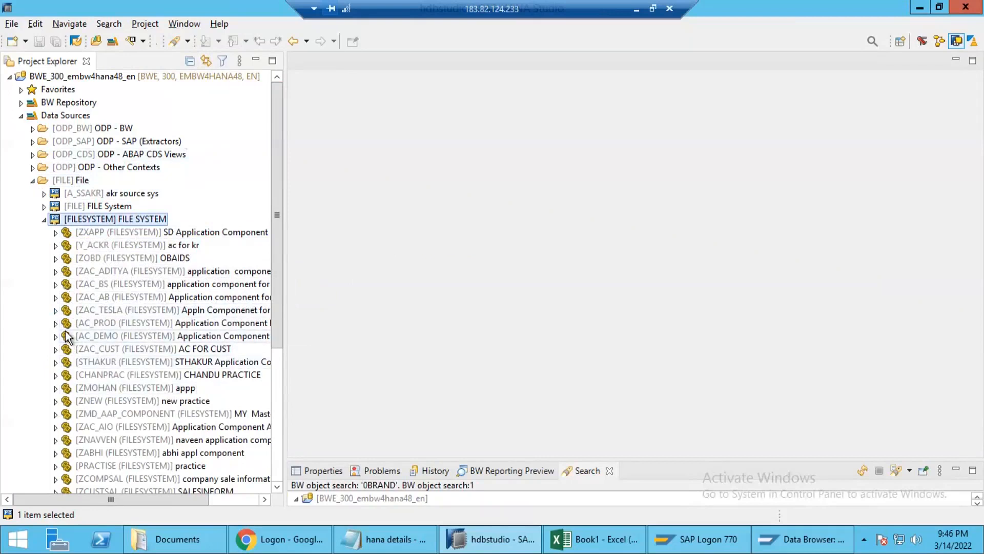
{"action": "scroll", "coordinate": [100, 352], "scroll_direction": "down", "scroll_amount": 5}
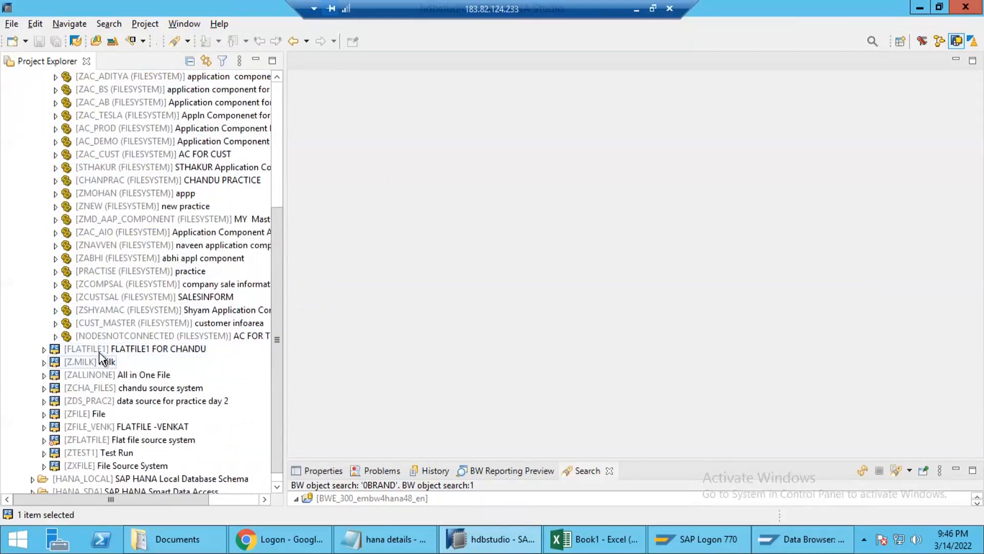
{"action": "scroll", "coordinate": [97, 238], "scroll_direction": "up", "scroll_amount": 5}
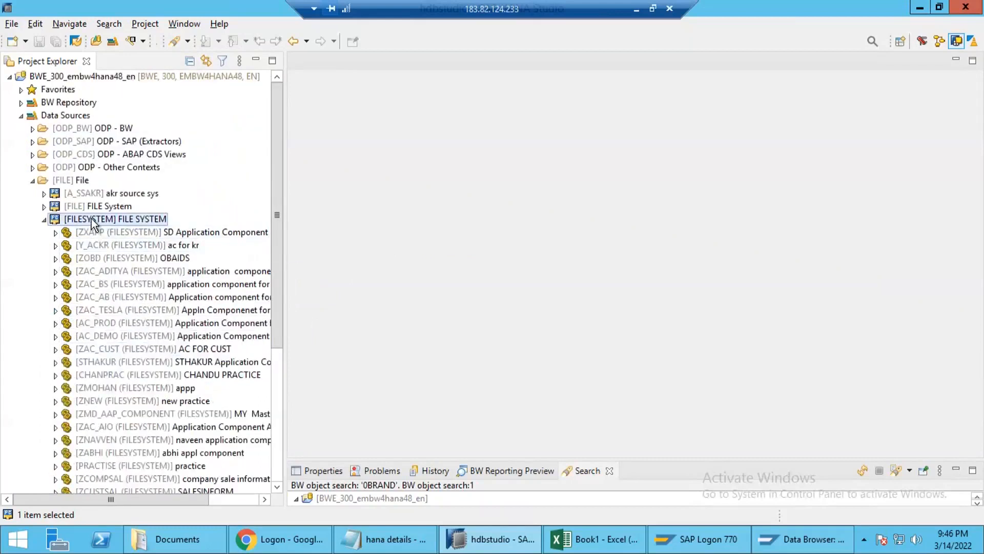
Step: Create the application component ZHA_APP_COMP under FILESYSTEM, described with the owner's first name followed by "Application Component"
{"action": "right_click", "coordinate": [91, 219]}
{"action": "mouse_move", "coordinate": [114, 226]}
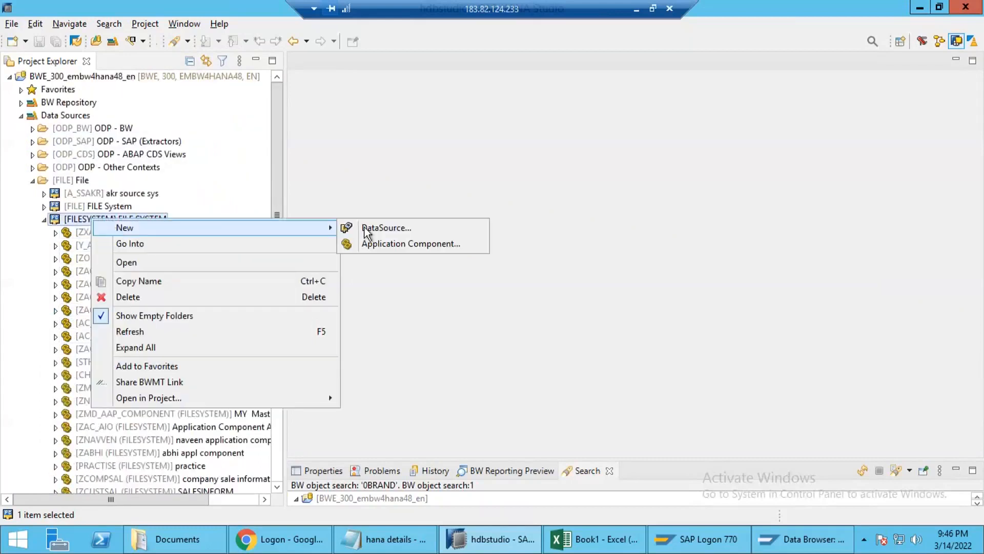
{"action": "left_click", "coordinate": [379, 244]}
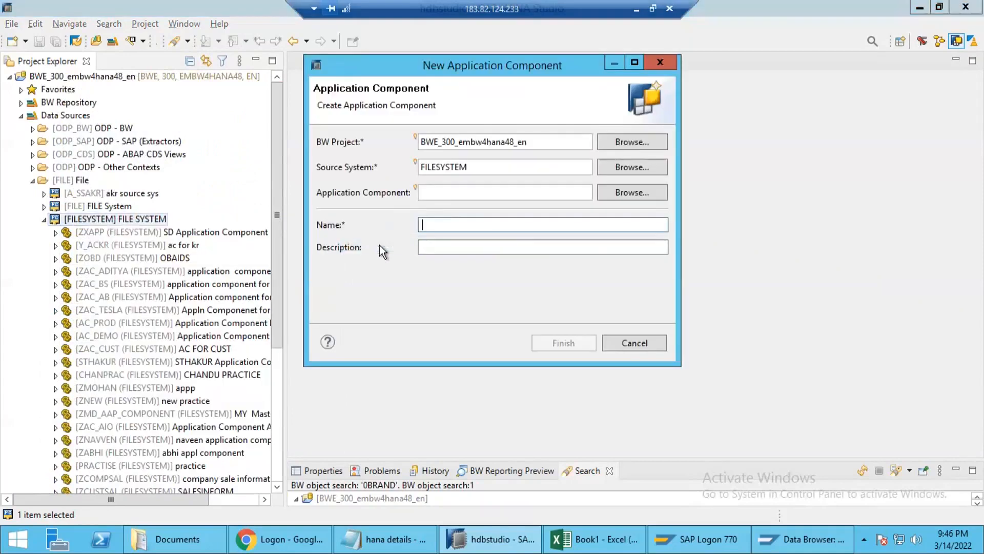
{"action": "type", "text": "ZHA_APP_COMP"}
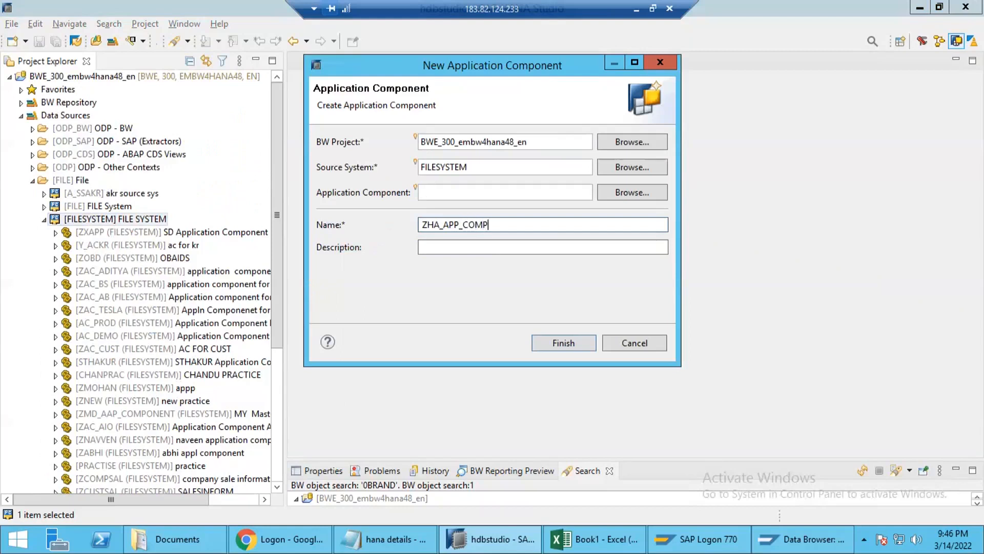
{"action": "key", "text": "Tab"}
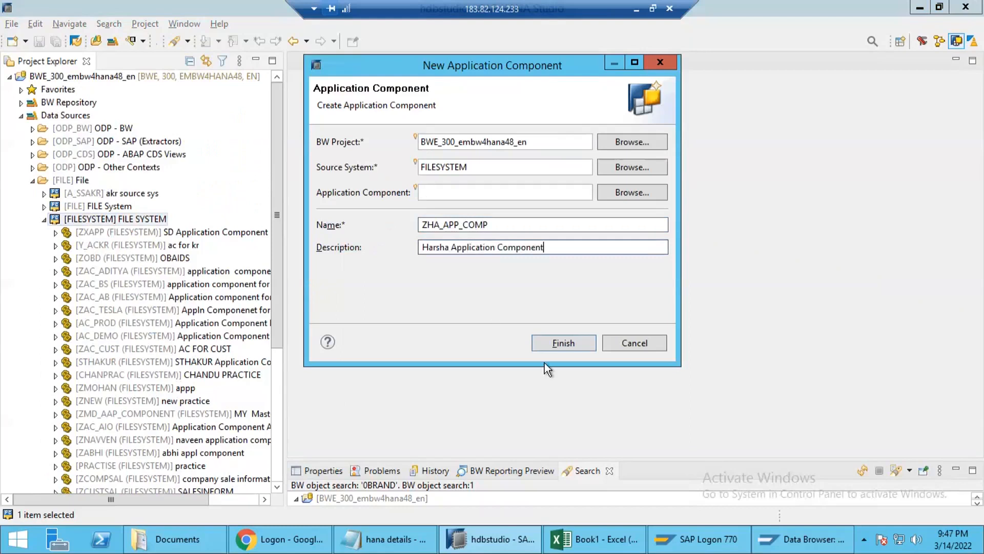
{"action": "left_click", "coordinate": [562, 346]}
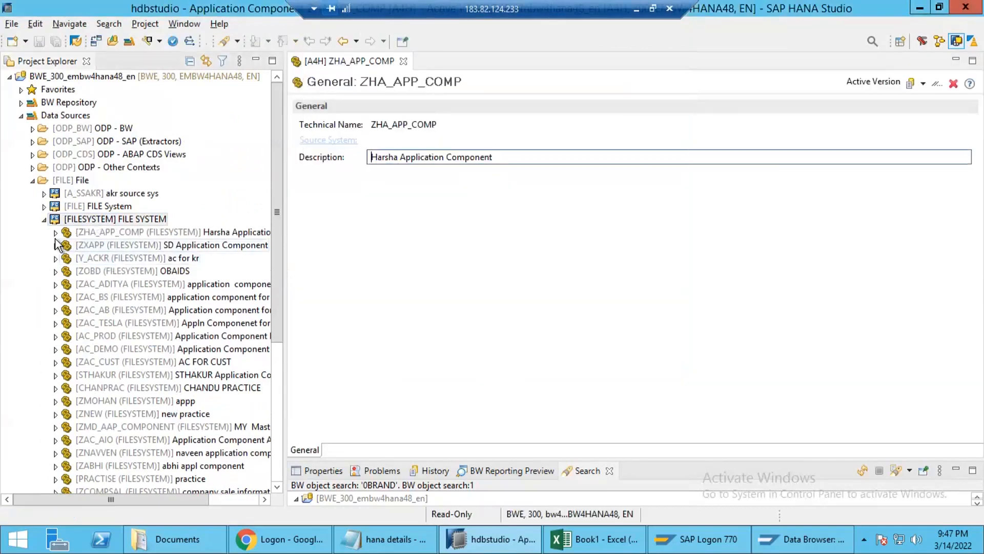
Step: Start a new DataSource under ZHA_APP_COMP for the source system FILESYSTEM, using None as the template
{"action": "left_click", "coordinate": [56, 232]}
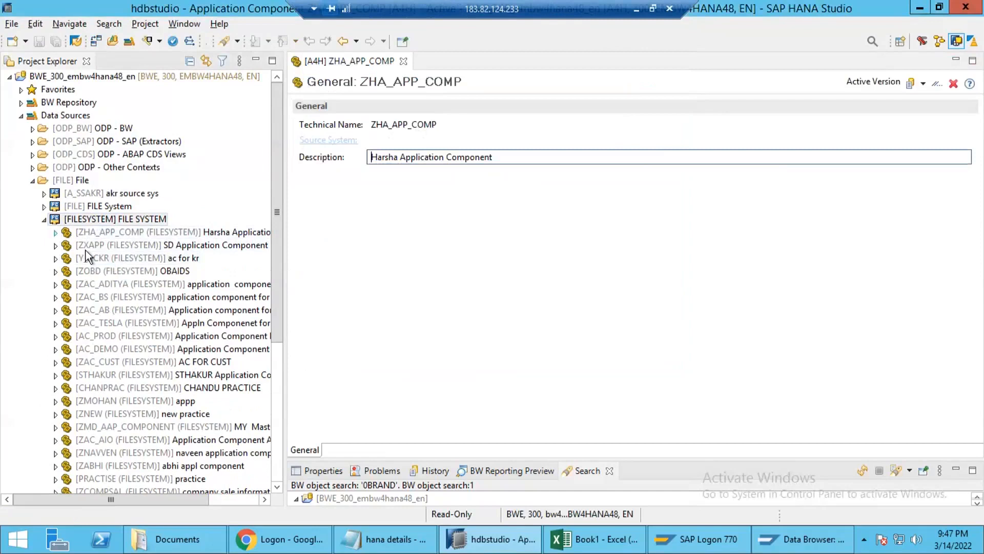
{"action": "left_click", "coordinate": [130, 236]}
{"action": "right_click", "coordinate": [134, 232]}
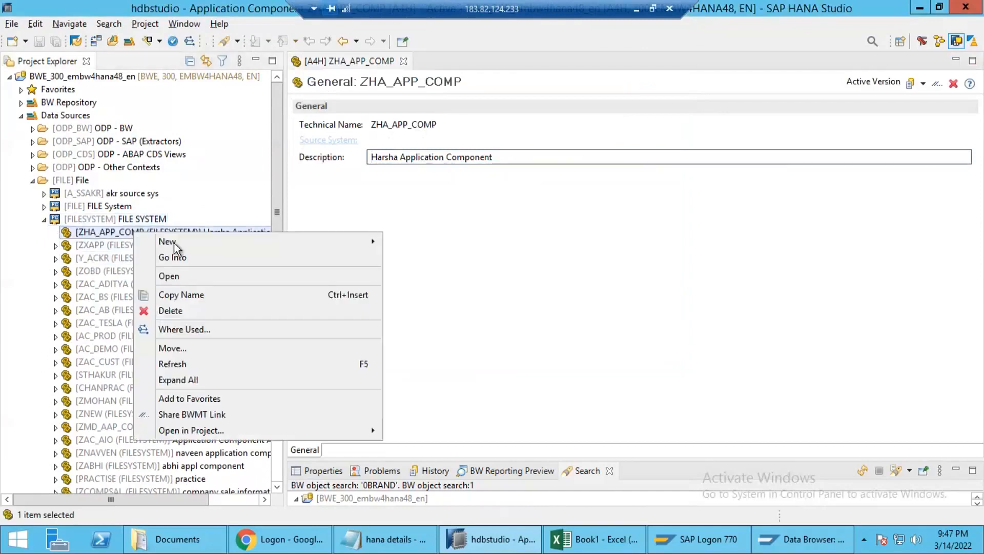
{"action": "mouse_move", "coordinate": [175, 243]}
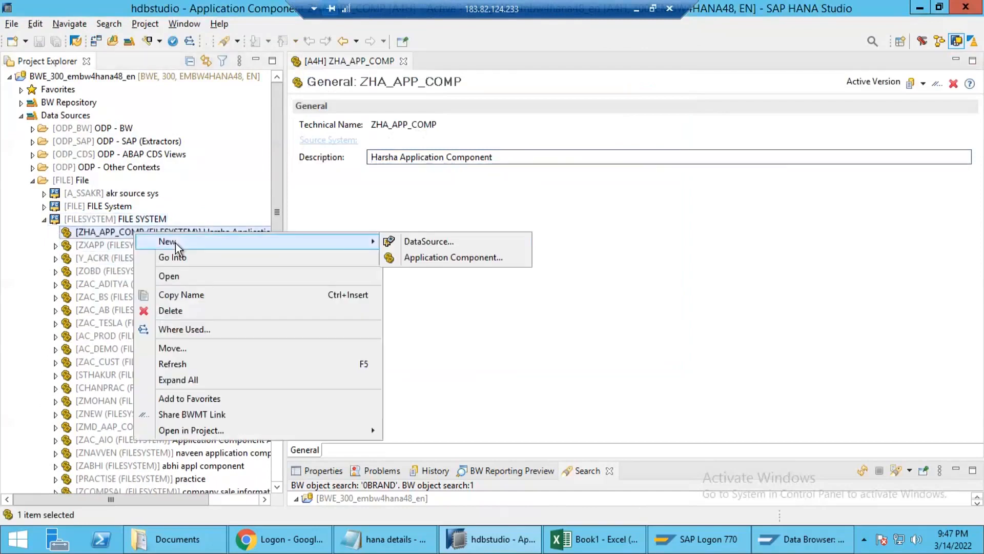
{"action": "left_click", "coordinate": [429, 241]}
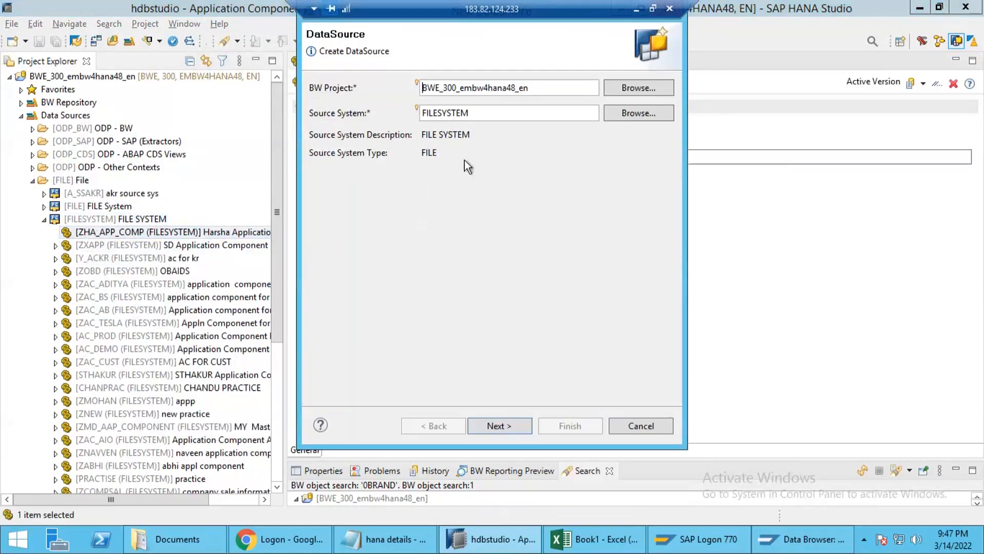
{"action": "left_click", "coordinate": [495, 430]}
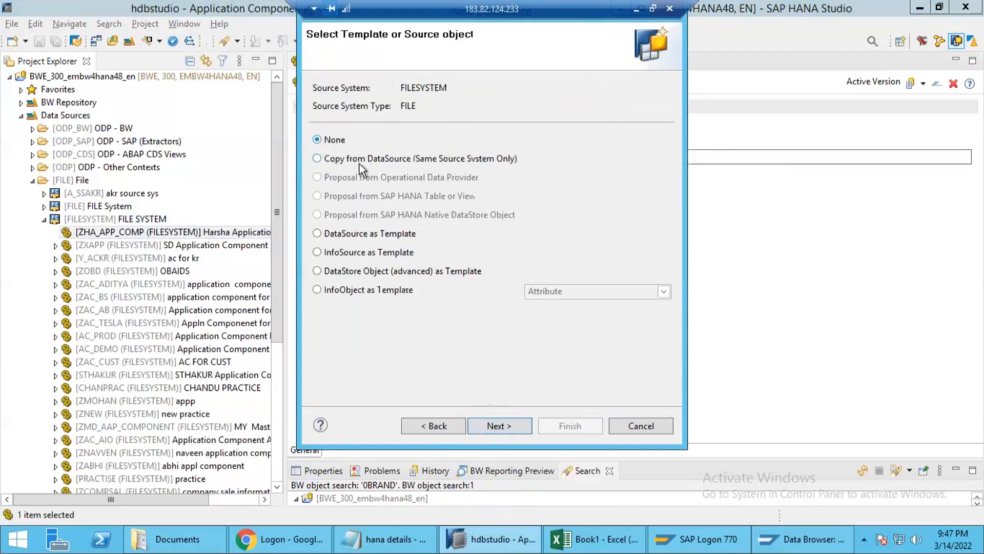
{"action": "left_click", "coordinate": [504, 425]}
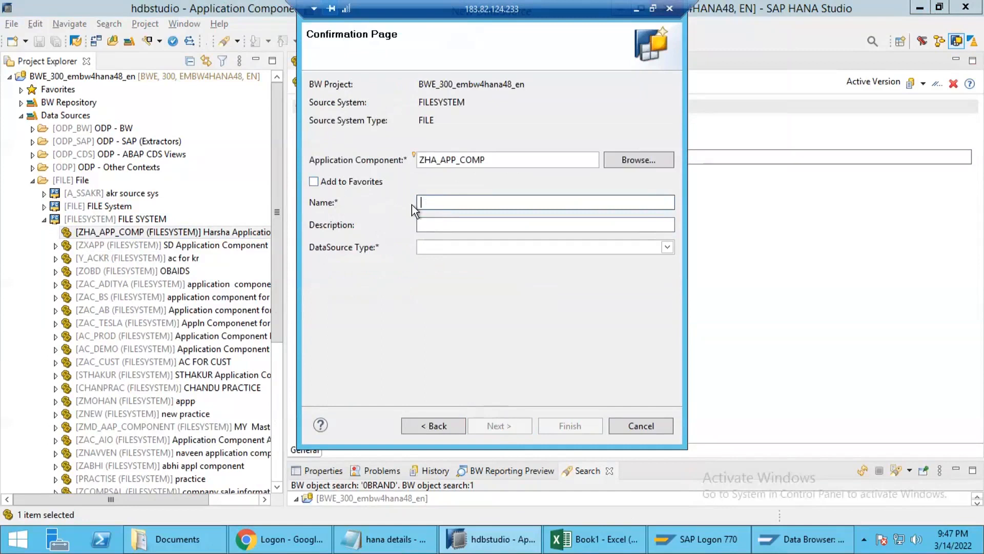
Step: Name the new DataSource ZDS_ZHAPRDUCT_ATTR
{"action": "left_click", "coordinate": [443, 225]}
{"action": "left_click", "coordinate": [439, 202]}
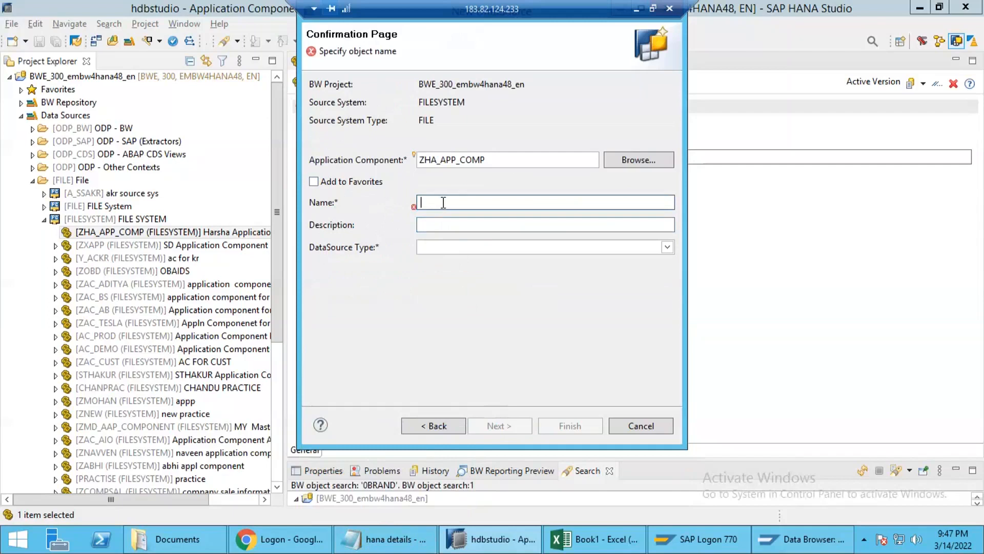
{"action": "type", "text": "ZDS_"}
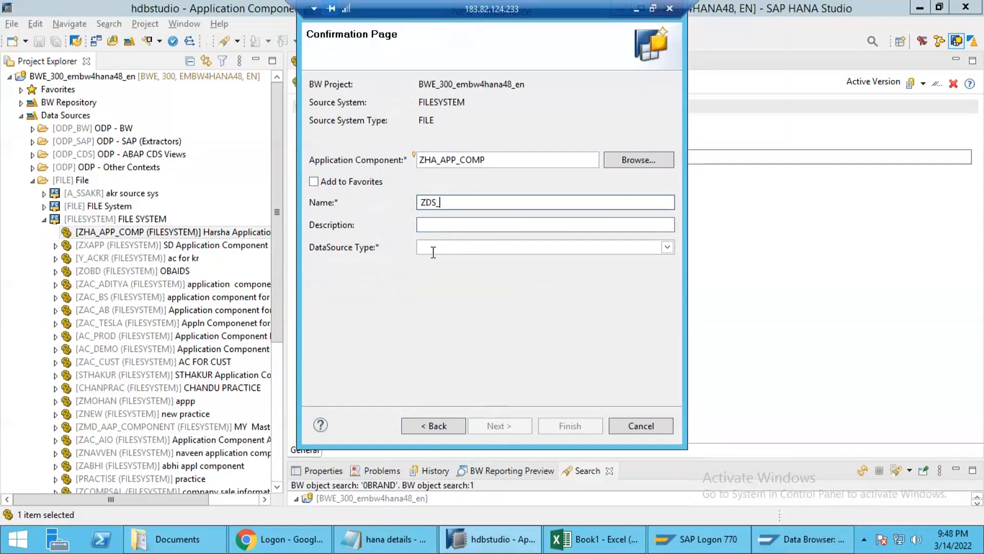
{"action": "type", "text": "PRODCUT_ATTR"}
{"action": "left_click_drag", "start_coordinate": [440, 202], "coordinate": [478, 203]}
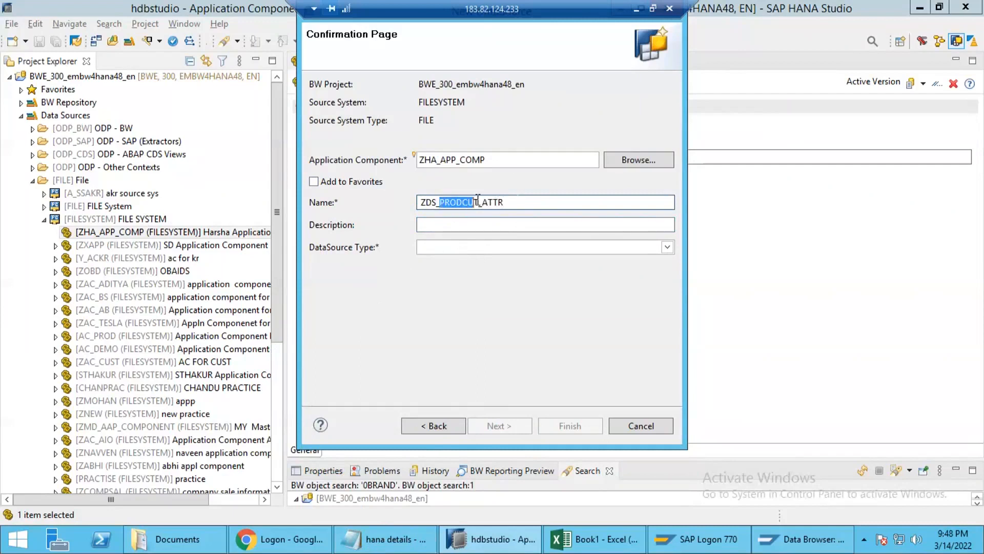
{"action": "type", "text": "ZHAPRDUCT"}
Step: Describe the DataSource as "Product Master data", set its type to Master Data Attributes, and finish creating it
{"action": "left_click", "coordinate": [486, 221]}
{"action": "type", "text": "Pro"}
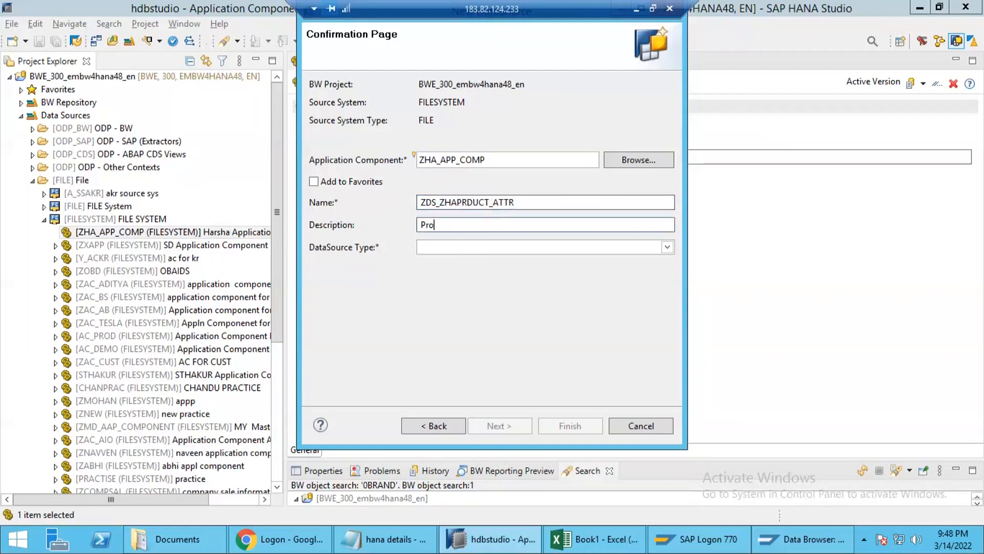
{"action": "type", "text": "duct Master data"}
{"action": "left_click", "coordinate": [489, 248]}
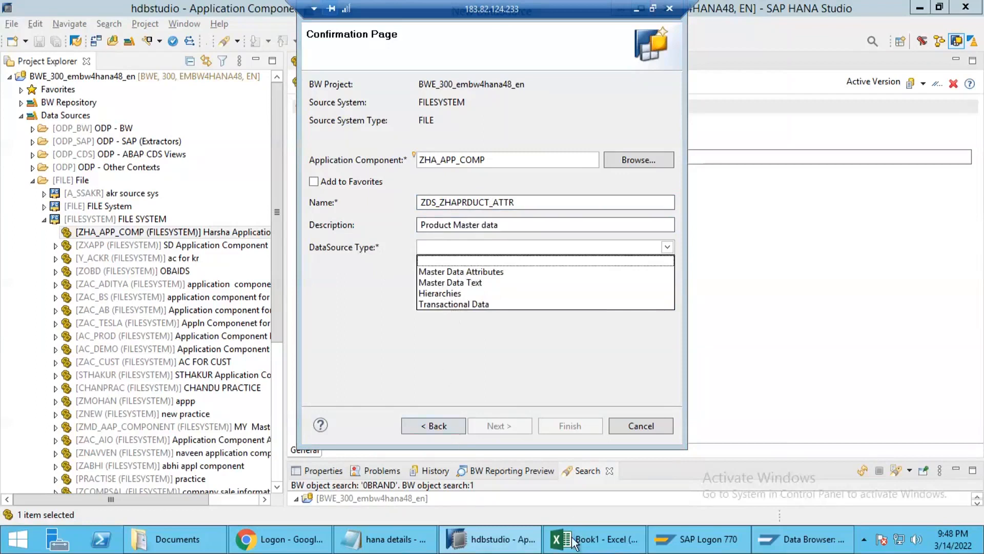
{"action": "left_click", "coordinate": [443, 271]}
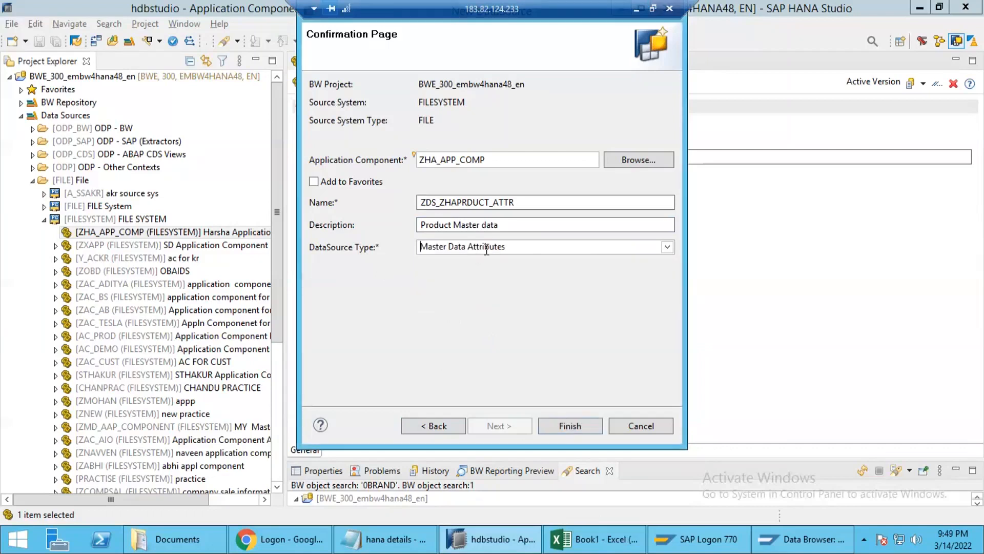
{"action": "left_click", "coordinate": [568, 428]}
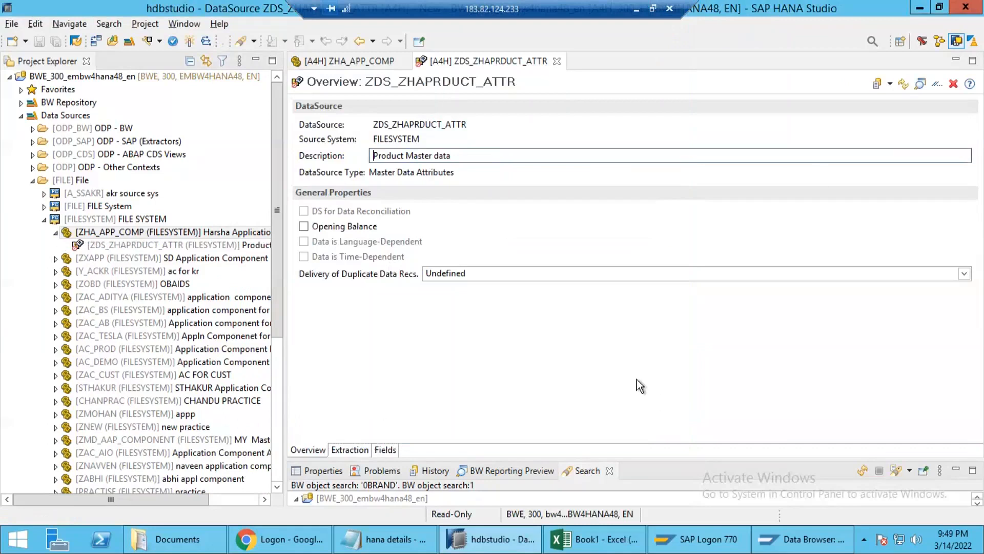
Step: Choose the PRODUCT MASTER CSV file from Documents as the extraction file of the DataSource
{"action": "left_click", "coordinate": [353, 452]}
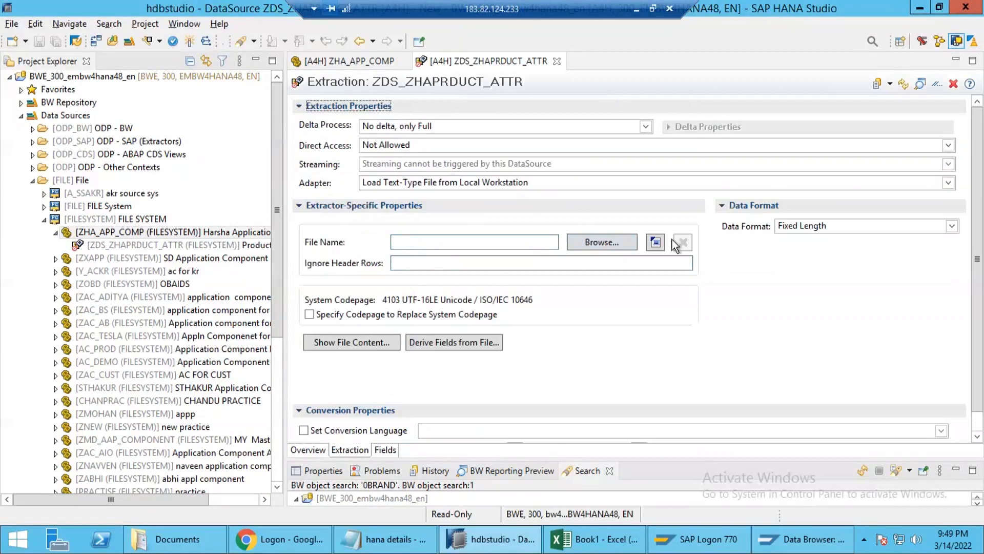
{"action": "left_click", "coordinate": [603, 241]}
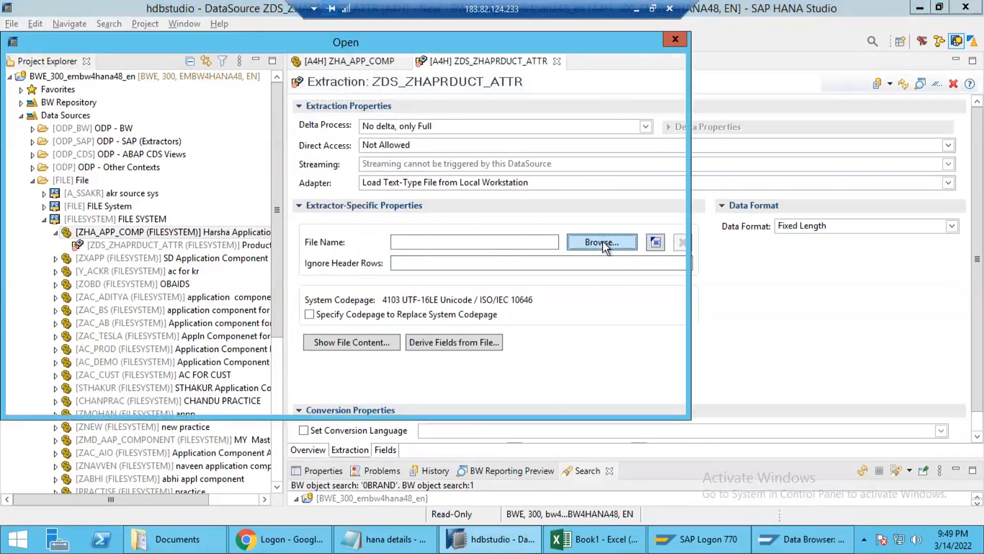
{"action": "left_click", "coordinate": [186, 163]}
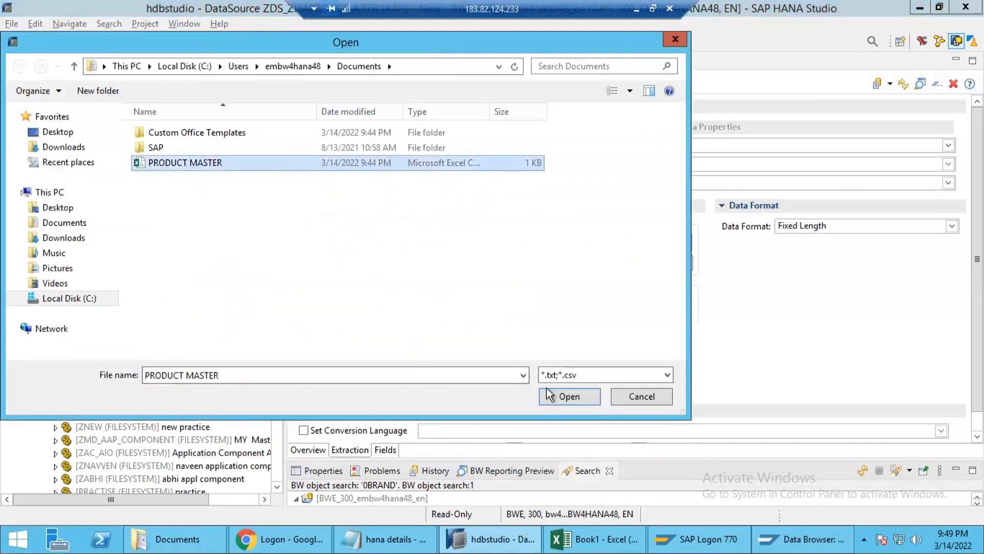
{"action": "left_click", "coordinate": [560, 401]}
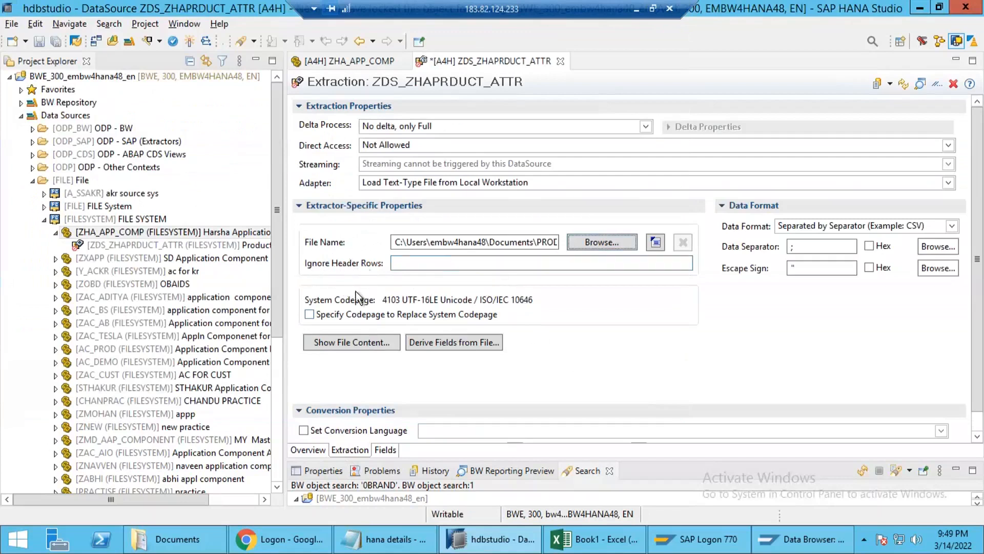
Step: Switch to the Documents folder, open PRODUCT MASTER with Notepad, and examine its header row
{"action": "left_click", "coordinate": [174, 539]}
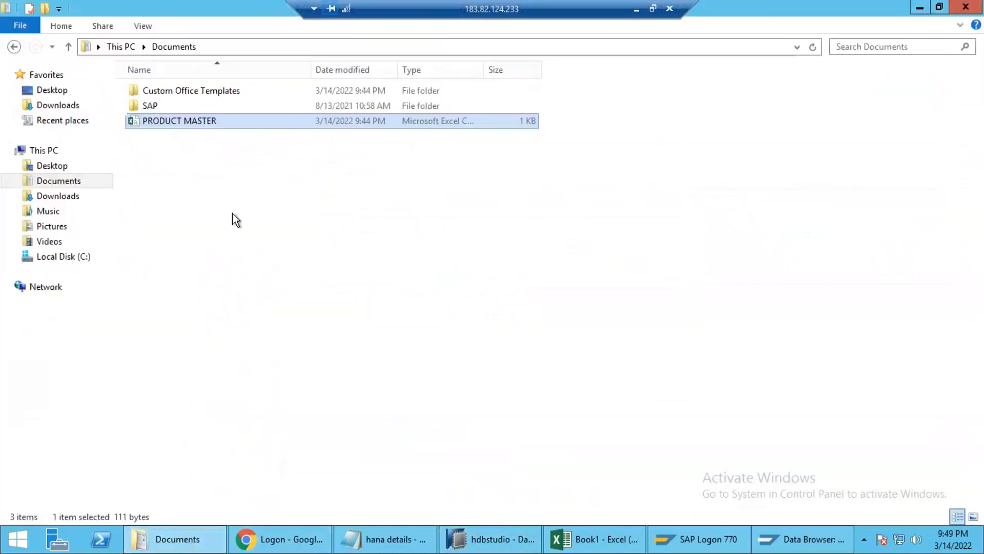
{"action": "right_click", "coordinate": [185, 116]}
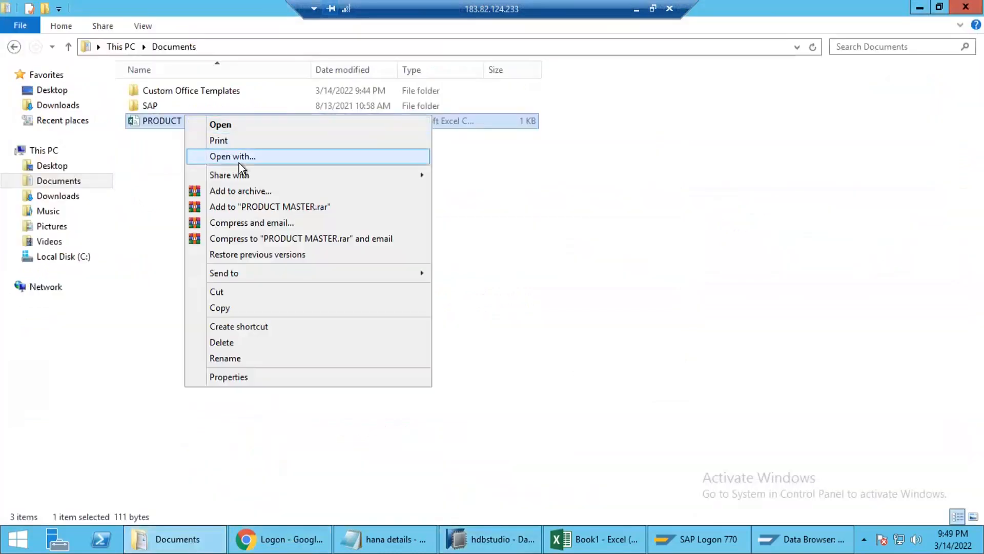
{"action": "left_click", "coordinate": [244, 159]}
{"action": "left_click", "coordinate": [396, 289]}
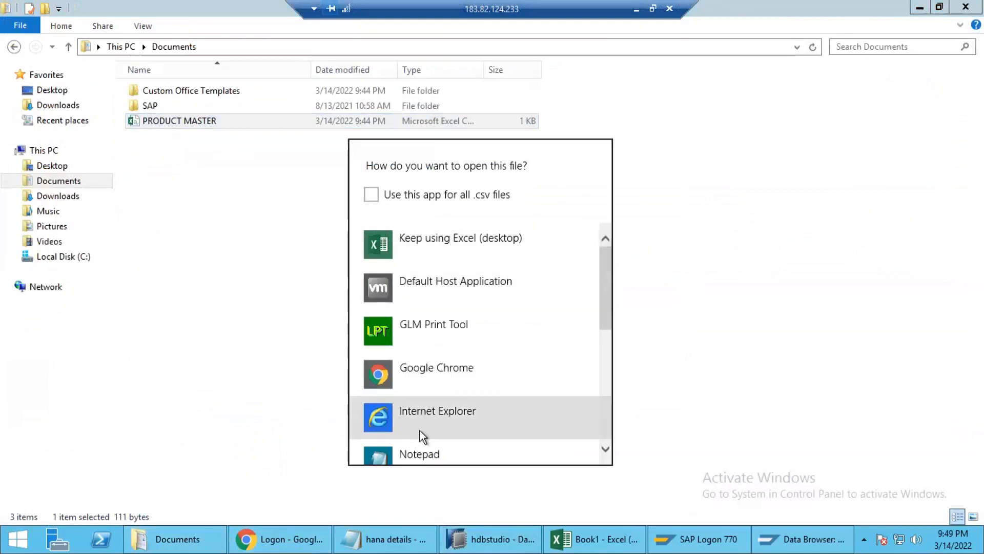
{"action": "left_click", "coordinate": [415, 455]}
{"action": "left_click_drag", "start_coordinate": [127, 33], "coordinate": [315, 232]}
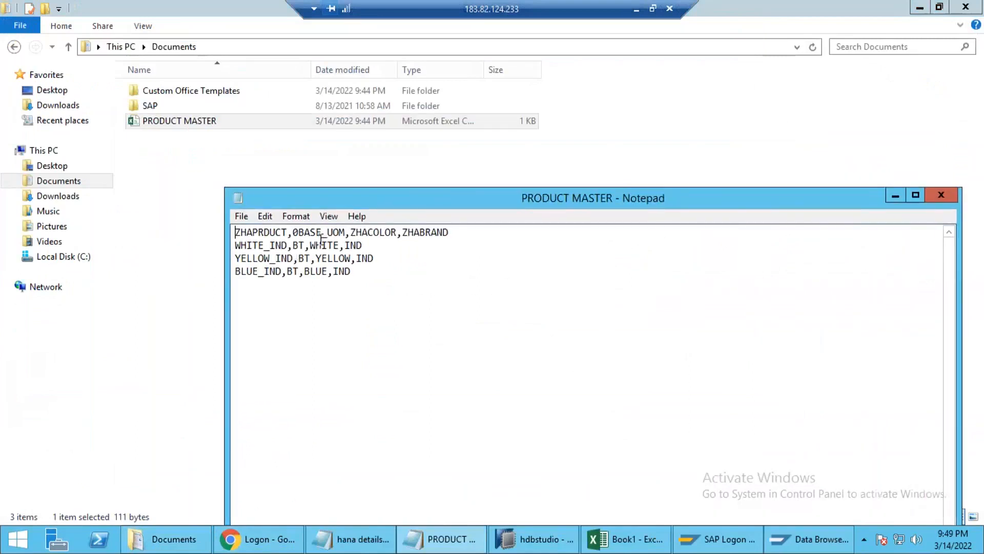
{"action": "left_click_drag", "start_coordinate": [456, 232], "coordinate": [234, 232]}
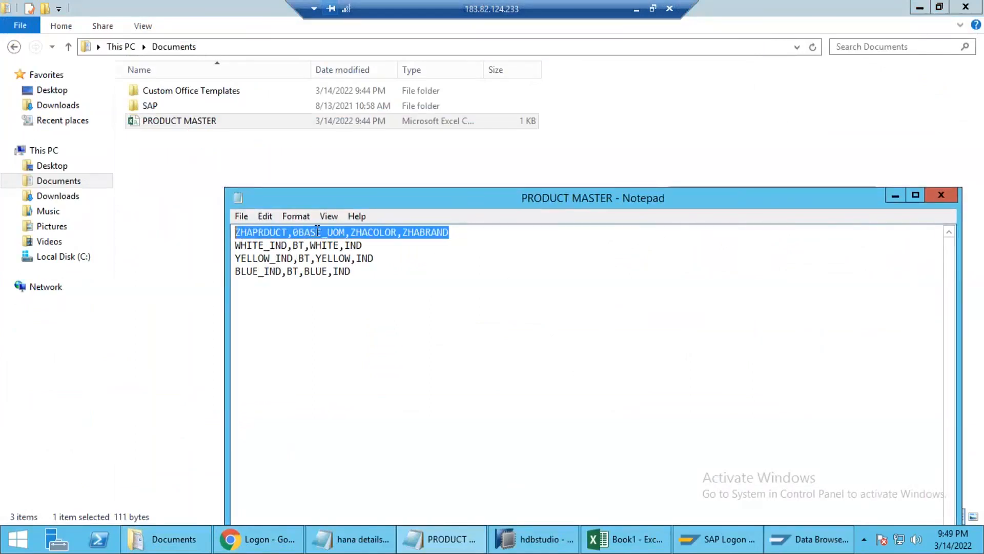
{"action": "left_click", "coordinate": [248, 233]}
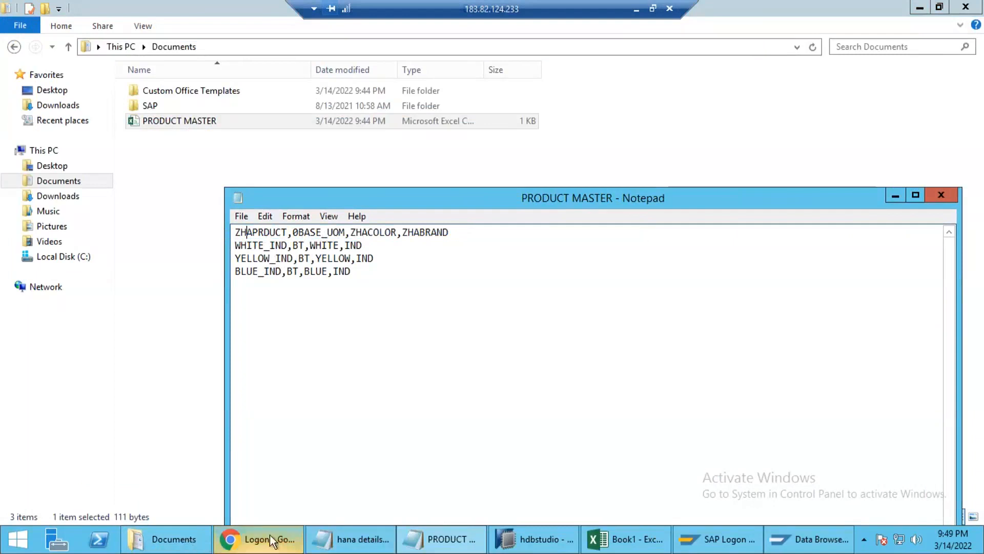
Step: Back in SAP HANA Studio, set the ignored header rows to 1 and check the data rows below the header in Notepad
{"action": "left_click", "coordinate": [528, 538]}
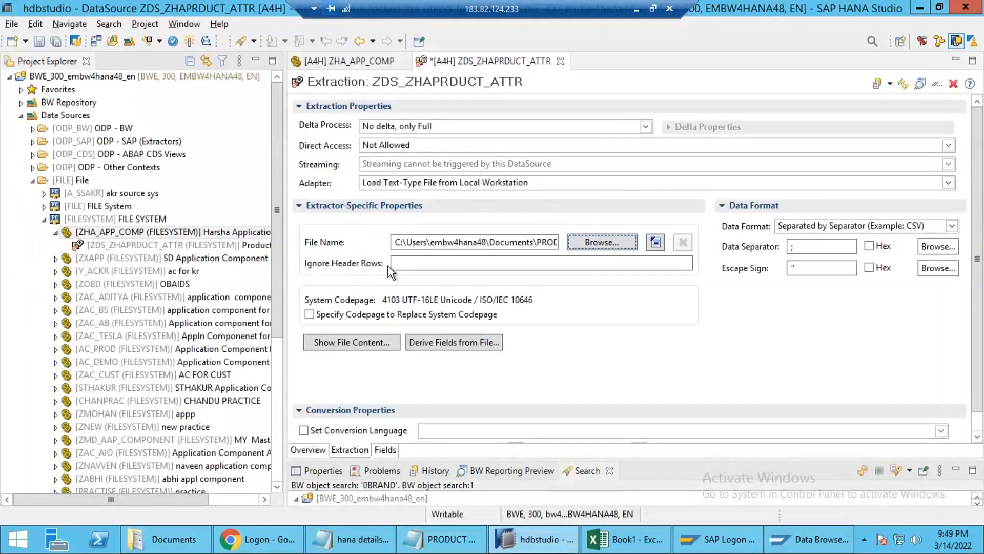
{"action": "left_click", "coordinate": [403, 261]}
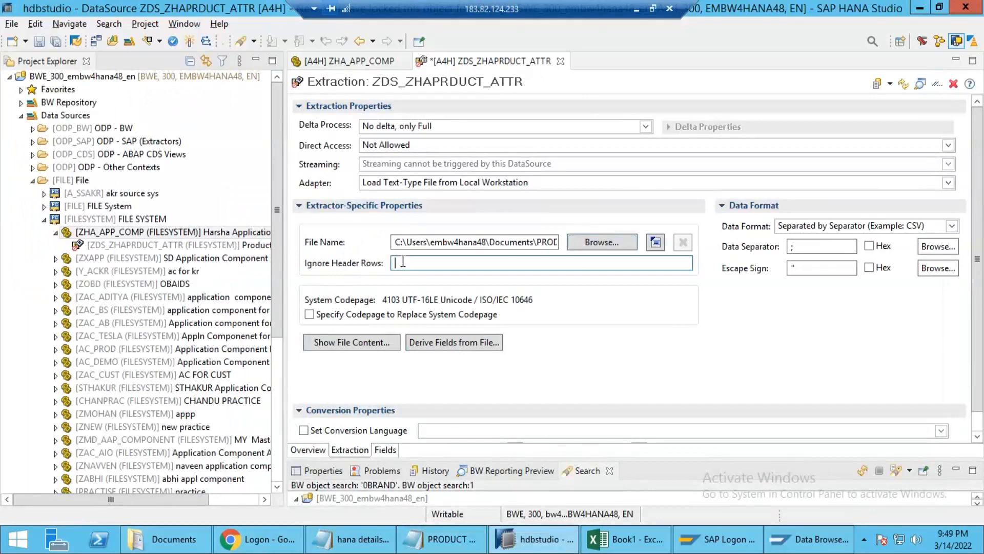
{"action": "type", "text": "1"}
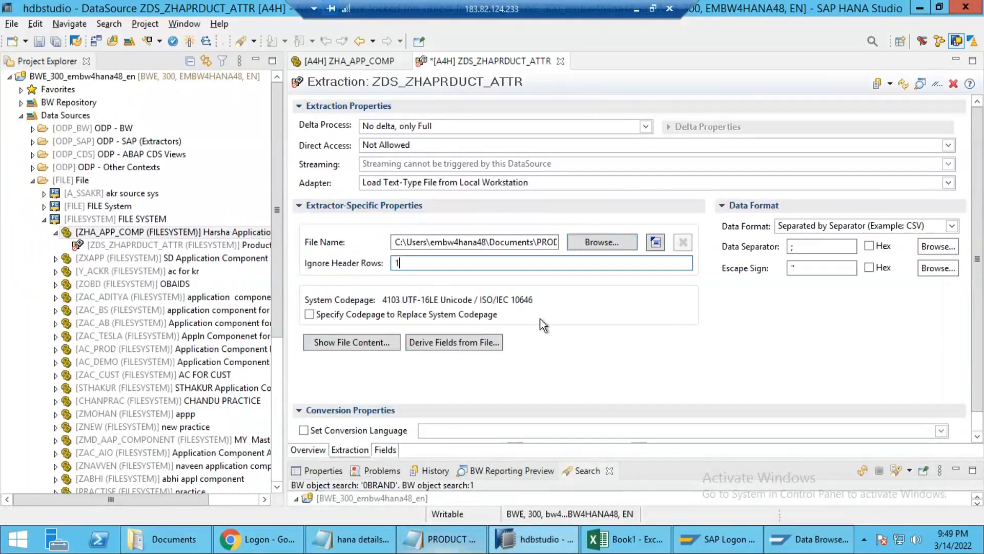
{"action": "key", "text": "alt+Tab"}
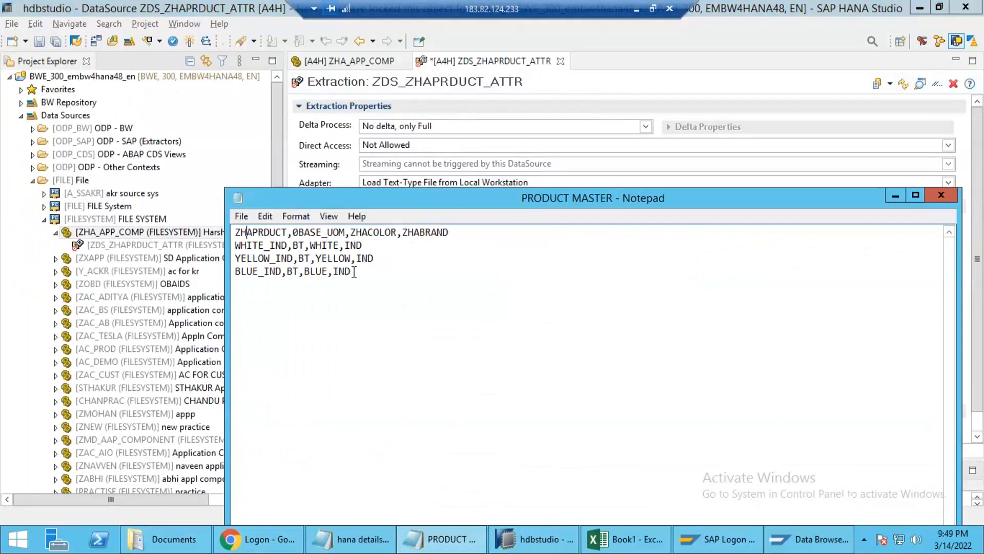
{"action": "left_click_drag", "start_coordinate": [352, 272], "coordinate": [234, 245]}
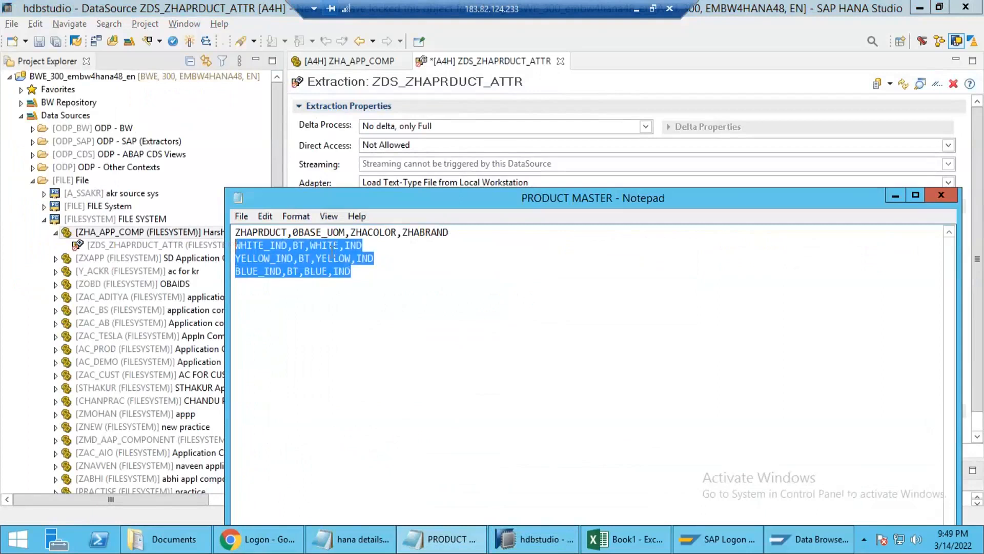
{"action": "left_click", "coordinate": [549, 155]}
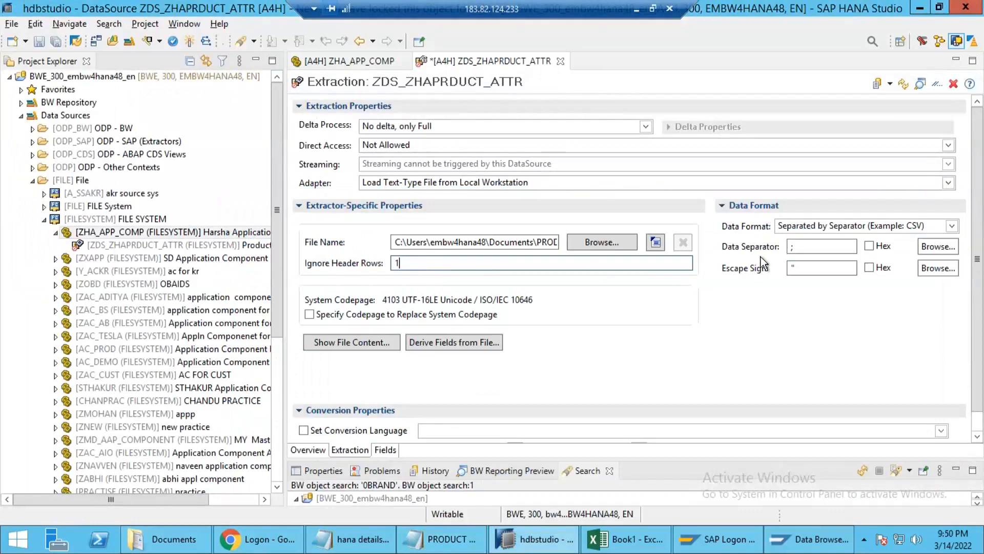
Step: Copy the comma from the PRODUCT MASTER header row and use it as the DataSource's data separator
{"action": "left_click", "coordinate": [461, 544]}
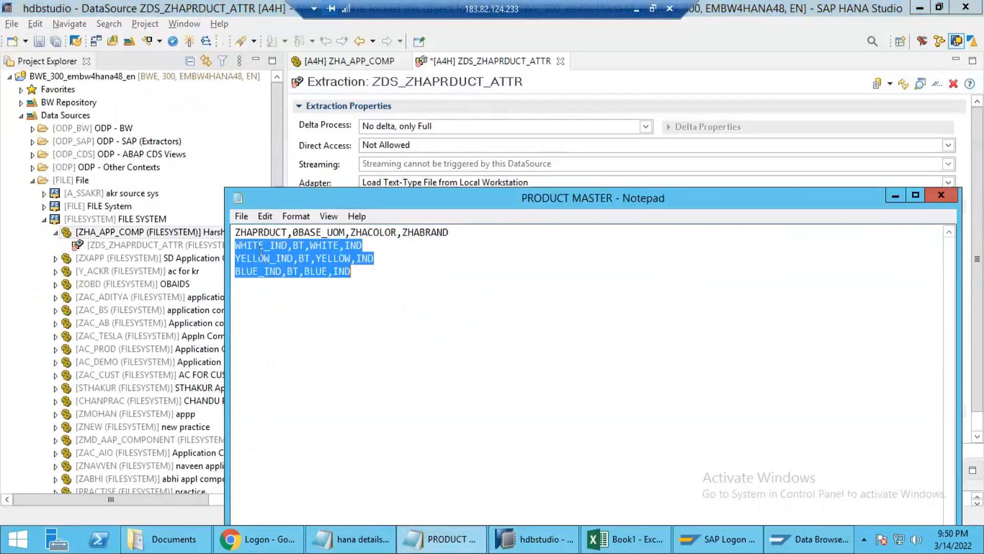
{"action": "left_click", "coordinate": [273, 245]}
{"action": "left_click_drag", "start_coordinate": [287, 233], "coordinate": [294, 233]}
{"action": "key", "text": "ctrl+c"}
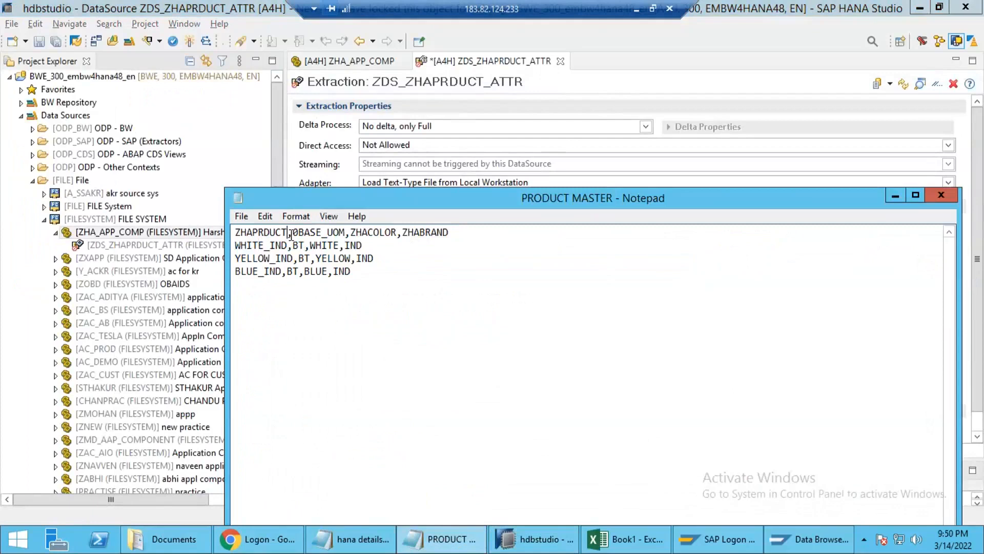
{"action": "left_click", "coordinate": [640, 112]}
{"action": "left_click_drag", "start_coordinate": [808, 246], "coordinate": [739, 248]}
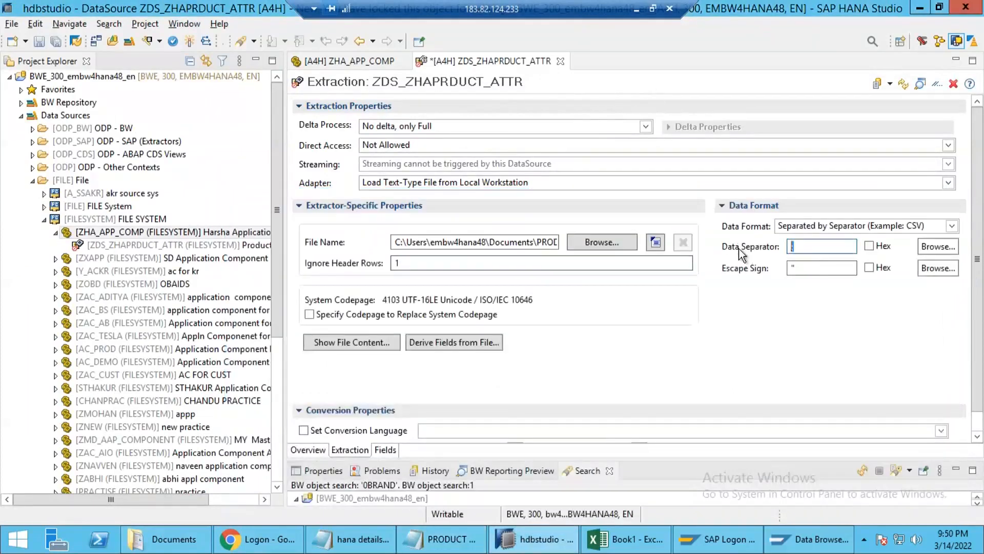
{"action": "key", "text": "ctrl+v"}
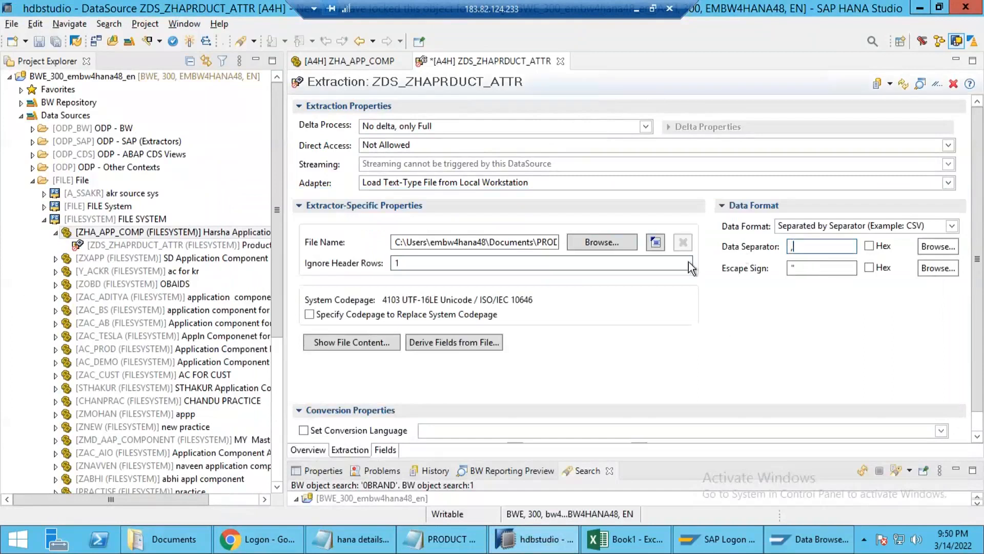
Step: Derive the DataSource fields from the file using 1000 data records, accepting the proposals for ZHAPRDUCT, BASE_UOM, ZHACOLOR and ZHABRAND
{"action": "left_click", "coordinate": [437, 260]}
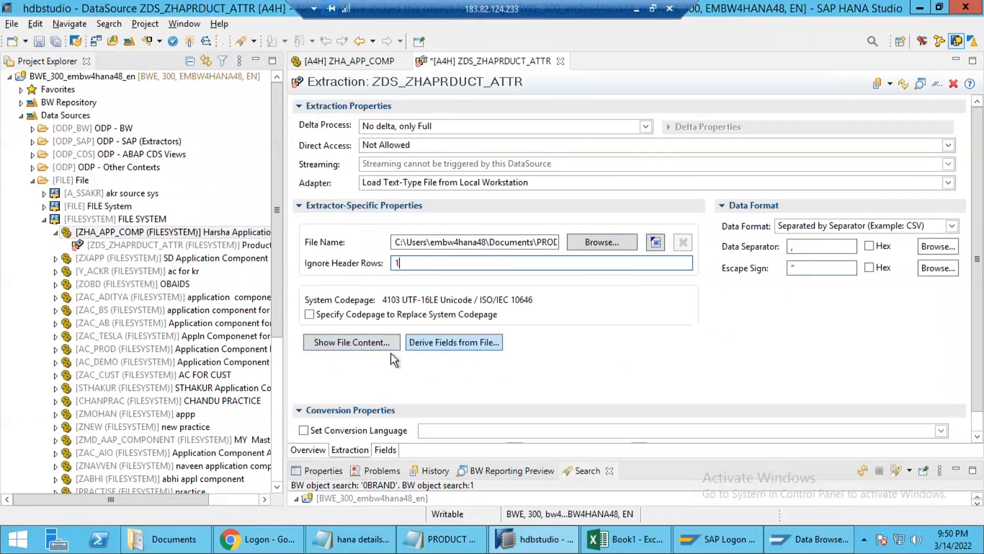
{"action": "left_click", "coordinate": [385, 450]}
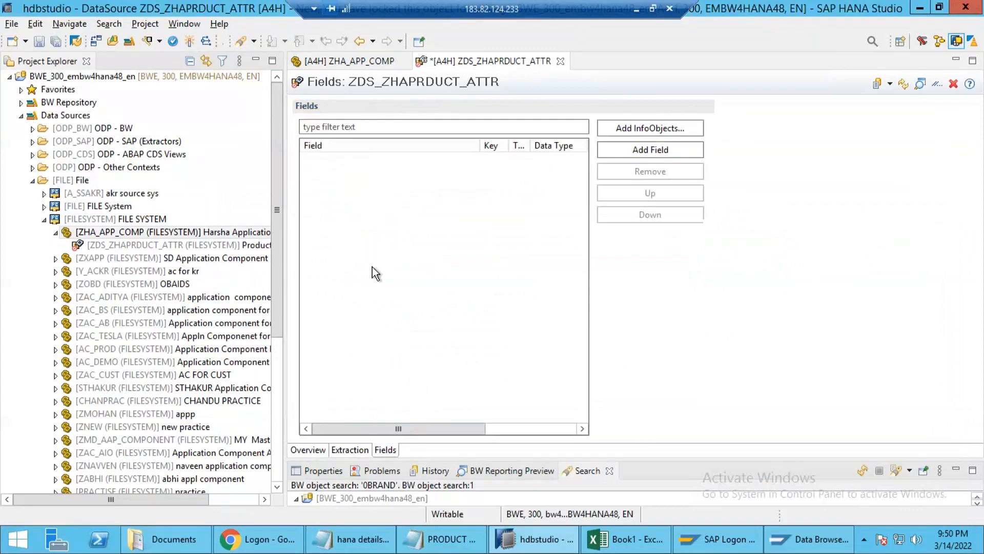
{"action": "left_click", "coordinate": [365, 448]}
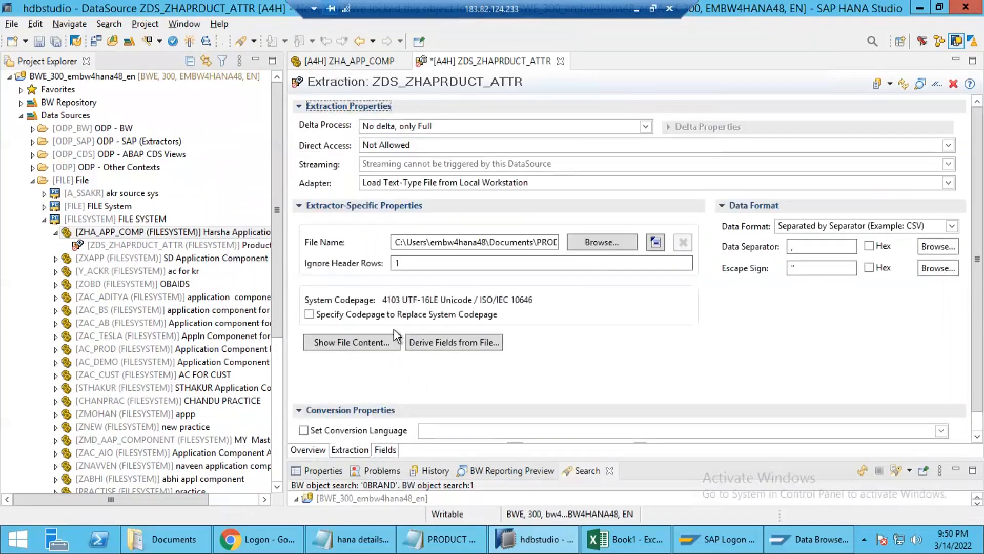
{"action": "left_click", "coordinate": [461, 343]}
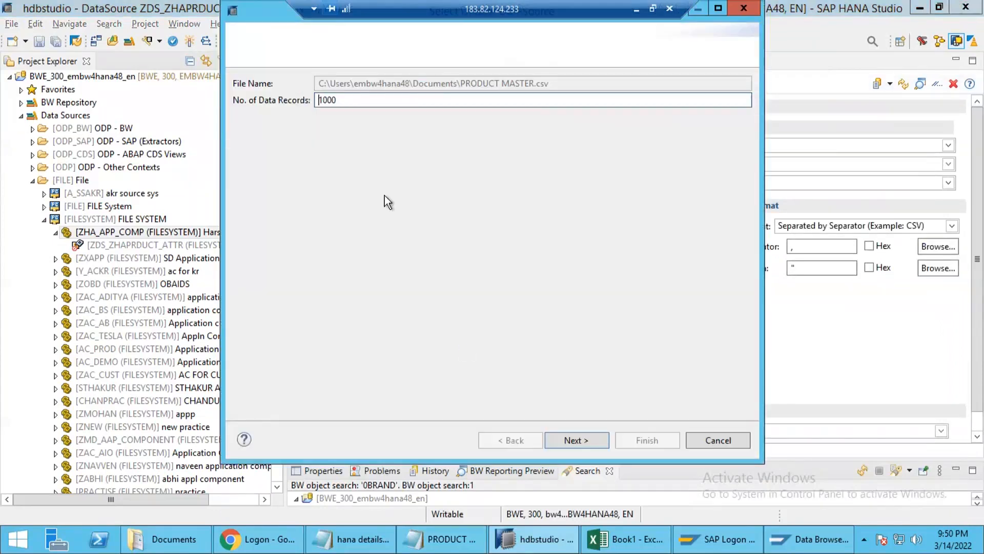
{"action": "left_click", "coordinate": [570, 439]}
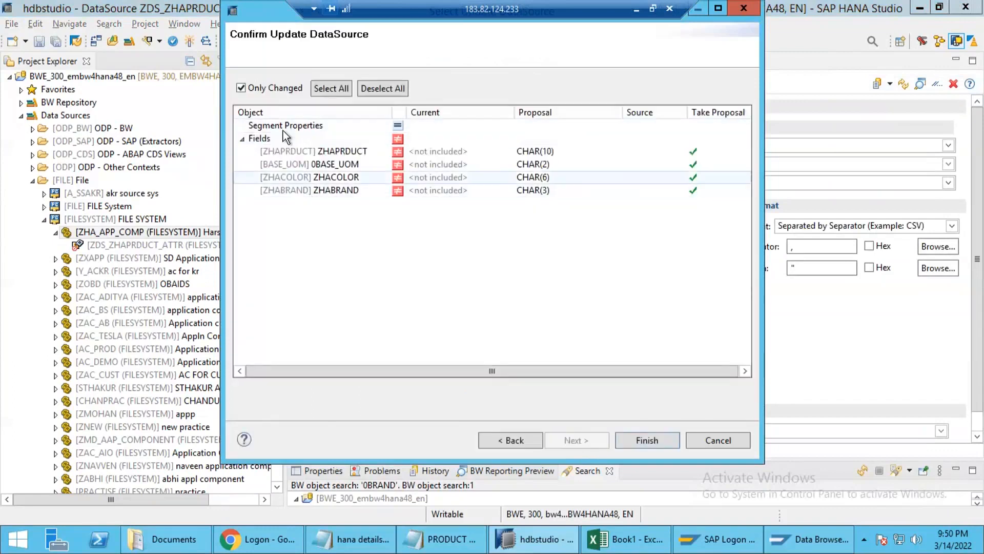
{"action": "left_click", "coordinate": [289, 152]}
{"action": "key", "text": "Down"}
{"action": "key", "text": "Down"}
{"action": "key", "text": "Down"}
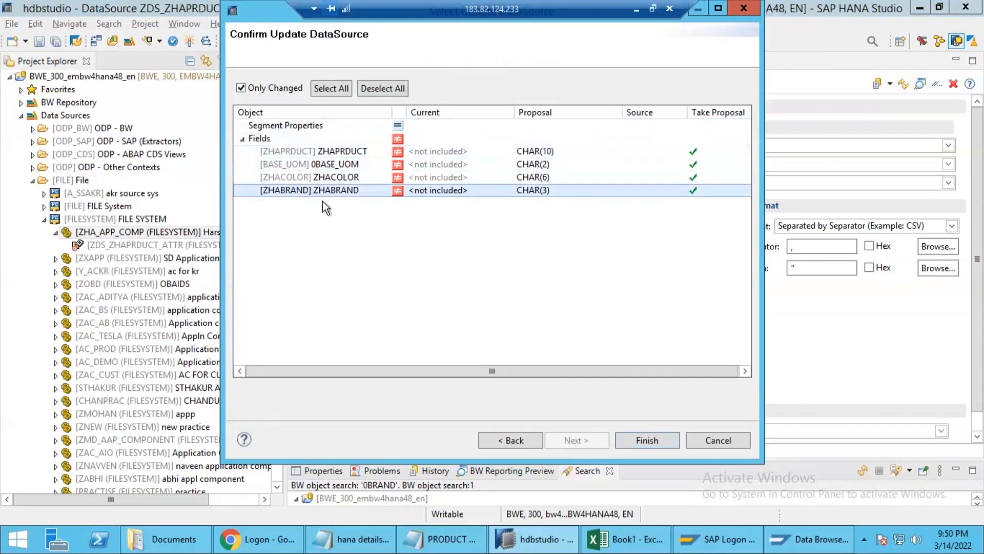
{"action": "left_click", "coordinate": [662, 441]}
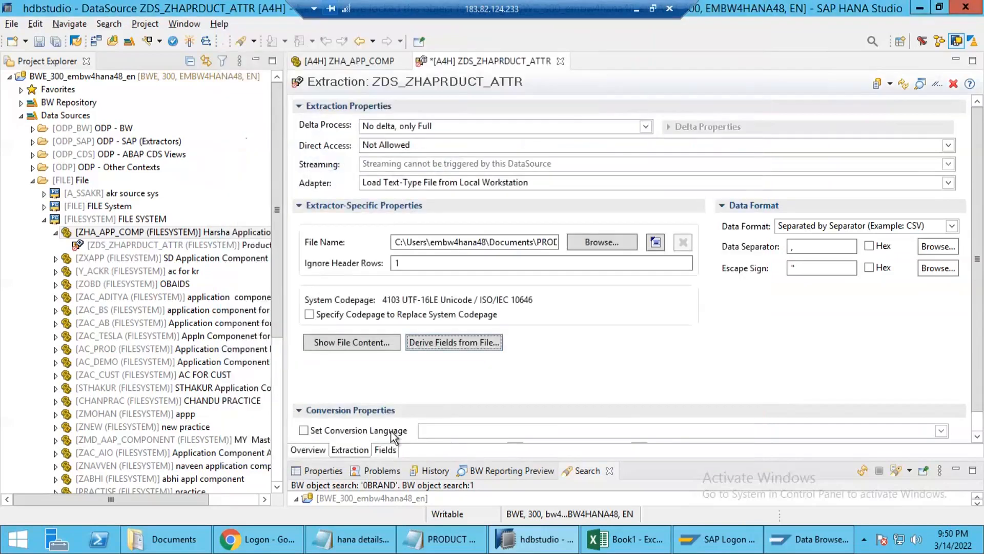
Step: Examine the properties of the derived fields in the DataSource's field list, ending on ZHAPRDUCT
{"action": "left_click", "coordinate": [390, 449]}
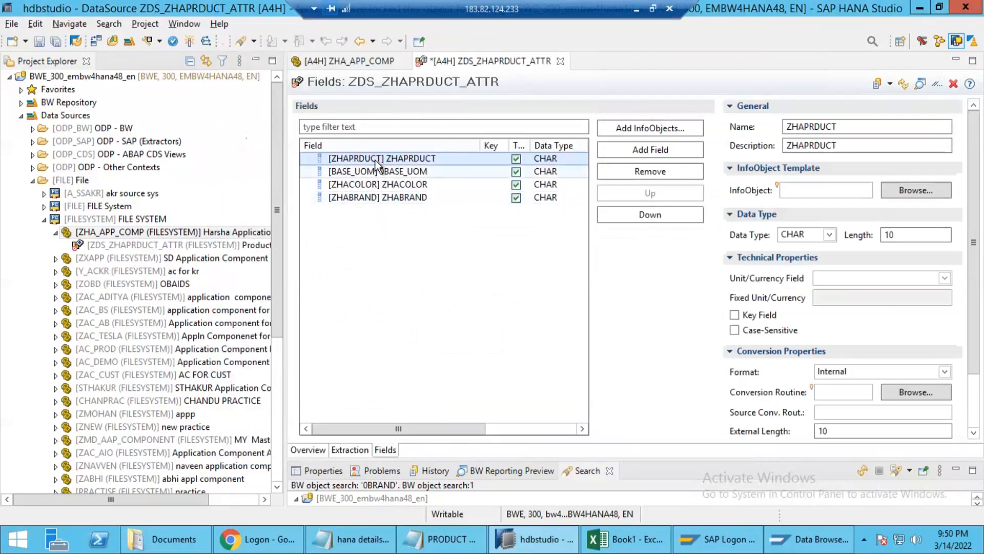
{"action": "key", "text": "Down"}
{"action": "key", "text": "Down"}
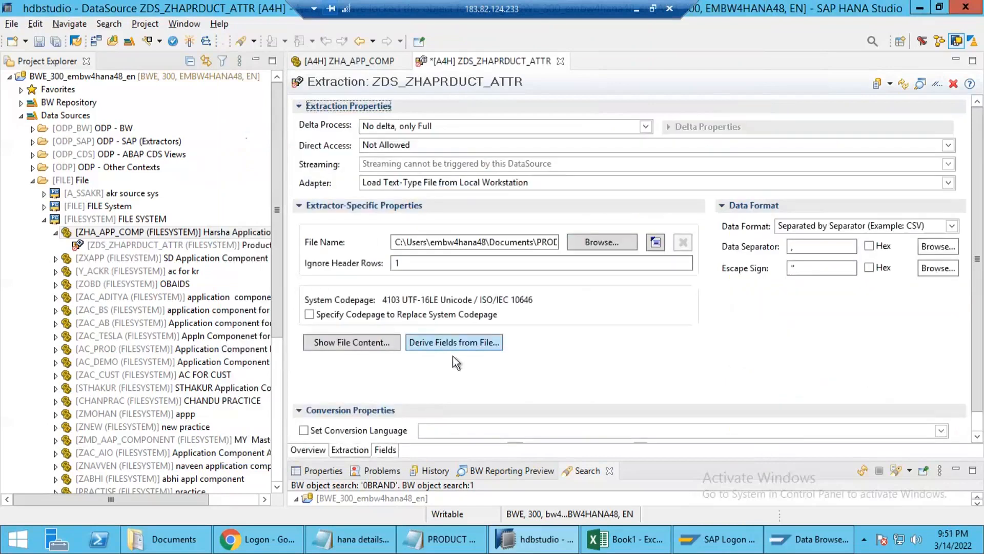
{"action": "left_click", "coordinate": [384, 449]}
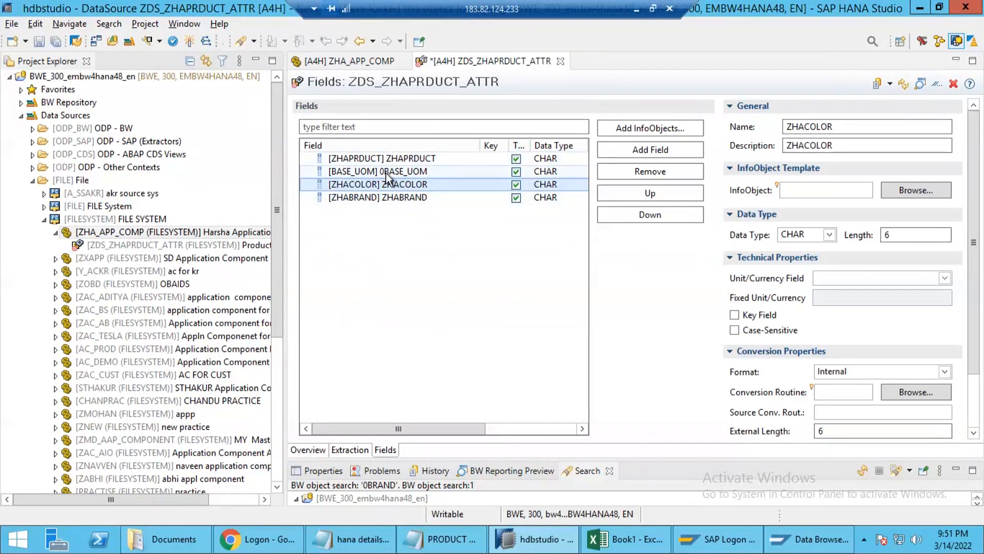
{"action": "left_click", "coordinate": [408, 158]}
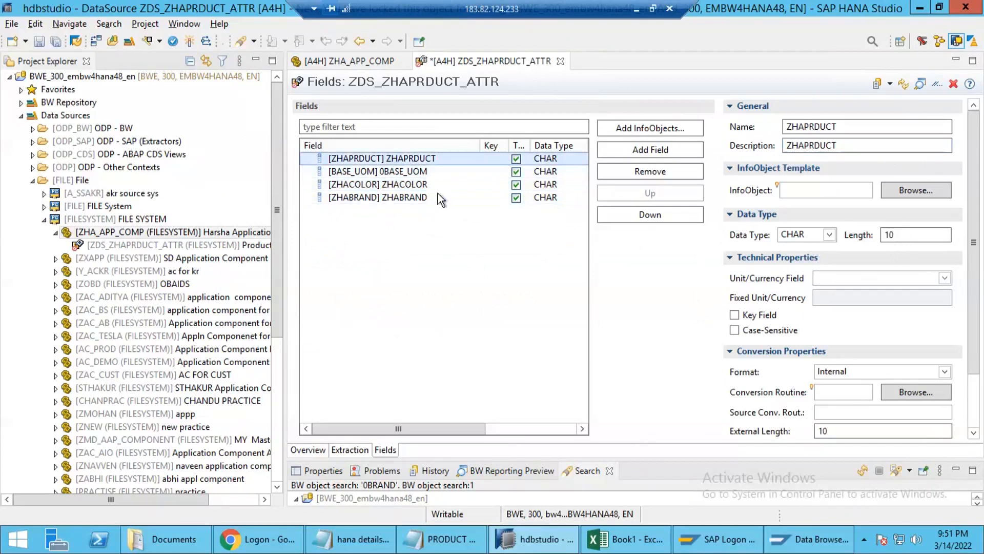
Step: Compare the product values in the PRODUCT MASTER Notepad file with the length of the DataSource field ZHAPRDUCT
{"action": "left_click", "coordinate": [430, 548]}
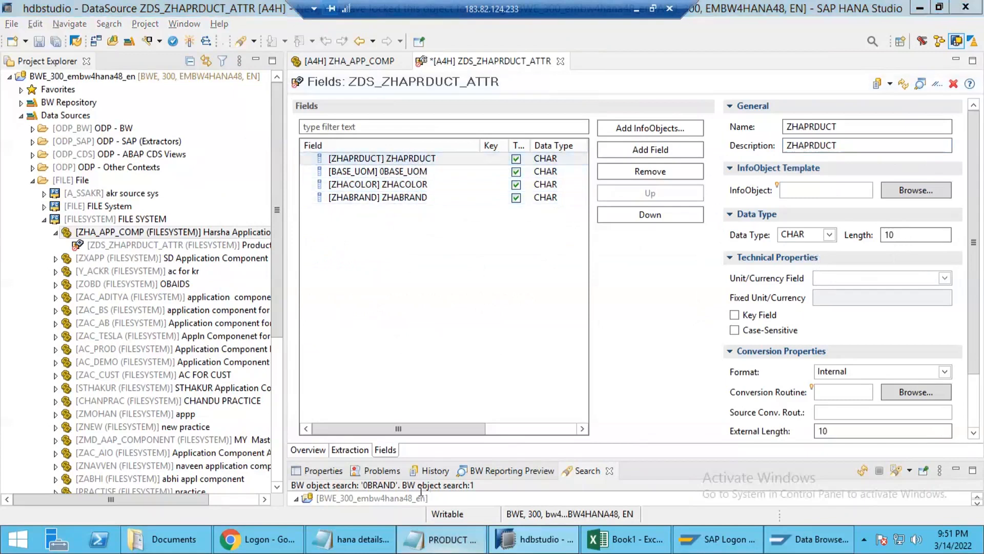
{"action": "left_click_drag", "start_coordinate": [361, 275], "coordinate": [235, 229]}
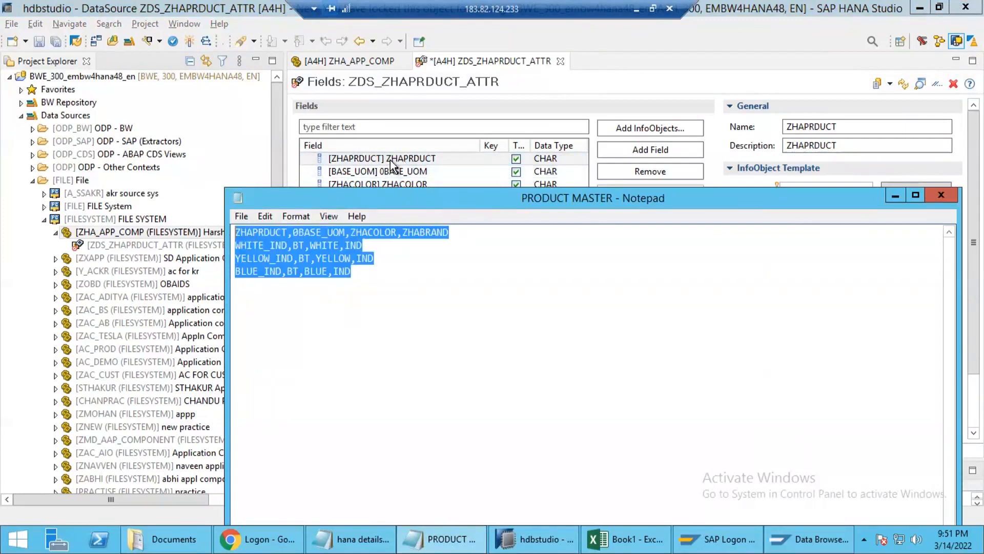
{"action": "left_click", "coordinate": [410, 160]}
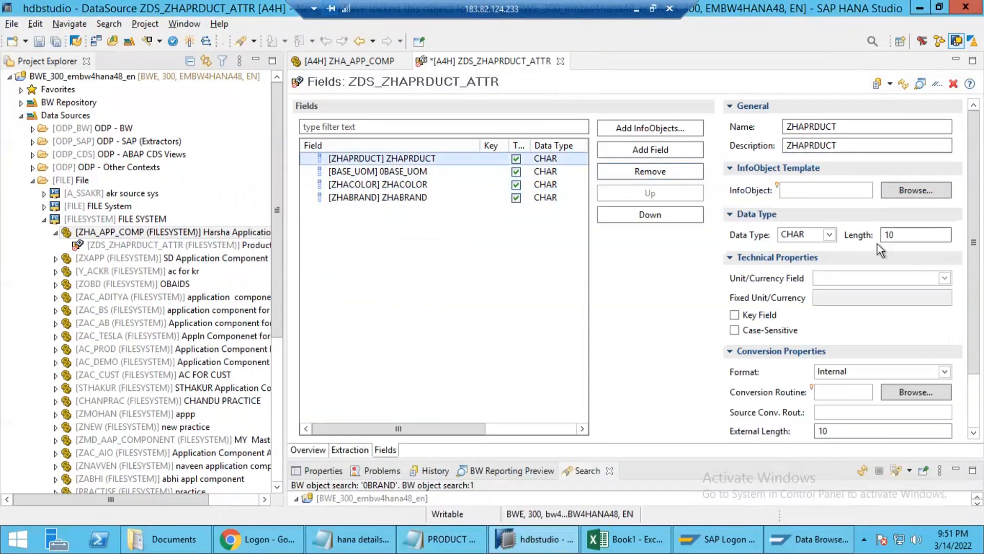
{"action": "left_click", "coordinate": [461, 539]}
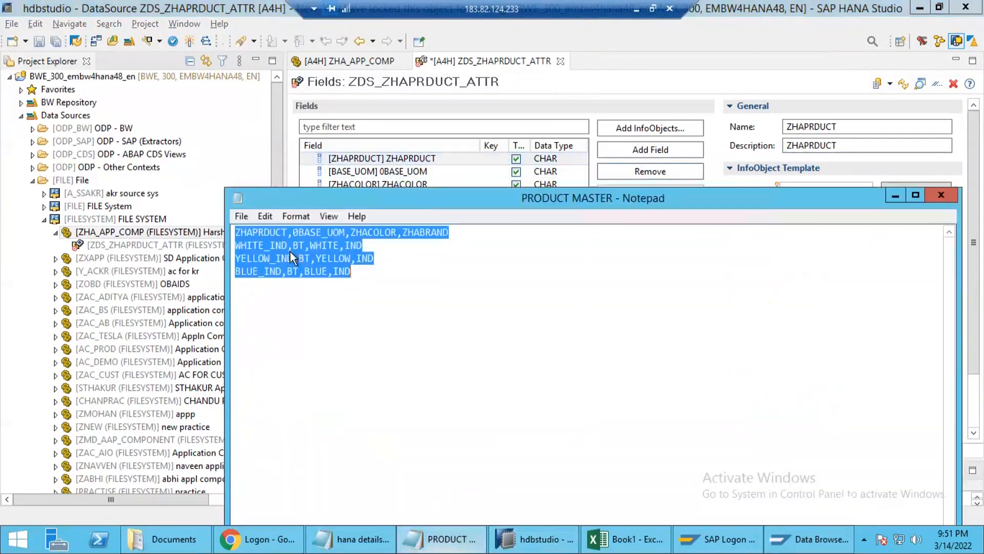
{"action": "left_click", "coordinate": [285, 245]}
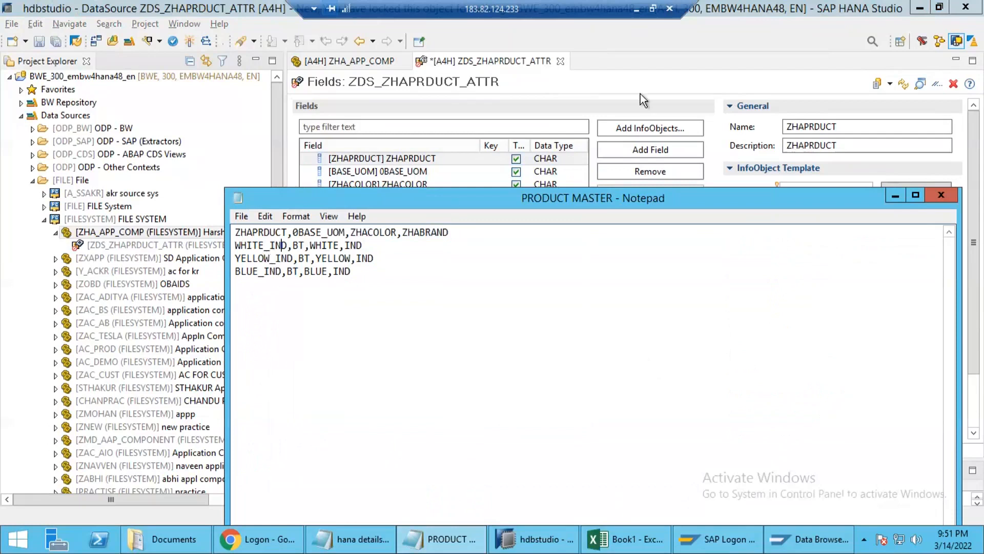
Step: Set the ZHAPRDUCT field's length to 18 and assign InfoObject ZHAPRDUCT as its template
{"action": "left_click", "coordinate": [641, 80]}
{"action": "left_click_drag", "start_coordinate": [923, 236], "coordinate": [844, 239]}
{"action": "type", "text": "18"}
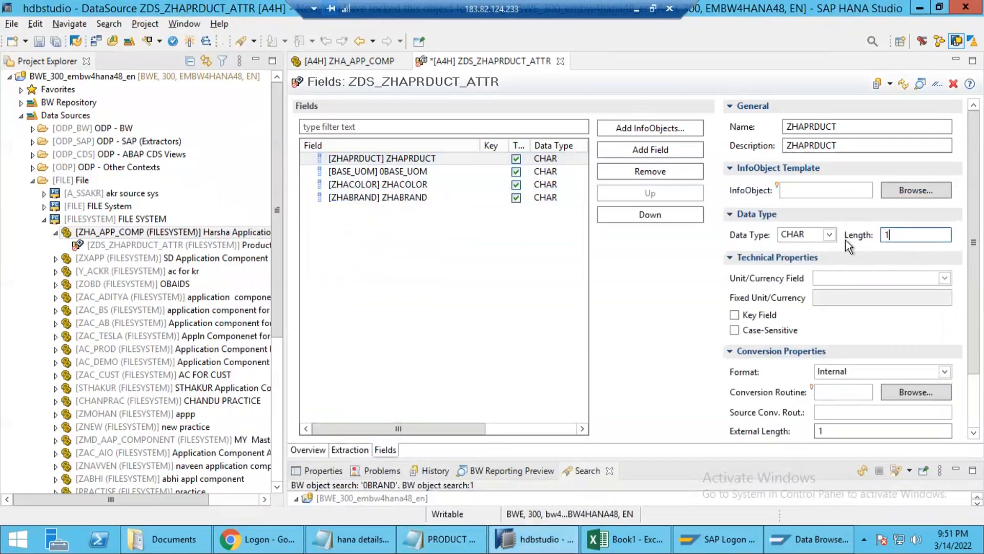
{"action": "left_click", "coordinate": [654, 270]}
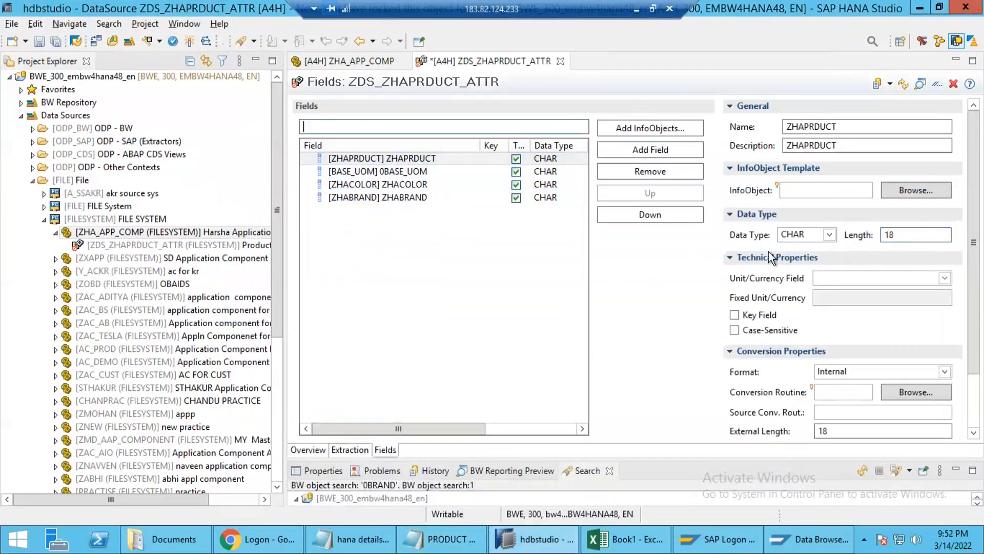
{"action": "left_click", "coordinate": [807, 191]}
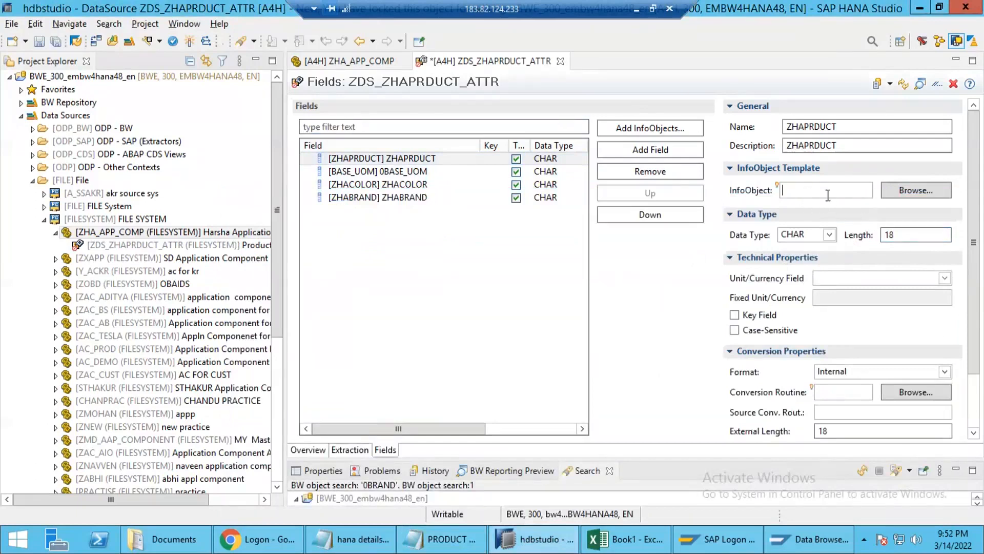
{"action": "type", "text": "ZHAPRDUCT"}
{"action": "left_click", "coordinate": [916, 191]}
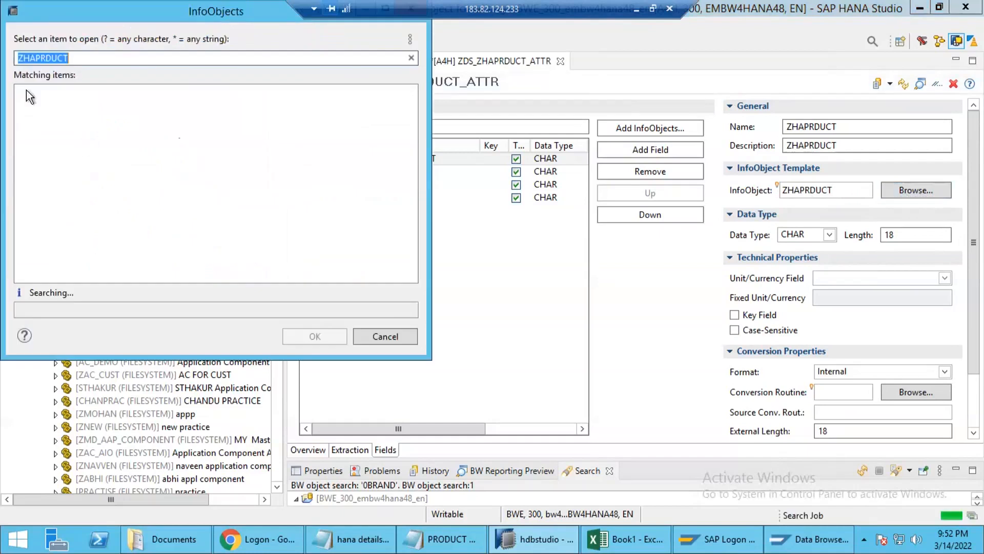
{"action": "left_click", "coordinate": [63, 96]}
{"action": "double_click", "coordinate": [63, 97]}
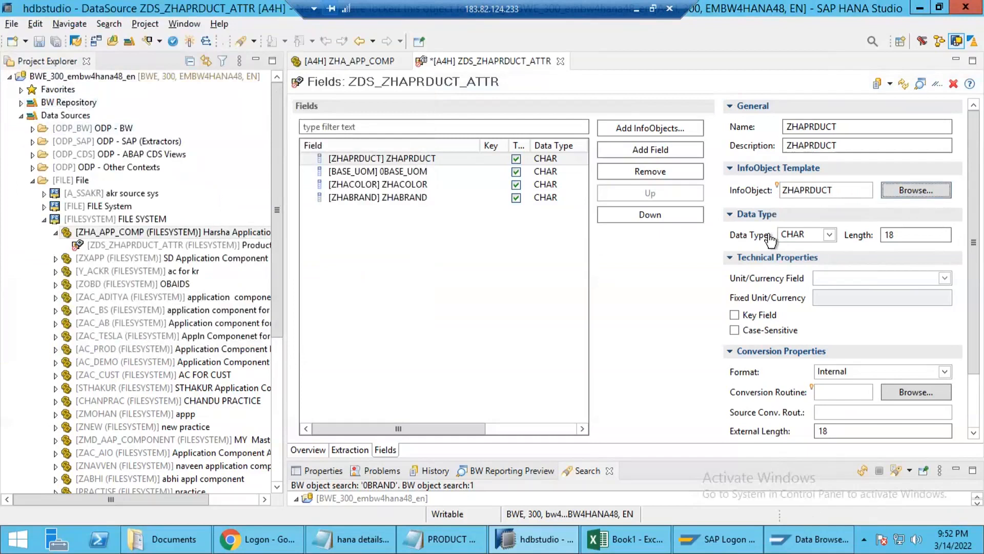
Step: Assign InfoObject 0BASE_UOM as the template of the BASE_UOM field
{"action": "left_click", "coordinate": [413, 173]}
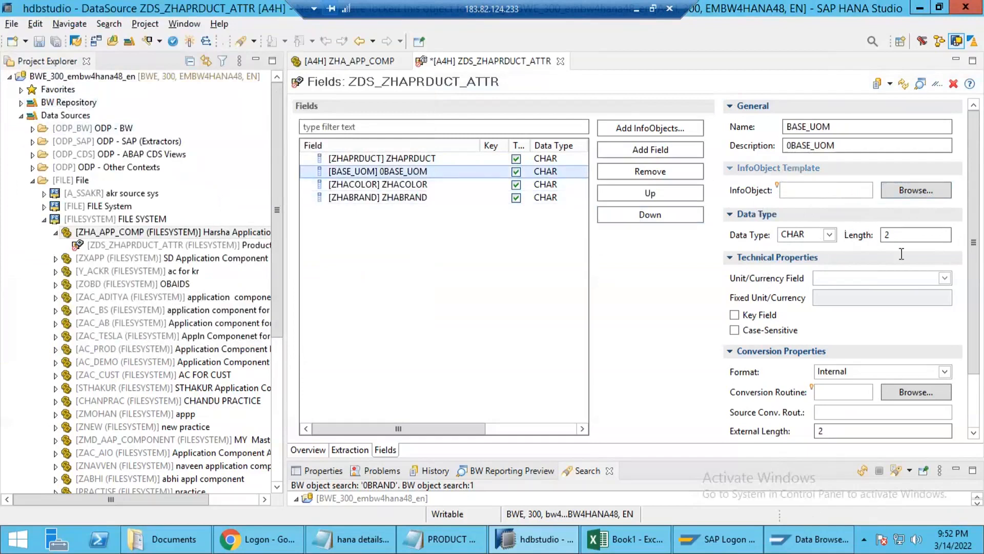
{"action": "left_click", "coordinate": [889, 234]}
{"action": "left_click", "coordinate": [805, 191]}
{"action": "type", "text": "0BASE"}
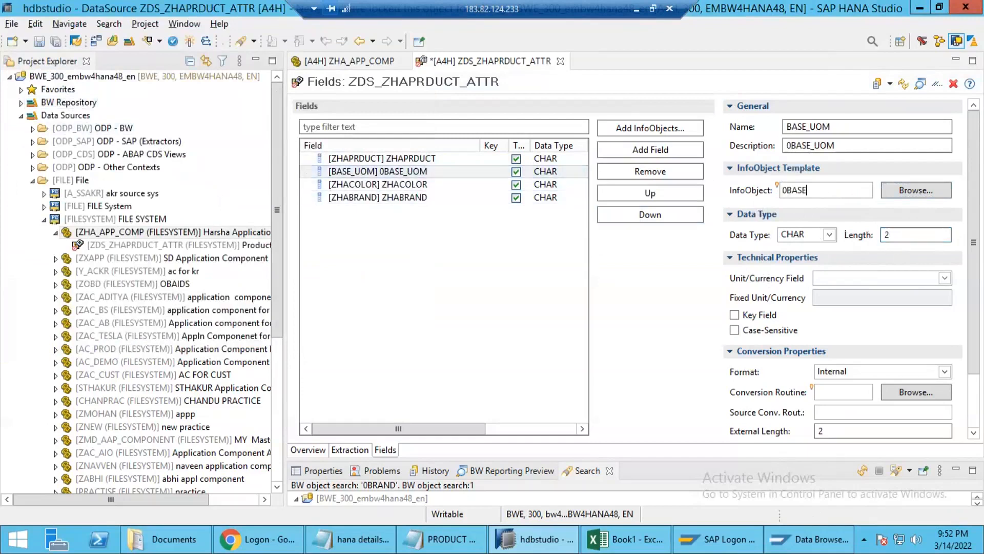
{"action": "type", "text": "_UOM"}
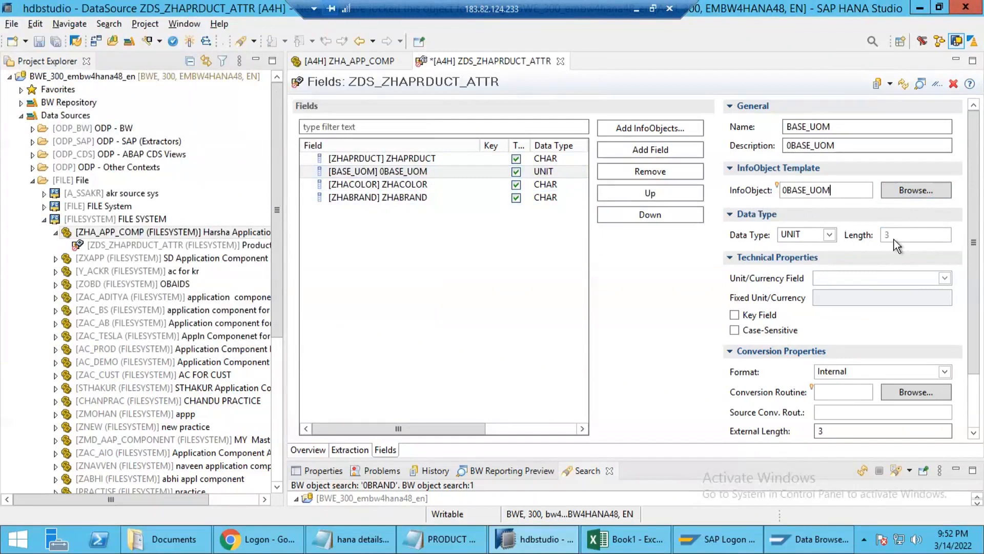
Step: Assign InfoObject templates ZHACOLOR and ZHABRAND to the DataSource fields of the same names
{"action": "left_click", "coordinate": [405, 190]}
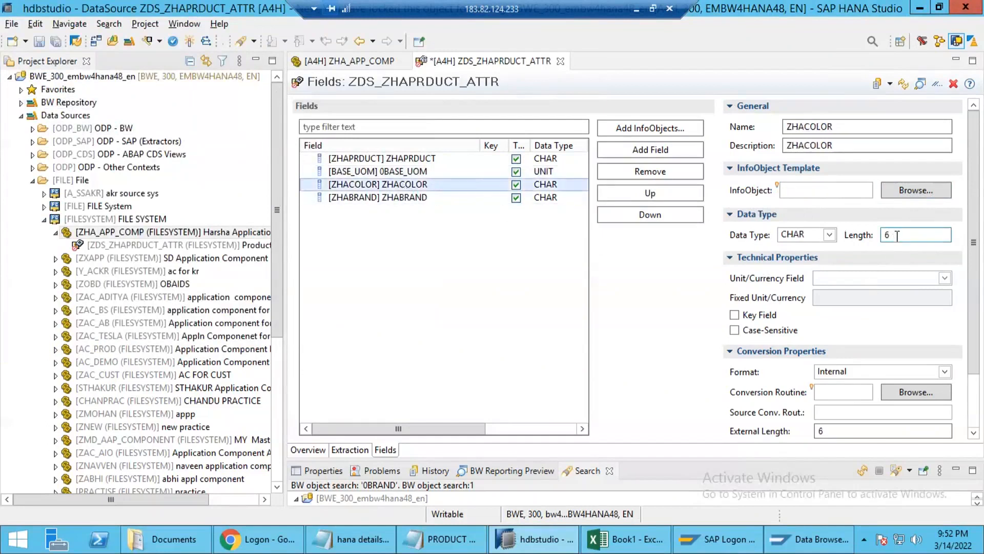
{"action": "left_click", "coordinate": [842, 189]}
{"action": "type", "text": "ZHA"}
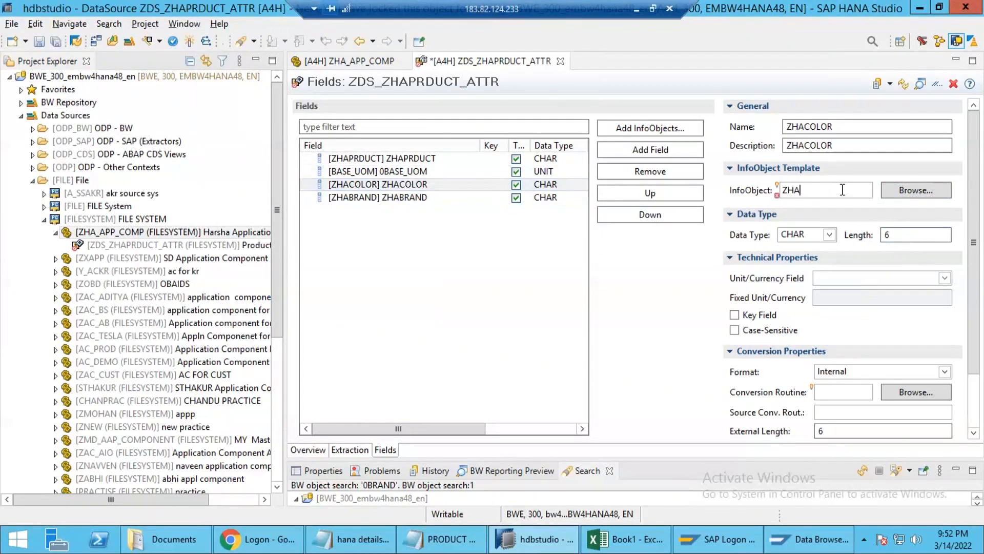
{"action": "type", "text": "COLOR"}
{"action": "left_click", "coordinate": [425, 198]}
{"action": "left_click", "coordinate": [802, 188]}
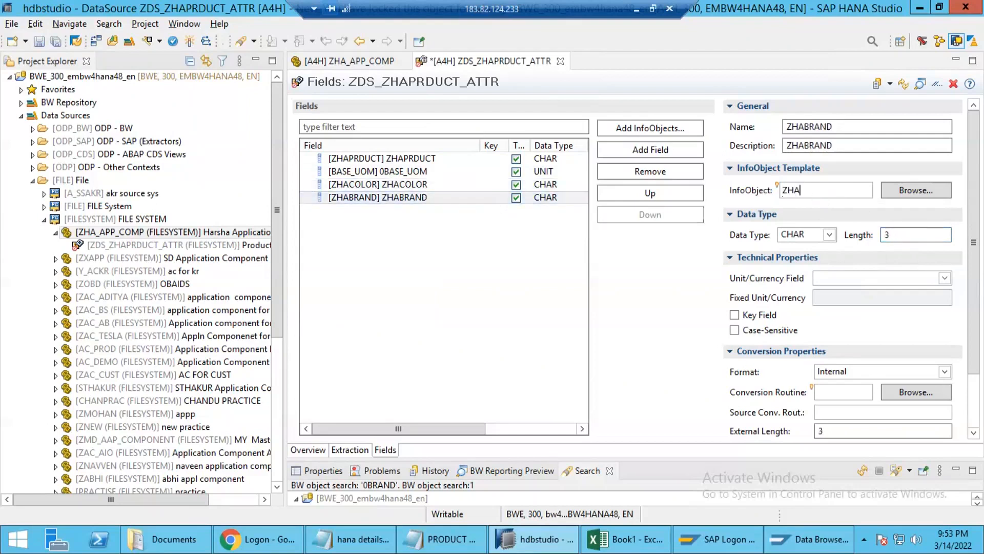
{"action": "type", "text": "ZHABRAND"}
Step: Activate DataSource ZDS_ZHAPRDUCT_ATTR and close the PRODUCT MASTER file in Notepad
{"action": "left_click", "coordinate": [194, 44]}
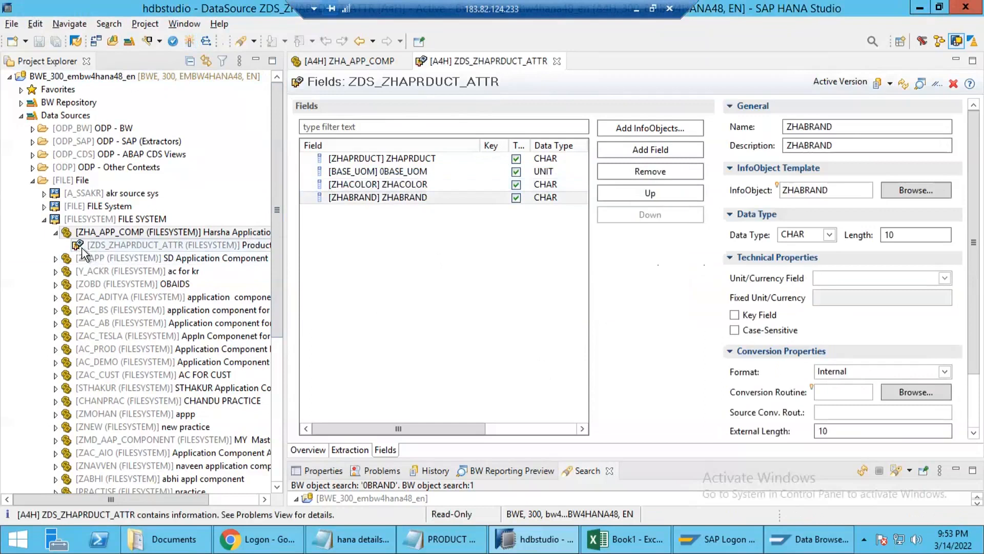
{"action": "left_click", "coordinate": [137, 245]}
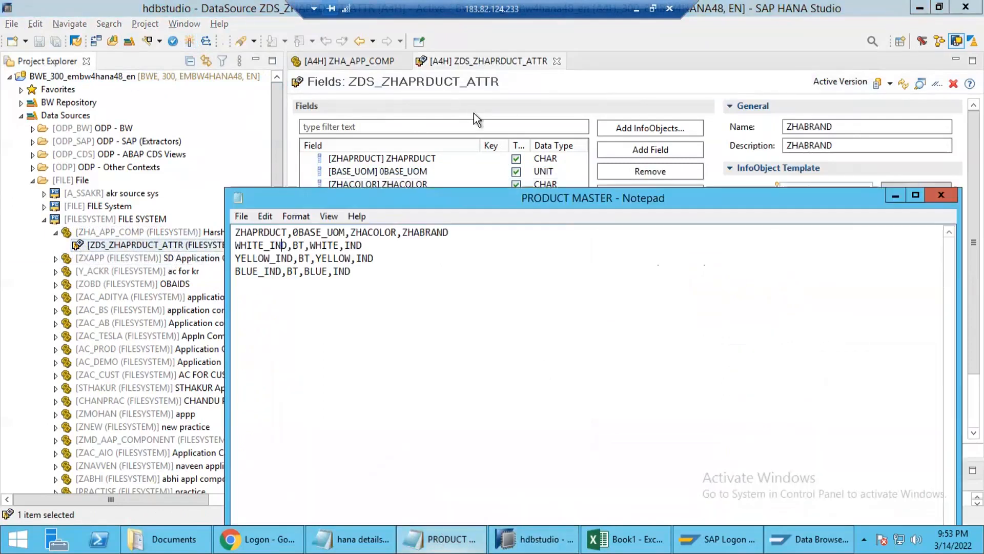
{"action": "left_click", "coordinate": [943, 200]}
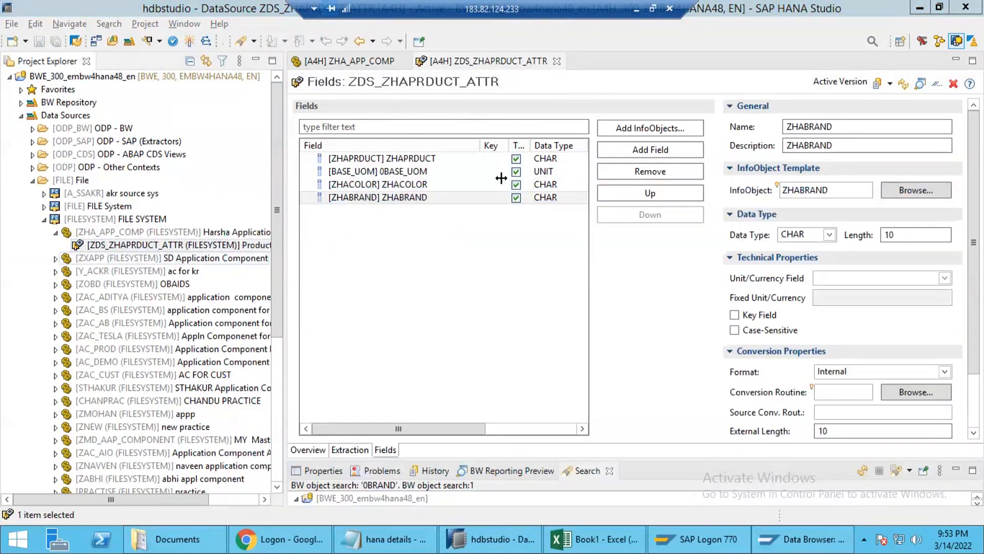
Step: Copy the technical name ZDS_ZHAPRDUCT_ATTR from the DataSource overview into a new Notepad document, keeping it on the clipboard
{"action": "left_click", "coordinate": [310, 450]}
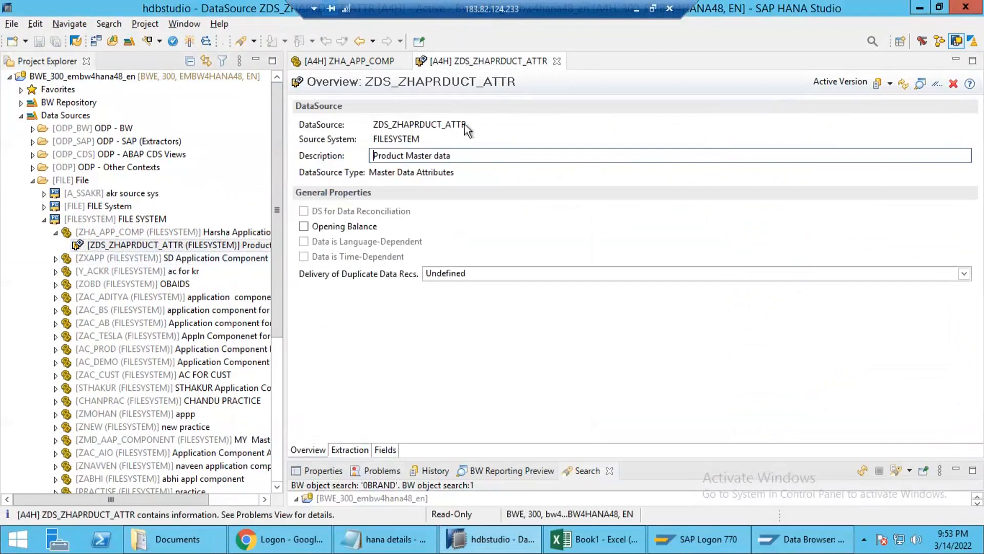
{"action": "left_click_drag", "start_coordinate": [466, 124], "coordinate": [365, 125]}
{"action": "key", "text": "ctrl+c"}
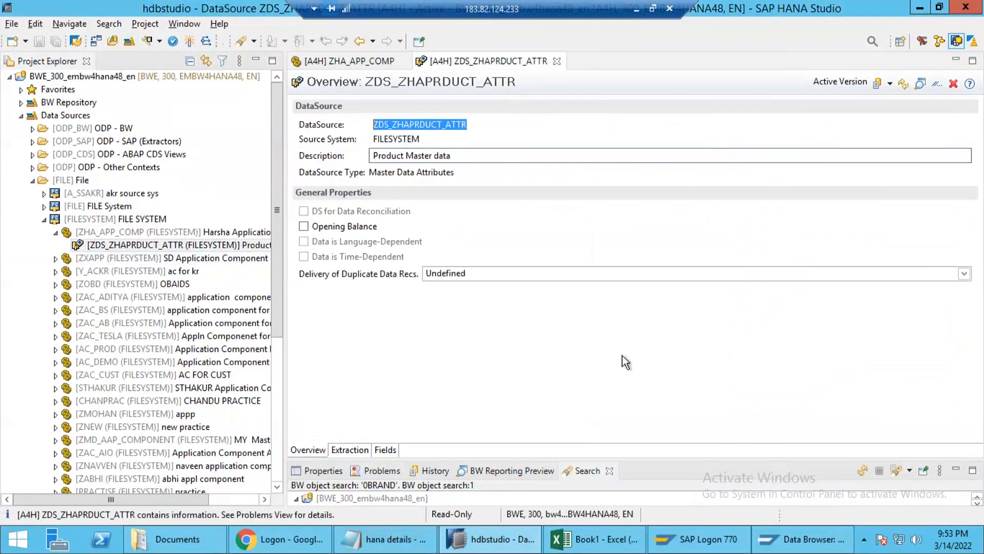
{"action": "key", "text": "super+r"}
{"action": "type", "text": "notepad"}
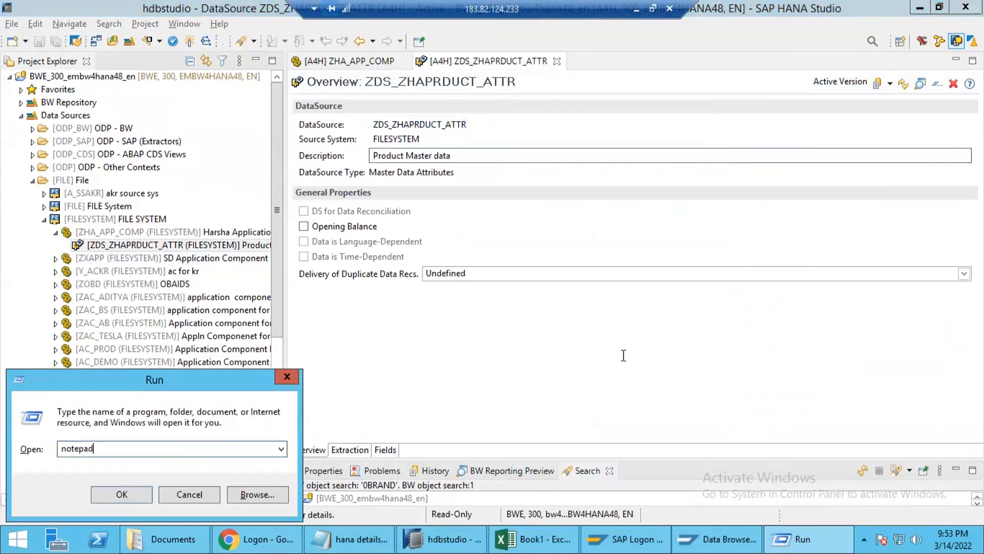
{"action": "key", "text": "Return"}
{"action": "key", "text": "ctrl+v"}
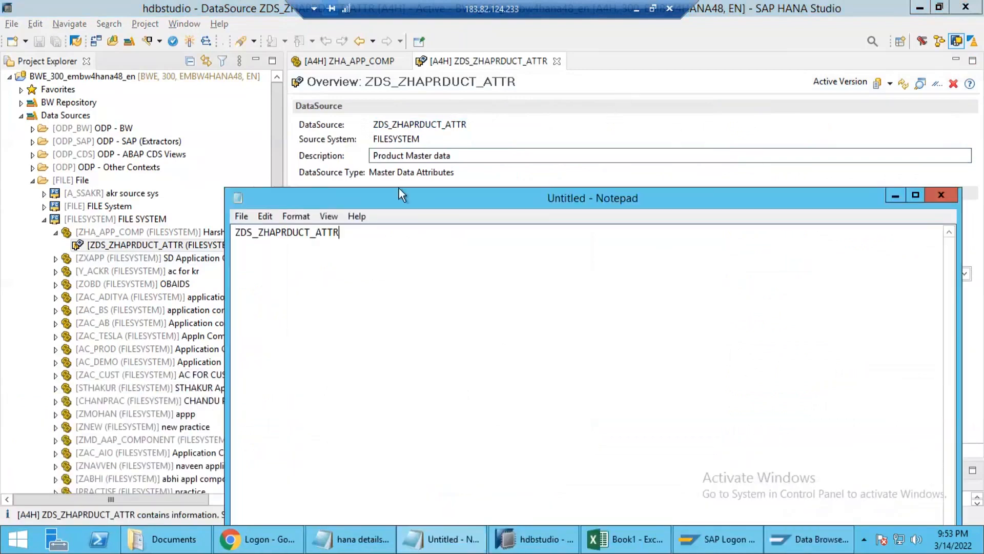
{"action": "left_click", "coordinate": [395, 182]}
{"action": "key", "text": "ctrl+c"}
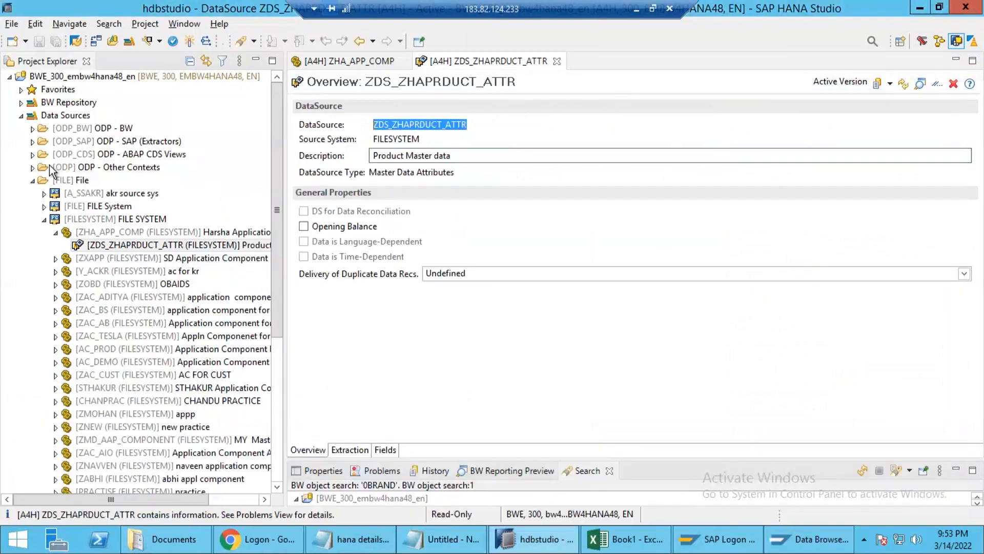
Step: Create a transformation to the attributes of favorite characteristic ZHAPRDUCT from DataSource ZDS_ZHAPRDUCT_ATTR of FILESYSTEM, and show its field mapping rules
{"action": "left_click", "coordinate": [21, 89]}
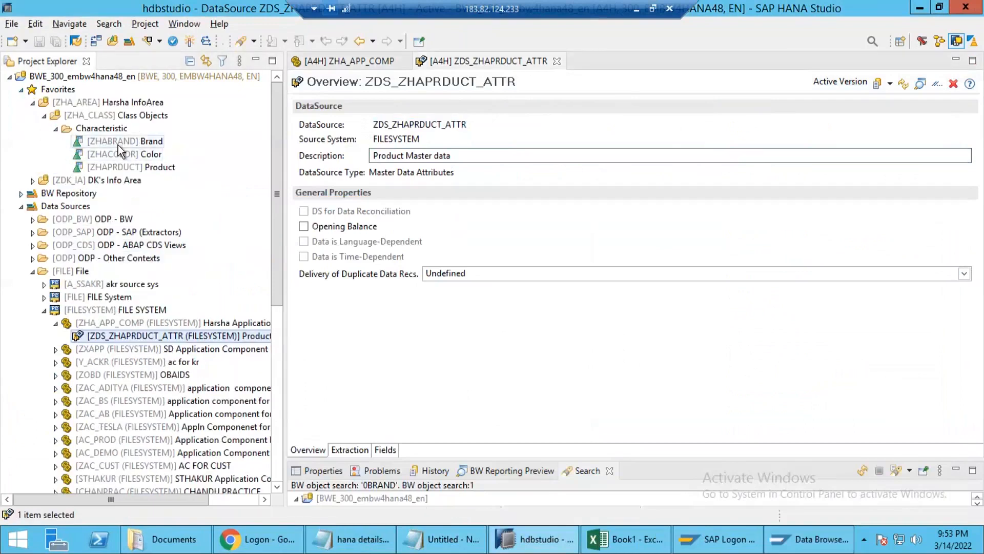
{"action": "left_click", "coordinate": [120, 168]}
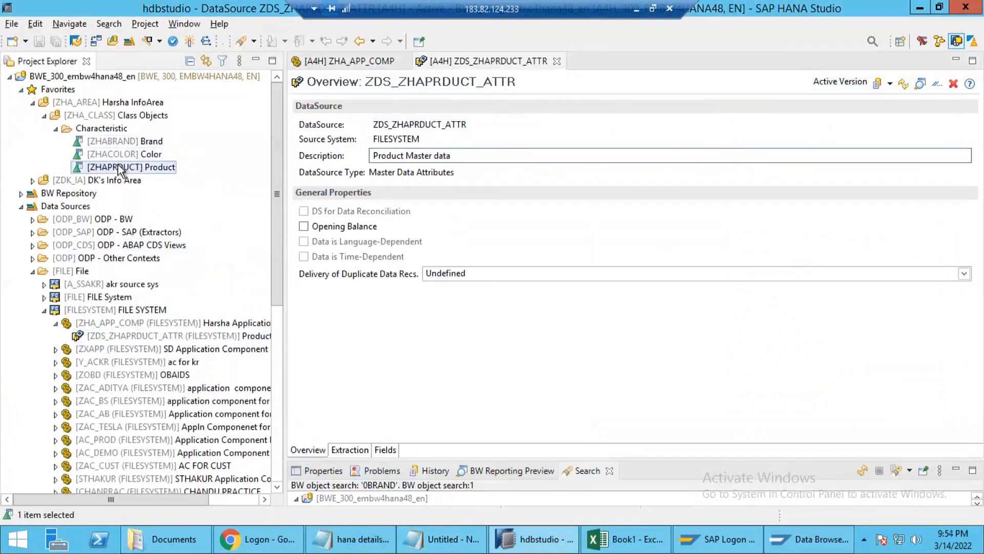
{"action": "right_click", "coordinate": [120, 169]}
{"action": "mouse_move", "coordinate": [143, 179]}
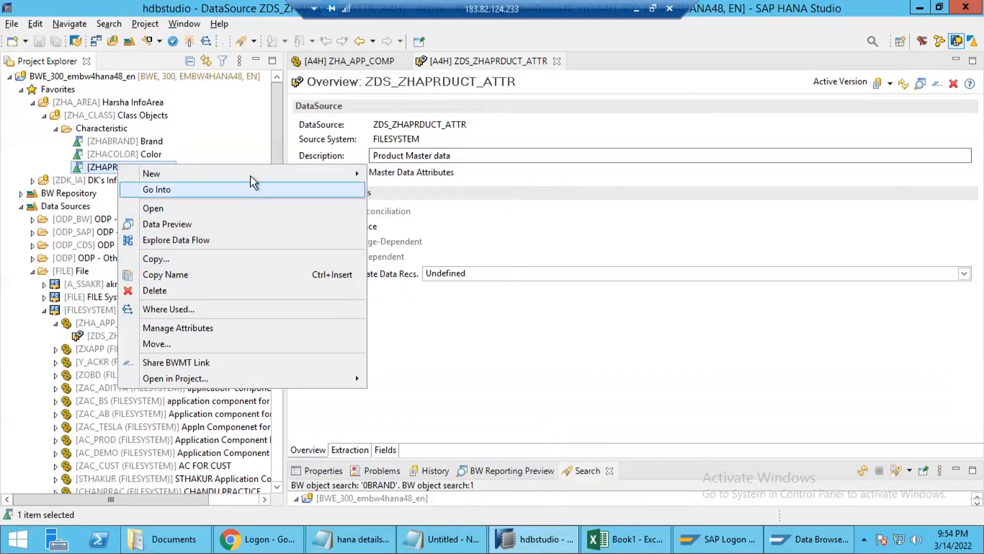
{"action": "mouse_move", "coordinate": [251, 174]}
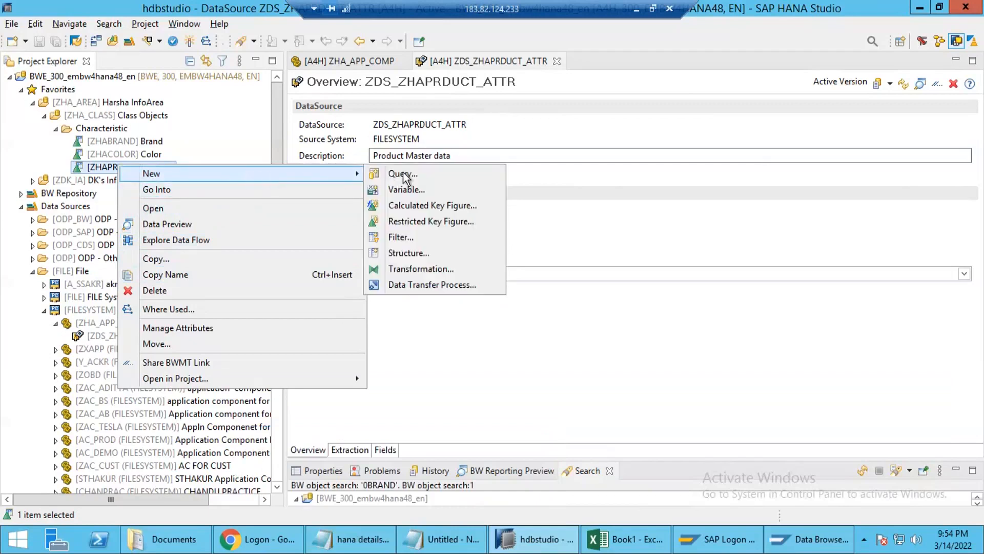
{"action": "left_click", "coordinate": [412, 268]}
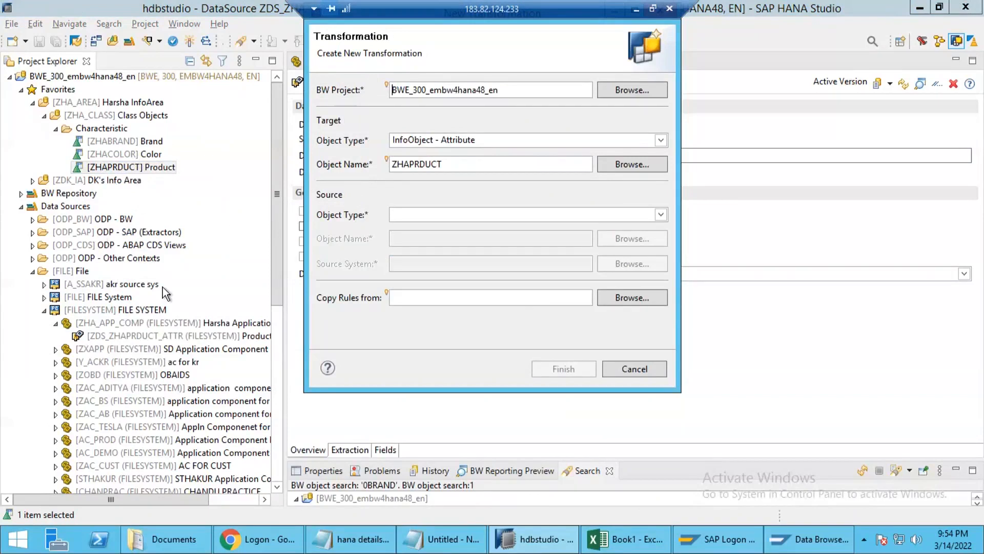
{"action": "left_click", "coordinate": [408, 214]}
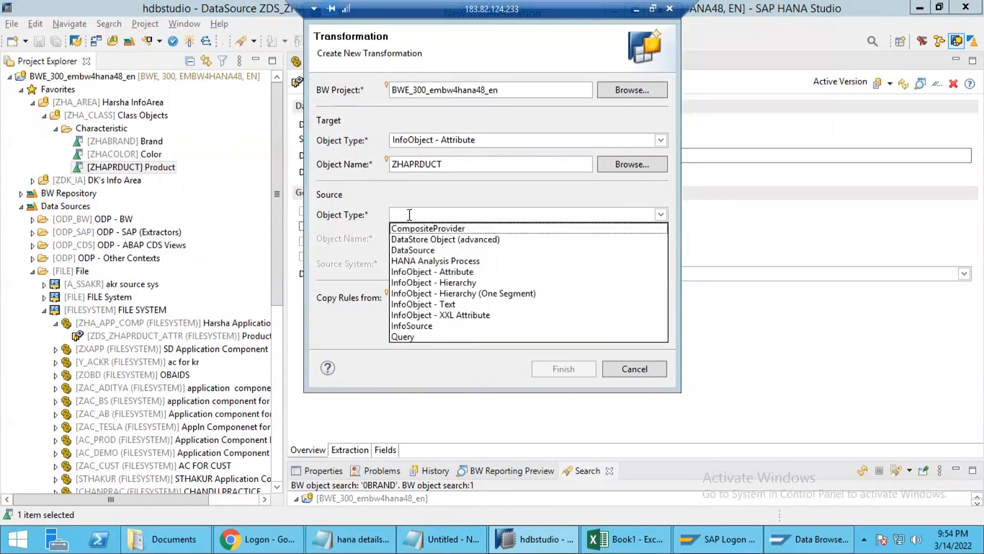
{"action": "left_click", "coordinate": [413, 251]}
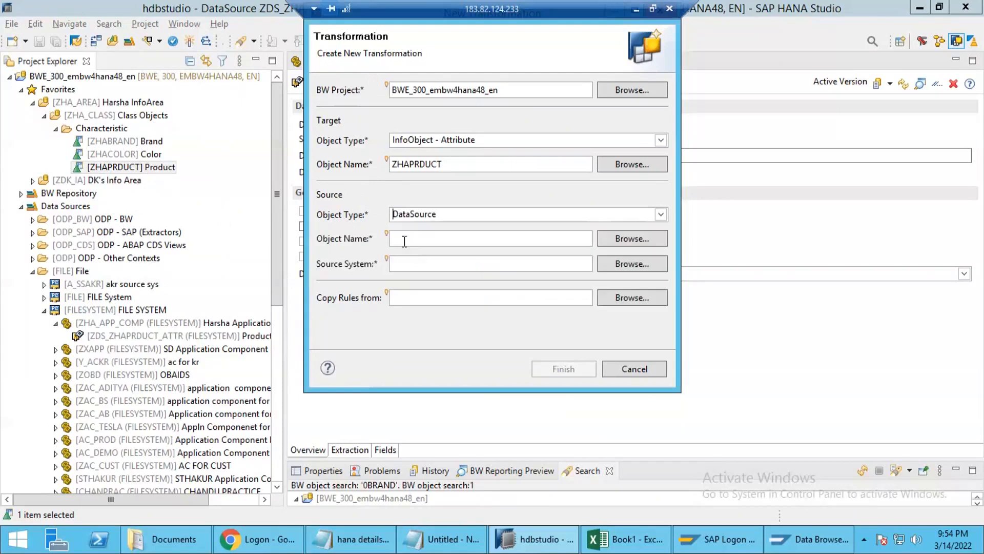
{"action": "left_click", "coordinate": [635, 241]}
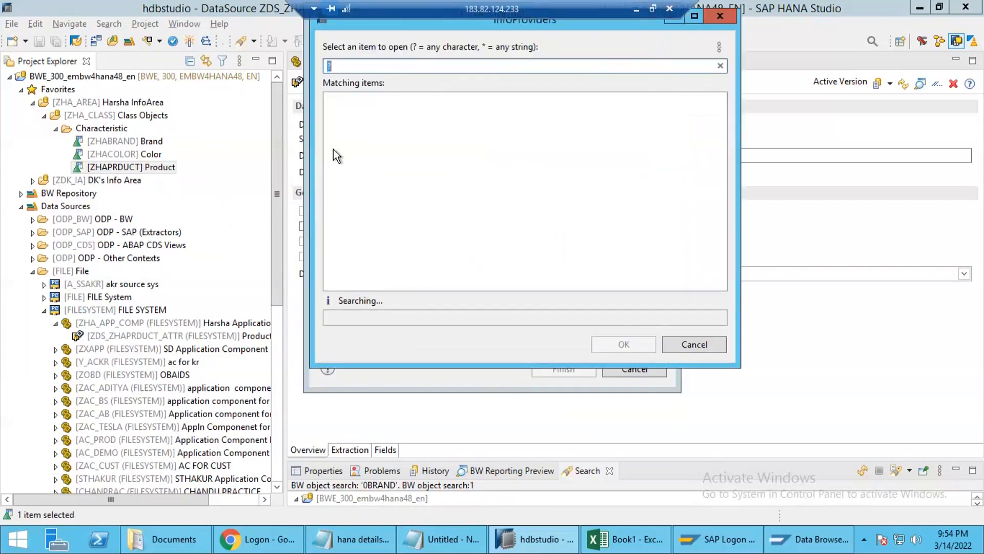
{"action": "key", "text": "ctrl+v"}
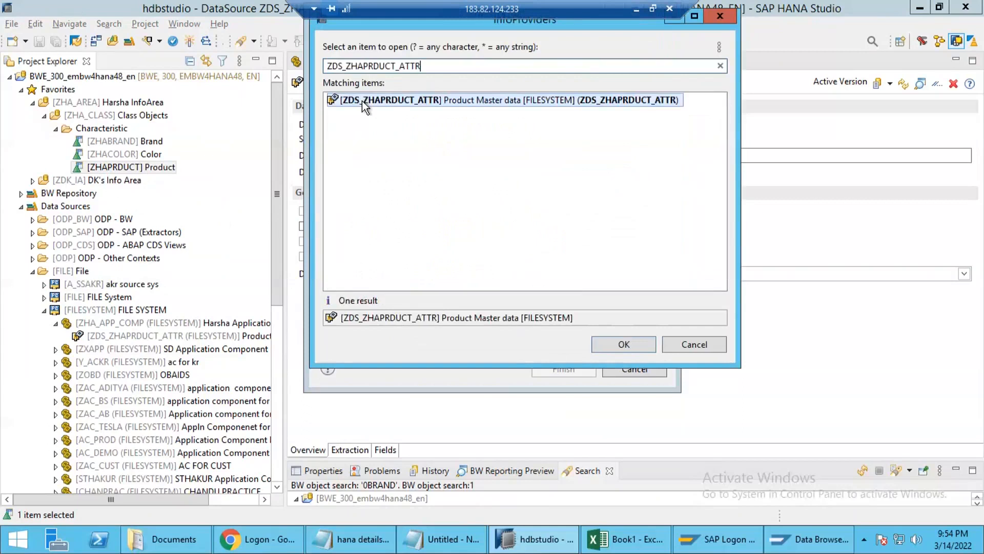
{"action": "double_click", "coordinate": [362, 100]}
{"action": "left_click", "coordinate": [548, 367]}
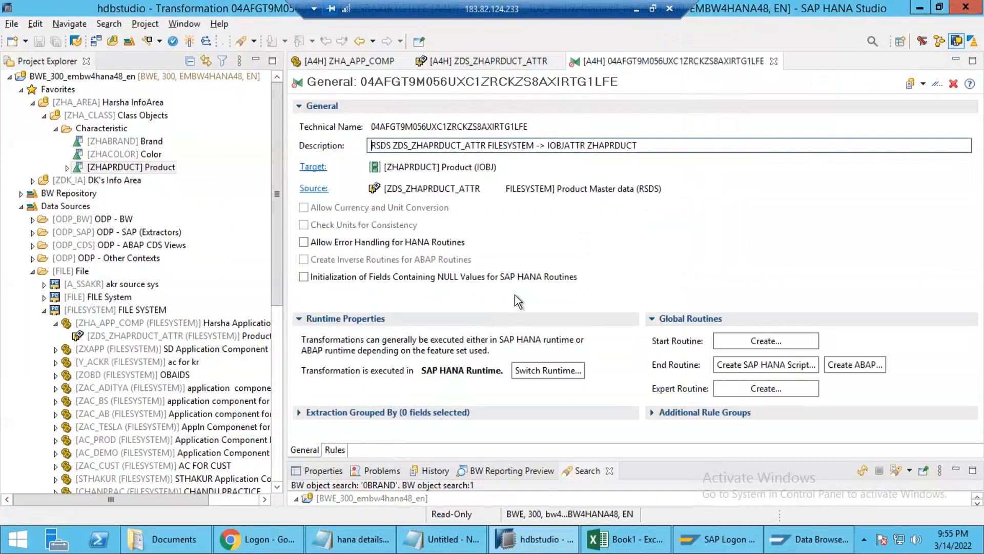
{"action": "left_click", "coordinate": [336, 450]}
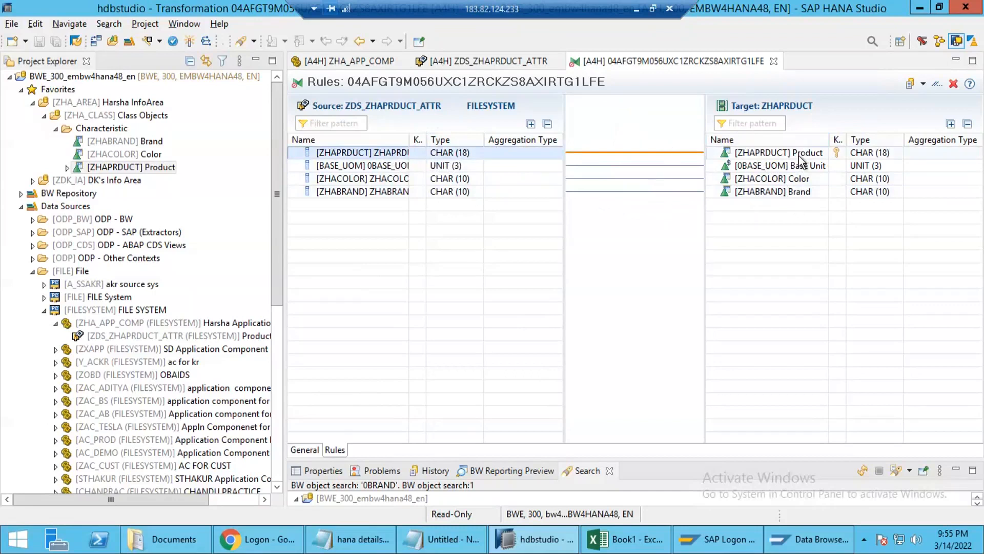
Step: Inspect the rule connections of the ZHAPRDUCT and ZHABRAND fields between the DataSource and the target InfoObject
{"action": "left_click", "coordinate": [779, 154]}
{"action": "left_click_drag", "start_coordinate": [542, 153], "coordinate": [722, 154]}
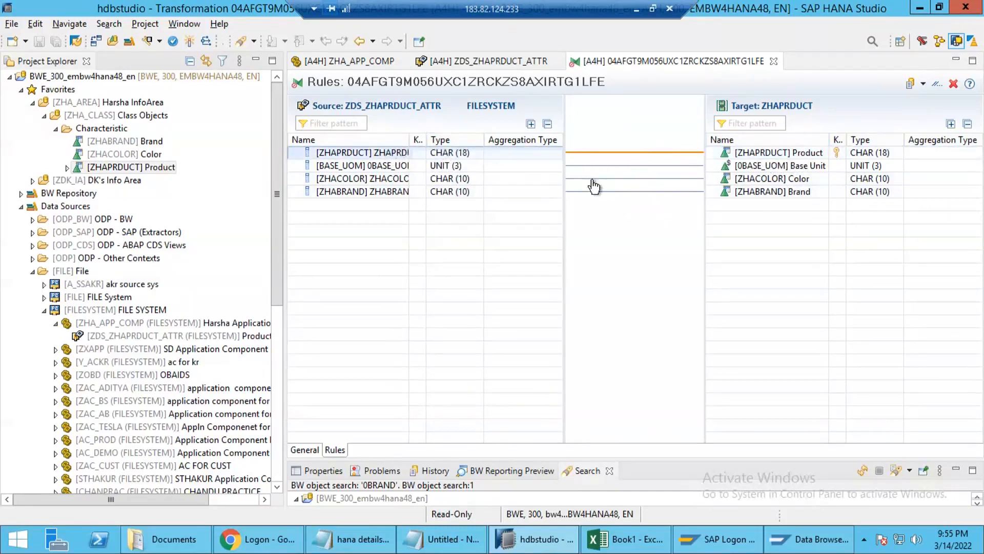
{"action": "left_click", "coordinate": [684, 193]}
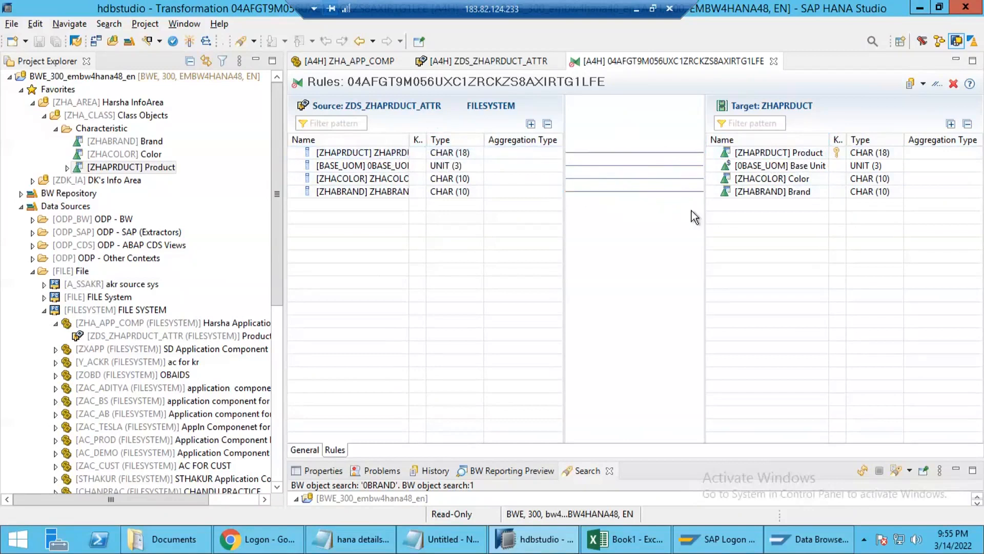
{"action": "left_click", "coordinate": [661, 192]}
{"action": "left_click", "coordinate": [660, 192]}
{"action": "left_click", "coordinate": [647, 192]}
{"action": "left_click", "coordinate": [655, 193]}
{"action": "left_click", "coordinate": [655, 194]}
Step: Delete the rule of target field ZHABRAND and map the source field ZHABRAND to it again
{"action": "left_click", "coordinate": [777, 192]}
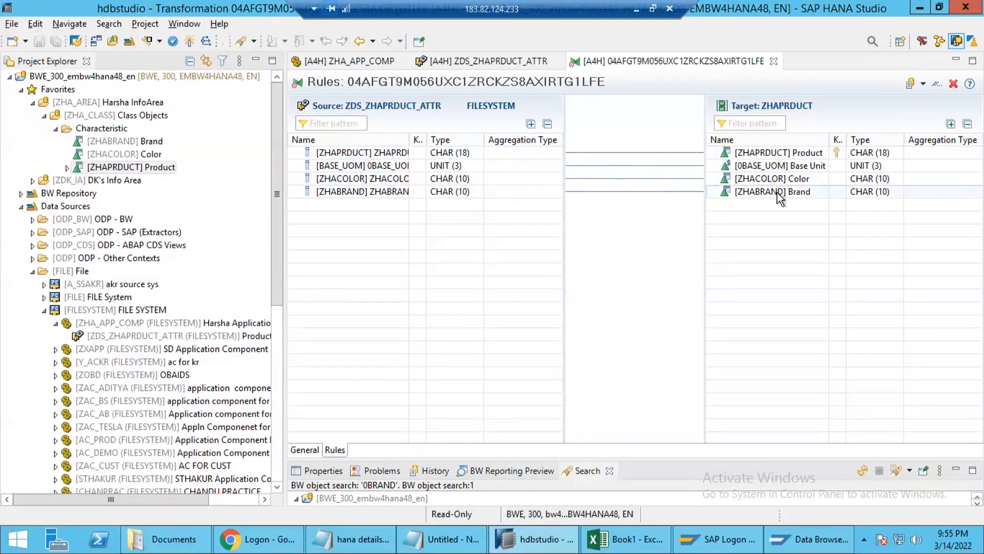
{"action": "right_click", "coordinate": [777, 193]}
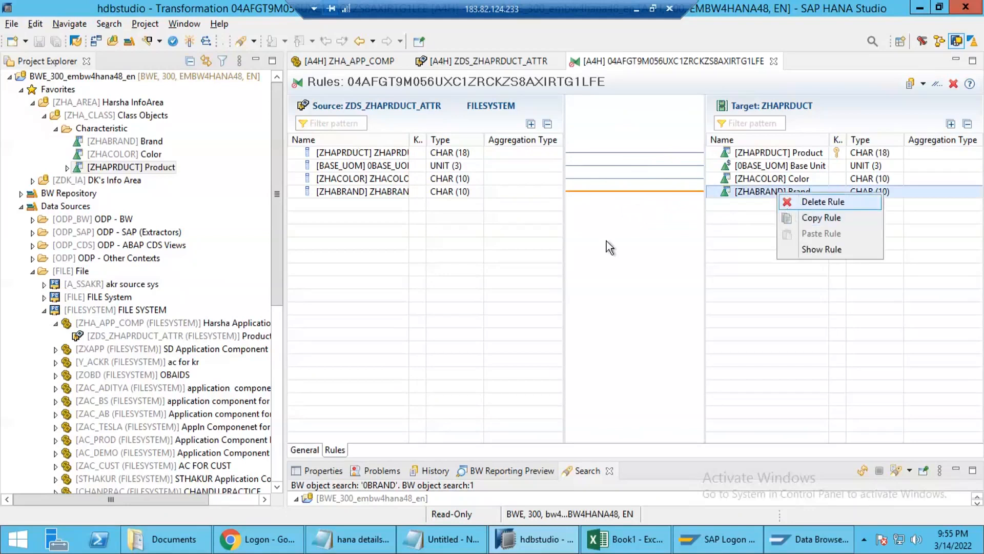
{"action": "key", "text": "Return"}
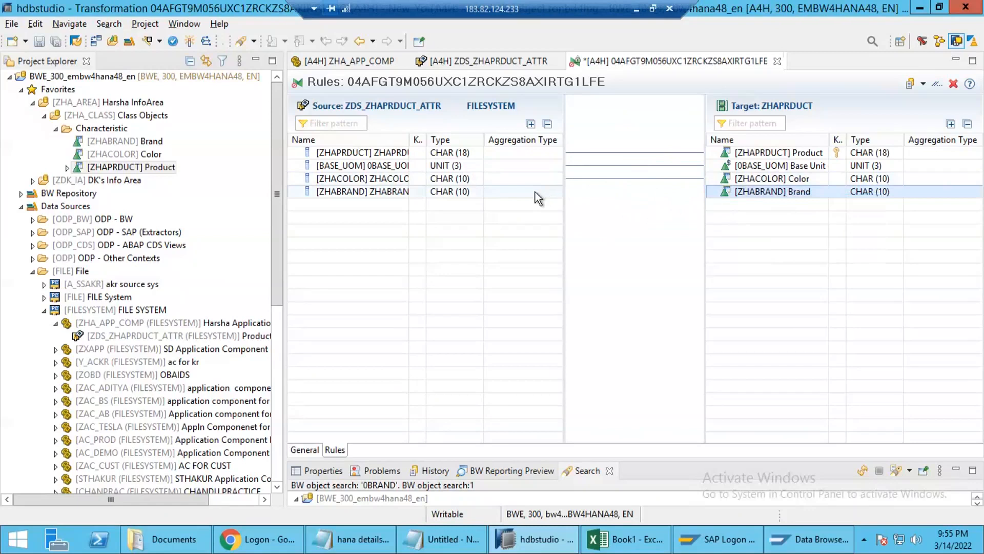
{"action": "left_click_drag", "start_coordinate": [515, 192], "coordinate": [743, 193]}
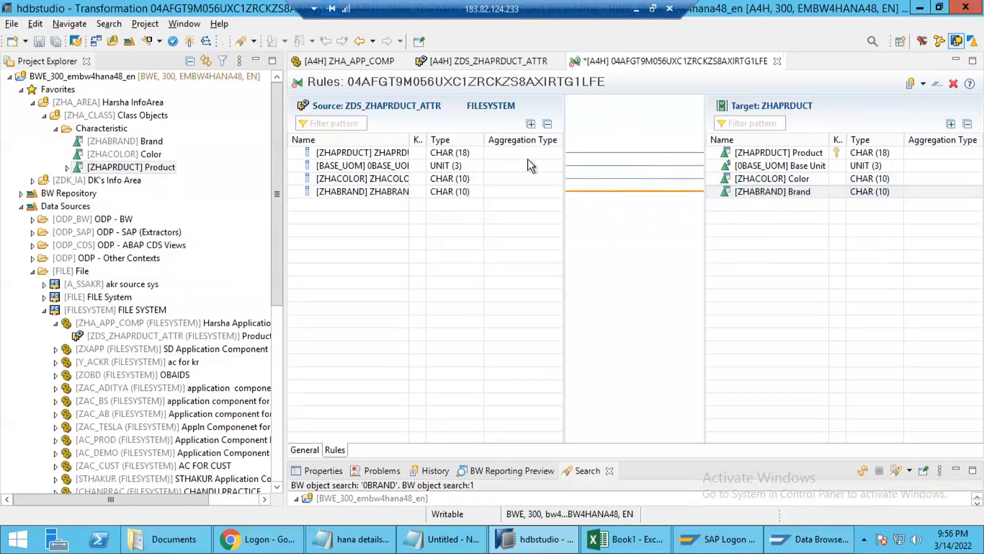
Step: Check the assignments of ZHAPRDUCT, 0BASE_UOM and ZHACOLOR, and activate the transformation
{"action": "left_click", "coordinate": [492, 154]}
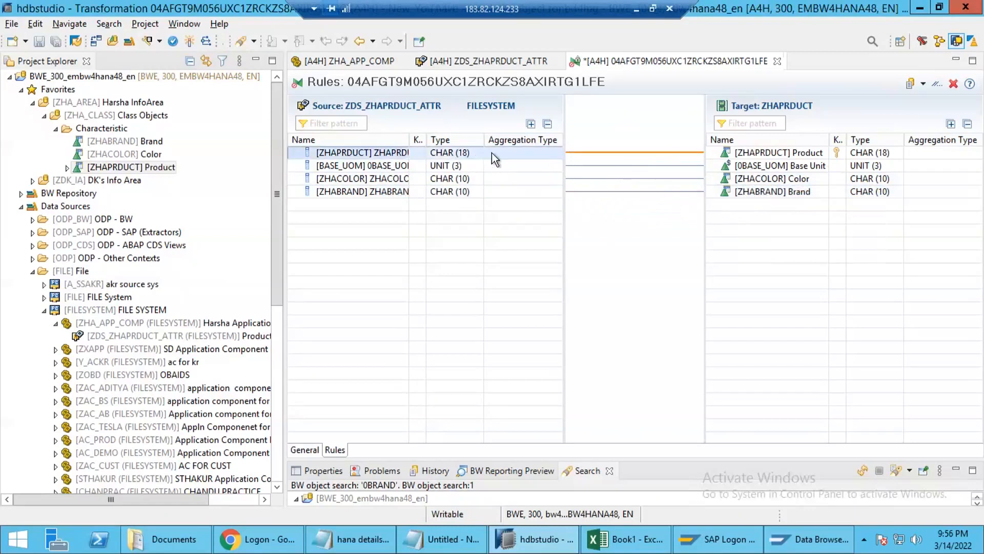
{"action": "left_click", "coordinate": [810, 153]}
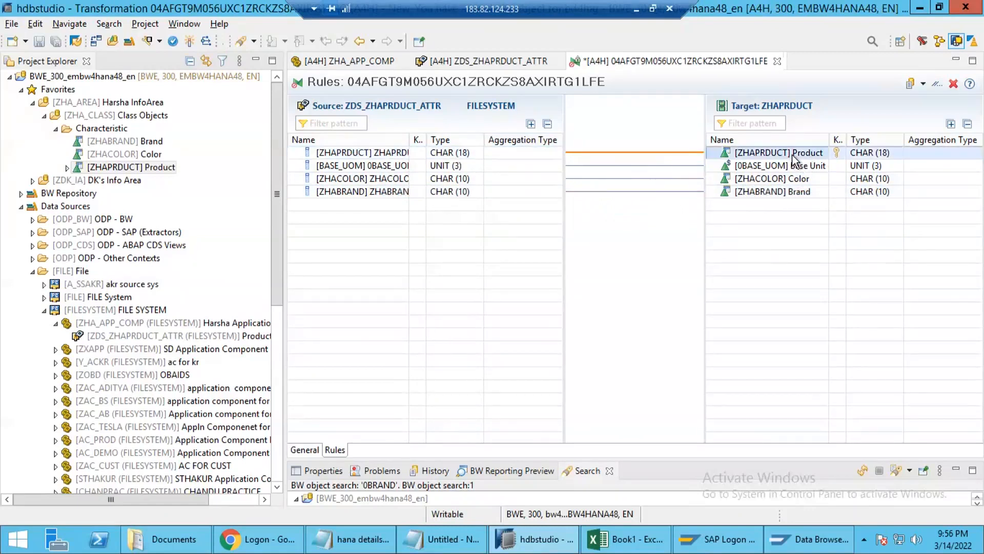
{"action": "left_click", "coordinate": [491, 169]}
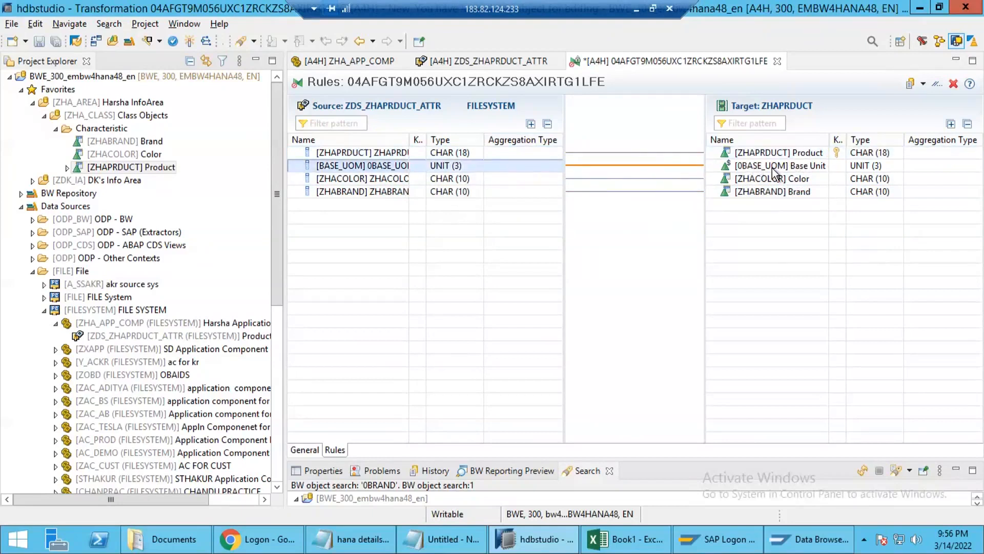
{"action": "left_click", "coordinate": [787, 169]}
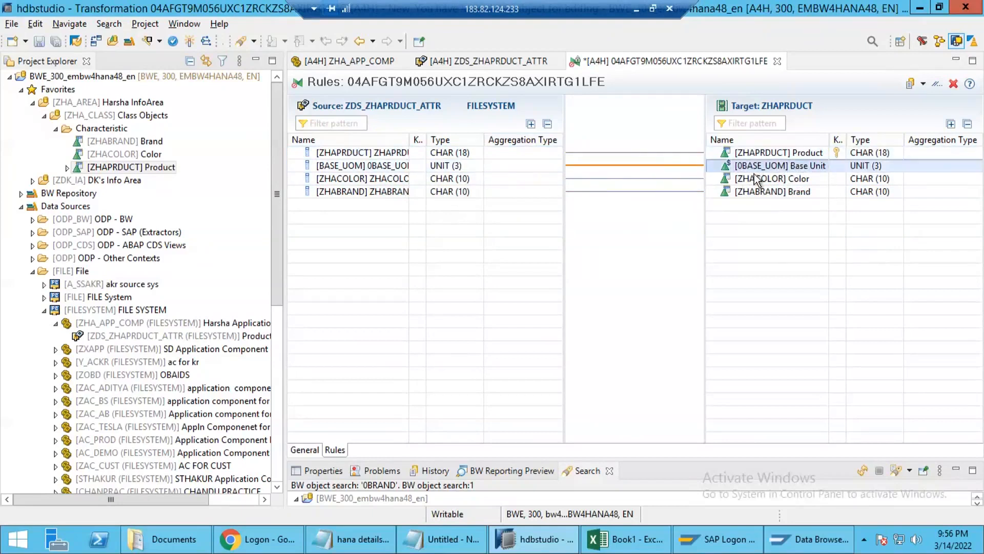
{"action": "left_click", "coordinate": [530, 179]}
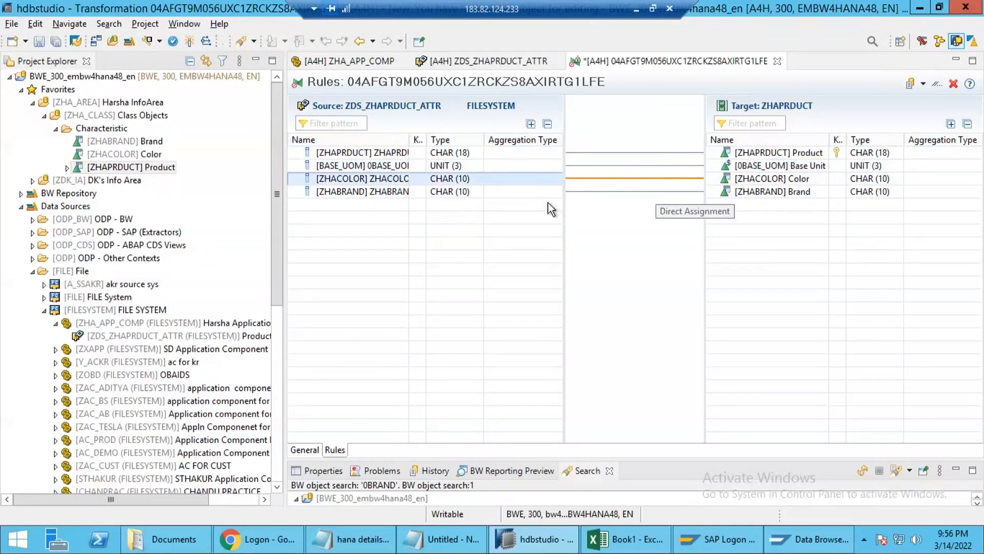
{"action": "left_click", "coordinate": [189, 41]}
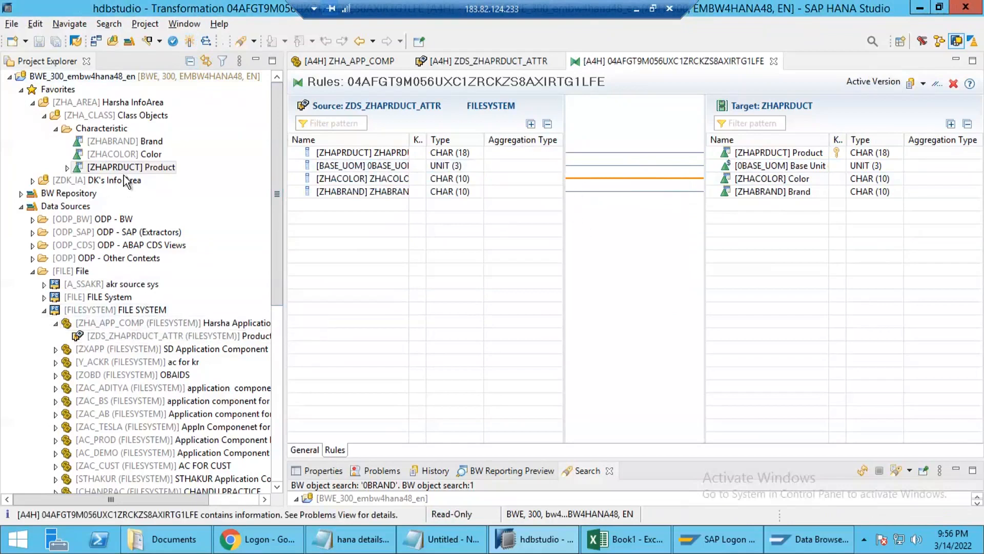
Step: Create a data transfer process on the ZHAPRDUCT transformation, from DataSource ZDS_ZHAPRDUCT_ATTR to the ZHAPRDUCT attributes, and activate it
{"action": "left_click", "coordinate": [86, 169]}
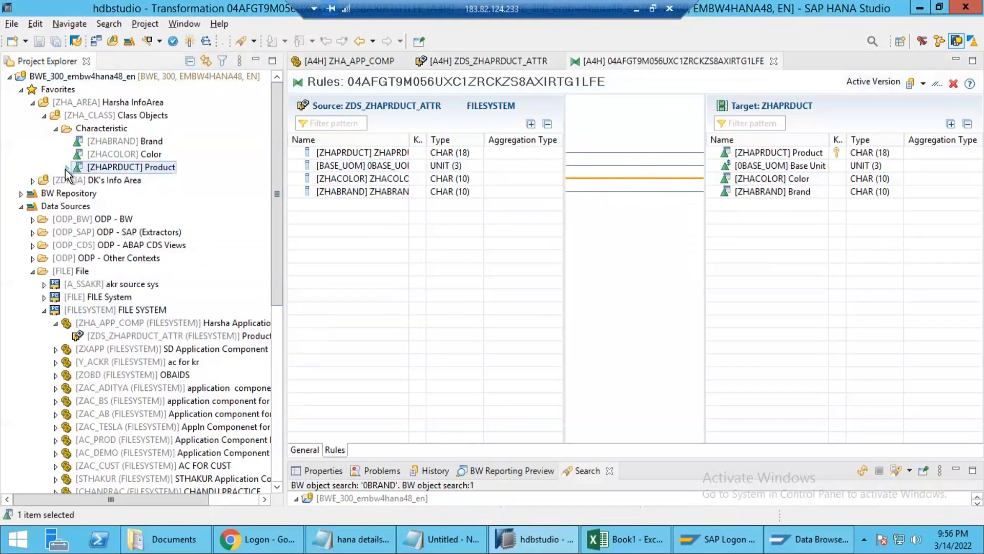
{"action": "left_click", "coordinate": [66, 168]}
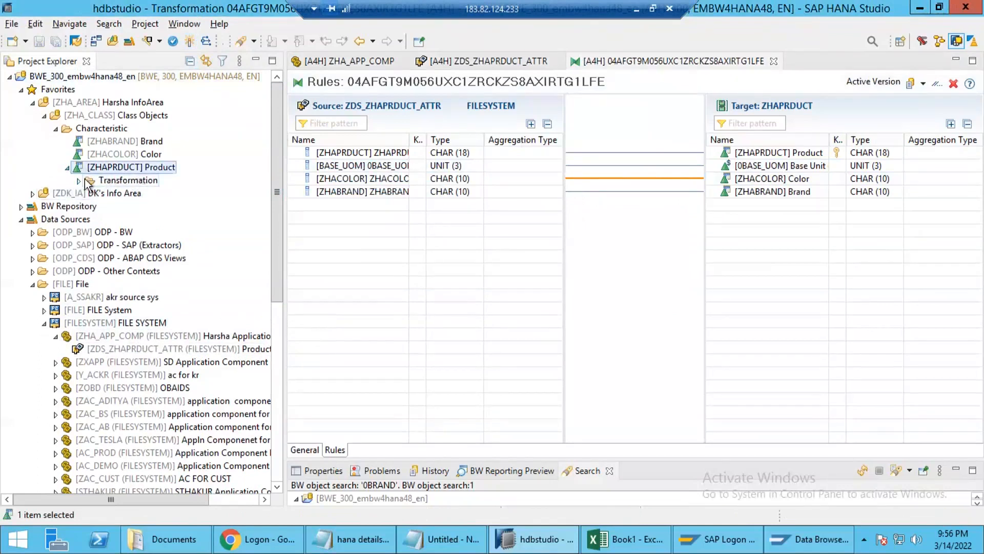
{"action": "left_click", "coordinate": [78, 181]}
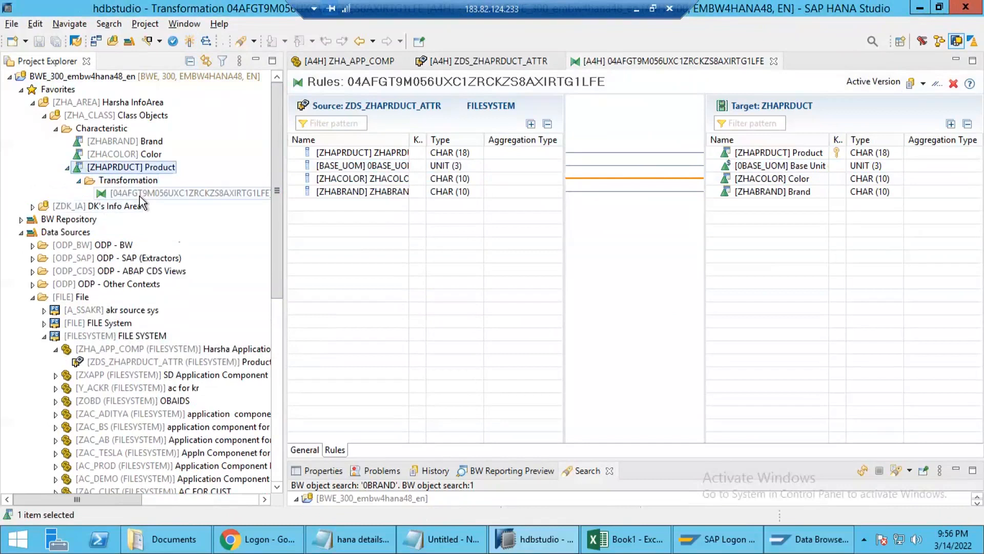
{"action": "left_click", "coordinate": [139, 195]}
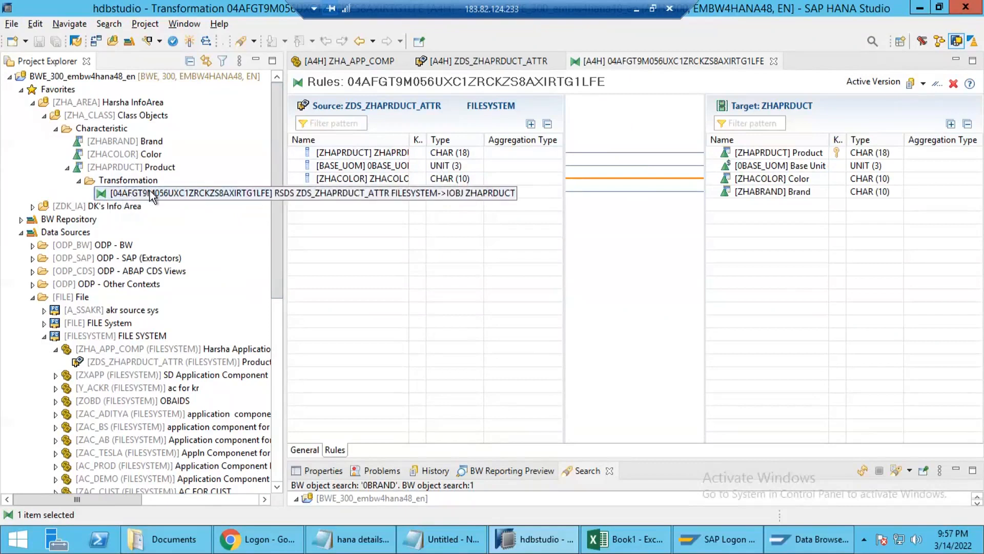
{"action": "right_click", "coordinate": [211, 204]}
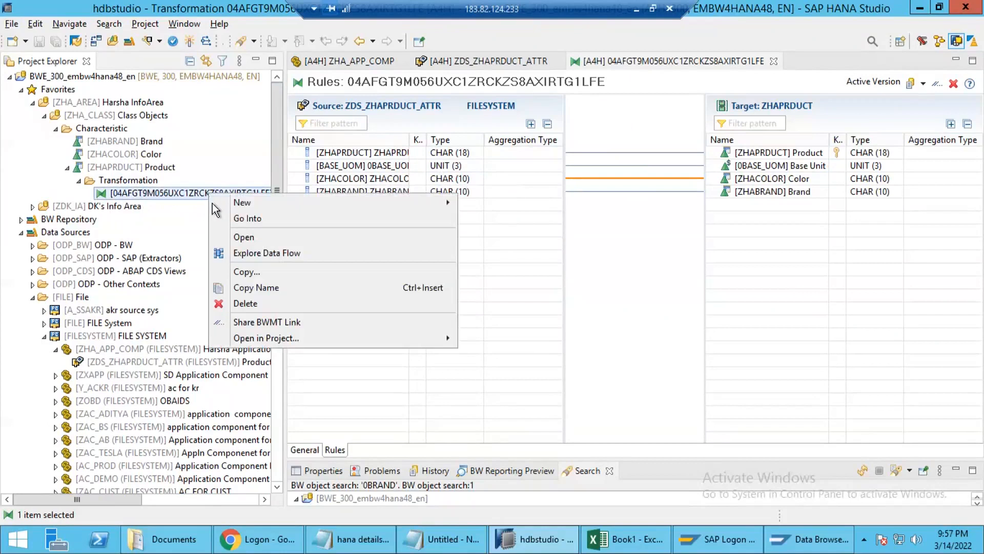
{"action": "mouse_move", "coordinate": [270, 203]}
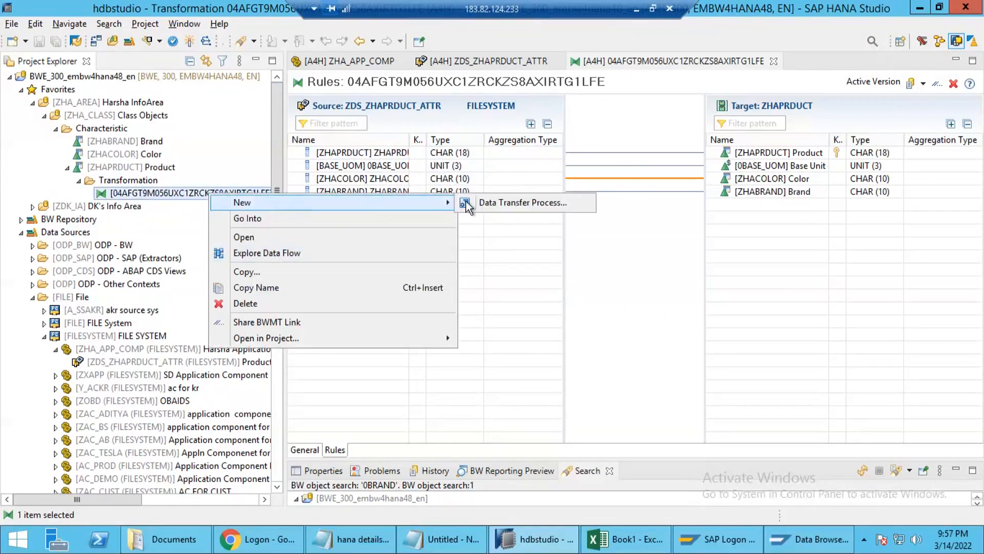
{"action": "left_click", "coordinate": [541, 205]}
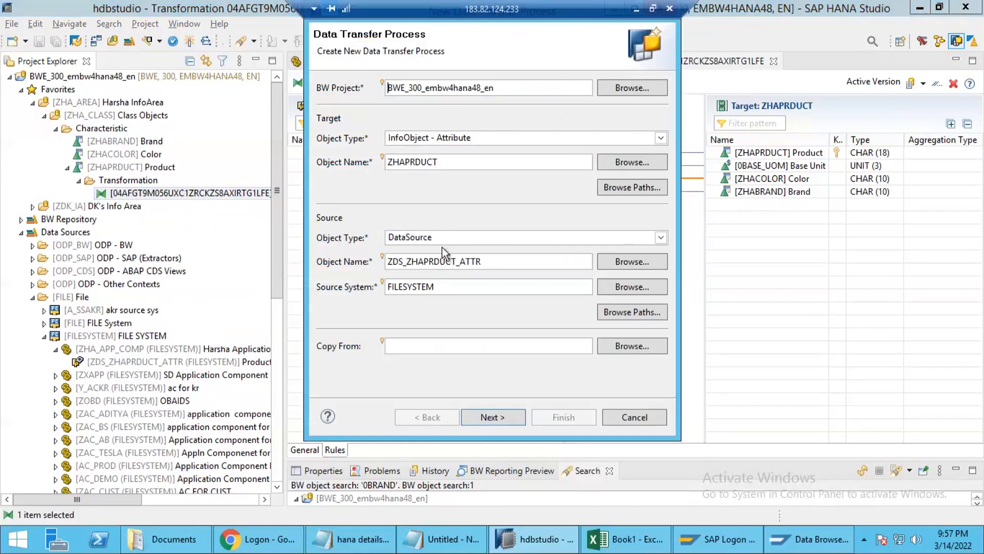
{"action": "left_click", "coordinate": [493, 415]}
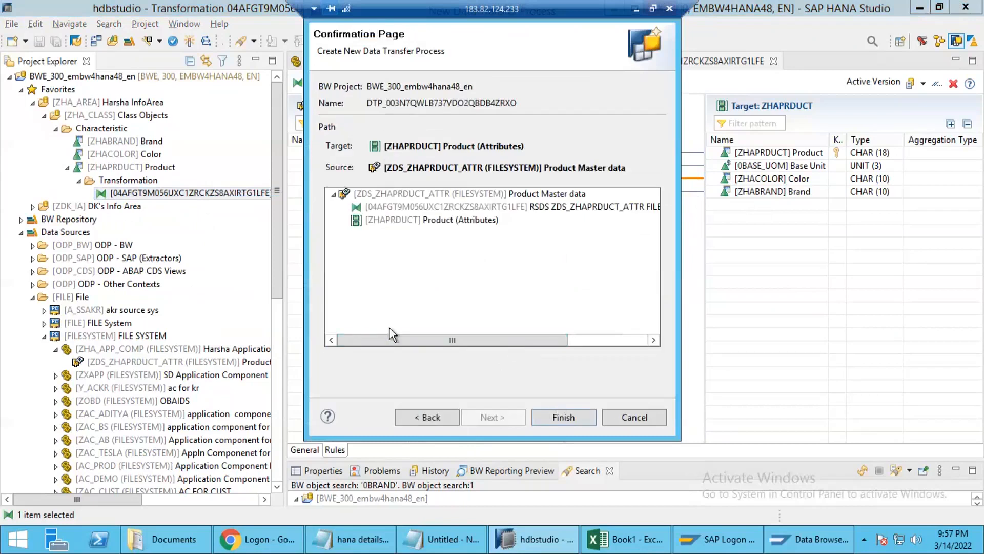
{"action": "left_click", "coordinate": [564, 416]}
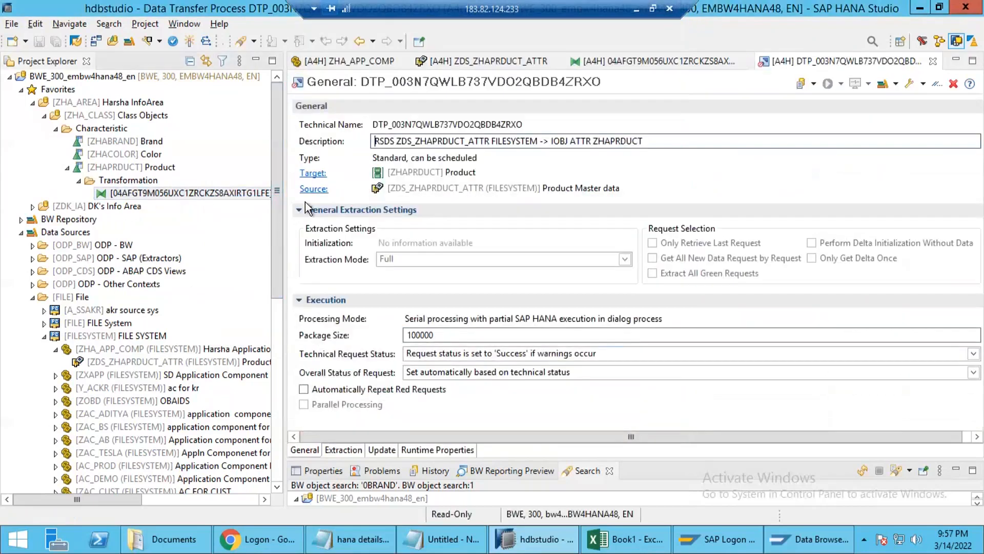
{"action": "left_click", "coordinate": [189, 41]}
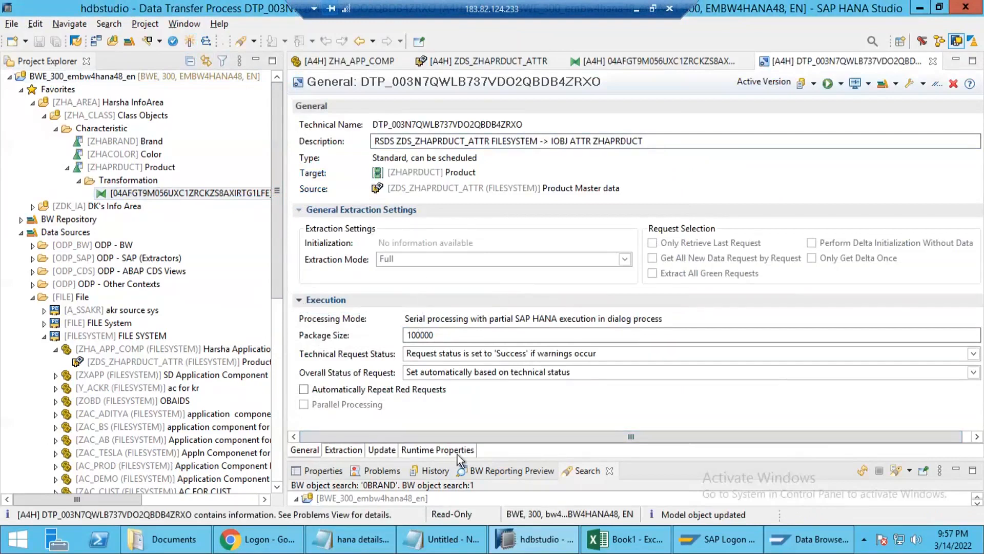
Step: Look through the update, runtime, general and extraction settings of the data transfer process
{"action": "left_click", "coordinate": [344, 450]}
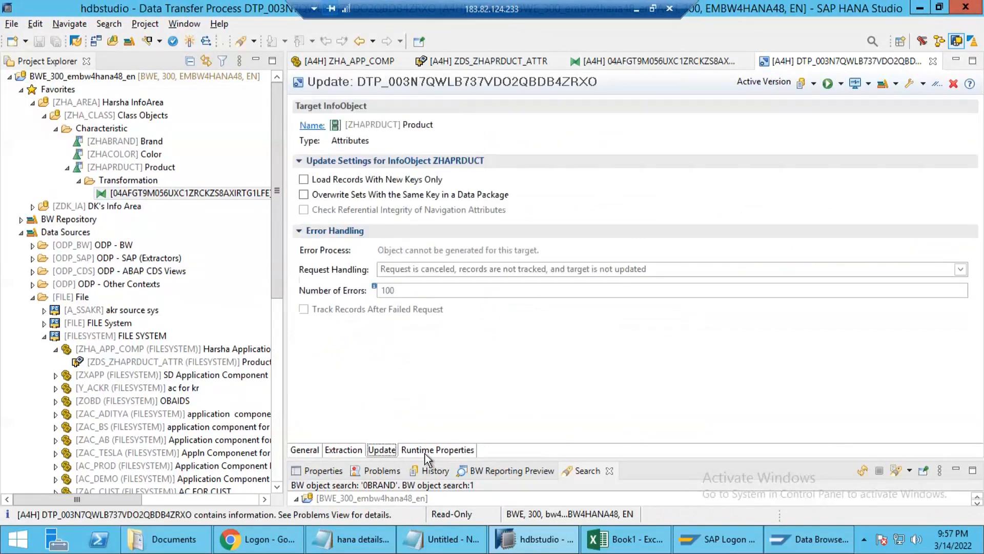
{"action": "left_click", "coordinate": [425, 452]}
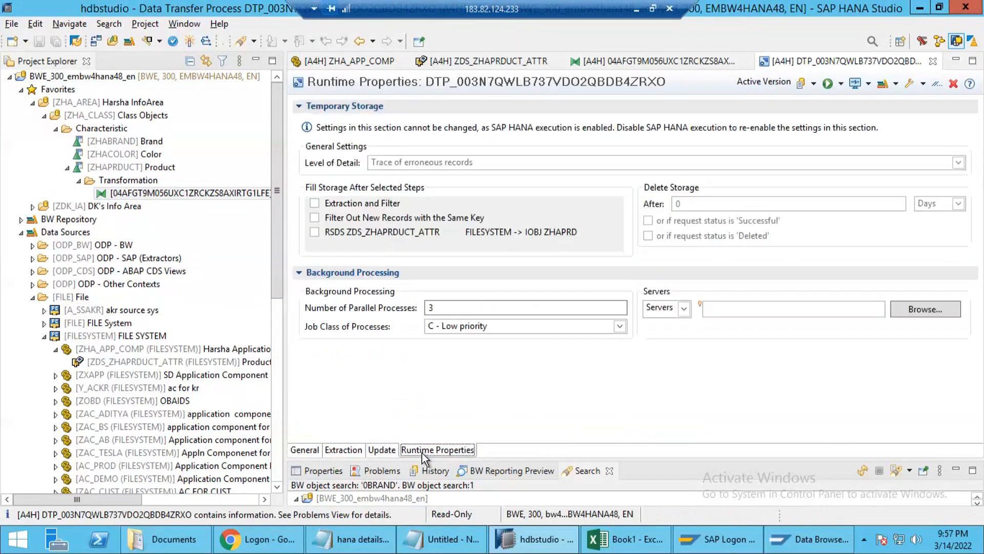
{"action": "left_click", "coordinate": [305, 449]}
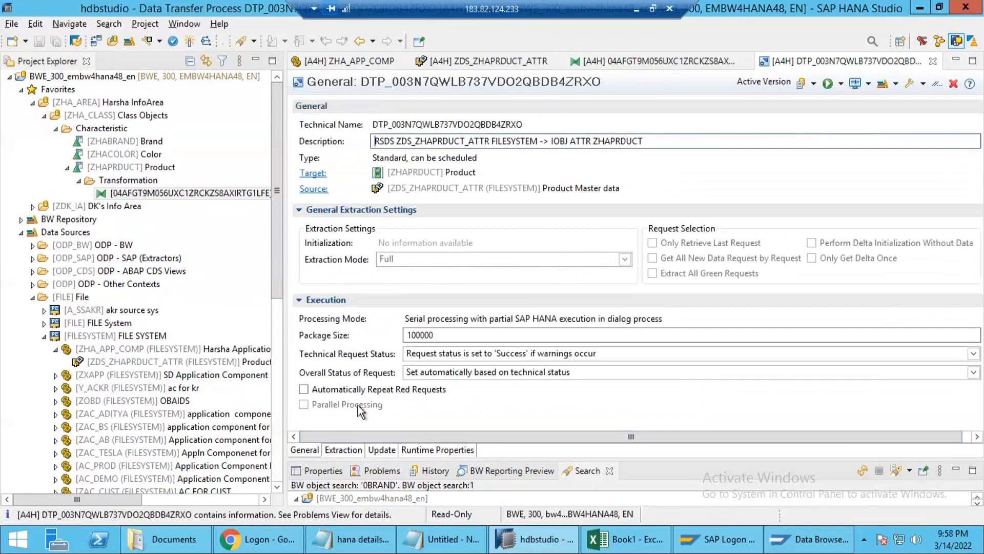
{"action": "left_click", "coordinate": [347, 453]}
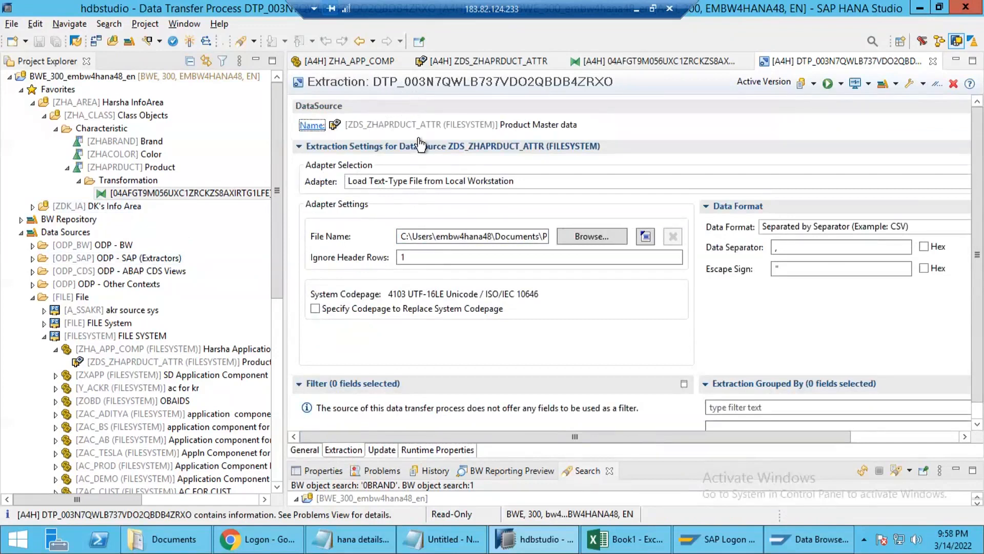
{"action": "right_click", "coordinate": [182, 195]}
{"action": "mouse_move", "coordinate": [239, 204]}
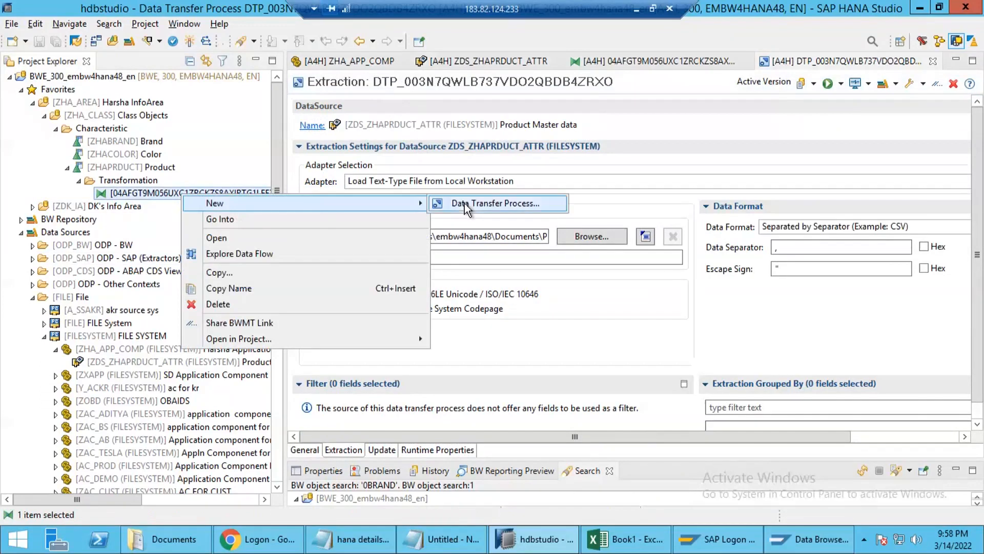
{"action": "left_click", "coordinate": [406, 103]}
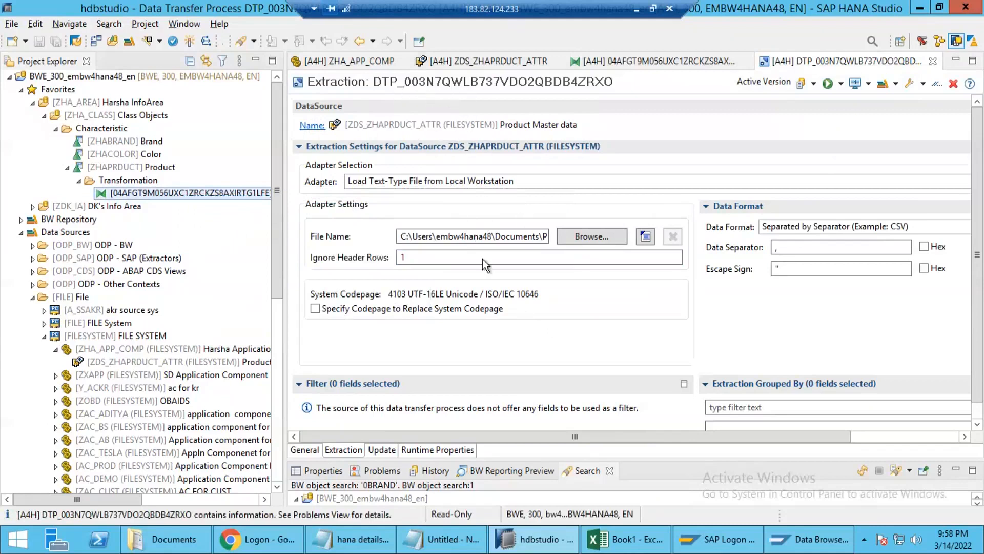
Step: Examine the data transfer process's source file path, ignored header rows and data separator, and its runtime and update settings
{"action": "left_click", "coordinate": [343, 449]}
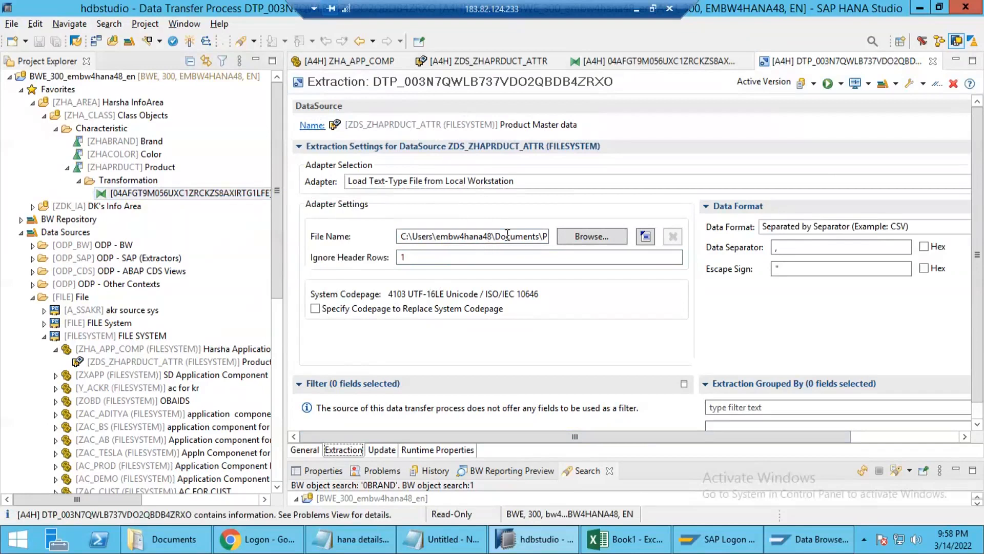
{"action": "left_click_drag", "start_coordinate": [465, 237], "coordinate": [592, 237]}
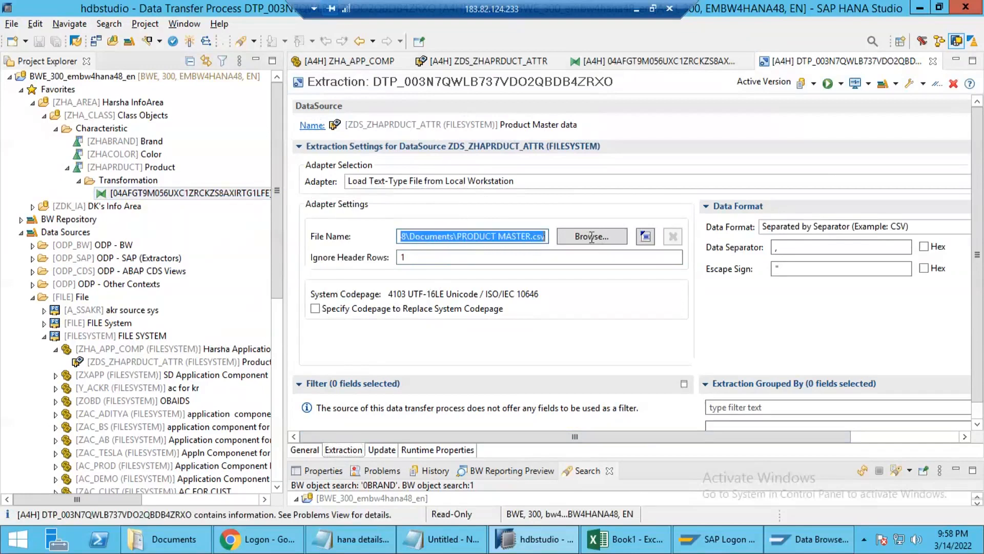
{"action": "left_click", "coordinate": [518, 236]}
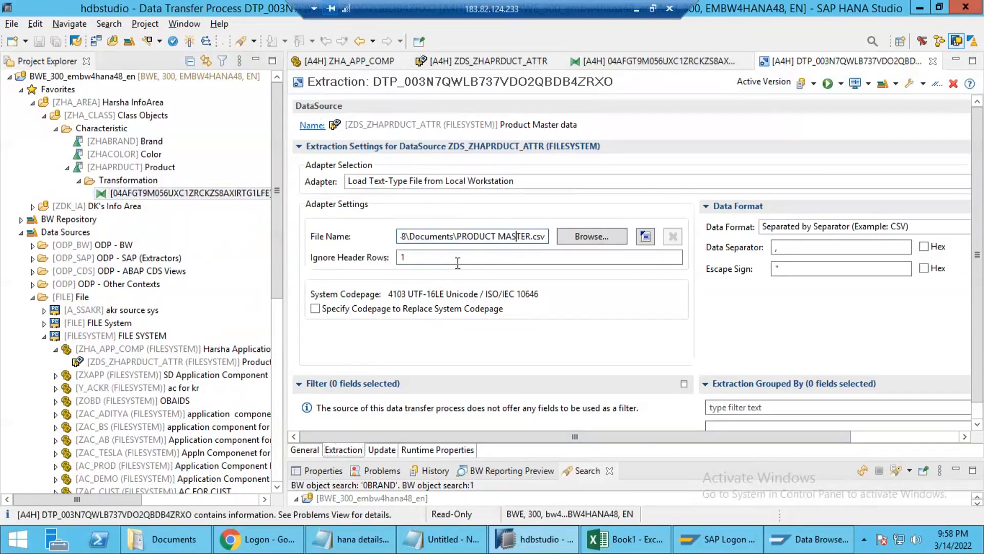
{"action": "left_click", "coordinate": [415, 264]}
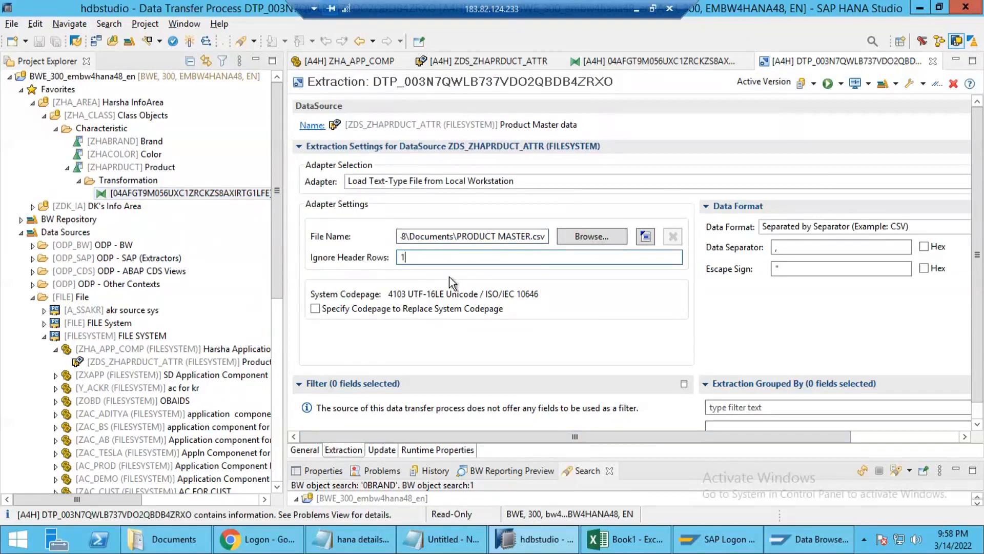
{"action": "left_click", "coordinate": [785, 248]}
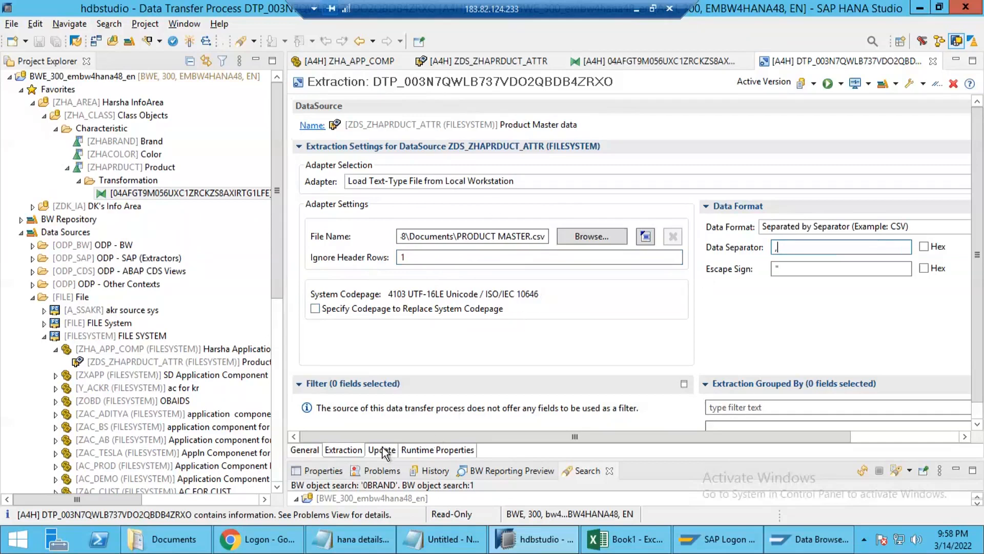
{"action": "left_click", "coordinate": [404, 451]}
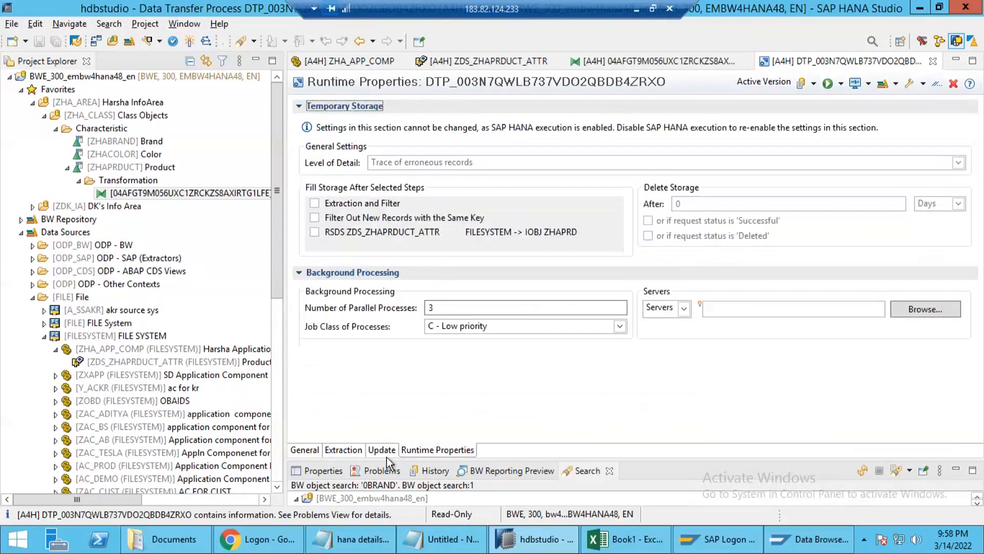
{"action": "left_click", "coordinate": [384, 452]}
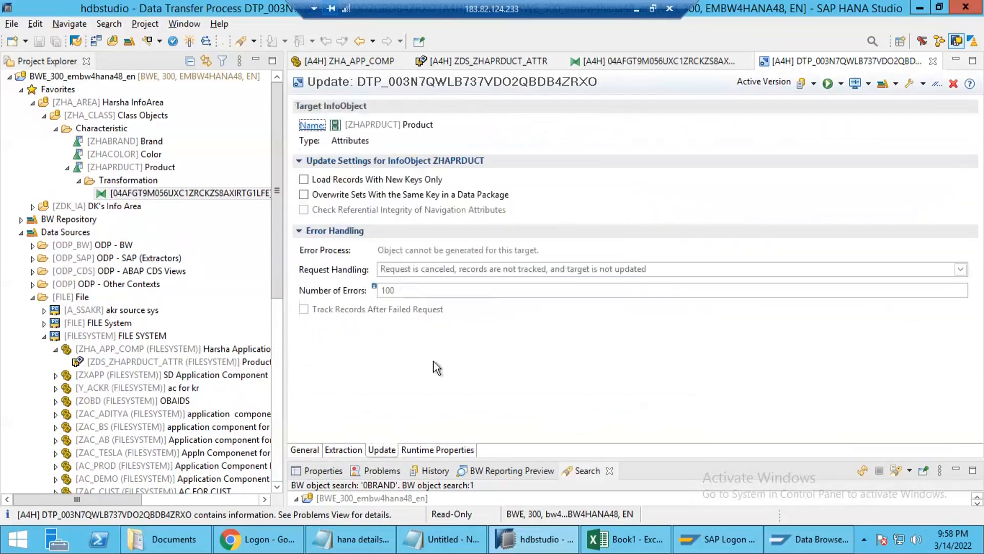
Step: Execute the data transfer process in dialog, allow access to PRODUCT MASTER.csv, and display the request monitor
{"action": "left_click", "coordinate": [840, 87]}
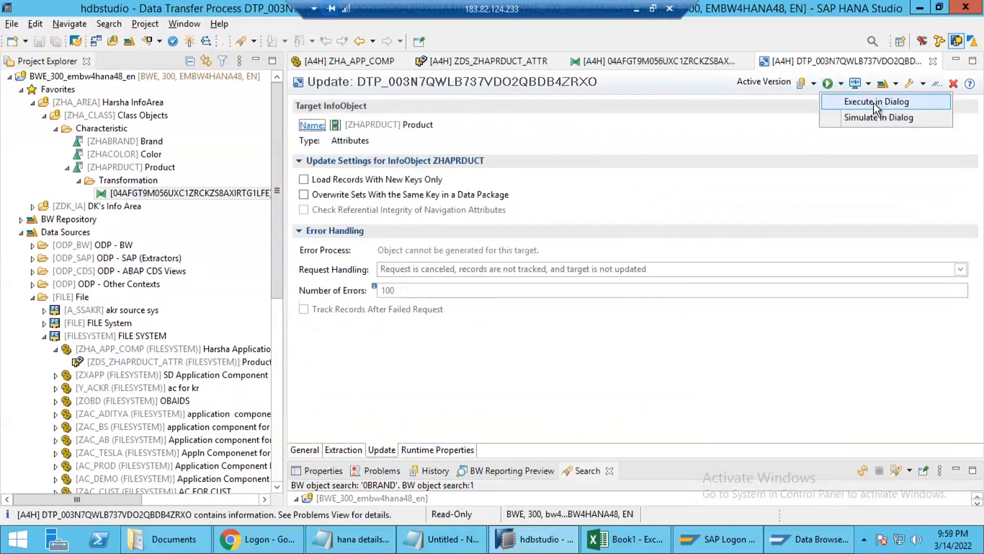
{"action": "left_click", "coordinate": [875, 103]}
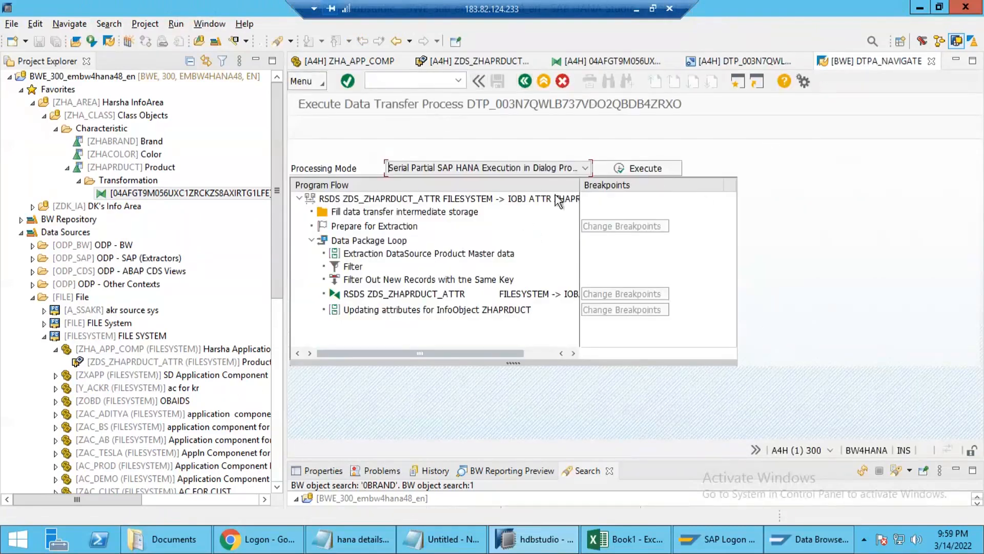
{"action": "left_click", "coordinate": [621, 174]}
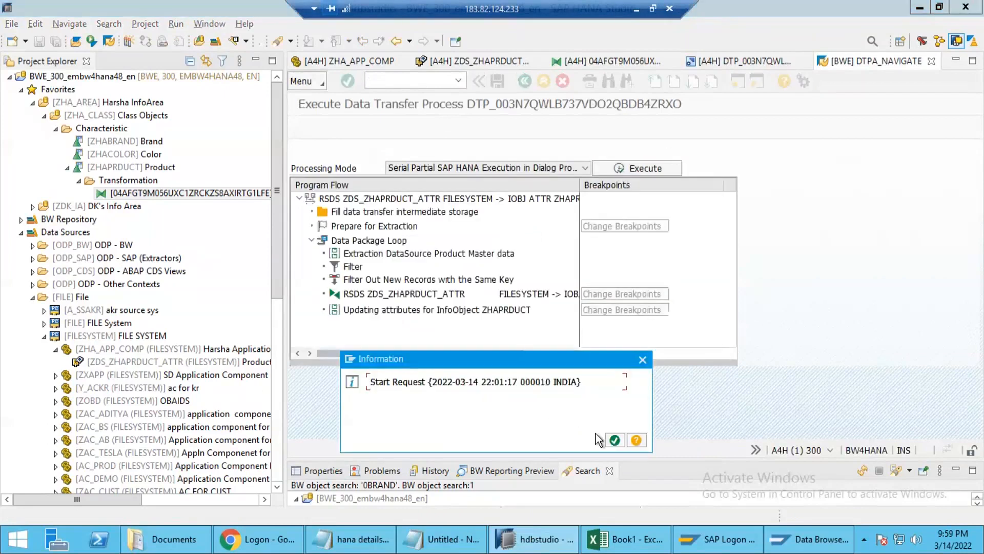
{"action": "left_click", "coordinate": [614, 439]}
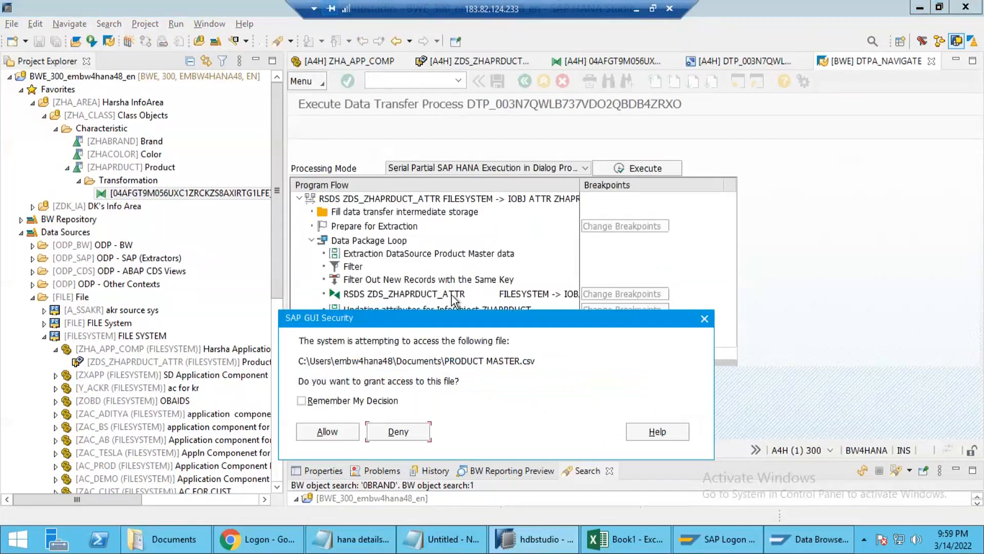
{"action": "left_click", "coordinate": [340, 432]}
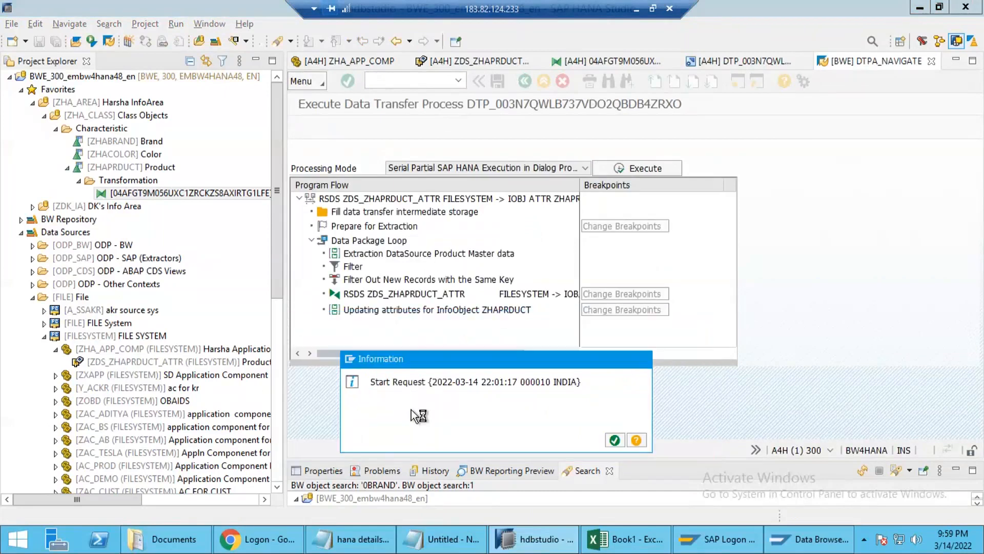
{"action": "left_click", "coordinate": [617, 442]}
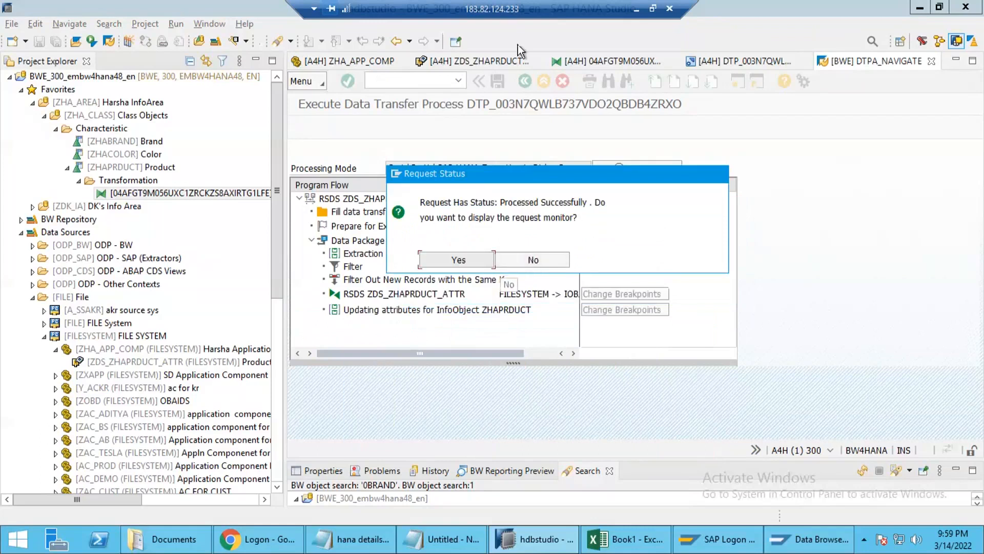
{"action": "left_click", "coordinate": [448, 263]}
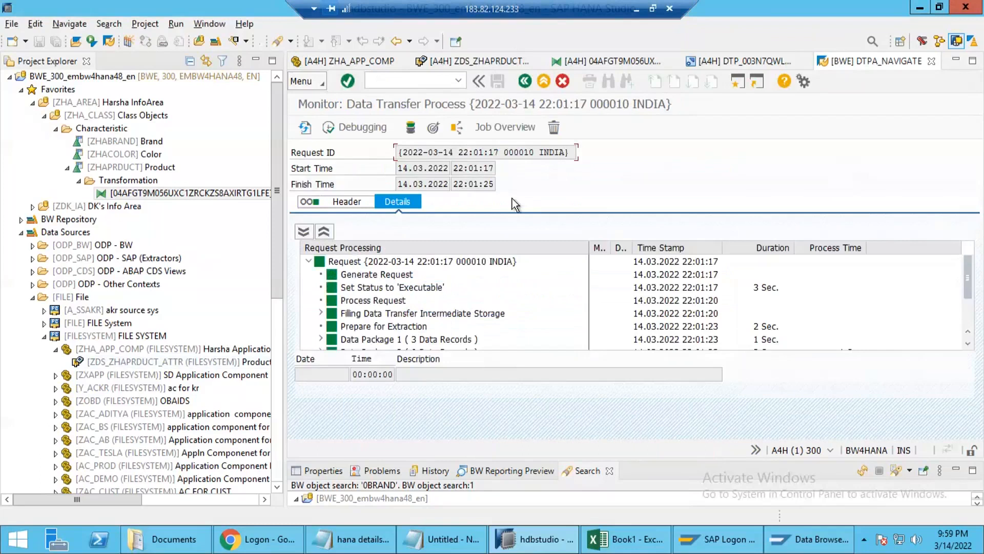
Step: Examine the load request's processing steps, request ID and finish time in the monitor details
{"action": "left_click", "coordinate": [347, 291]}
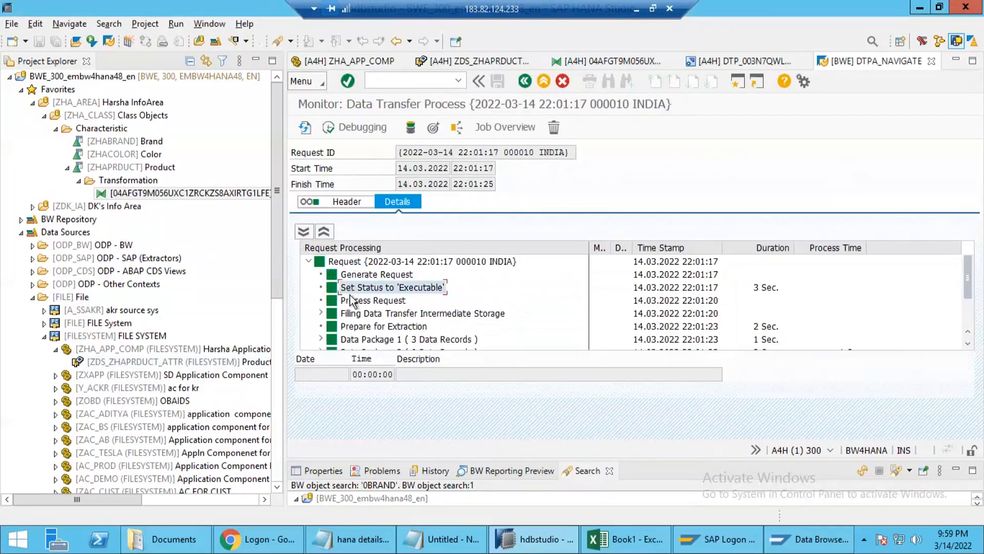
{"action": "scroll", "coordinate": [353, 308], "scroll_direction": "down", "scroll_amount": 2}
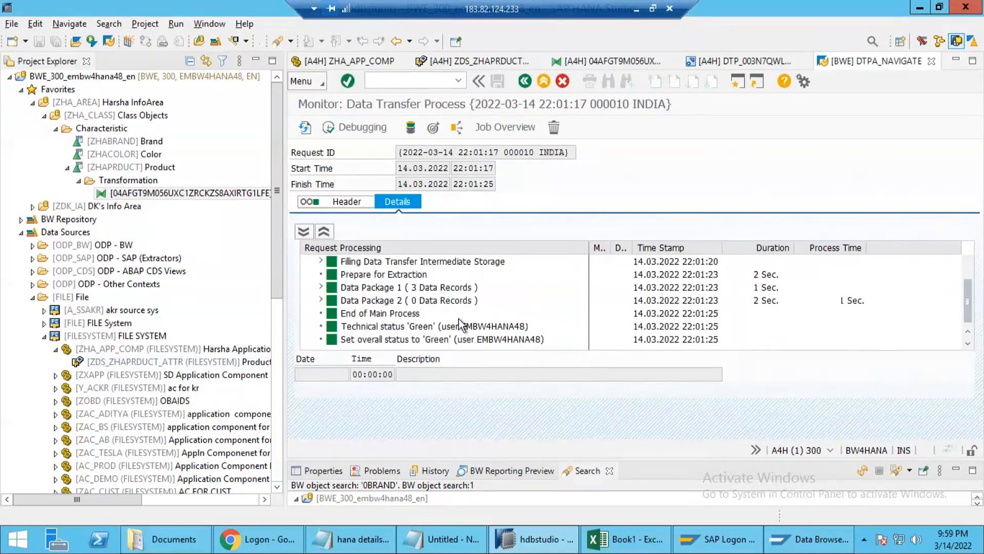
{"action": "scroll", "coordinate": [459, 315], "scroll_direction": "up", "scroll_amount": 2}
{"action": "scroll", "coordinate": [354, 300], "scroll_direction": "down", "scroll_amount": 1}
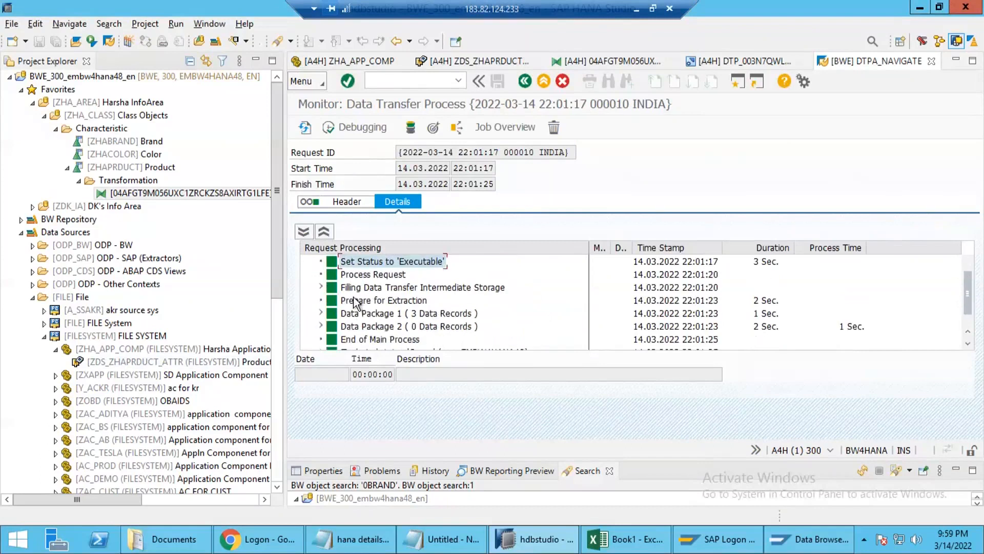
{"action": "scroll", "coordinate": [385, 290], "scroll_direction": "up", "scroll_amount": 1}
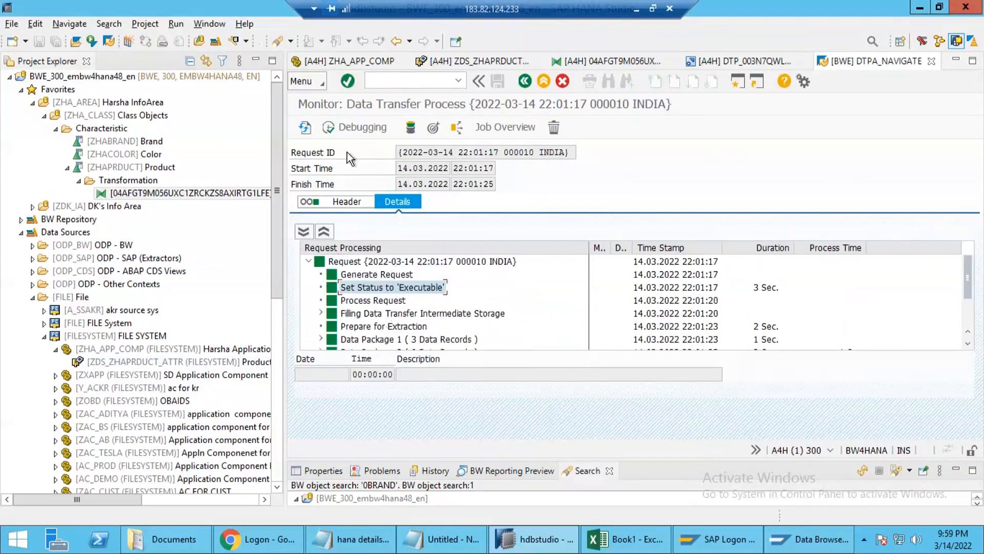
{"action": "left_click", "coordinate": [431, 153]}
{"action": "left_click", "coordinate": [421, 183]}
{"action": "left_click", "coordinate": [337, 263]}
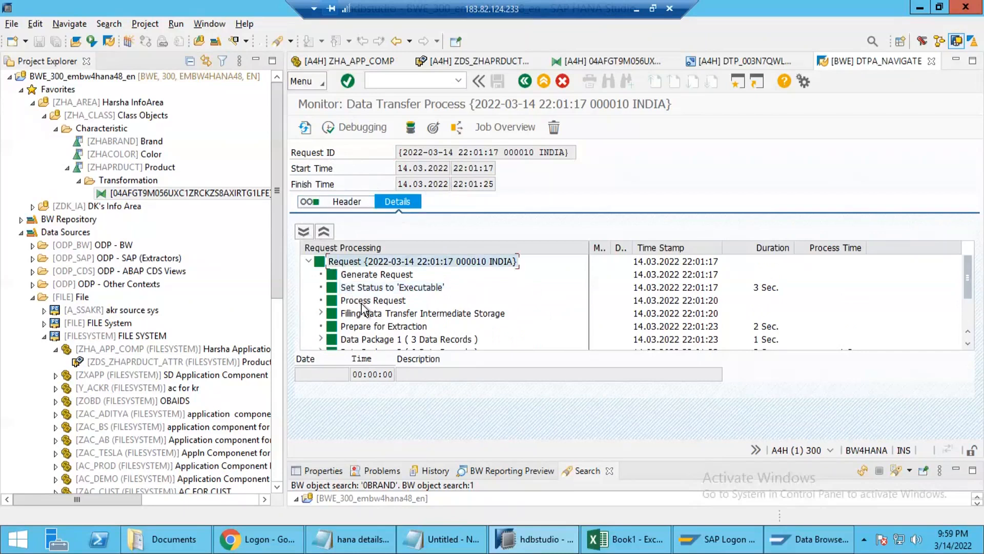
Step: Expand Data Package 1 in the request details and examine its transformation and attribute update records
{"action": "scroll", "coordinate": [376, 300], "scroll_direction": "down", "scroll_amount": 2}
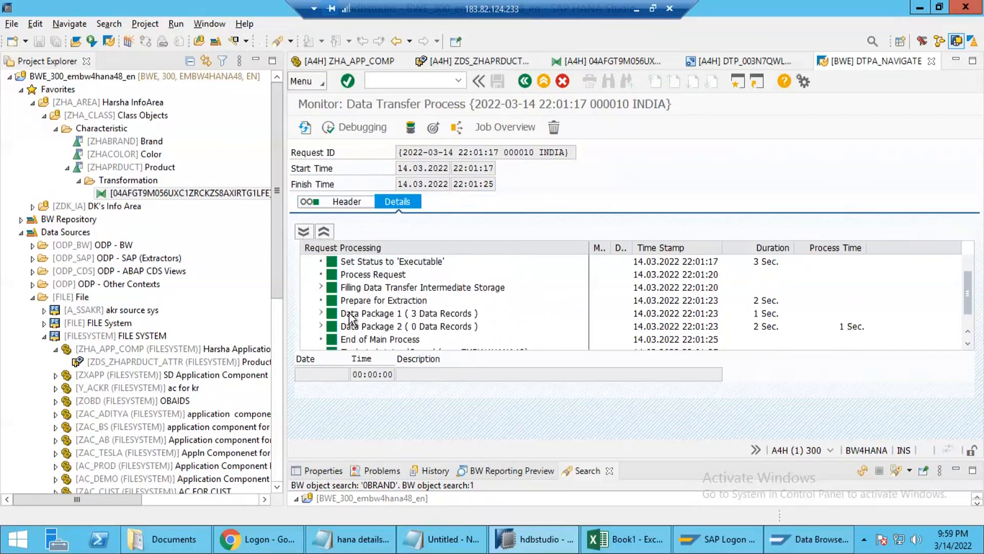
{"action": "left_click", "coordinate": [330, 315]}
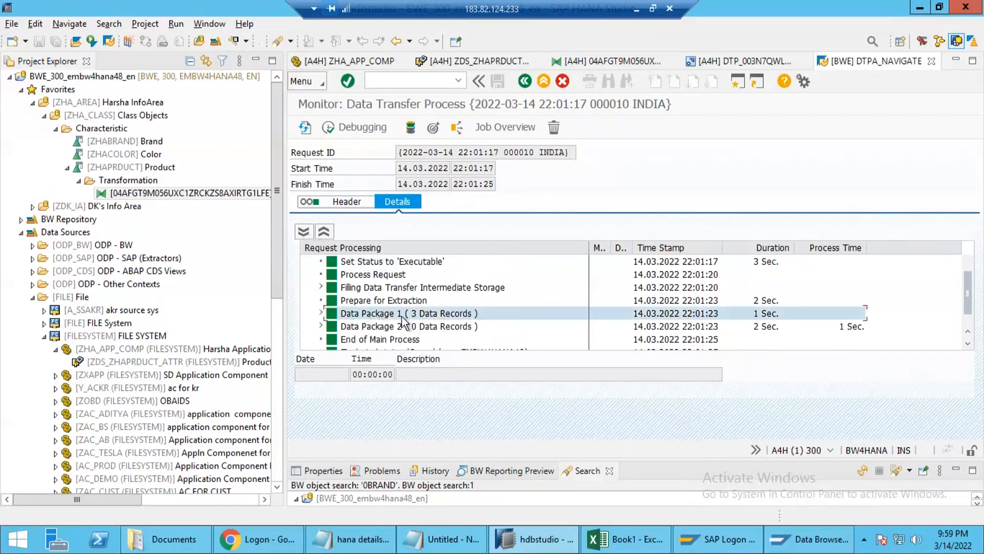
{"action": "left_click", "coordinate": [446, 315]}
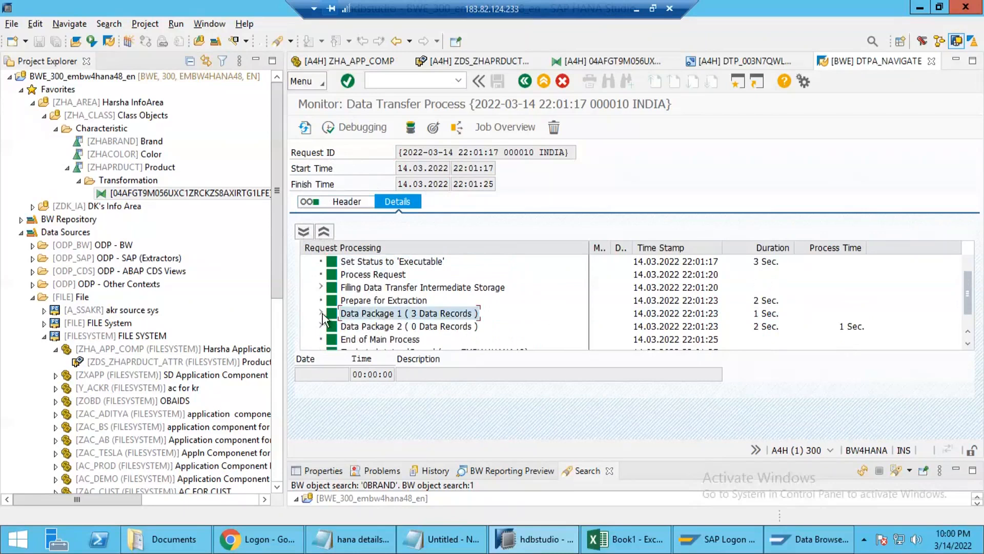
{"action": "left_click", "coordinate": [322, 313]}
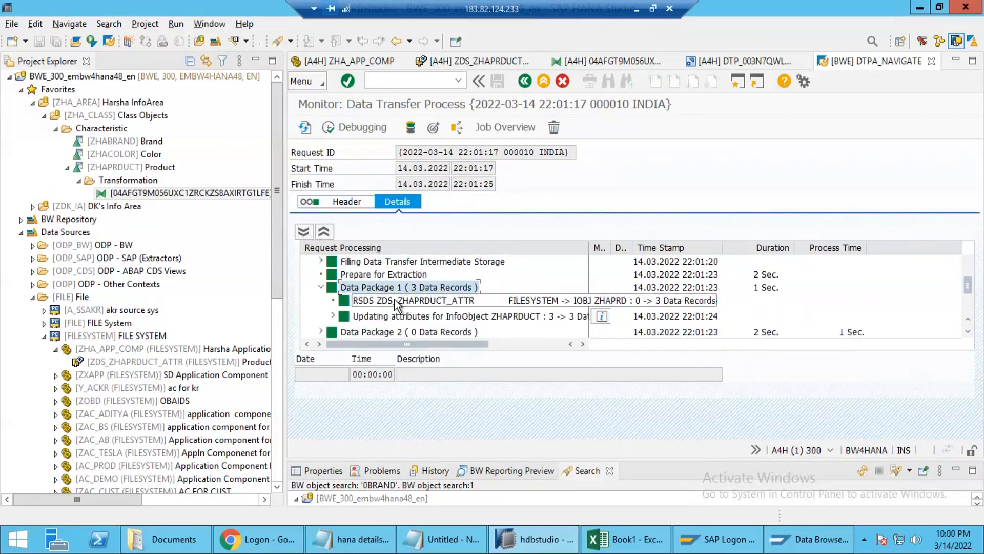
{"action": "left_click", "coordinate": [395, 301]}
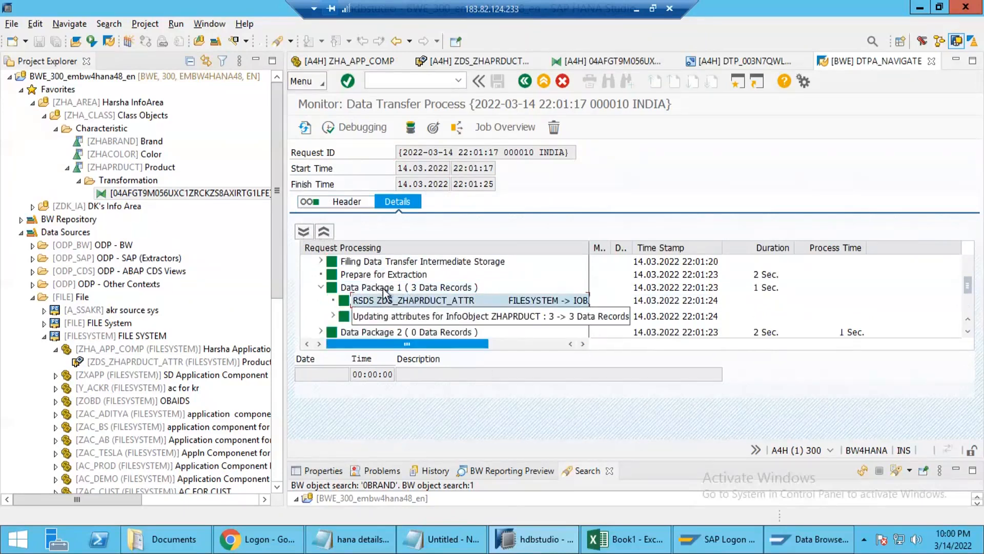
{"action": "scroll", "coordinate": [404, 284], "scroll_direction": "up", "scroll_amount": 1}
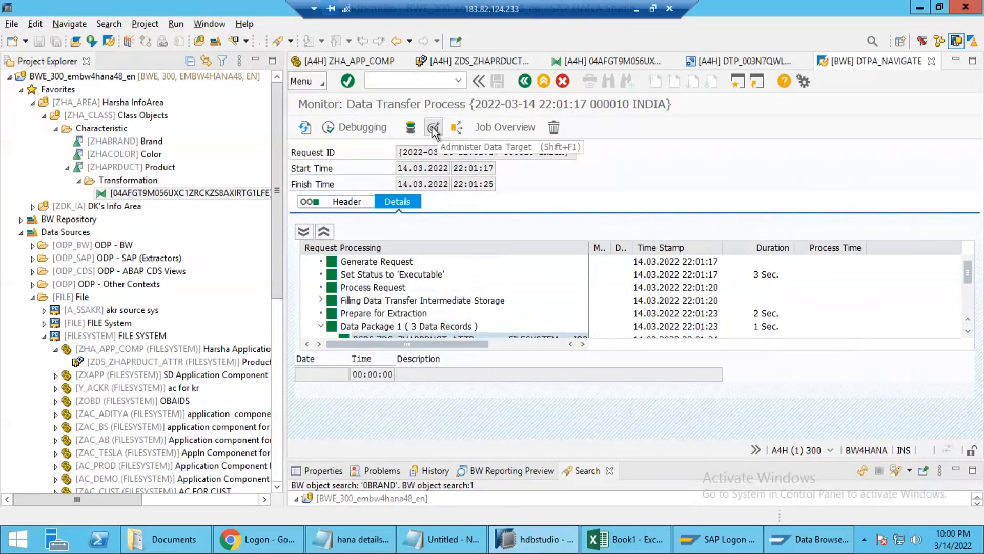
Step: Open the data target administration for ZHAPRDUCT and check the latest activation request
{"action": "left_click", "coordinate": [433, 128]}
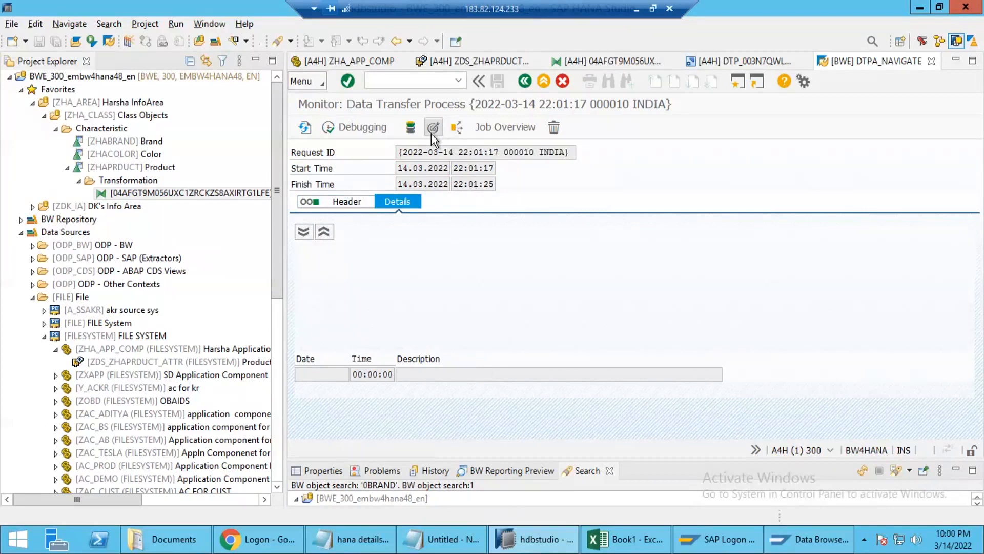
{"action": "left_click", "coordinate": [598, 170]}
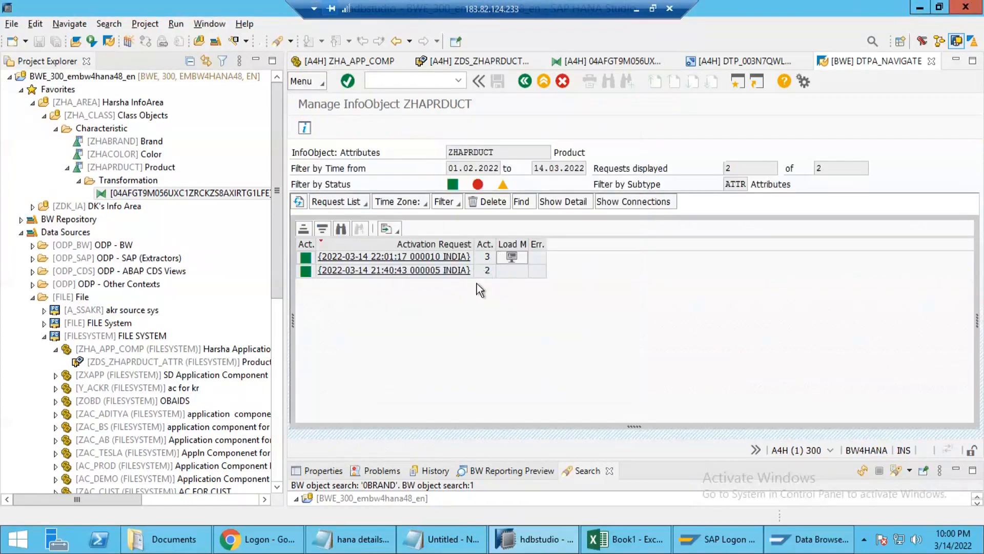
{"action": "left_click", "coordinate": [488, 258]}
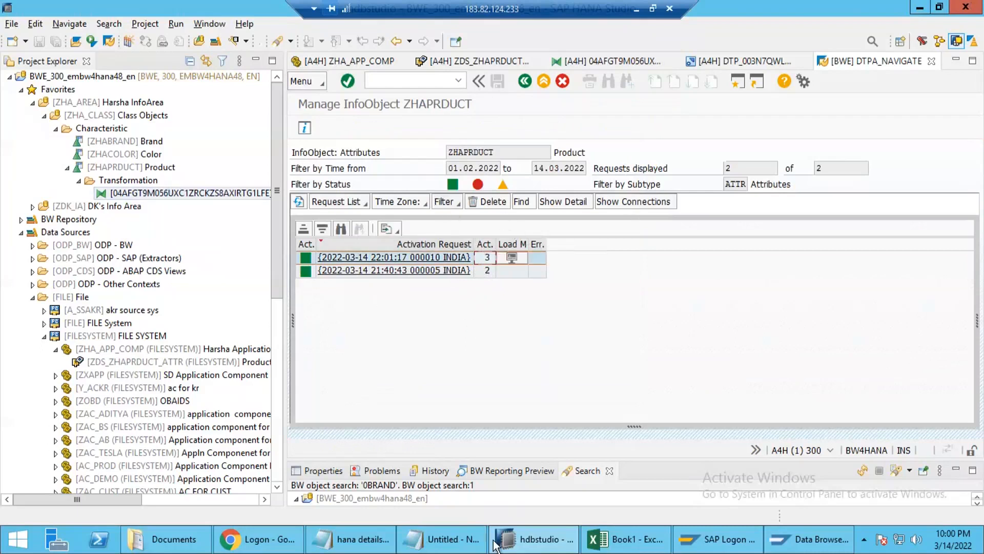
Step: Switch to the SAP Data Browser, refresh the /BIC/PZHAPRDUCT entries, and check the BLUE_IND, WHITE_IND and YELLOW_IND rows
{"action": "left_click", "coordinate": [810, 538]}
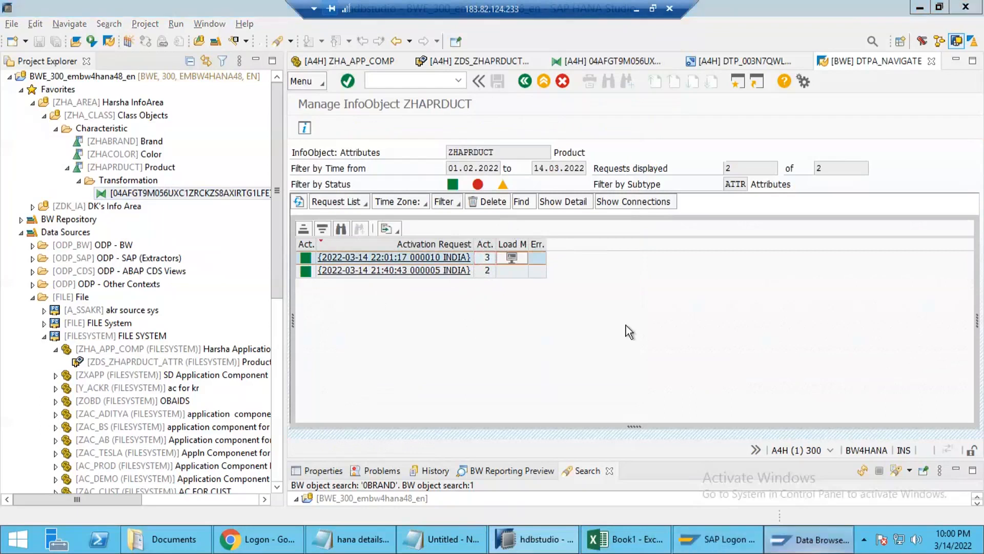
{"action": "left_click", "coordinate": [66, 85]}
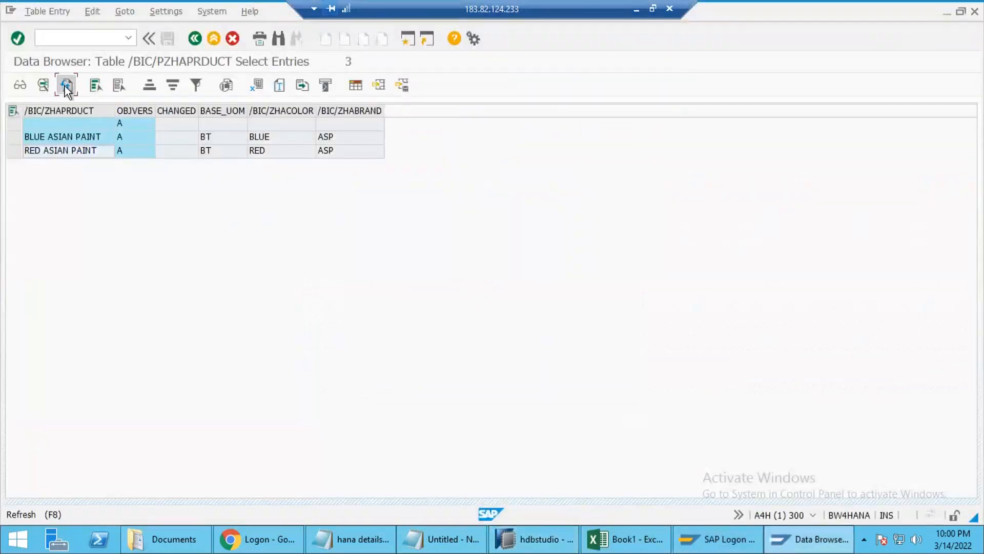
{"action": "left_click", "coordinate": [18, 164]}
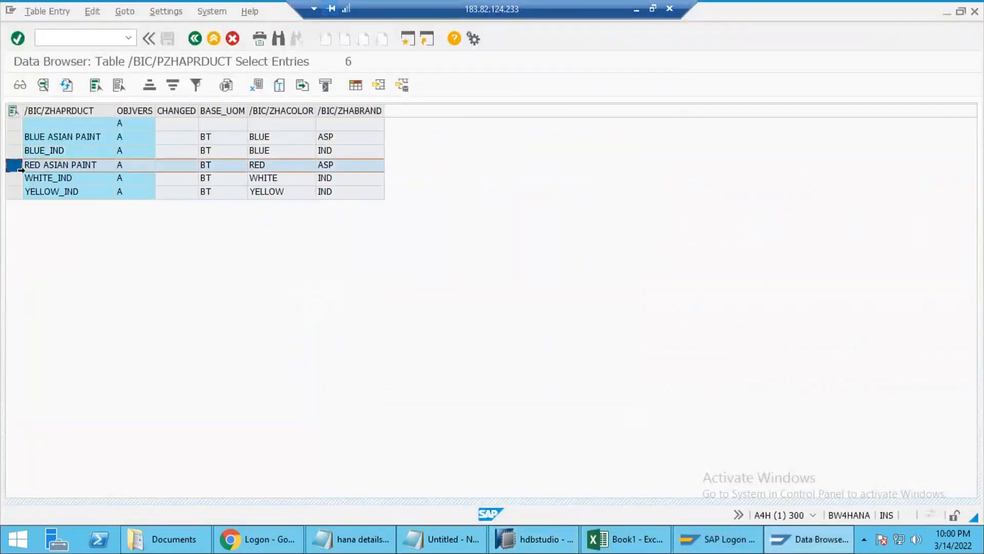
{"action": "left_click", "coordinate": [14, 150]}
{"action": "left_click", "coordinate": [14, 178]}
{"action": "left_click", "coordinate": [13, 191]}
{"action": "left_click", "coordinate": [14, 150]}
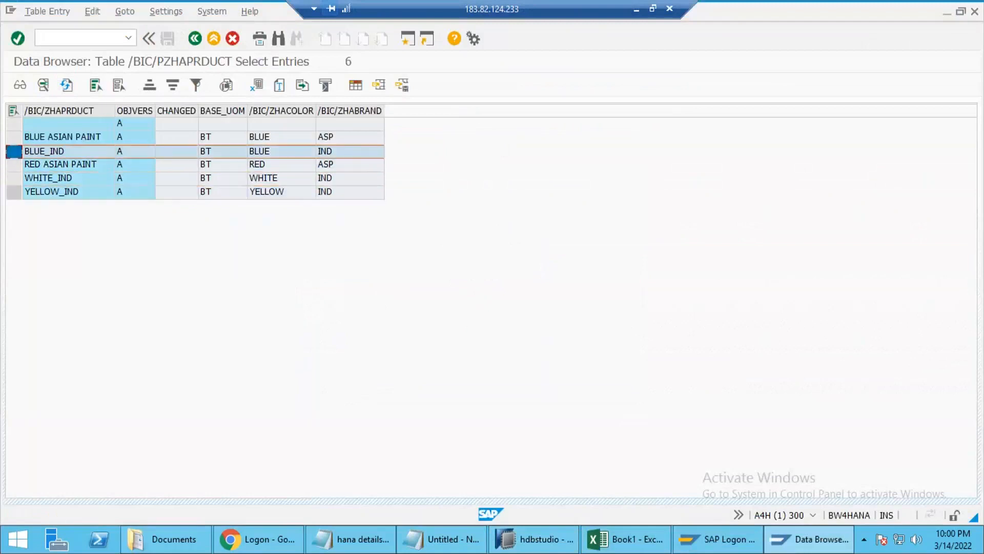
{"action": "left_click", "coordinate": [14, 178]}
{"action": "left_click", "coordinate": [14, 191], "text": "shift"}
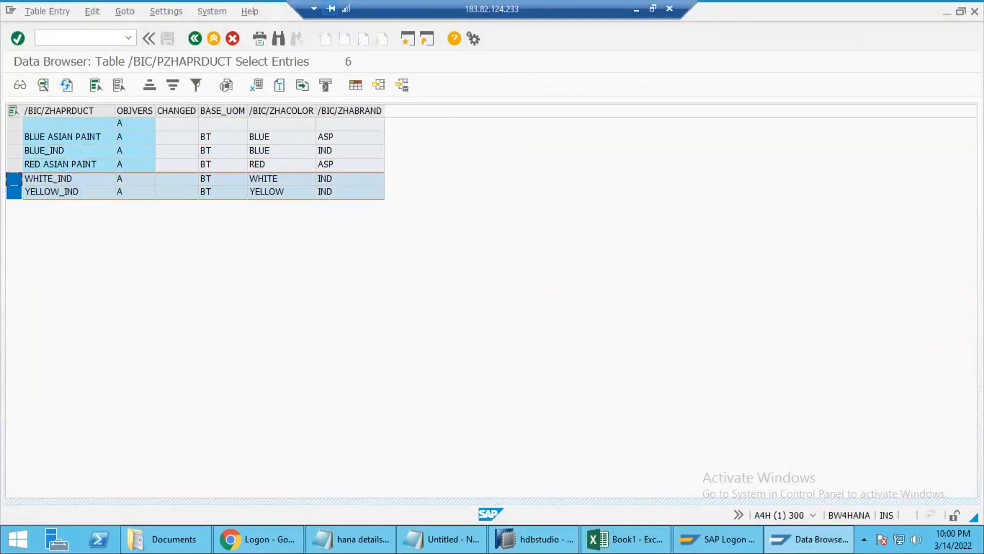
{"action": "left_click", "coordinate": [14, 151]}
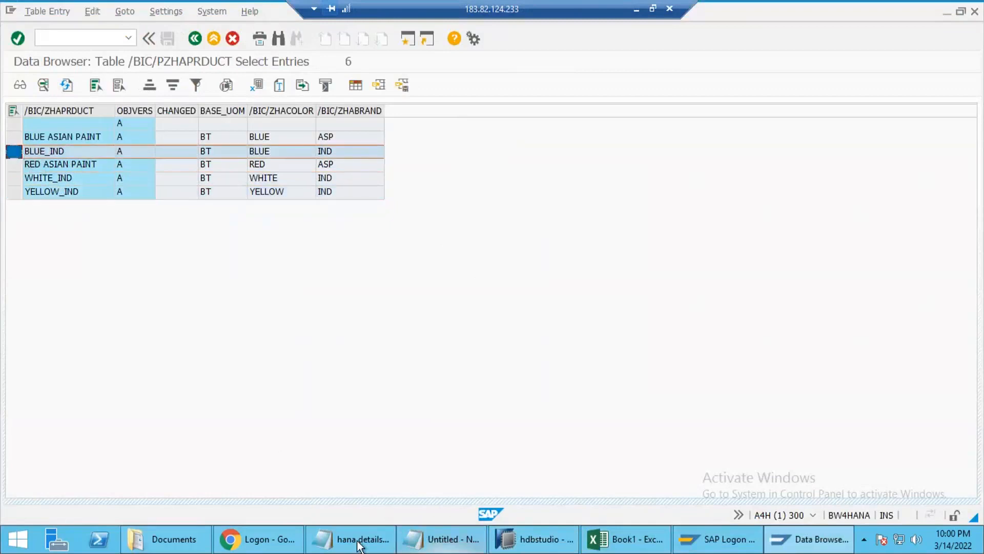
Step: Open the PRODUCT MASTER file from Documents in Notepad and compare its rows with the loaded entries
{"action": "left_click", "coordinate": [169, 538]}
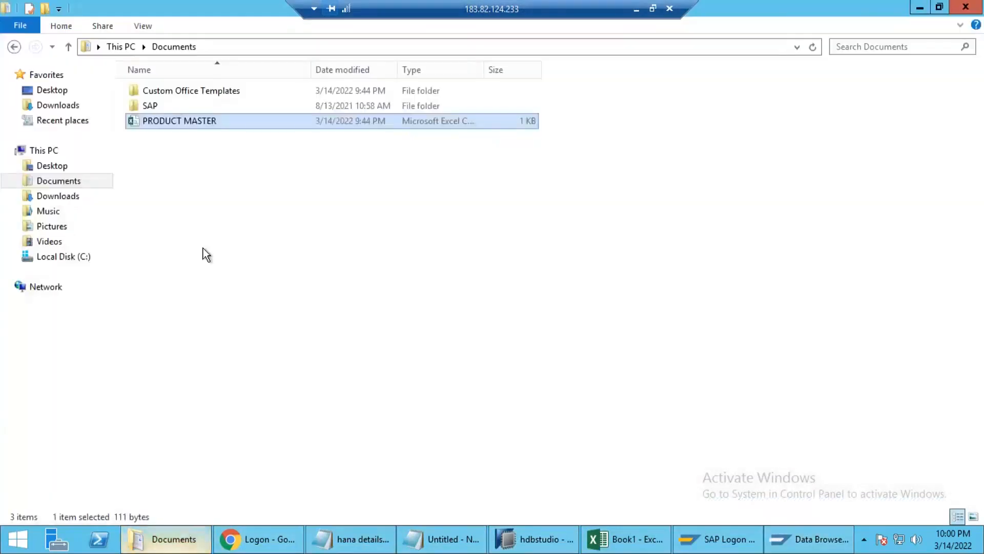
{"action": "right_click", "coordinate": [180, 125]}
{"action": "mouse_move", "coordinate": [213, 167]}
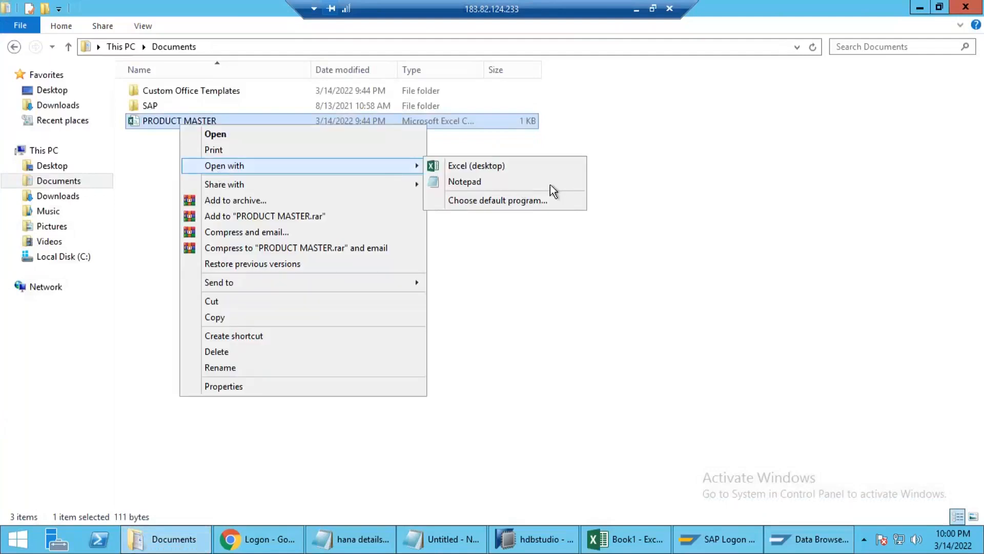
{"action": "left_click", "coordinate": [464, 182]}
{"action": "left_click_drag", "start_coordinate": [375, 275], "coordinate": [221, 237]}
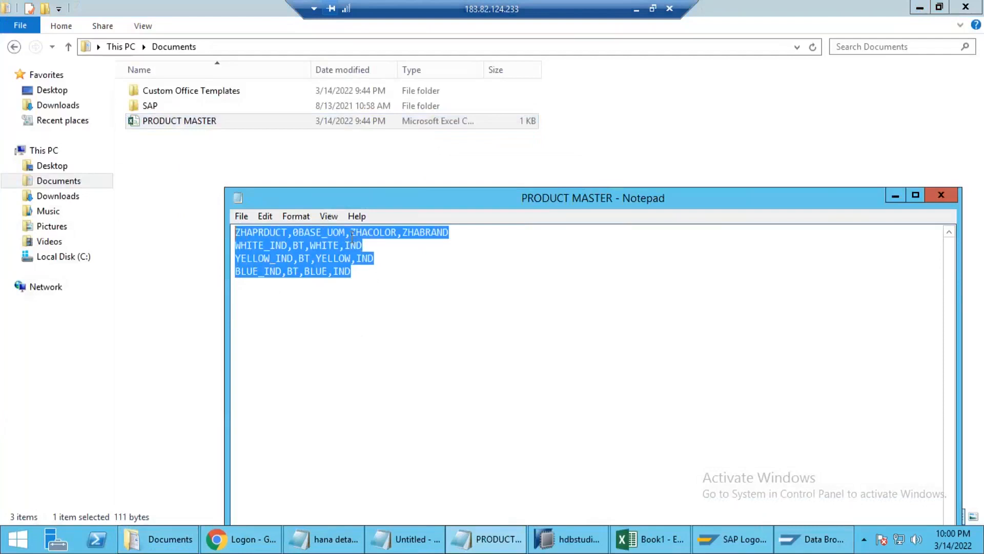
{"action": "left_click", "coordinate": [868, 116]}
{"action": "left_click", "coordinate": [920, 7]}
Step: Review the /BIC/ZHAPRDUCT column of the table entries and return to the field definition of /BIC/PZHAPRDUCT
{"action": "left_click", "coordinate": [170, 143]}
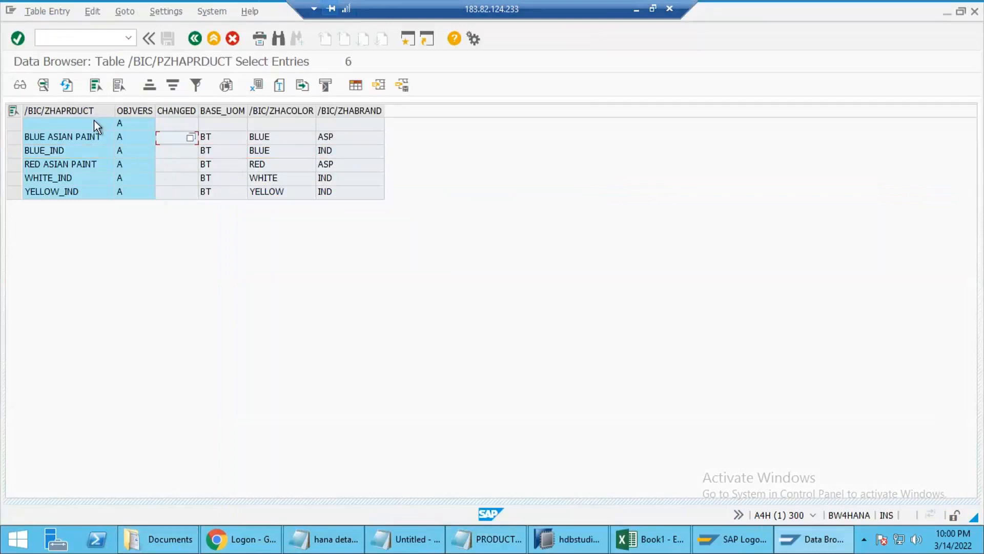
{"action": "left_click", "coordinate": [110, 111]}
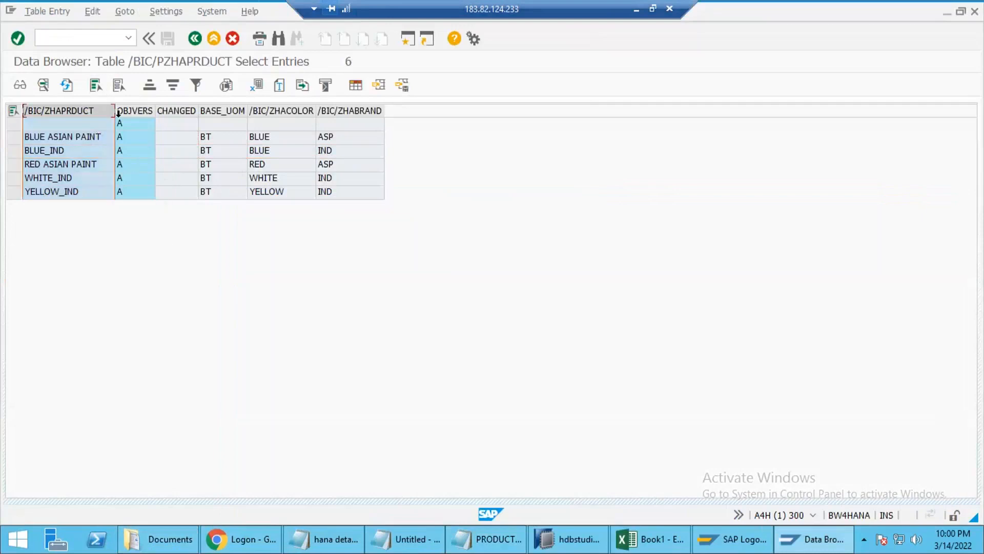
{"action": "left_click", "coordinate": [85, 143]}
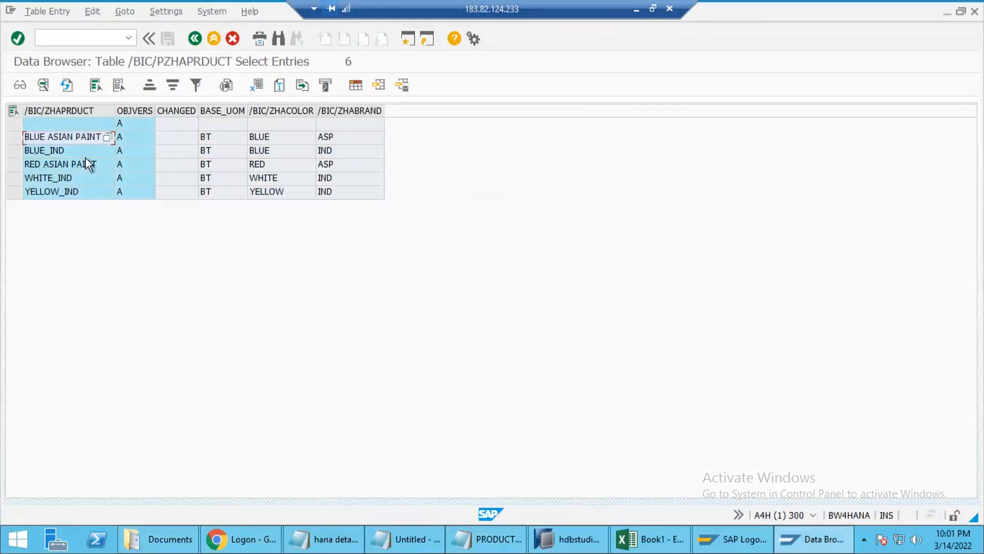
{"action": "left_click", "coordinate": [87, 110]}
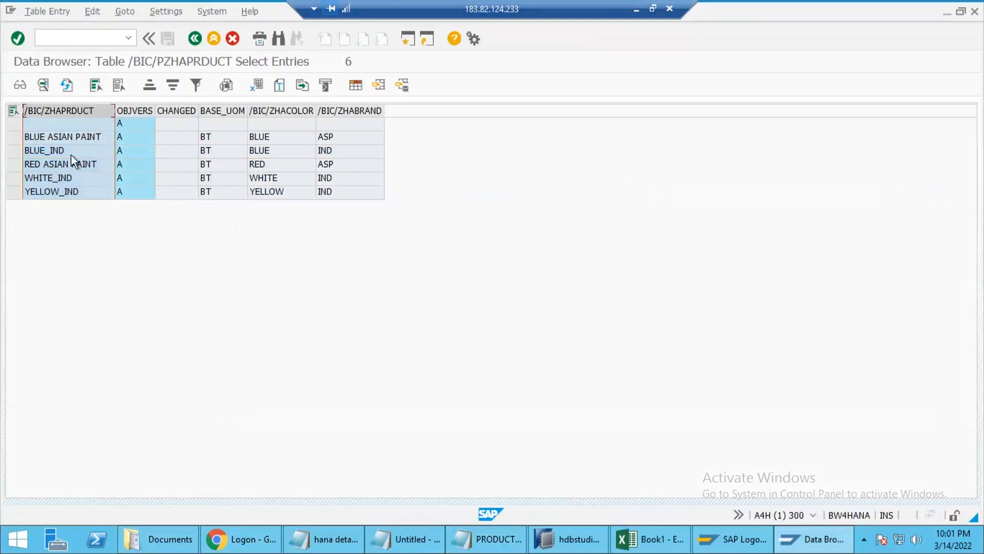
{"action": "left_click", "coordinate": [71, 155]}
{"action": "left_click", "coordinate": [195, 38]}
{"action": "left_click", "coordinate": [194, 38]}
{"action": "left_click", "coordinate": [194, 38]}
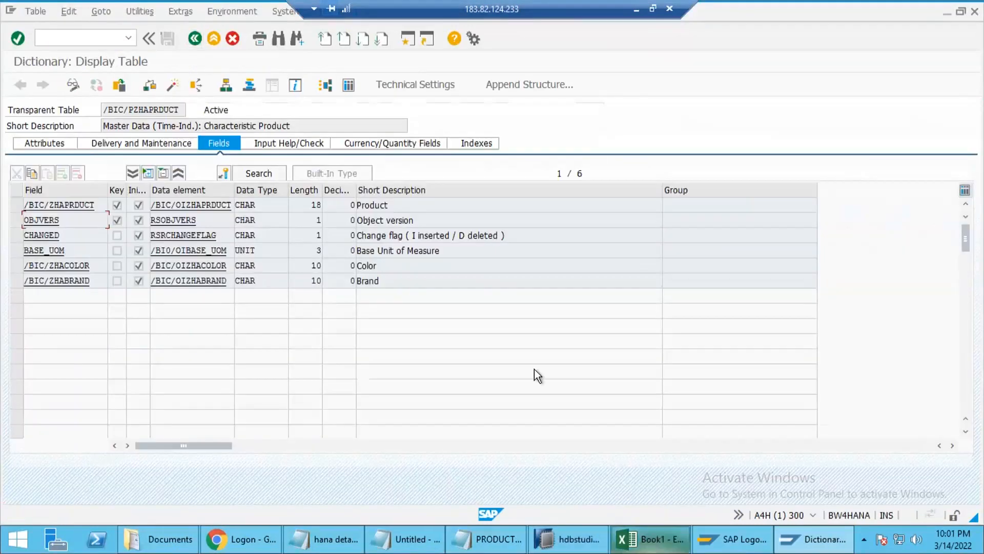
Step: Switch to Book1 in Excel and review the 0MATERIAL/Product attributes and the 0PRODUCT InfoObject row on Sheet1
{"action": "left_click", "coordinate": [650, 545]}
{"action": "left_click", "coordinate": [104, 498]}
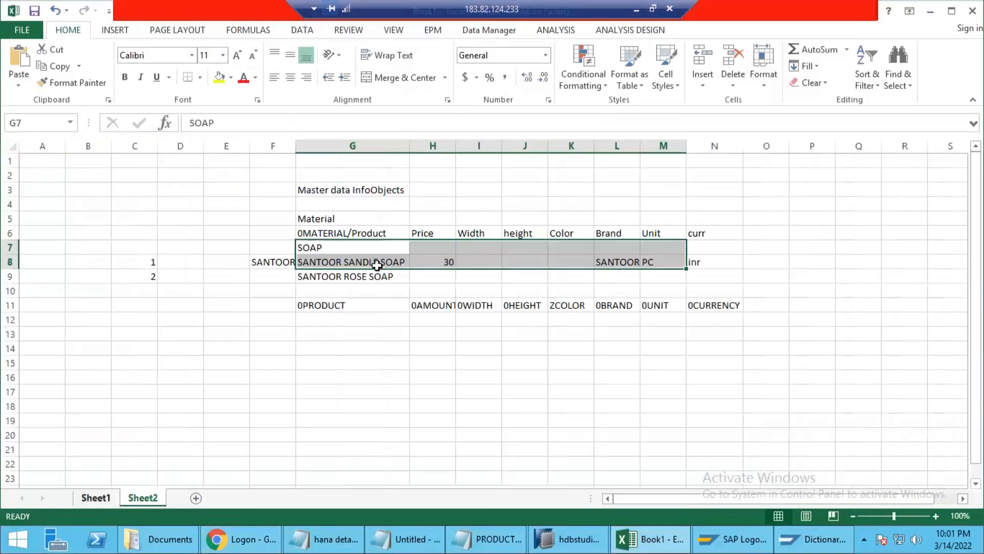
{"action": "left_click", "coordinate": [311, 307]}
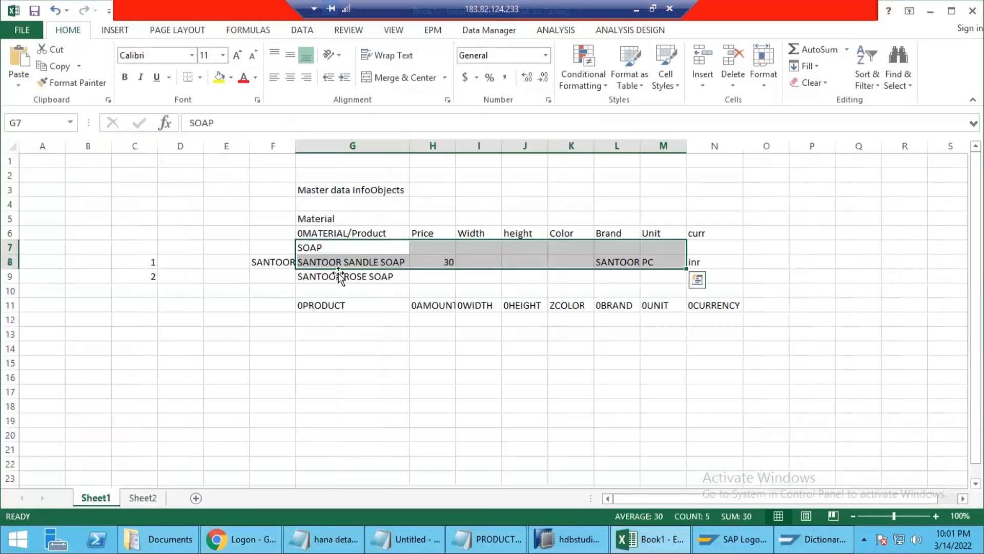
{"action": "left_click", "coordinate": [350, 218]}
{"action": "left_click_drag", "start_coordinate": [365, 304], "coordinate": [363, 306]}
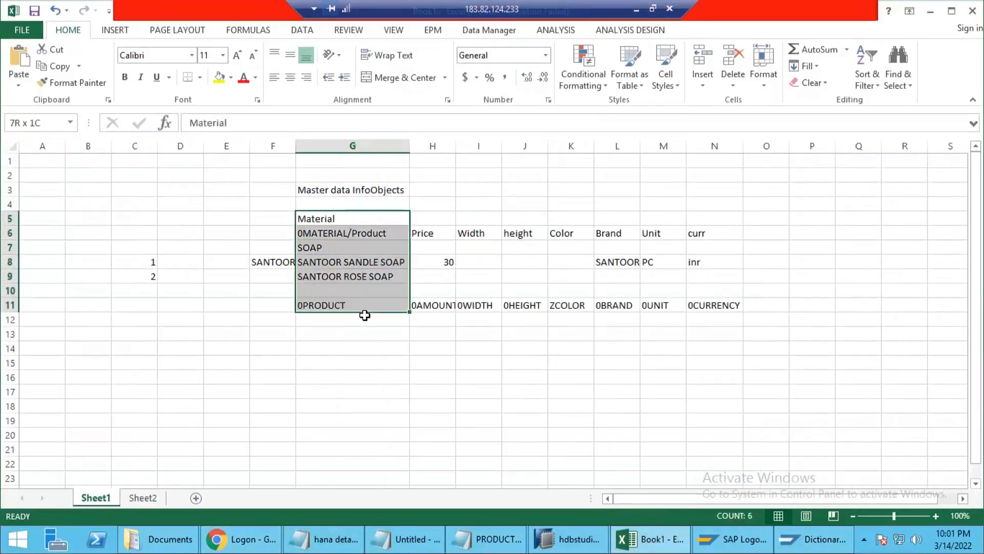
{"action": "left_click_drag", "start_coordinate": [428, 232], "coordinate": [491, 237]}
{"action": "left_click_drag", "start_coordinate": [691, 230], "coordinate": [697, 230]}
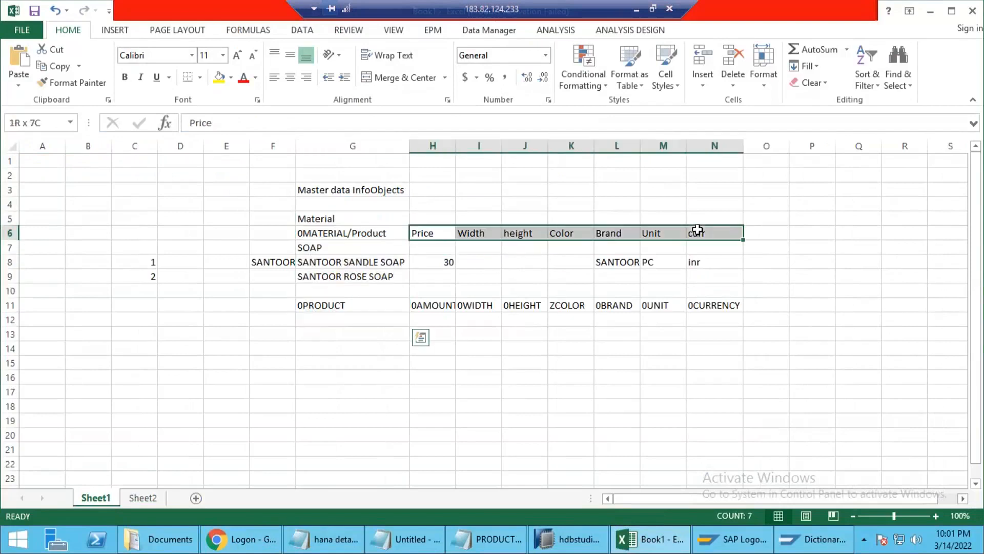
{"action": "left_click", "coordinate": [340, 247]}
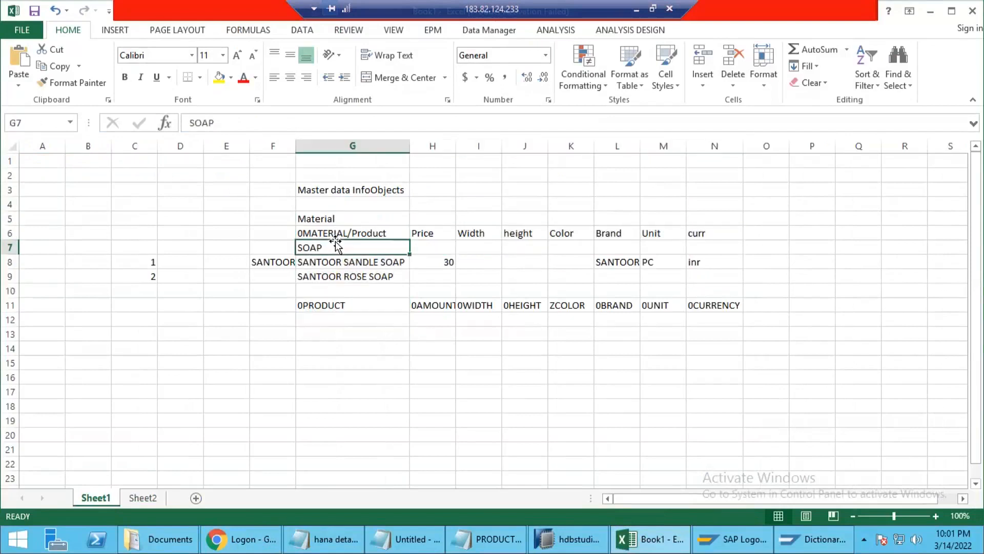
{"action": "left_click", "coordinate": [335, 306]}
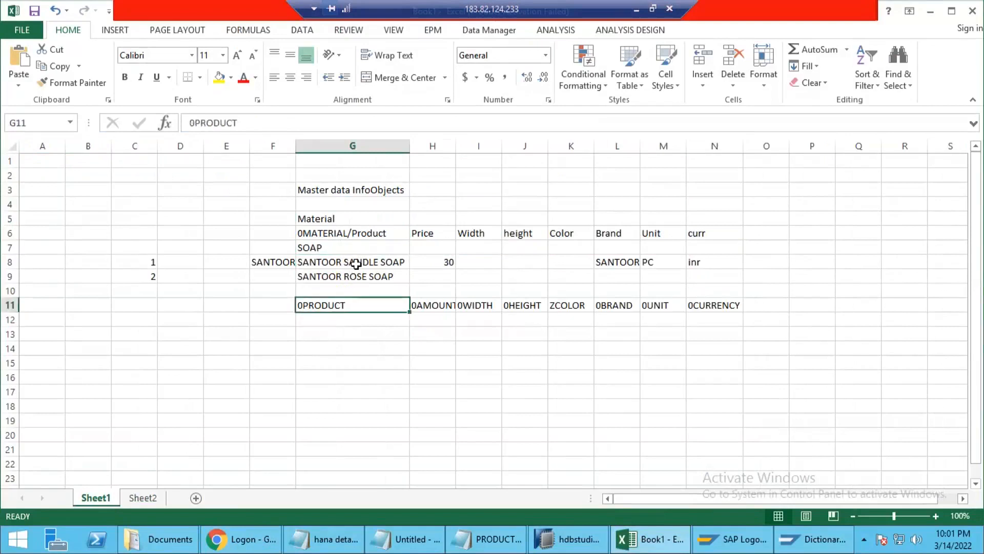
Step: Copy the SANTOOR SANDLE SOAP row, from product to currency, into row 10
{"action": "left_click", "coordinate": [357, 263]}
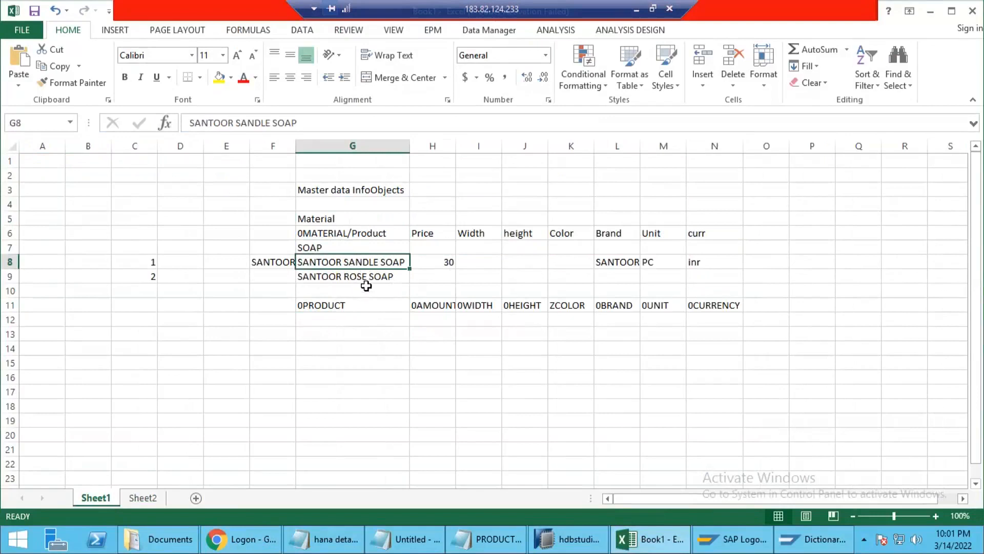
{"action": "key", "text": "ctrl+c"}
{"action": "left_click_drag", "start_coordinate": [363, 263], "coordinate": [697, 267]}
{"action": "key", "text": "ctrl+c"}
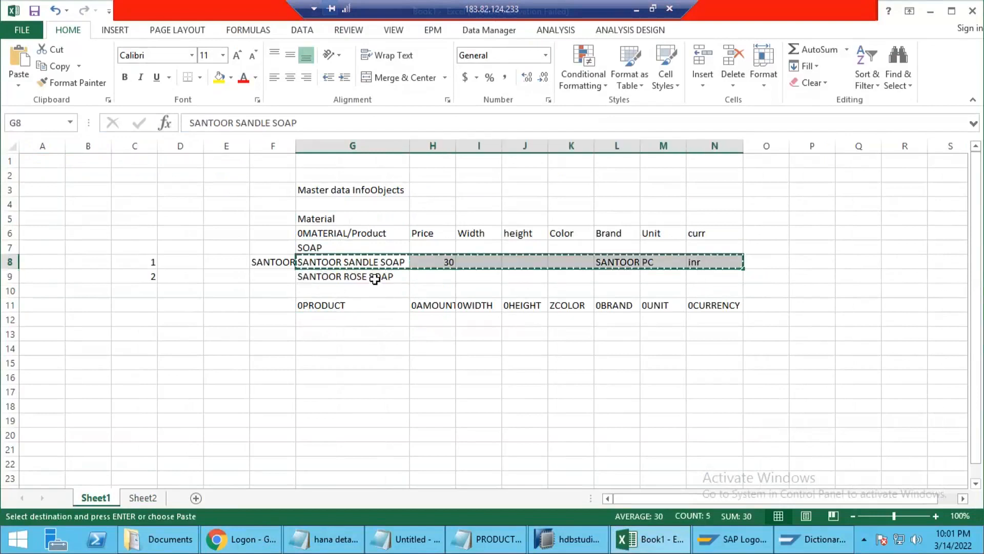
{"action": "left_click", "coordinate": [356, 288]}
{"action": "key", "text": "ctrl+v"}
{"action": "key", "text": "Escape"}
Step: Move the InfoObject row from 0PRODUCT to 0CURRENCY down to row 17, starting in column G
{"action": "left_click_drag", "start_coordinate": [307, 305], "coordinate": [718, 307]}
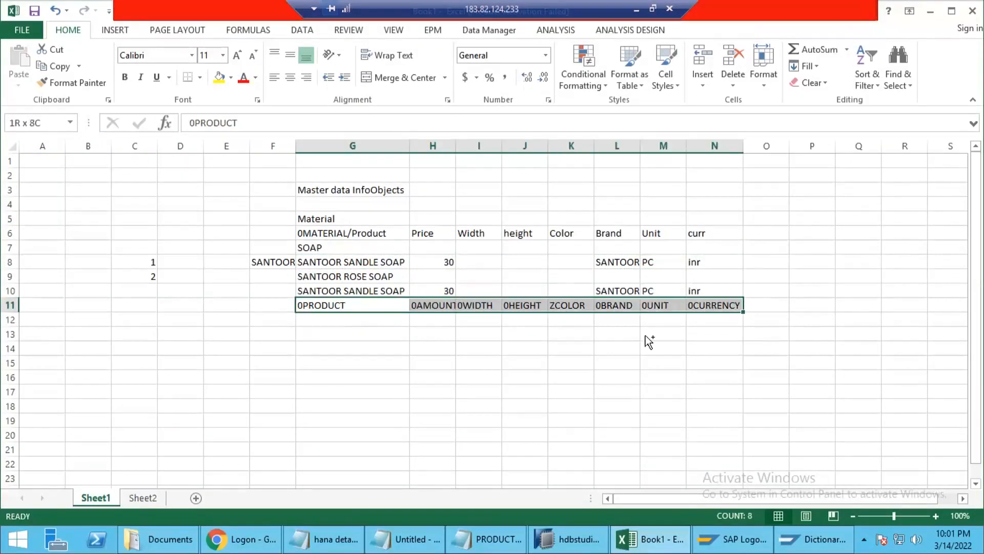
{"action": "key", "text": "ctrl+c"}
{"action": "left_click", "coordinate": [349, 390]}
{"action": "key", "text": "ctrl+v"}
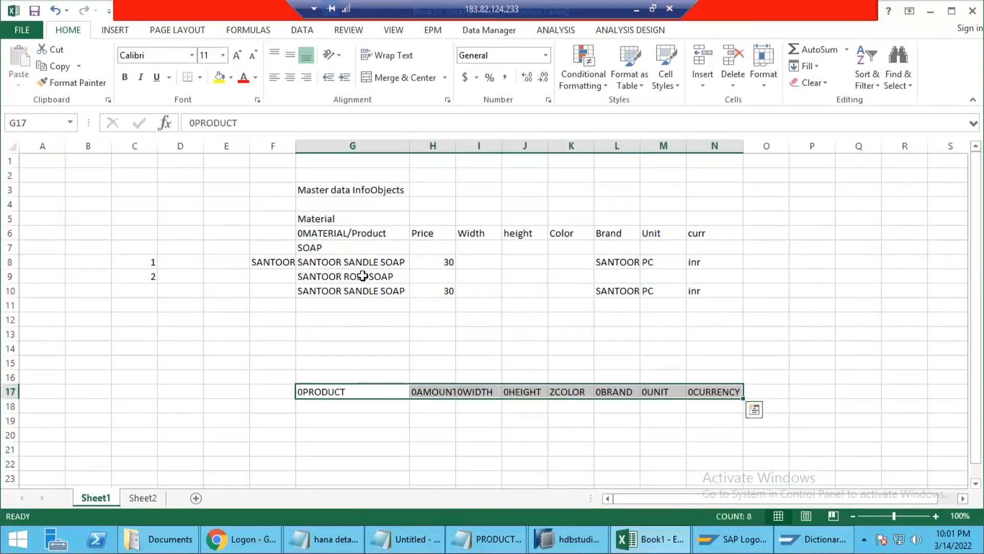
Step: Set the price of the SANTOOR SANDLE SOAP entry in row 10 to 40
{"action": "left_click", "coordinate": [322, 290]}
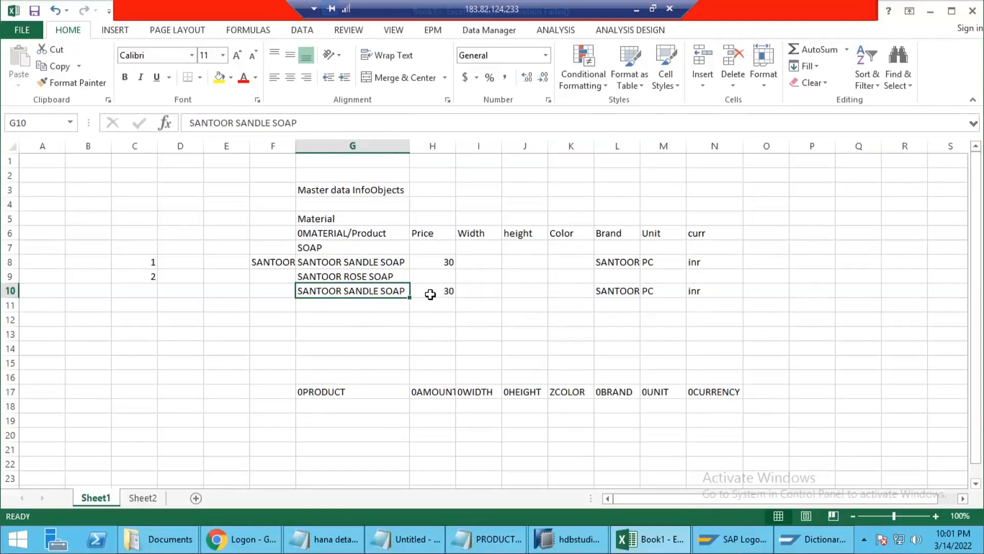
{"action": "key", "text": "Tab"}
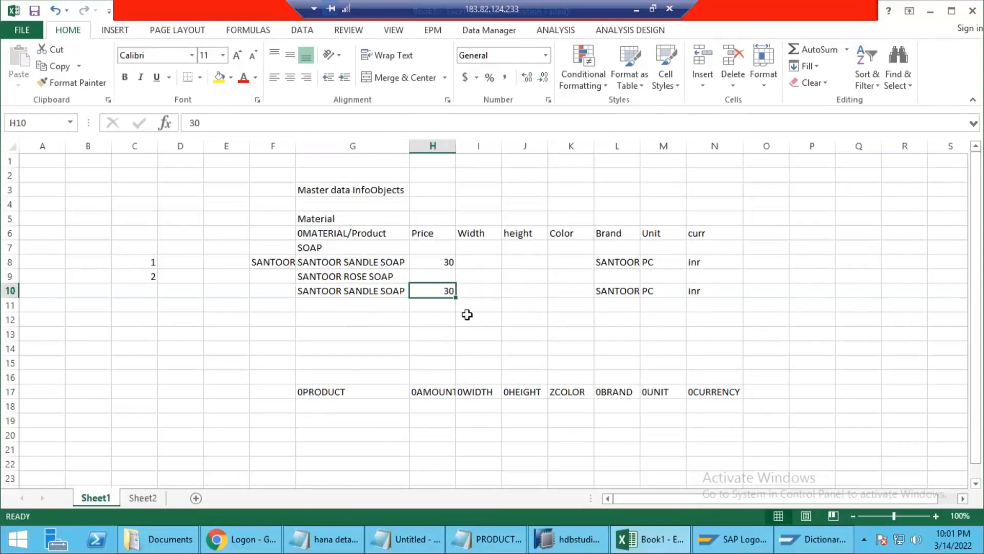
{"action": "type", "text": "4"}
{"action": "left_click", "coordinate": [467, 315]}
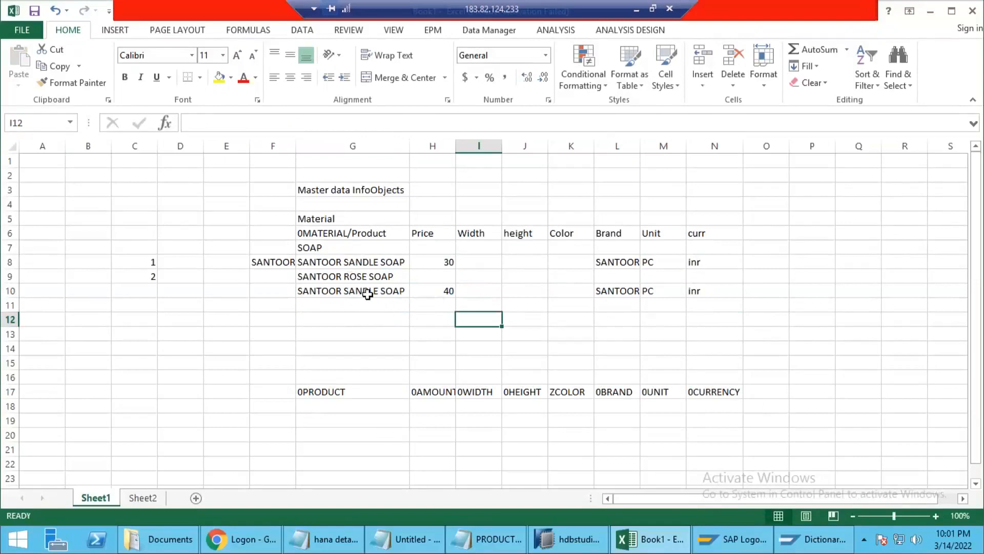
Step: Compare the SANTOOR SANDLE SOAP row 8 with its duplicate and clear the duplicate entries in row 10
{"action": "left_click_drag", "start_coordinate": [353, 262], "coordinate": [707, 262]}
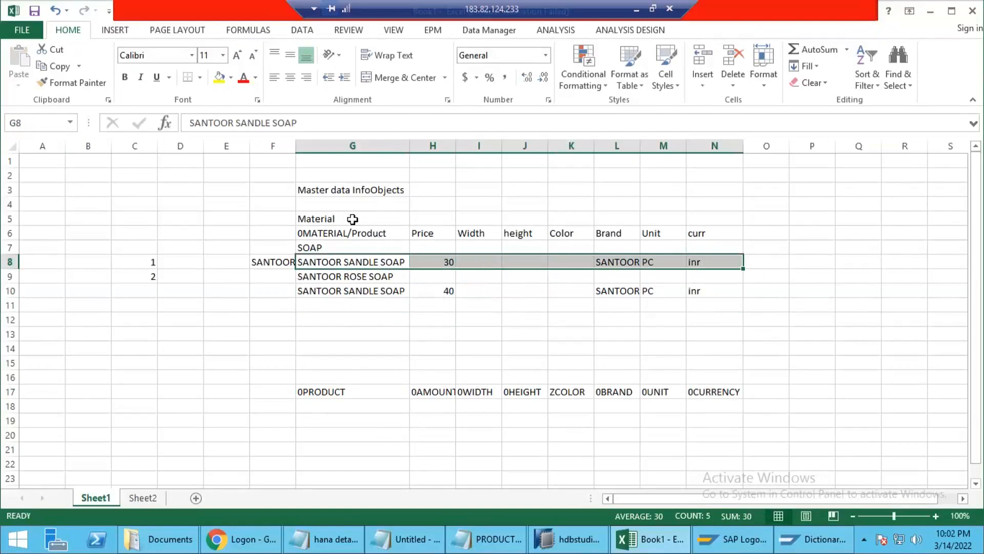
{"action": "left_click_drag", "start_coordinate": [401, 290], "coordinate": [697, 288]}
{"action": "key", "text": "Delete"}
Step: Examine the product column and the attribute headings from Price to curr in row 6
{"action": "left_click_drag", "start_coordinate": [426, 235], "coordinate": [679, 235]}
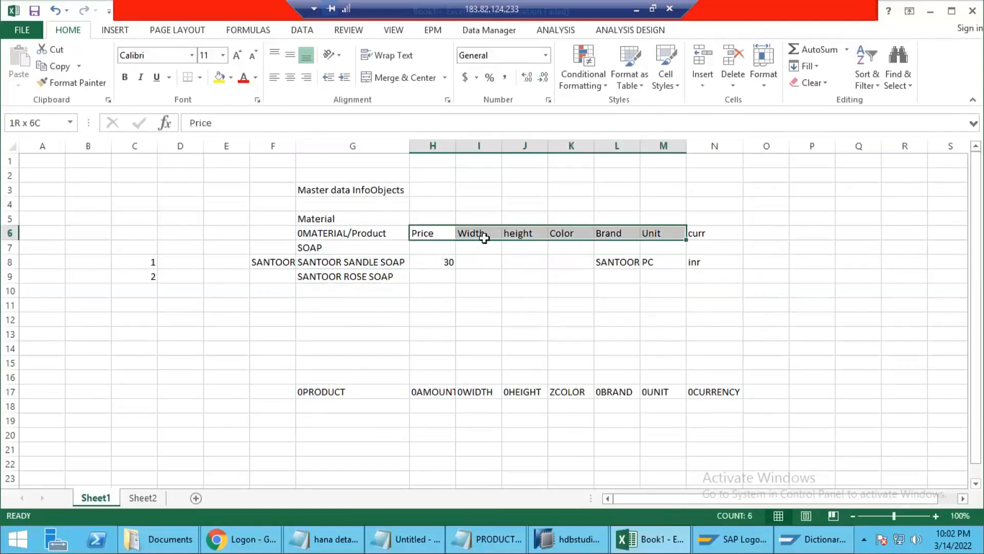
{"action": "left_click", "coordinate": [372, 234]}
{"action": "left_click_drag", "start_coordinate": [347, 180], "coordinate": [351, 328]}
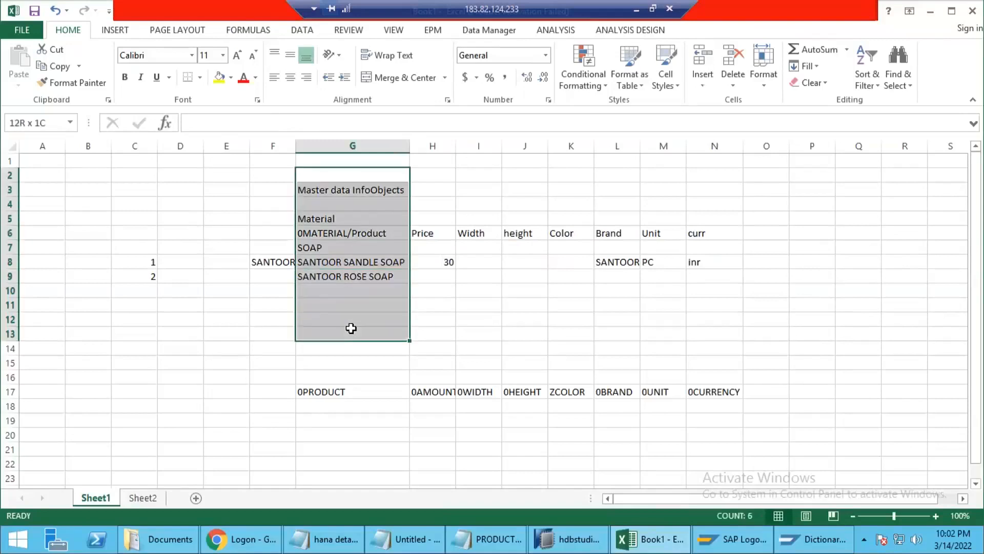
{"action": "left_click_drag", "start_coordinate": [349, 181], "coordinate": [361, 329]}
{"action": "left_click_drag", "start_coordinate": [350, 177], "coordinate": [346, 329]}
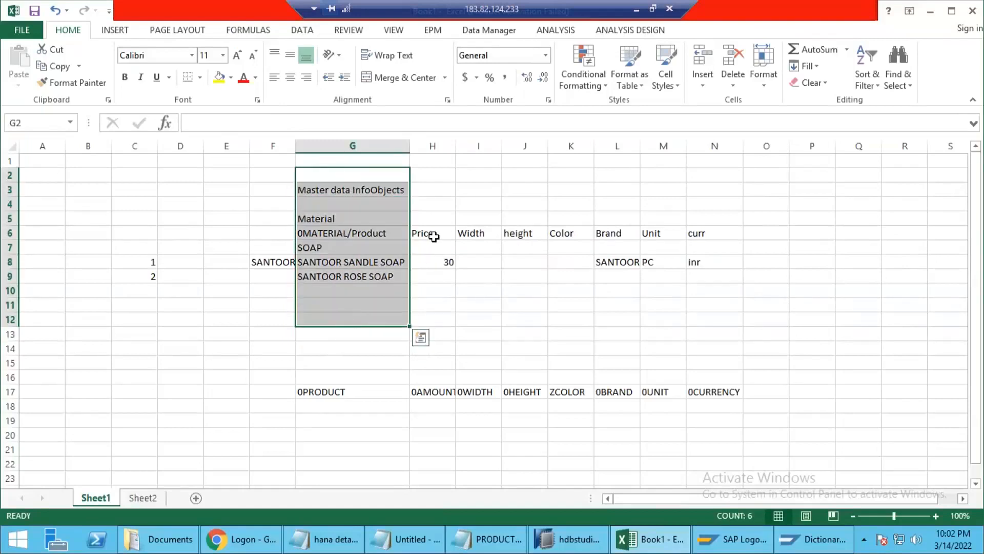
{"action": "left_click_drag", "start_coordinate": [433, 234], "coordinate": [692, 235]}
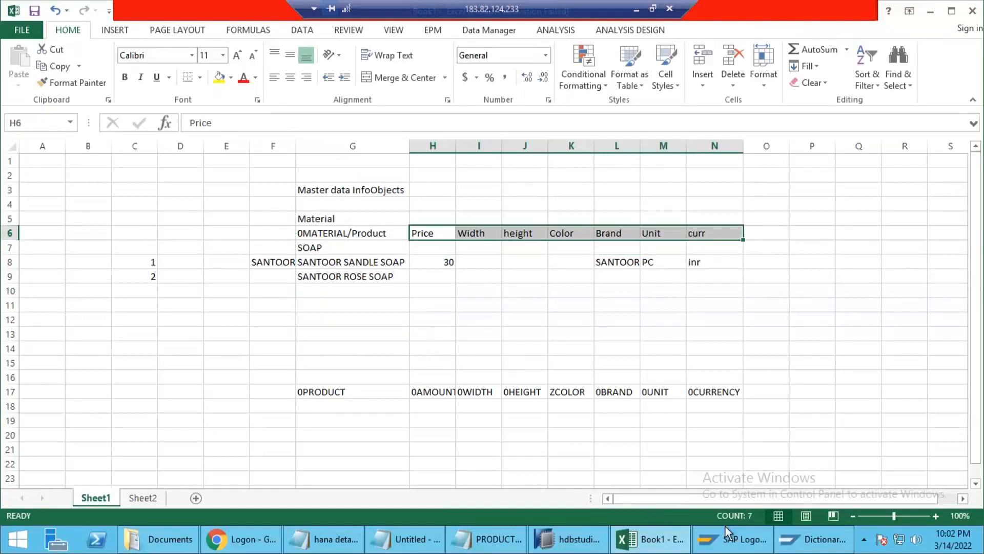
Step: Switch to the SAP Dictionary and check the key fields /BIC/ZHAPRDUCT and OBJVERS of table /BIC/PZHAPRDUCT
{"action": "left_click", "coordinate": [809, 543]}
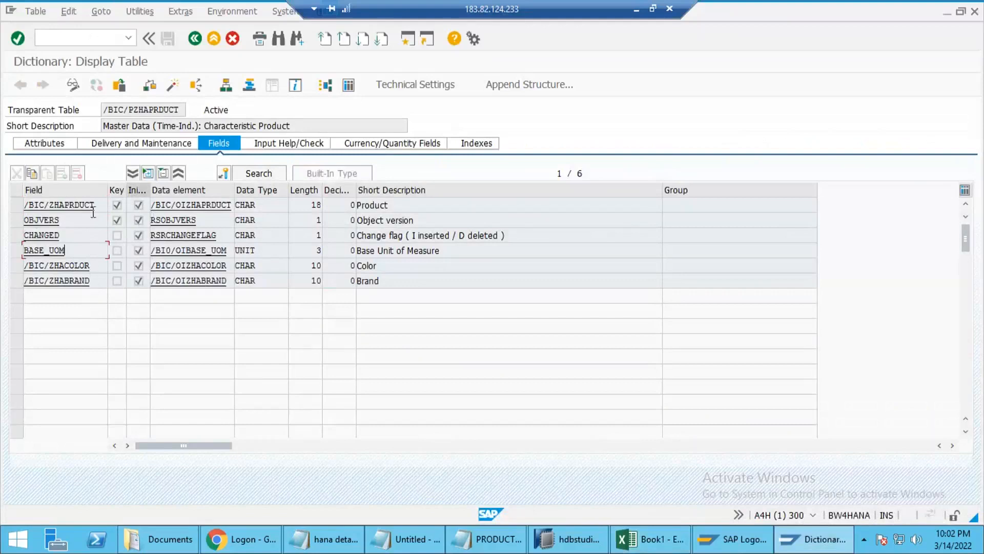
{"action": "left_click_drag", "start_coordinate": [95, 205], "coordinate": [12, 209]}
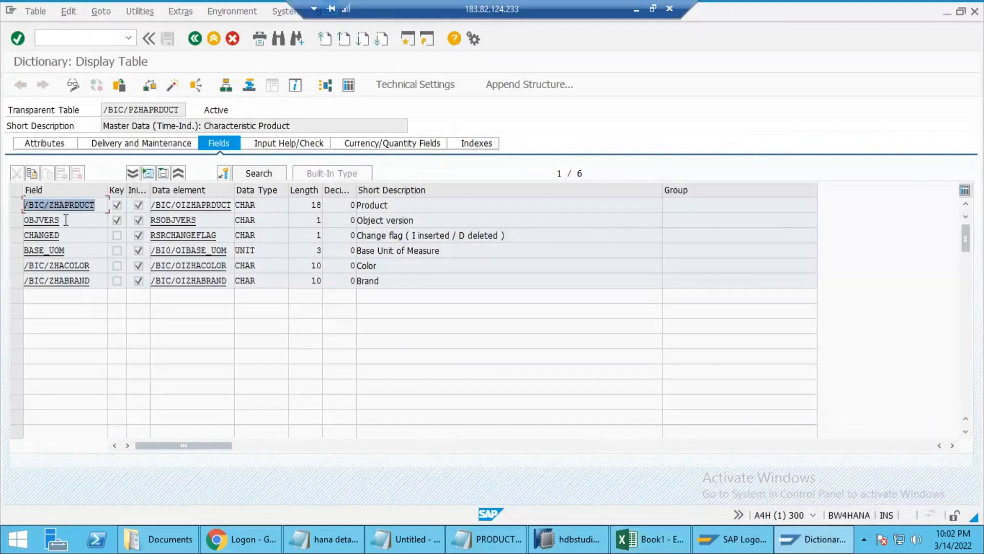
{"action": "left_click", "coordinate": [65, 224]}
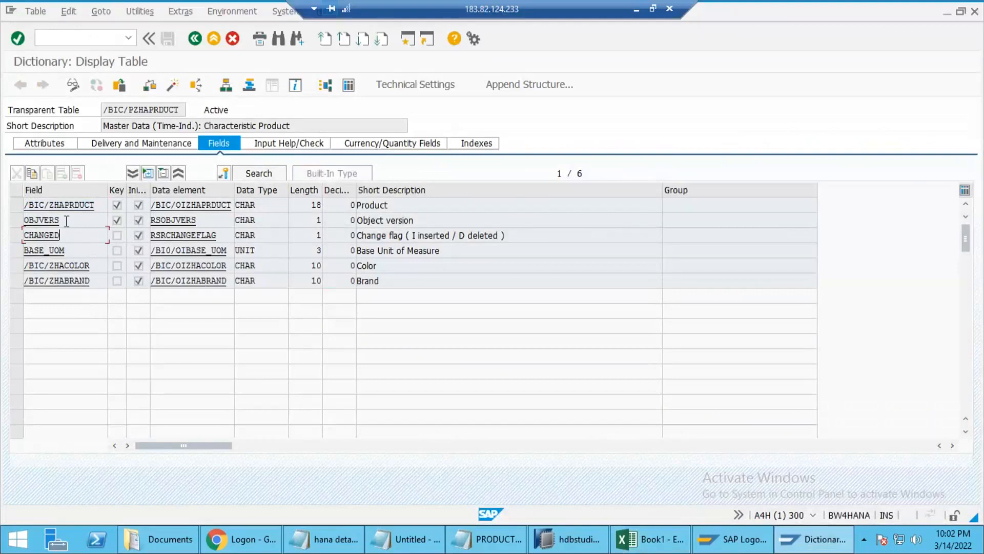
{"action": "double_click", "coordinate": [51, 220]}
Step: Display the entries of table /BIC/PZHAPRDUCT and check the loaded product rows, including BLUE_IND
{"action": "left_click", "coordinate": [350, 85]}
{"action": "left_click", "coordinate": [20, 86]}
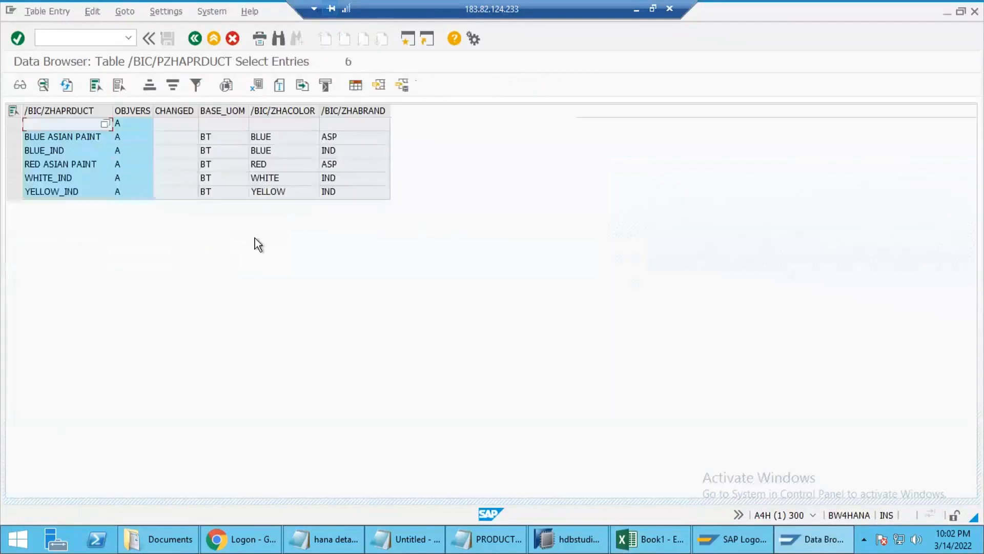
{"action": "left_click_drag", "start_coordinate": [18, 141], "coordinate": [19, 191]}
{"action": "left_click", "coordinate": [79, 156]}
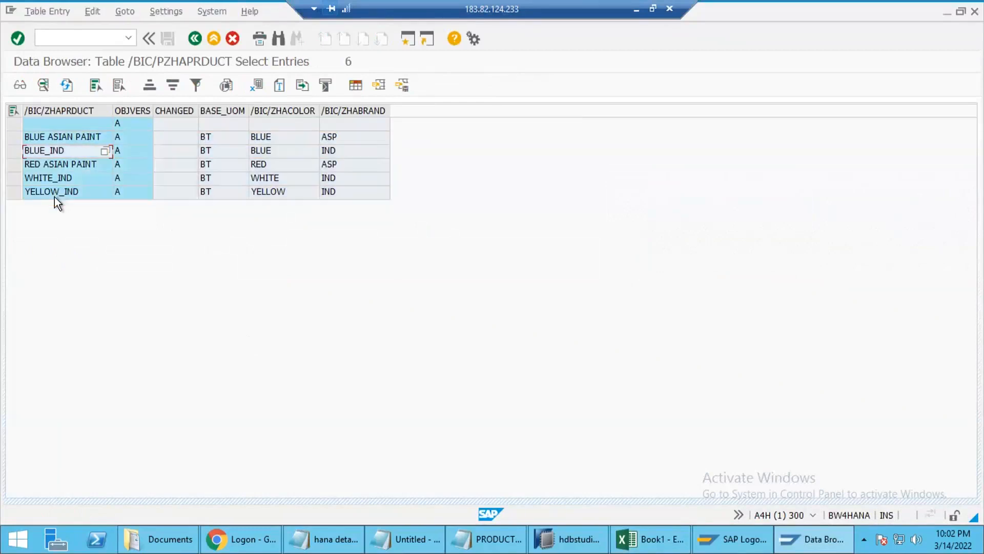
Step: In the Trainings Content Sheet workbook, append ", How to Maintain Master data manually and How to upload Master data via Flat file Data Source" to cell C4
{"action": "left_click", "coordinate": [637, 8]}
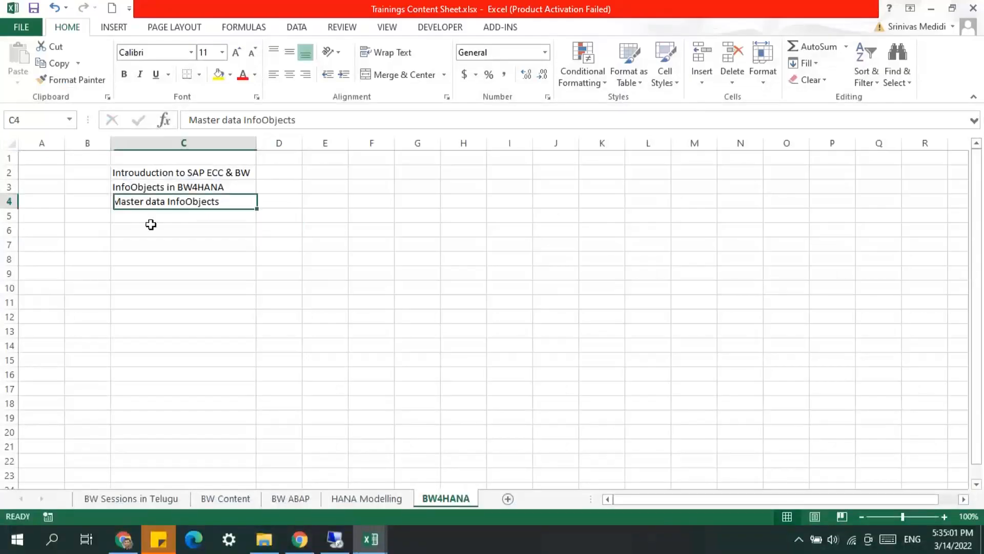
{"action": "double_click", "coordinate": [226, 200]}
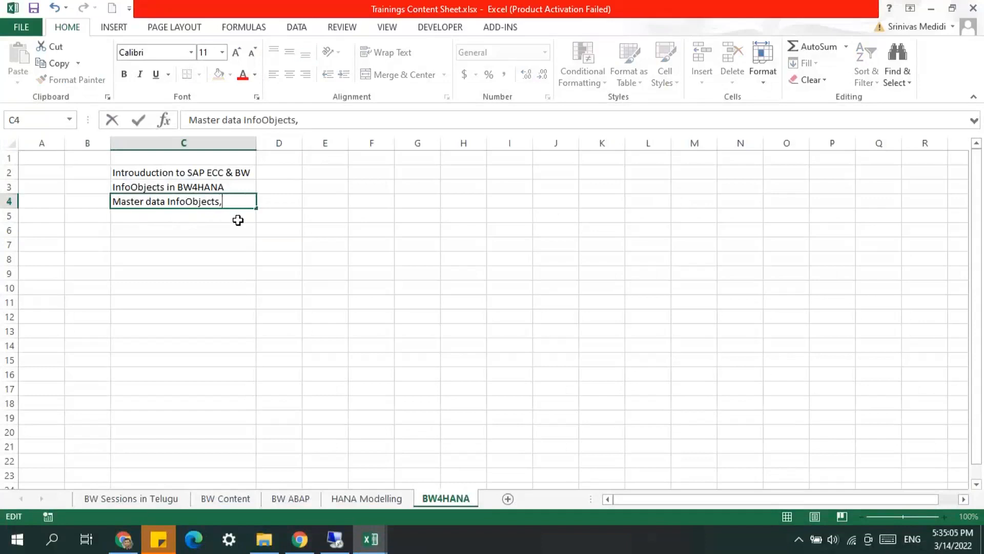
{"action": "type", "text": ", How to Maintain Master dat"}
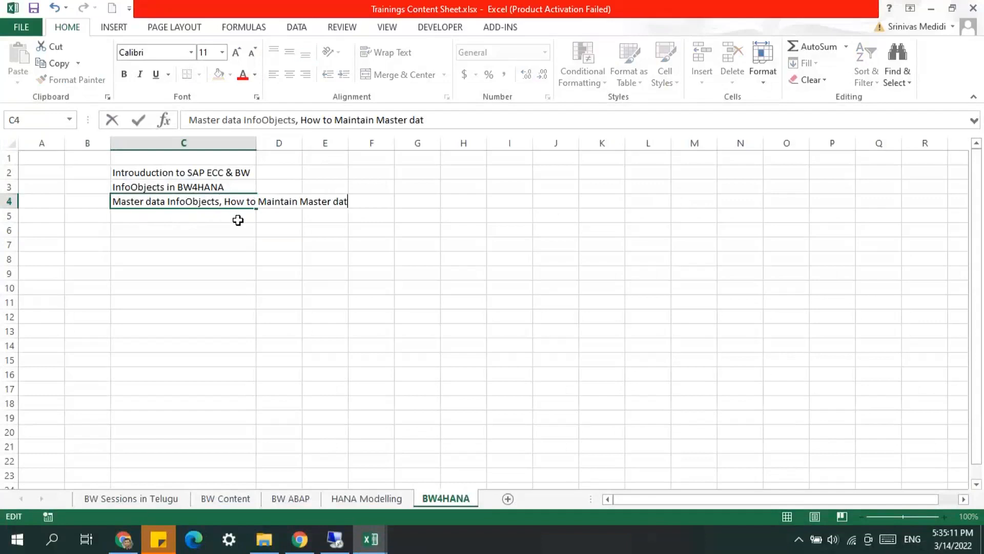
{"action": "type", "text": "a manually and How to upload Mast"}
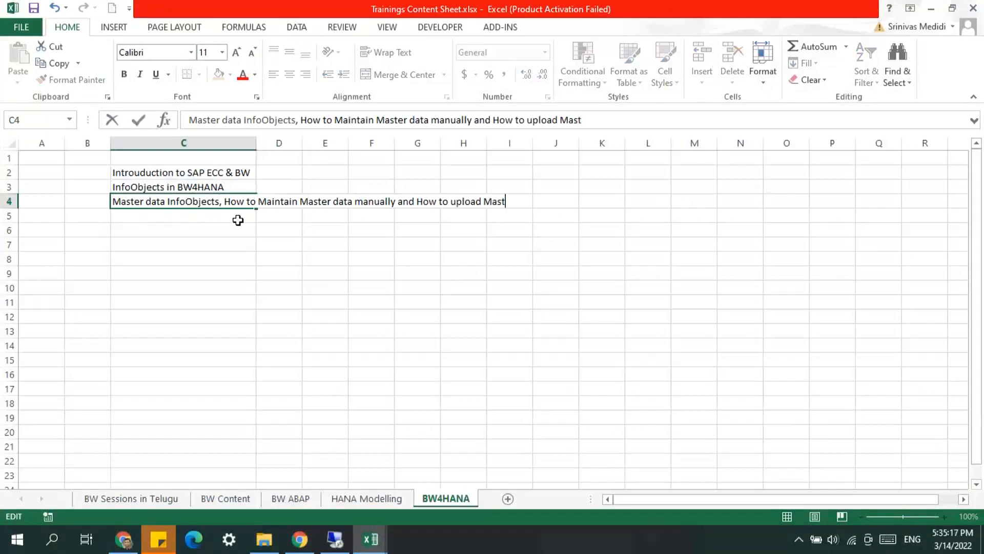
{"action": "type", "text": "er data via Flat fiel"}
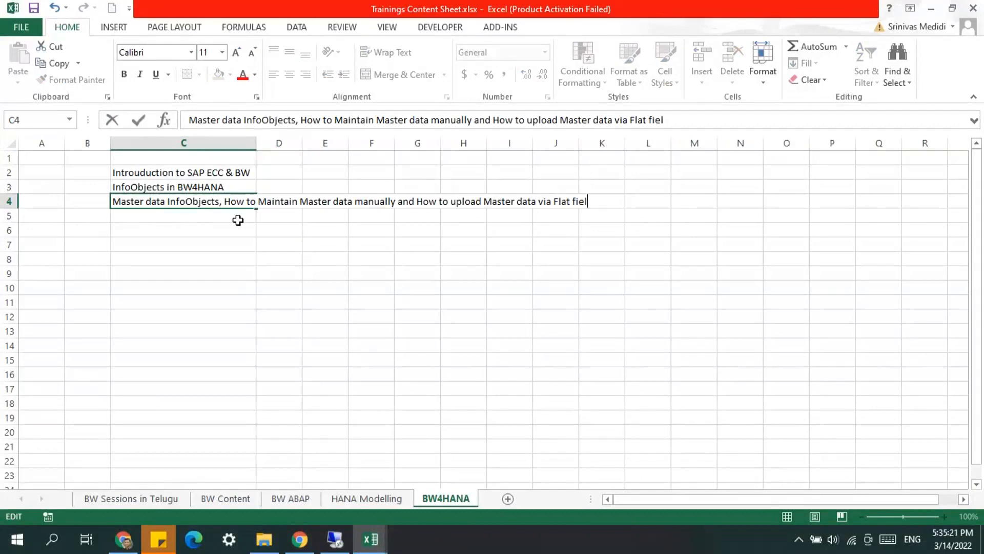
{"action": "key", "text": "BackSpace"}
{"action": "type", "text": "le Data Source"}
{"action": "key", "text": "Return"}
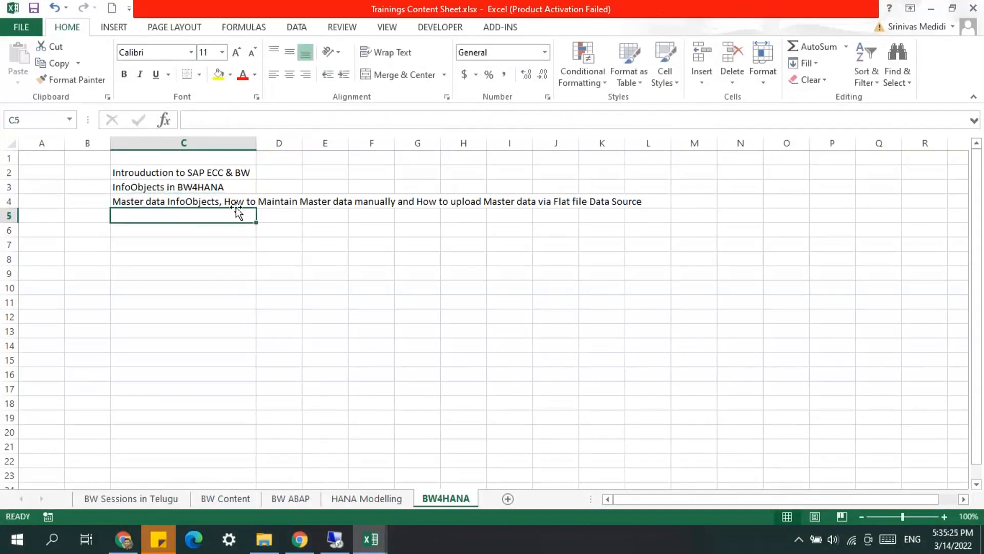
{"action": "left_click", "coordinate": [198, 201]}
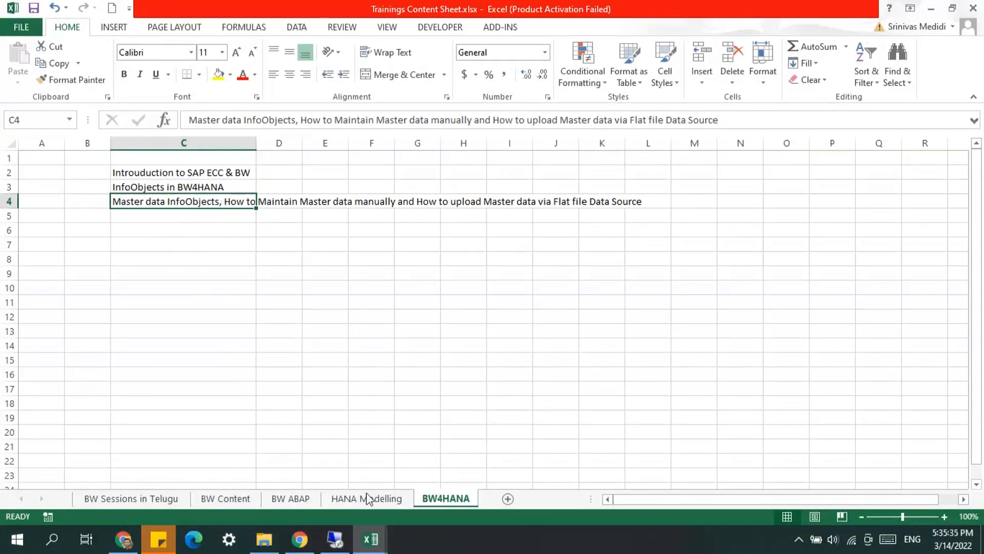
Step: Insert a new worksheet into the Trainings Content Sheet workbook
{"action": "left_click", "coordinate": [338, 538]}
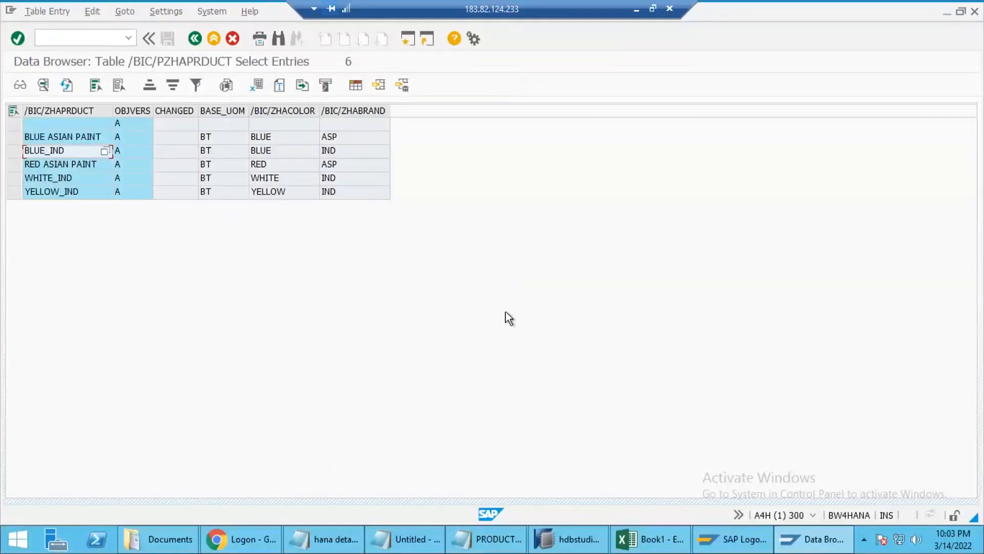
{"action": "left_click", "coordinate": [636, 11]}
{"action": "key", "text": "shift+F11"}
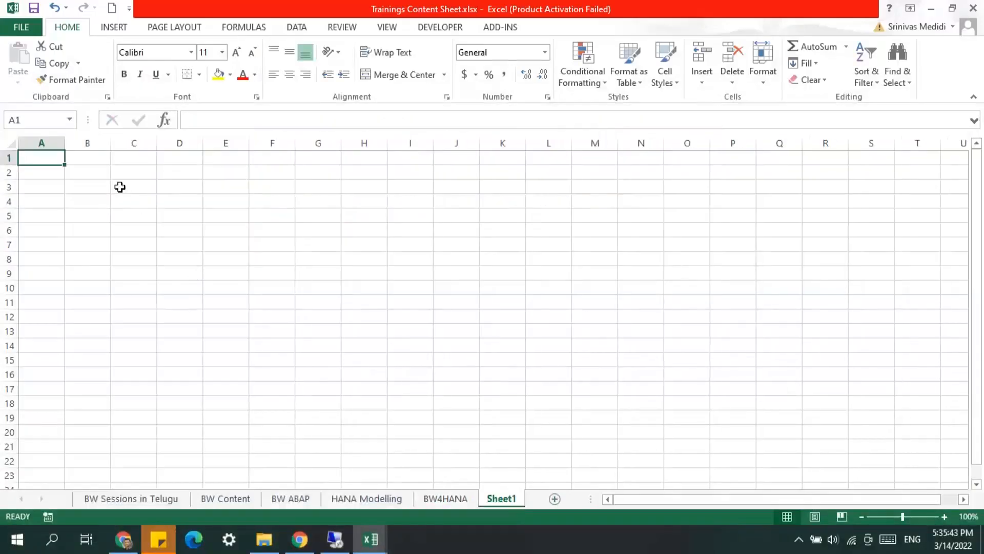
Step: Create a new blank workbook and select cell B3 on its first sheet
{"action": "left_click", "coordinate": [21, 27]}
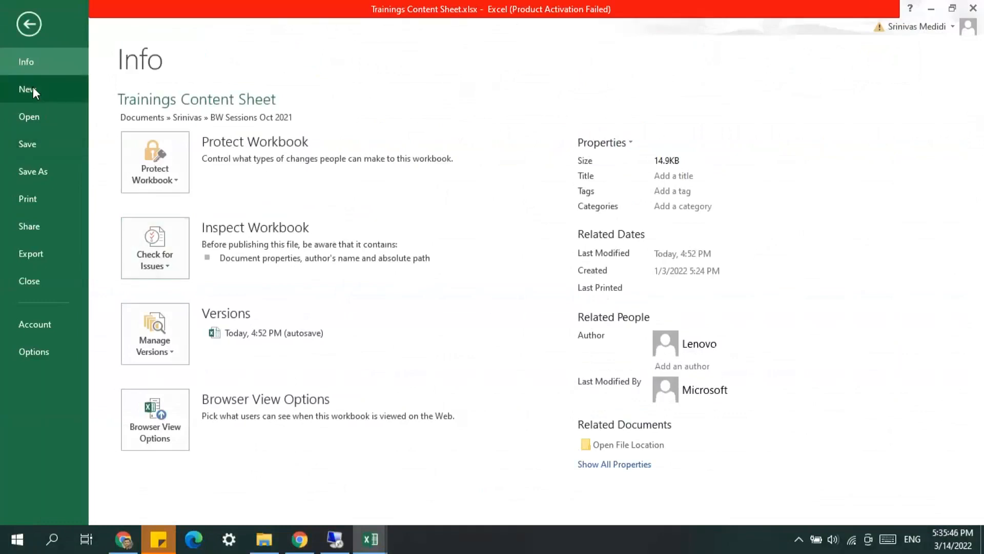
{"action": "left_click", "coordinate": [33, 88]}
{"action": "left_click", "coordinate": [231, 202]}
{"action": "left_click", "coordinate": [101, 184]}
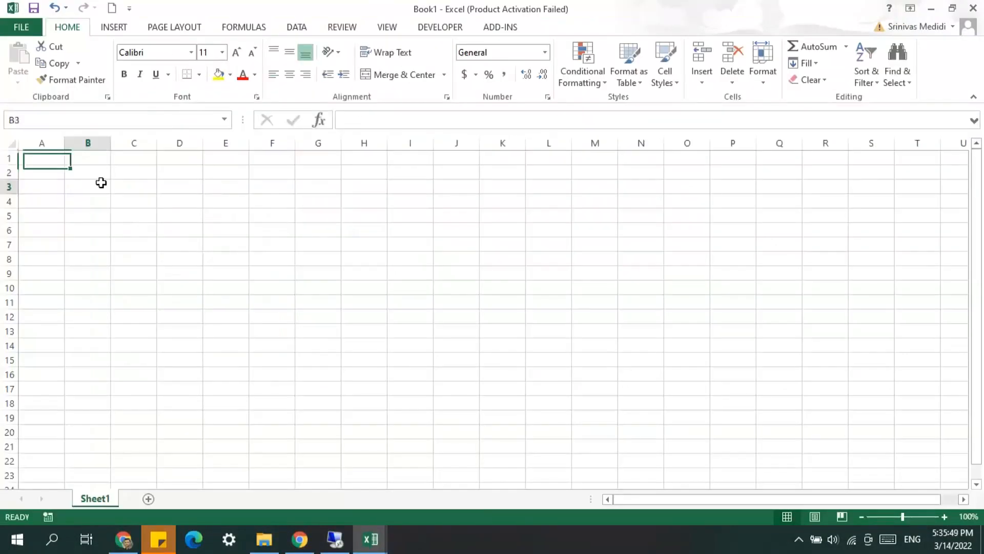
Step: Rename the new workbook's worksheet as "Day 2"
{"action": "double_click", "coordinate": [96, 499]}
{"action": "type", "text": "Days"}
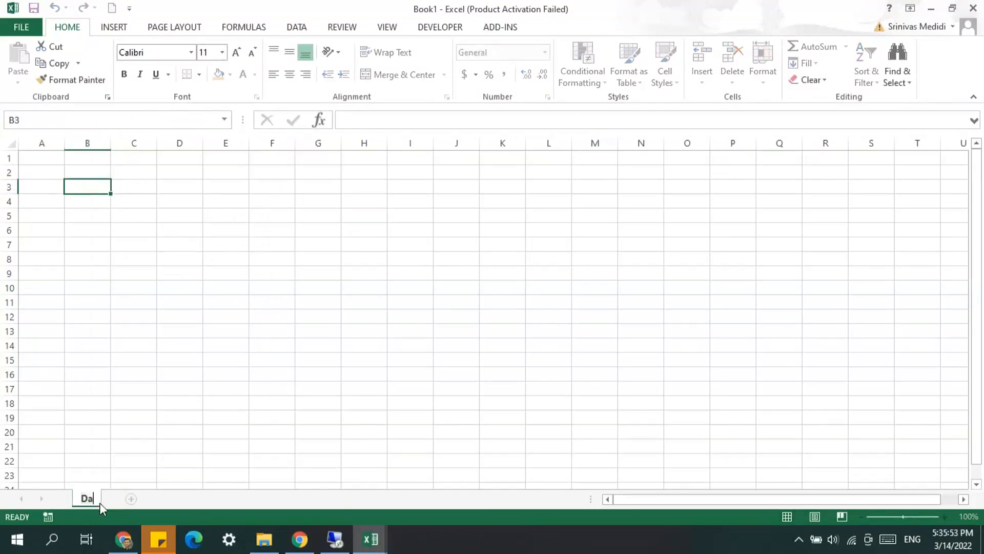
{"action": "key", "text": "BackSpace"}
{"action": "type", "text": "2"}
{"action": "key", "text": "Return"}
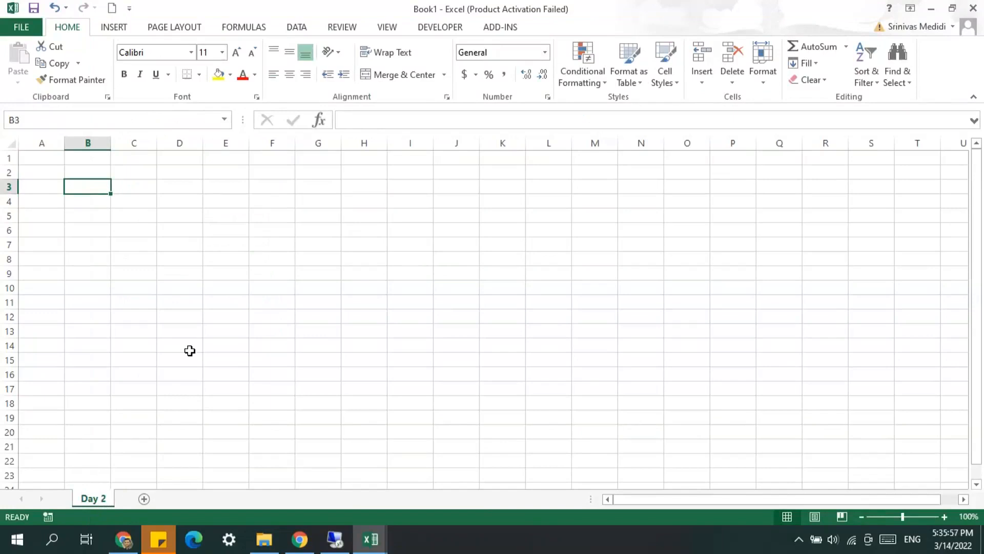
Step: Enter the heading "Create below Info Object" in cell B3
{"action": "type", "text": "Create belwo In"}
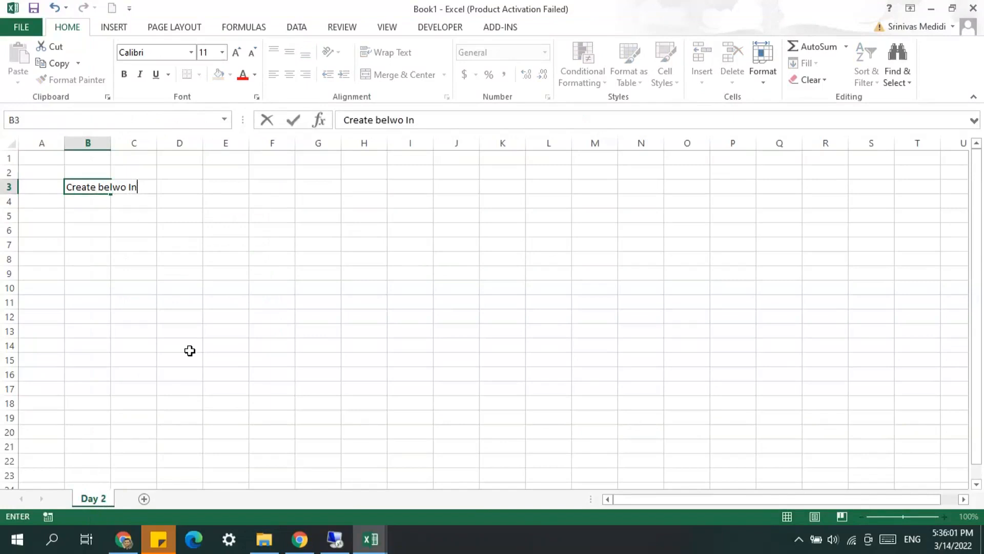
{"action": "key", "text": "BackSpace"}
{"action": "key", "text": "BackSpace"}
{"action": "key", "text": "BackSpace"}
{"action": "type", "text": "ow Info Object"}
{"action": "key", "text": "Return"}
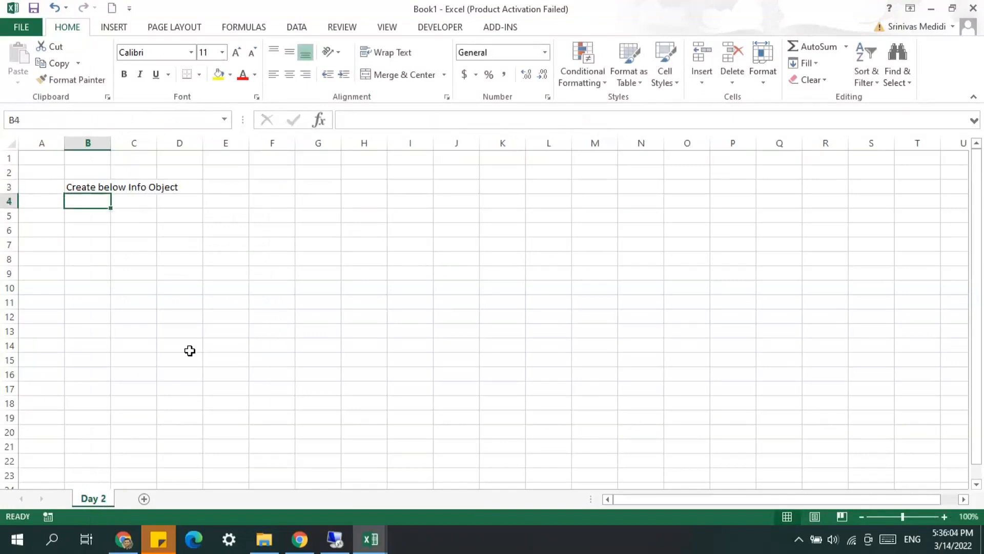
Step: Enter the column headers "Info Object Technical Name" in B5 and "Description" in C5
{"action": "key", "text": "Return"}
{"action": "type", "text": "Info Object Technical Name"}
{"action": "key", "text": "Tab"}
{"action": "type", "text": "Descript"}
{"action": "key", "text": "BackSpace"}
{"action": "type", "text": "ption"}
{"action": "key", "text": "Tab"}
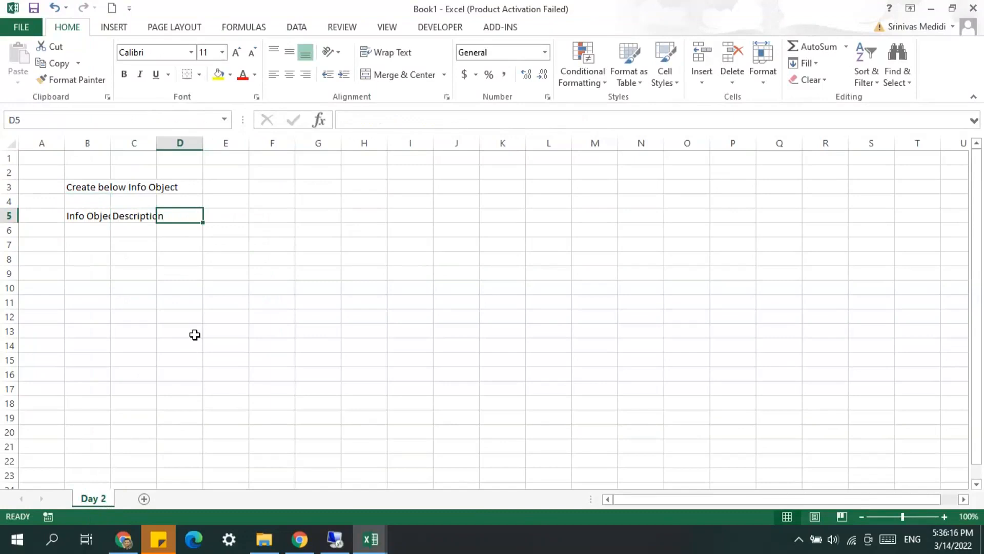
Step: Widen column C so that the "Description" header fits inside its cell
{"action": "left_click", "coordinate": [583, 14]}
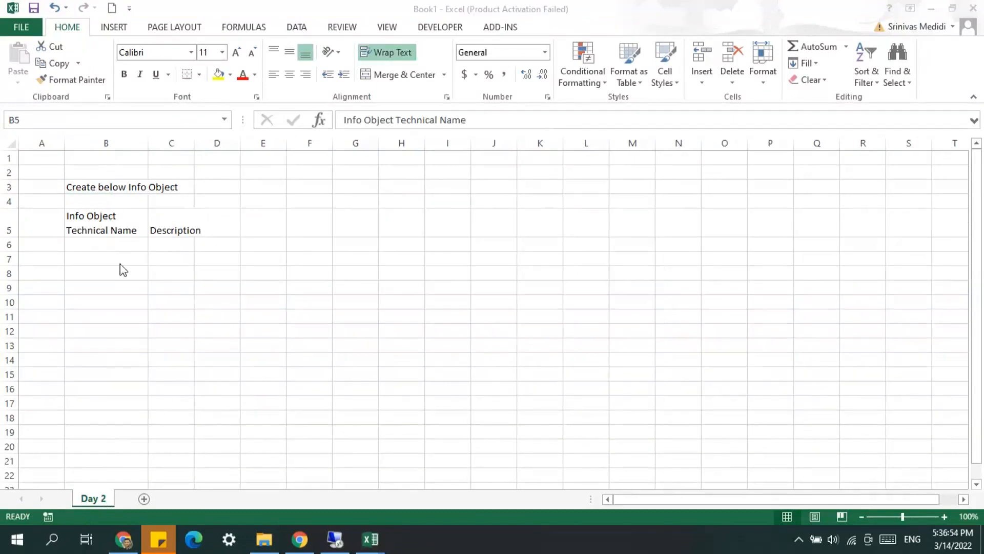
{"action": "left_click", "coordinate": [123, 226]}
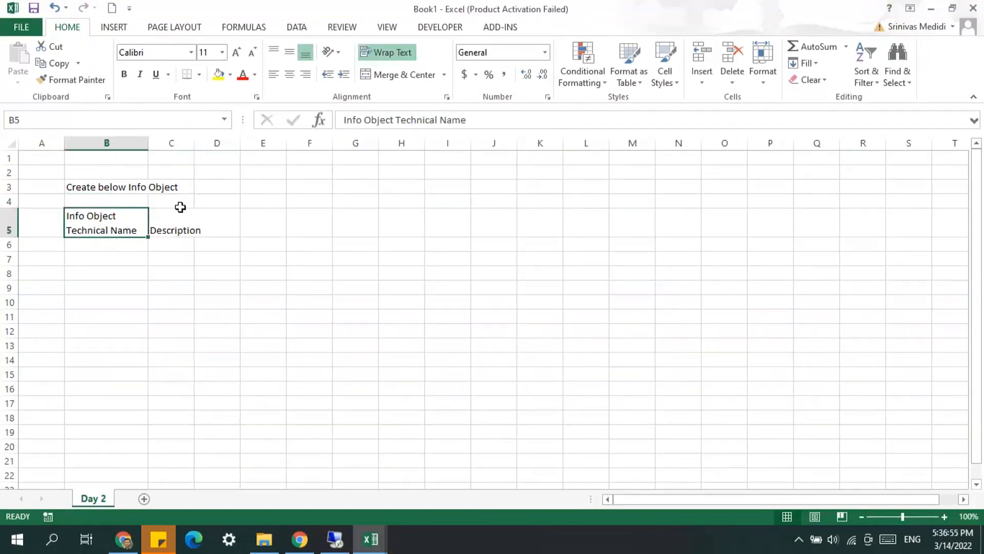
{"action": "left_click_drag", "start_coordinate": [197, 143], "coordinate": [236, 143]}
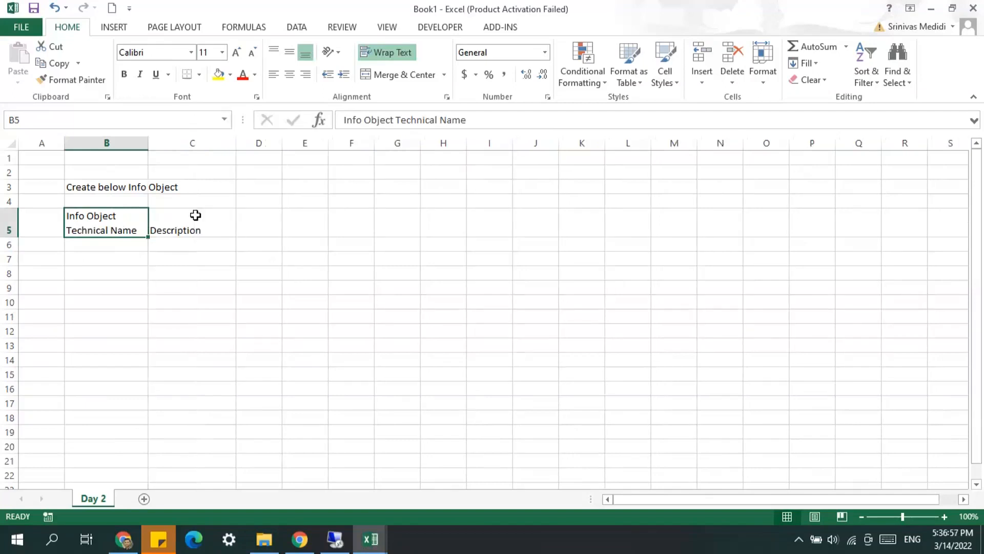
{"action": "left_click", "coordinate": [188, 217]}
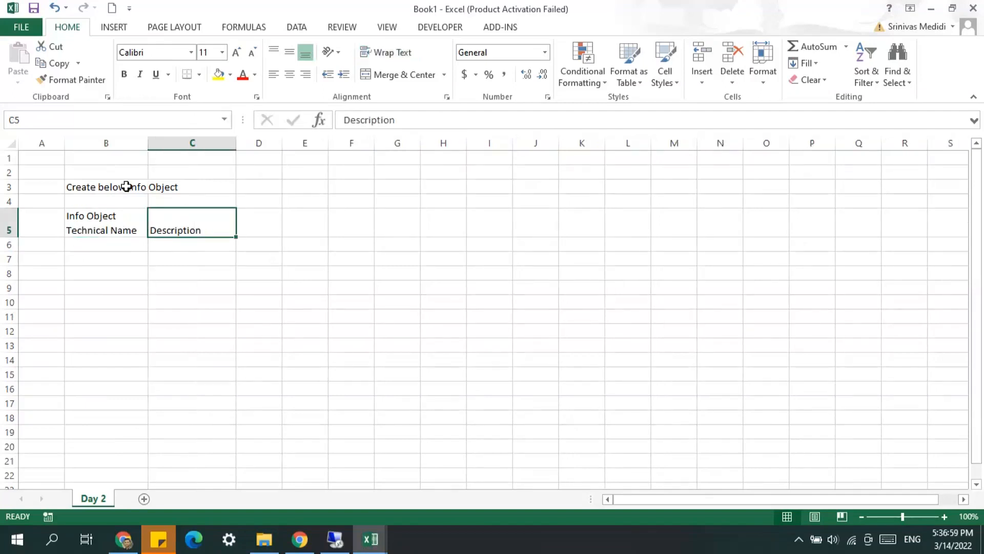
{"action": "left_click", "coordinate": [103, 224]}
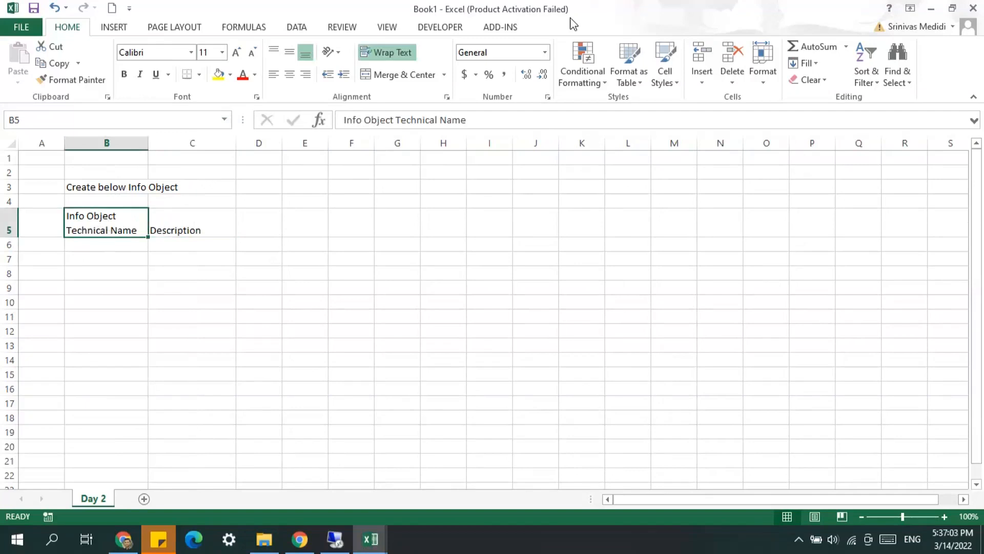
Step: Add the column headers "Data type" in D5 and "Length" in E5
{"action": "left_click", "coordinate": [257, 230]}
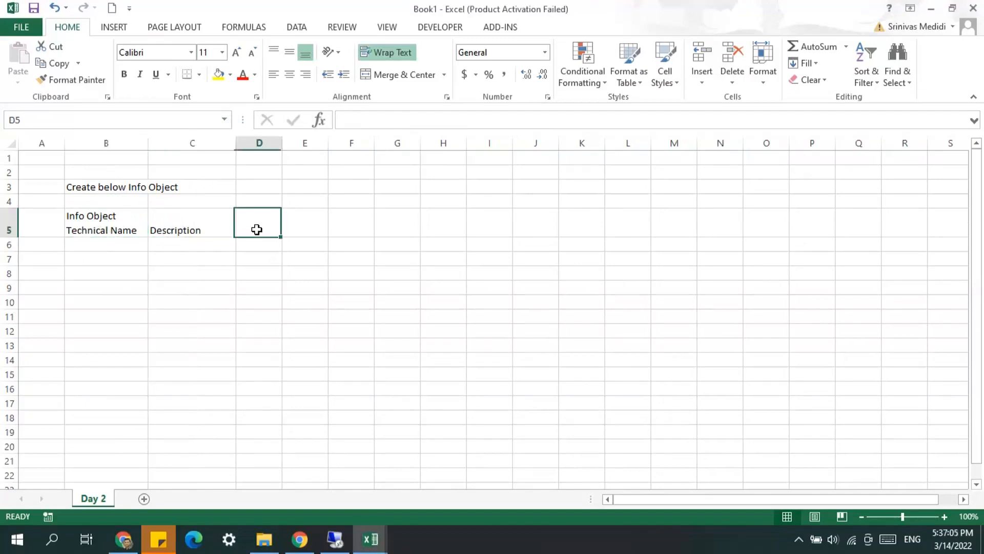
{"action": "type", "text": "DAta type"}
{"action": "key", "text": "Tab"}
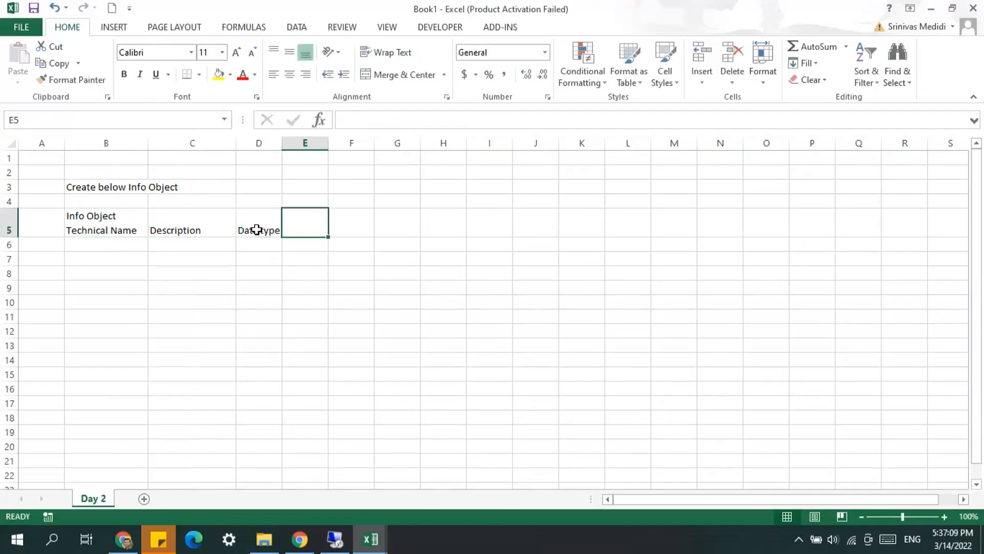
{"action": "type", "text": "Lenght"}
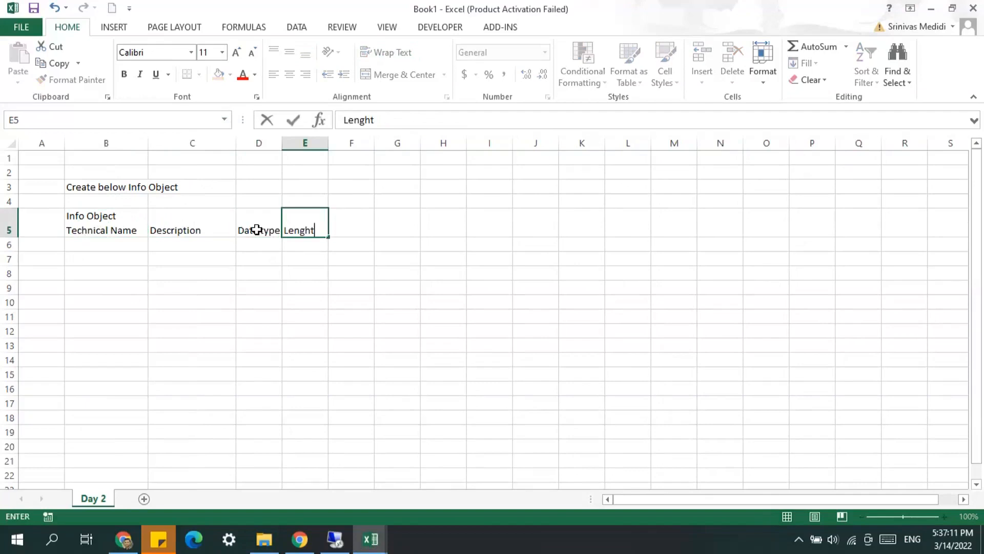
{"action": "key", "text": "Tab"}
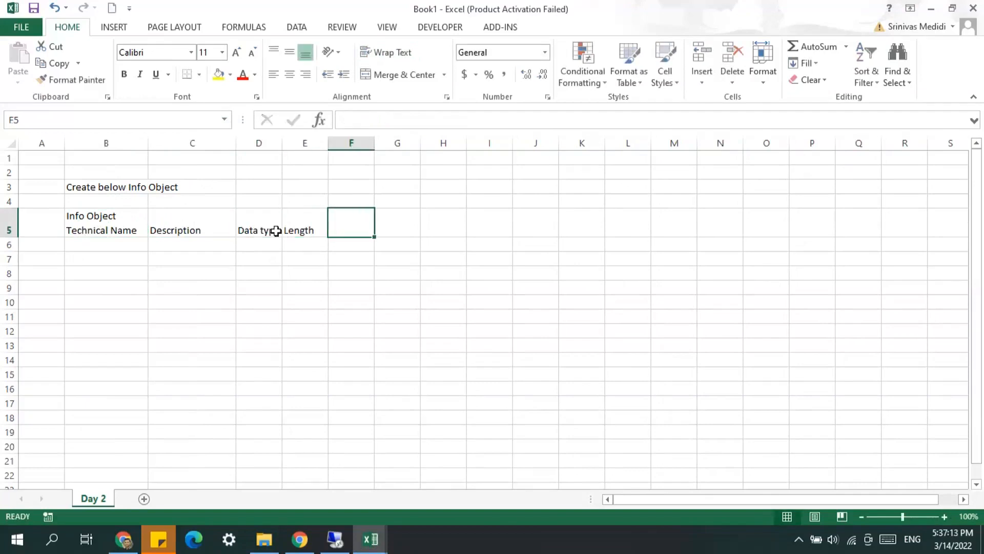
Step: Fill row 6 with the info object ZHACNTRY, description Country, data type CHAR and length 3
{"action": "left_click", "coordinate": [90, 248]}
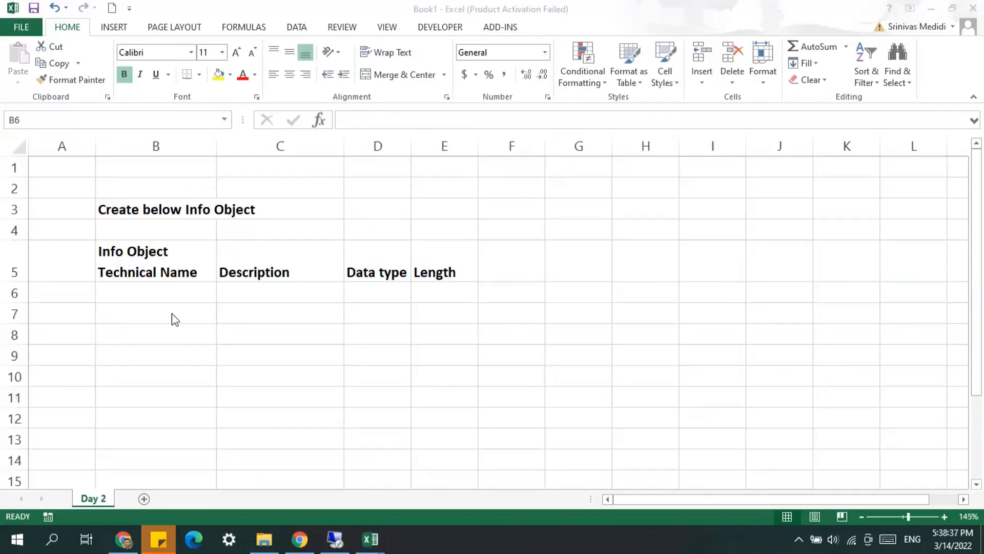
{"action": "left_click", "coordinate": [168, 288]}
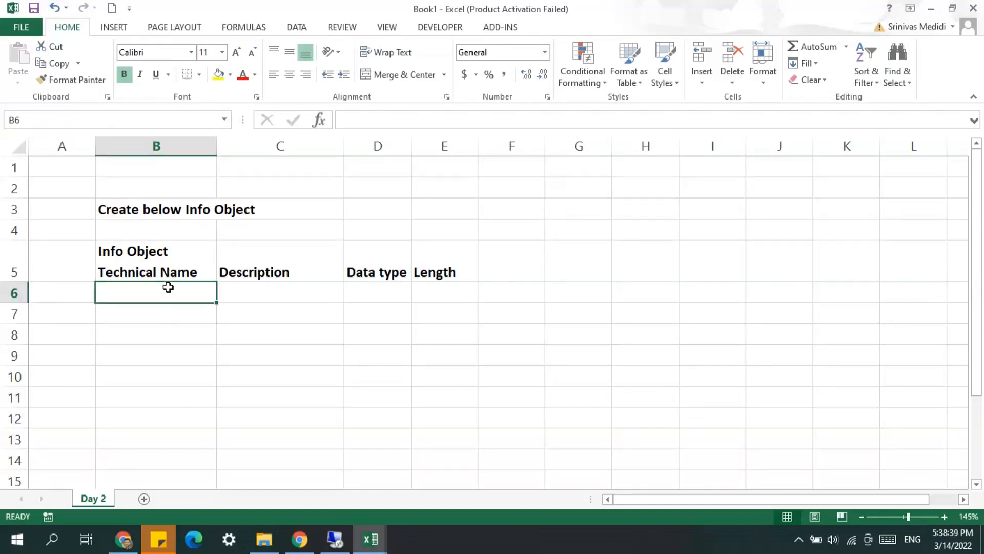
{"action": "type", "text": "Z"}
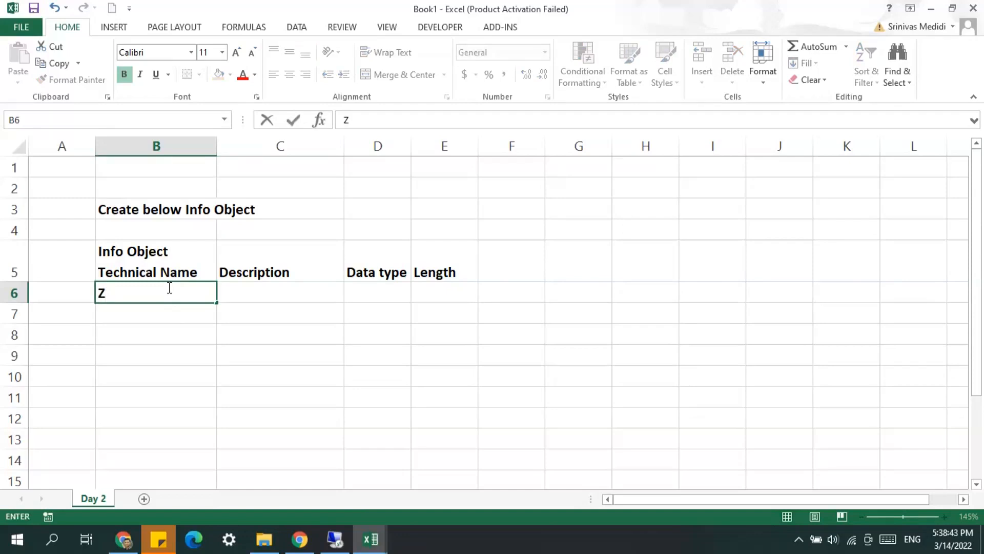
{"action": "type", "text": "HACNTRY"}
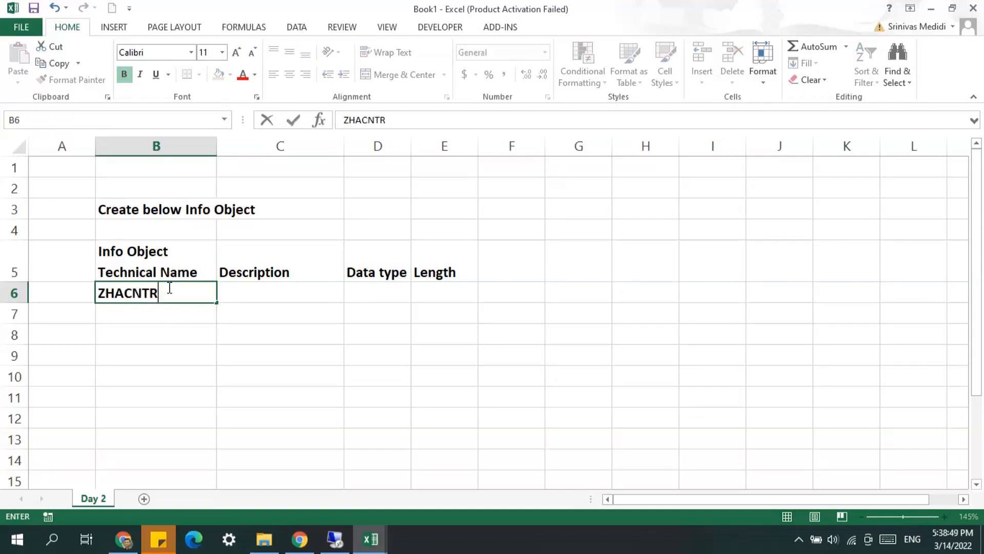
{"action": "key", "text": "Tab"}
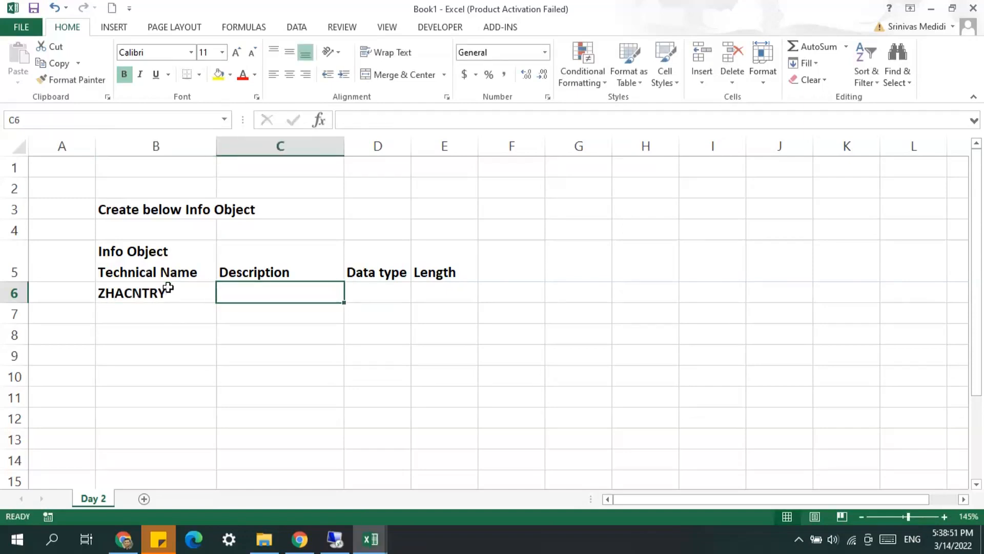
{"action": "type", "text": "Country"}
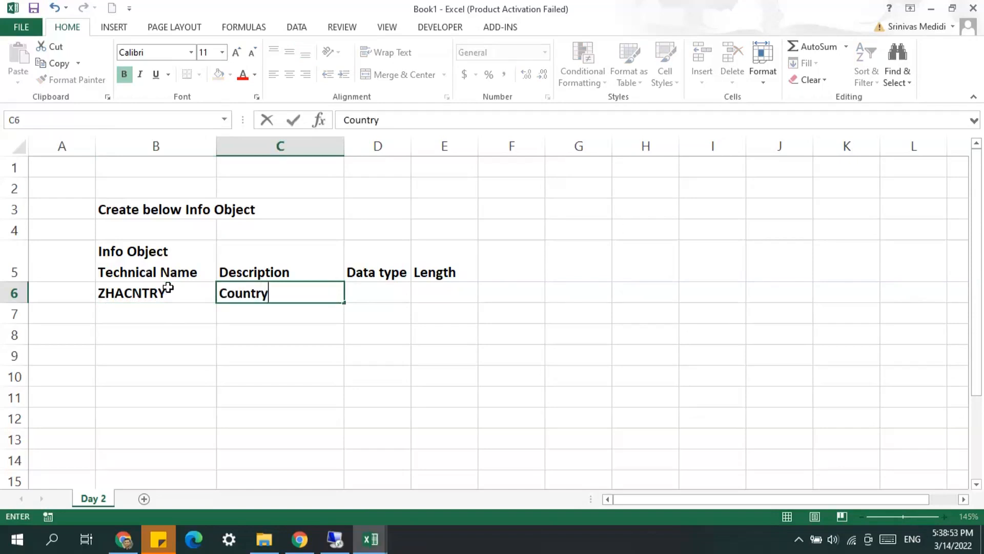
{"action": "key", "text": "Tab"}
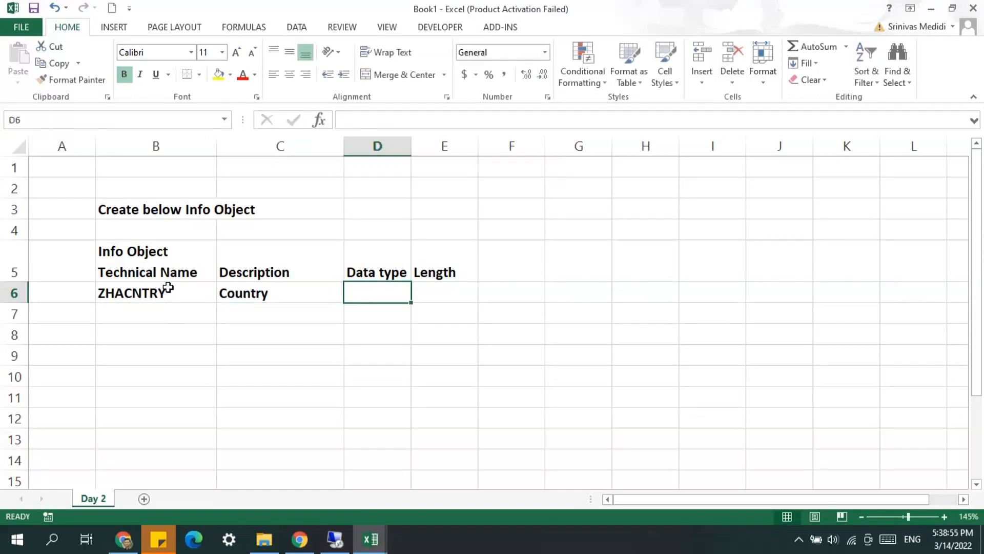
{"action": "type", "text": "CHAR"}
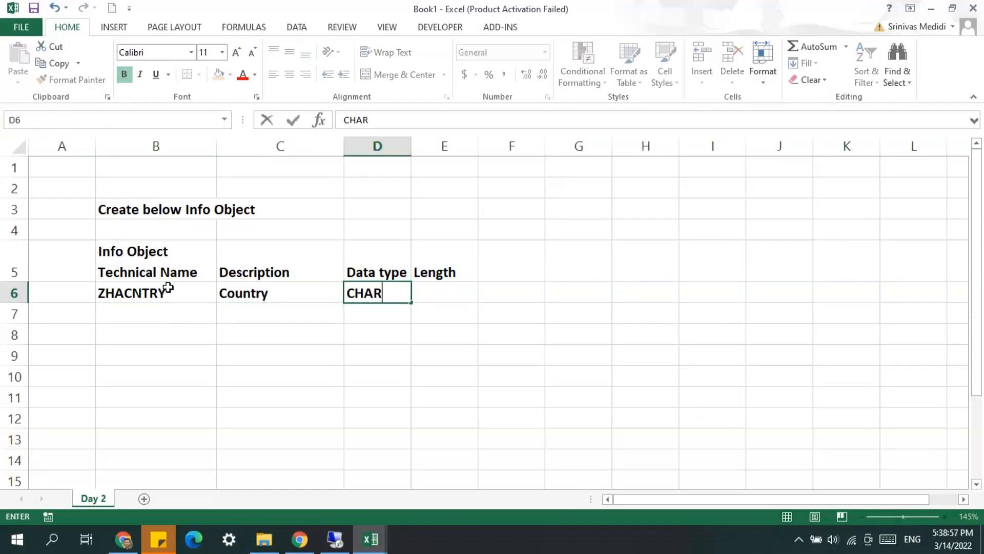
{"action": "key", "text": "Tab"}
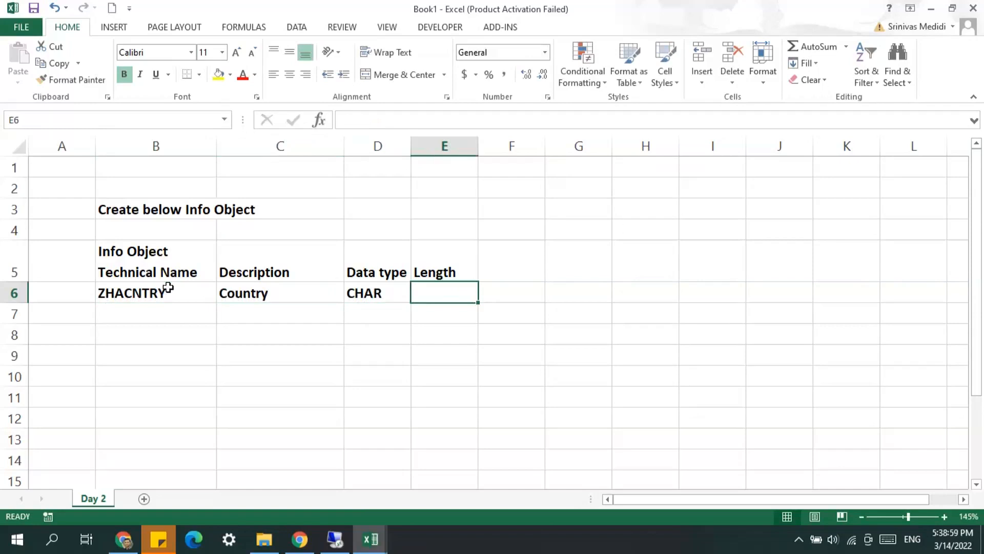
{"action": "type", "text": "3"}
{"action": "key", "text": "Return"}
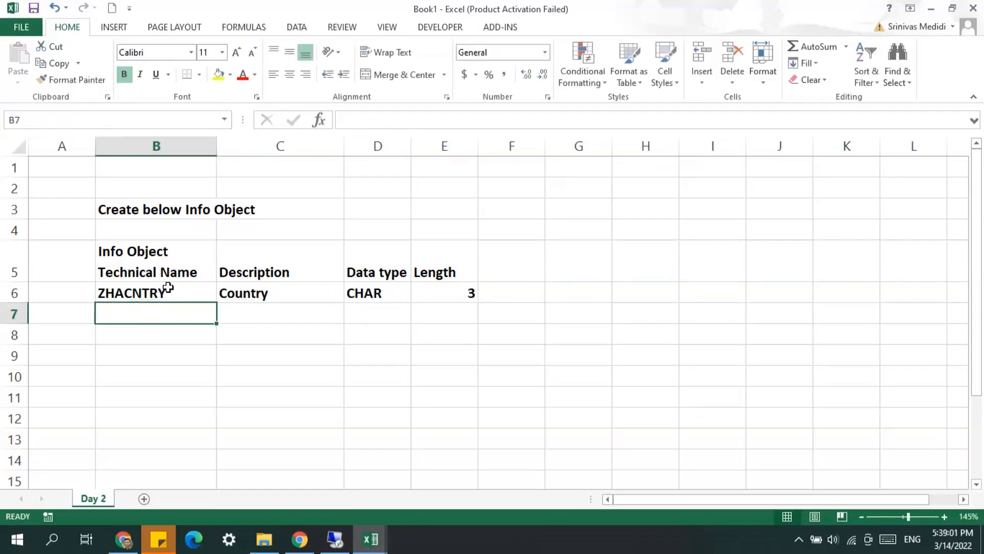
Step: Fill row 7 with the info object ZHASTATE, description State, data type CHAR and length 3
{"action": "type", "text": "Z"}
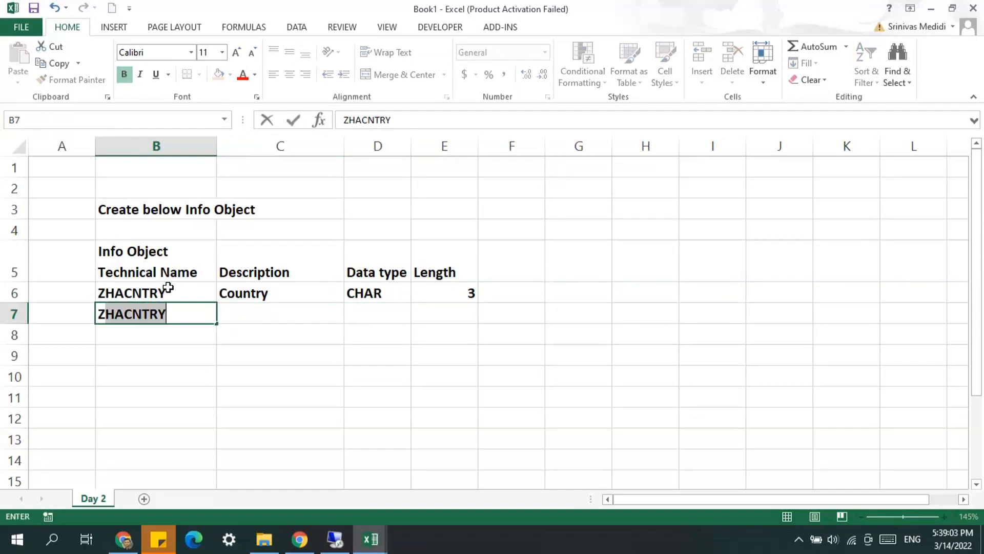
{"action": "type", "text": "HASTATE"}
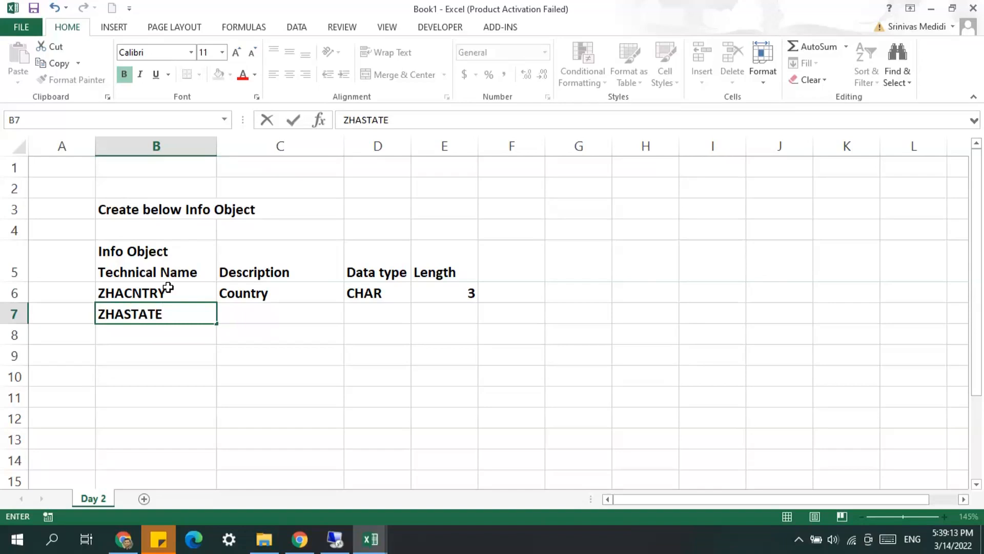
{"action": "key", "text": "Tab"}
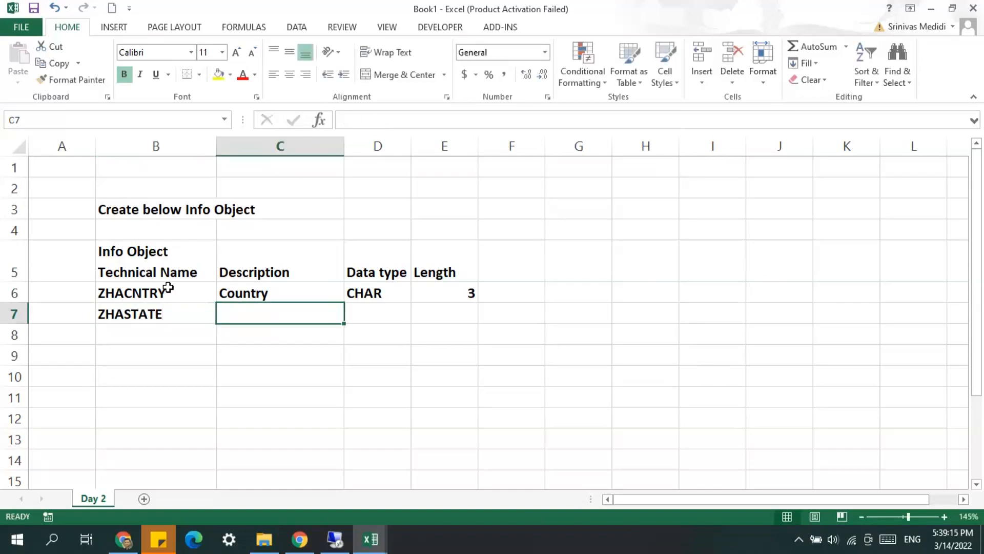
{"action": "type", "text": "State"}
{"action": "key", "text": "Tab"}
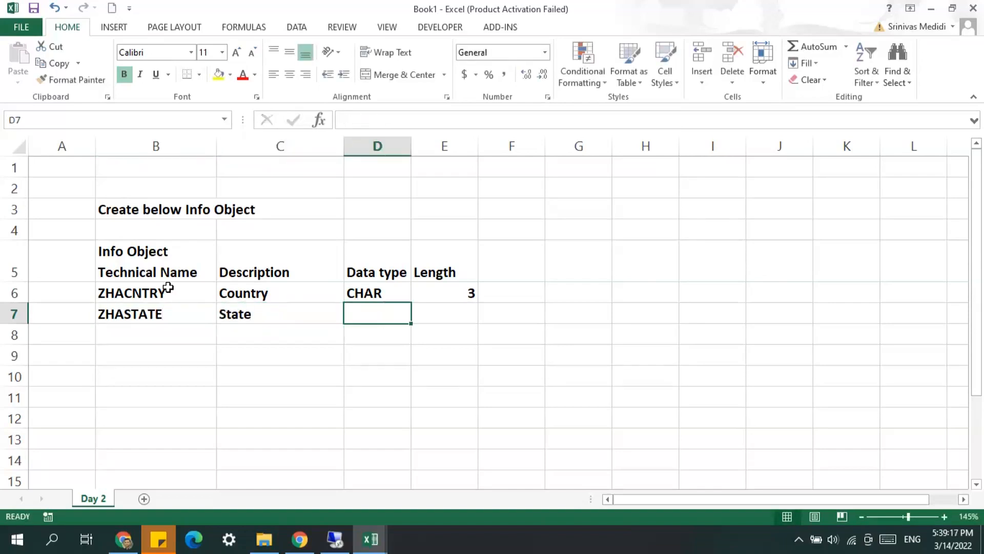
{"action": "type", "text": "CHAR"}
{"action": "key", "text": "Tab"}
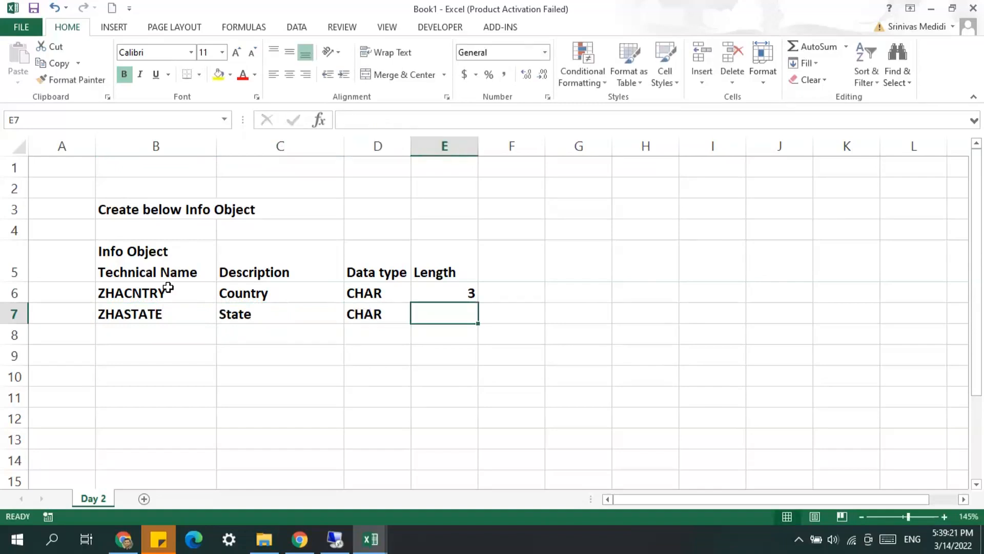
{"action": "type", "text": "3"}
{"action": "key", "text": "Return"}
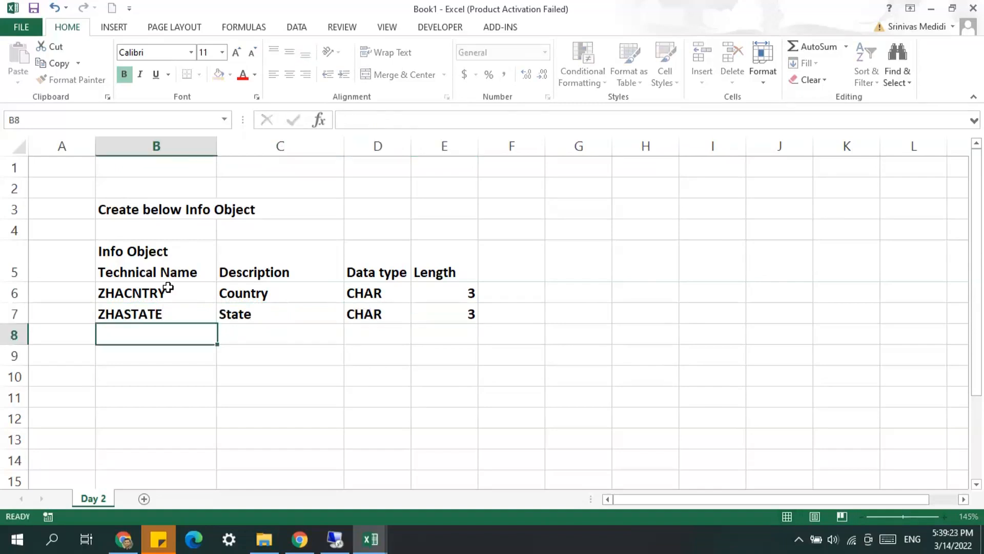
{"action": "type", "text": "ZHA"}
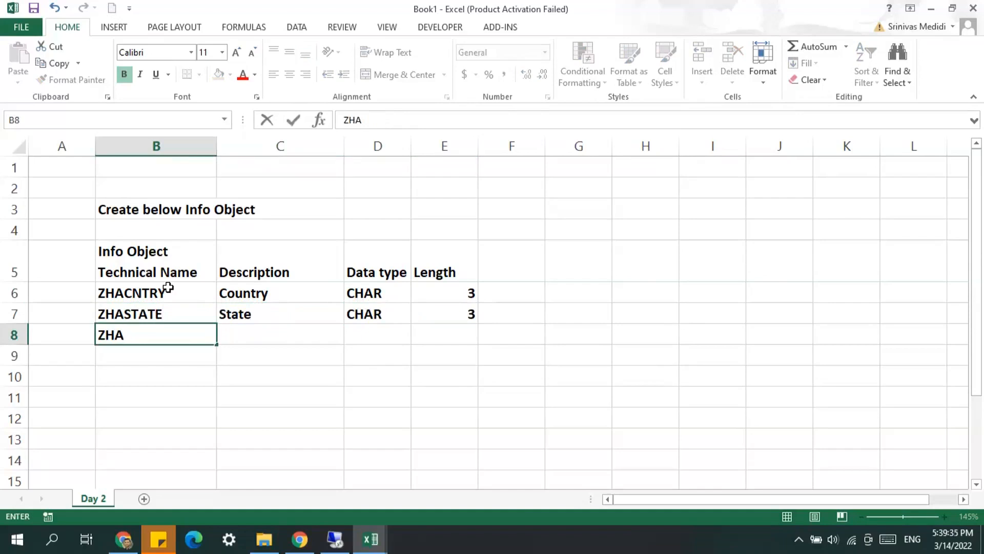
{"action": "key", "text": "Escape"}
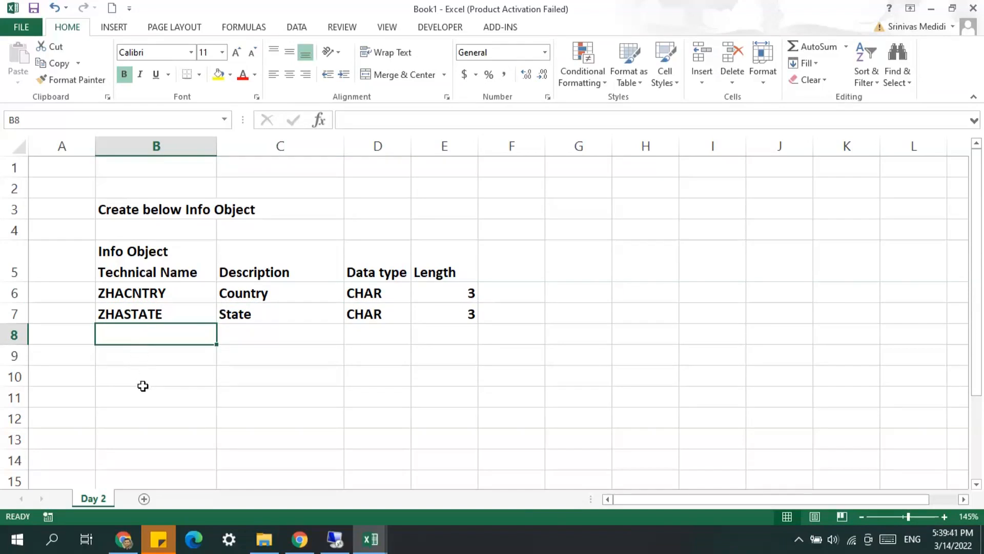
{"action": "scroll", "coordinate": [142, 387], "scroll_direction": "down", "scroll_amount": 1}
{"action": "scroll", "coordinate": [66, 274], "scroll_direction": "up", "scroll_amount": 1}
Step: Number the "Create below Info Object" heading by entering 1 in cell A3
{"action": "left_click", "coordinate": [77, 260]}
{"action": "left_click", "coordinate": [77, 213]}
{"action": "type", "text": "1"}
{"action": "key", "text": "Return"}
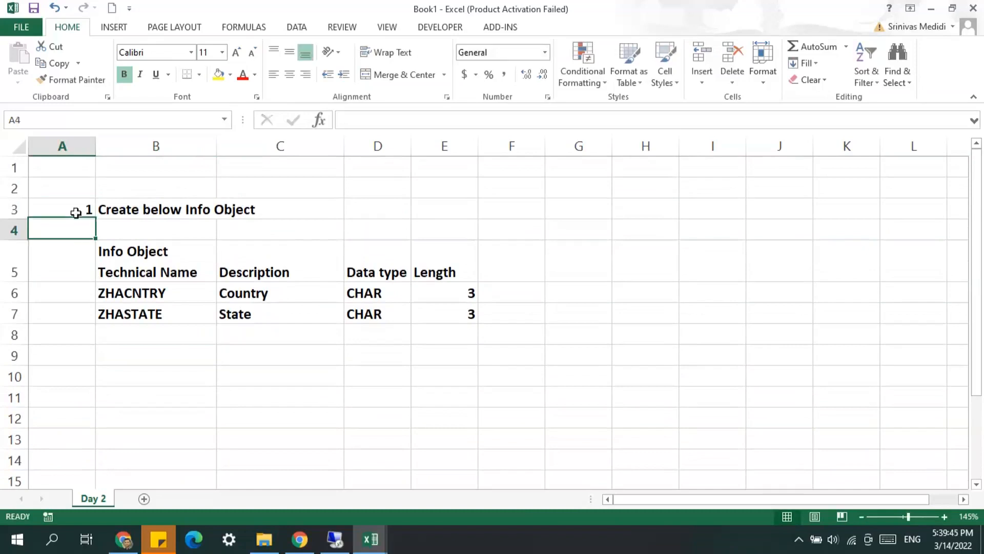
Step: Number the second exercise task by entering 2 in cell A9
{"action": "left_click", "coordinate": [72, 358]}
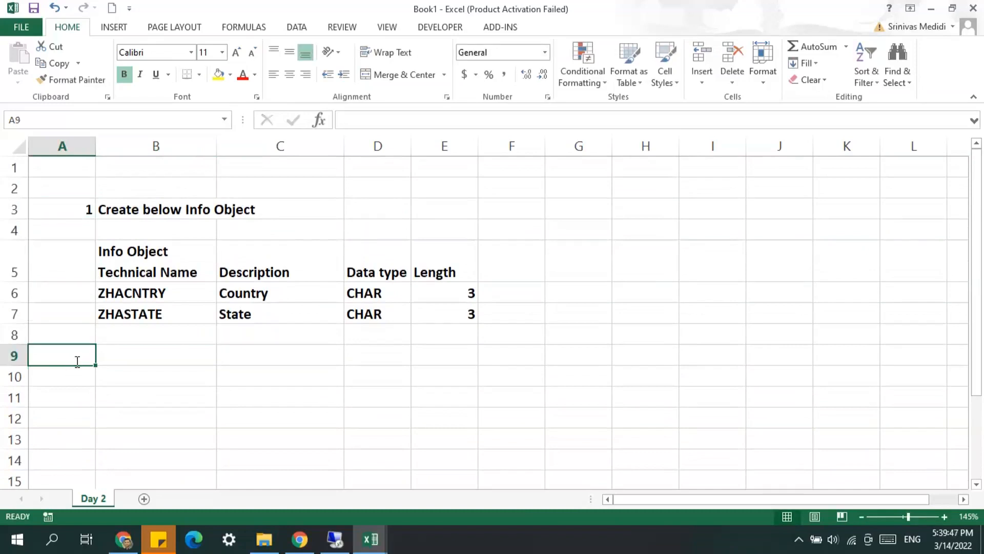
{"action": "type", "text": "1"}
{"action": "key", "text": "BackSpace"}
{"action": "type", "text": "2"}
{"action": "key", "text": "Tab"}
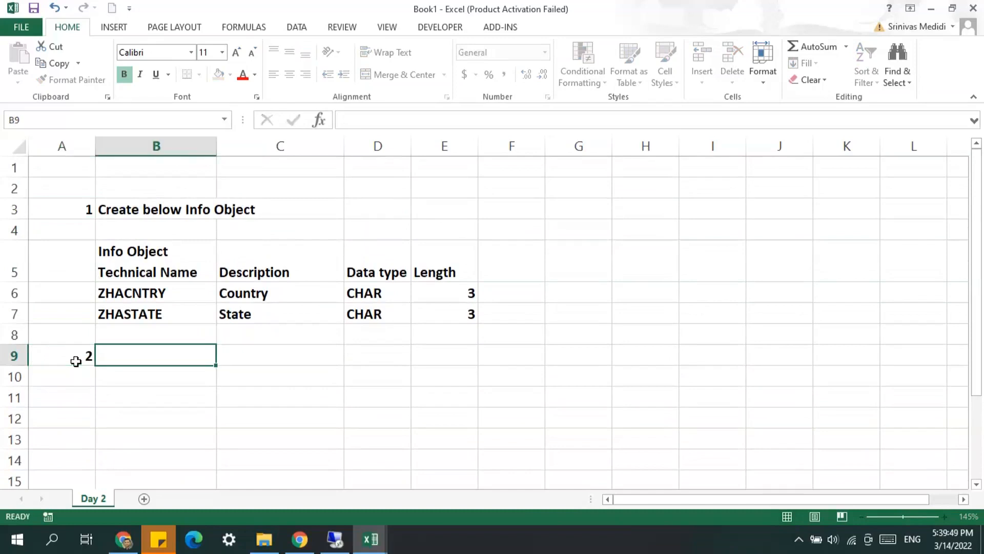
Step: Enter the task text "Create below Data Source" in cell B9
{"action": "type", "text": "Create two"}
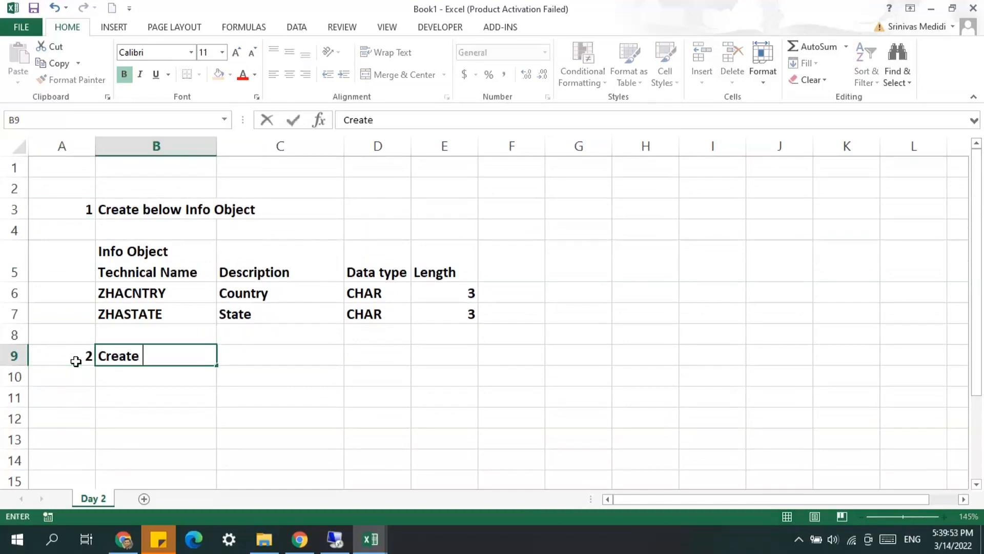
{"action": "key", "text": "BackSpace"}
{"action": "key", "text": "BackSpace"}
{"action": "key", "text": "BackSpace"}
{"action": "type", "text": "below Data Source"}
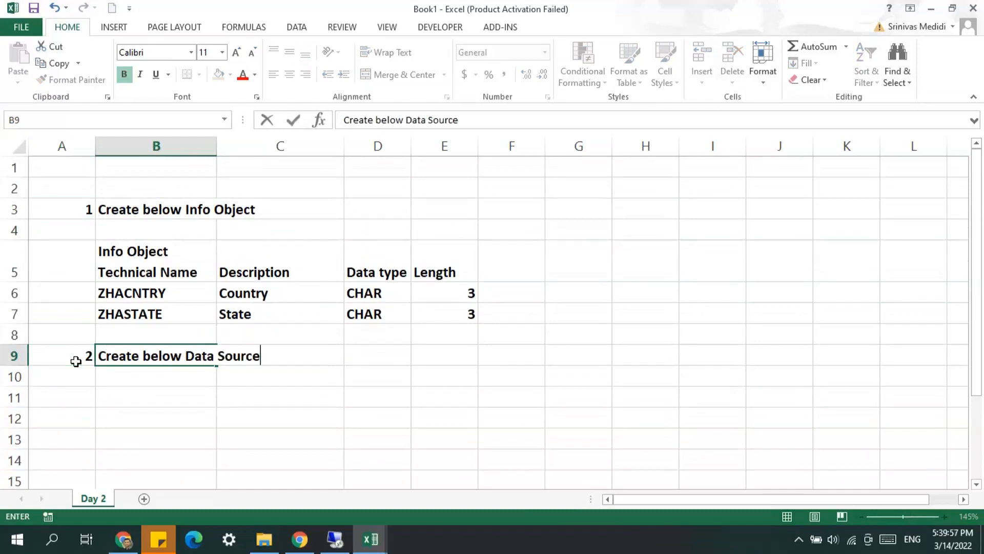
{"action": "key", "text": "Return"}
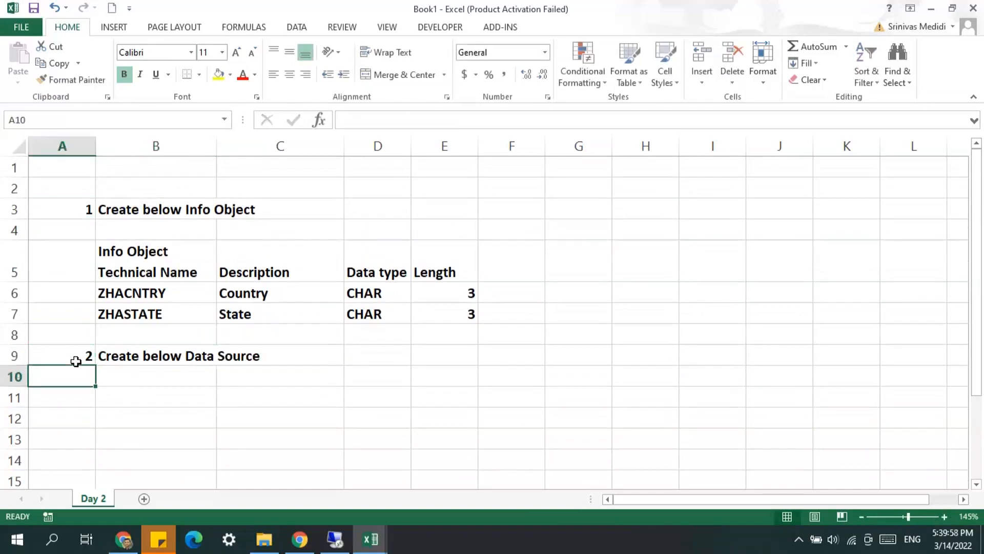
Step: Replace the task text in B9 with "Maintain Below Master data for InfoObject ZHACNTRY"
{"action": "left_click", "coordinate": [143, 355]}
{"action": "type", "text": "M"}
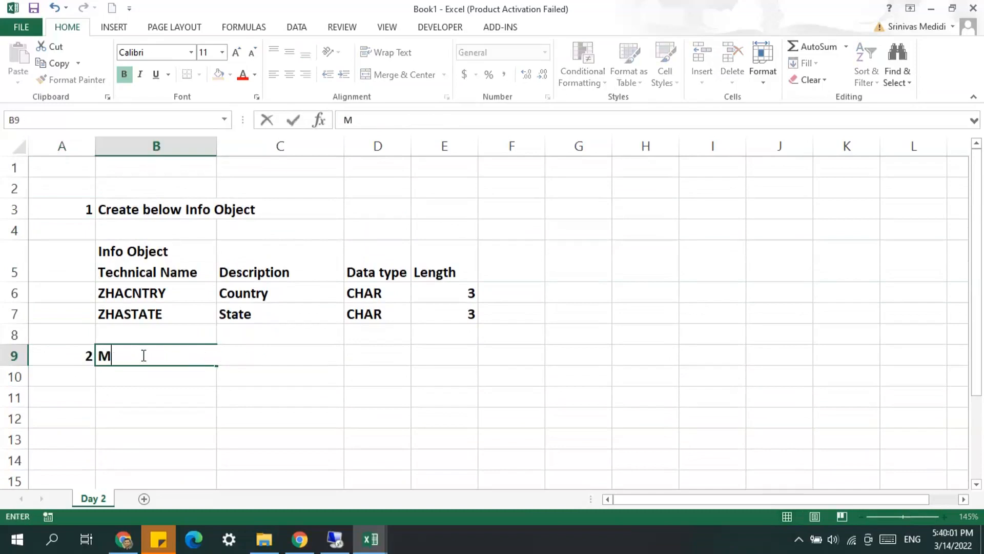
{"action": "type", "text": "aintain Bel"}
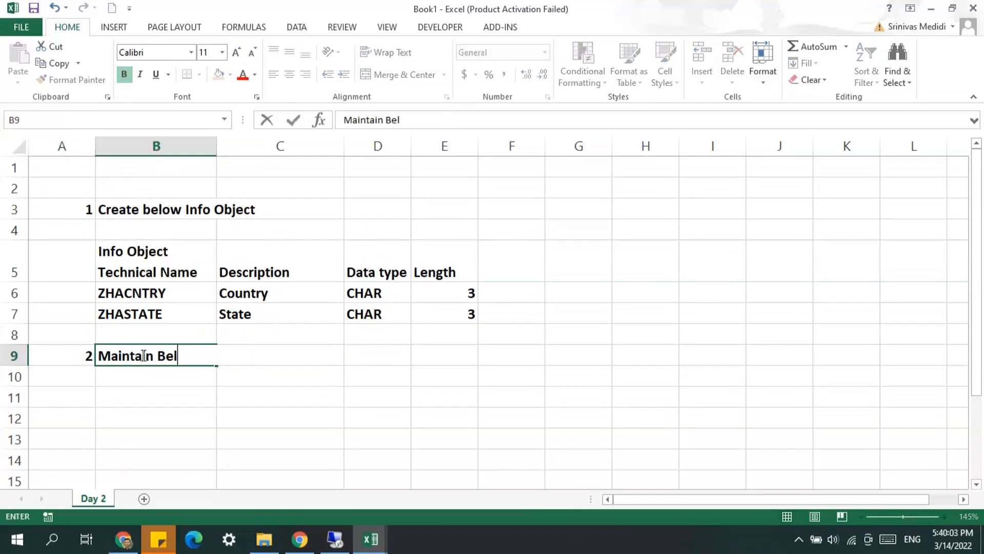
{"action": "type", "text": "ow Master data "}
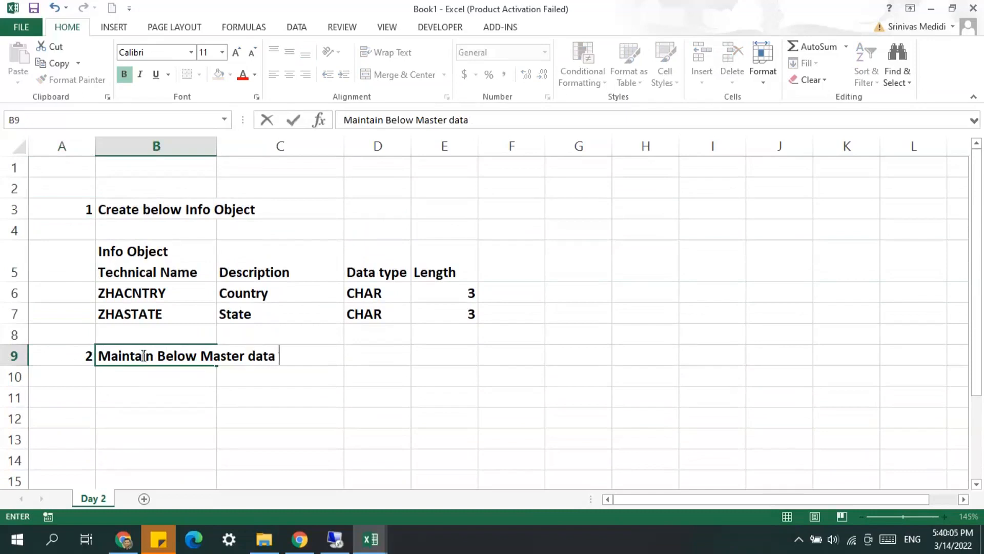
{"action": "type", "text": "for InfoOb"}
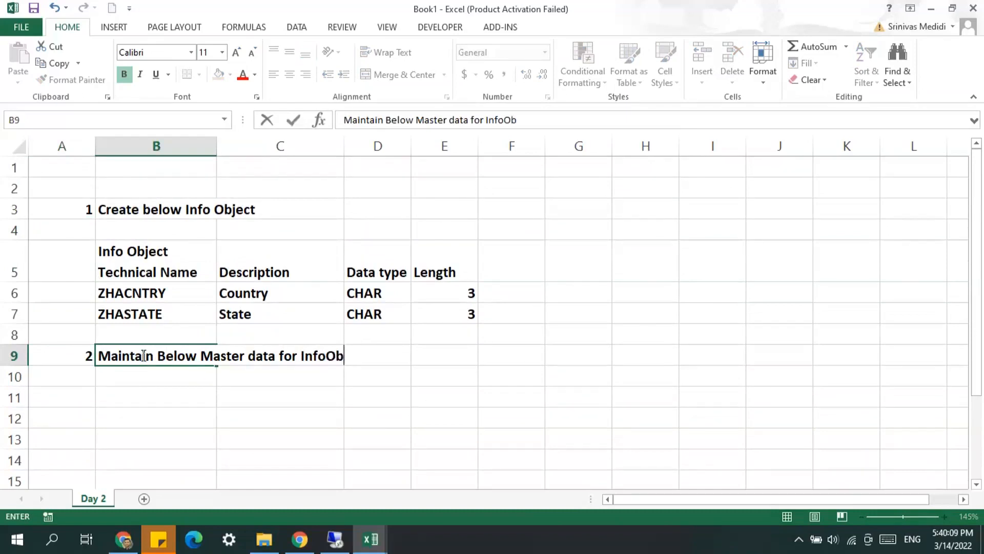
{"action": "type", "text": "ject ZHACNTRY"}
{"action": "key", "text": "Return"}
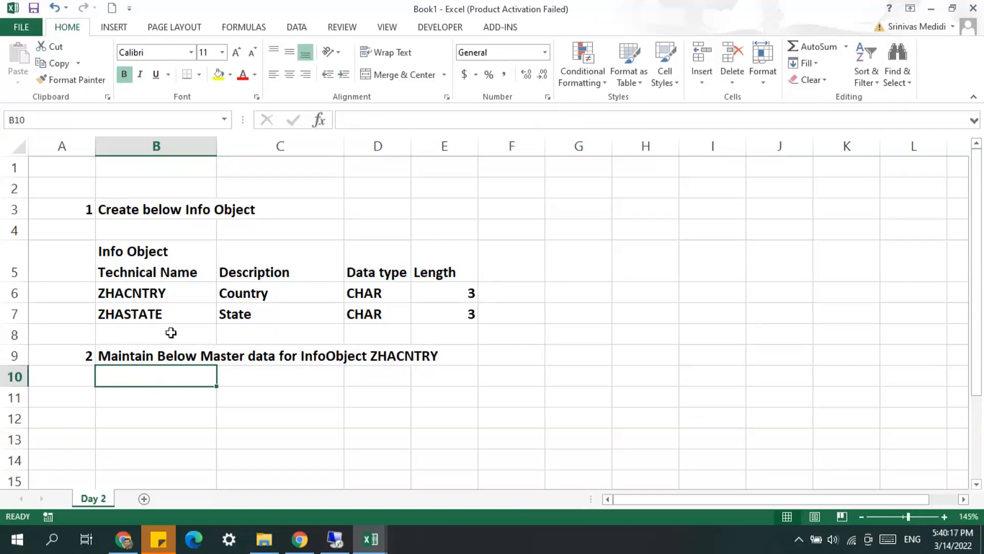
Step: Replace the task text in B9 with "Enable Master data for ZHASTATE InfoObject"
{"action": "left_click", "coordinate": [156, 353]}
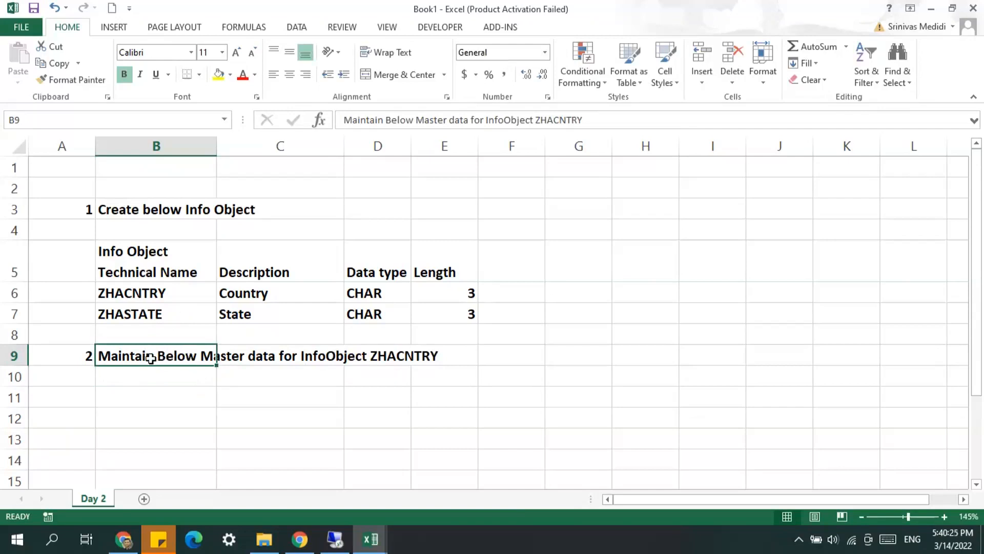
{"action": "double_click", "coordinate": [175, 355]}
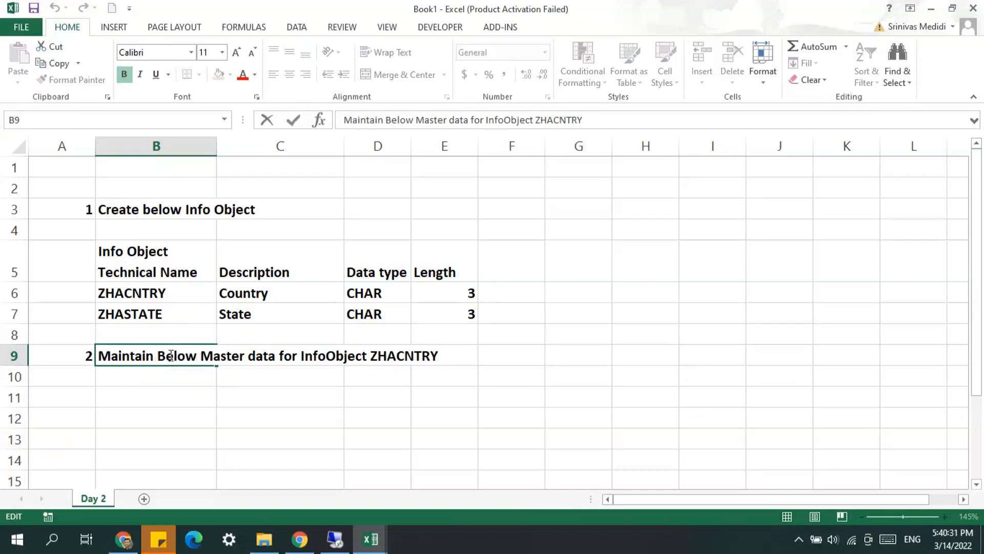
{"action": "key", "text": "Escape"}
{"action": "key", "text": "Delete"}
{"action": "type", "text": "E"}
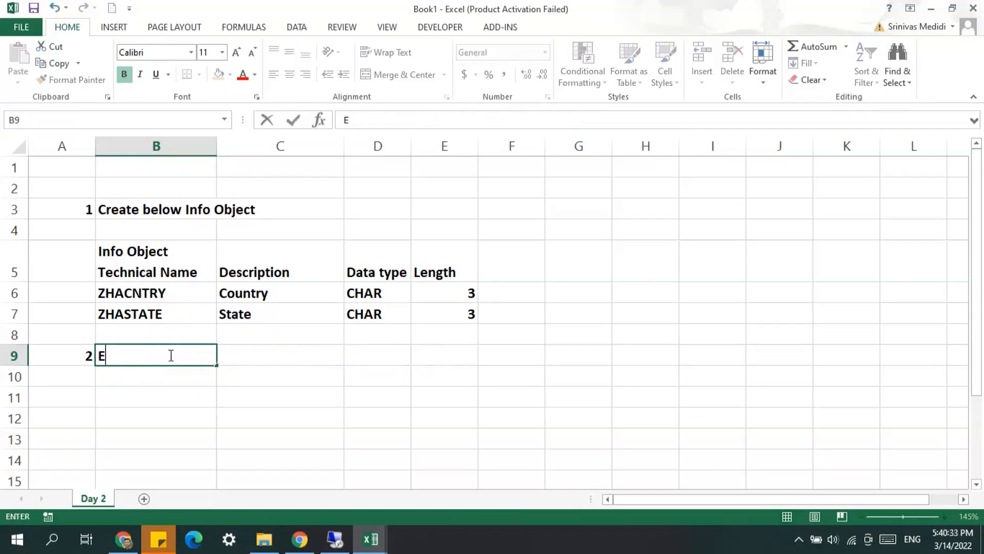
{"action": "type", "text": "nable"}
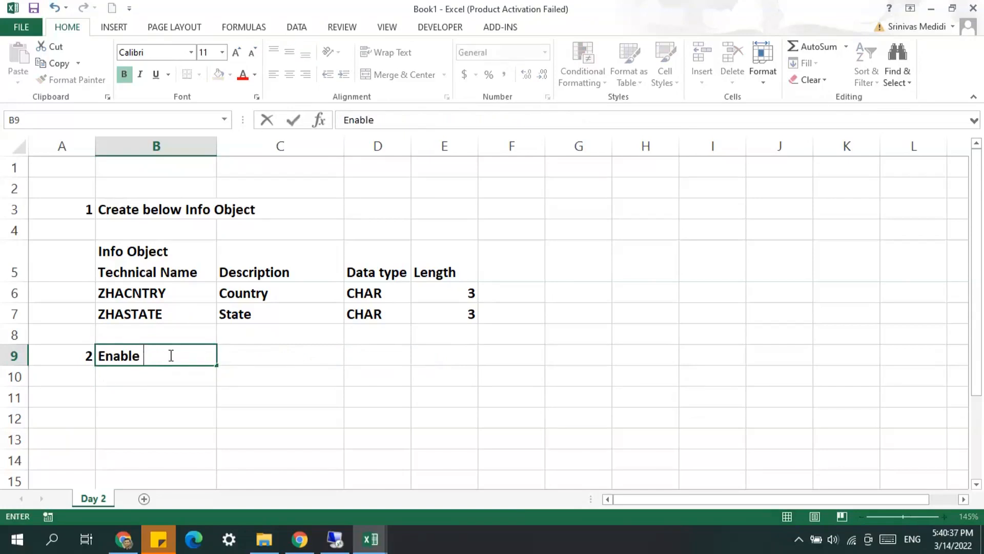
{"action": "type", "text": " Master data for ZHA"}
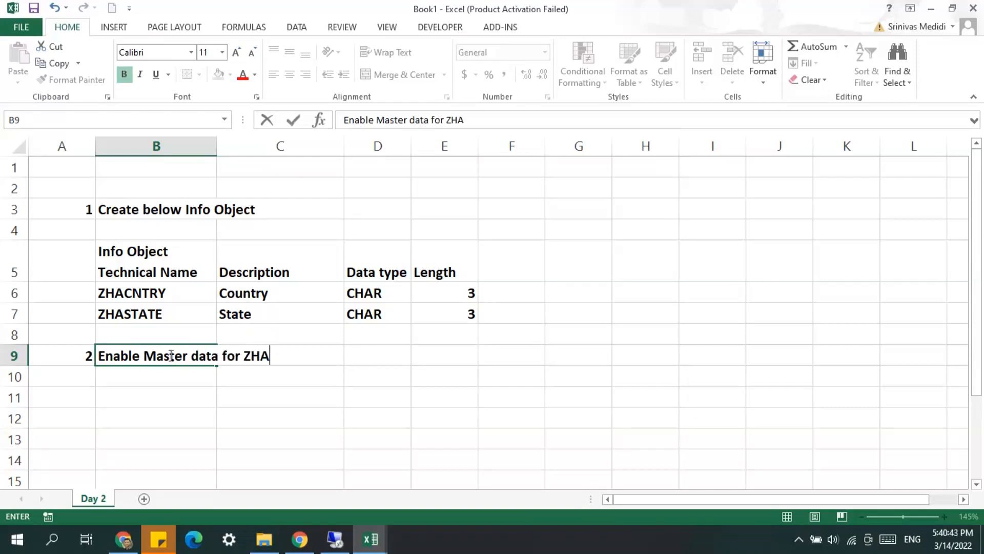
{"action": "type", "text": "STATE InfoObject"}
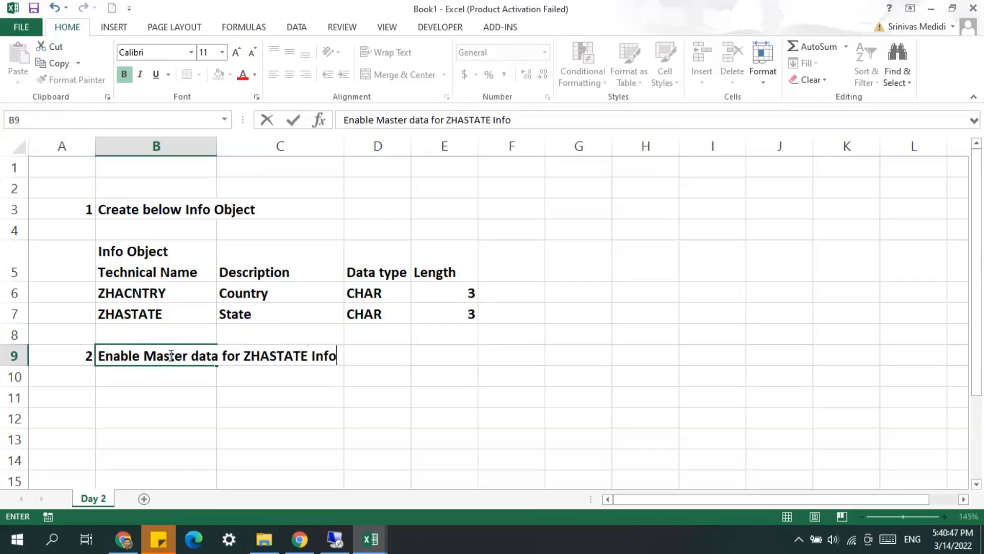
{"action": "key", "text": "Return"}
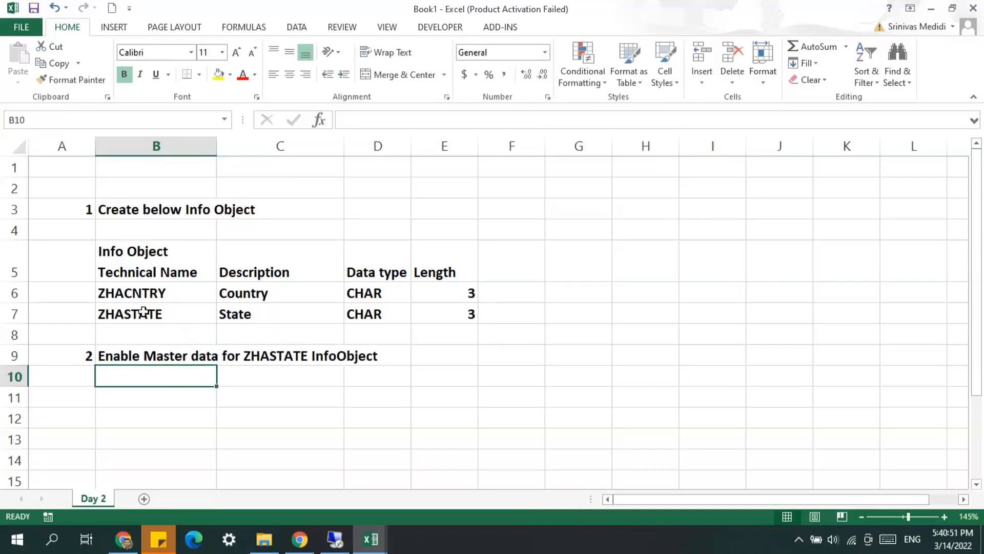
Step: Add task 3 in row 10 with the text "Add ZHACNTRY as an attribute to Country Master data"
{"action": "left_click", "coordinate": [86, 377]}
{"action": "type", "text": "3"}
{"action": "left_click", "coordinate": [123, 379]}
{"action": "type", "text": "Add "}
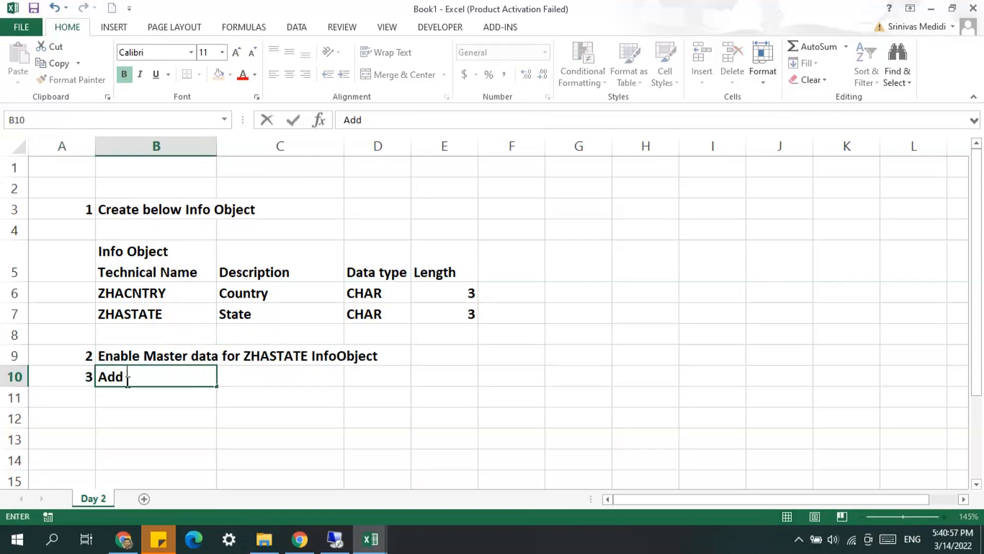
{"action": "type", "text": "ZHACNTRY "}
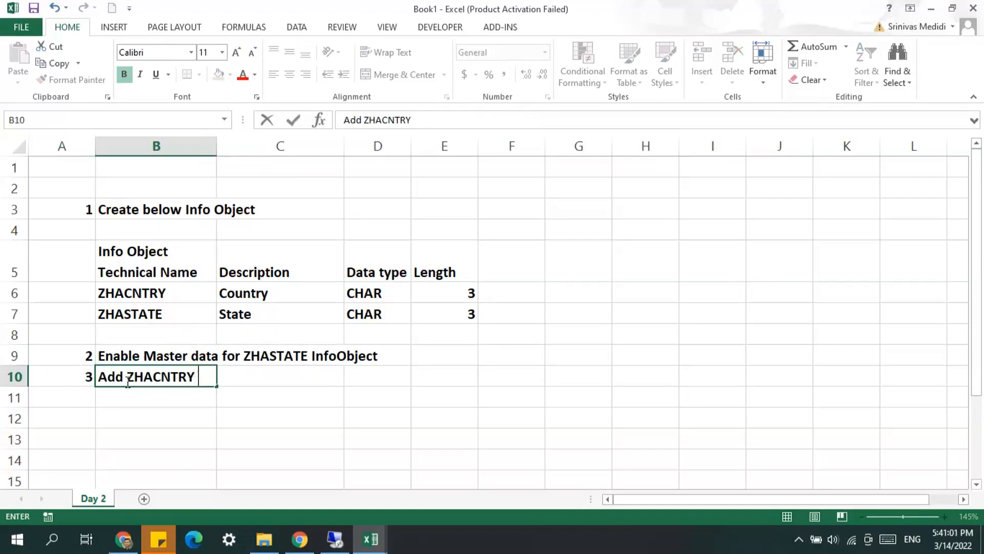
{"action": "type", "text": "as an attrib"}
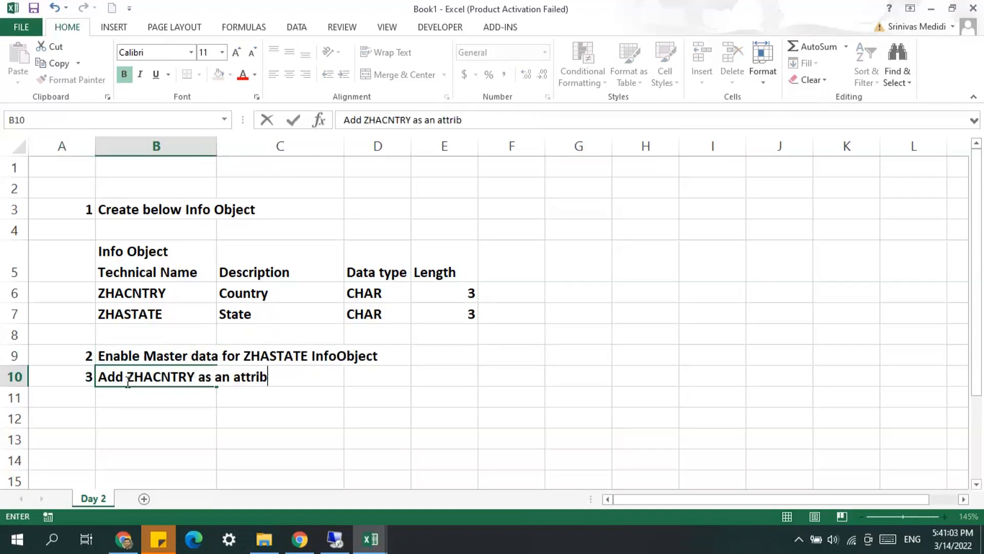
{"action": "type", "text": "ute to Cou"}
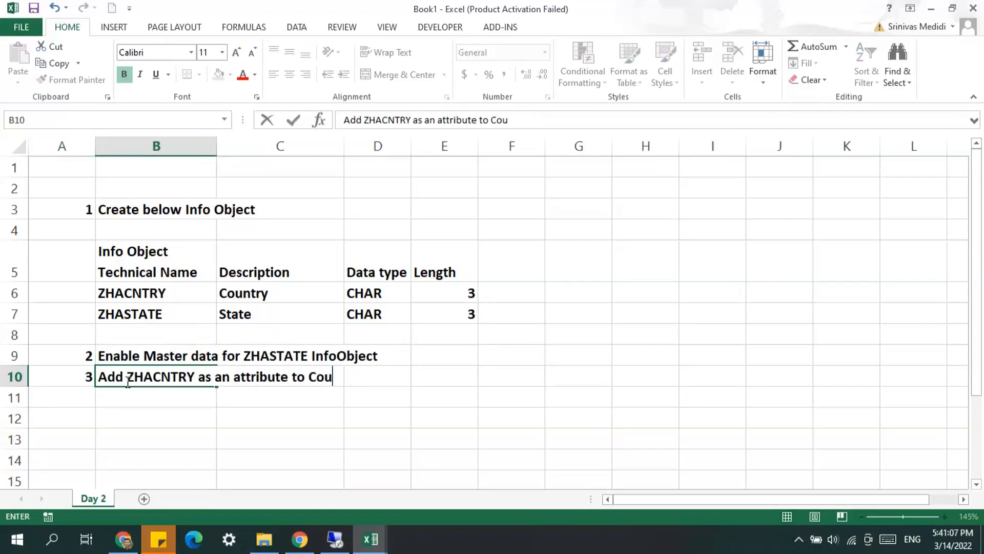
{"action": "type", "text": "ntry Master data"}
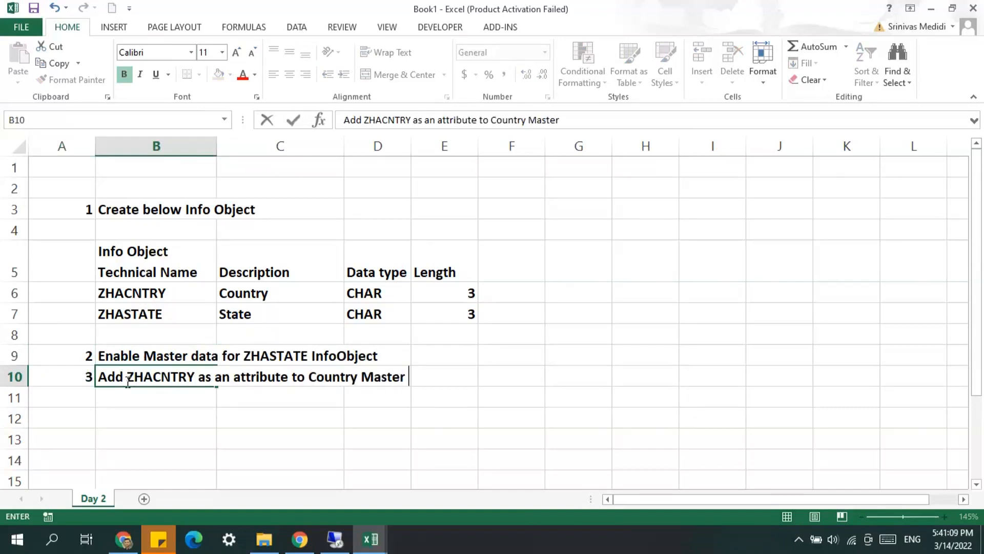
{"action": "key", "text": "Return"}
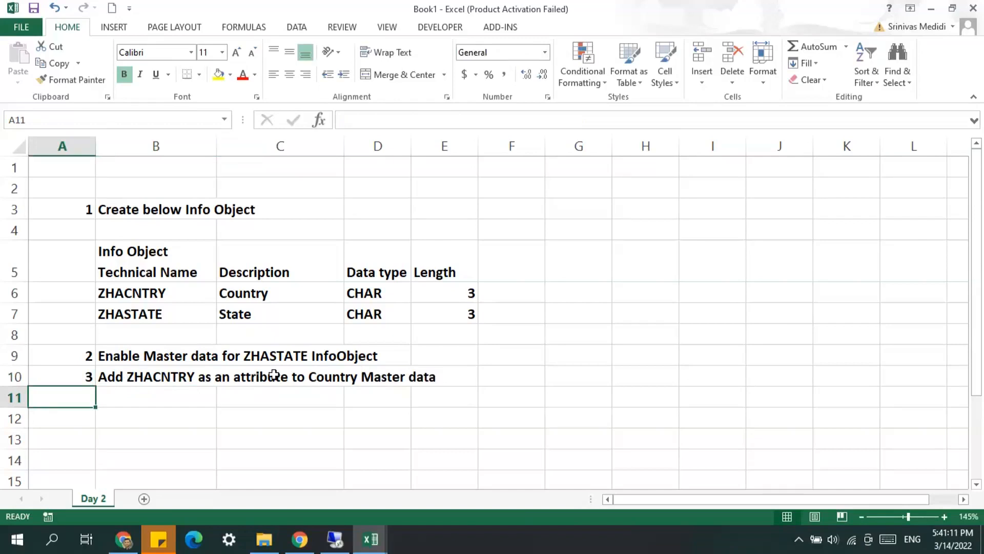
{"action": "left_click", "coordinate": [342, 374]}
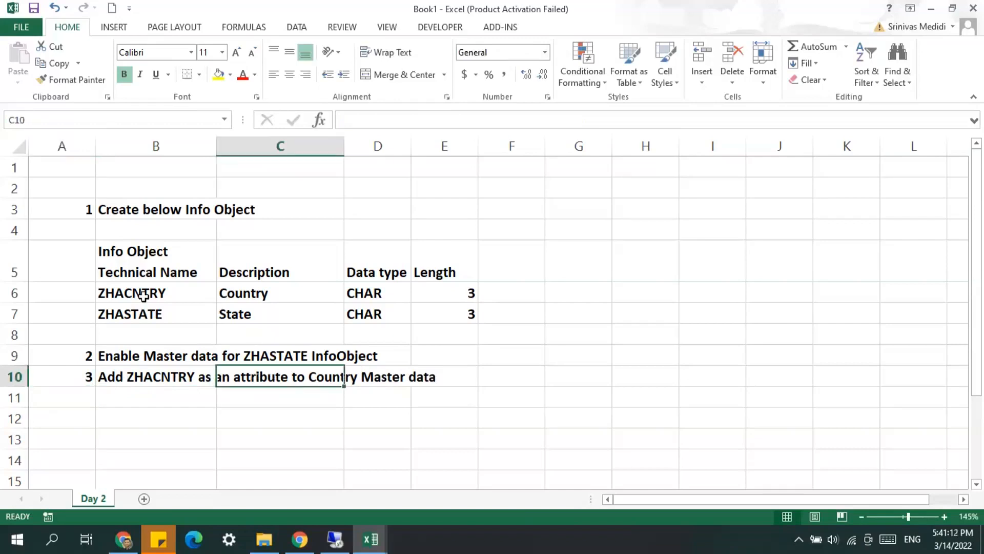
{"action": "left_click", "coordinate": [174, 295]}
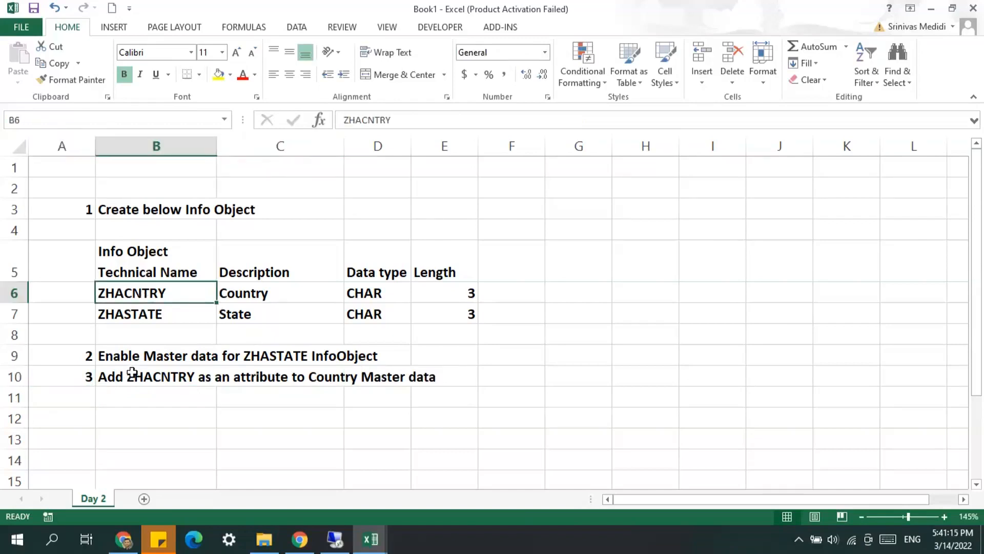
Step: Add task 4 in row 11 with the text "Maintain below master data in ZHACNTRY manually"
{"action": "left_click", "coordinate": [78, 398]}
{"action": "type", "text": "4"}
{"action": "key", "text": "Tab"}
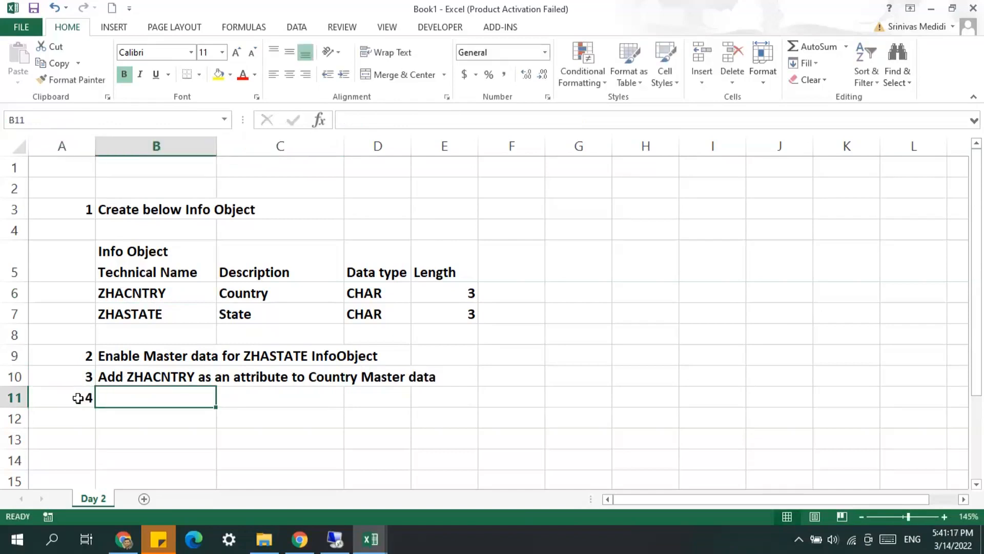
{"action": "type", "text": "Main"}
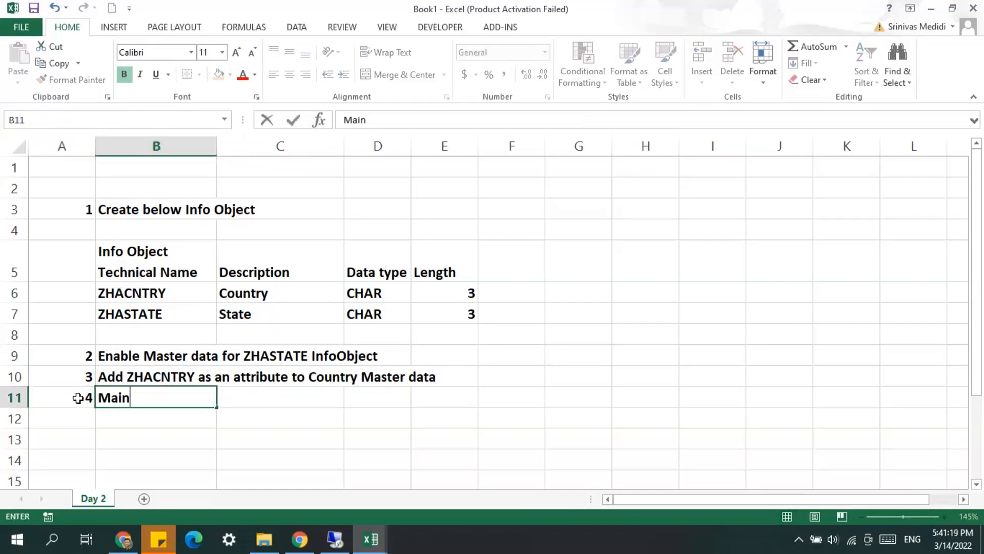
{"action": "type", "text": "tain Bel"}
{"action": "key", "text": "BackSpace"}
{"action": "key", "text": "BackSpace"}
{"action": "key", "text": "BackSpace"}
{"action": "type", "text": "below master"}
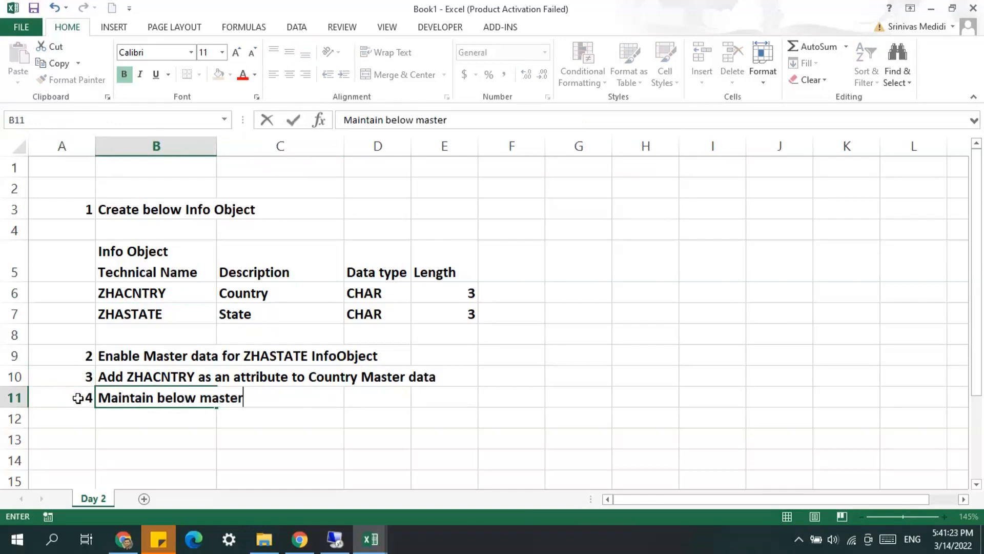
{"action": "type", "text": " data in ZHACNTRY manually"}
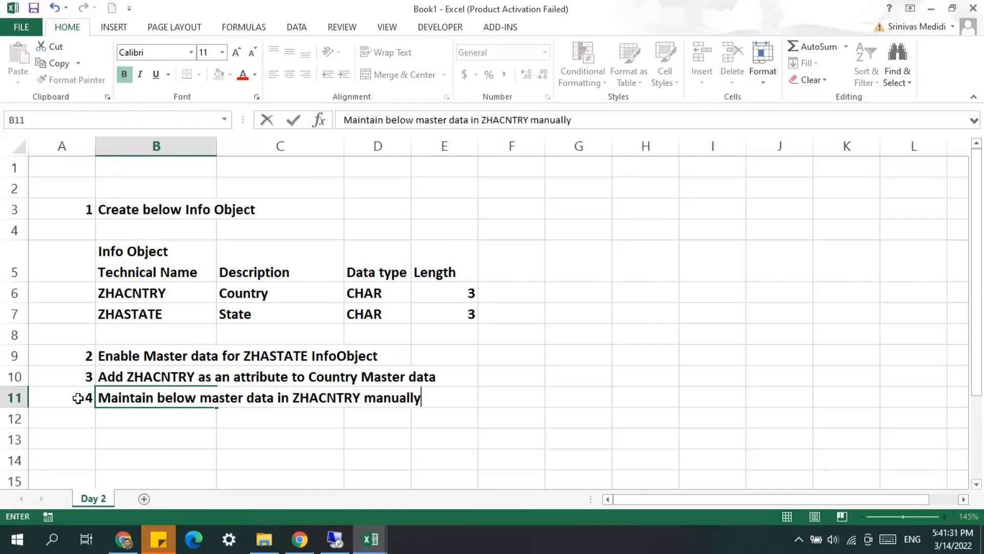
{"action": "key", "text": "Return"}
Step: Correct the info object name in the task 4 text in B11 to ZHASTATE
{"action": "scroll", "coordinate": [167, 248], "scroll_direction": "down", "scroll_amount": 2}
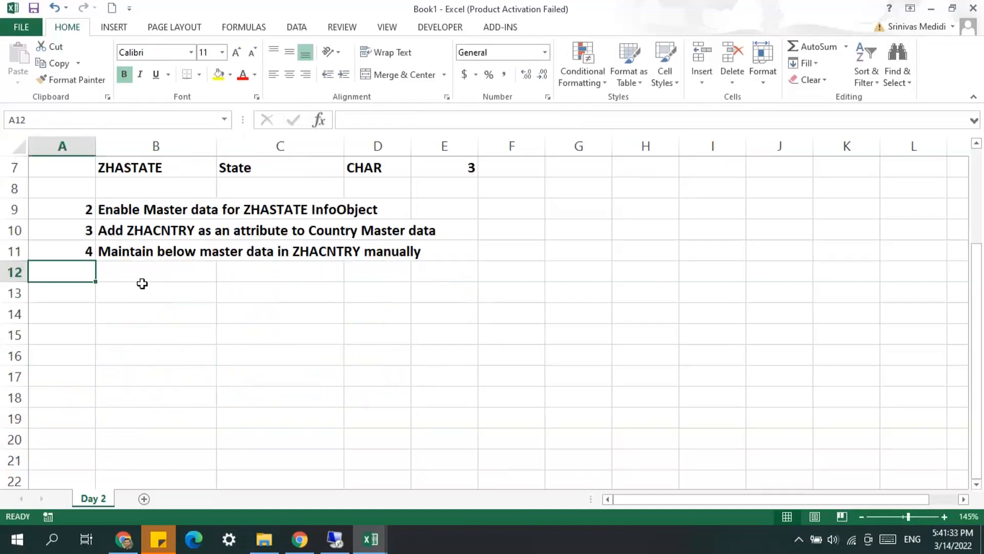
{"action": "scroll", "coordinate": [142, 283], "scroll_direction": "up", "scroll_amount": 2}
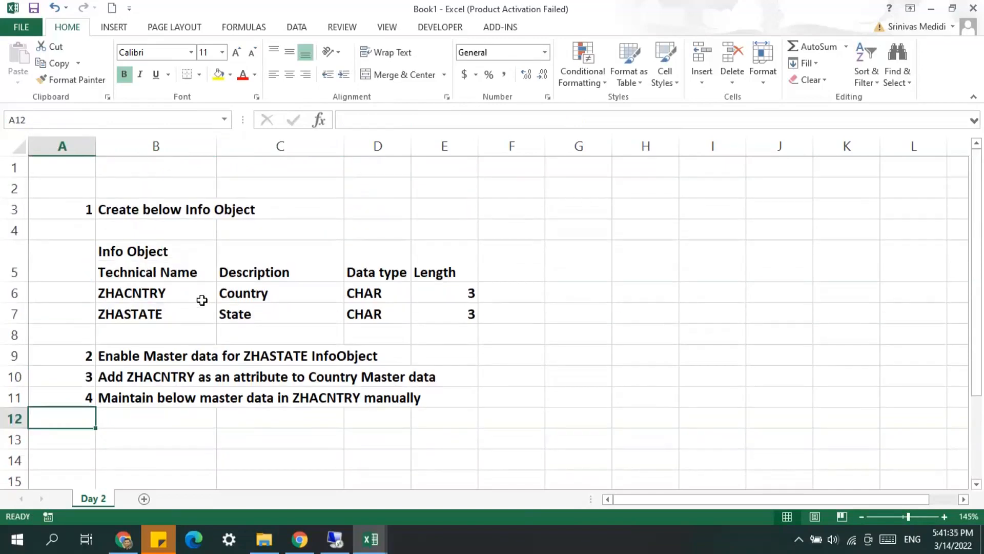
{"action": "left_click", "coordinate": [149, 398]}
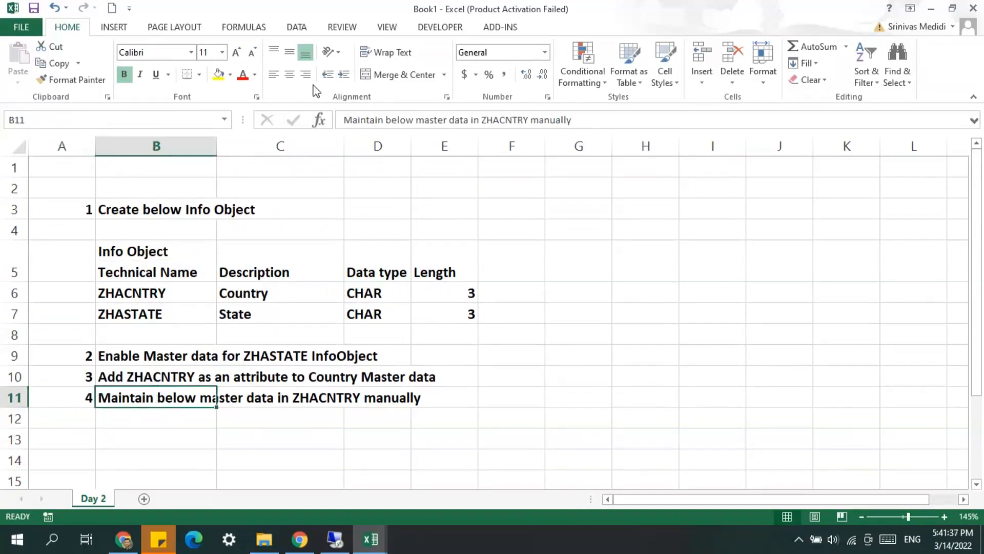
{"action": "left_click_drag", "start_coordinate": [500, 120], "coordinate": [530, 119]}
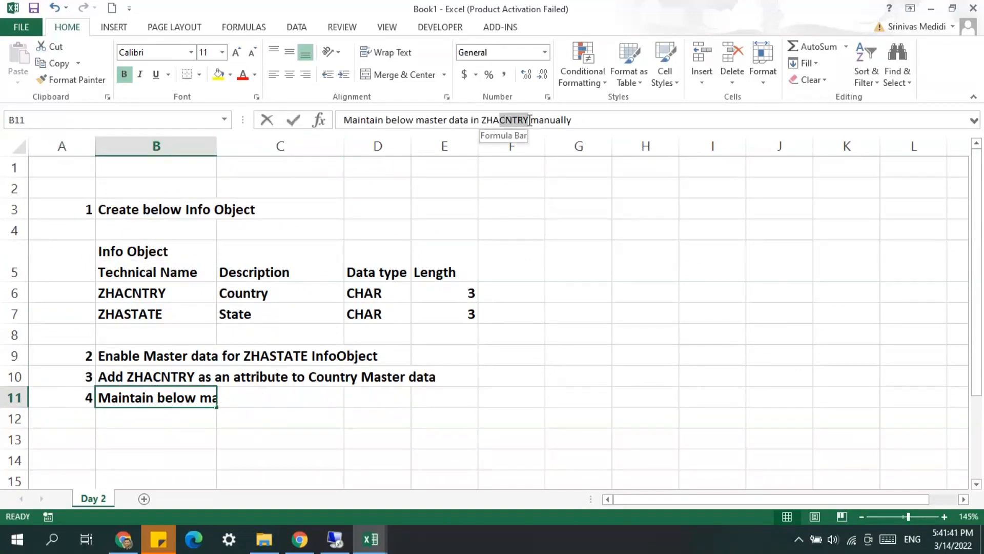
{"action": "type", "text": "STATE"}
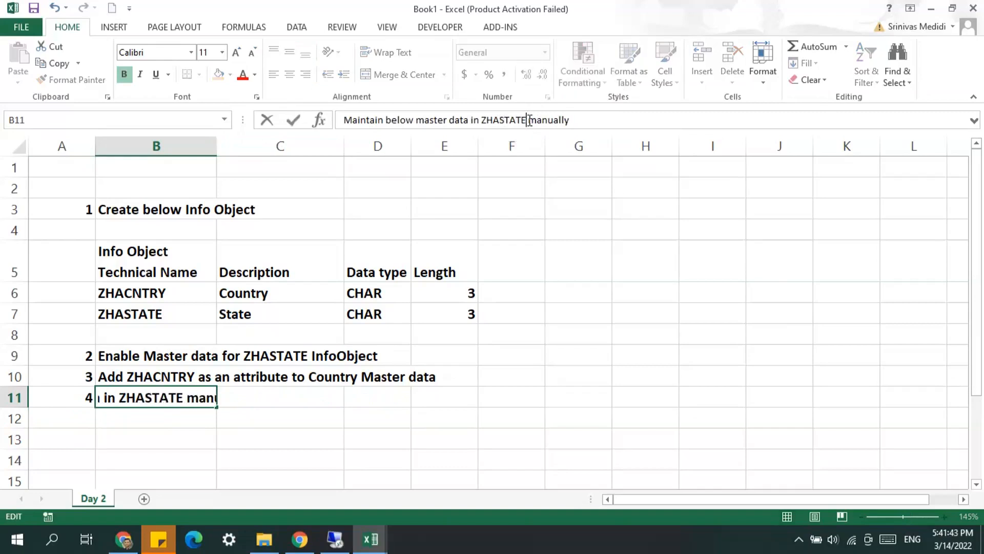
{"action": "key", "text": "Return"}
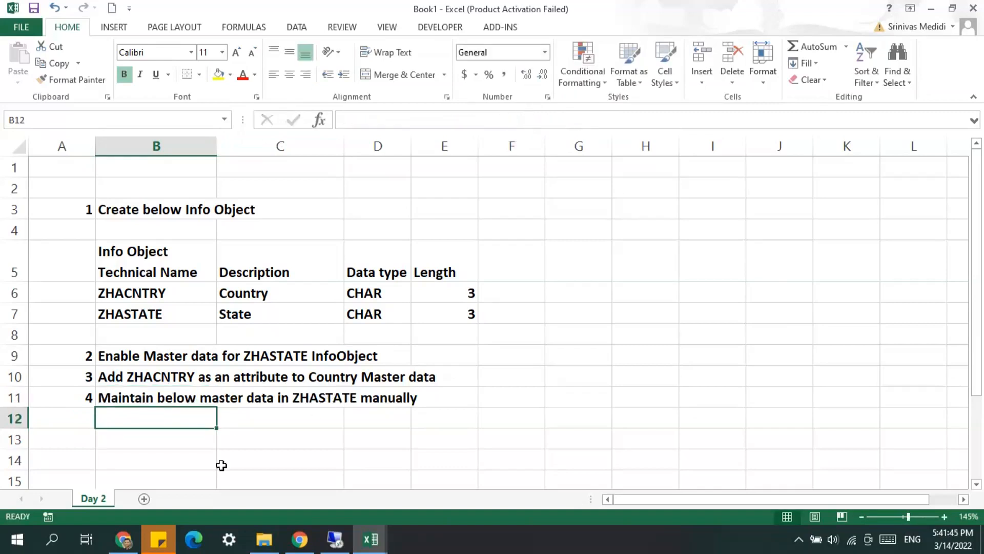
Step: Add master data headers by copying ZHASTATE from B7 to B13 and ZHACNTRY from B6 to C13
{"action": "key", "text": "Return"}
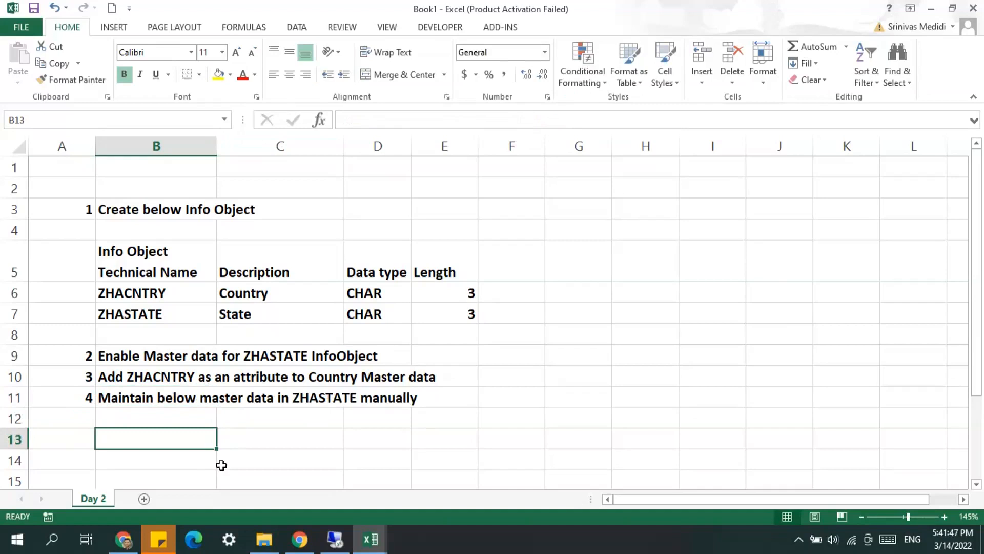
{"action": "left_click", "coordinate": [153, 310]}
{"action": "key", "text": "ctrl+c"}
{"action": "left_click", "coordinate": [136, 435]}
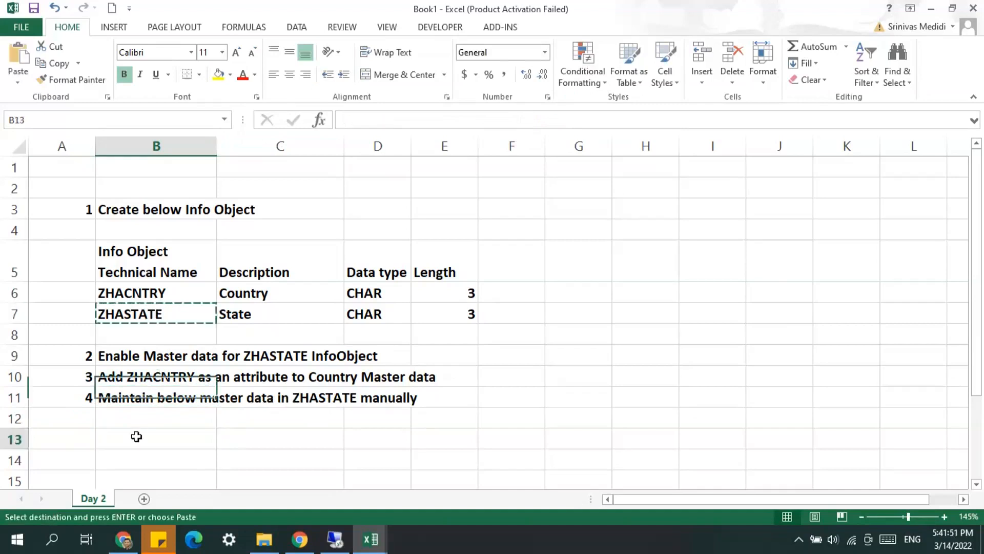
{"action": "key", "text": "ctrl+v"}
{"action": "left_click", "coordinate": [164, 293]}
{"action": "key", "text": "ctrl+c"}
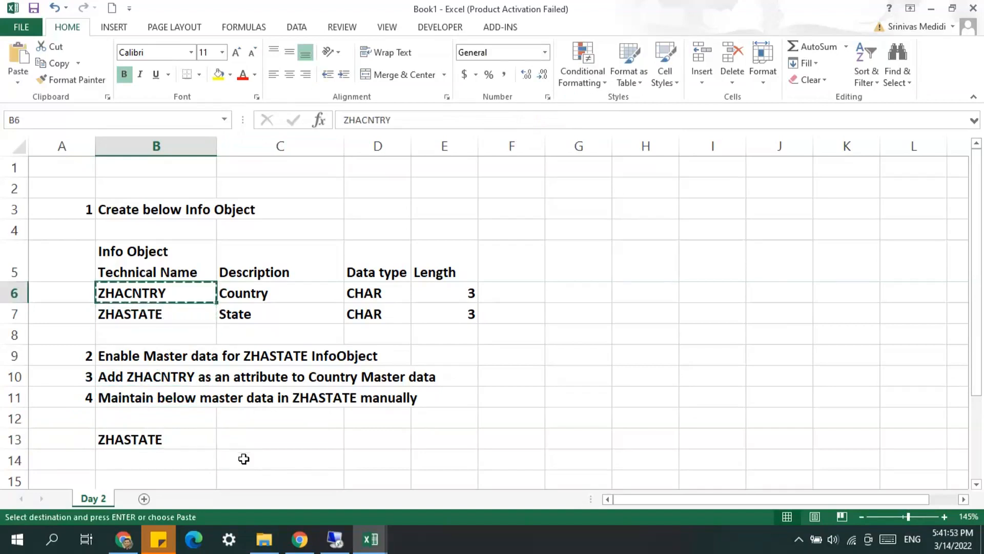
{"action": "left_click", "coordinate": [241, 439]}
{"action": "key", "text": "ctrl+v"}
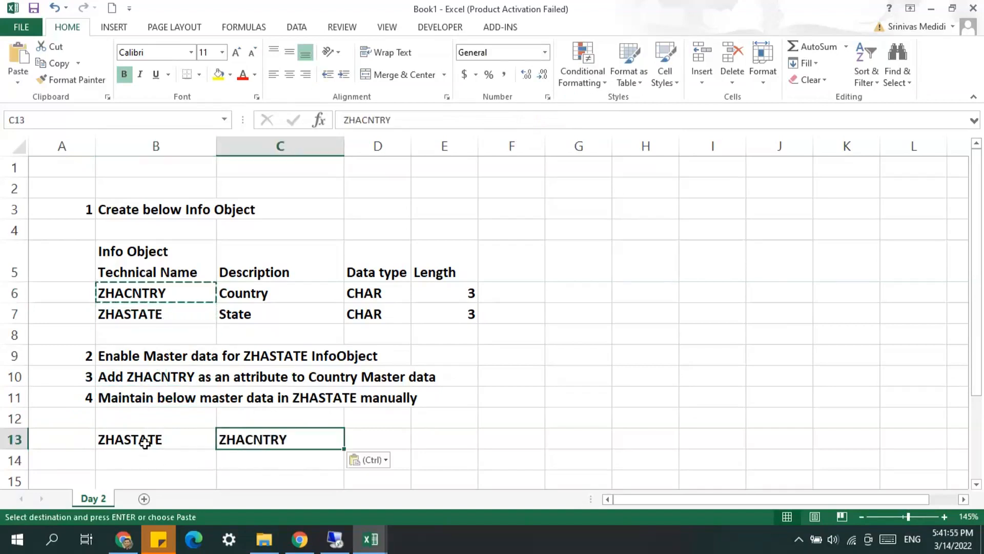
Step: Fill rows 14 and 15 of the master data table with TL / IND and AP / IND
{"action": "left_click", "coordinate": [178, 459]}
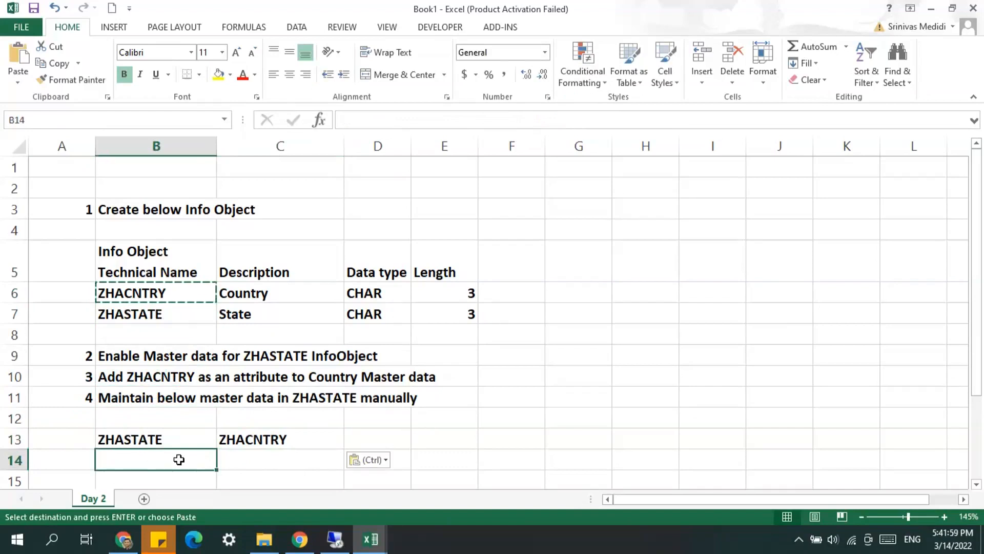
{"action": "type", "text": "TL"}
{"action": "key", "text": "Tab"}
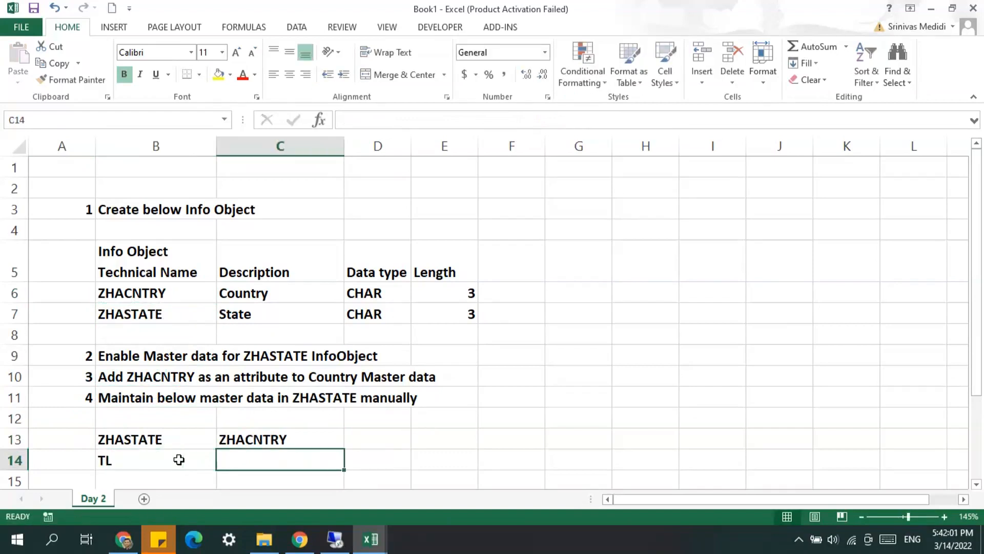
{"action": "type", "text": "IND"}
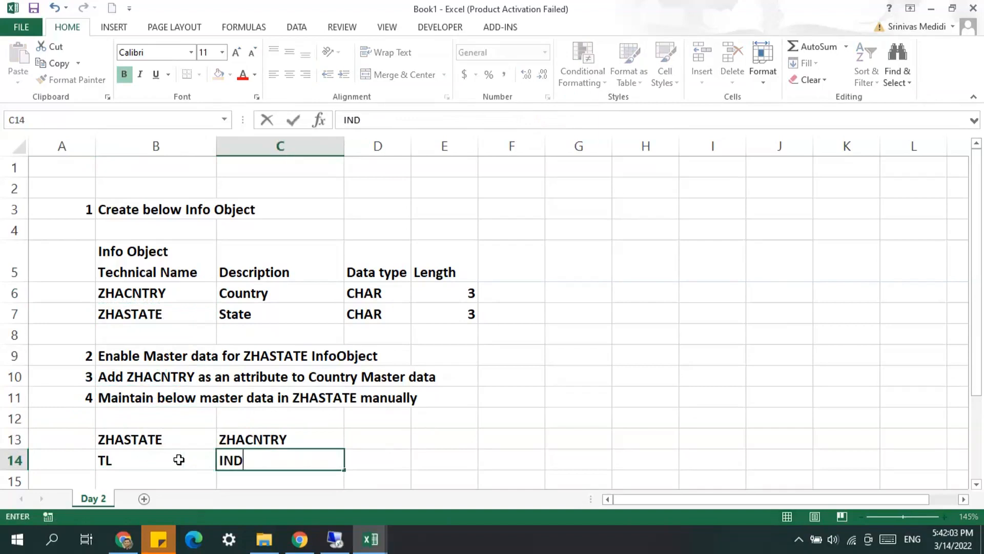
{"action": "key", "text": "Return"}
{"action": "type", "text": "AP"}
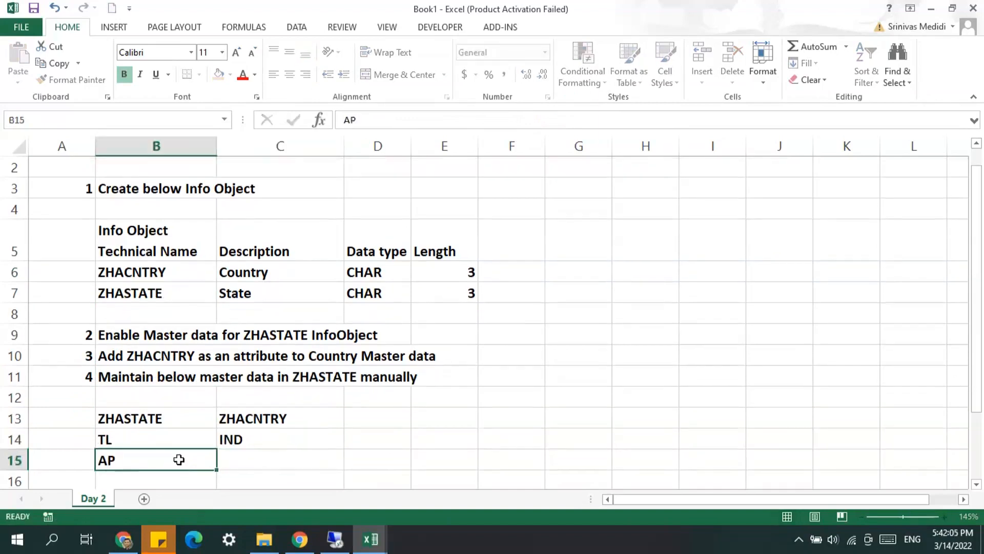
{"action": "key", "text": "Tab"}
{"action": "type", "text": "IND"}
{"action": "key", "text": "Return"}
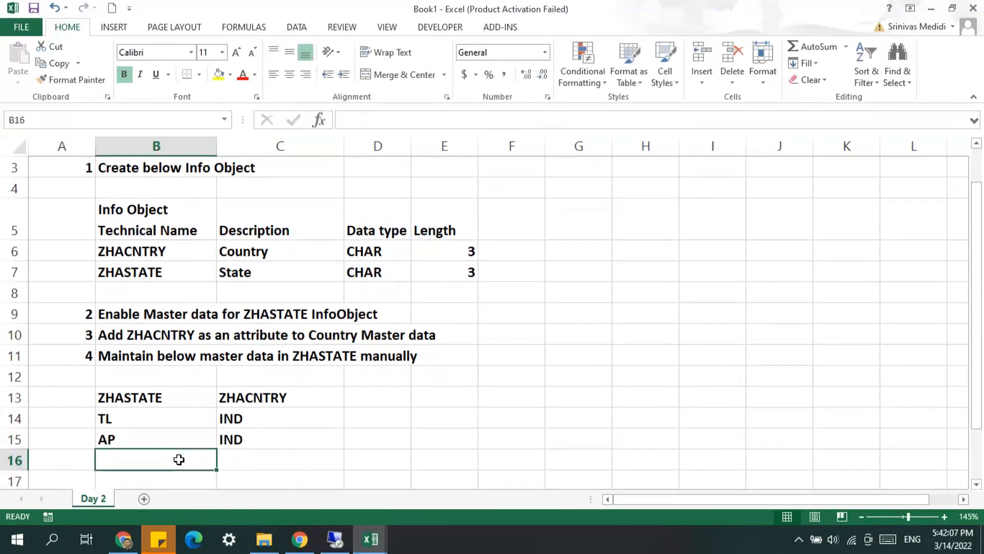
Step: Add the records DUS / DE and MUN / DE in rows 16 and 17
{"action": "type", "text": "DUS"}
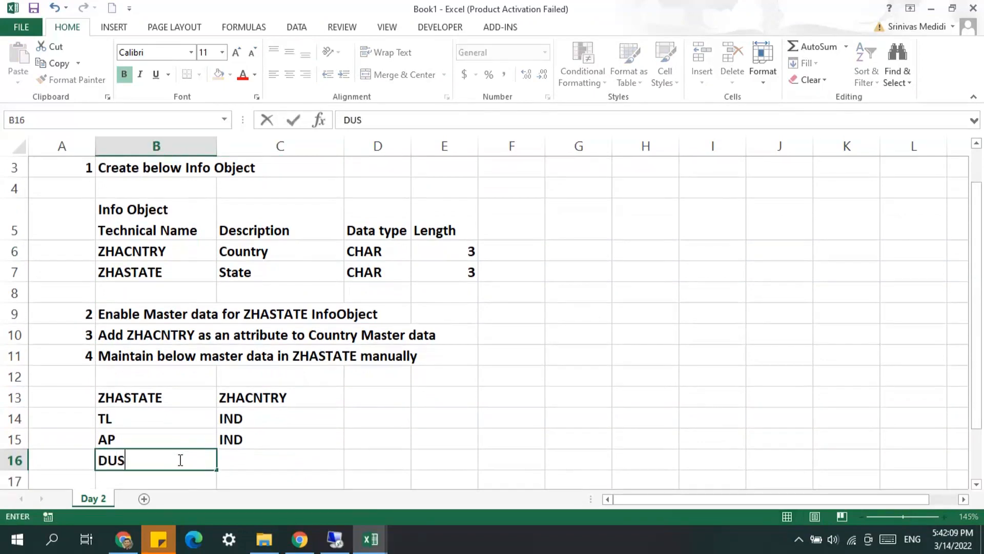
{"action": "key", "text": "Tab"}
{"action": "type", "text": "DE"}
{"action": "key", "text": "Return"}
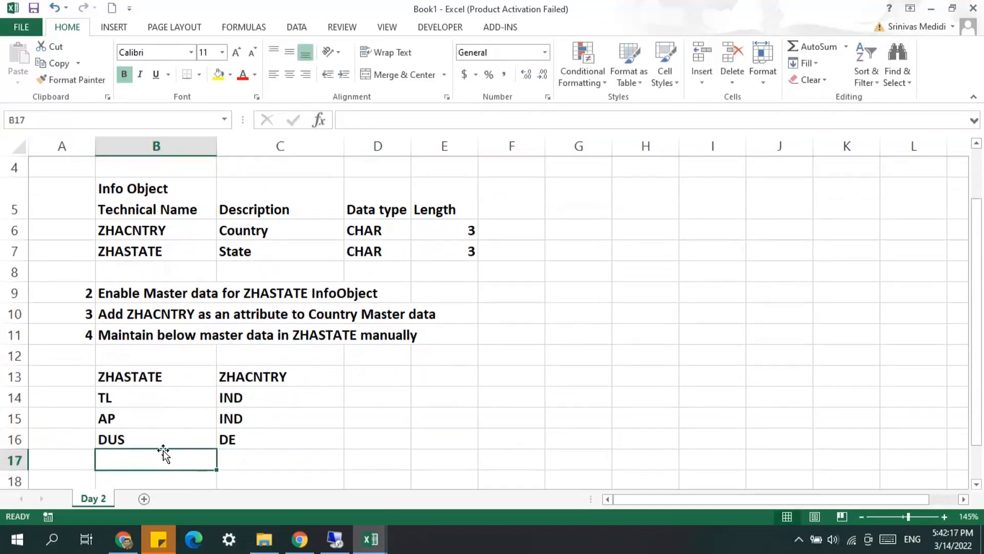
{"action": "type", "text": "MUN"}
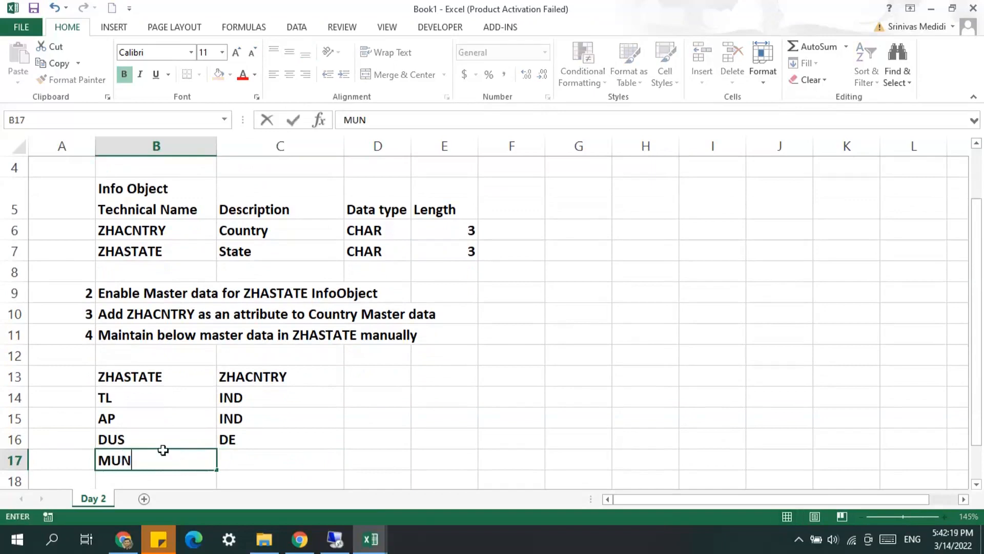
{"action": "key", "text": "Tab"}
{"action": "type", "text": "DE"}
{"action": "key", "text": "Return"}
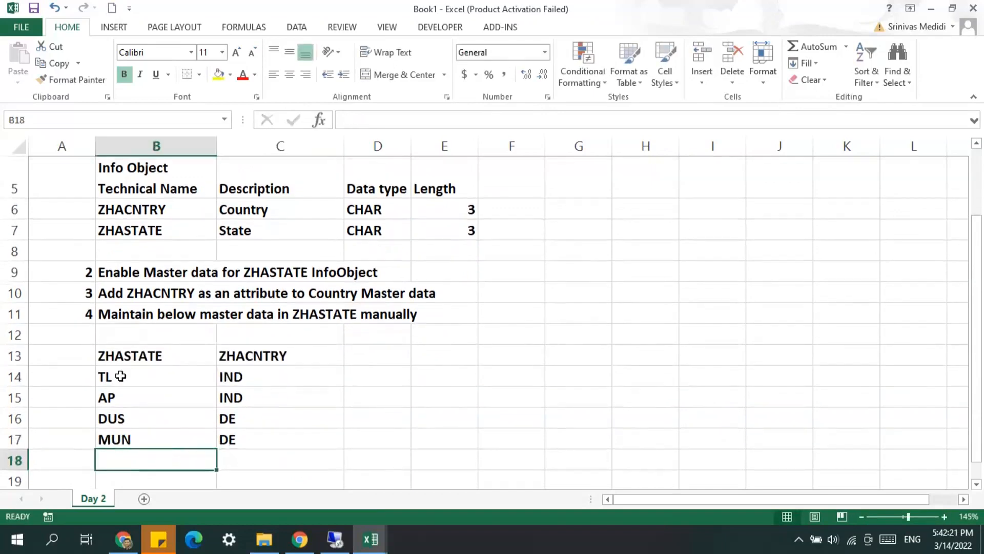
Step: Move the DUS and MUN records from B16:C17 down to B26:C27
{"action": "left_click_drag", "start_coordinate": [121, 373], "coordinate": [220, 436]}
{"action": "left_click_drag", "start_coordinate": [138, 417], "coordinate": [224, 438]}
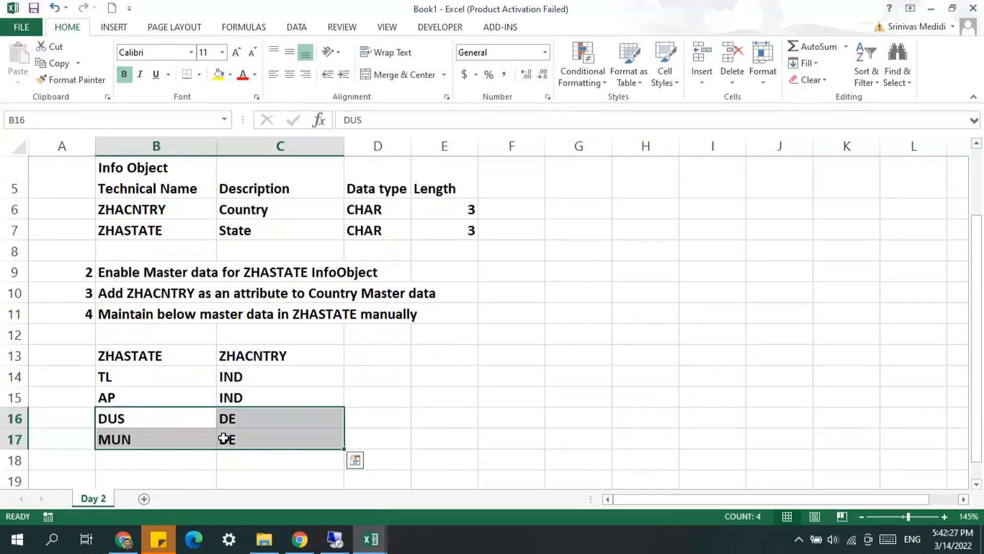
{"action": "key", "text": "ctrl+c"}
{"action": "scroll", "coordinate": [127, 415], "scroll_direction": "down", "scroll_amount": 3}
{"action": "left_click", "coordinate": [127, 415]}
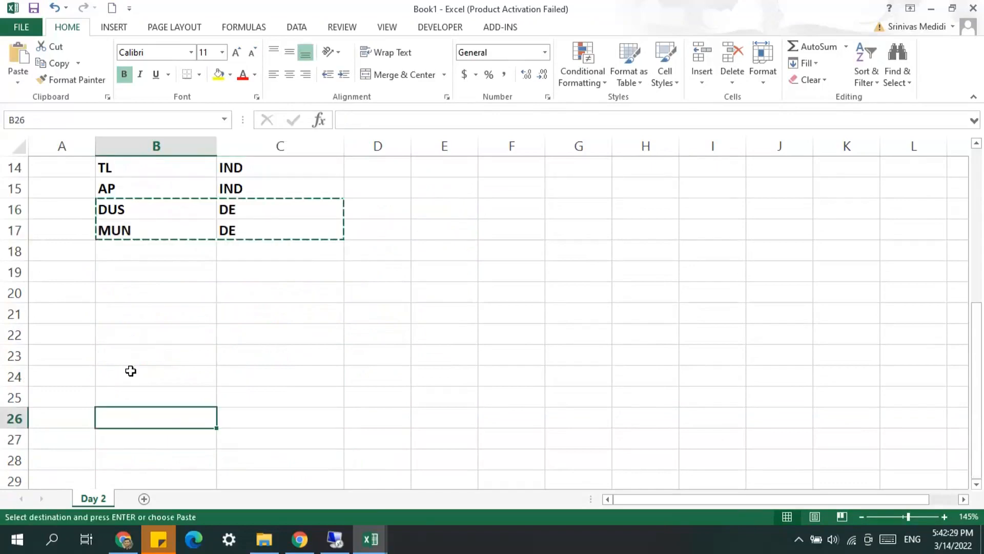
{"action": "key", "text": "Return"}
{"action": "scroll", "coordinate": [135, 369], "scroll_direction": "up", "scroll_amount": 4}
{"action": "scroll", "coordinate": [143, 410], "scroll_direction": "down", "scroll_amount": 1}
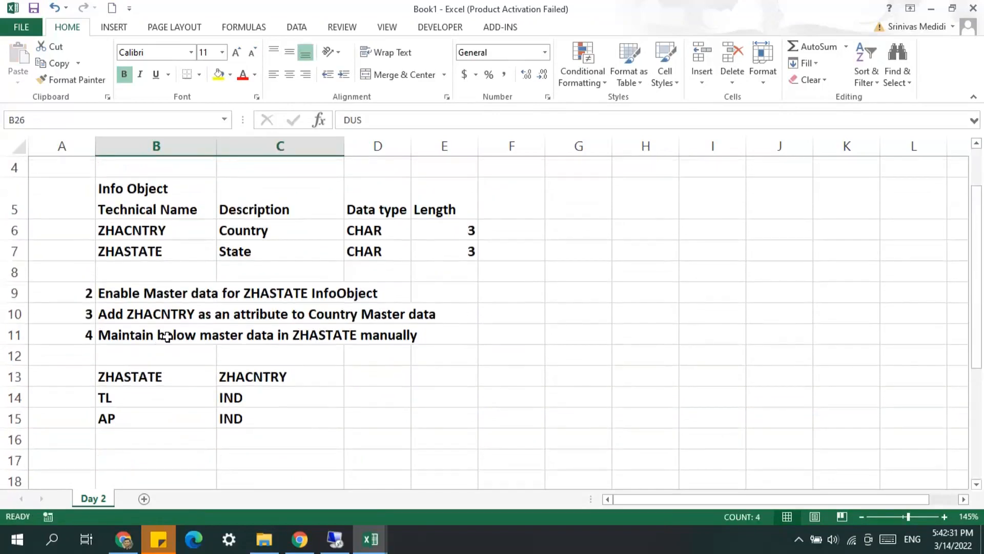
Step: Add task 5 in row 17 with the text "Create a Flat File Data Source with below"
{"action": "left_click", "coordinate": [311, 337]}
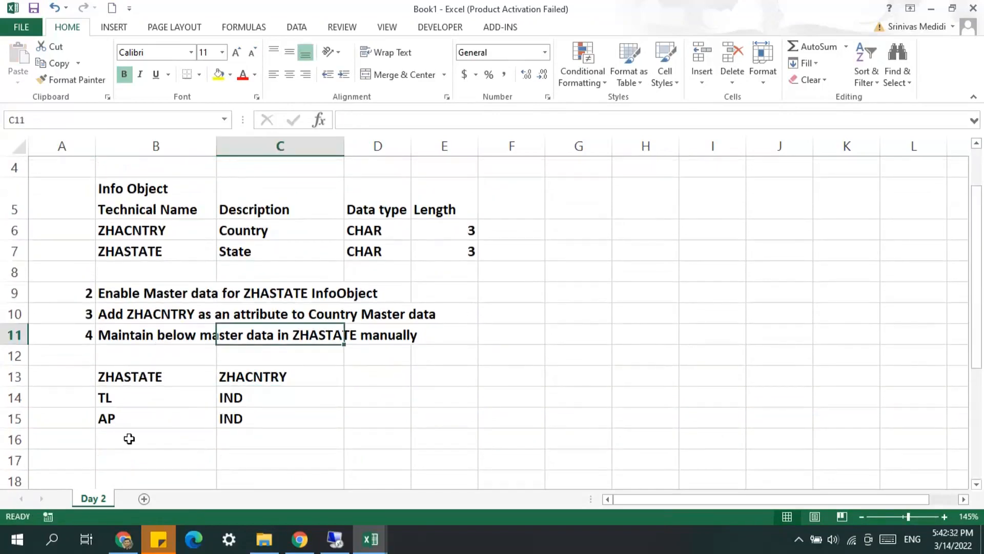
{"action": "left_click", "coordinate": [81, 455]}
{"action": "type", "text": "5"}
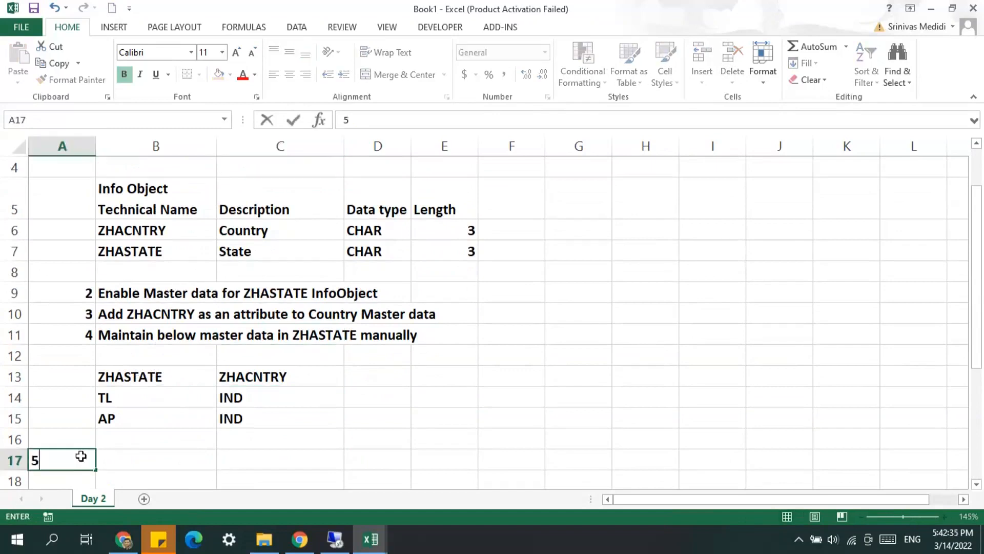
{"action": "key", "text": "Tab"}
{"action": "type", "text": "Create"}
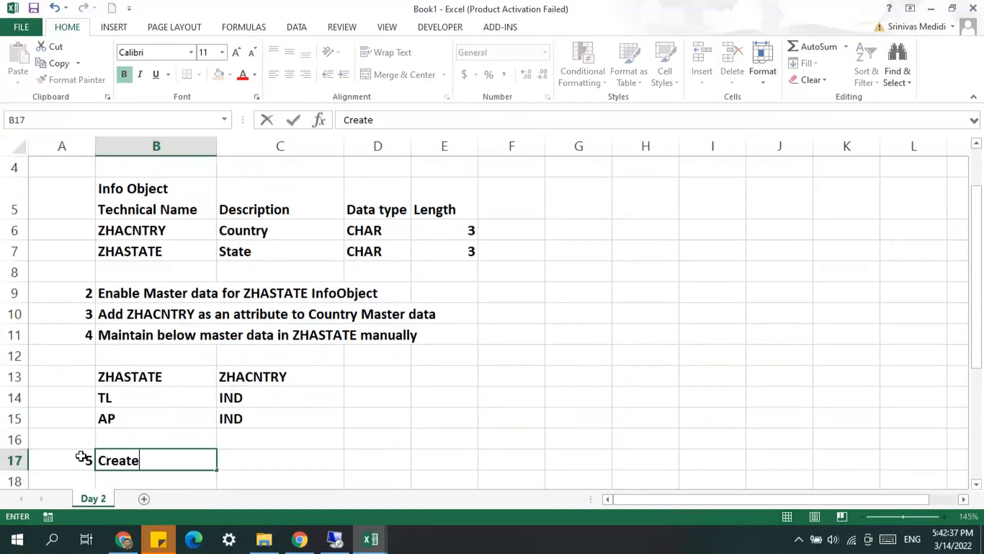
{"action": "type", "text": " a Flat File Data Source with below"}
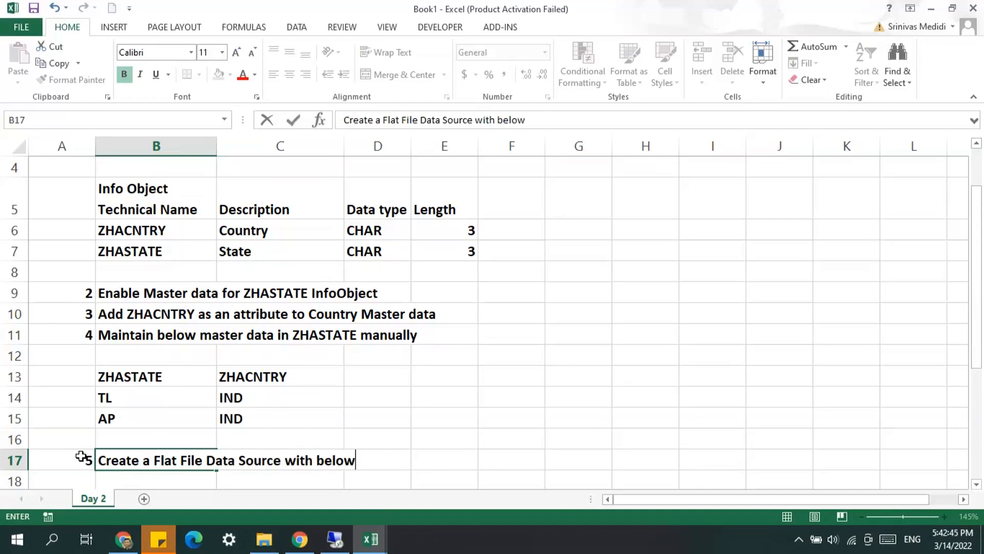
{"action": "scroll", "coordinate": [81, 456], "scroll_direction": "down", "scroll_amount": 2}
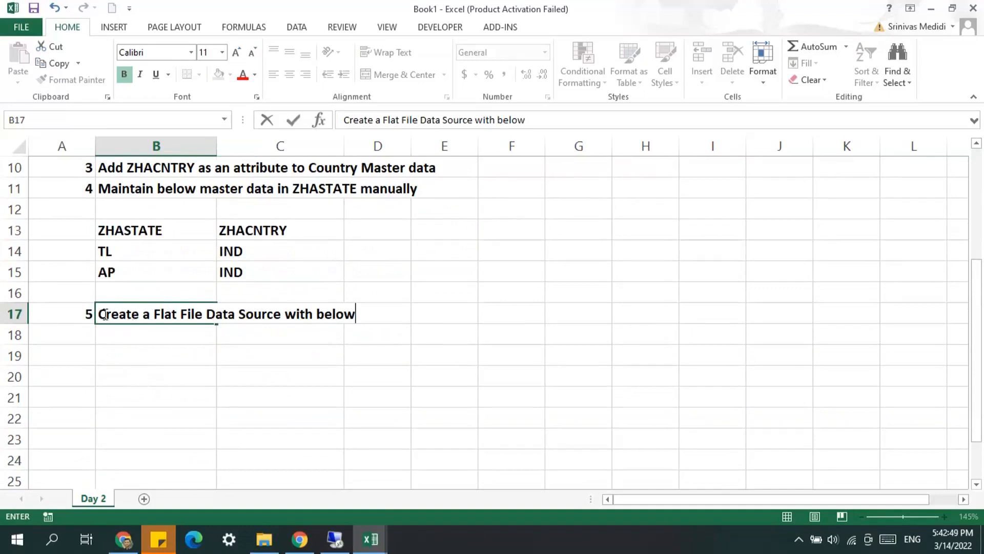
Step: Replace the task 5 text in B17 with "Upload below Master data via Flat file into ZHASTATE Master data"
{"action": "left_click_drag", "start_coordinate": [103, 313], "coordinate": [380, 312]}
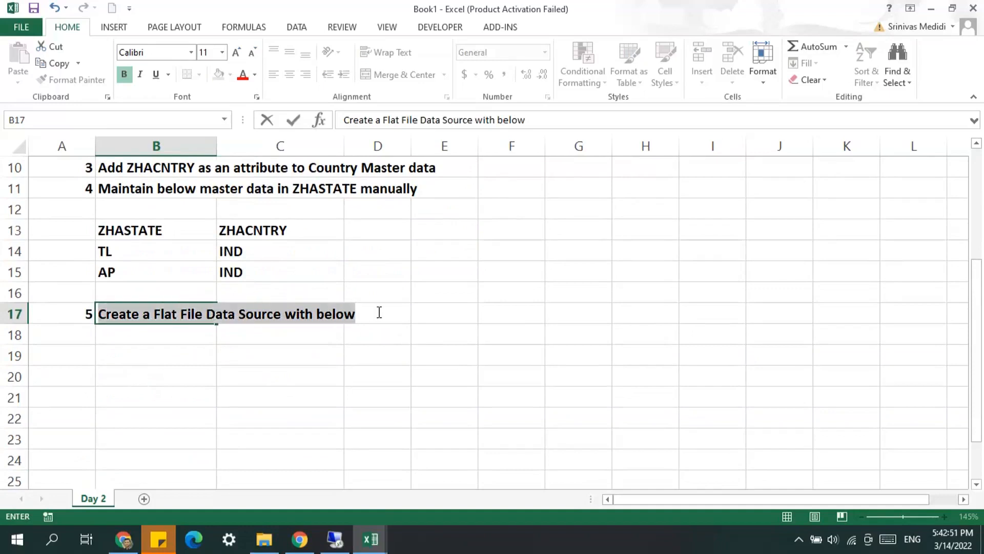
{"action": "type", "text": "Upload bel"}
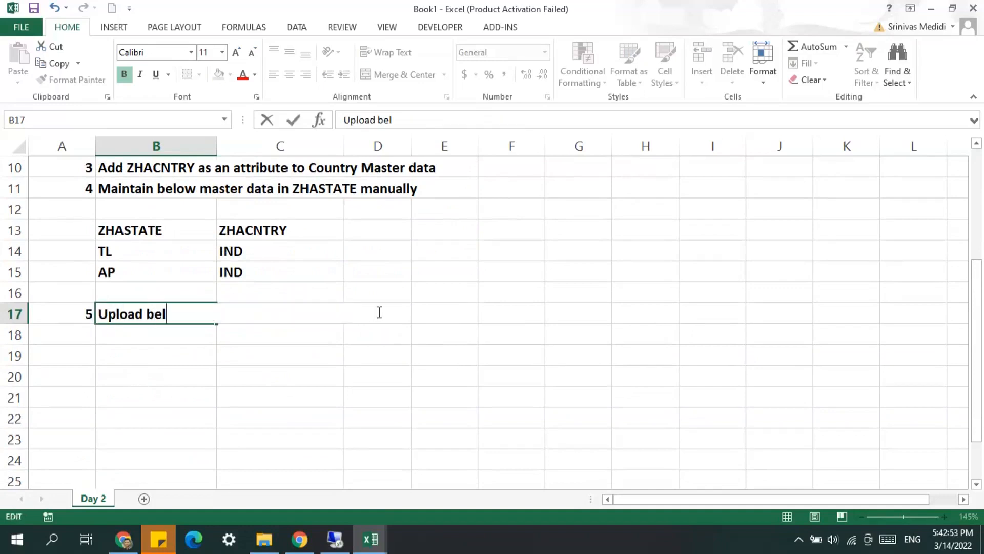
{"action": "type", "text": "ow Master d"}
{"action": "key", "text": "BackSpace"}
{"action": "key", "text": "BackSpace"}
{"action": "type", "text": "r data via Flat file into"}
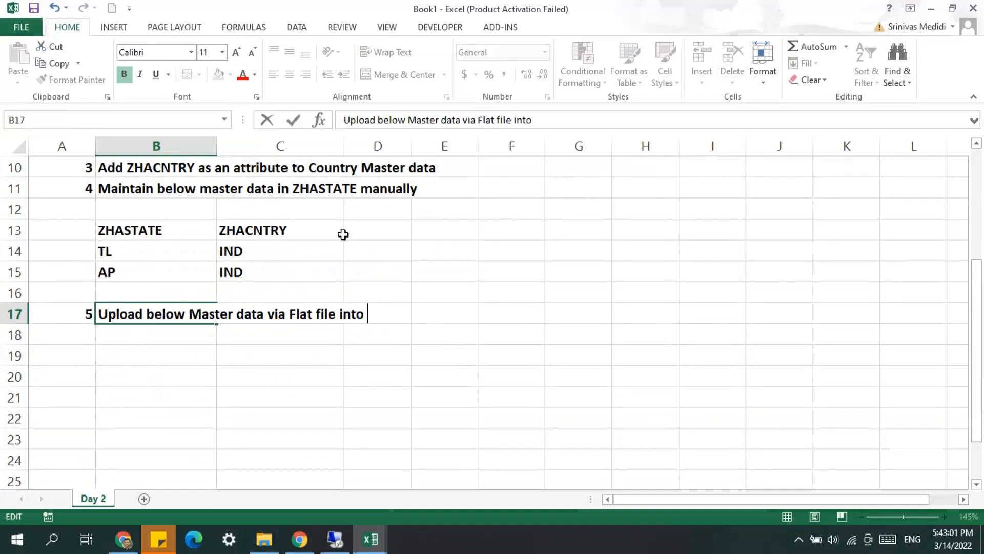
{"action": "type", "text": " ZHASTATE"}
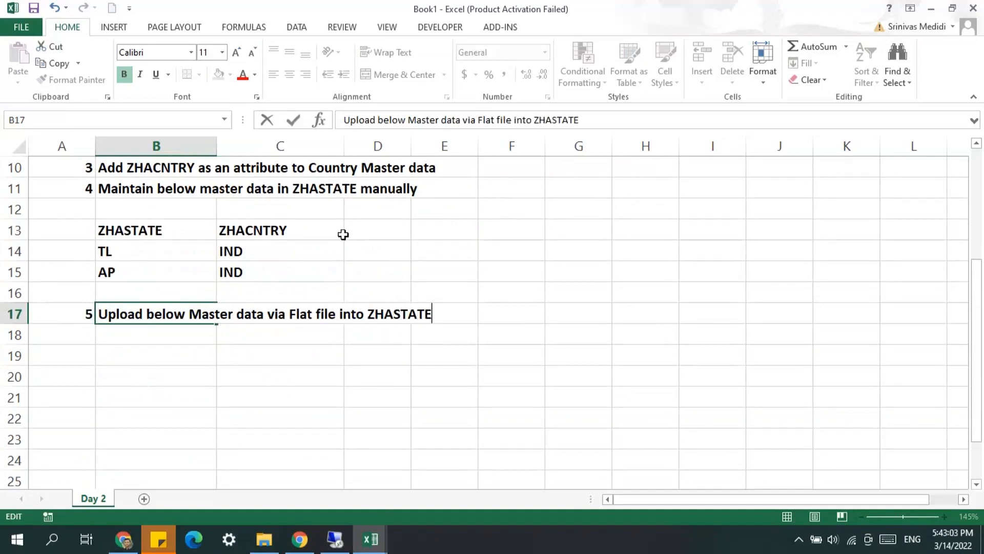
{"action": "type", "text": " Master data"}
{"action": "key", "text": "Return"}
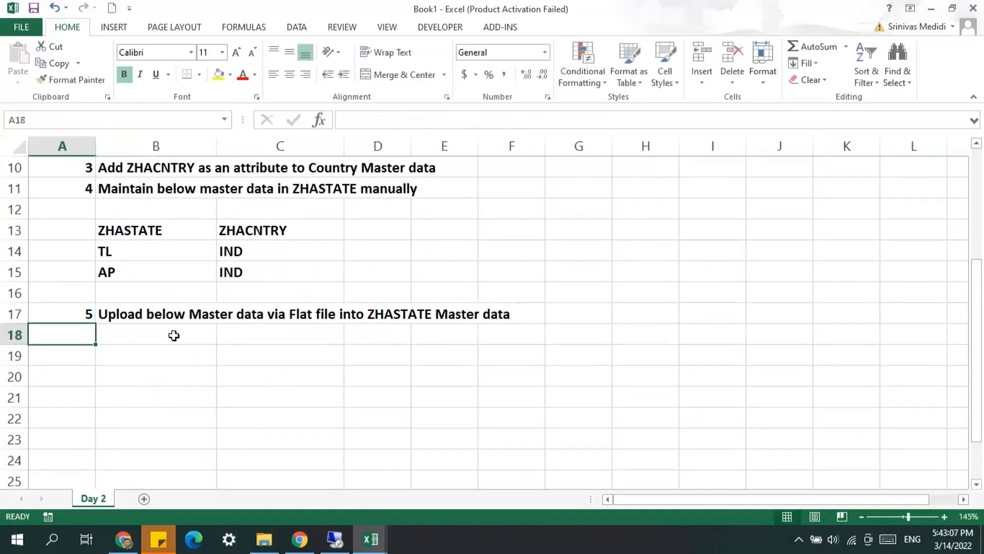
Step: Move the DUS and MUN records from B26:C27 to B19:C20 under task 5
{"action": "scroll", "coordinate": [173, 336], "scroll_direction": "up", "scroll_amount": 1}
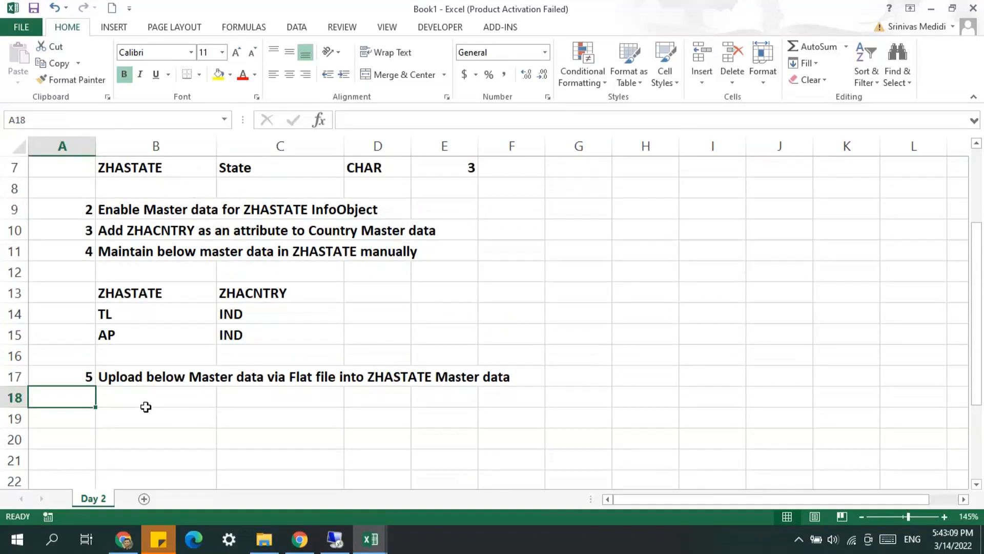
{"action": "scroll", "coordinate": [154, 436], "scroll_direction": "down", "scroll_amount": 2}
{"action": "left_click_drag", "start_coordinate": [137, 433], "coordinate": [238, 461]}
{"action": "key", "text": "ctrl+c"}
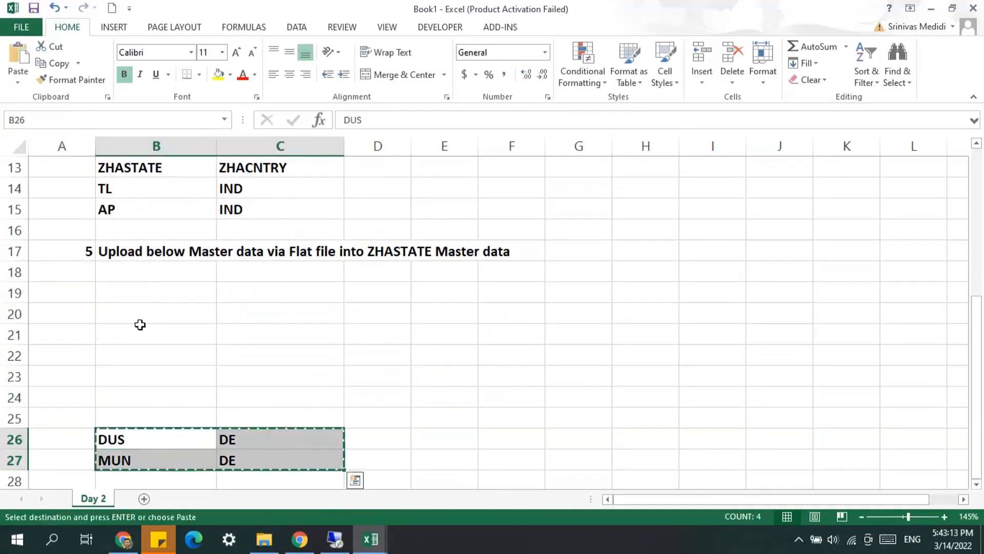
{"action": "left_click", "coordinate": [140, 290]}
{"action": "key", "text": "Return"}
{"action": "scroll", "coordinate": [145, 352], "scroll_direction": "up", "scroll_amount": 2}
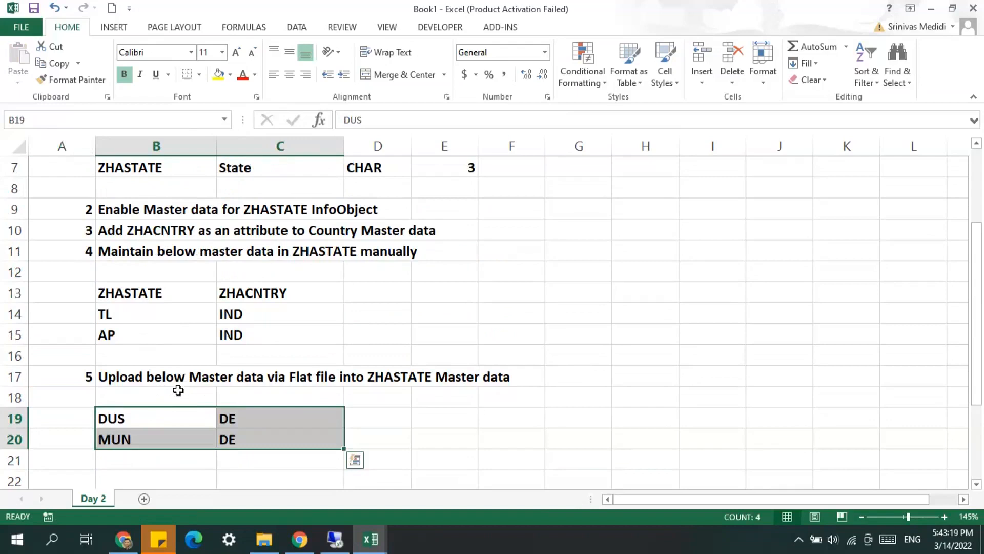
Step: Copy the ZHASTATE and ZHACNTRY headers from B13:C13 to B18:C18 above the DUS and MUN records
{"action": "left_click", "coordinate": [149, 416]}
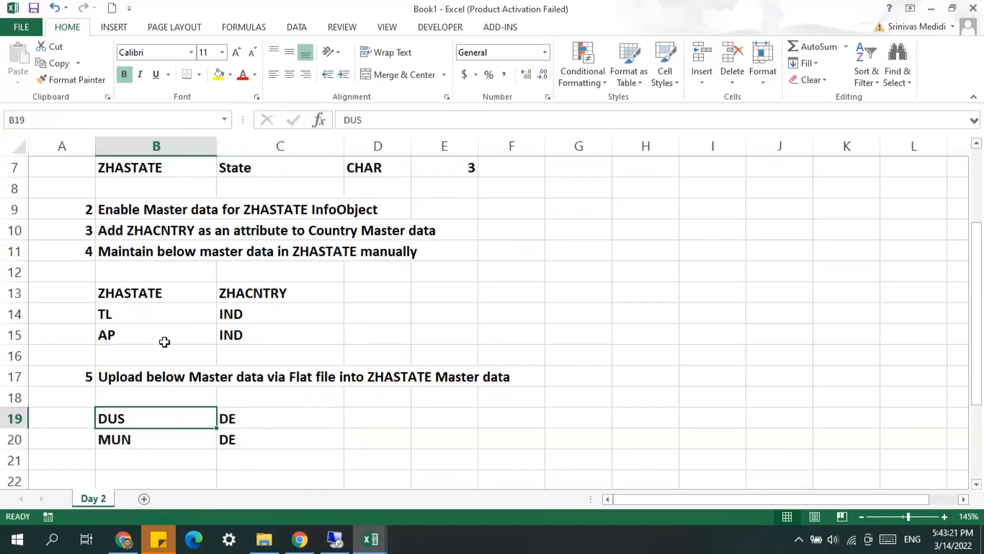
{"action": "left_click_drag", "start_coordinate": [171, 290], "coordinate": [249, 296]}
{"action": "key", "text": "ctrl+c"}
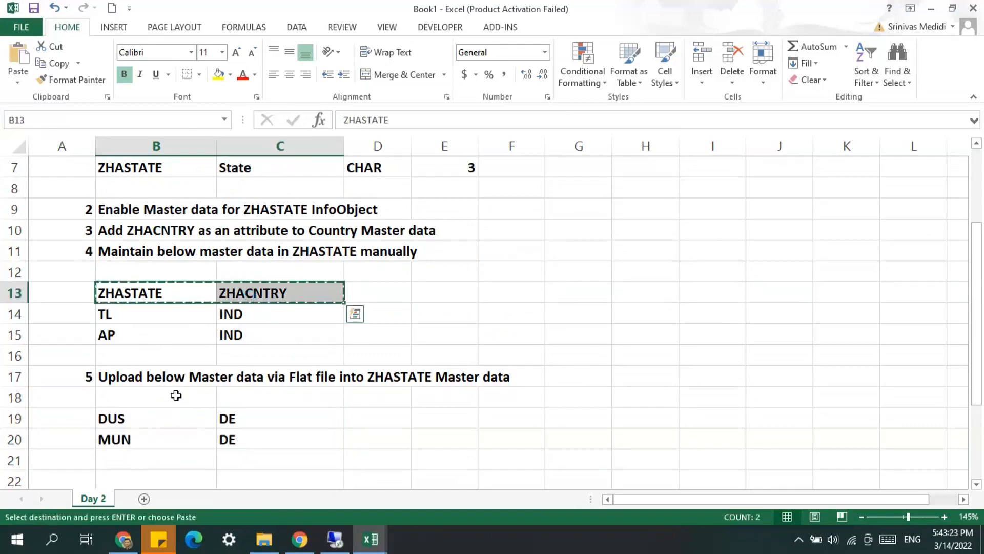
{"action": "left_click", "coordinate": [164, 397]}
{"action": "key", "text": "ctrl+v"}
{"action": "key", "text": "Escape"}
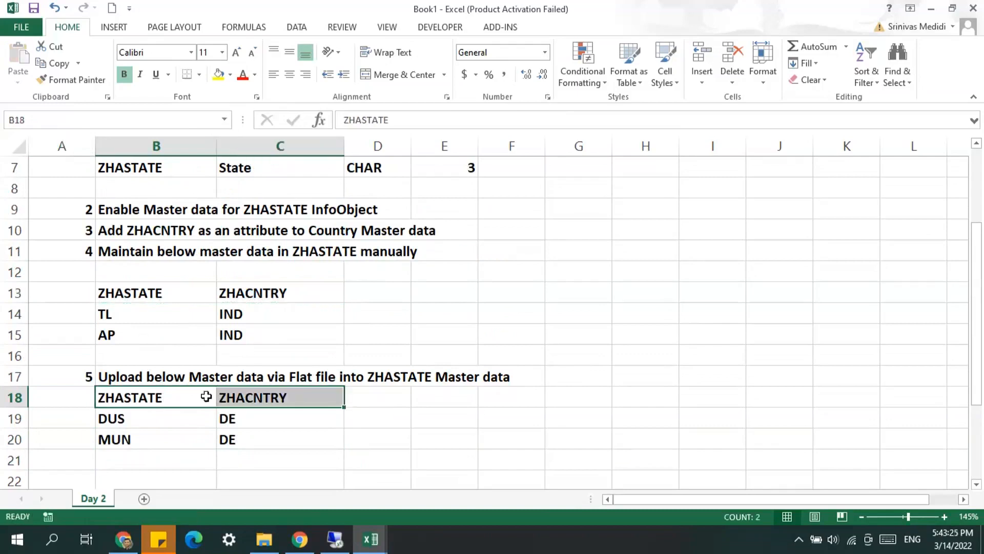
Step: Apply all borders to the two master data tables, B13:C15 and B18:C20
{"action": "left_click", "coordinate": [153, 376]}
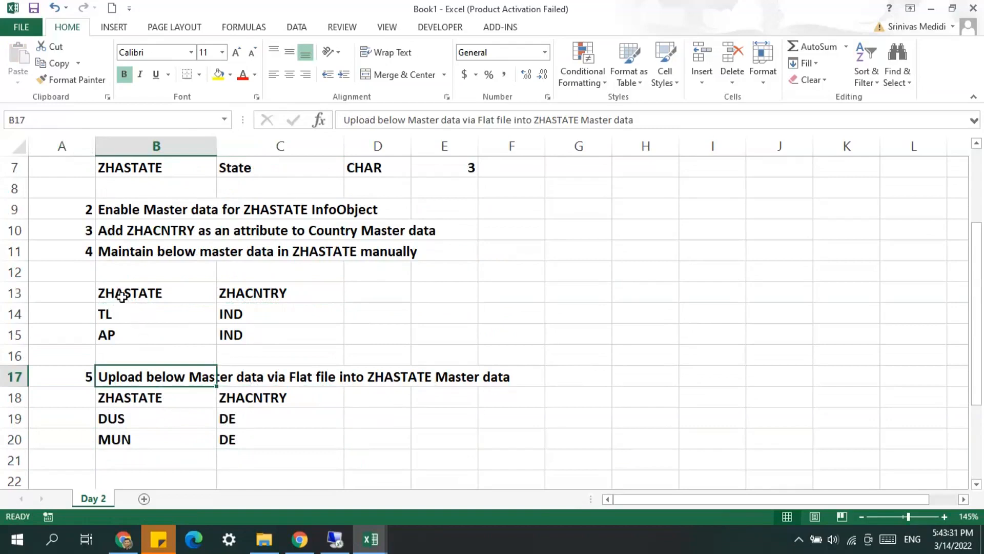
{"action": "left_click_drag", "start_coordinate": [117, 293], "coordinate": [236, 333]}
{"action": "left_click", "coordinate": [199, 74]}
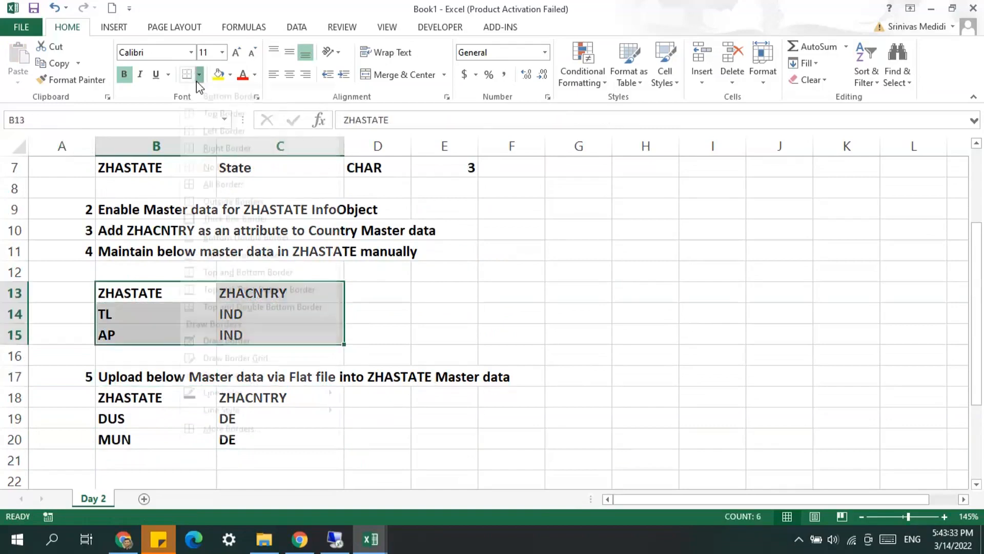
{"action": "left_click", "coordinate": [202, 198]}
{"action": "left_click_drag", "start_coordinate": [116, 398], "coordinate": [225, 440]}
{"action": "left_click", "coordinate": [188, 75]}
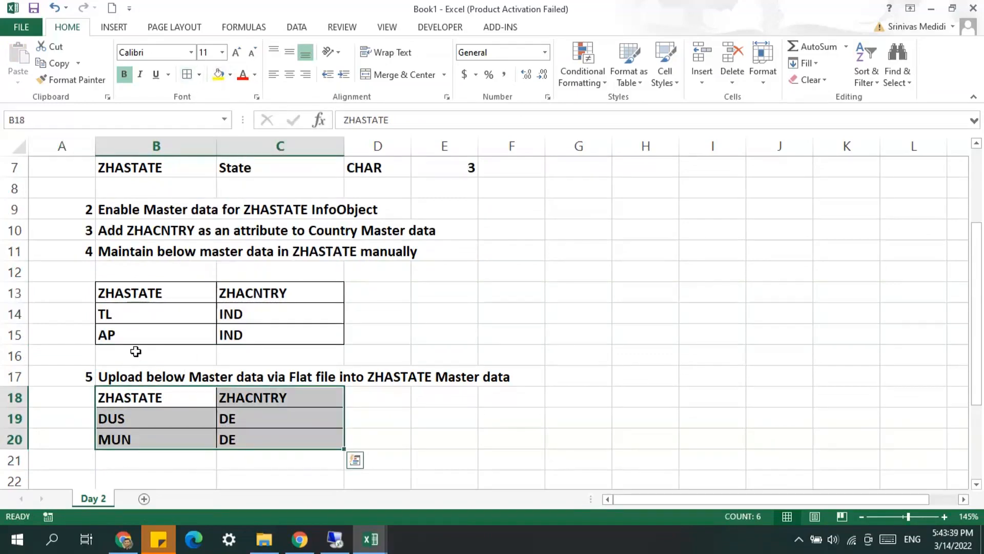
Step: Apply all borders to the info object table in B5:E7
{"action": "scroll", "coordinate": [136, 349], "scroll_direction": "up", "scroll_amount": 2}
{"action": "left_click_drag", "start_coordinate": [136, 255], "coordinate": [432, 314]}
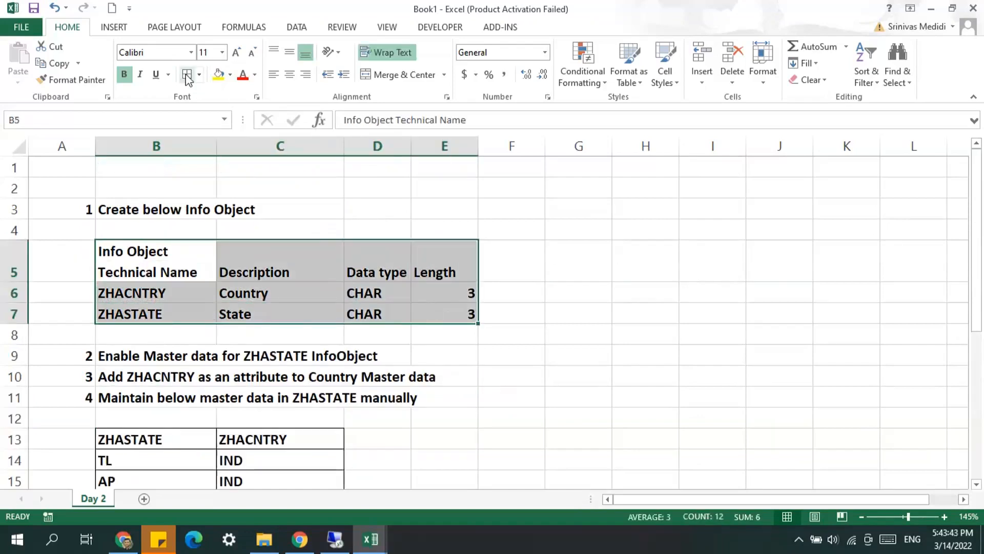
{"action": "scroll", "coordinate": [176, 393], "scroll_direction": "down", "scroll_amount": 2}
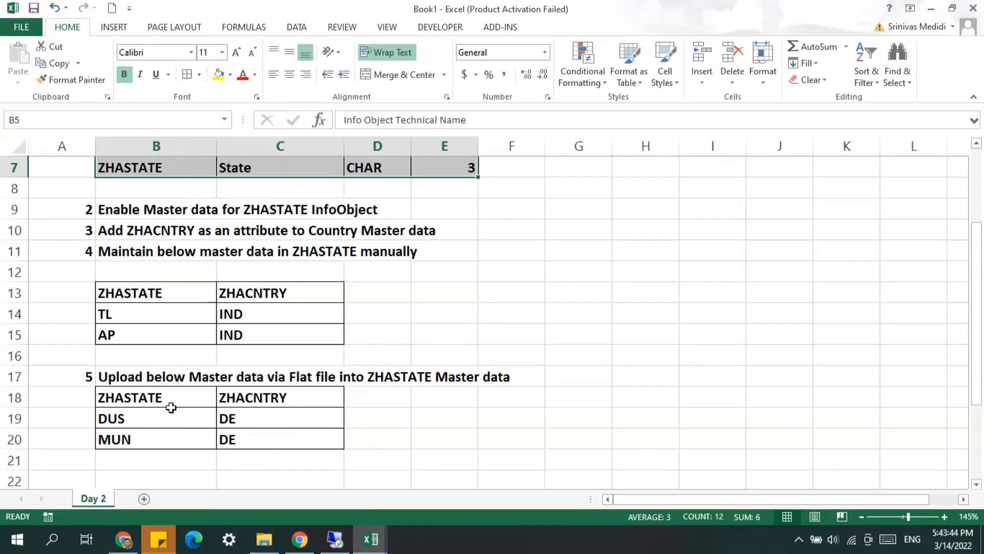
{"action": "scroll", "coordinate": [170, 408], "scroll_direction": "up", "scroll_amount": 2}
{"action": "left_click", "coordinate": [576, 20]}
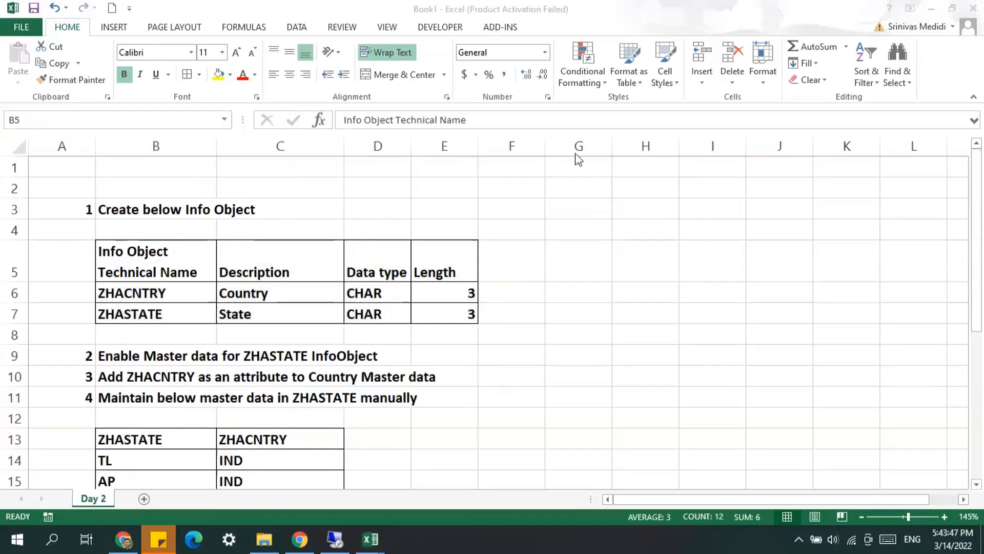